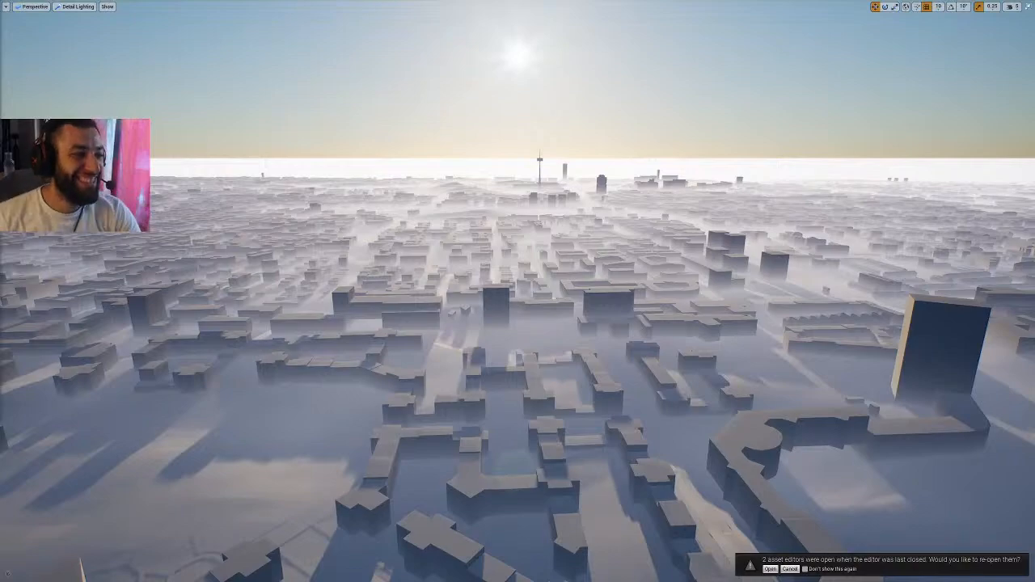
# - Bring the browser window with the YouTube live stream into view and close its page
pyautogui.moveTo(581, 162); pyautogui.dragTo(570, 177, button='right')
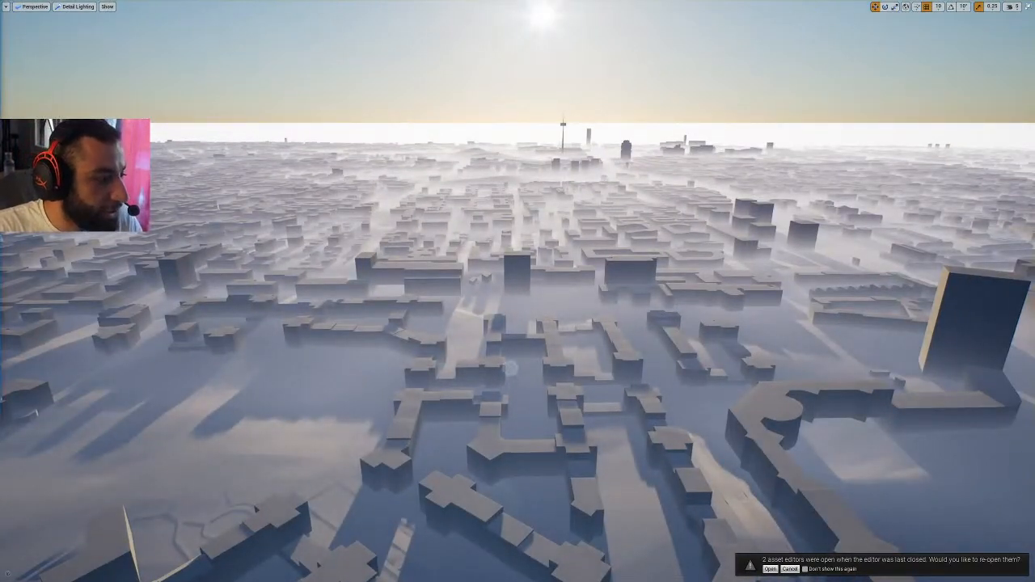
pyautogui.moveTo(1, 88); pyautogui.dragTo(276, 79)
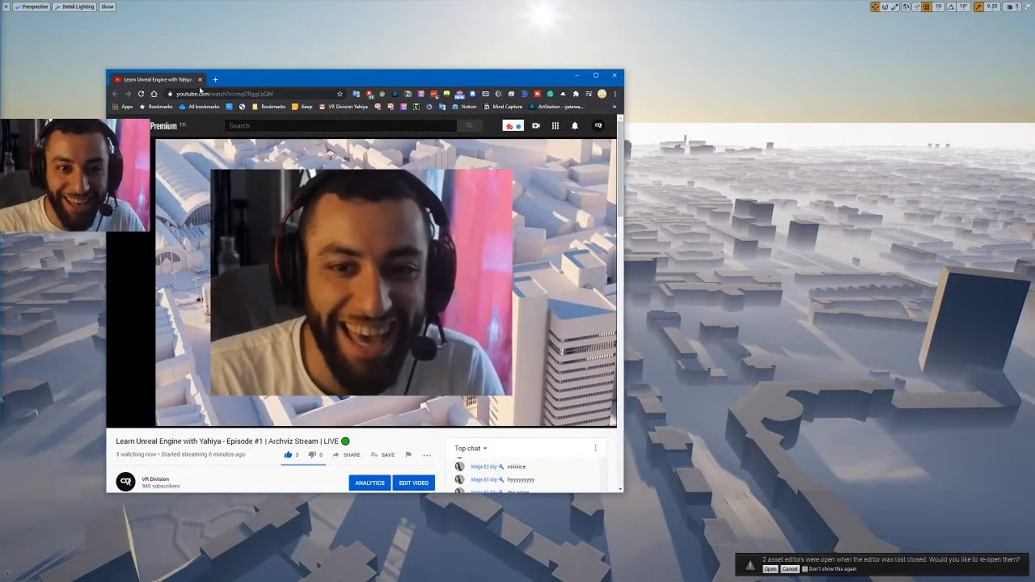
pyautogui.click(200, 80)
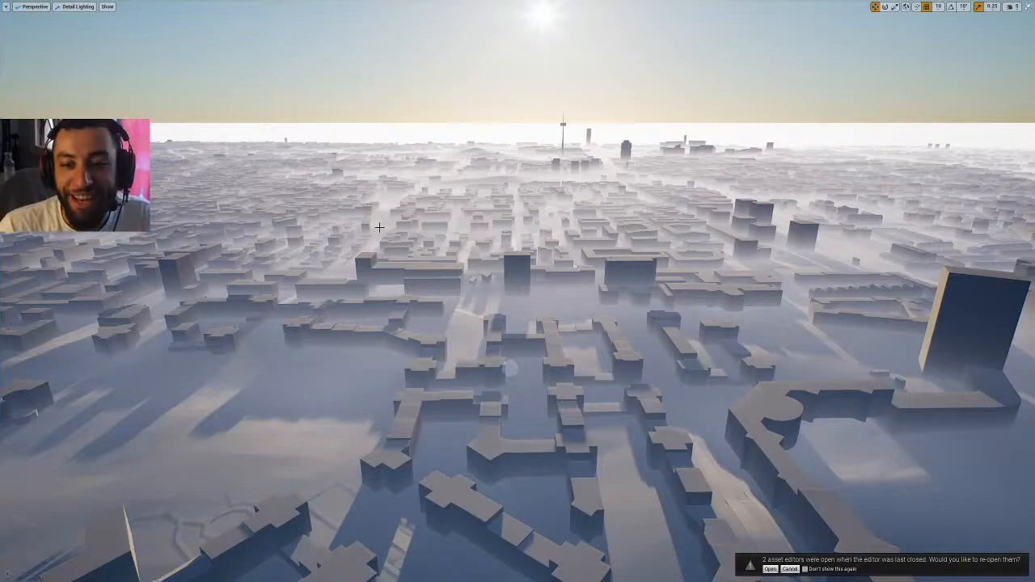
# - Look over the foggy city massing in the perspective viewport from several angles
pyautogui.moveTo(403, 222); pyautogui.dragTo(391, 208, button='right')
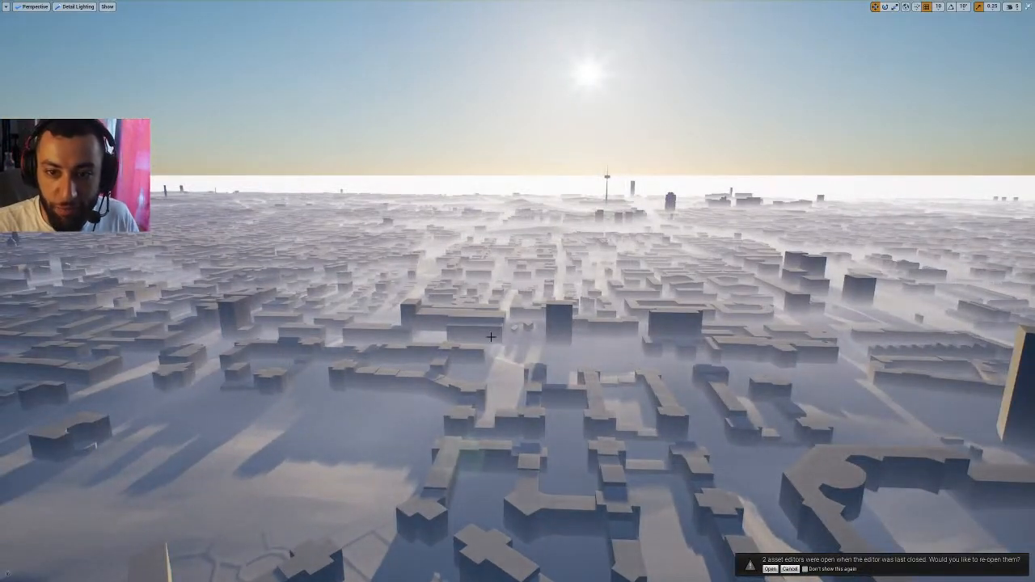
pyautogui.moveTo(490, 337); pyautogui.dragTo(467, 354, button='right')
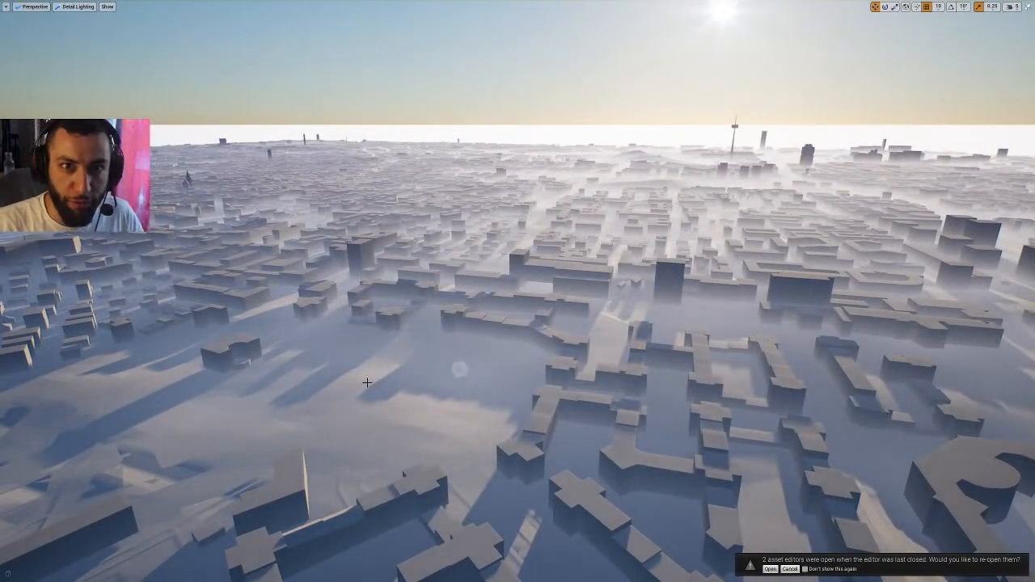
pyautogui.moveTo(372, 401); pyautogui.dragTo(1, 457, button='right')
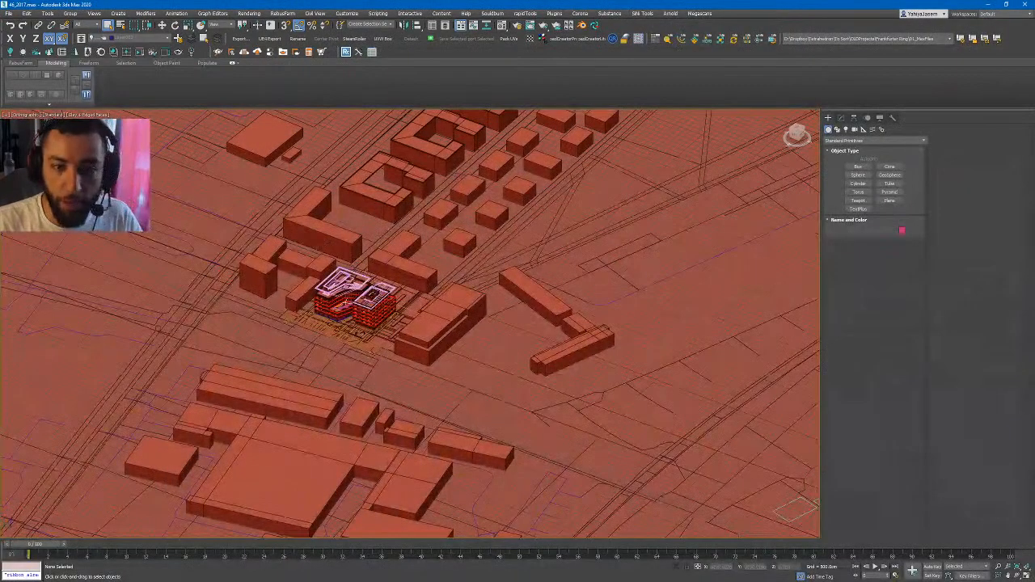
# - Switch to 3ds Max and examine the detailed two-building project and the surrounding block massing from close up and afar
pyautogui.scroll(6, 348, 291)
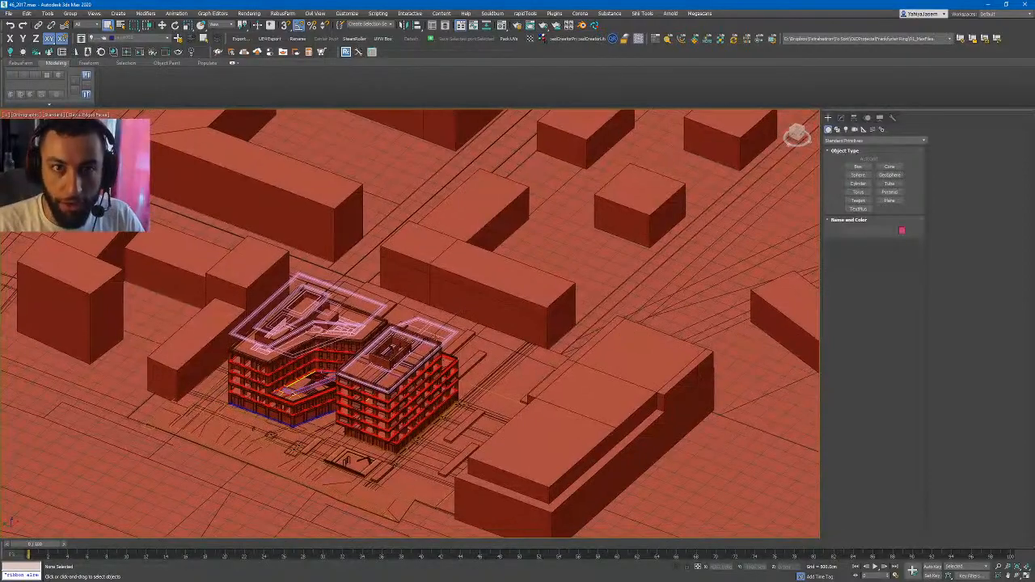
pyautogui.scroll(8, 388, 340)
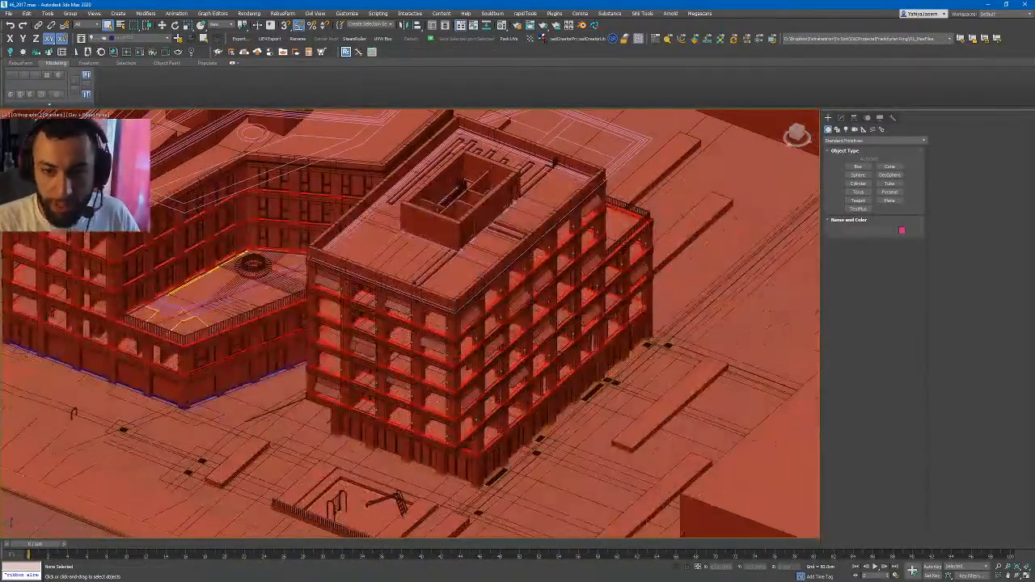
pyautogui.scroll(-9, 498, 328)
pyautogui.keyDown('alt'); pyautogui.moveTo(533, 323); pyautogui.dragTo(515, 312, button='middle'); pyautogui.keyUp('alt')
pyautogui.scroll(3, 598, 313)
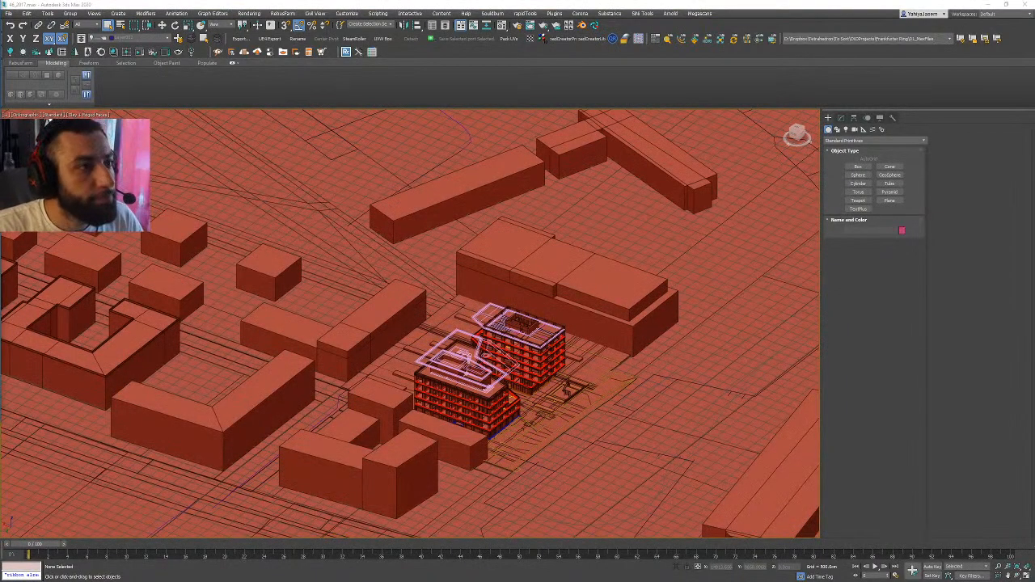
# - Bring up Google Earth full screen and examine the real project site around the elementary school in 3D
pyautogui.moveTo(1, 18); pyautogui.dragTo(511, 96)
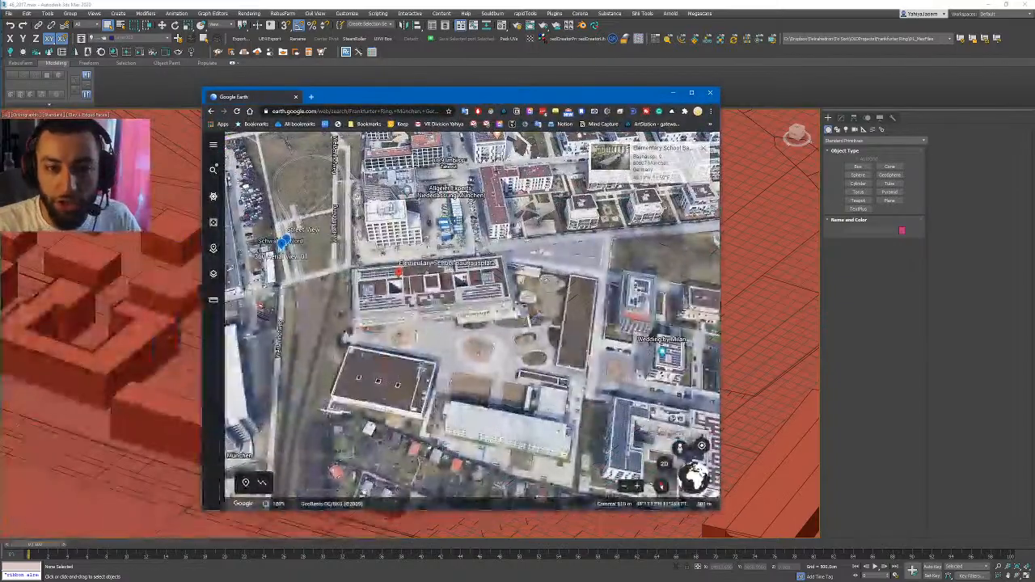
pyautogui.doubleClick(511, 96)
pyautogui.moveTo(518, 307); pyautogui.dragTo(570, 388, button='middle')
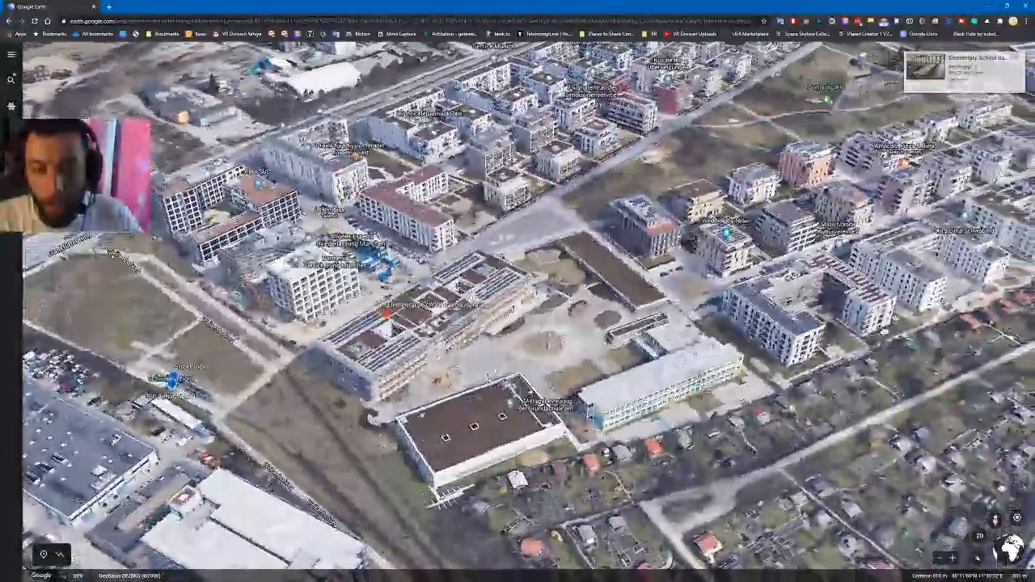
pyautogui.scroll(2, 558, 384)
pyautogui.moveTo(557, 323); pyautogui.dragTo(687, 300, button='middle')
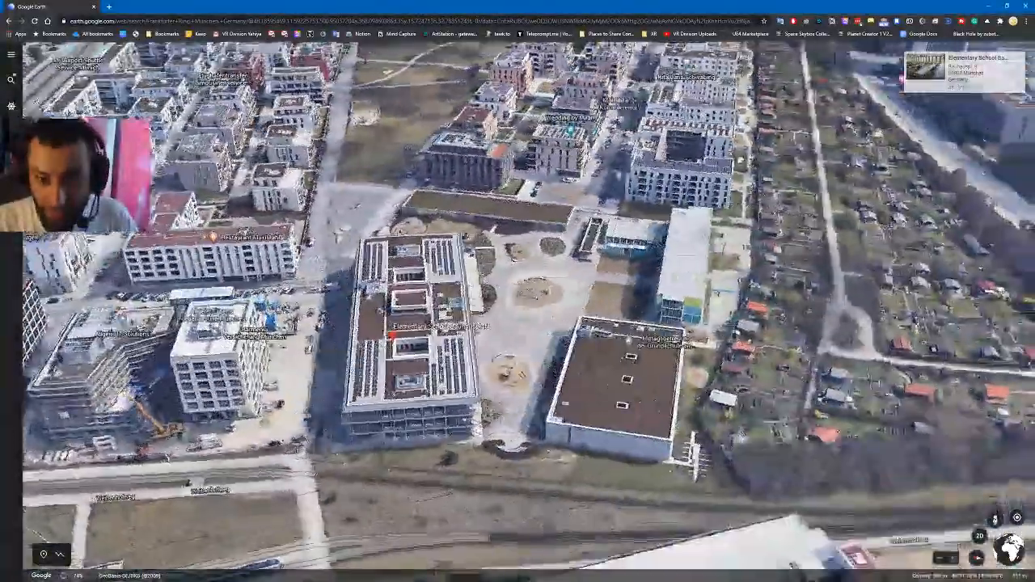
# - Move Google Earth aside and compare its view of the site with the 3ds Max model
pyautogui.moveTo(713, 5); pyautogui.dragTo(290, 235)
pyautogui.moveTo(596, 291); pyautogui.dragTo(631, 255, button='middle')
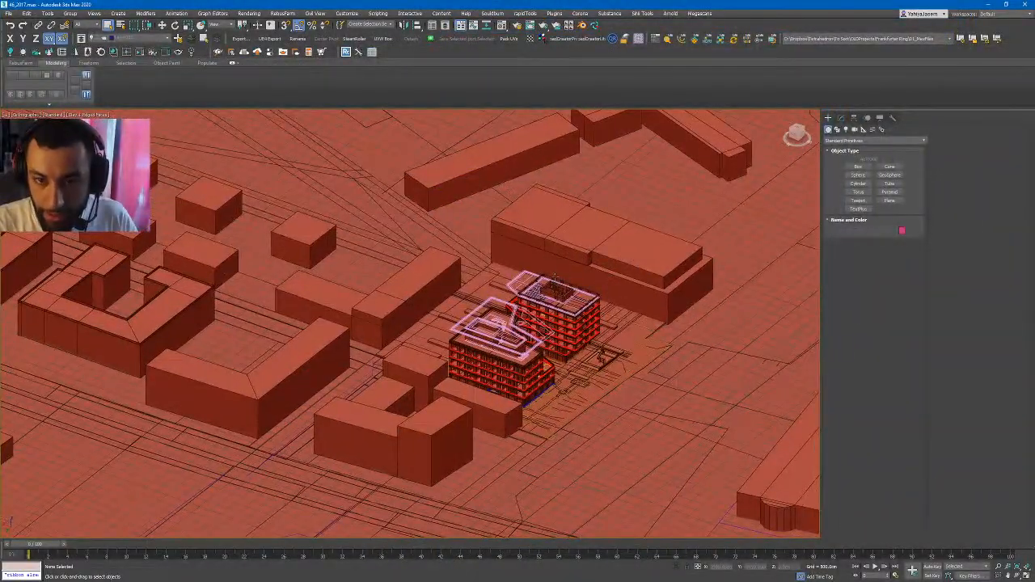
pyautogui.moveTo(518, 295); pyautogui.dragTo(614, 229, button='middle')
pyautogui.hotkey('alt', 'Tab')
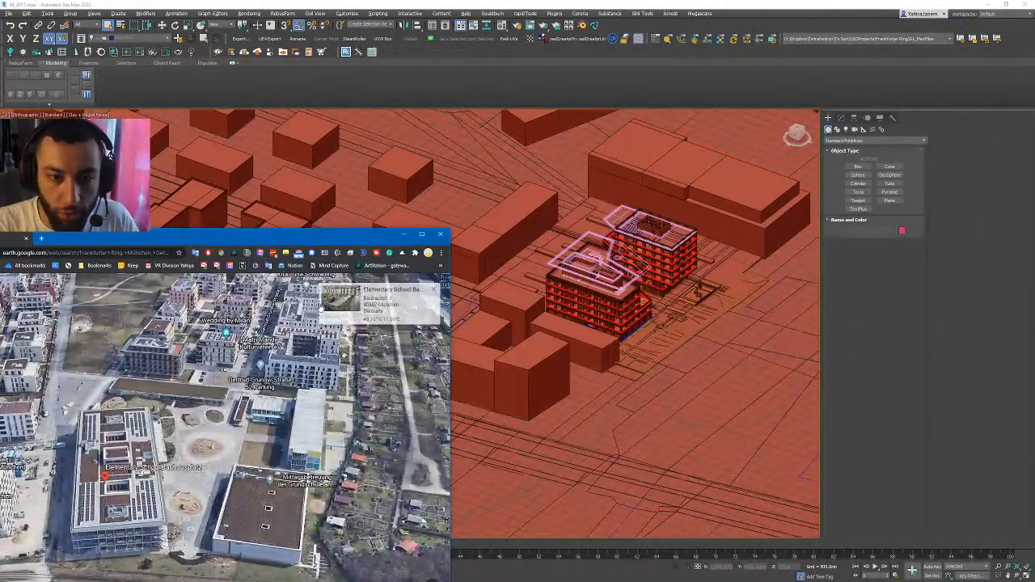
# - Maximize Google Earth and inspect the two buildings under construction beside the school from all sides
pyautogui.doubleClick(294, 235)
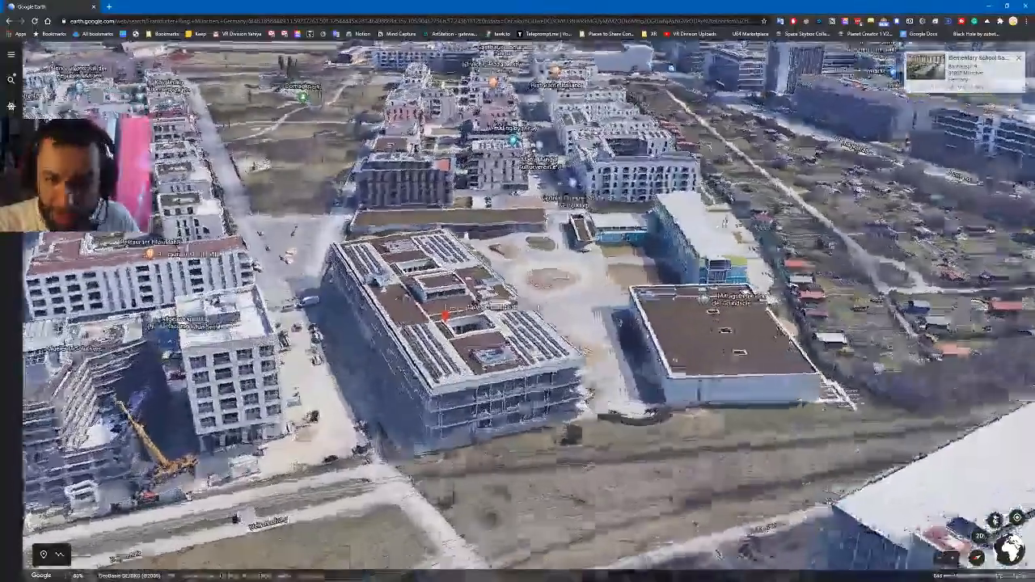
pyautogui.moveTo(575, 235); pyautogui.dragTo(299, 275, button='middle')
pyautogui.scroll(-3, 551, 333)
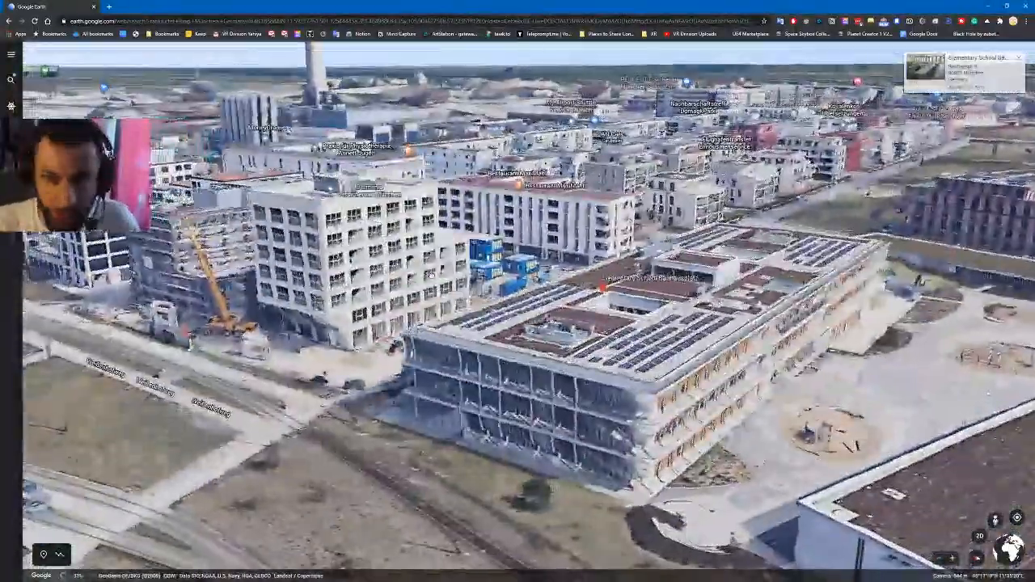
pyautogui.moveTo(194, 242); pyautogui.dragTo(393, 269)
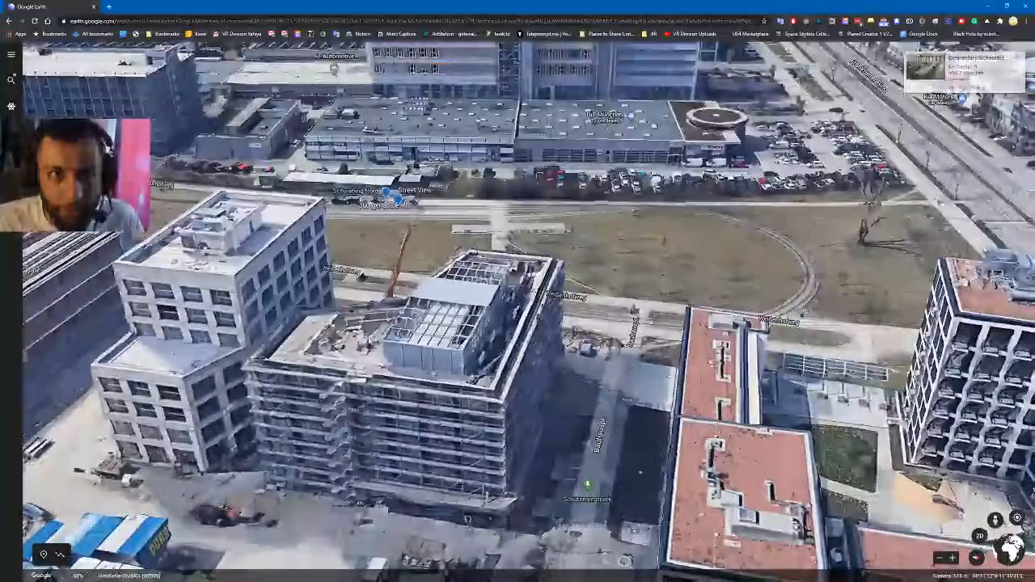
pyautogui.moveTo(640, 473); pyautogui.dragTo(758, 443)
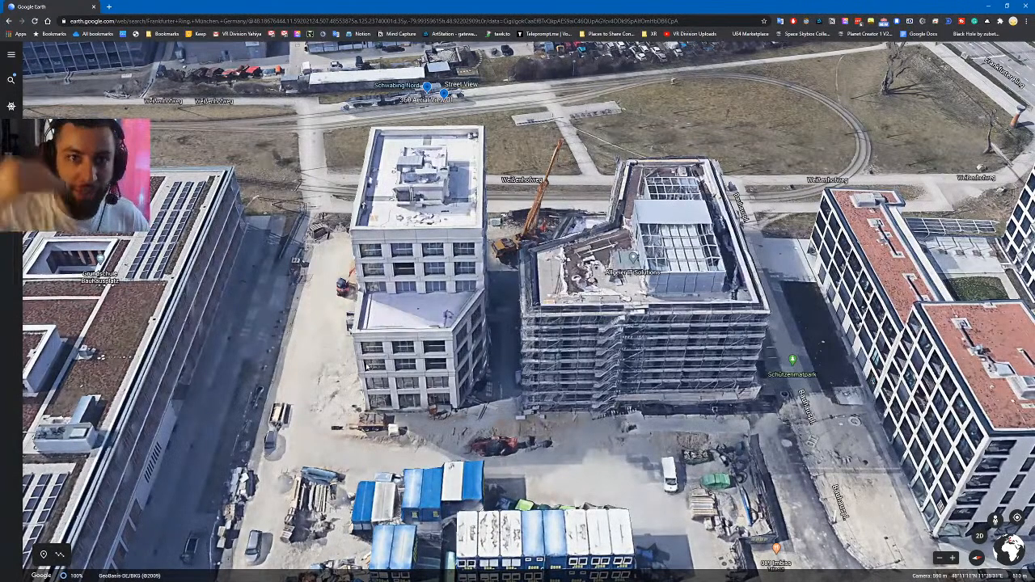
pyautogui.moveTo(443, 243); pyautogui.dragTo(664, 252, button='middle')
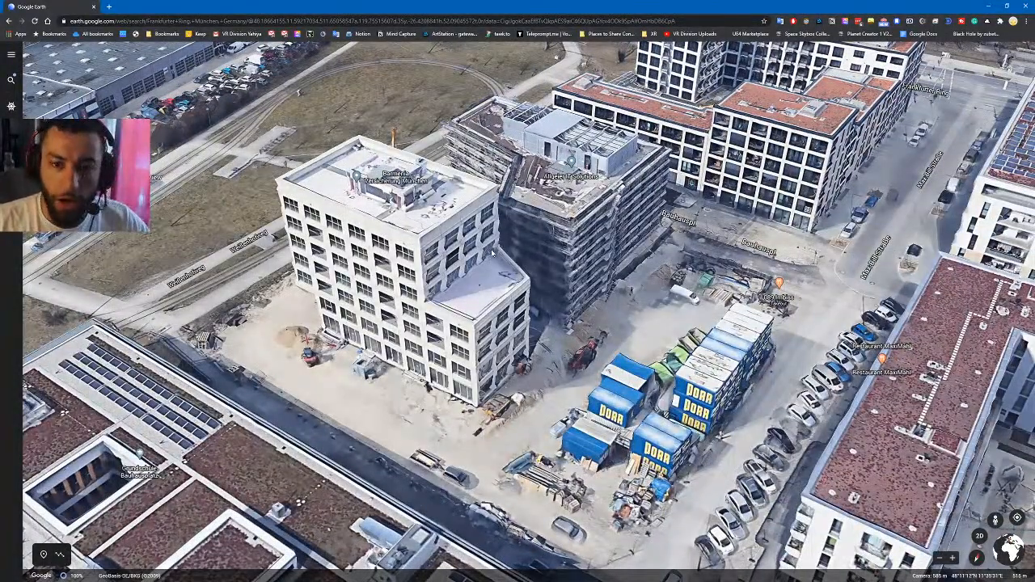
pyautogui.moveTo(331, 279); pyautogui.dragTo(348, 343, button='middle')
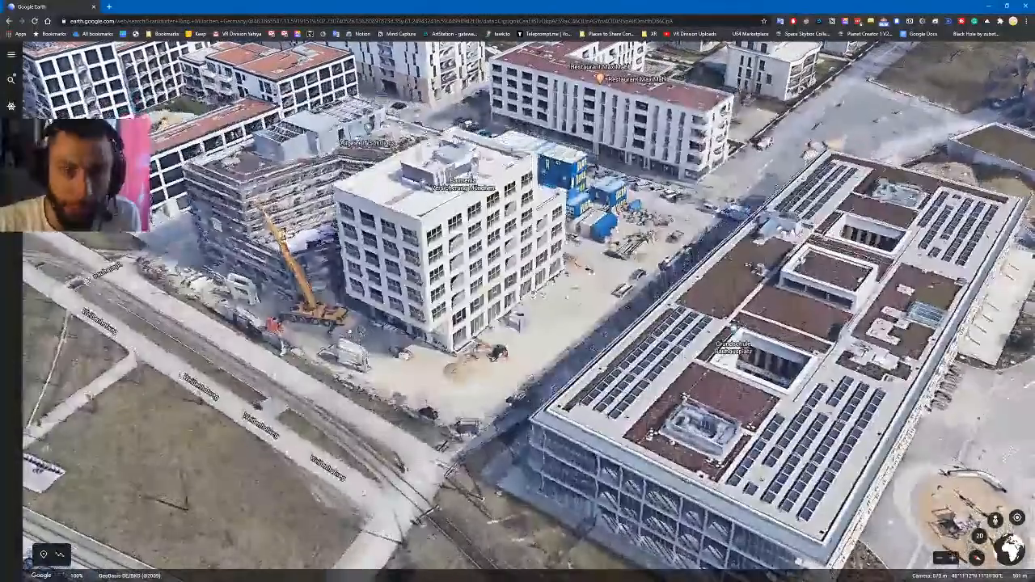
pyautogui.moveTo(312, 309); pyautogui.dragTo(504, 382)
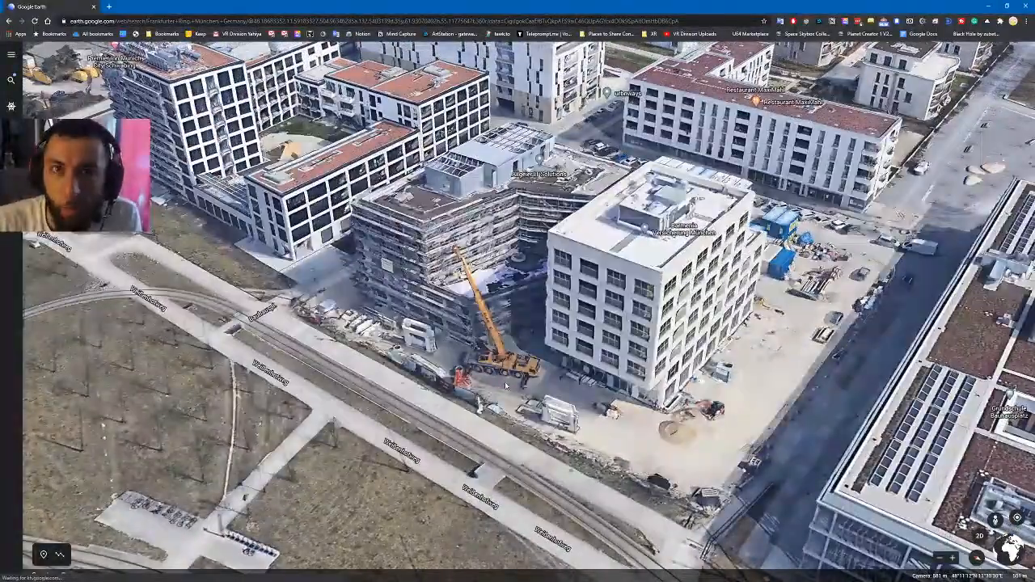
pyautogui.moveTo(506, 386); pyautogui.dragTo(499, 380, button='middle')
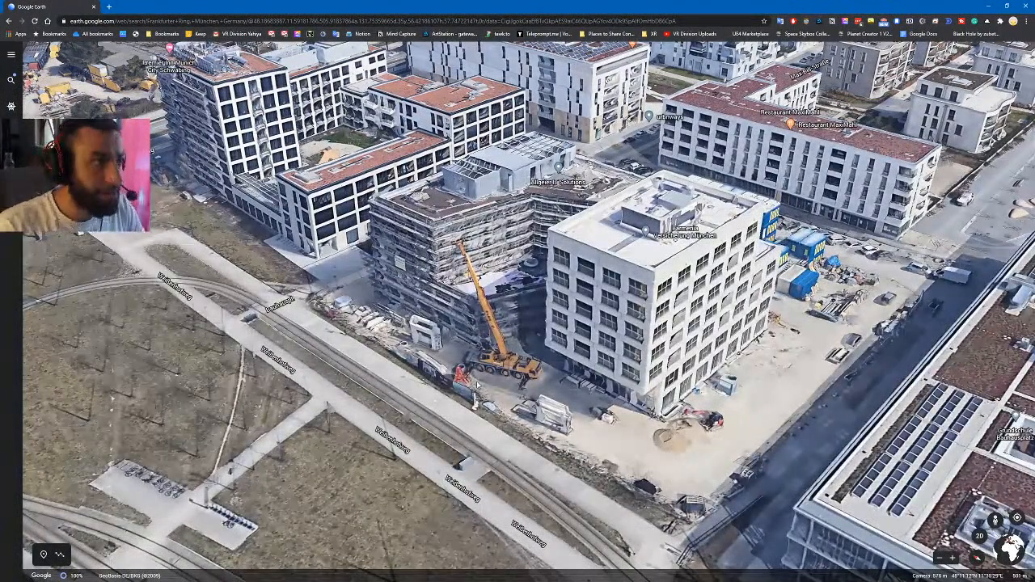
# - Search Google for "gpu lightmass" in a new browser tab
pyautogui.hotkey('ctrl', 't')
pyautogui.write('gpulights')
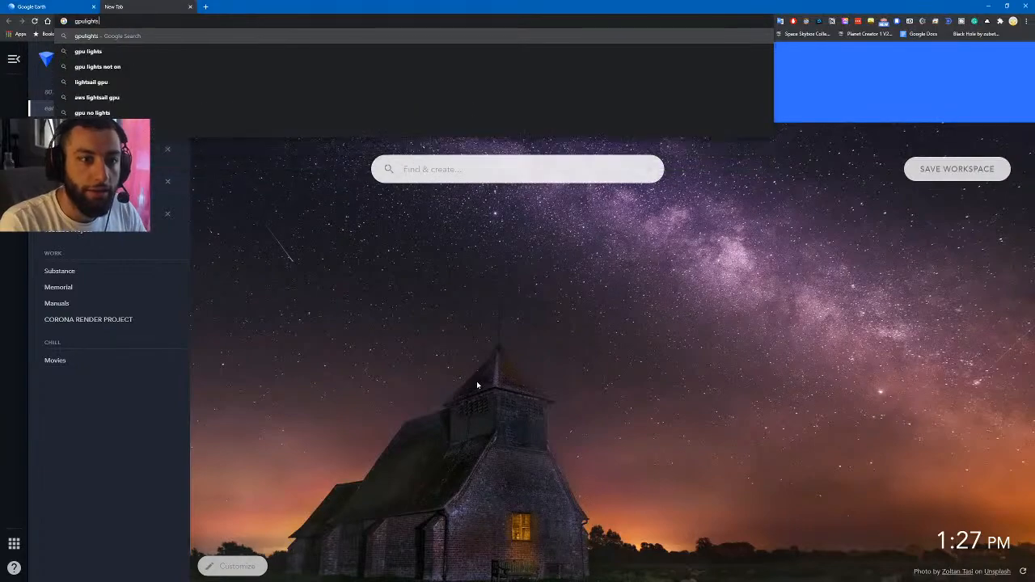
pyautogui.press('Down')
pyautogui.press('Return')
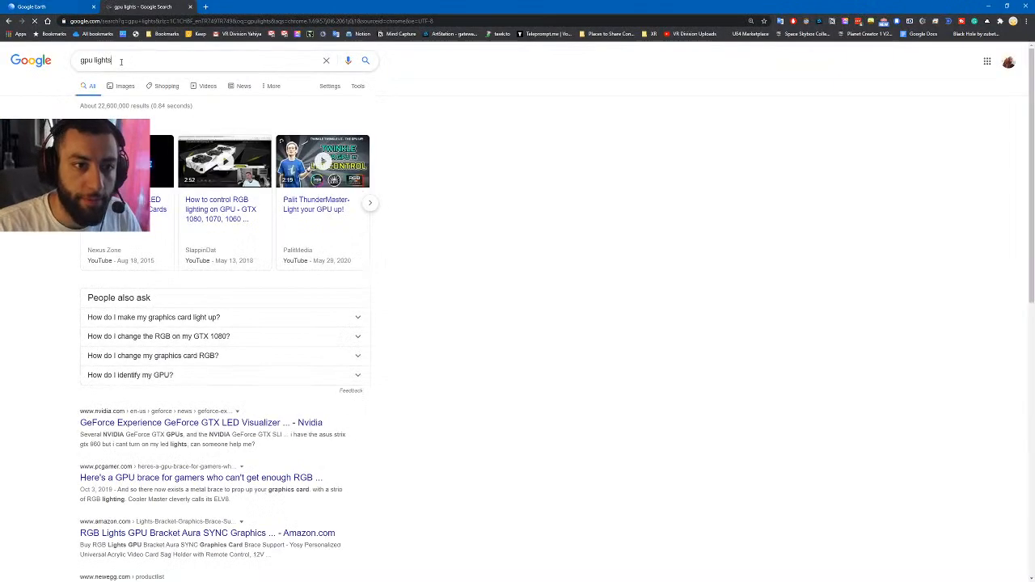
pyautogui.doubleClick(110, 61)
pyautogui.write('lightm')
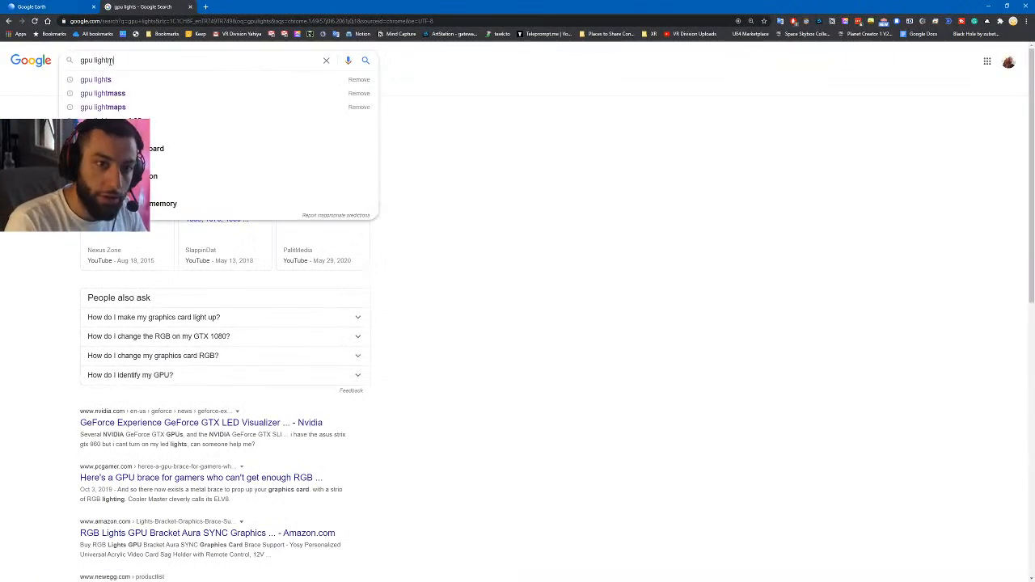
pyautogui.write('ass')
pyautogui.press('Down')
pyautogui.press('Down')
pyautogui.press('Up')
pyautogui.press('Return')
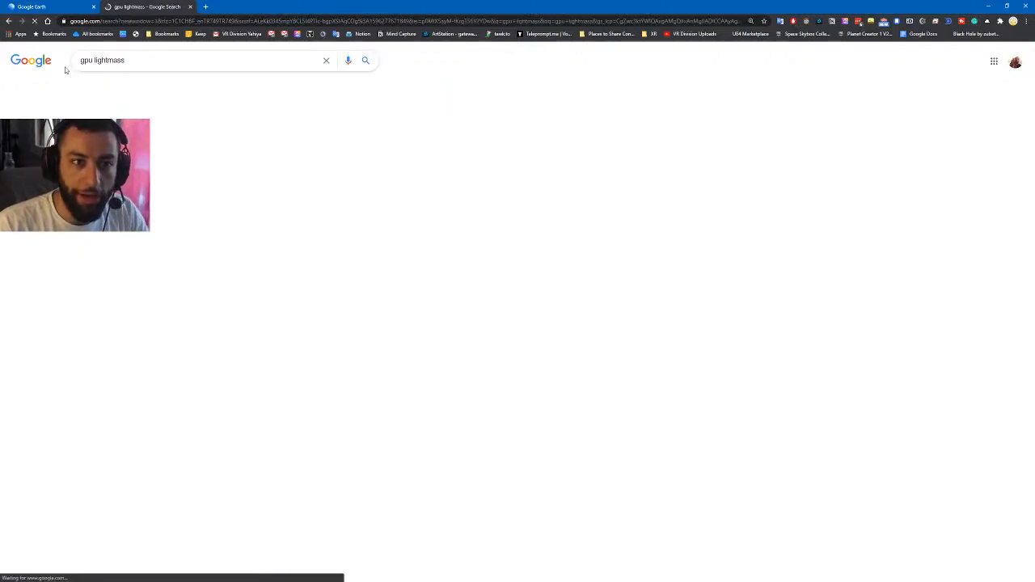
# - Open the GPULightmass thread on the Unreal Engine forums and skim its installation notes, limitations and tips
pyautogui.click(189, 169)
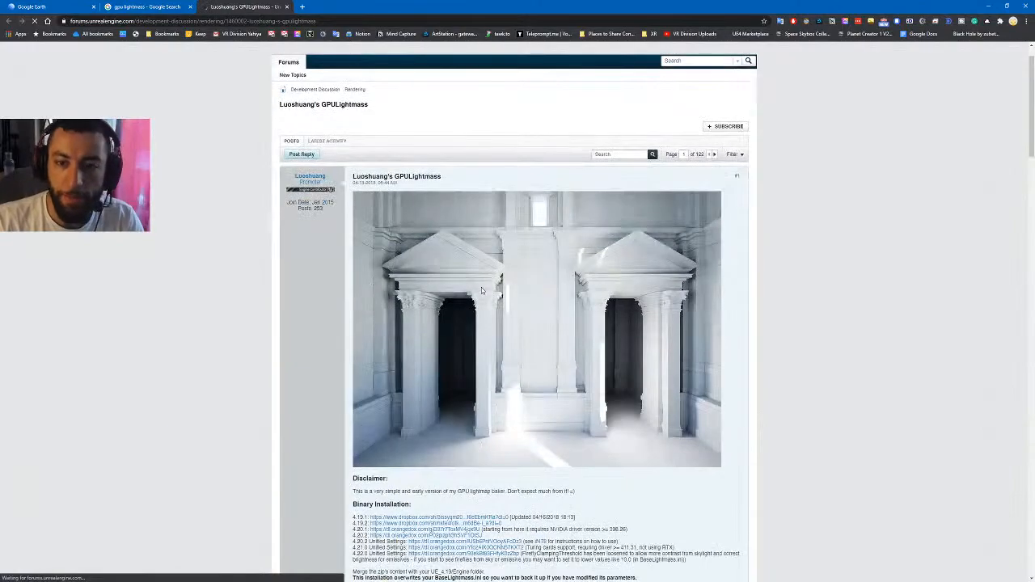
pyautogui.scroll(-4, 482, 290)
pyautogui.scroll(4, 355, 229)
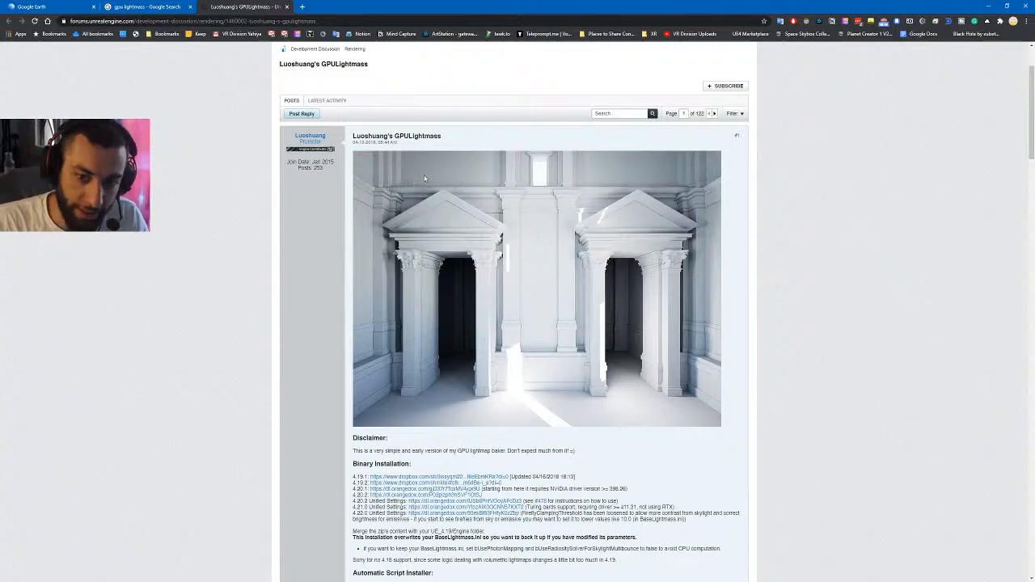
pyautogui.scroll(-9, 424, 178)
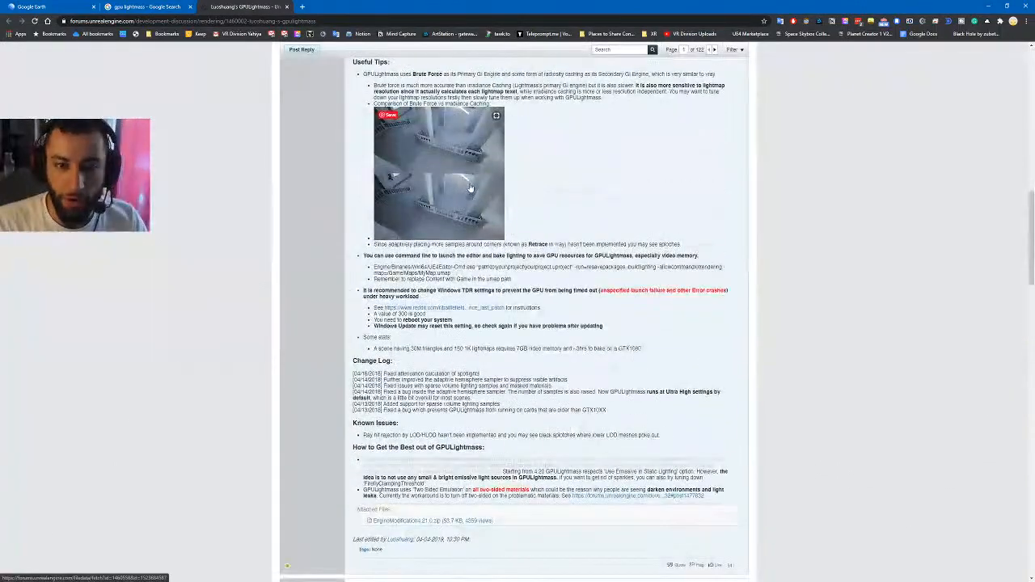
pyautogui.scroll(8, 465, 190)
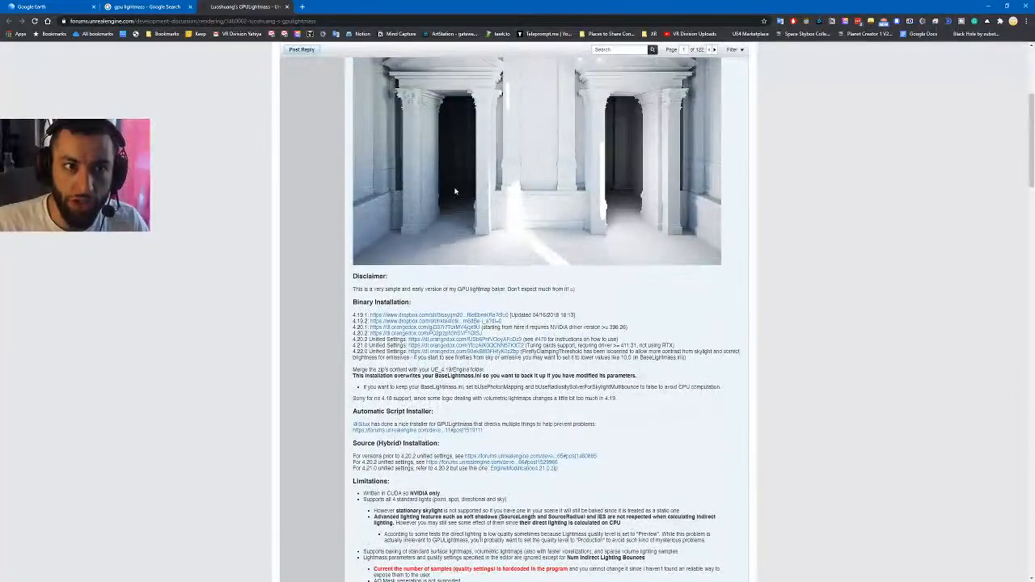
pyautogui.scroll(4, 511, 213)
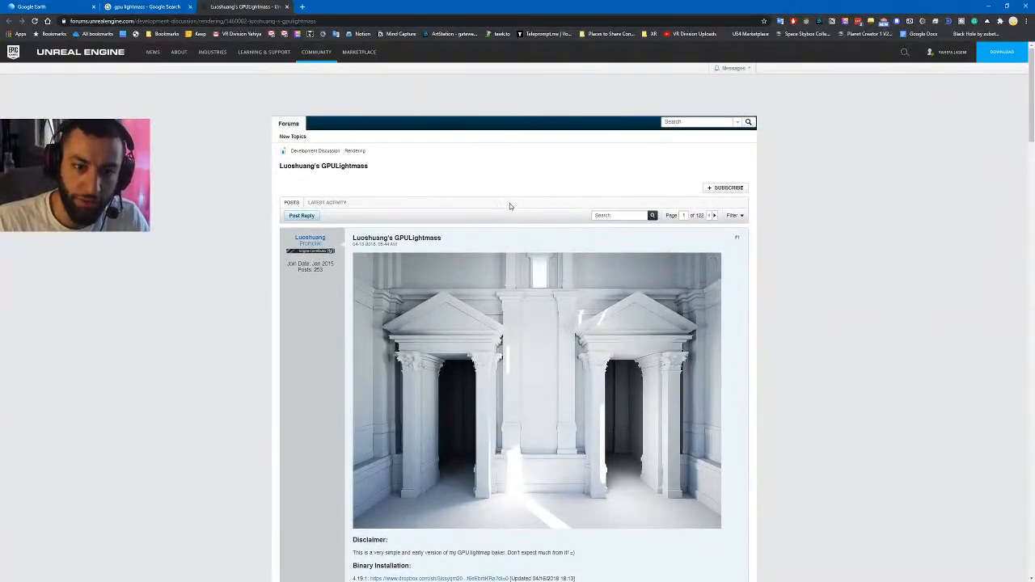
# - Check the "gpu lightmass" search results again and return to the forum thread
pyautogui.click(158, 7)
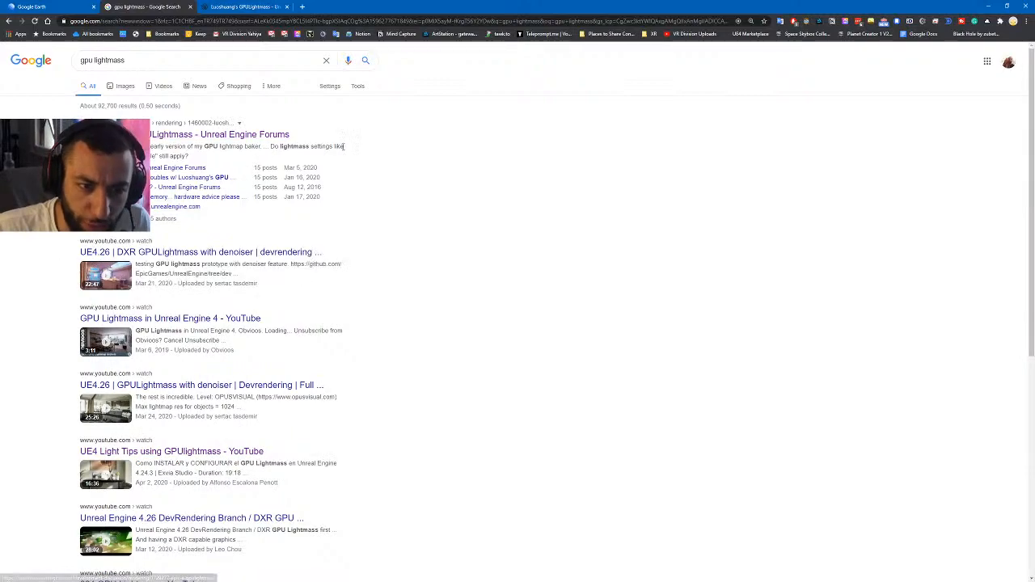
pyautogui.click(243, 7)
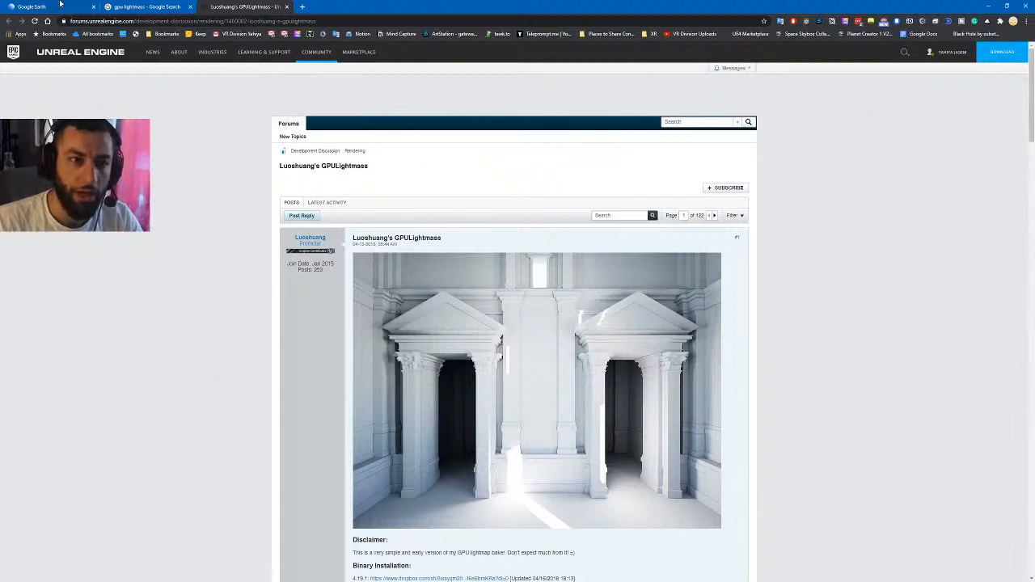
pyautogui.click(150, 7)
pyautogui.click(259, 7)
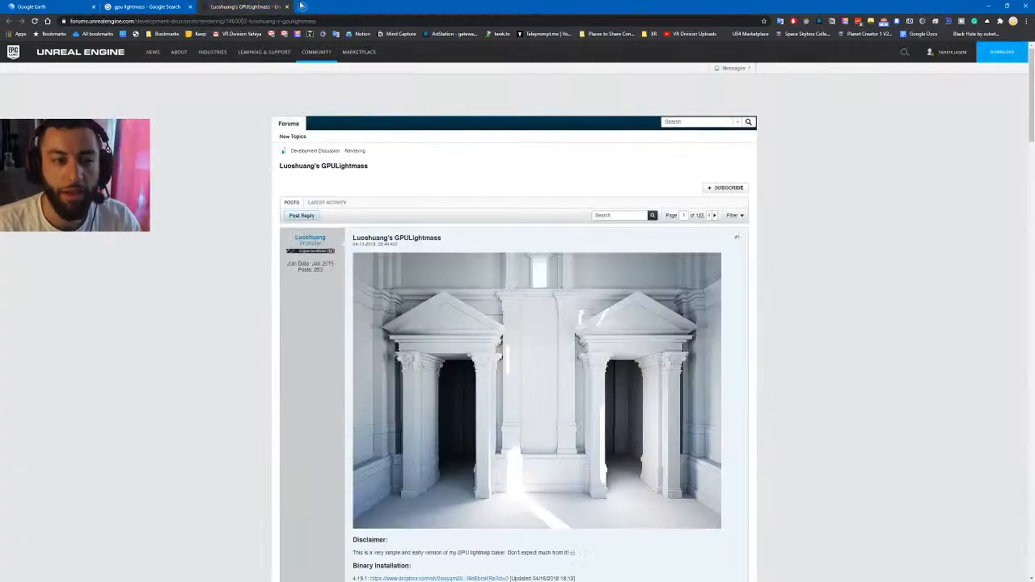
pyautogui.moveTo(179, 52)
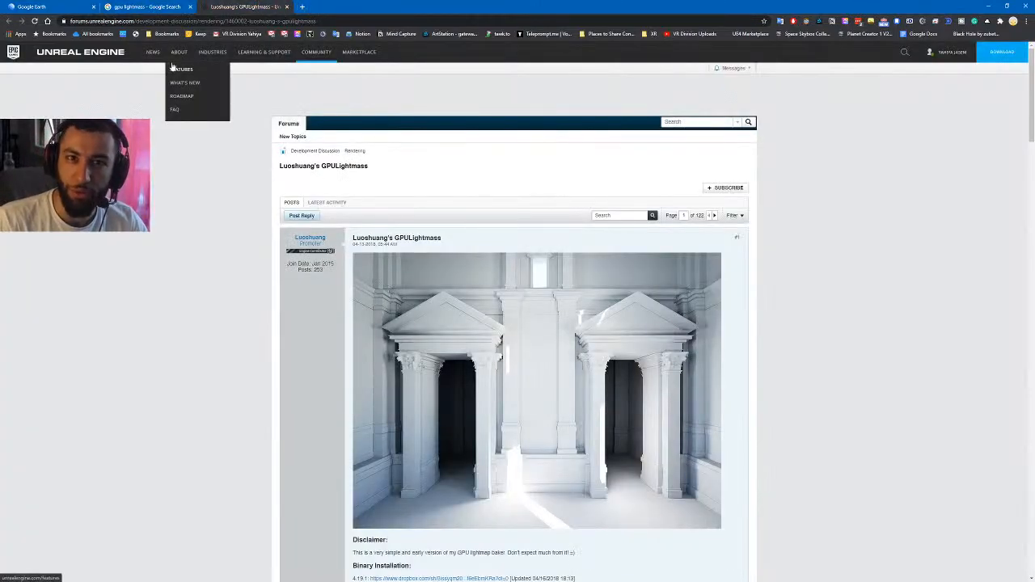
# - Read through the GPULightmass forum thread's installation links, limitations, useful tips and change log, and close the thread
pyautogui.scroll(-3, 565, 354)
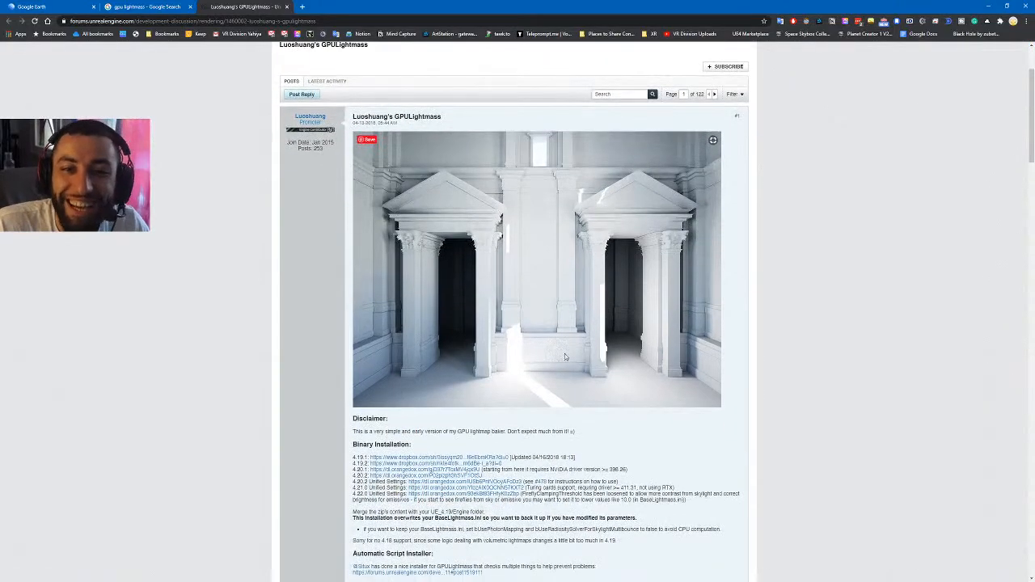
pyautogui.scroll(-1, 529, 215)
pyautogui.scroll(-10, 510, 223)
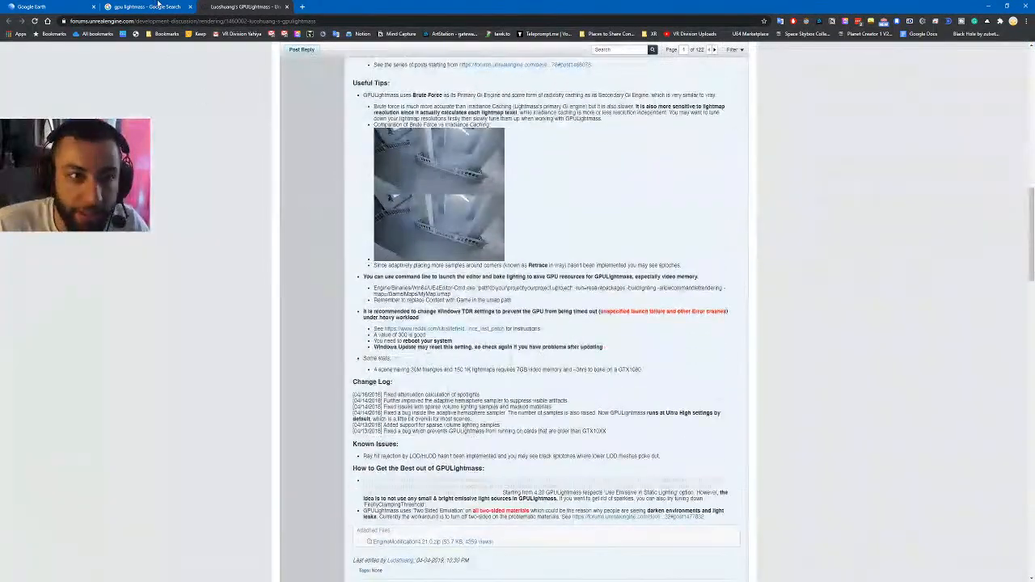
pyautogui.hotkey('ctrl', 'shift', 'Tab')
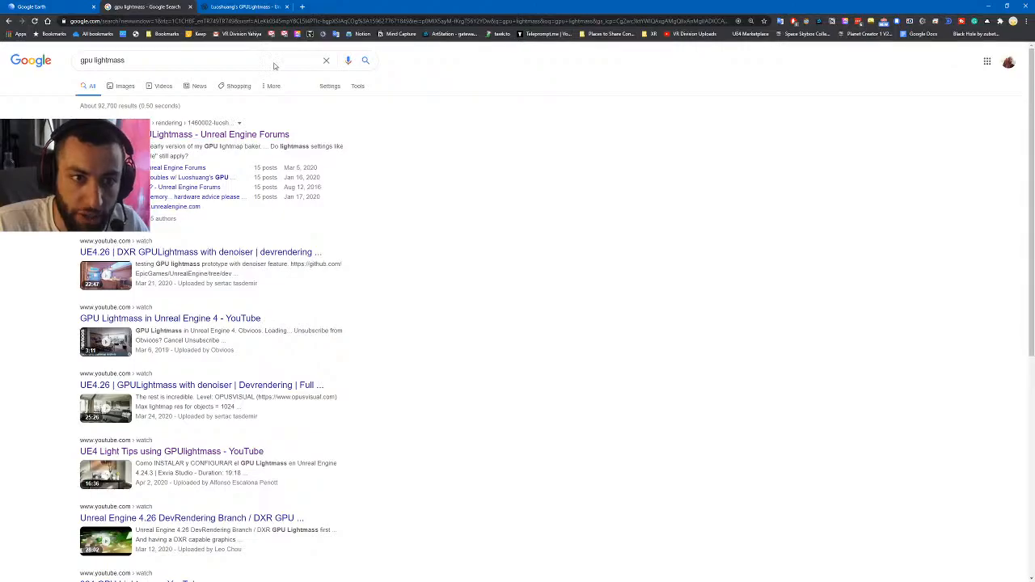
pyautogui.hotkey('ctrl', 'Tab')
pyautogui.scroll(4, 517, 323)
pyautogui.scroll(4, 386, 184)
pyautogui.scroll(-5, 386, 185)
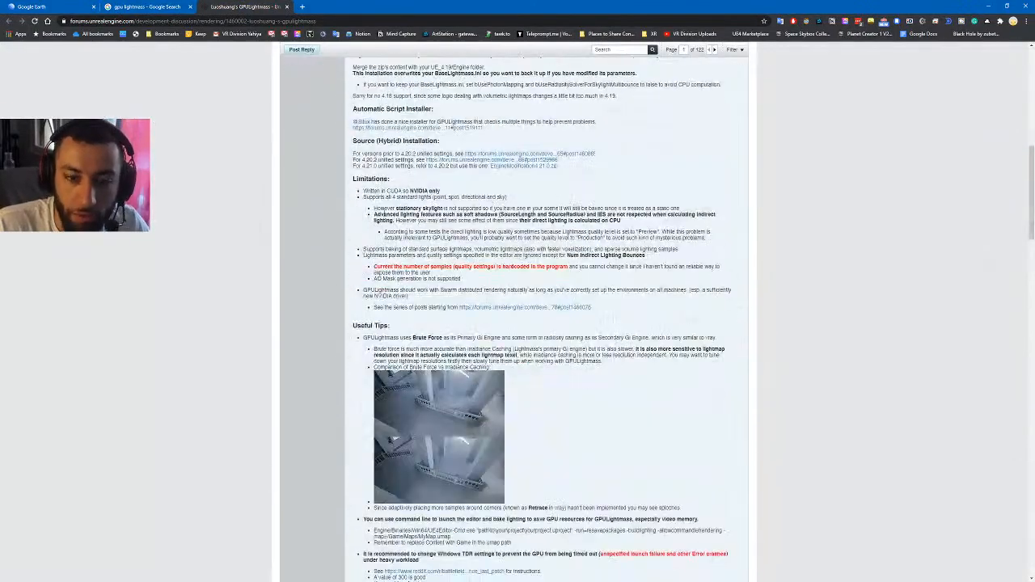
pyautogui.scroll(3, 386, 184)
pyautogui.scroll(-1, 373, 218)
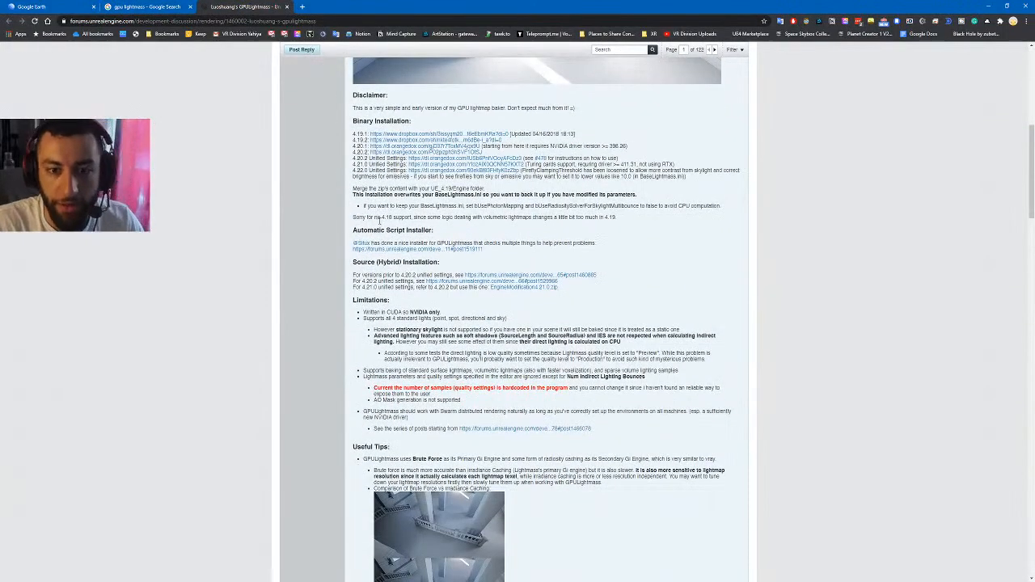
pyautogui.scroll(-6, 379, 221)
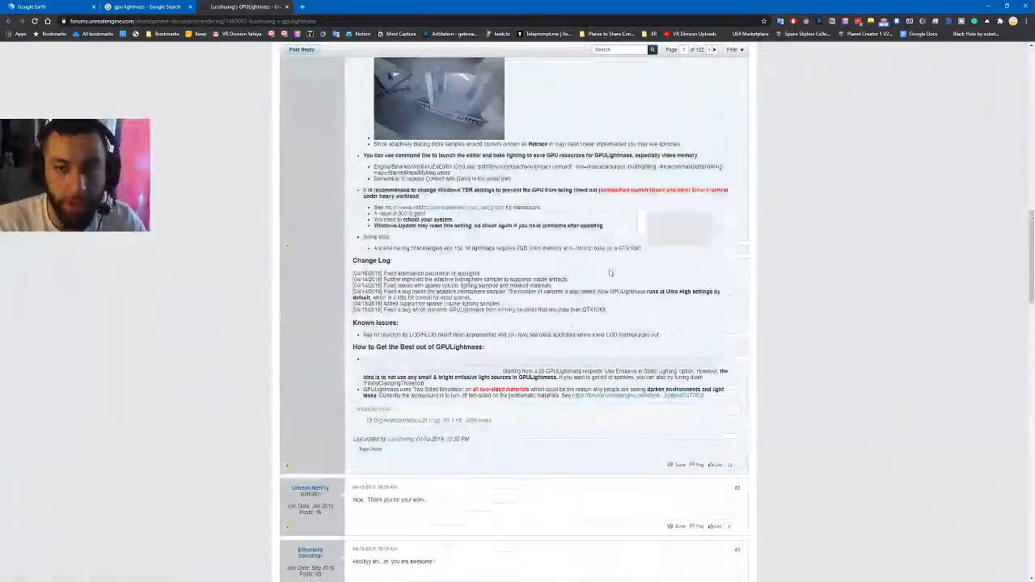
pyautogui.scroll(8, 611, 273)
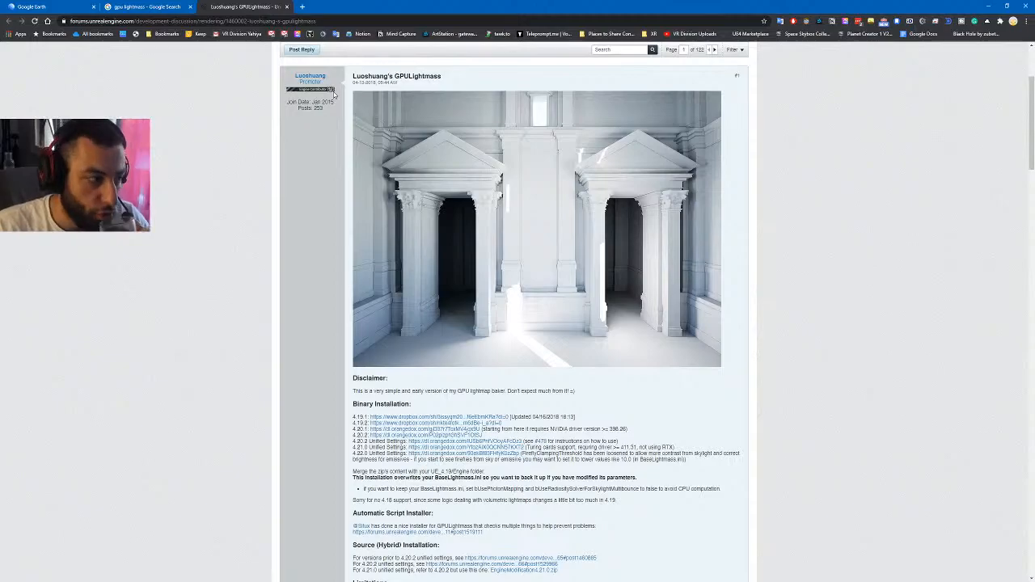
pyautogui.click(286, 6)
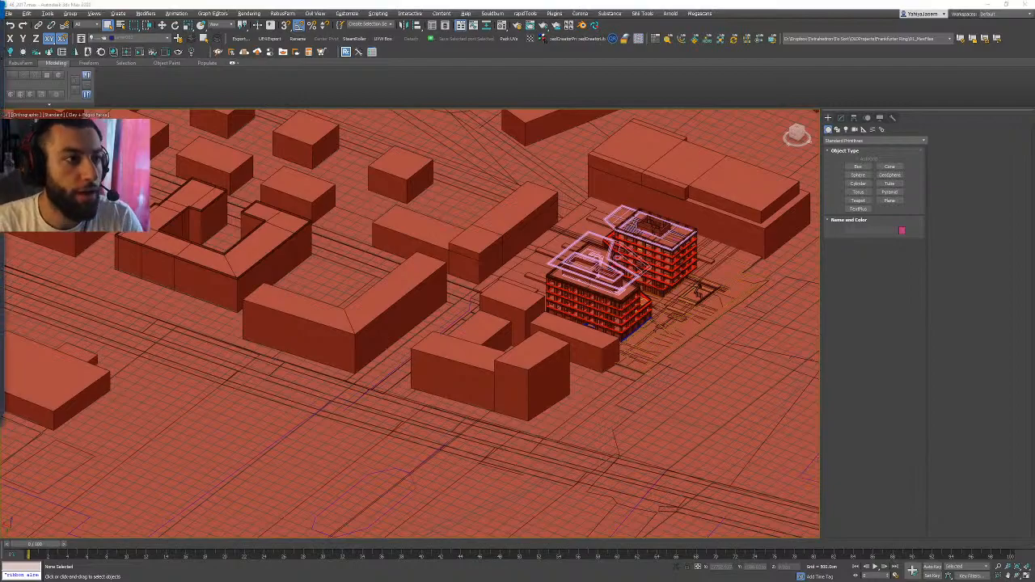
# - Bring the Google Earth window over the 3ds Max scene and maximize it on the Frankfurter Ring site
pyautogui.moveTo(0, 95); pyautogui.dragTo(412, 82)
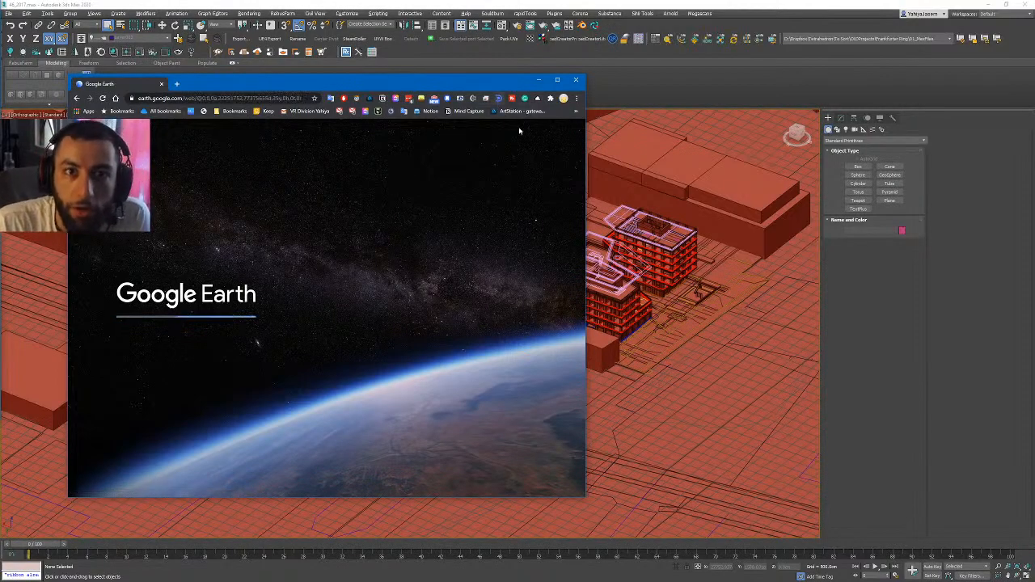
pyautogui.moveTo(414, 86); pyautogui.dragTo(437, 77)
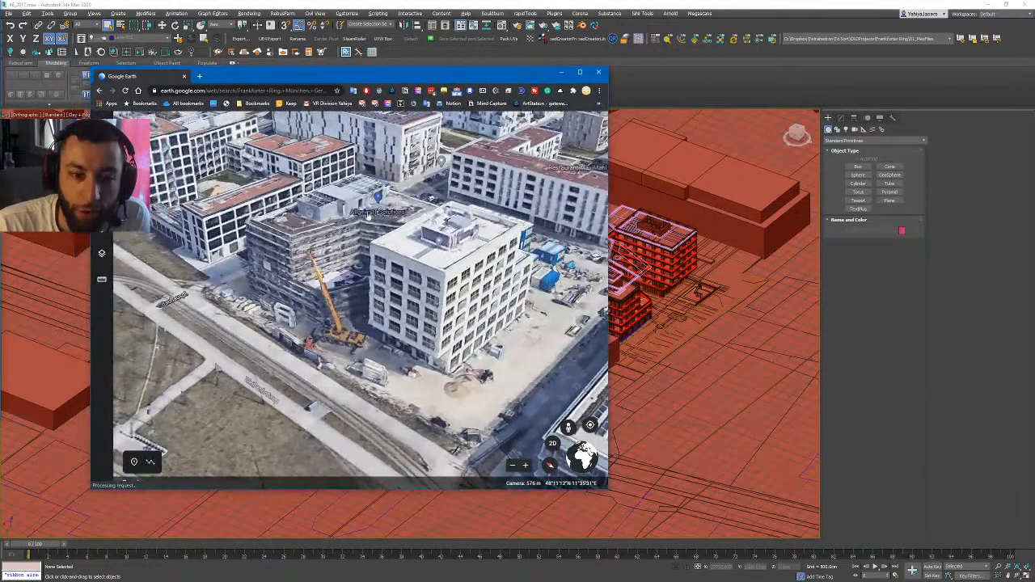
pyautogui.scroll(-5, 368, 216)
pyautogui.click(580, 73)
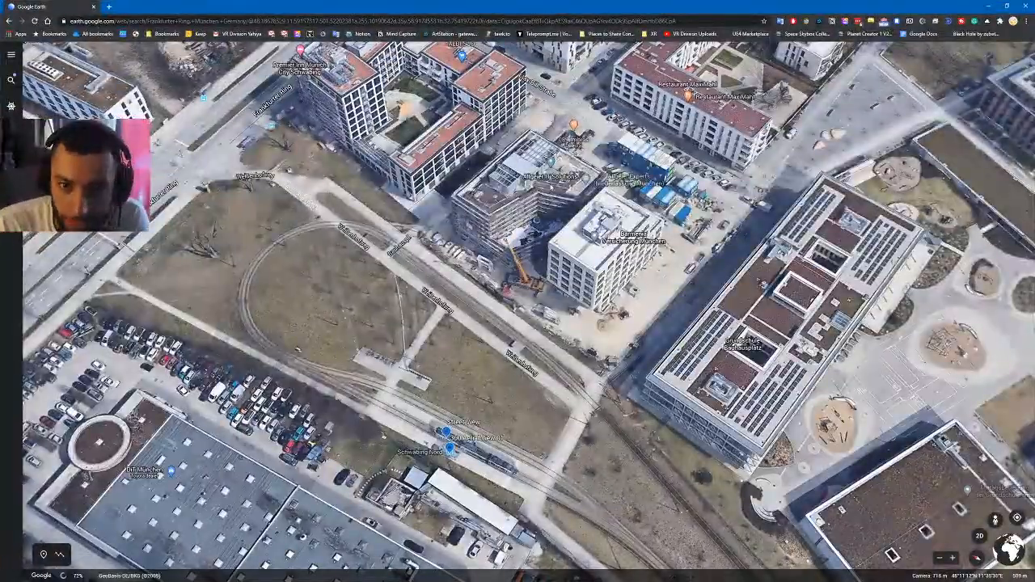
# - Examine the construction site and the surrounding Frankfurter Ring district in Google Earth from different angles and distances
pyautogui.moveTo(551, 187); pyautogui.dragTo(461, 250, button='middle')
pyautogui.scroll(3, 495, 230)
pyautogui.scroll(-4, 469, 243)
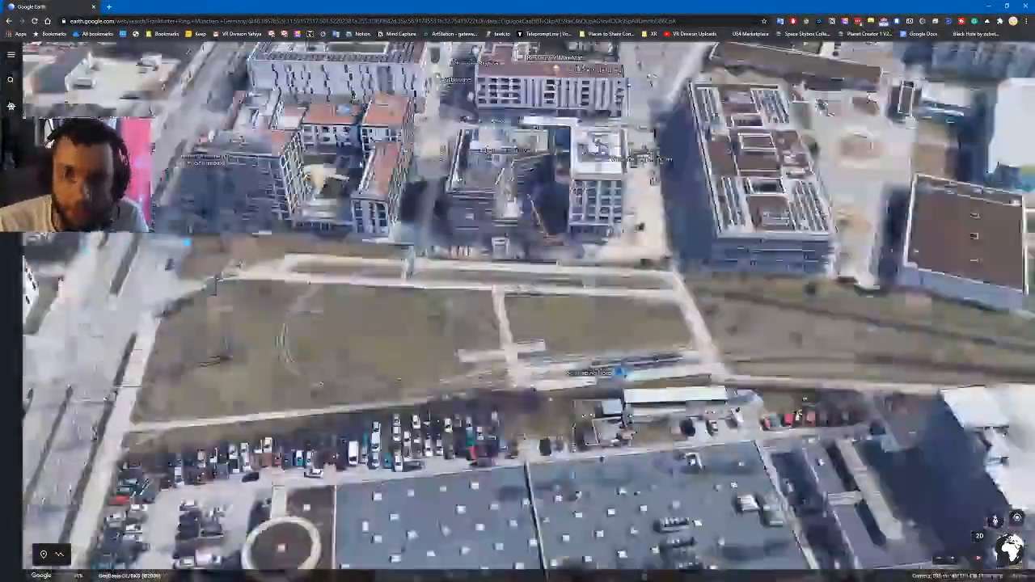
pyautogui.moveTo(485, 243); pyautogui.dragTo(340, 412)
pyautogui.scroll(-5, 421, 267)
pyautogui.moveTo(469, 267); pyautogui.dragTo(380, 270, button='middle')
pyautogui.moveTo(324, 347); pyautogui.dragTo(418, 257)
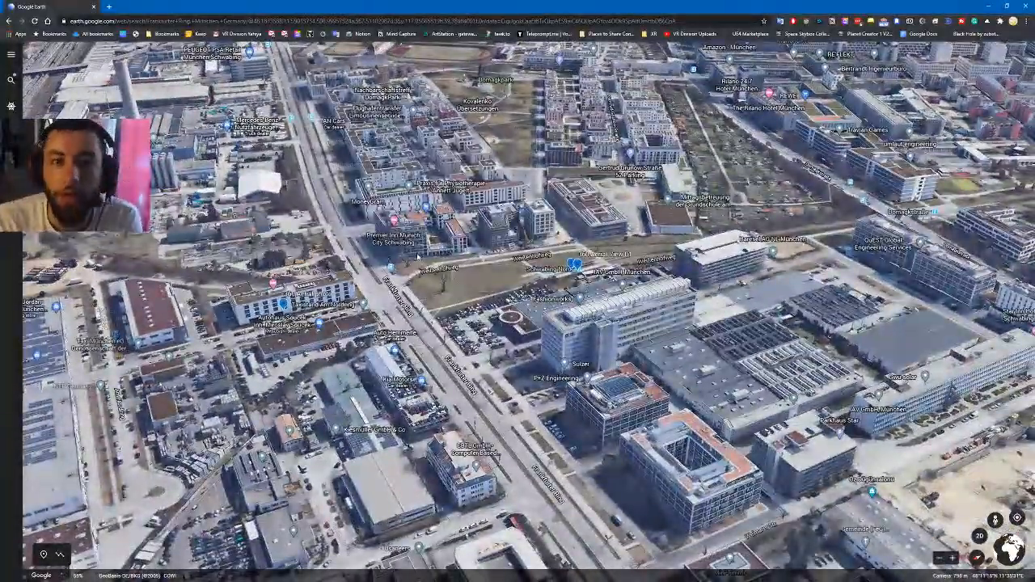
pyautogui.moveTo(418, 257); pyautogui.dragTo(390, 233, button='middle')
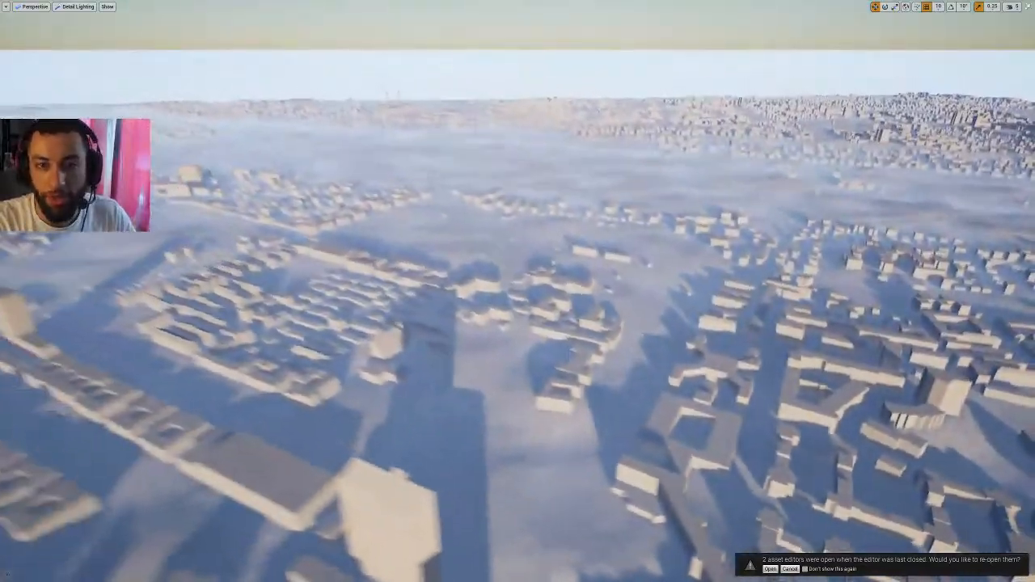
# - Switch to Unreal Engine, fly over the Munich city model and leave the full-screen viewport
pyautogui.press('s')
pyautogui.press('s')
pyautogui.moveTo(517, 291); pyautogui.dragTo(337, 322, button='right')
pyautogui.press('w')
pyautogui.scroll(2, 518, 291)
pyautogui.press('w')
pyautogui.press('F11')
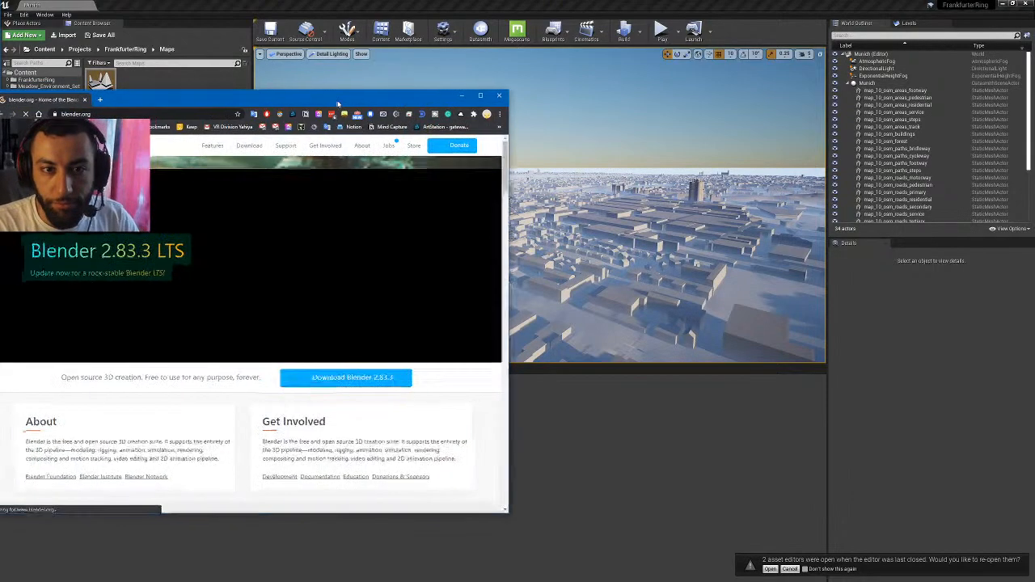
# - Place the browser window with blender.org over the Unreal editor and look over the Blender home page
pyautogui.moveTo(418, 97); pyautogui.dragTo(715, 68)
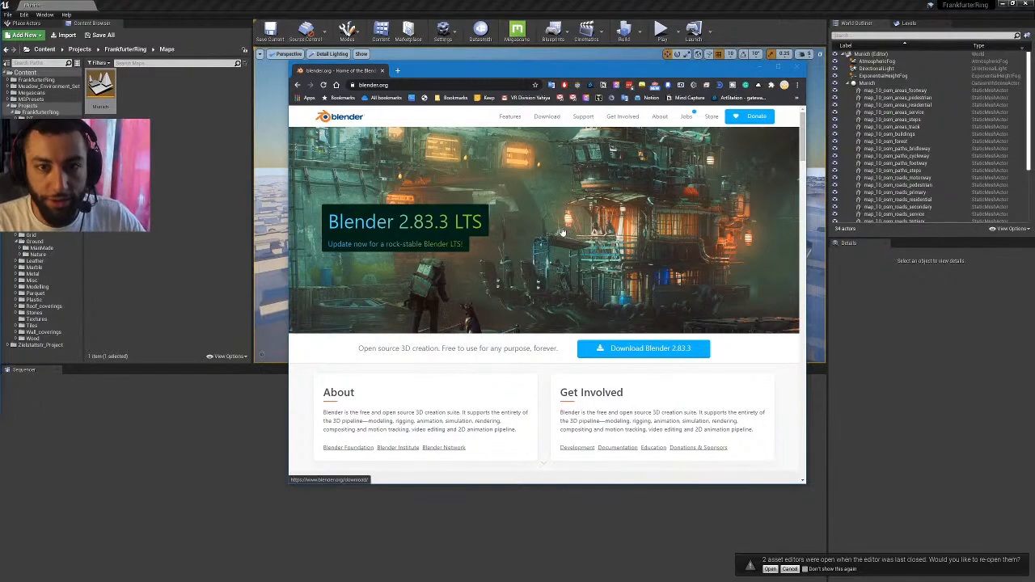
pyautogui.scroll(-2, 387, 171)
pyautogui.scroll(2, 441, 209)
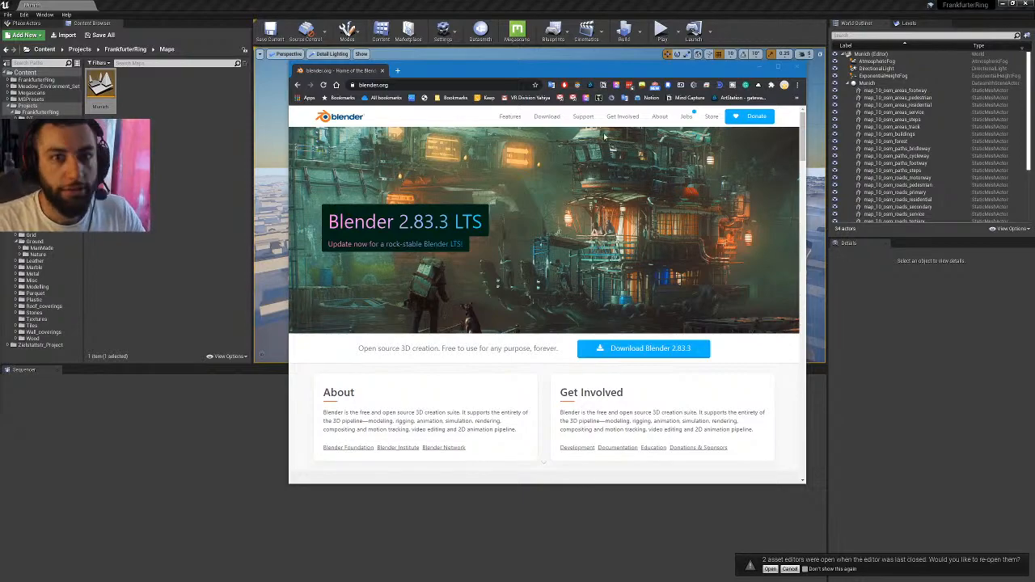
pyautogui.scroll(-1, 586, 267)
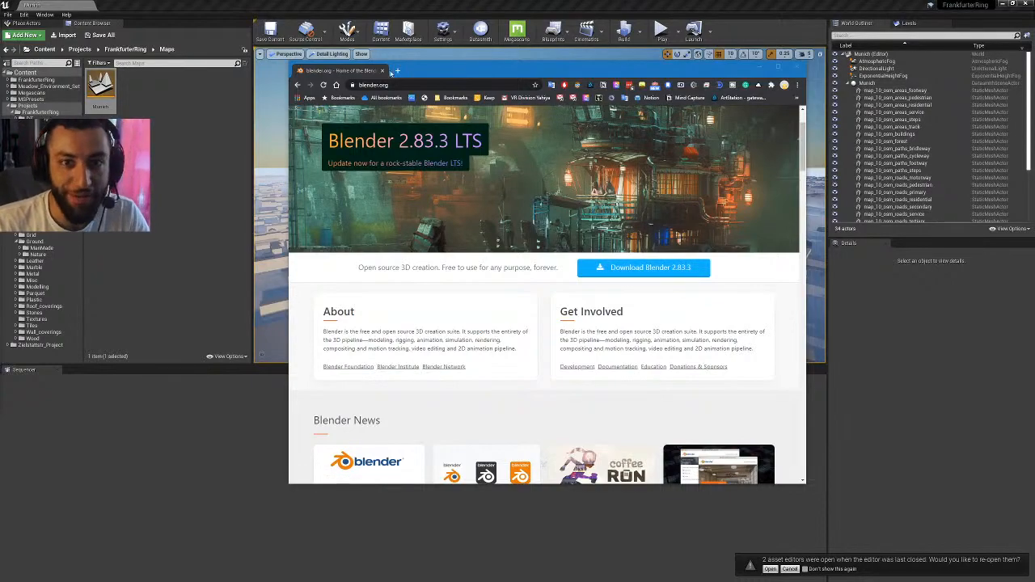
# - Search Google for "blender osm plugin" in a new browser tab
pyautogui.click(396, 70)
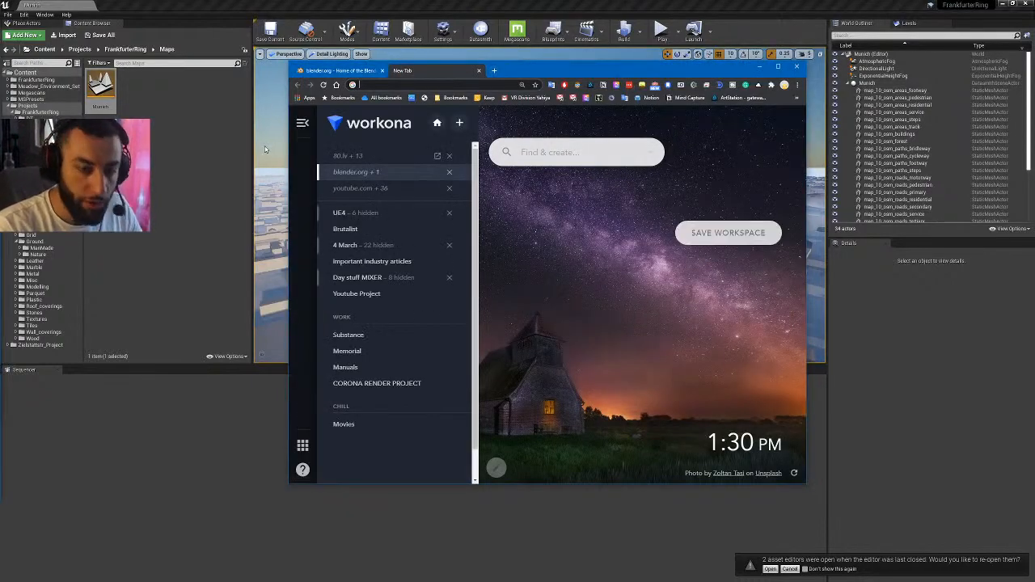
pyautogui.write('blender o')
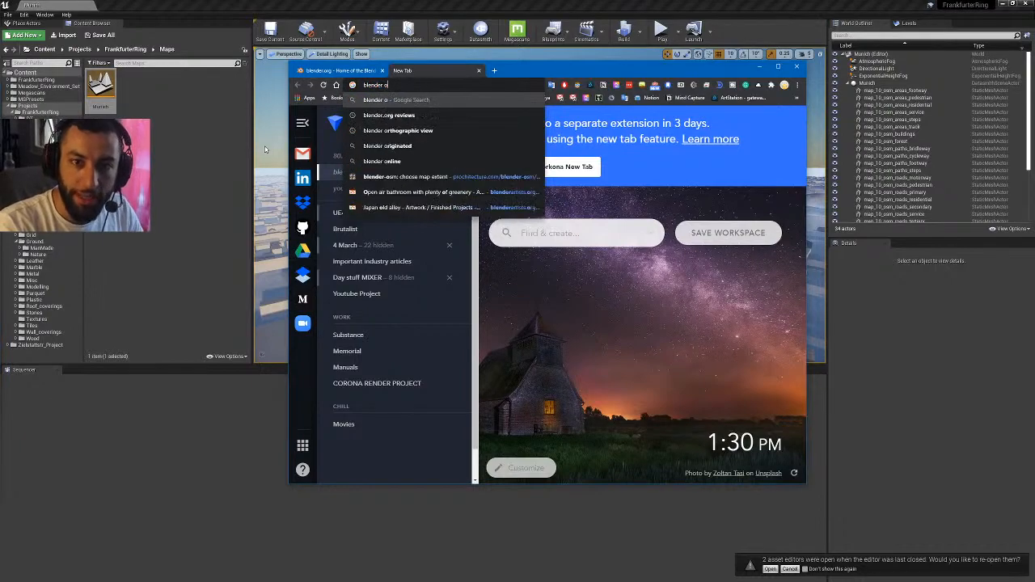
pyautogui.write('sm')
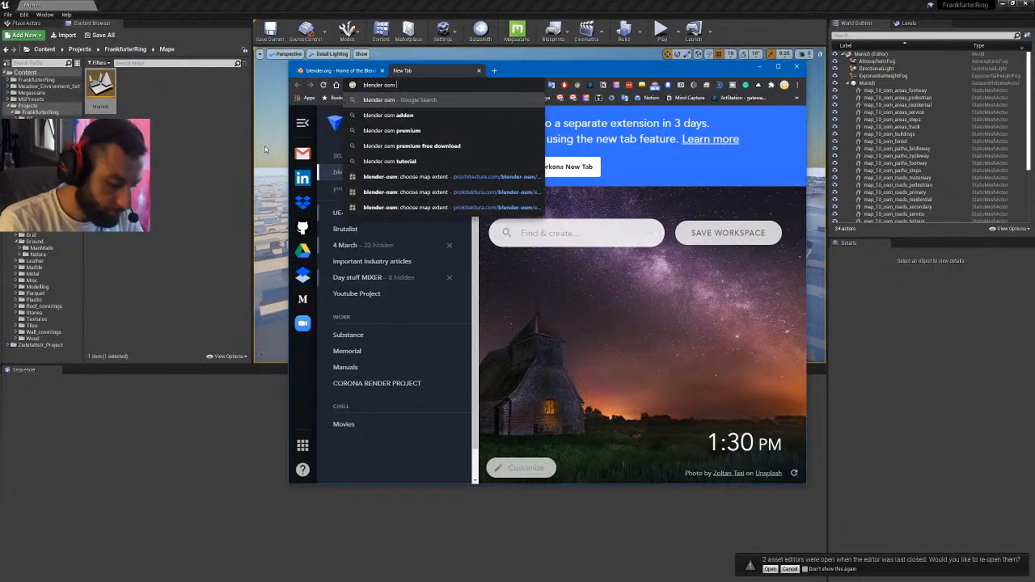
pyautogui.write(' plugin')
pyautogui.press('Return')
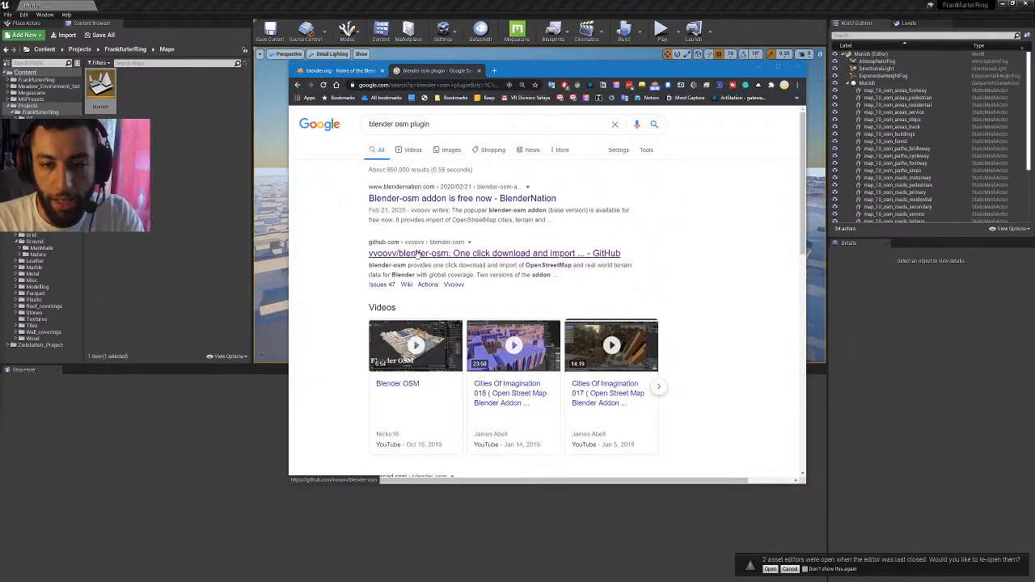
# - Open the vvoovv/blender-osm GitHub repository in a new tab and skim its readme down to the available addon versions
pyautogui.scroll(-1, 418, 253)
pyautogui.click(433, 216)
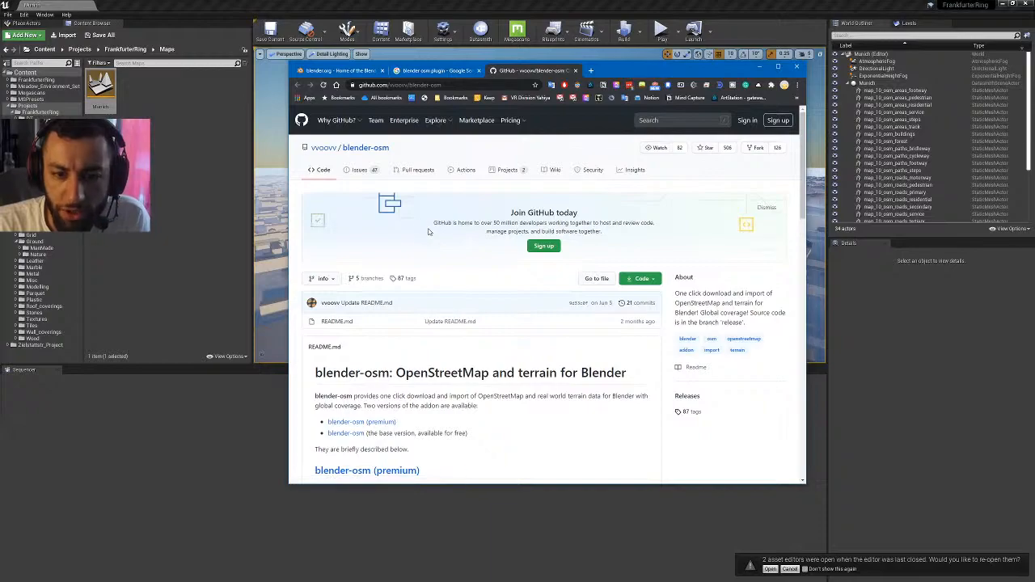
pyautogui.scroll(-1, 362, 200)
pyautogui.scroll(-3, 362, 200)
pyautogui.scroll(4, 360, 202)
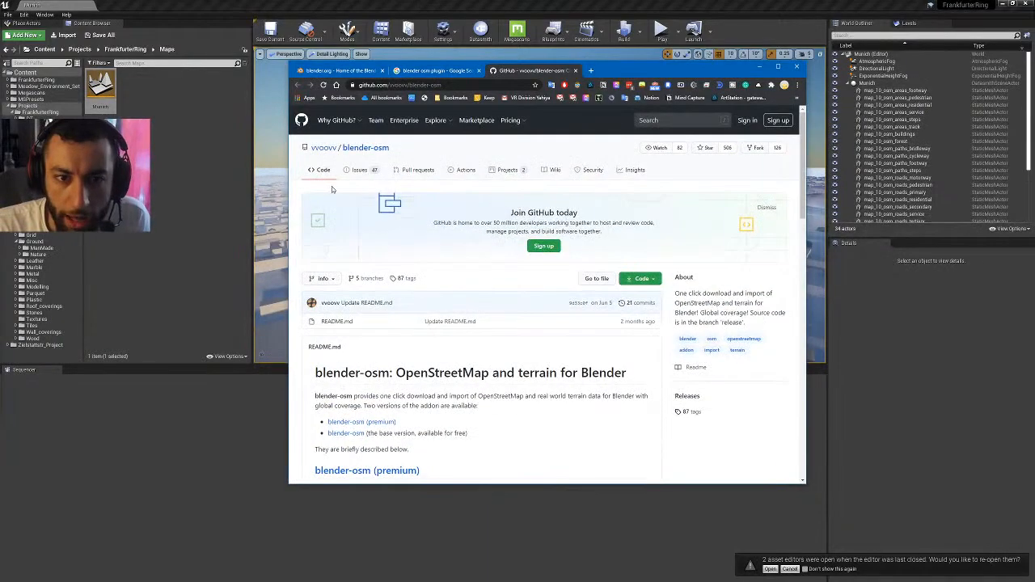
pyautogui.scroll(-3, 353, 312)
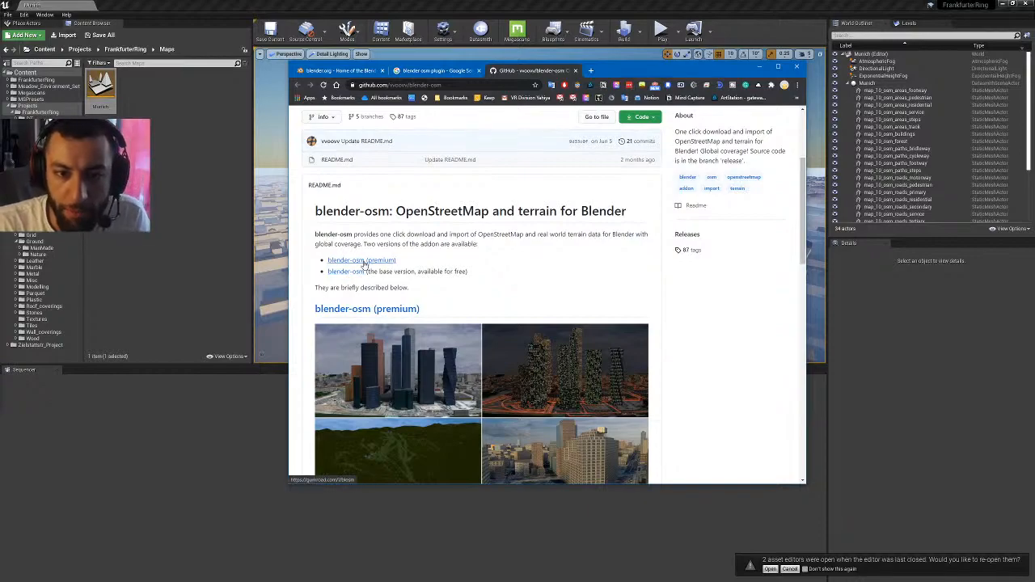
# - Open the premium and the free base version pages of blender-osm in new tabs and view the base version's page
pyautogui.middleClick(364, 260)
pyautogui.middleClick(345, 271)
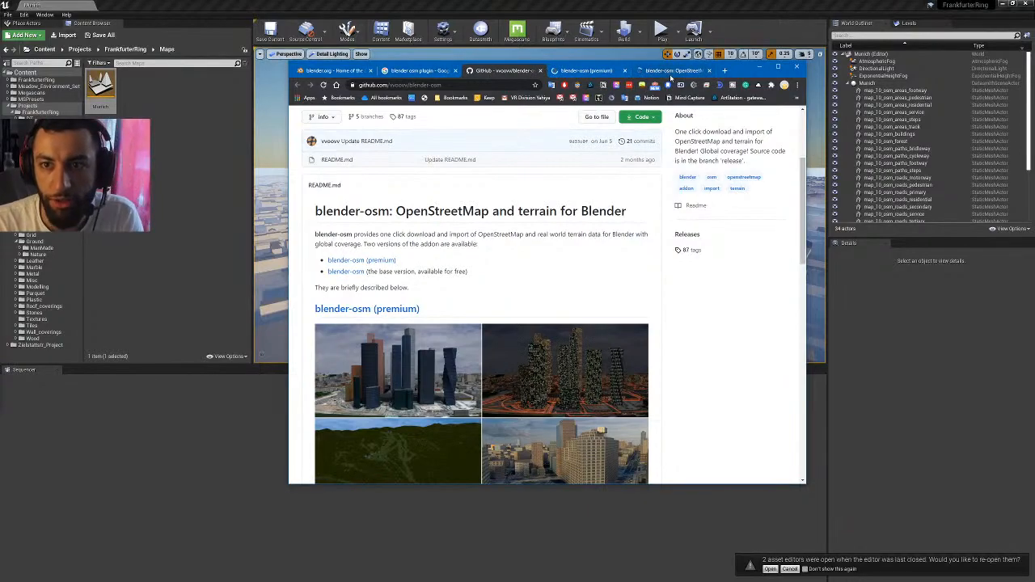
pyautogui.click(671, 71)
pyautogui.scroll(-1, 601, 194)
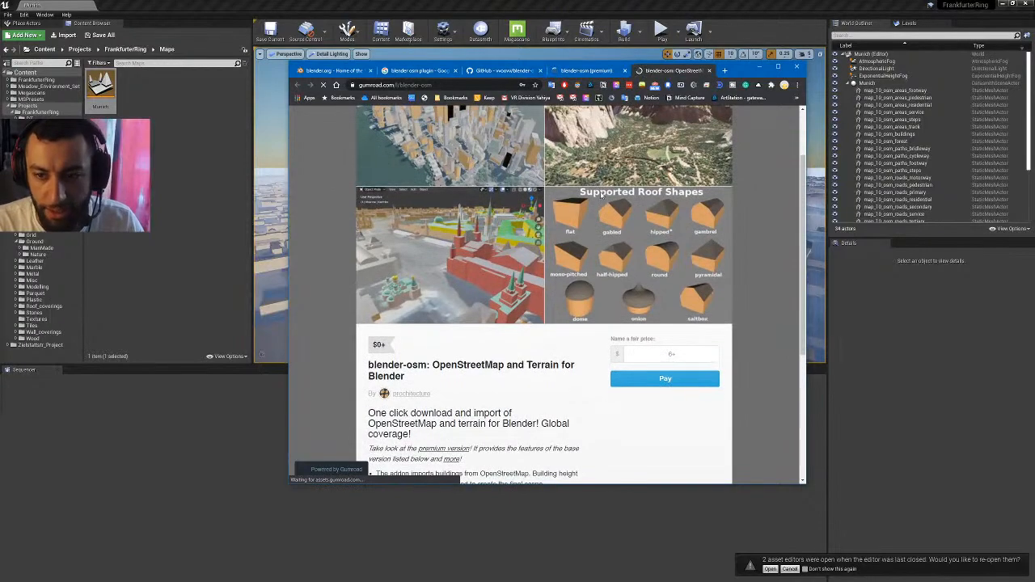
# - Review the blender-osm (premium) product page, including its second preview image and feature list
pyautogui.hotkey('ctrl', 'shift', 'Tab')
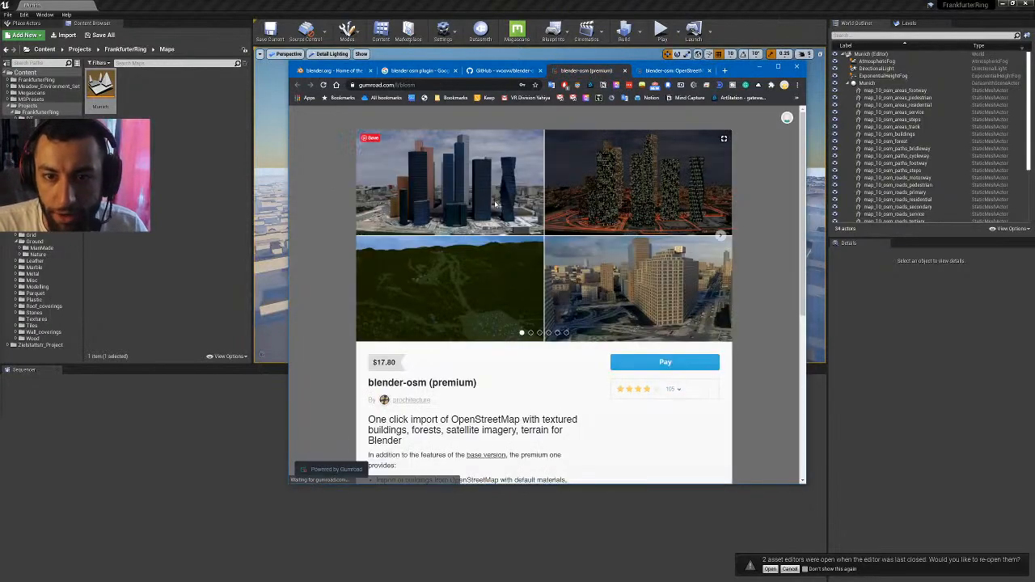
pyautogui.click(720, 236)
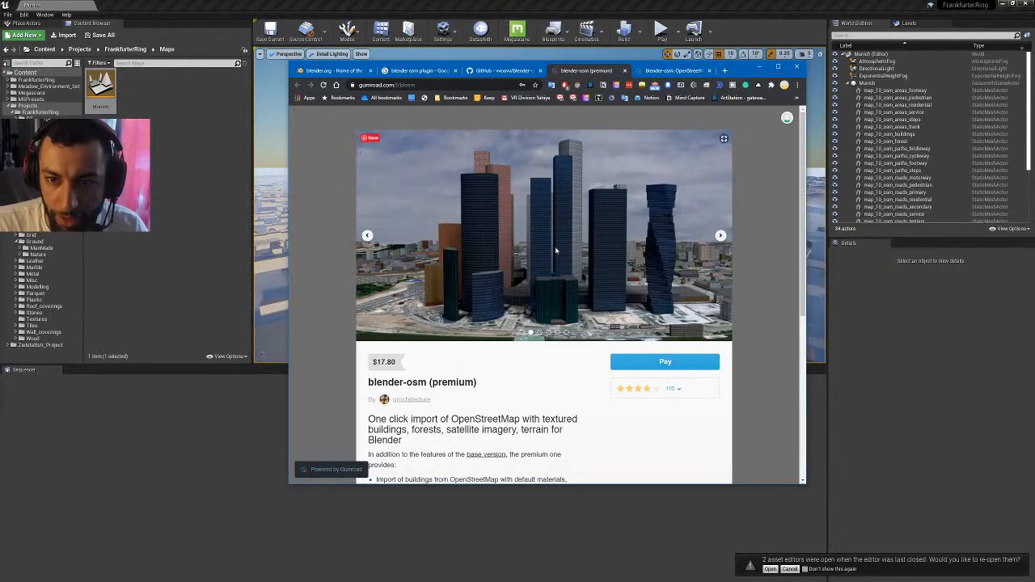
pyautogui.scroll(-2, 556, 252)
pyautogui.scroll(-1, 431, 239)
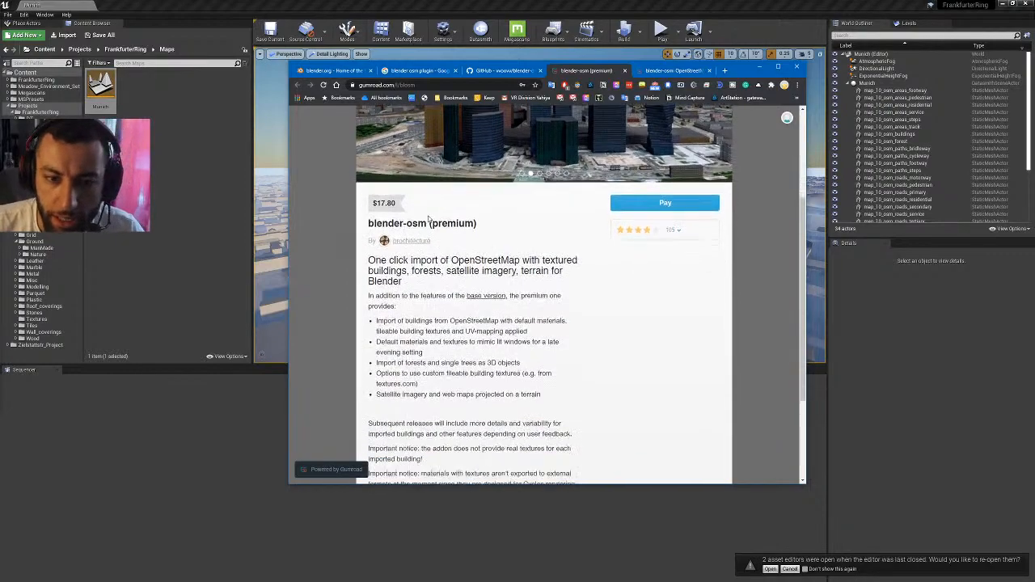
pyautogui.scroll(-2, 429, 218)
pyautogui.scroll(4, 501, 148)
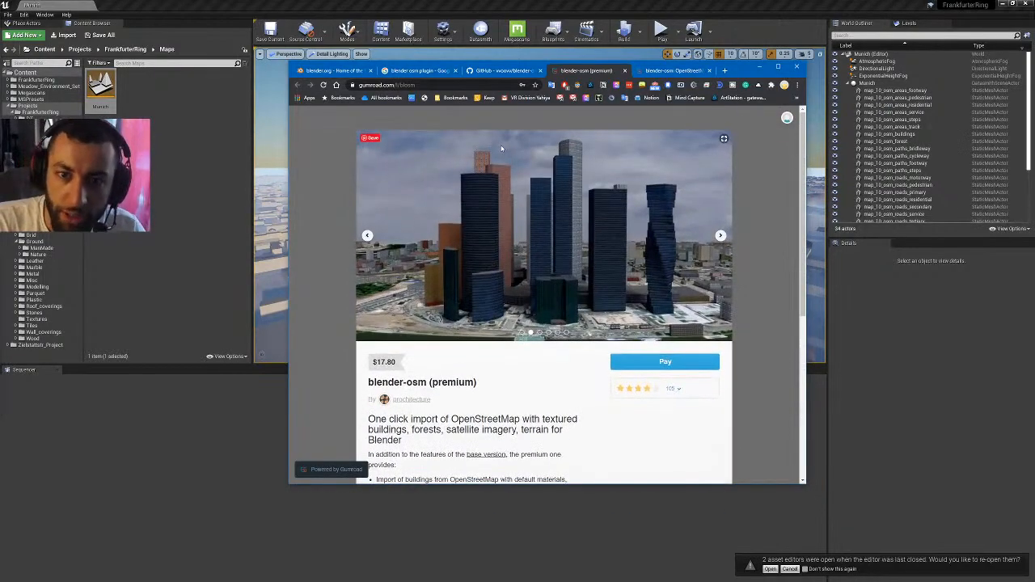
# - Enter a price of 0 for the base version of blender-osm and proceed to its checkout
pyautogui.click(657, 75)
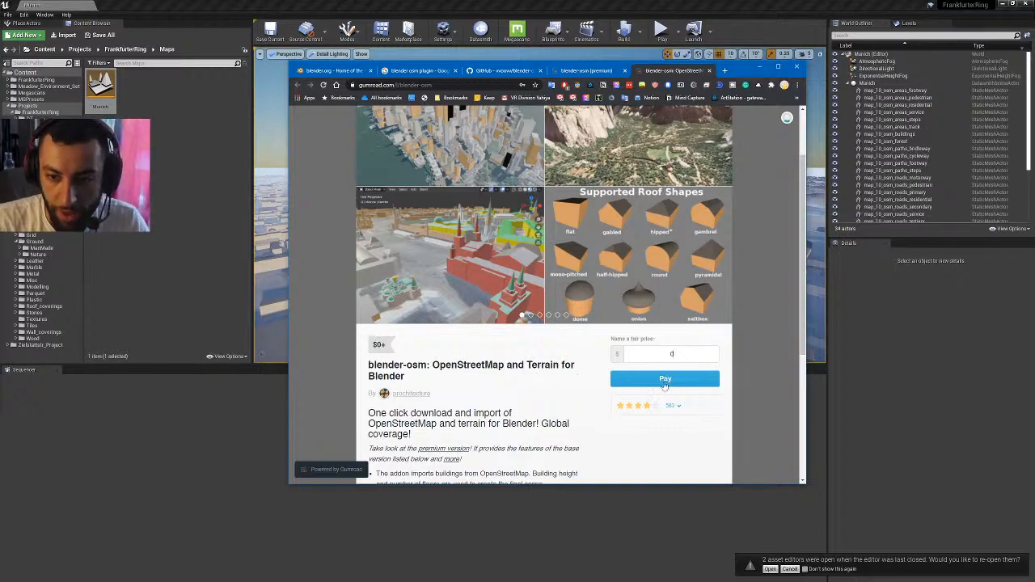
pyautogui.click(665, 380)
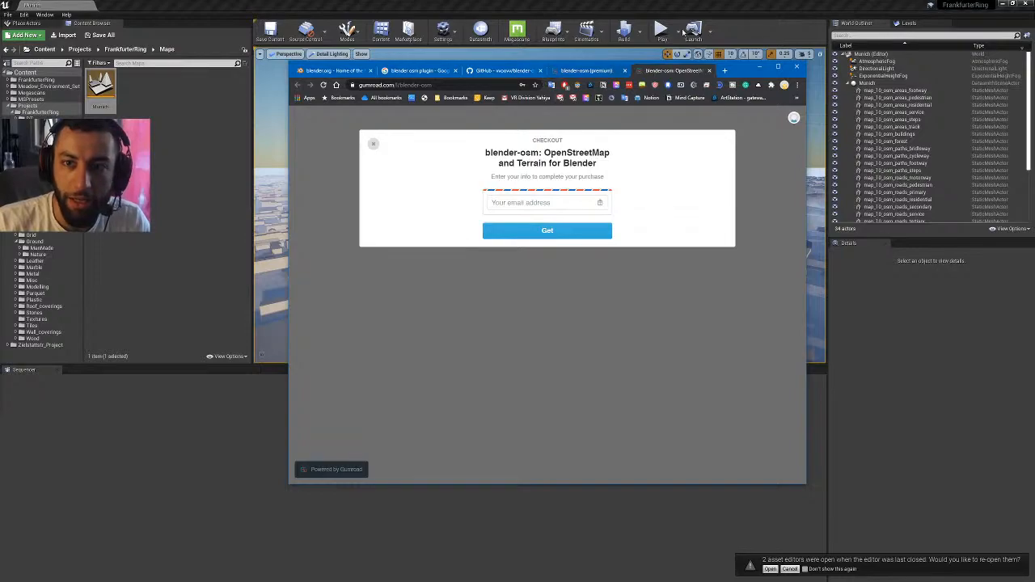
# - Minimize the browser, switch to Blender and dismiss its splash screen
pyautogui.click(762, 71)
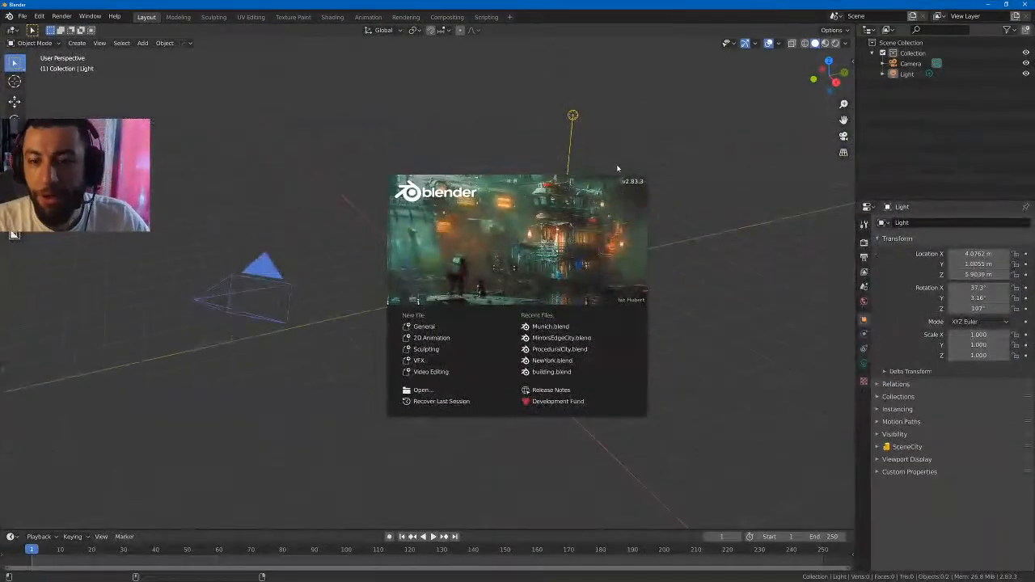
pyautogui.click(200, 51)
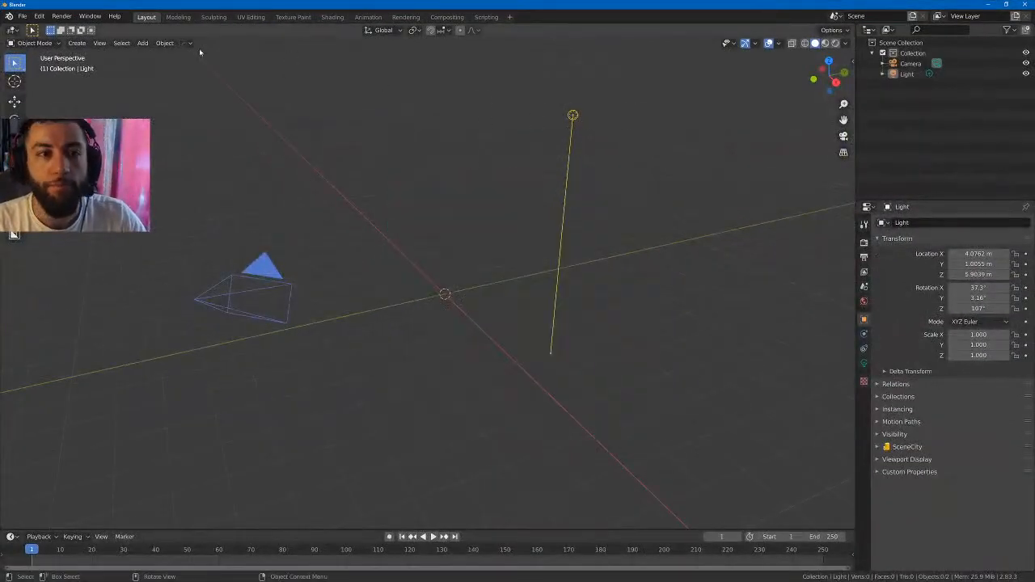
# - Open the add-on preferences, bring up the add-on installer's file browser with blender-osm.zip and cancel the installation
pyautogui.click(23, 17)
pyautogui.moveTo(43, 16)
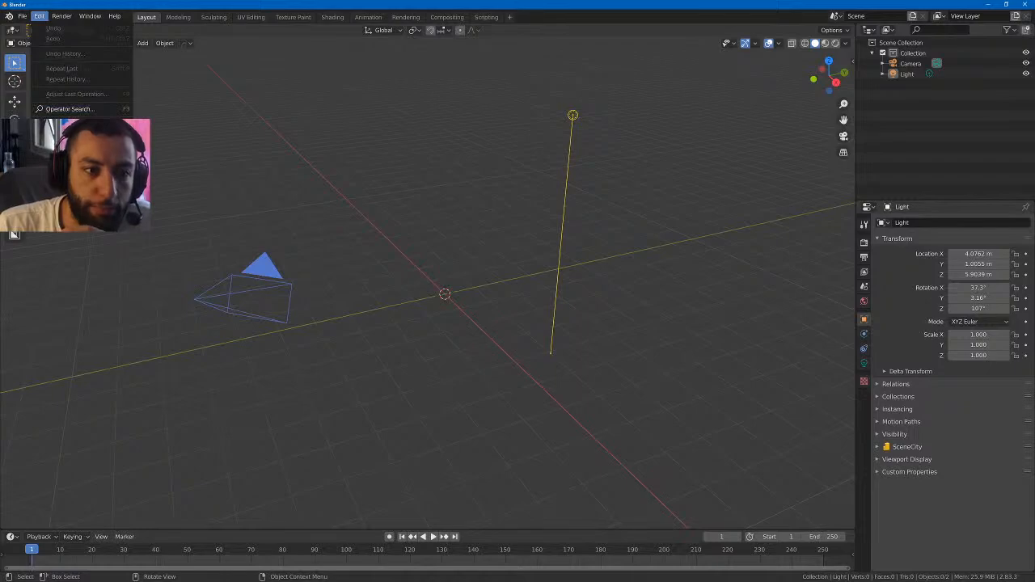
pyautogui.click(65, 164)
pyautogui.moveTo(24, 40); pyautogui.dragTo(475, 123)
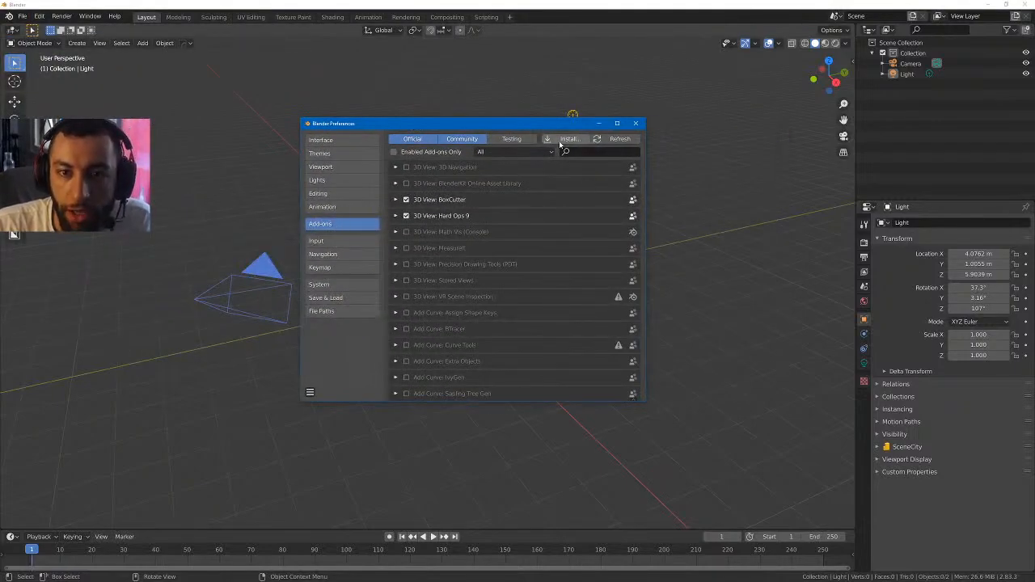
pyautogui.click(565, 139)
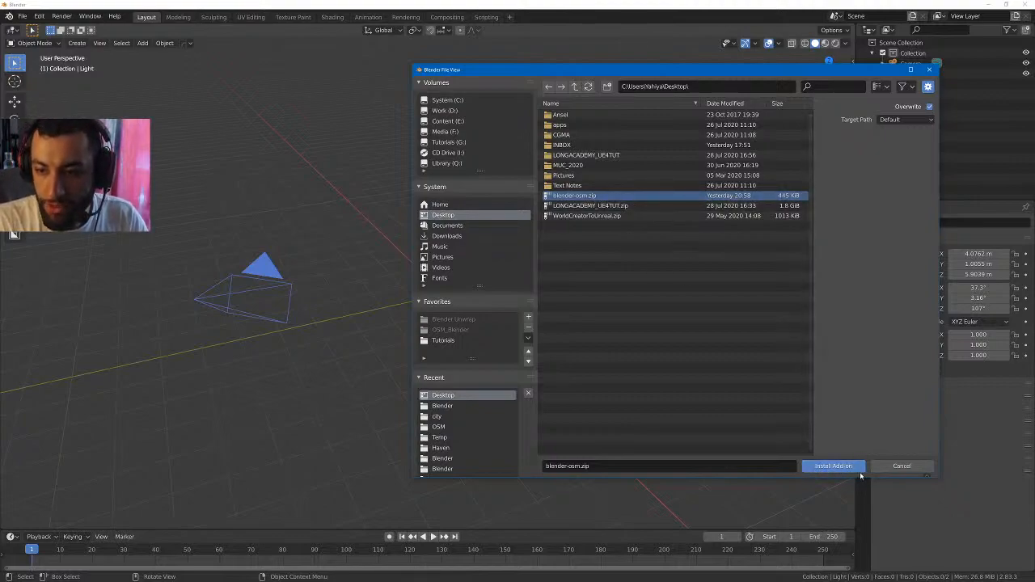
pyautogui.click(901, 466)
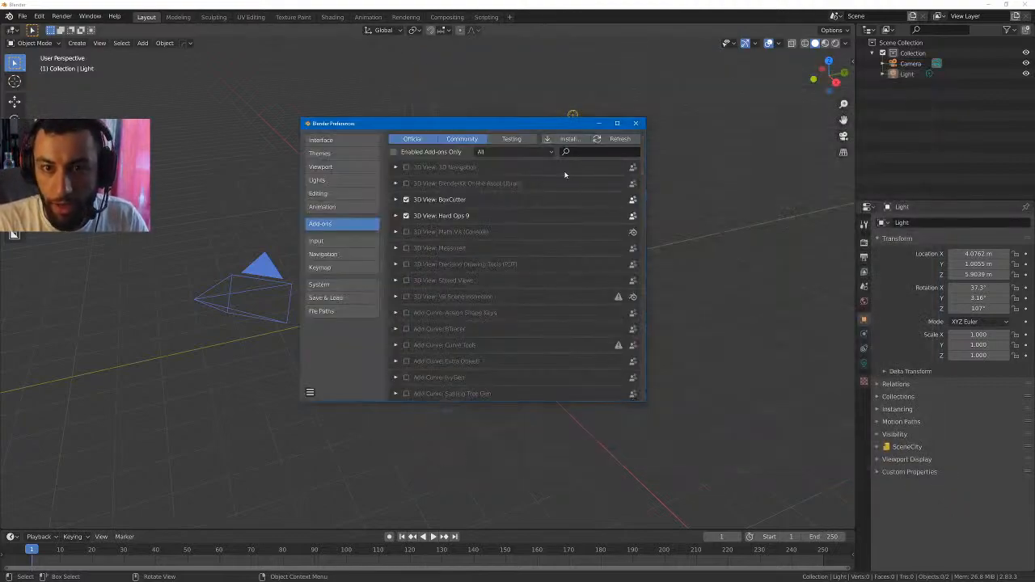
# - Filter the add-ons by "osm", expand the blender-osm entry and widen the preferences window to show its full settings
pyautogui.click(602, 152)
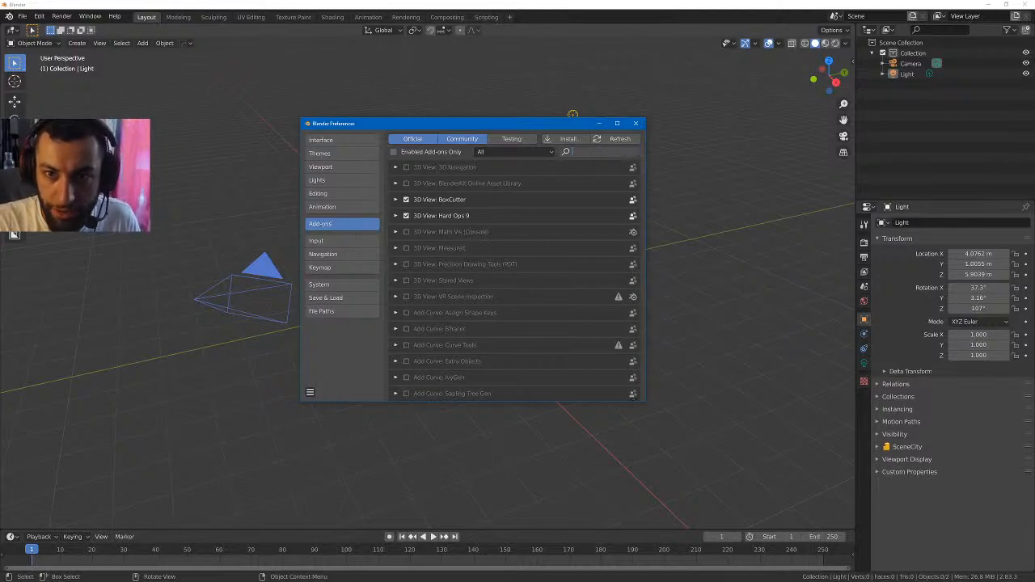
pyautogui.write('osm')
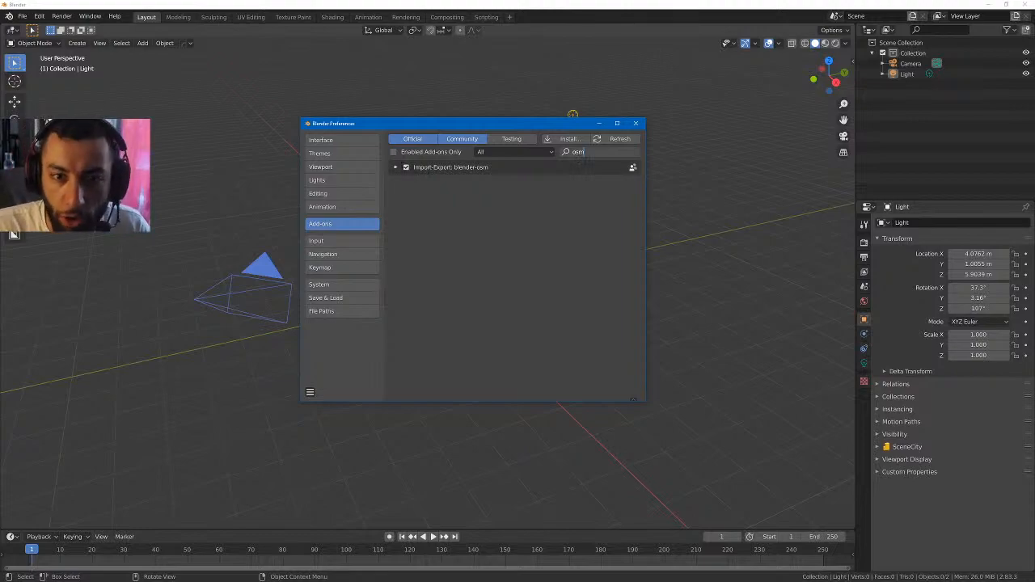
pyautogui.click(396, 168)
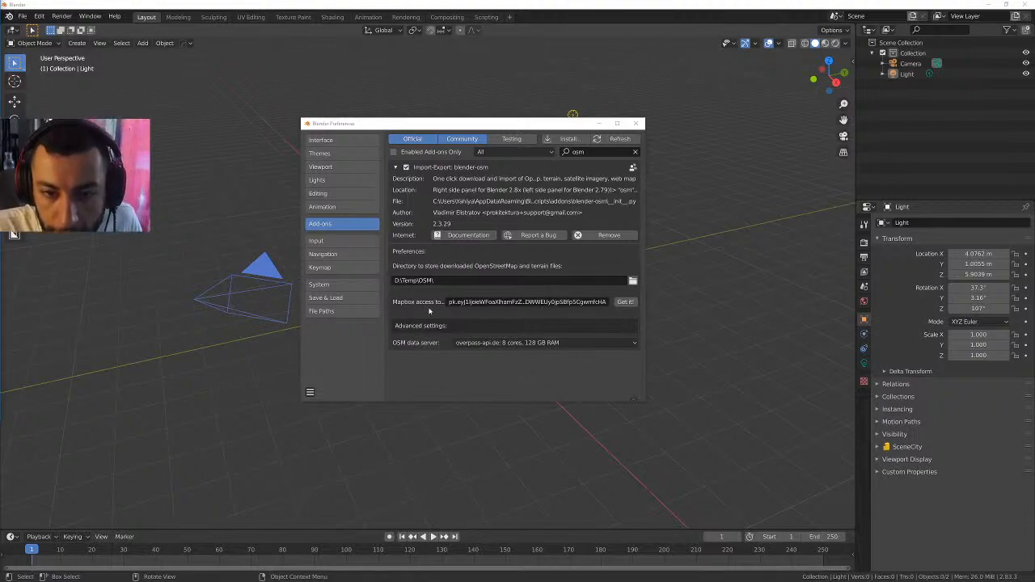
pyautogui.moveTo(645, 301); pyautogui.dragTo(815, 299)
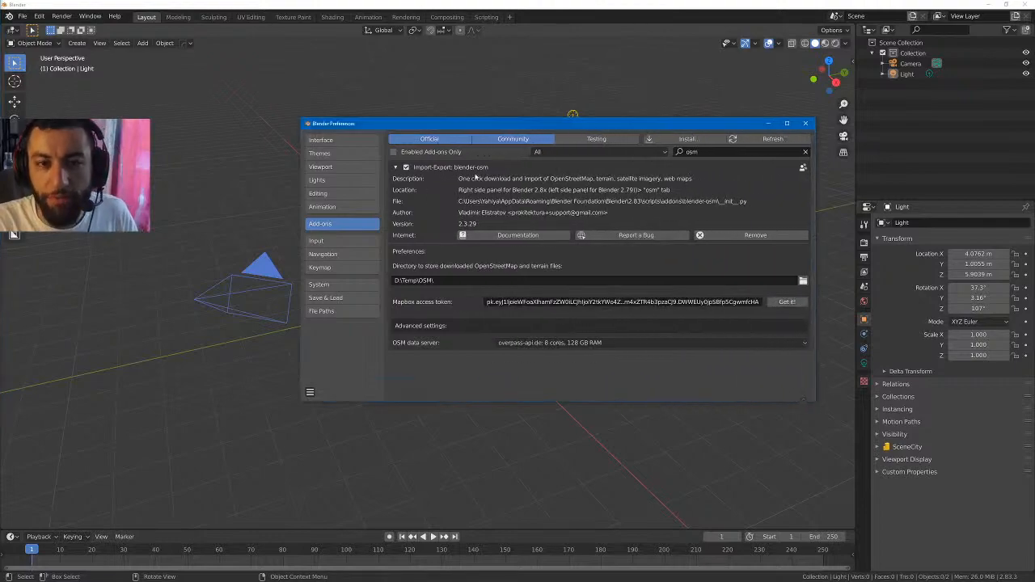
pyautogui.moveTo(457, 120); pyautogui.dragTo(422, 116)
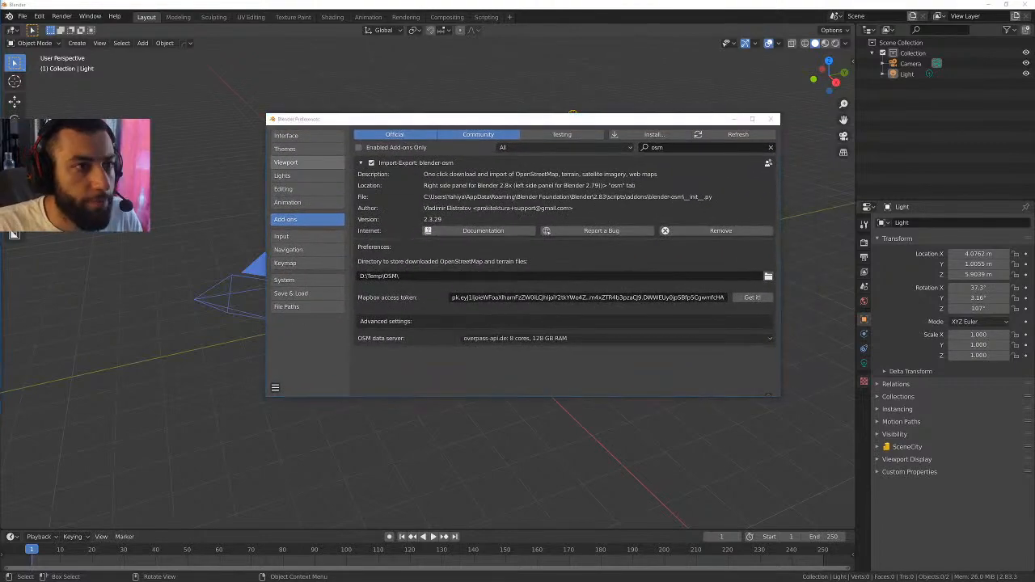
# - Open the Mapbox website from the blender-osm preferences and go to the account's access tokens page
pyautogui.moveTo(2, 13); pyautogui.dragTo(521, 82)
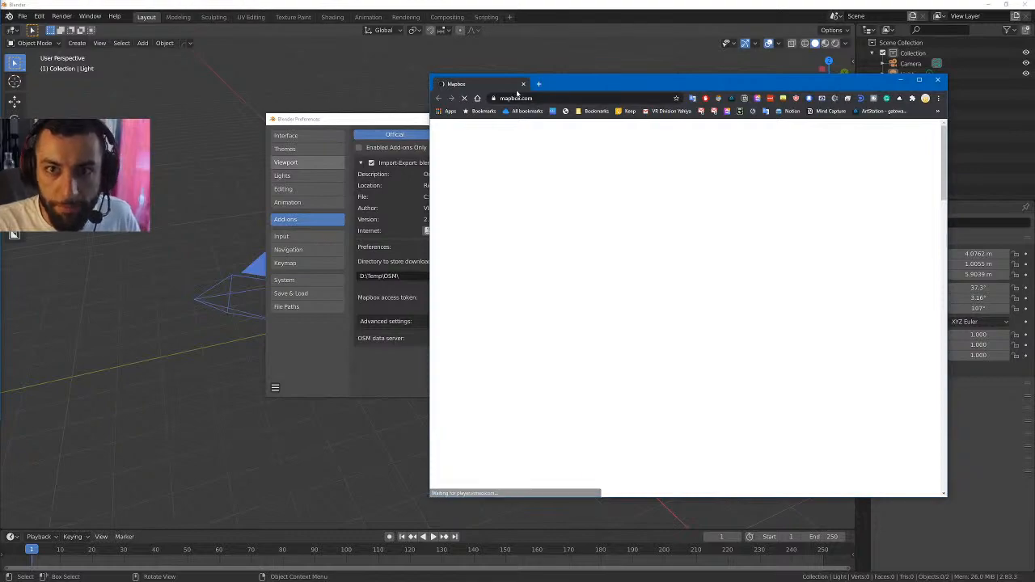
pyautogui.moveTo(590, 82); pyautogui.dragTo(345, 70)
pyautogui.click(644, 133)
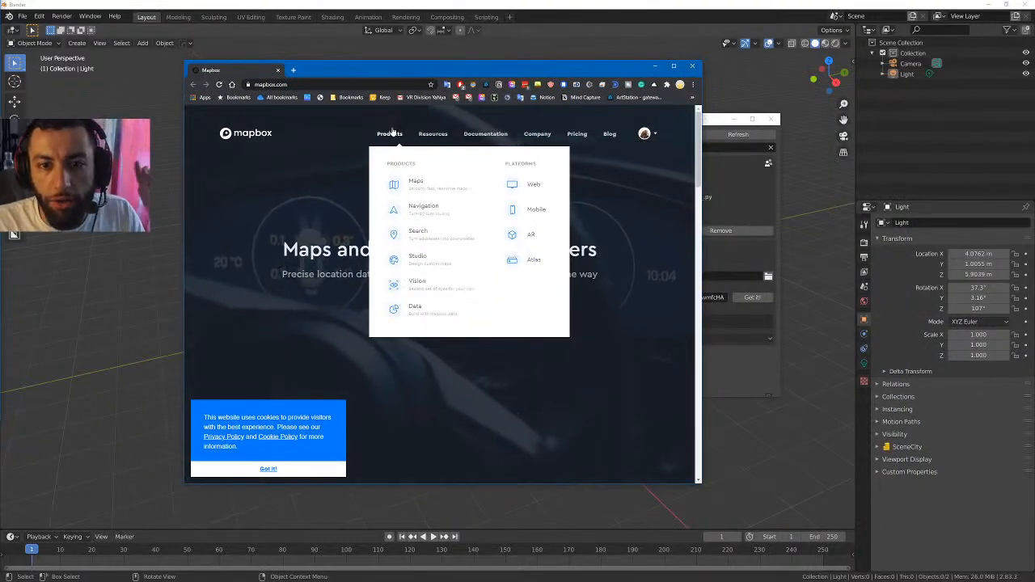
pyautogui.moveTo(427, 135)
pyautogui.click(646, 133)
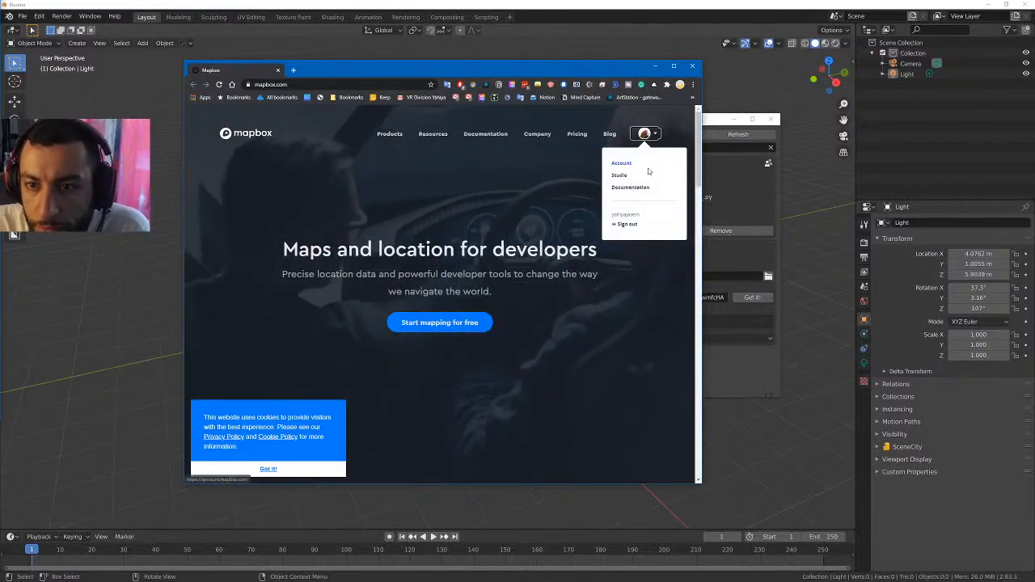
pyautogui.click(627, 164)
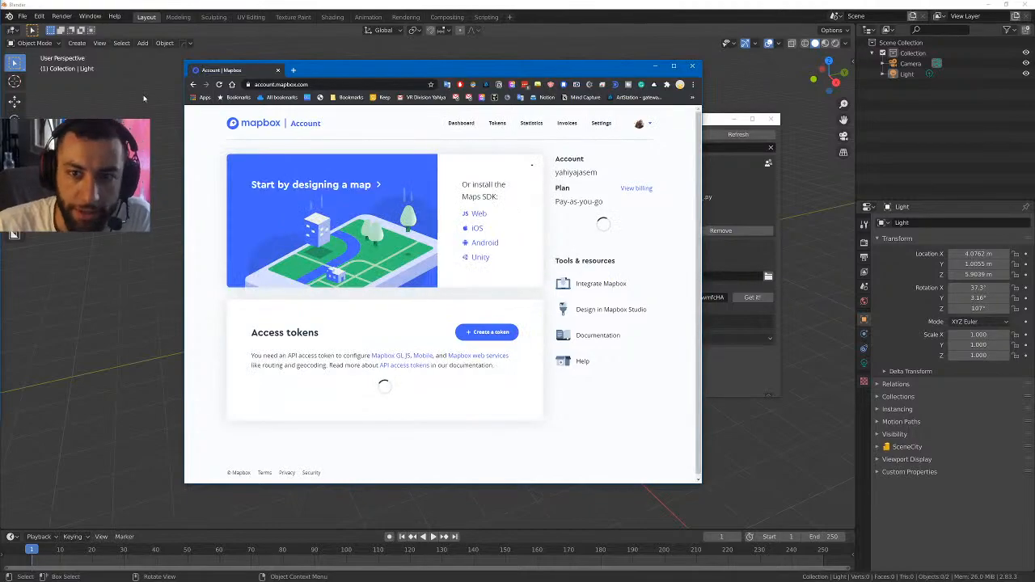
pyautogui.click(498, 125)
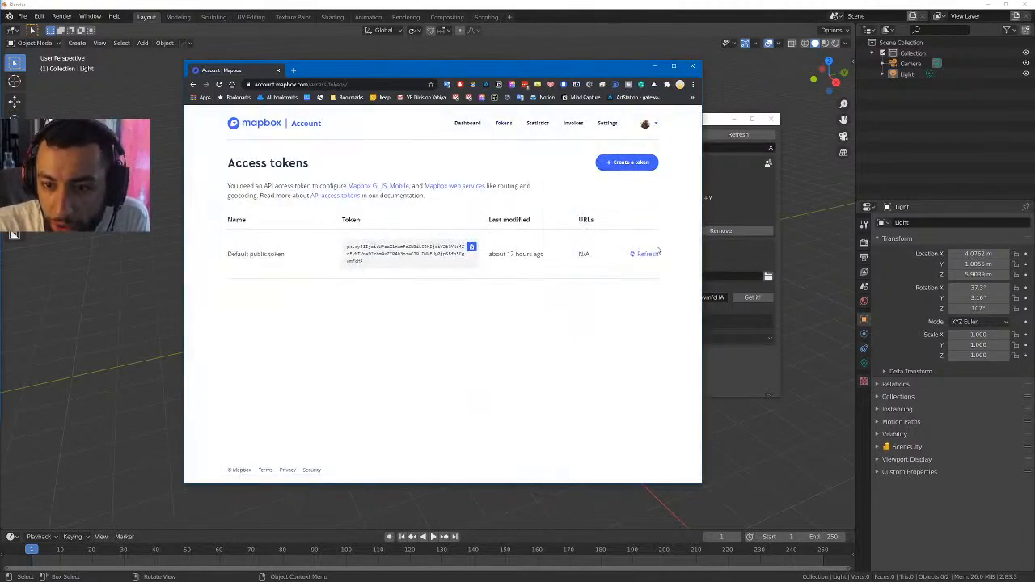
# - Copy the default public token into the Mapbox access token field of the blender-osm preferences and close the preferences
pyautogui.click(441, 253)
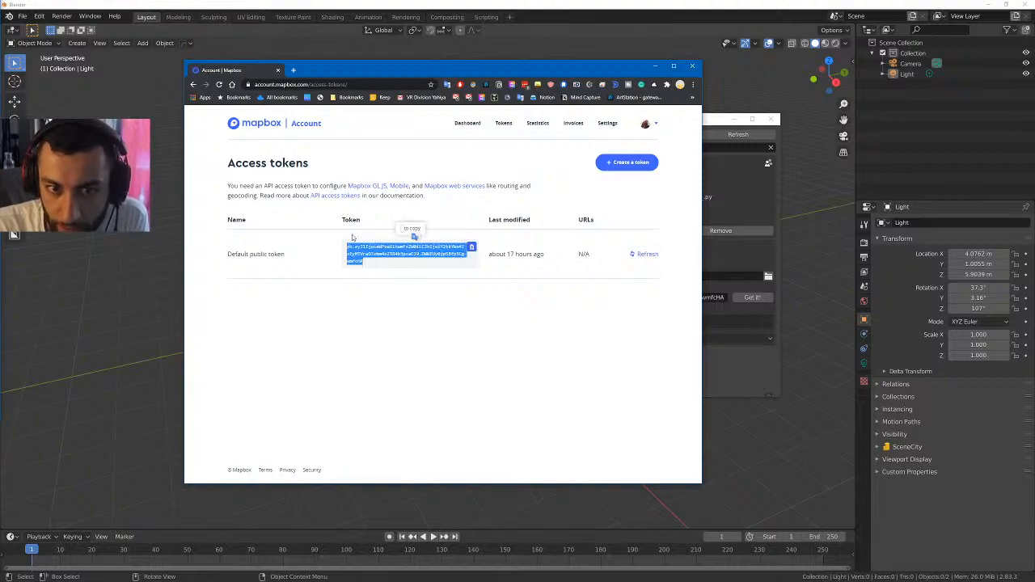
pyautogui.middleClick(242, 71)
pyautogui.click(669, 297)
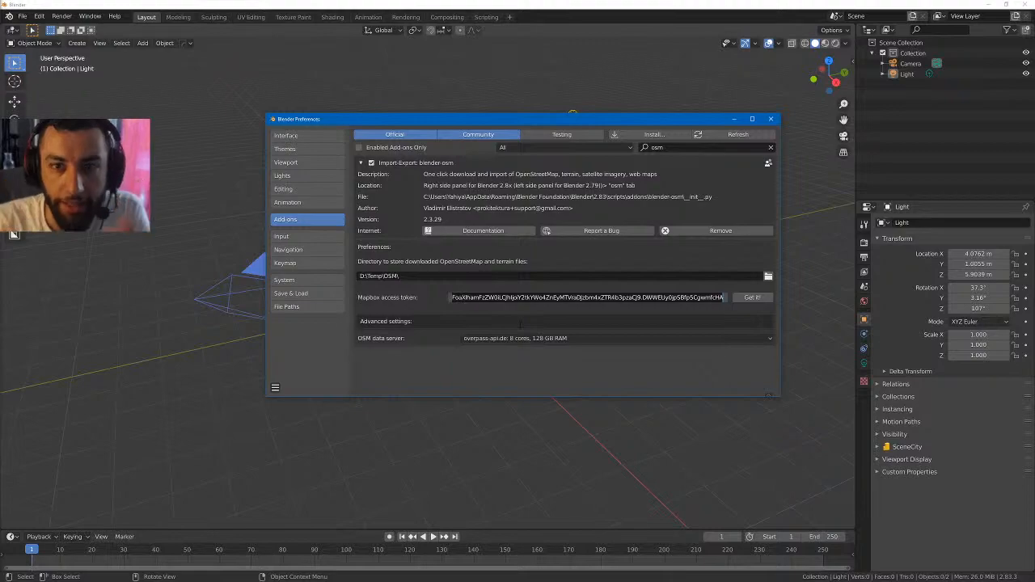
pyautogui.moveTo(443, 121); pyautogui.dragTo(375, 121)
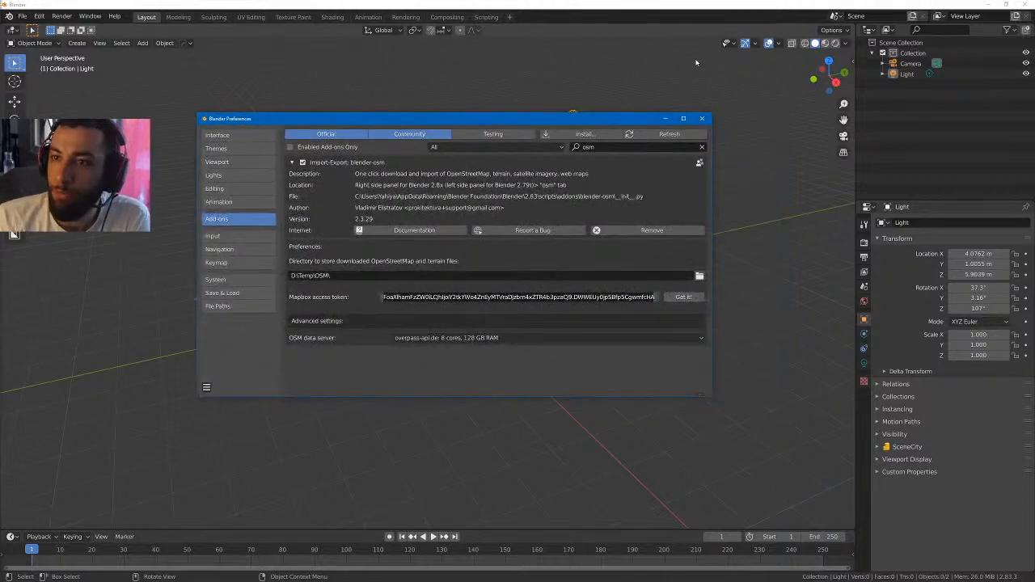
pyautogui.click(701, 120)
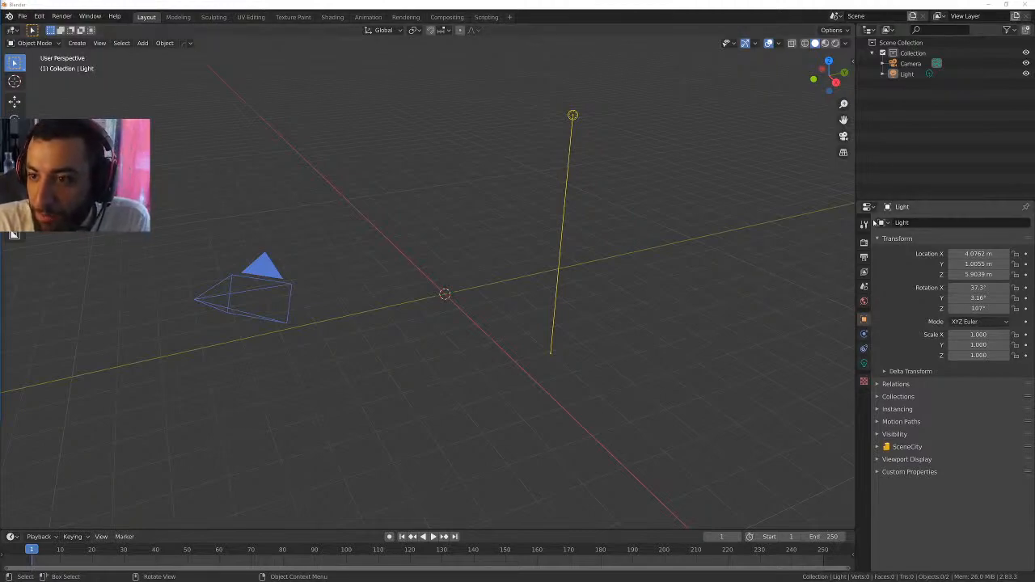
# - Show the blender-osm settings in the 3D viewport's sidebar and open the web page for selecting the map extent
pyautogui.press('n')
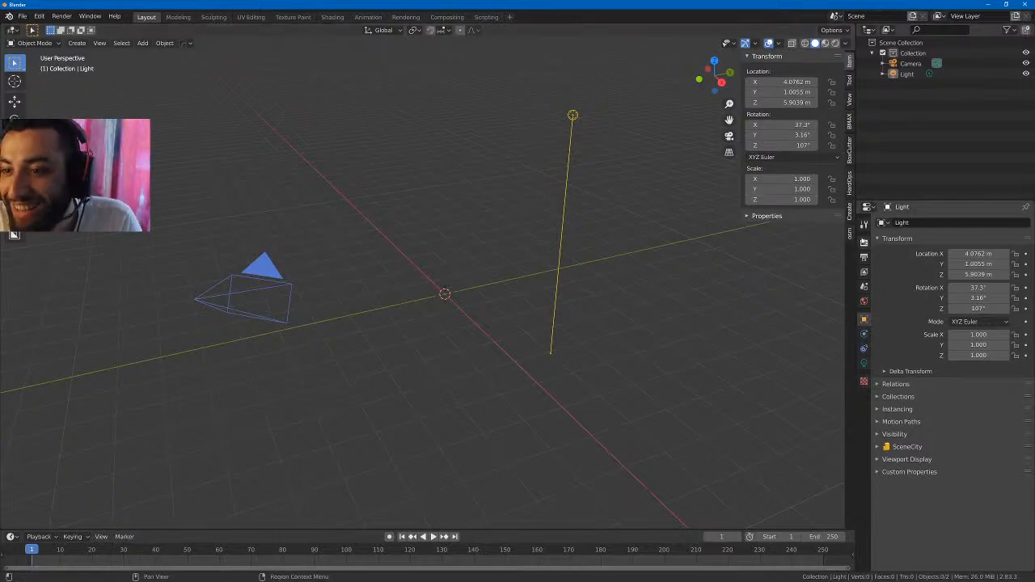
pyautogui.click(849, 234)
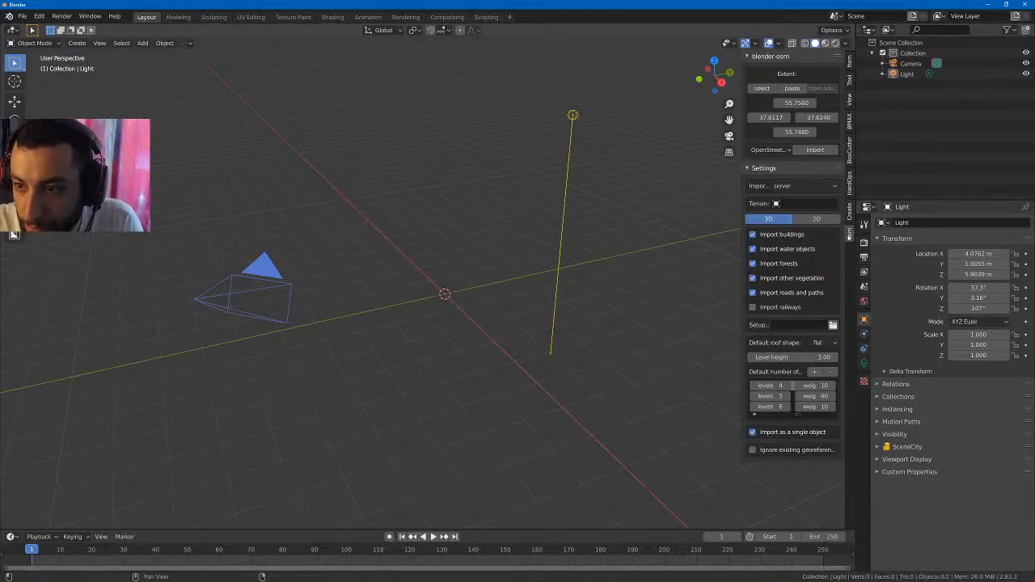
pyautogui.click(764, 90)
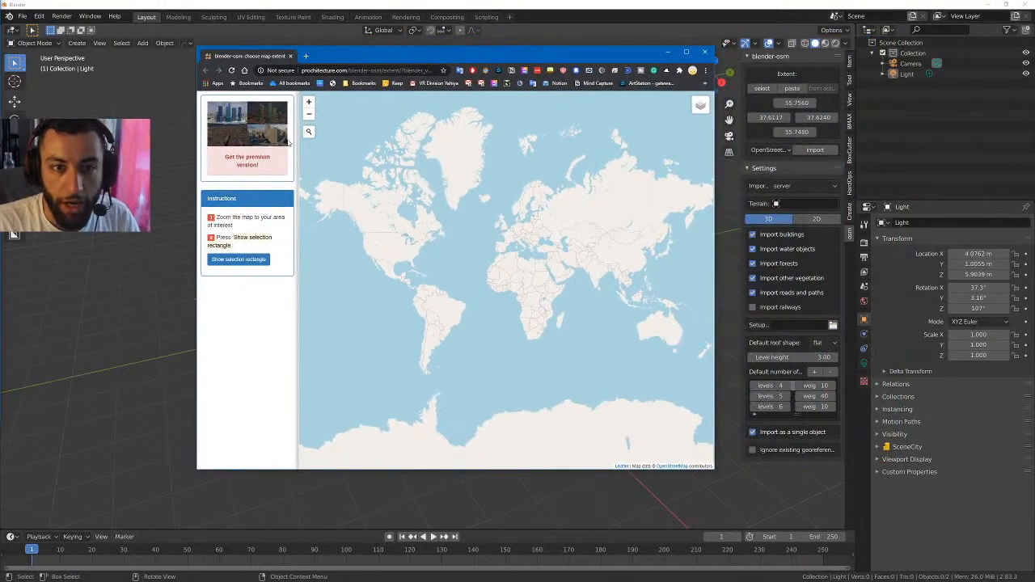
# - Search the map for "new york" and frame the area around lower Manhattan
pyautogui.click(308, 131)
pyautogui.write('new yo')
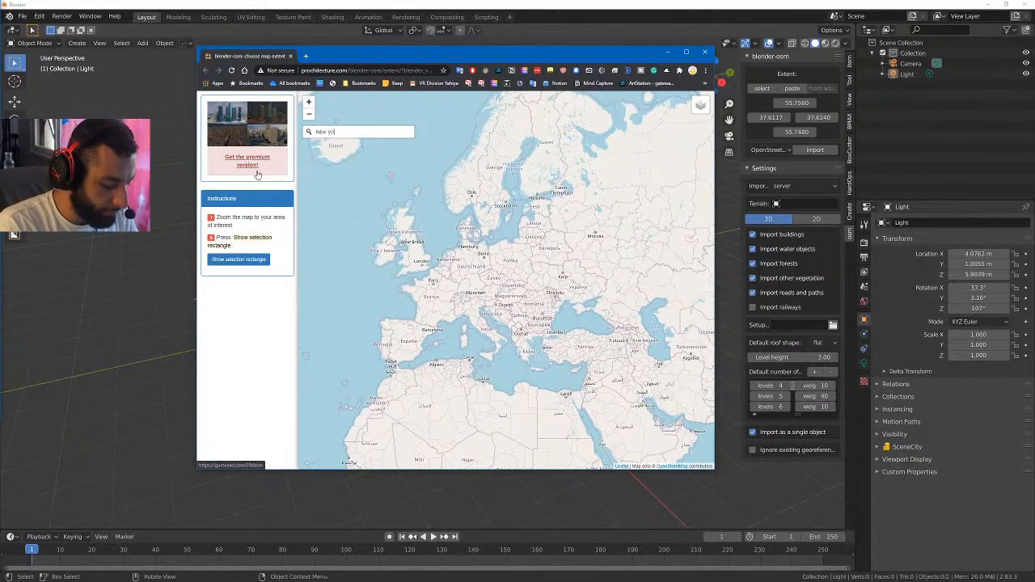
pyautogui.write('rk')
pyautogui.click(368, 145)
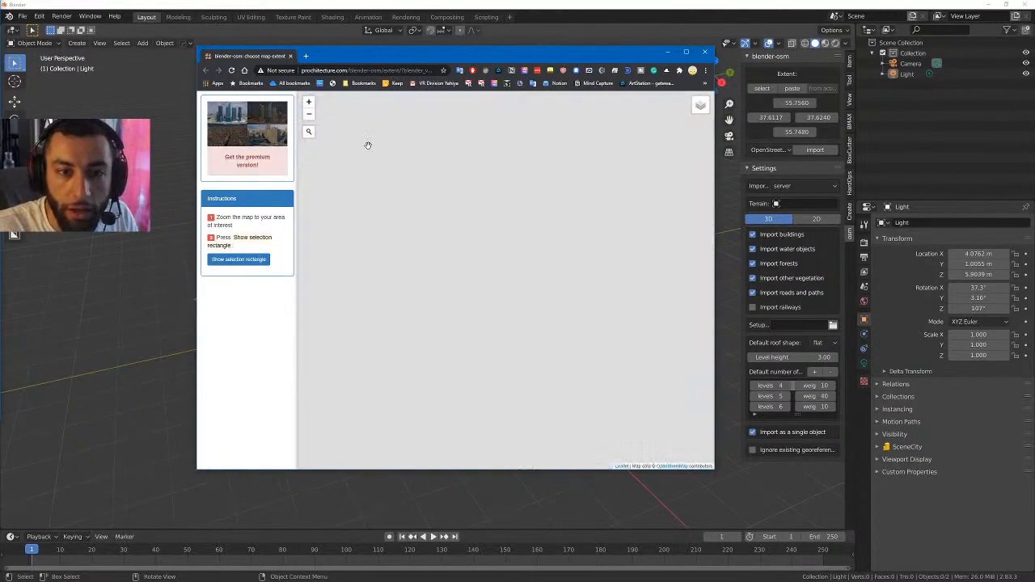
pyautogui.scroll(3, 538, 216)
pyautogui.scroll(-2, 363, 162)
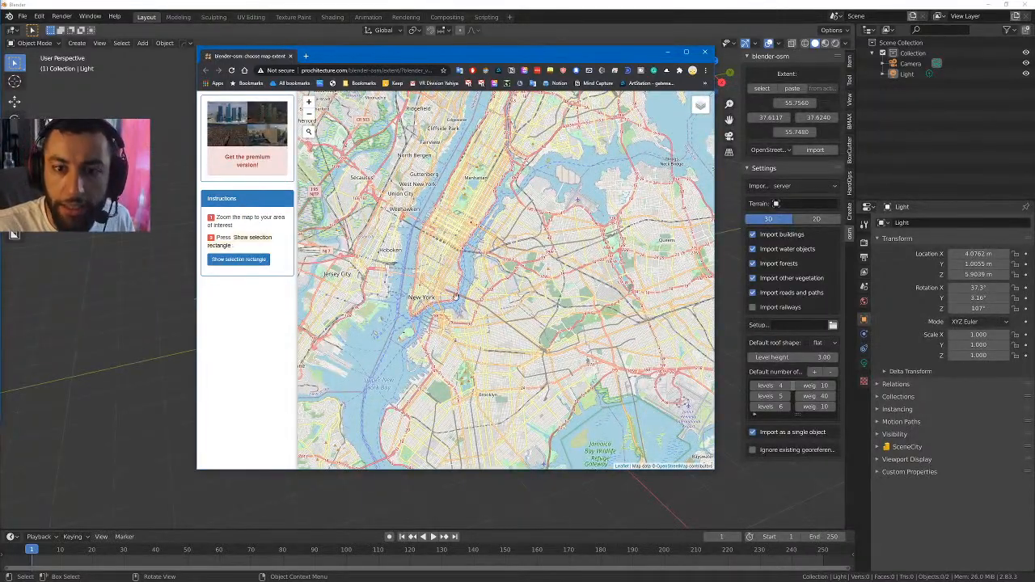
pyautogui.scroll(4, 433, 225)
pyautogui.scroll(-3, 402, 268)
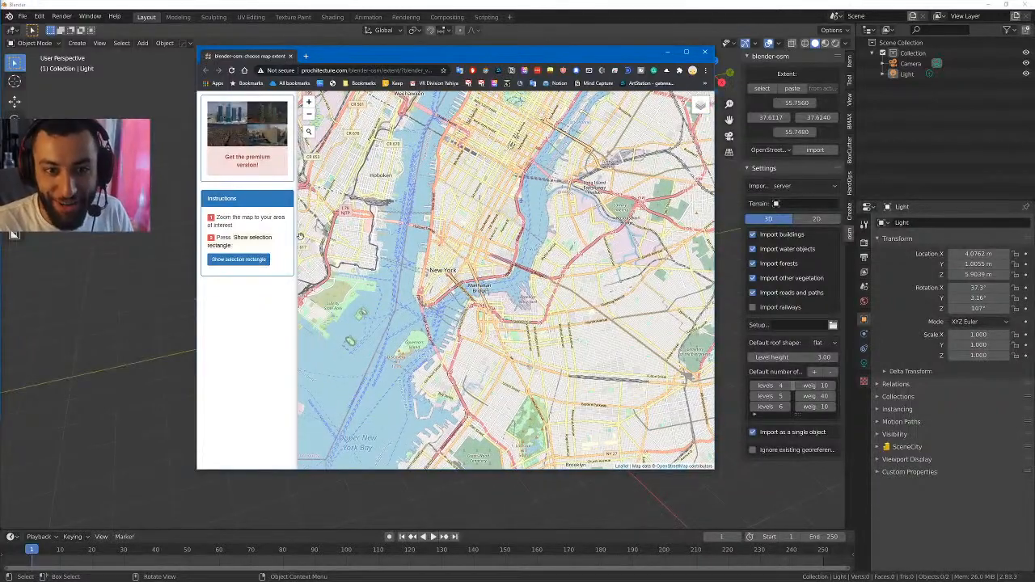
# - Show the selection rectangle on the map over lower Manhattan and Brooklyn
pyautogui.click(236, 259)
pyautogui.moveTo(351, 340); pyautogui.dragTo(374, 330)
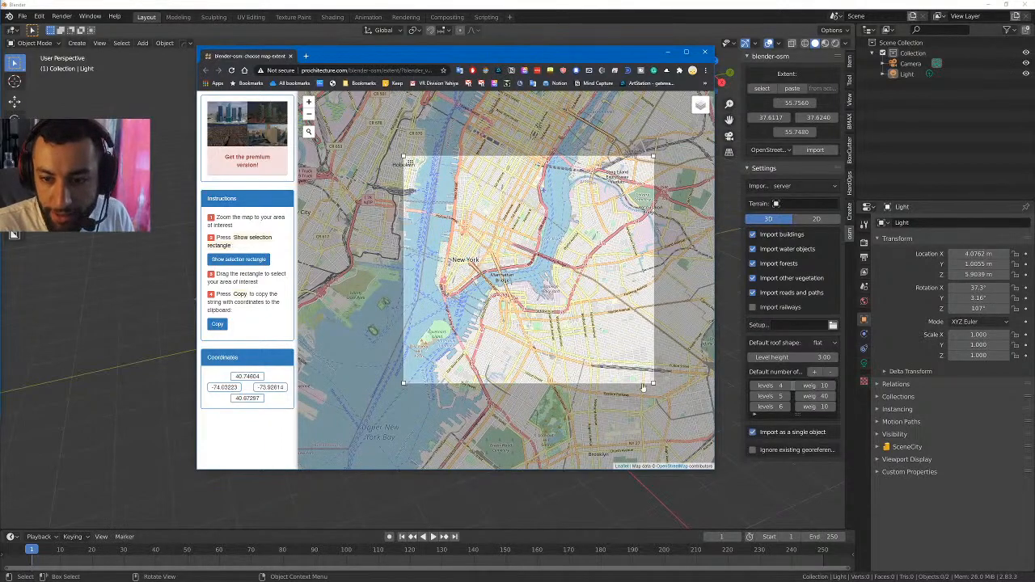
pyautogui.scroll(3, 649, 380)
pyautogui.scroll(-5, 649, 380)
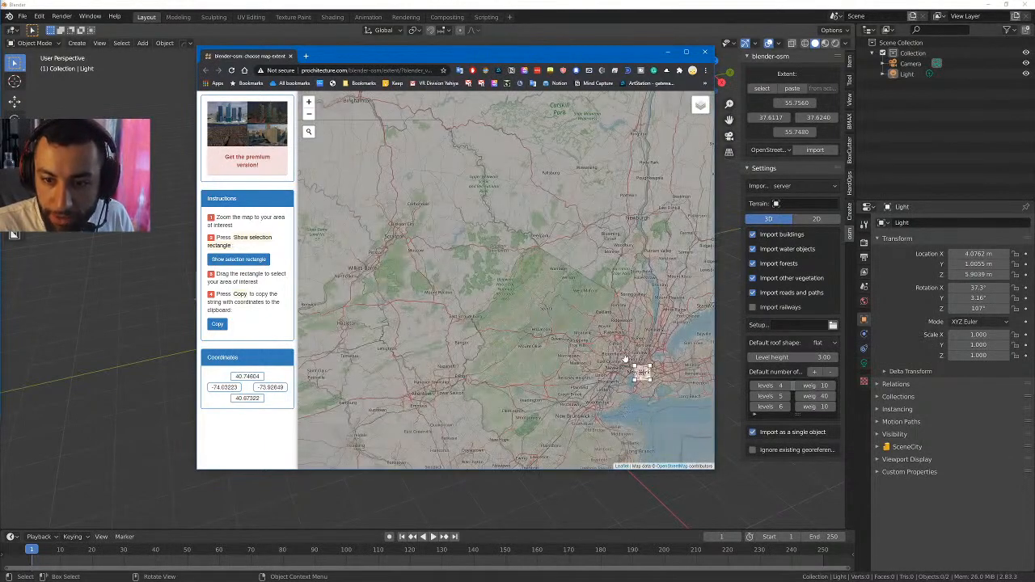
# - Resize the selection rectangle around lower Manhattan to about 40.687 to 40.740 latitude and -74.027 to -73.962 longitude
pyautogui.moveTo(633, 365); pyautogui.dragTo(617, 341)
pyautogui.scroll(4, 617, 341)
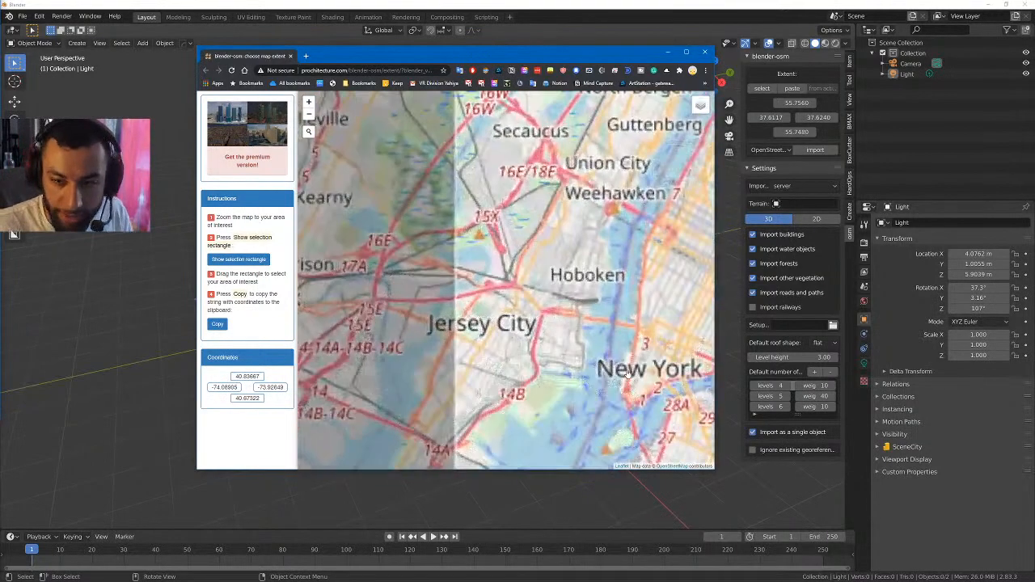
pyautogui.scroll(-2, 501, 307)
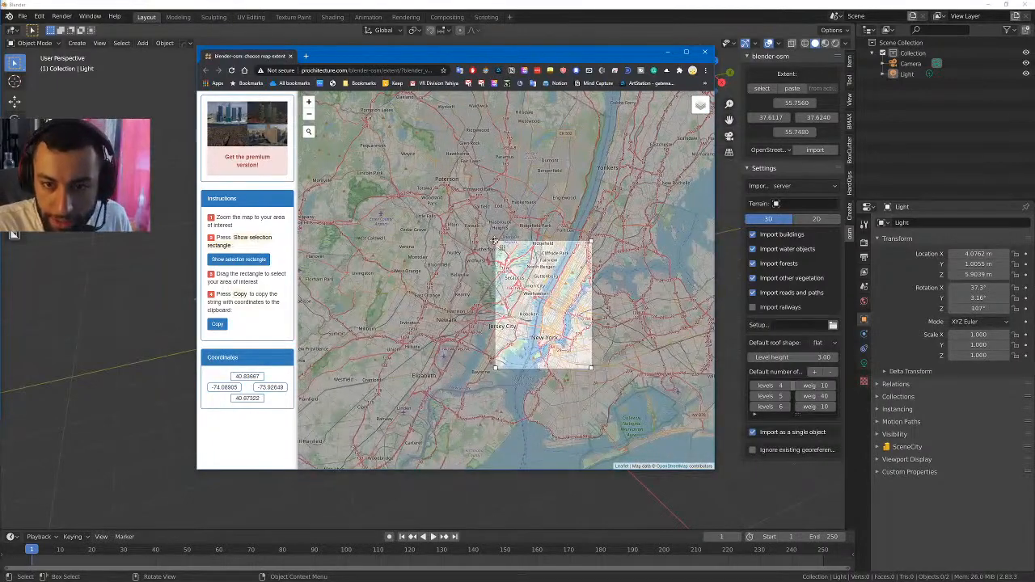
pyautogui.moveTo(492, 240); pyautogui.dragTo(535, 321)
pyautogui.scroll(2, 591, 372)
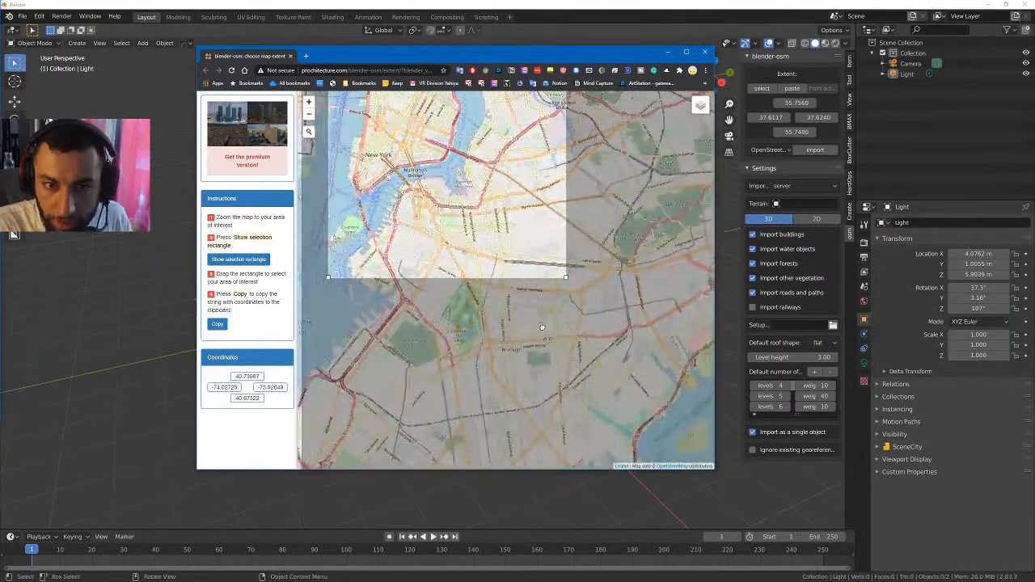
pyautogui.rightClick(570, 356)
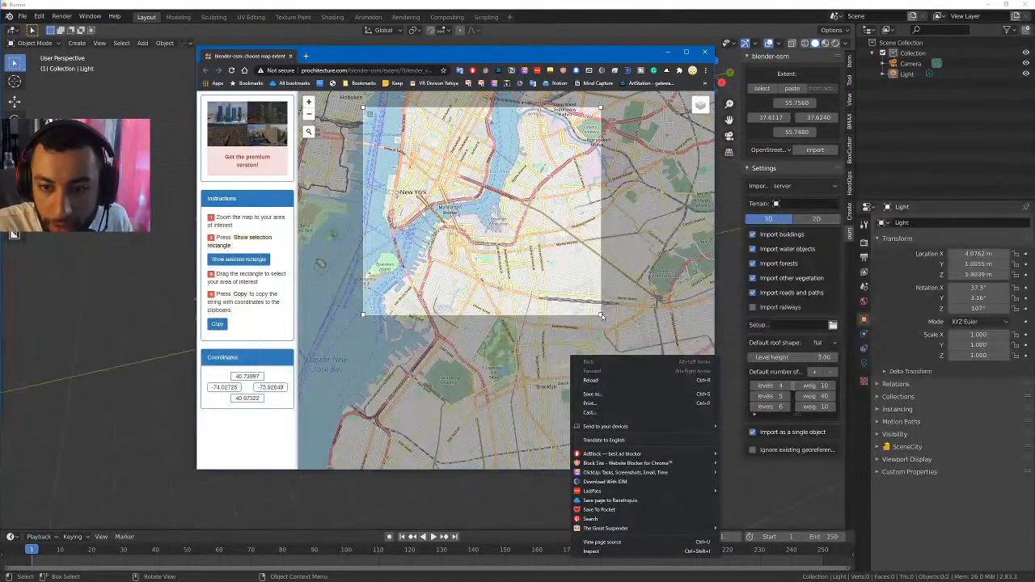
pyautogui.moveTo(602, 315); pyautogui.dragTo(515, 271)
pyautogui.moveTo(451, 304); pyautogui.dragTo(467, 328)
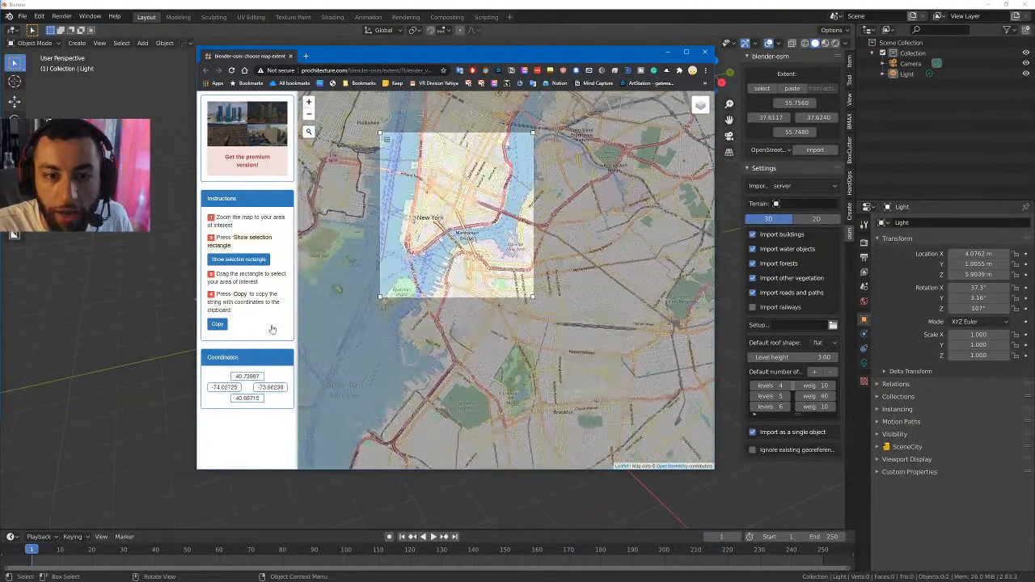
# - Copy the selected area's coordinates into the blender-osm extent and set the import type to terrain
pyautogui.click(218, 325)
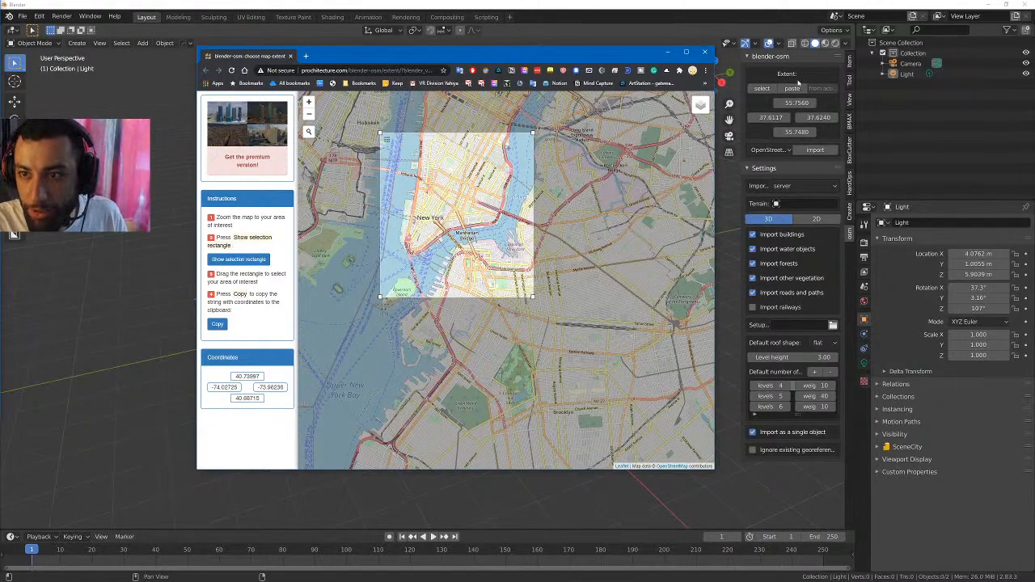
pyautogui.click(792, 88)
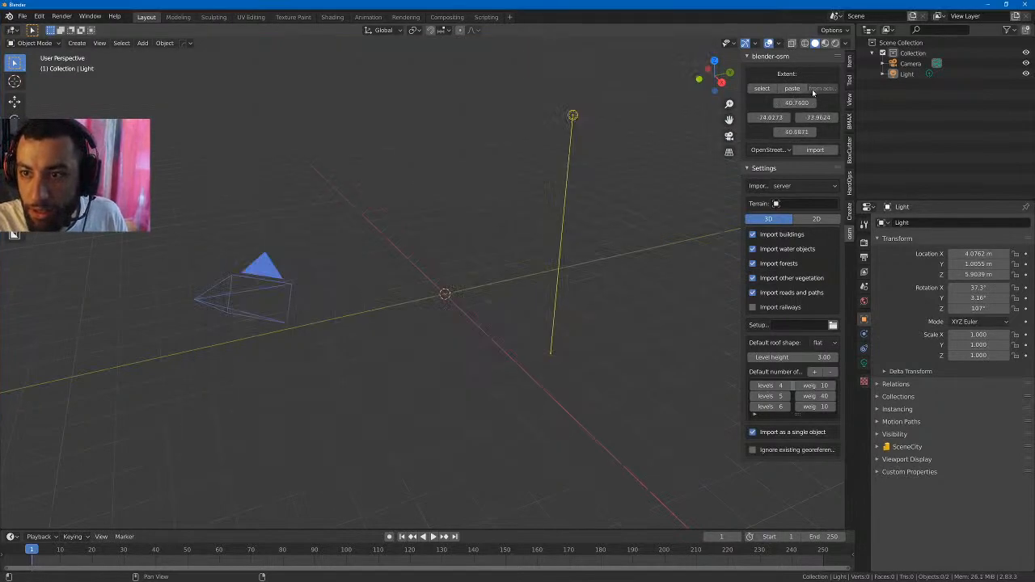
pyautogui.click(785, 149)
pyautogui.click(776, 171)
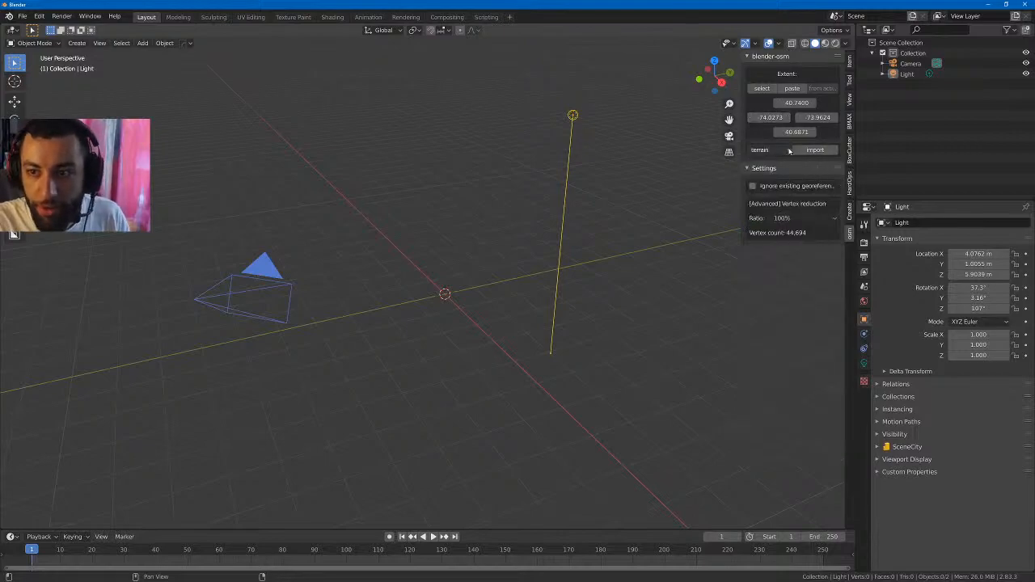
# - Import the terrain for the pasted lower Manhattan and Brooklyn extent
pyautogui.click(806, 149)
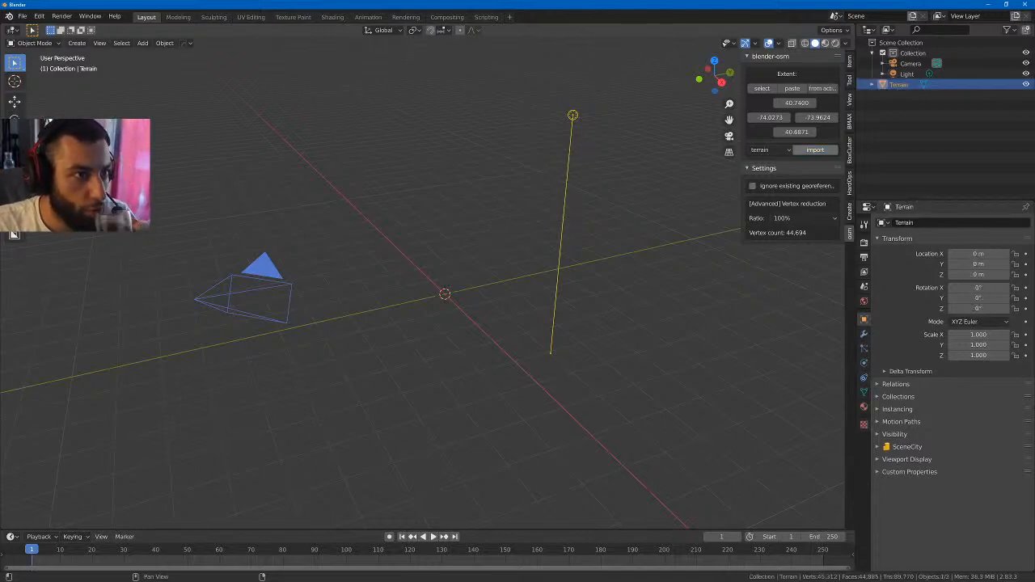
pyautogui.moveTo(393, 192); pyautogui.dragTo(439, 206, button='middle')
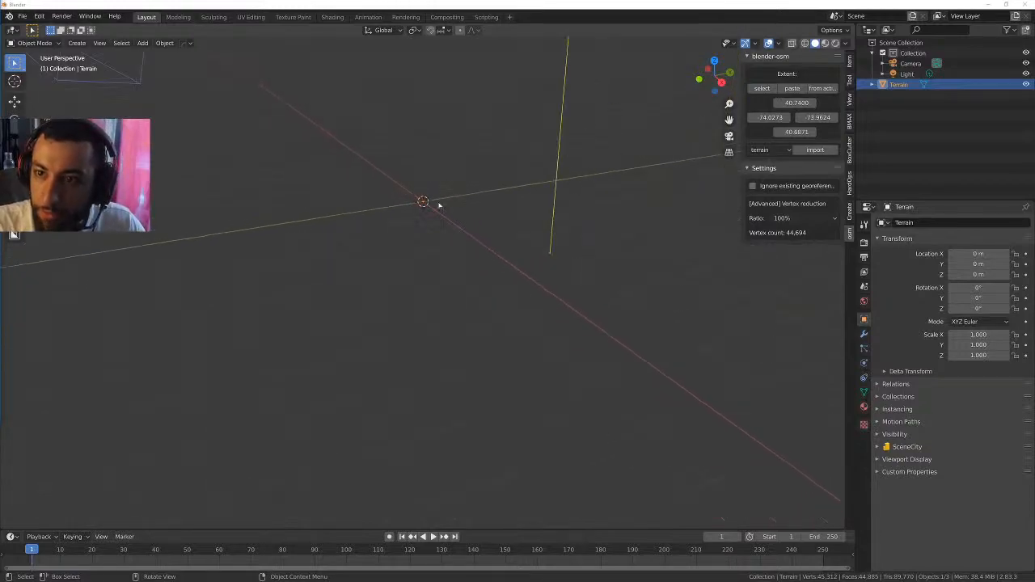
pyautogui.scroll(-8, 604, 224)
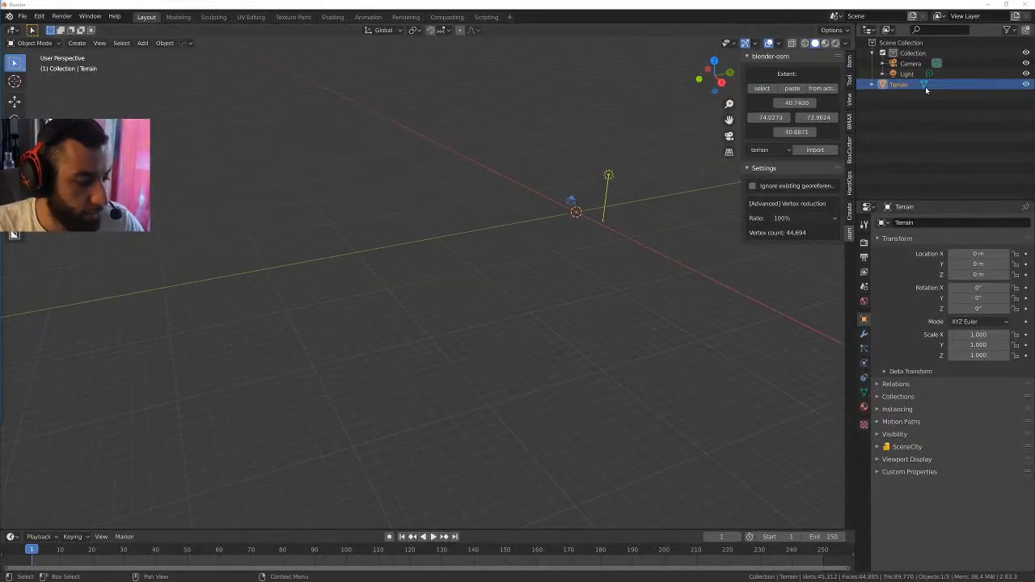
# - Switch the import type to OpenStreetMap and try to import the city data onto the terrain
pyautogui.click(781, 150)
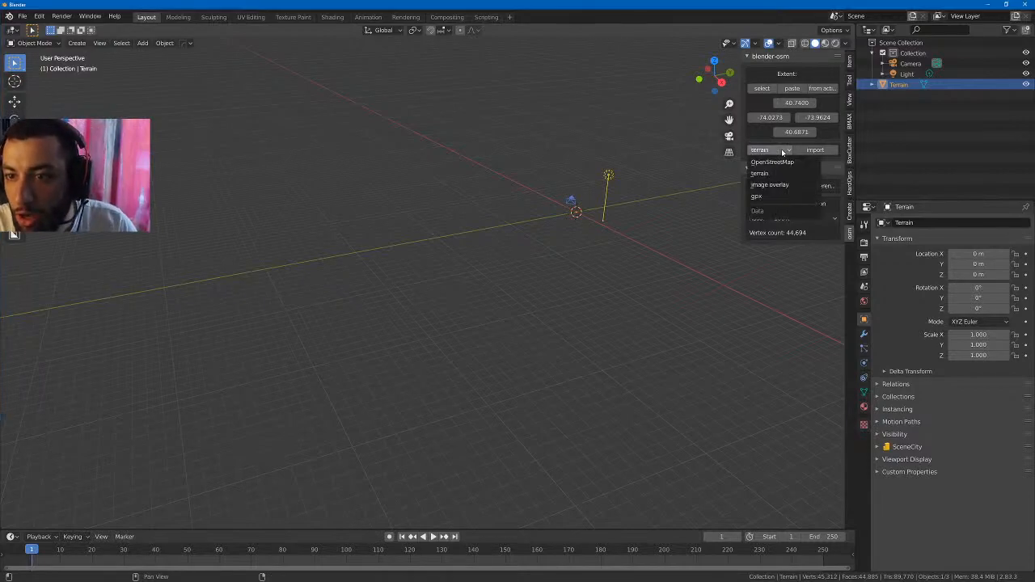
pyautogui.click(773, 161)
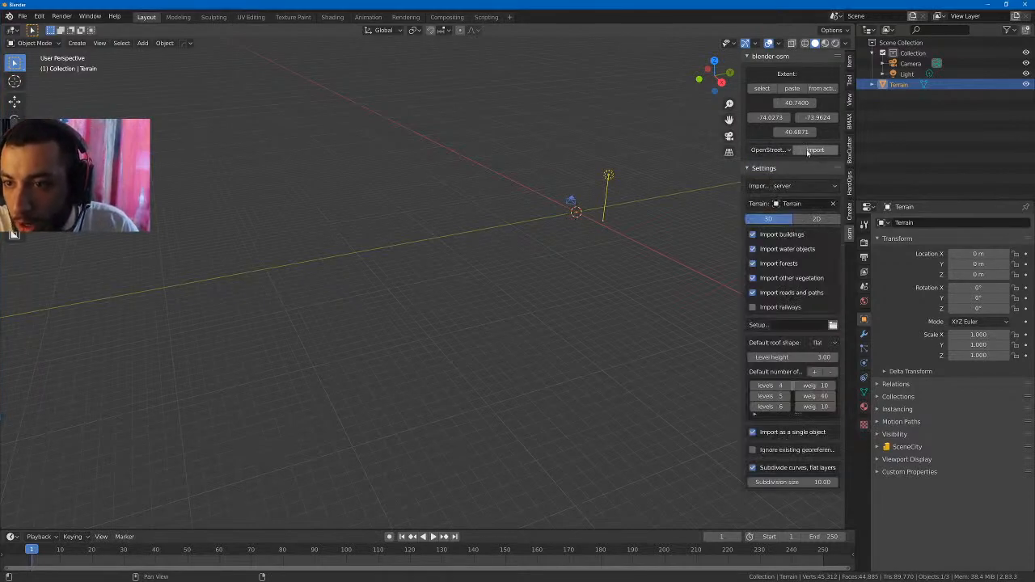
pyautogui.scroll(5, 671, 179)
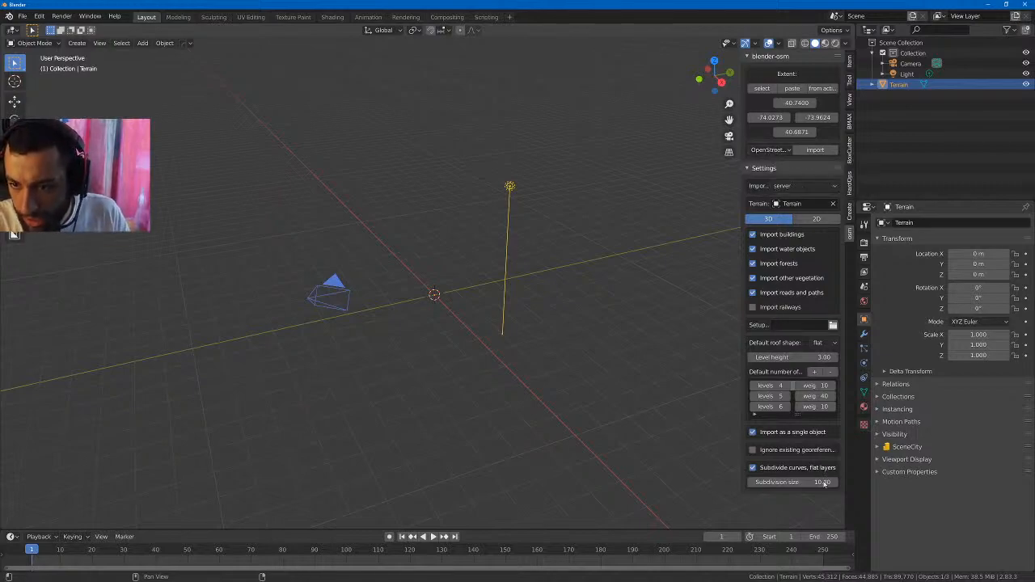
pyautogui.click(817, 153)
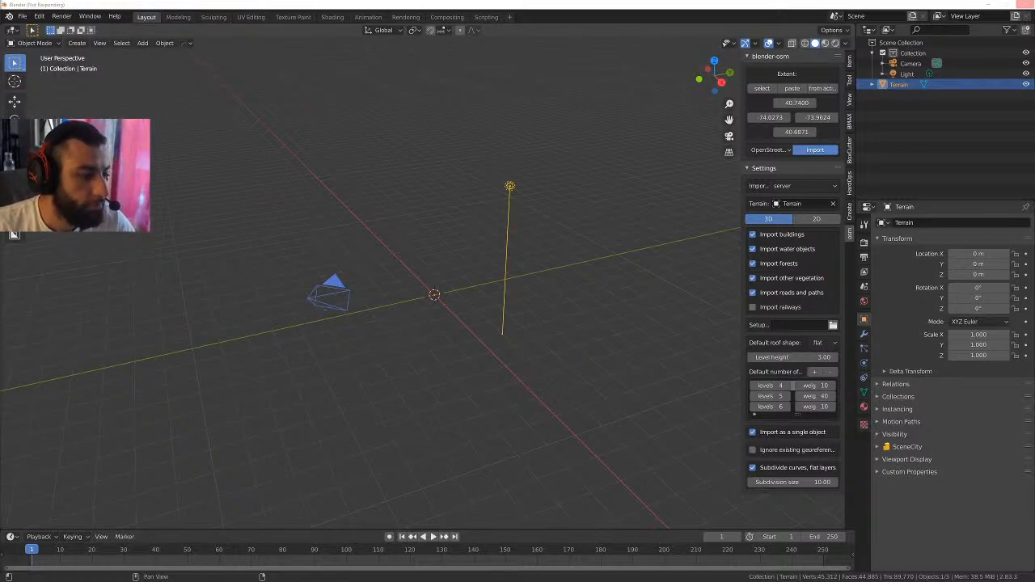
# - Force the unresponsive Blender session to close
pyautogui.click(1025, 4)
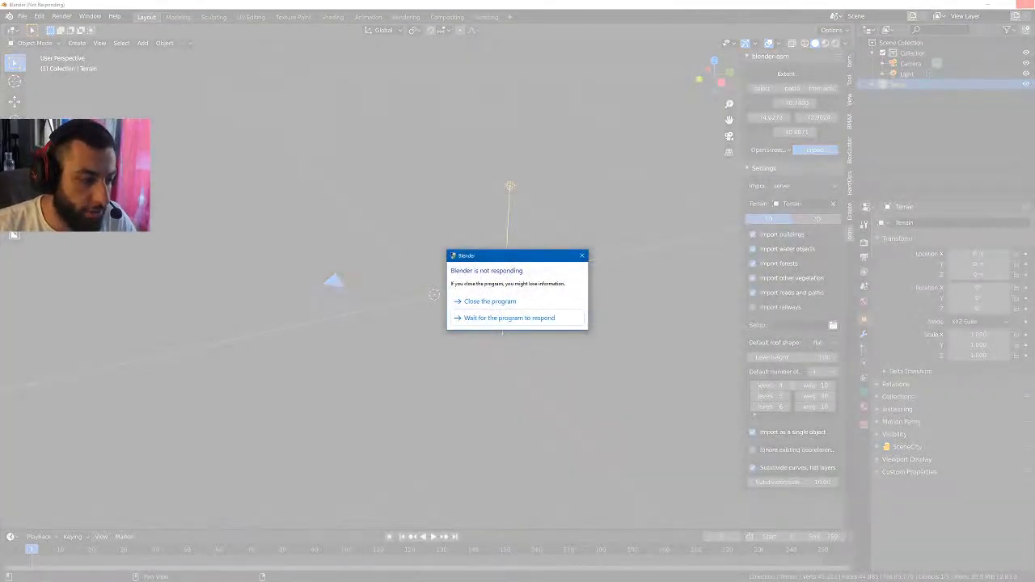
pyautogui.click(507, 301)
pyautogui.click(574, 314)
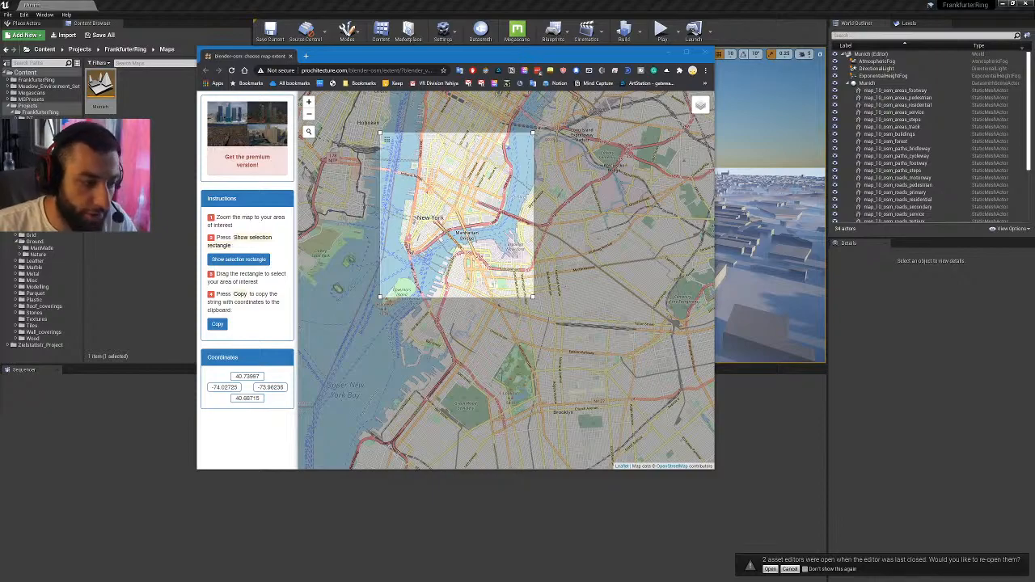
# - Shrink the map selection rectangle to Manhattan's lower west side, about 40.699 to 40.740 latitude and -74.027 to -73.995 longitude
pyautogui.moveTo(427, 272); pyautogui.dragTo(439, 286)
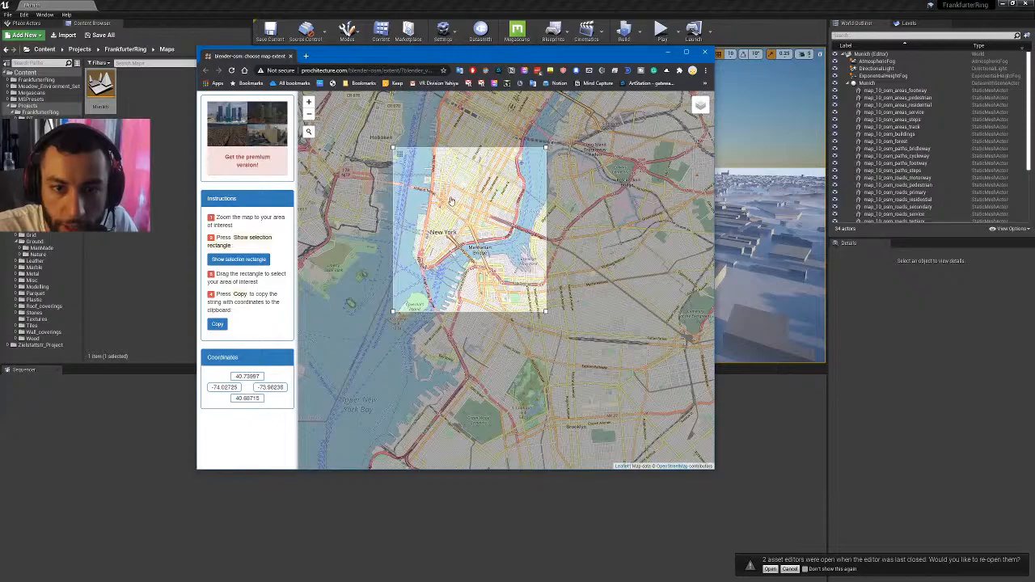
pyautogui.scroll(-2, 453, 207)
pyautogui.scroll(2, 452, 207)
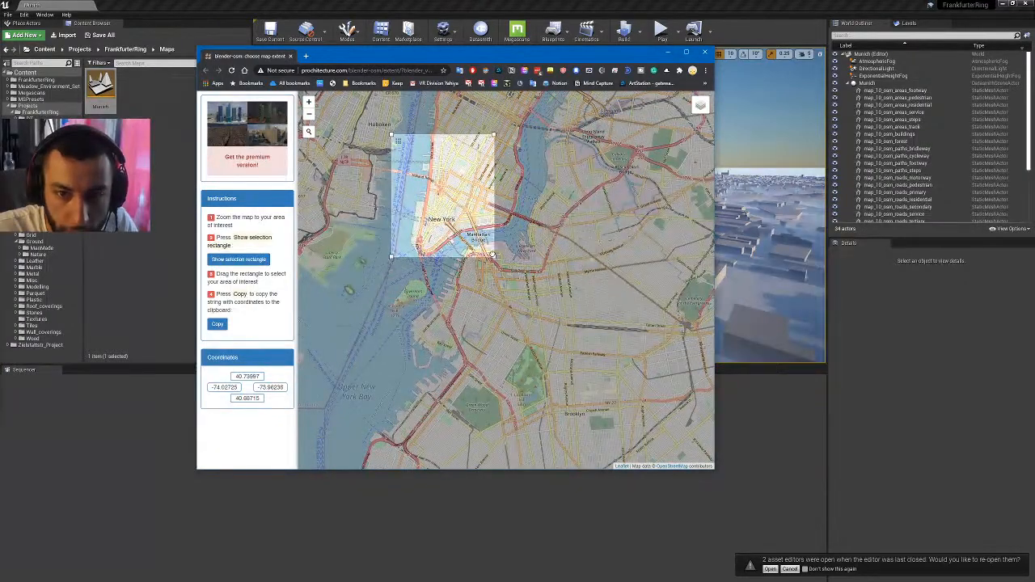
pyautogui.scroll(2, 450, 207)
pyautogui.scroll(-1, 450, 207)
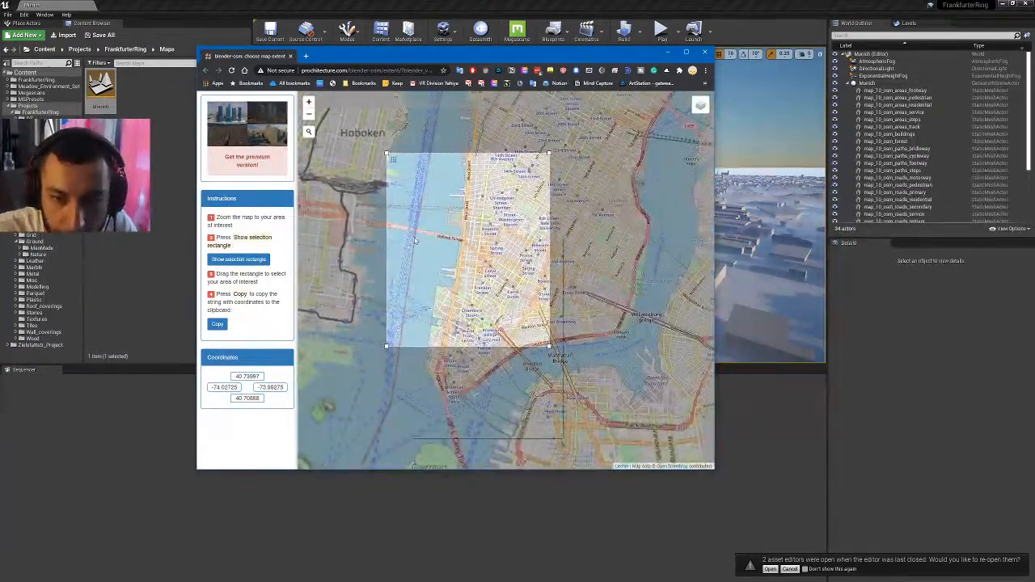
pyautogui.rightClick(414, 239)
pyautogui.click(634, 229)
pyautogui.moveTo(550, 349); pyautogui.dragTo(540, 409)
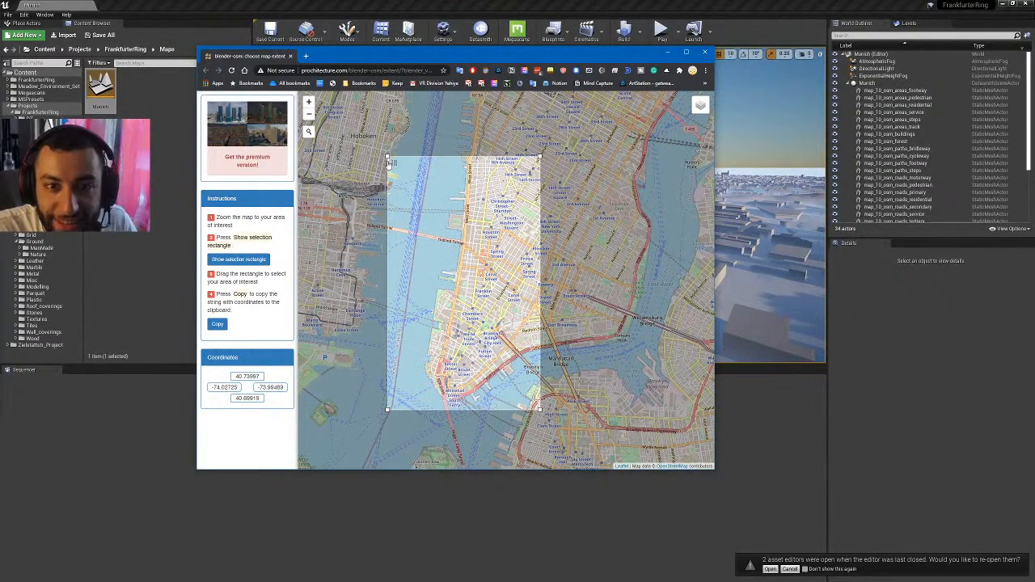
# - Reduce the selection to Manhattan's southern tip, about 40.699 to 40.712 latitude and -74.022 to -74.002 longitude, and copy its coordinates
pyautogui.moveTo(387, 157); pyautogui.dragTo(408, 345)
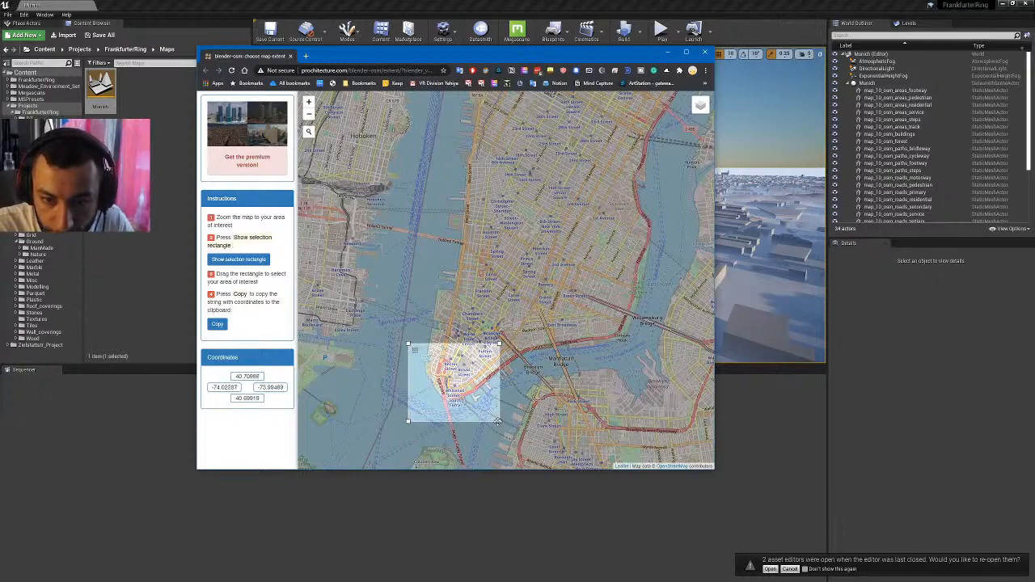
pyautogui.scroll(1, 437, 403)
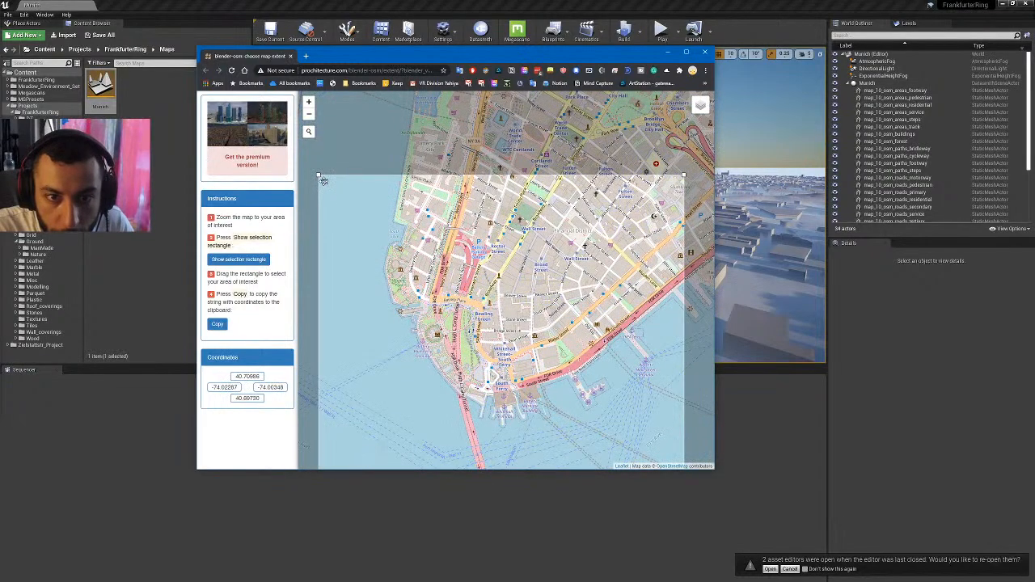
pyautogui.moveTo(322, 179); pyautogui.dragTo(345, 140)
pyautogui.click(217, 325)
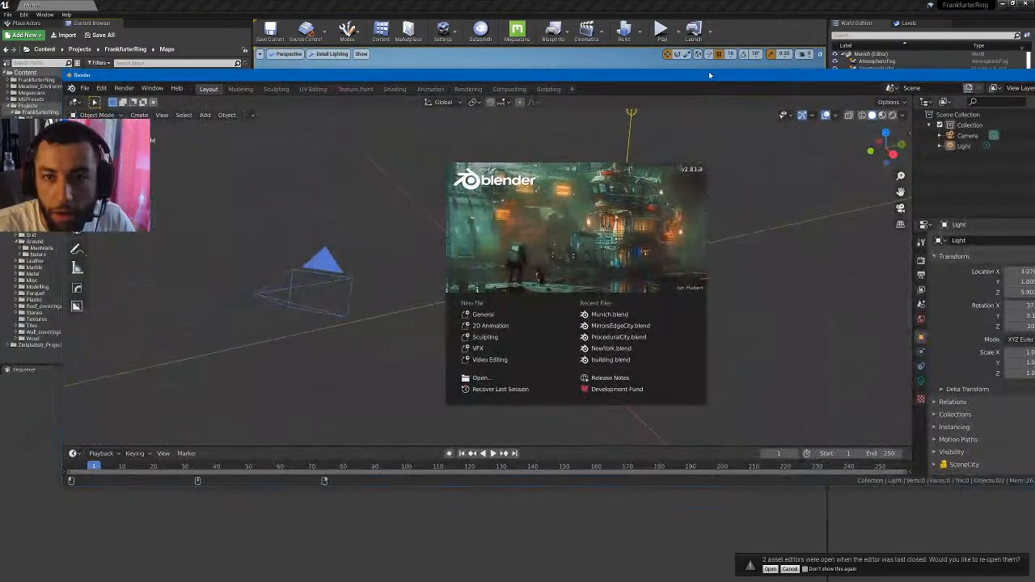
# - Dismiss the splash screen in the reopened Blender and display the blender-osm settings
pyautogui.click(736, 213)
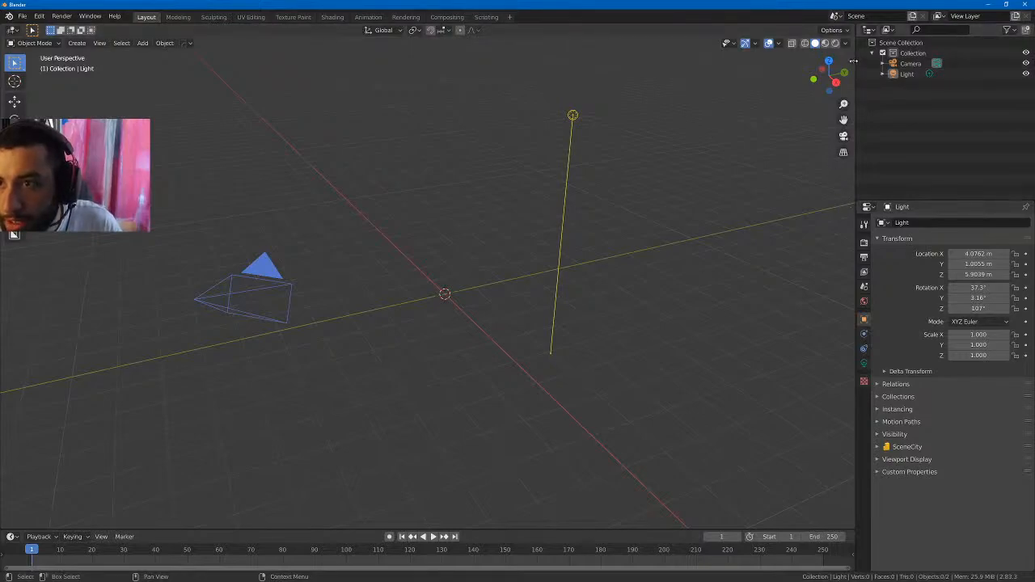
pyautogui.press('n')
pyautogui.press('n')
pyautogui.press('n')
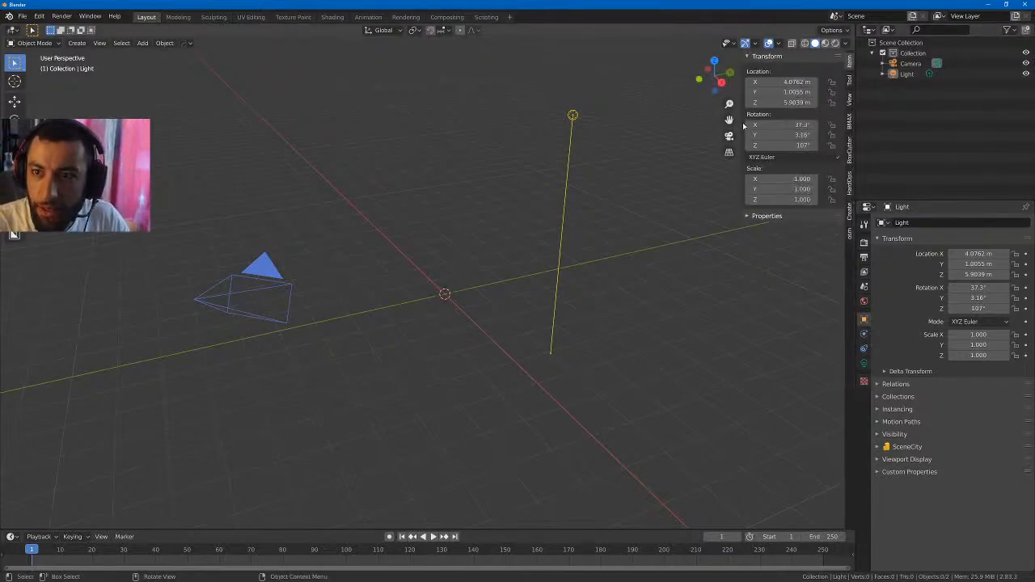
pyautogui.click(841, 58)
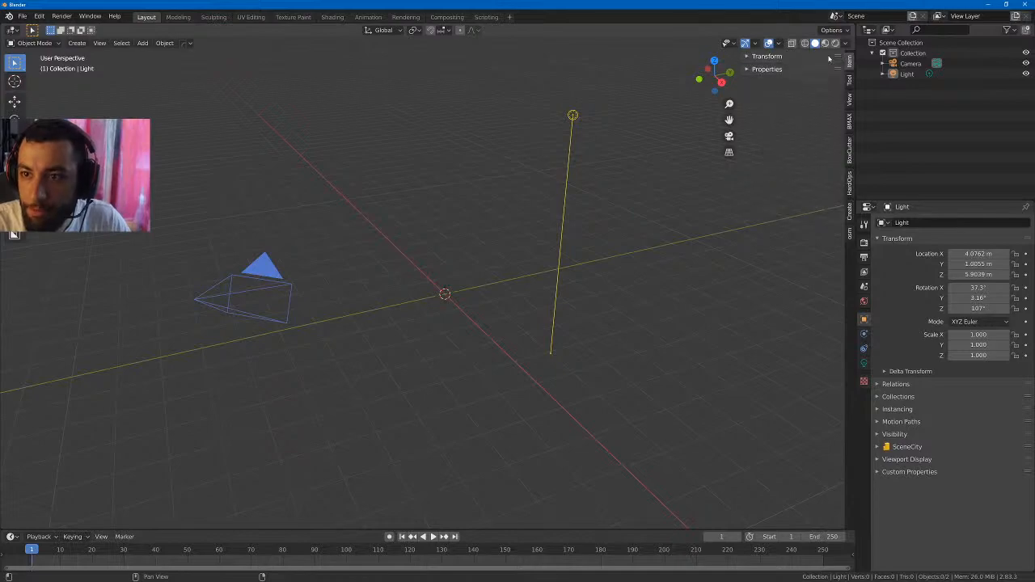
pyautogui.click(850, 233)
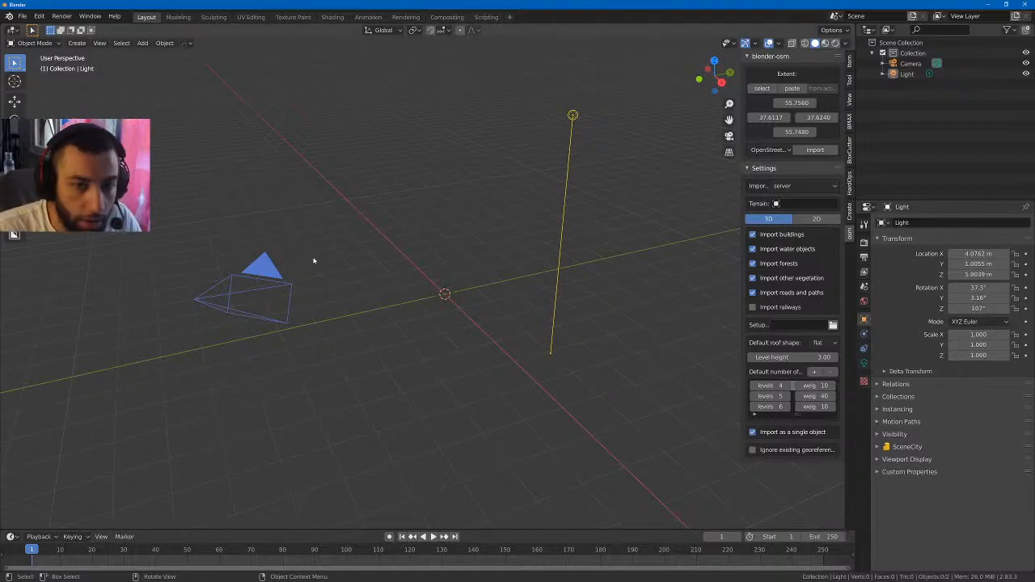
# - Paste the coordinates copied from the map into the blender-osm extent, recopying them from the browser to make sure
pyautogui.moveTo(421, 215); pyautogui.dragTo(439, 207, button='middle')
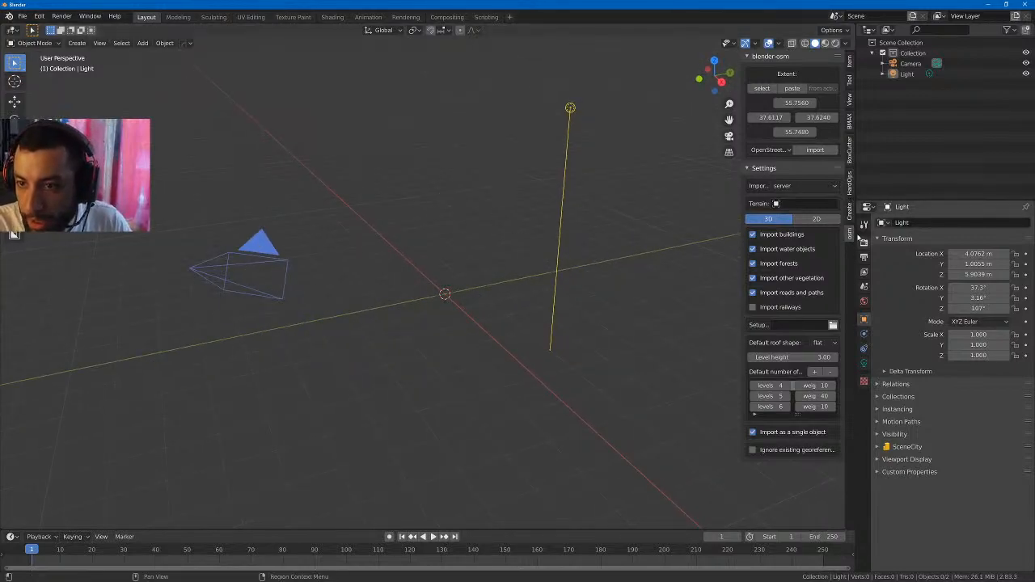
pyautogui.click(792, 88)
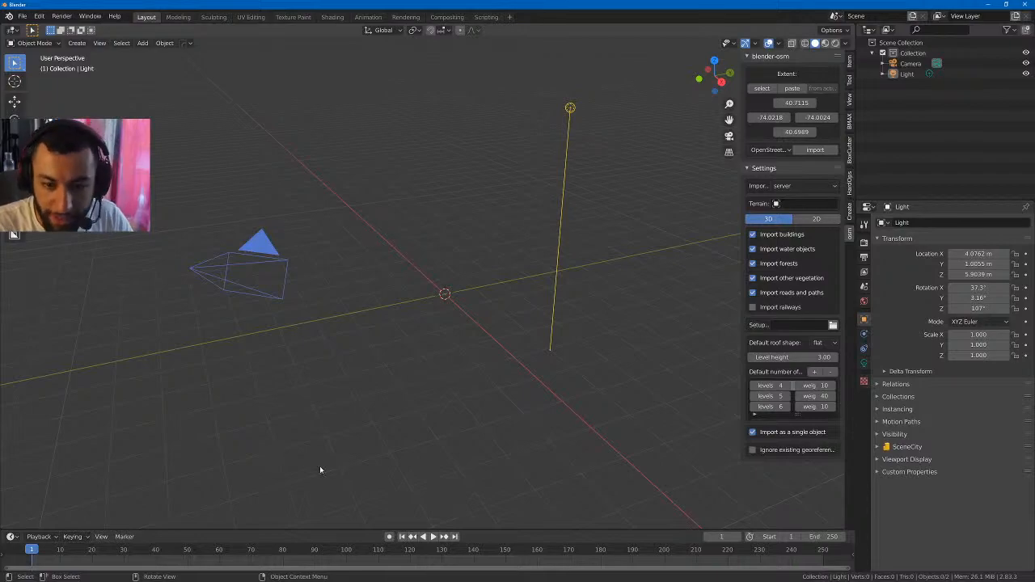
pyautogui.hotkey('alt', 'Tab')
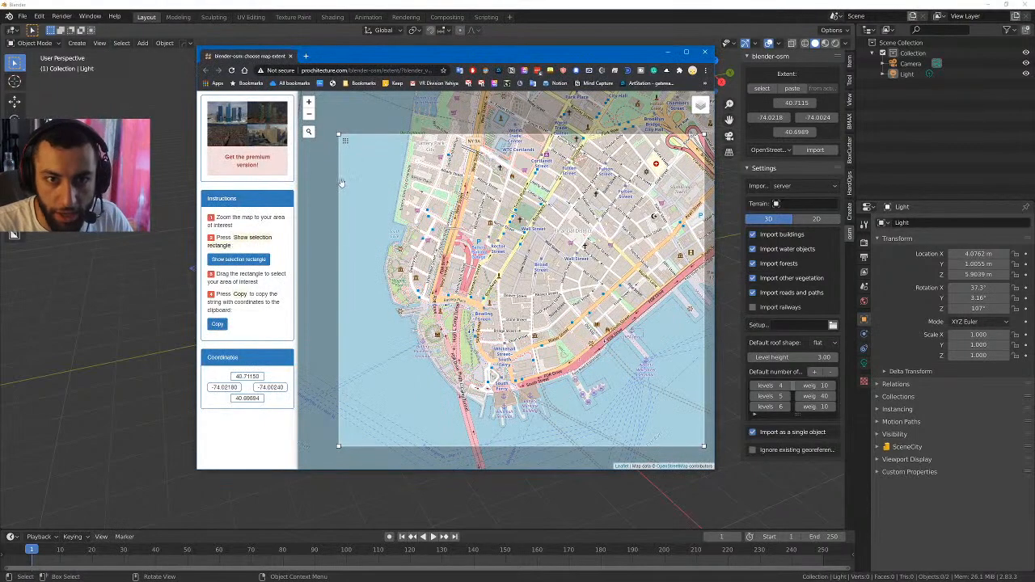
pyautogui.click(216, 324)
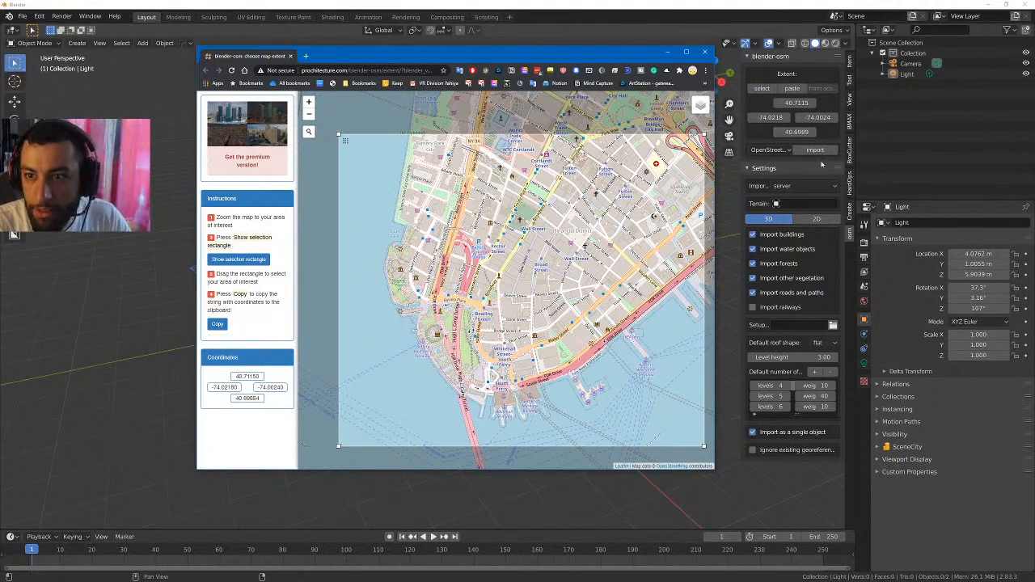
pyautogui.click(792, 88)
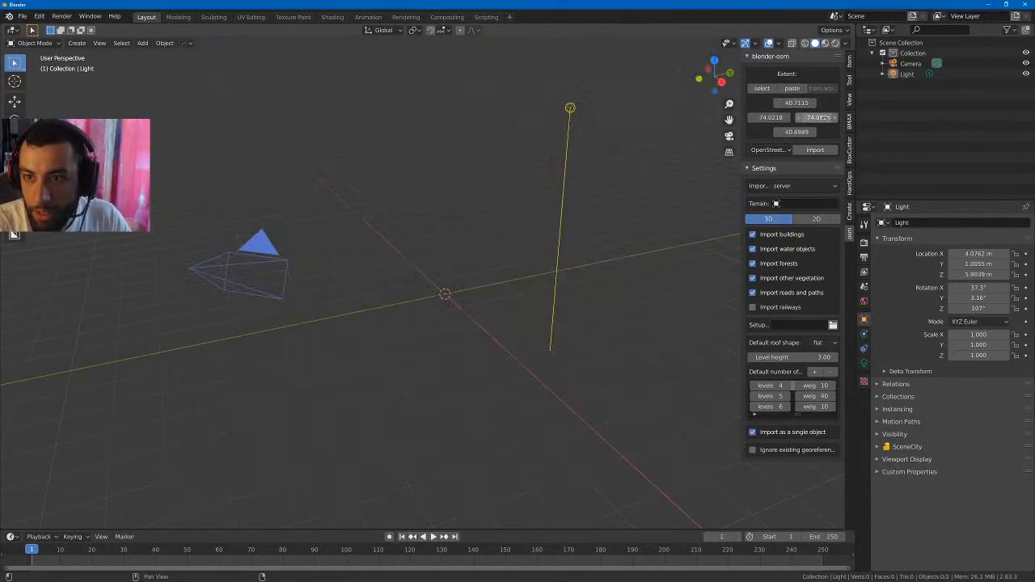
# - Set the import type to terrain and import it for the southern Manhattan extent
pyautogui.click(803, 186)
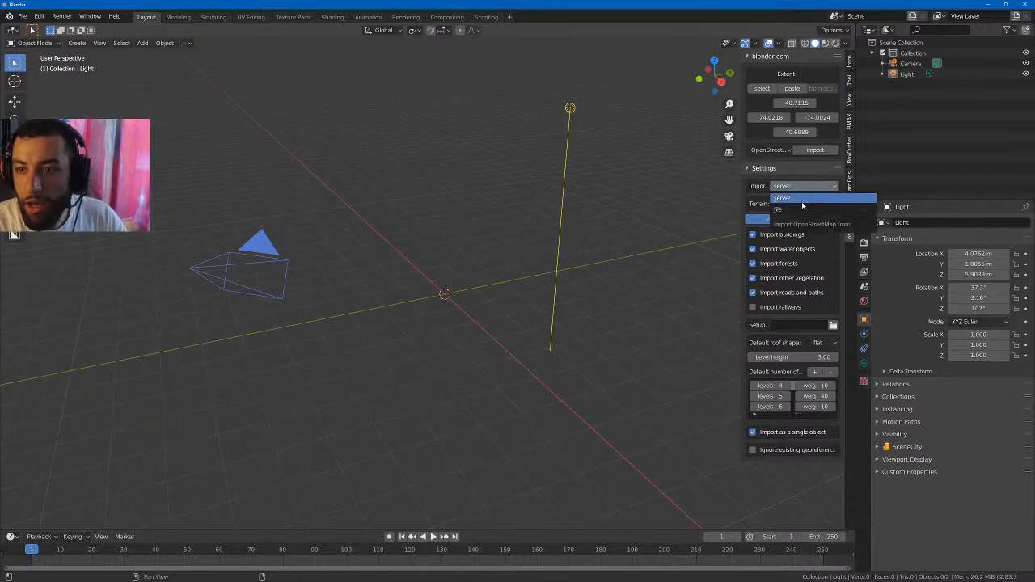
pyautogui.click(770, 150)
pyautogui.click(772, 169)
pyautogui.click(808, 152)
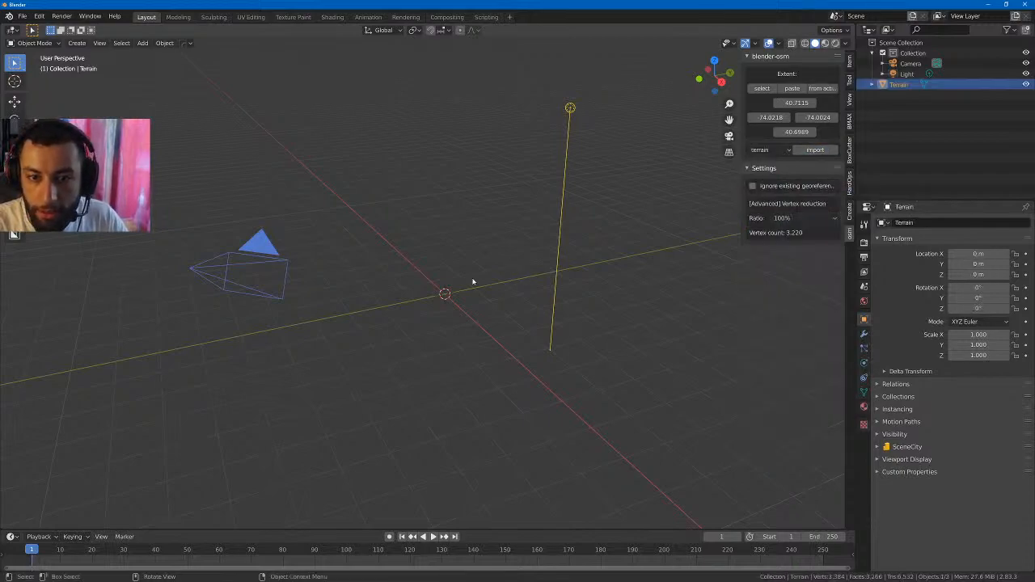
# - Frame the imported terrain in the viewport and examine its surface from several angles
pyautogui.rightClick(520, 196)
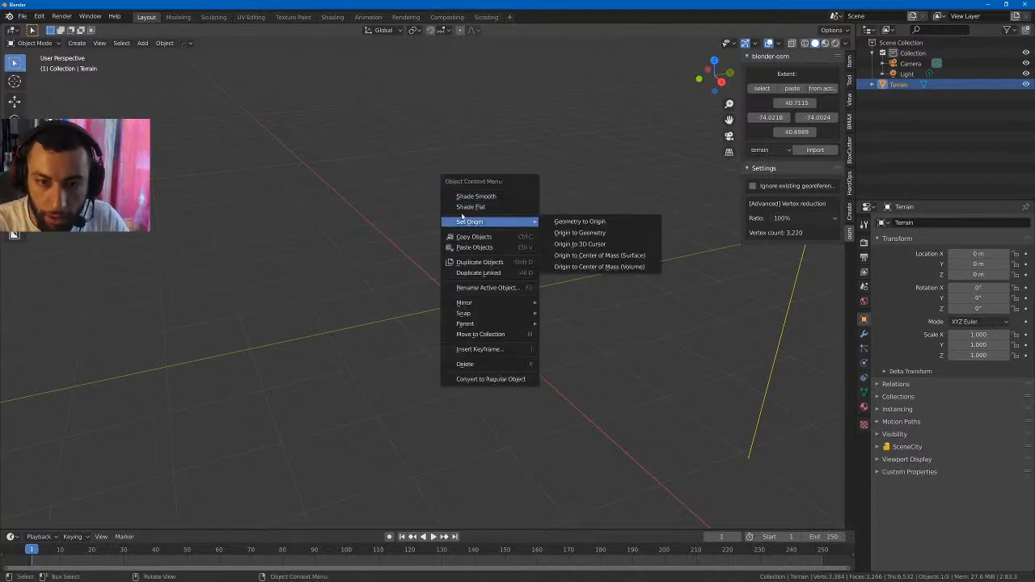
pyautogui.rightClick(387, 215)
pyautogui.press('KP_Decimal')
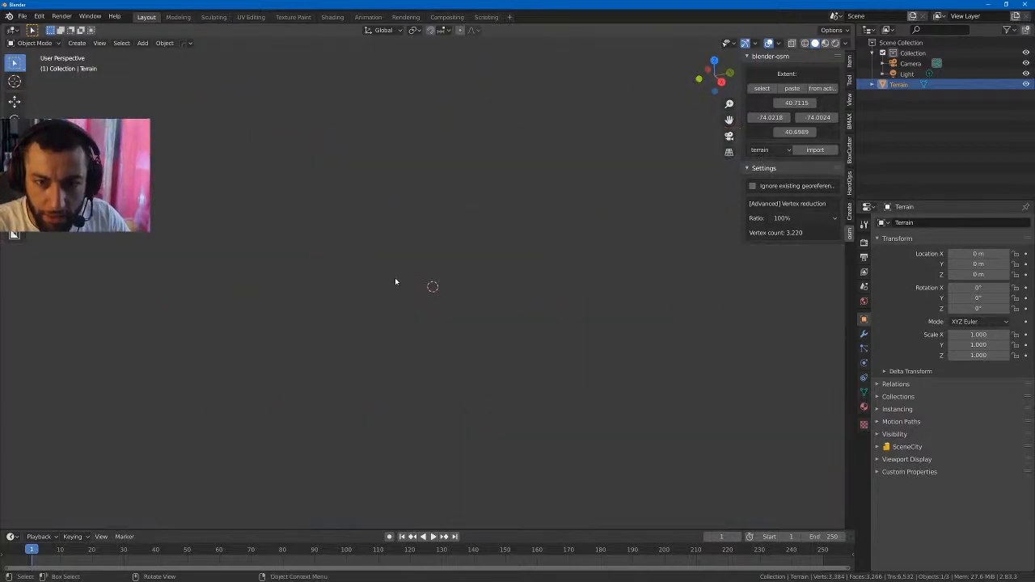
pyautogui.scroll(8, 398, 282)
pyautogui.scroll(-2, 410, 289)
pyautogui.moveTo(411, 296); pyautogui.dragTo(448, 278, button='middle')
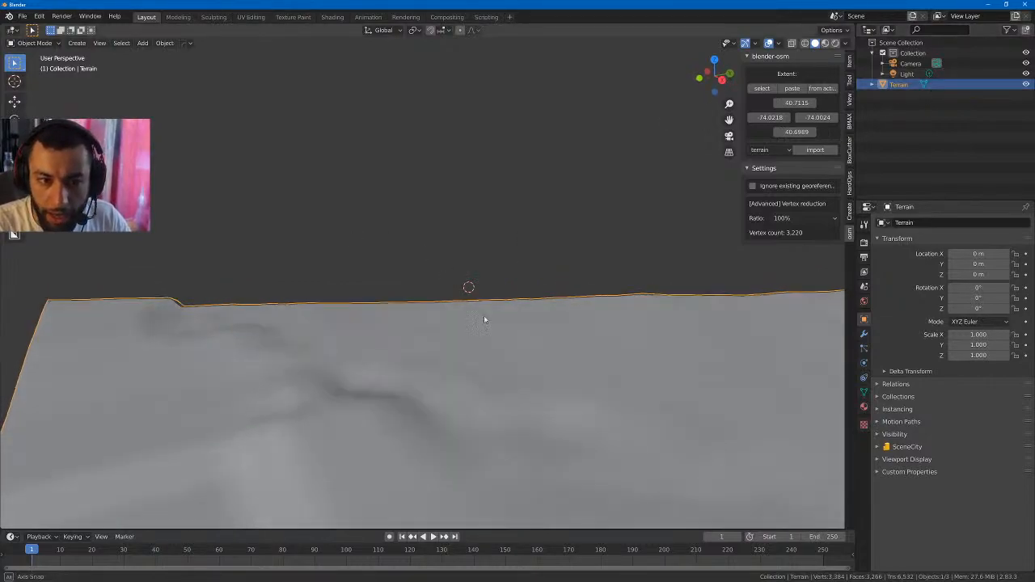
pyautogui.moveTo(483, 315); pyautogui.dragTo(290, 299, button='middle')
pyautogui.click(417, 265)
pyautogui.scroll(-3, 425, 283)
pyautogui.scroll(2, 442, 308)
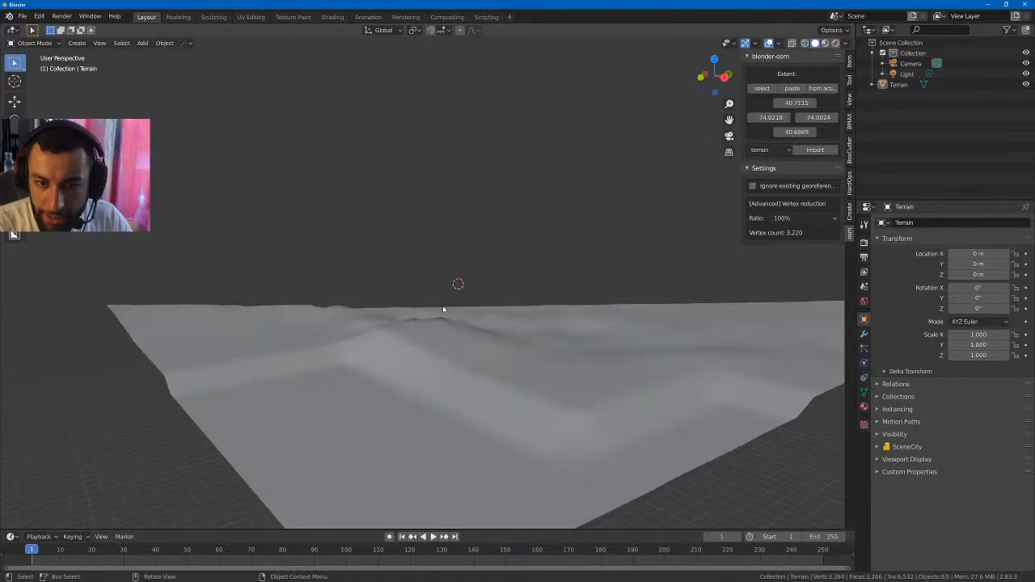
# - Set the viewport's clip end distance to 100000 m
pyautogui.click(909, 63)
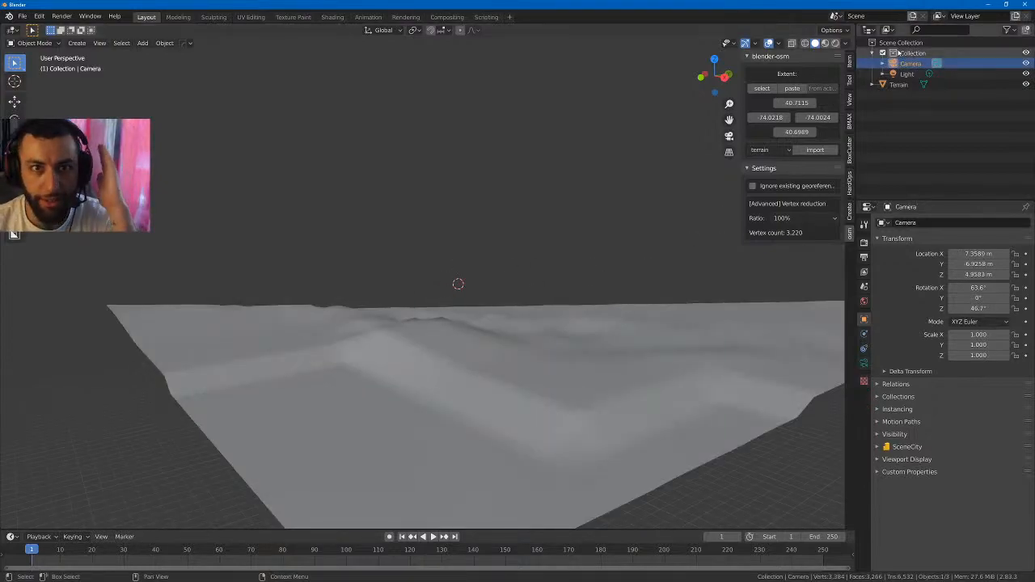
pyautogui.click(850, 79)
pyautogui.click(849, 105)
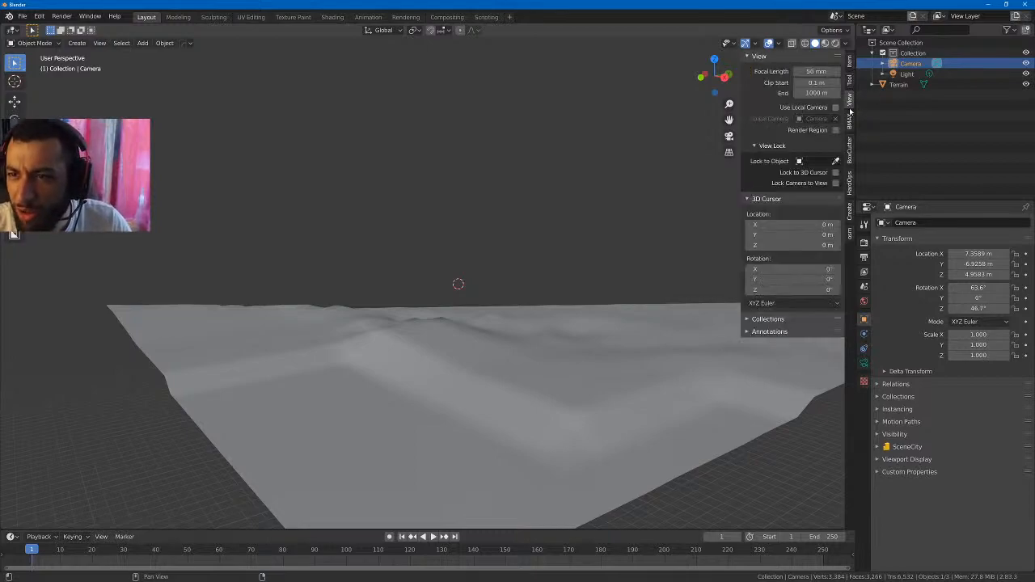
pyautogui.click(811, 93)
pyautogui.click(811, 92)
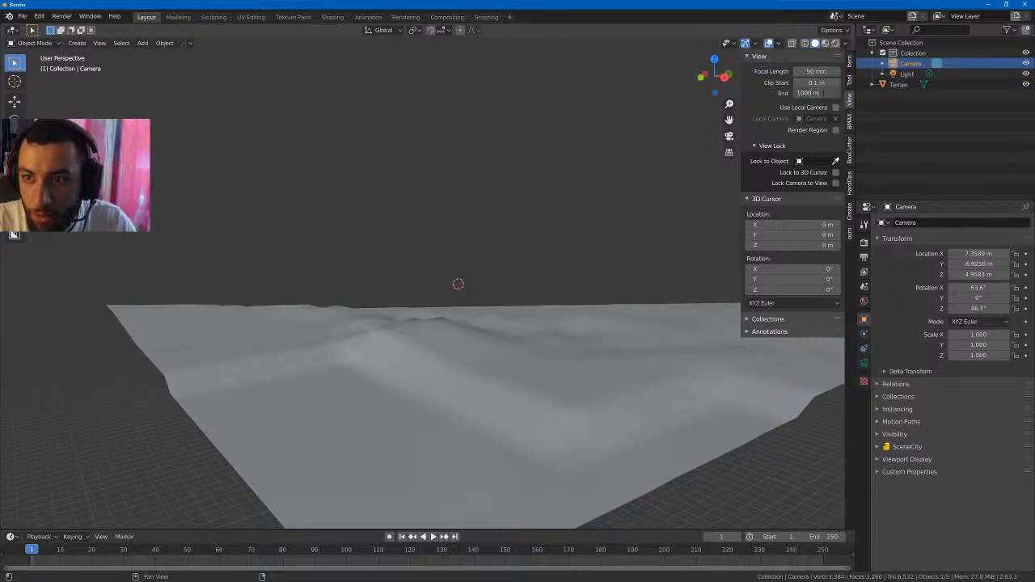
pyautogui.moveTo(813, 93); pyautogui.dragTo(797, 93)
pyautogui.click(797, 93)
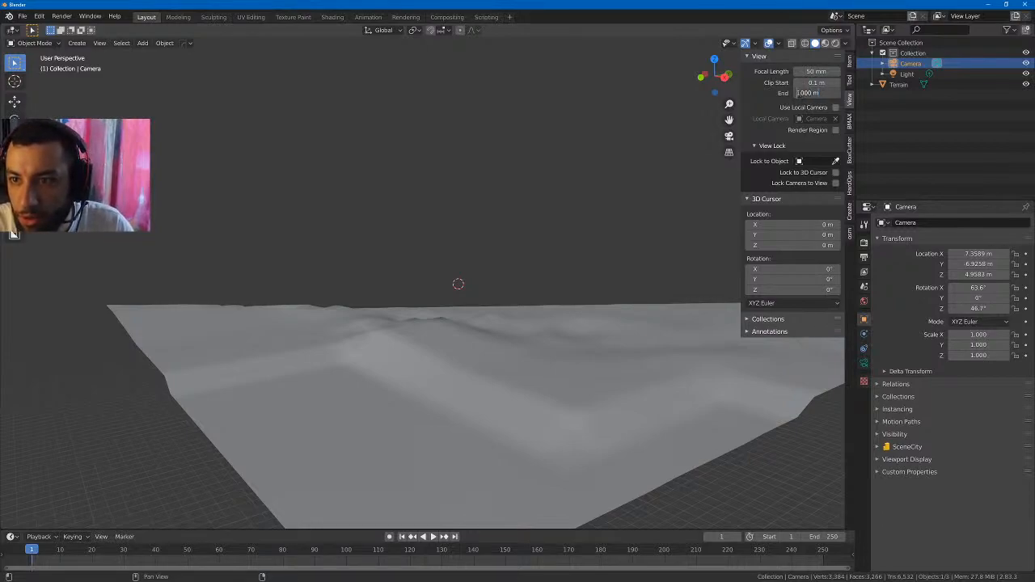
pyautogui.write('00')
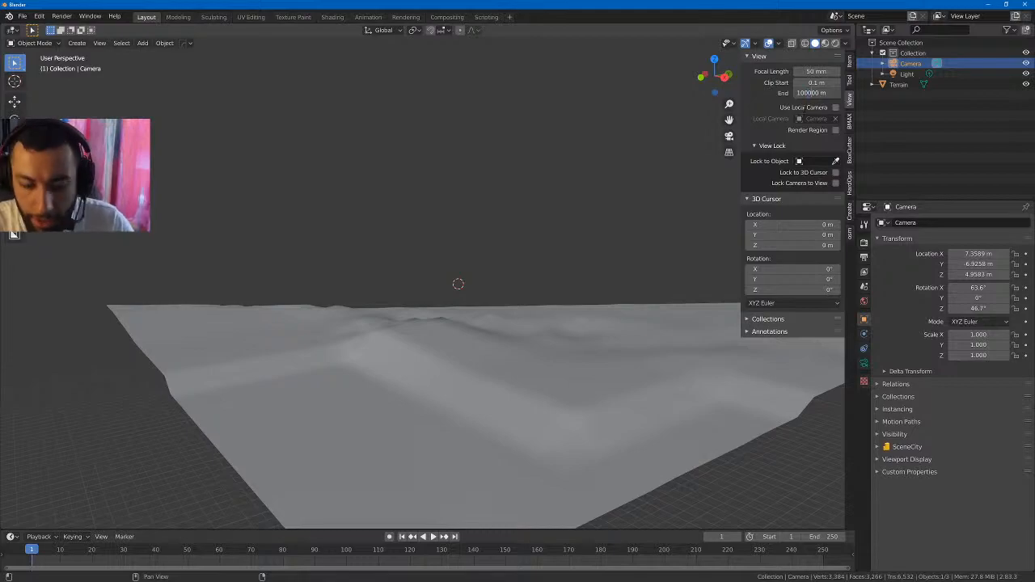
pyautogui.press('Return')
# - Set the blender-osm import type to OpenStreetMap and import the 3D city data onto the terrain for the same extent
pyautogui.moveTo(409, 214); pyautogui.dragTo(509, 198, button='middle')
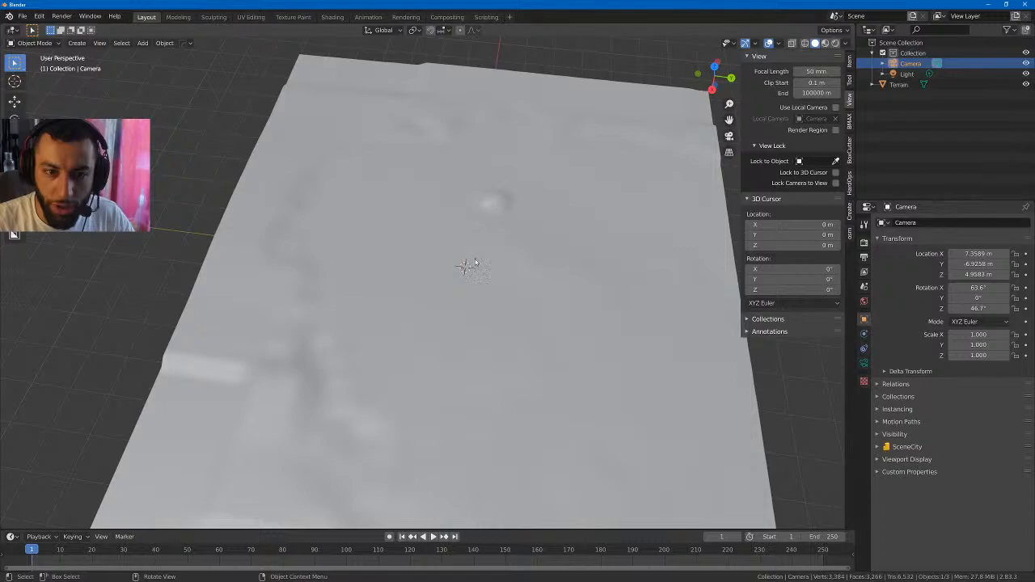
pyautogui.click(849, 230)
pyautogui.click(774, 150)
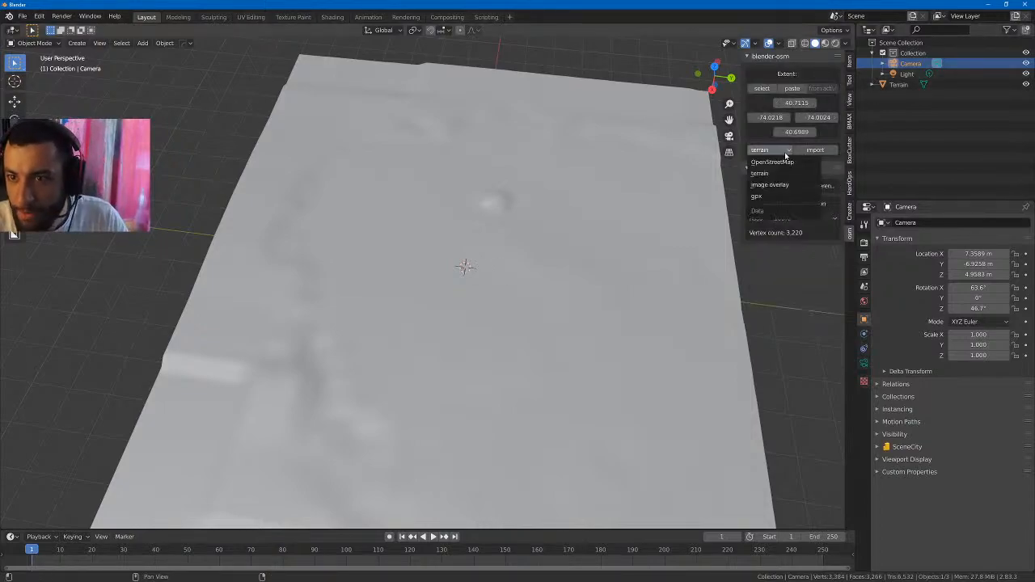
pyautogui.click(782, 166)
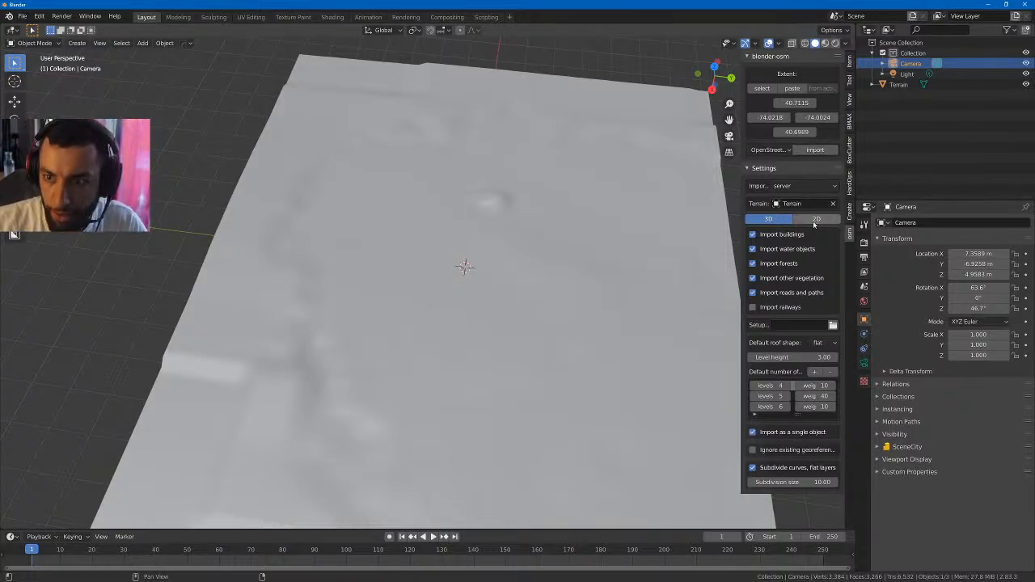
pyautogui.click(823, 152)
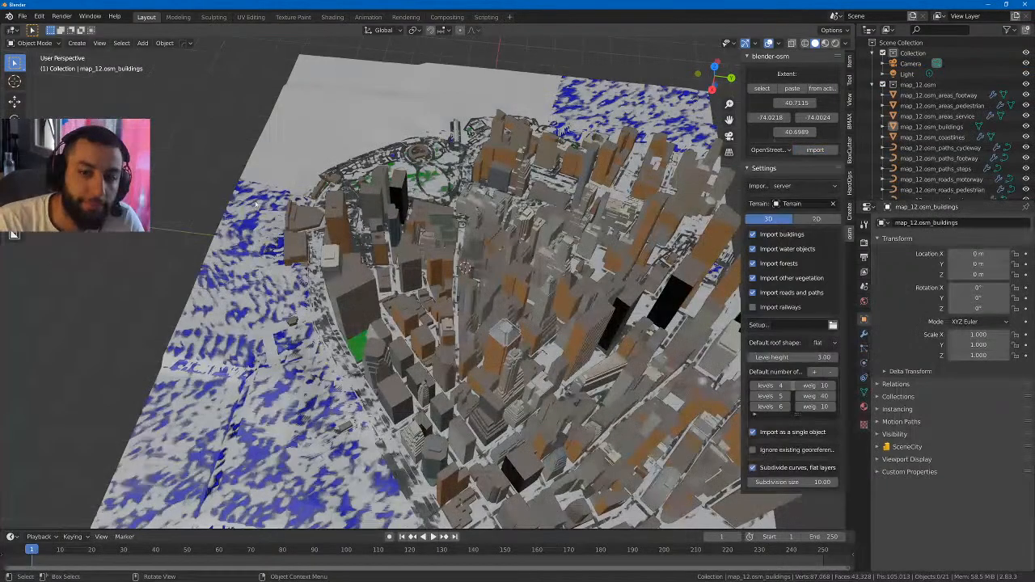
pyautogui.moveTo(444, 250)
pyautogui.mouseDown(button='middle')
pyautogui.moveTo(406, 216)
pyautogui.moveTo(470, 247)
pyautogui.moveTo(447, 236)
pyautogui.moveTo(466, 229)
pyautogui.moveTo(467, 213)
pyautogui.moveTo(441, 237)
pyautogui.mouseUp(button='middle')
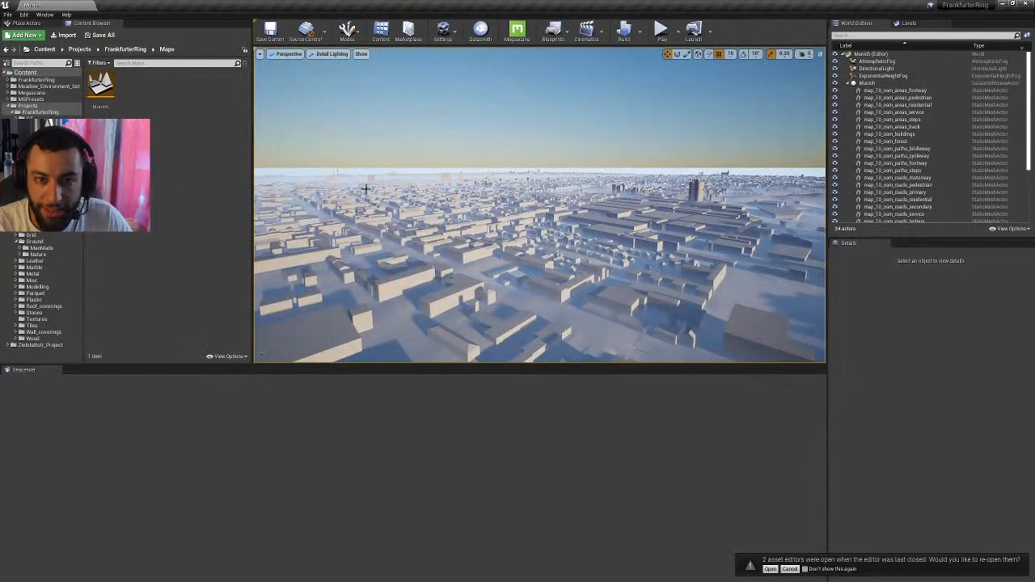
# - Switch to Unreal Editor and examine the imported Munich map, its buildings and trunk road meshes, and its list of actors
pyautogui.moveTo(393, 201); pyautogui.dragTo(381, 206, button='right')
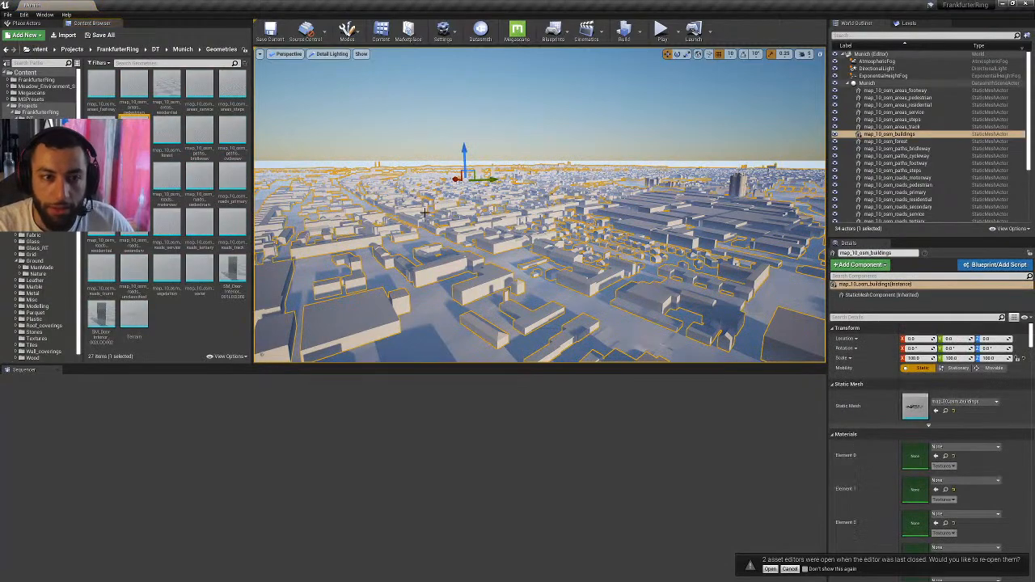
pyautogui.press('Escape')
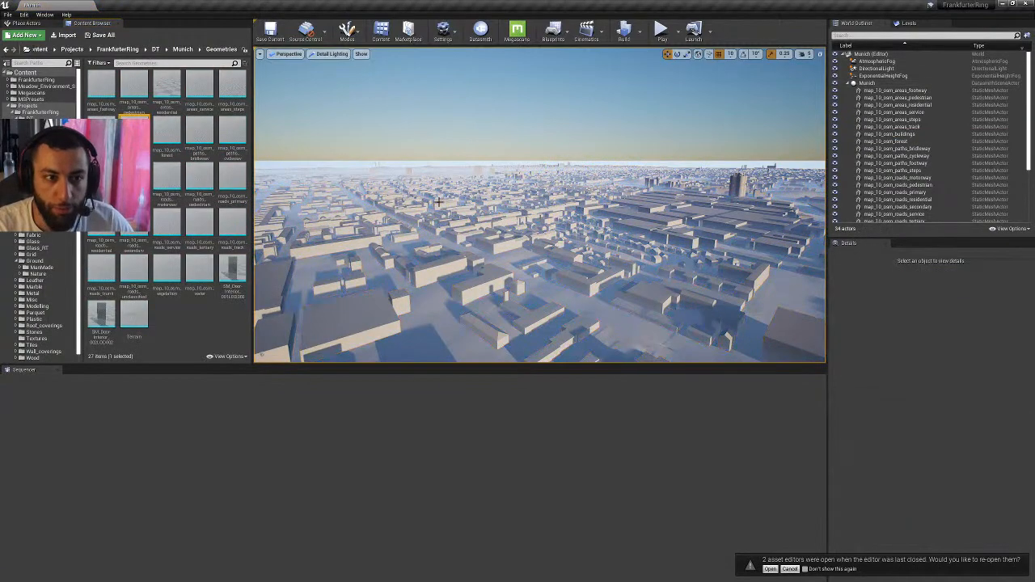
pyautogui.click(524, 233)
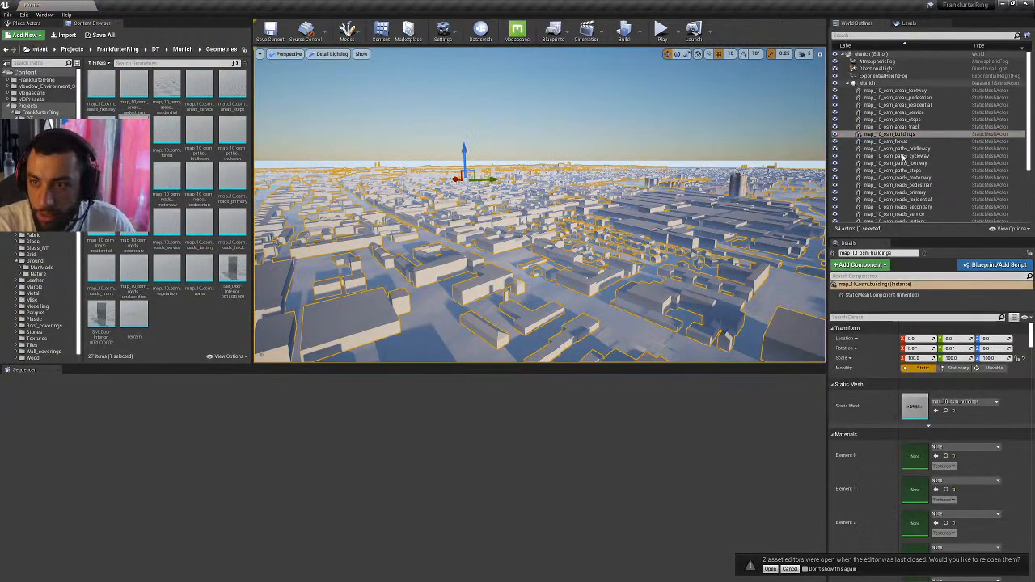
pyautogui.scroll(-6, 887, 105)
pyautogui.scroll(6, 890, 103)
pyautogui.scroll(-4, 897, 121)
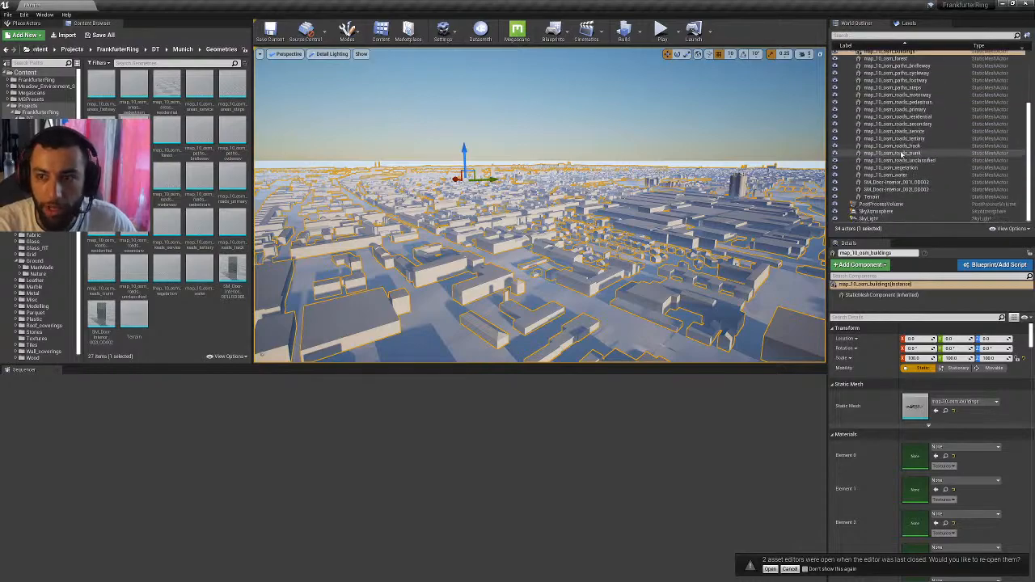
pyautogui.click(890, 153)
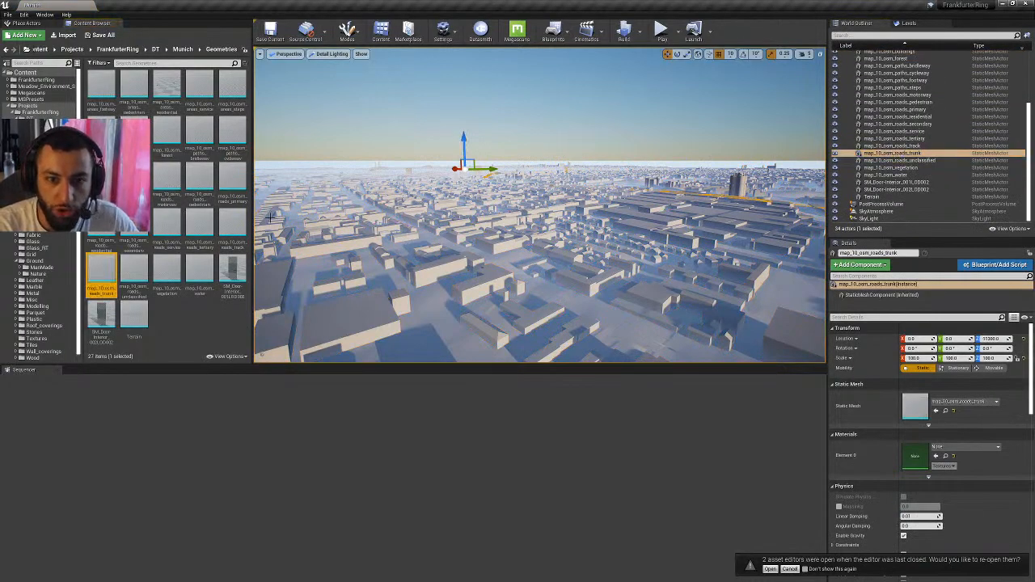
pyautogui.moveTo(97, 289)
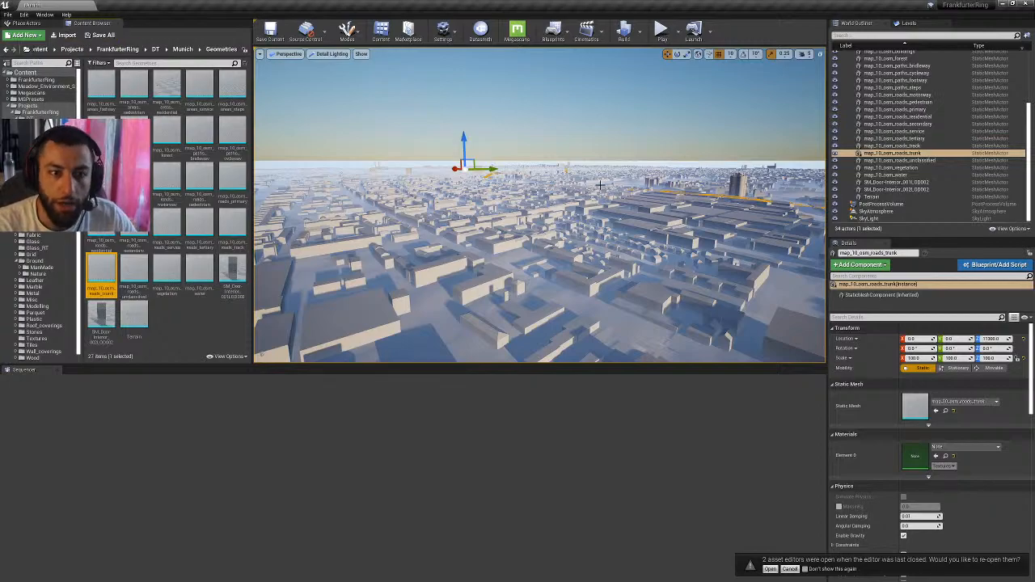
pyautogui.click(333, 263)
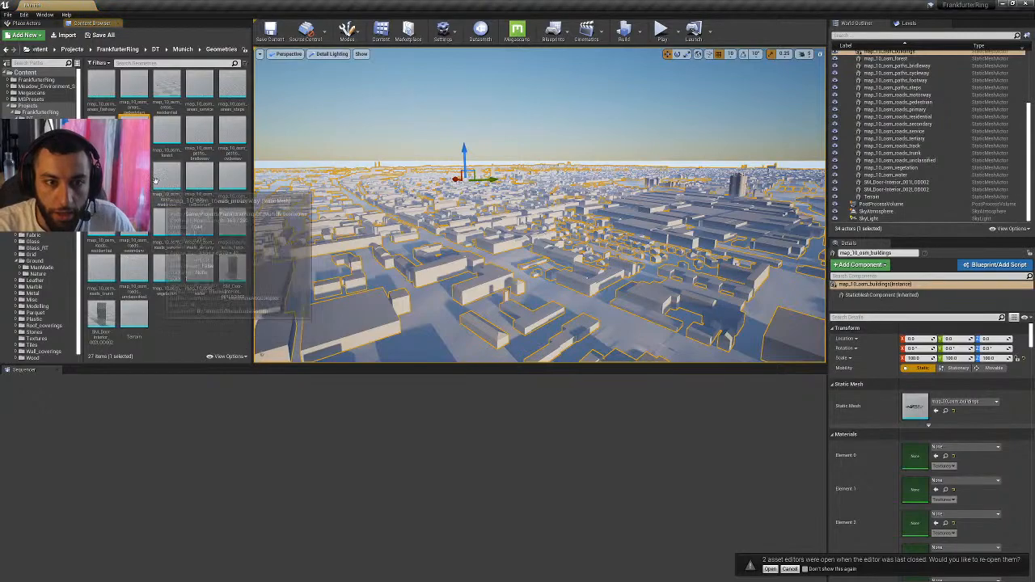
pyautogui.moveTo(642, 284); pyautogui.dragTo(740, 311, button='right')
pyautogui.click(579, 170)
pyautogui.moveTo(426, 220); pyautogui.dragTo(360, 214, button='right')
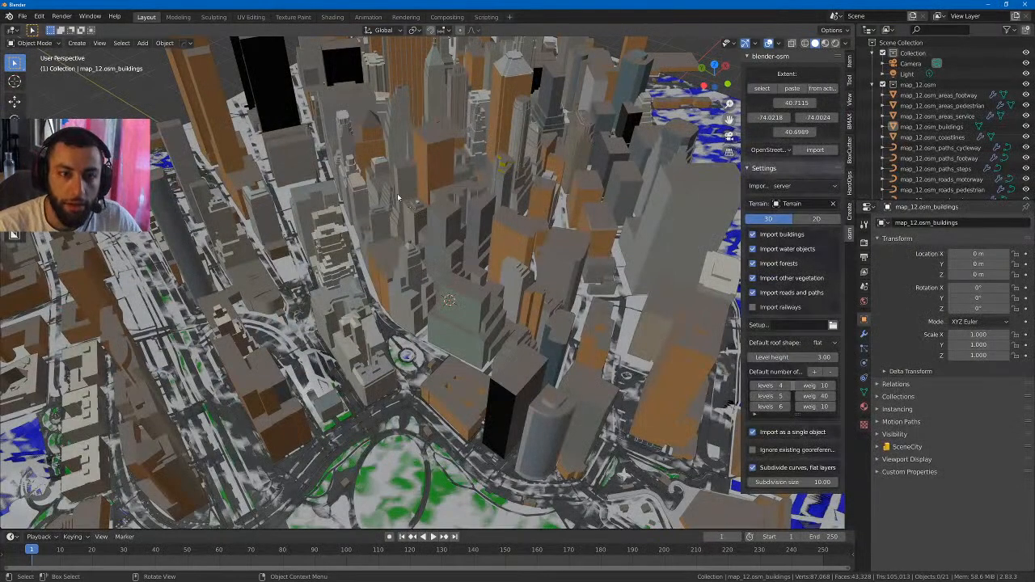
# - Switch back to Blender, view the imported city, start an FBX export and choose the Desktop folder as its destination
pyautogui.scroll(-4, 398, 198)
pyautogui.moveTo(398, 198); pyautogui.dragTo(444, 169, button='middle')
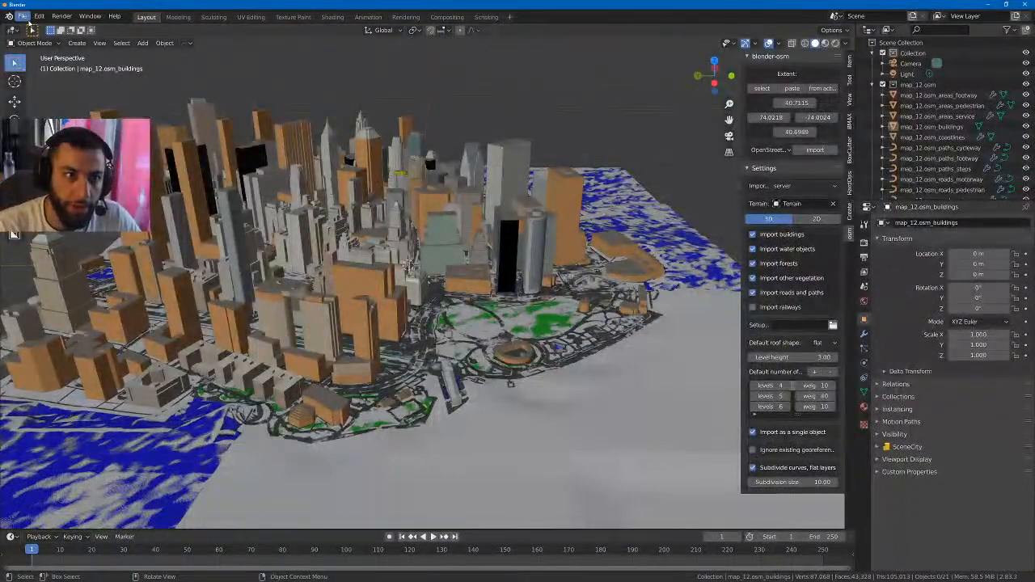
pyautogui.click(23, 17)
pyautogui.moveTo(49, 167)
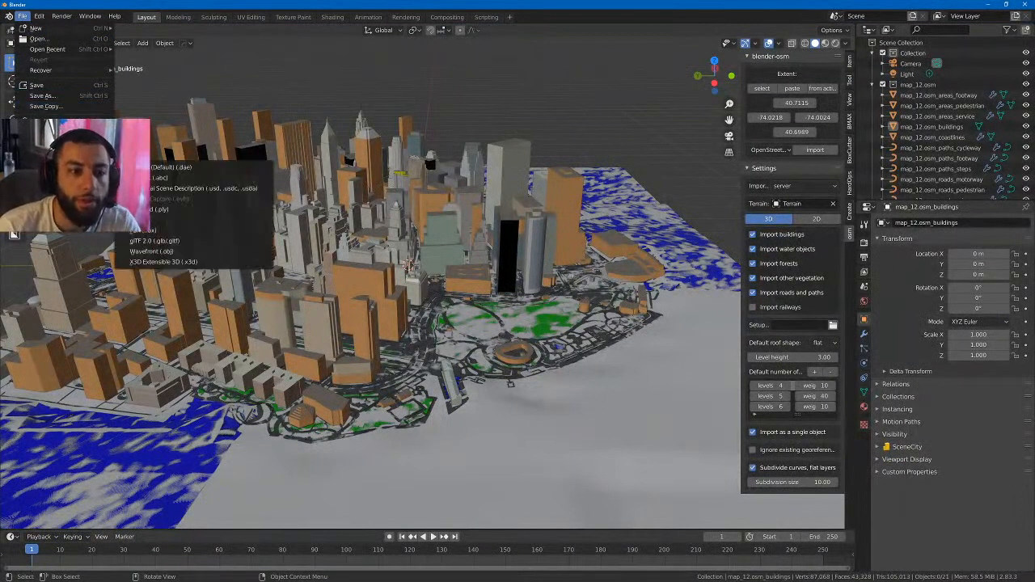
pyautogui.click(180, 230)
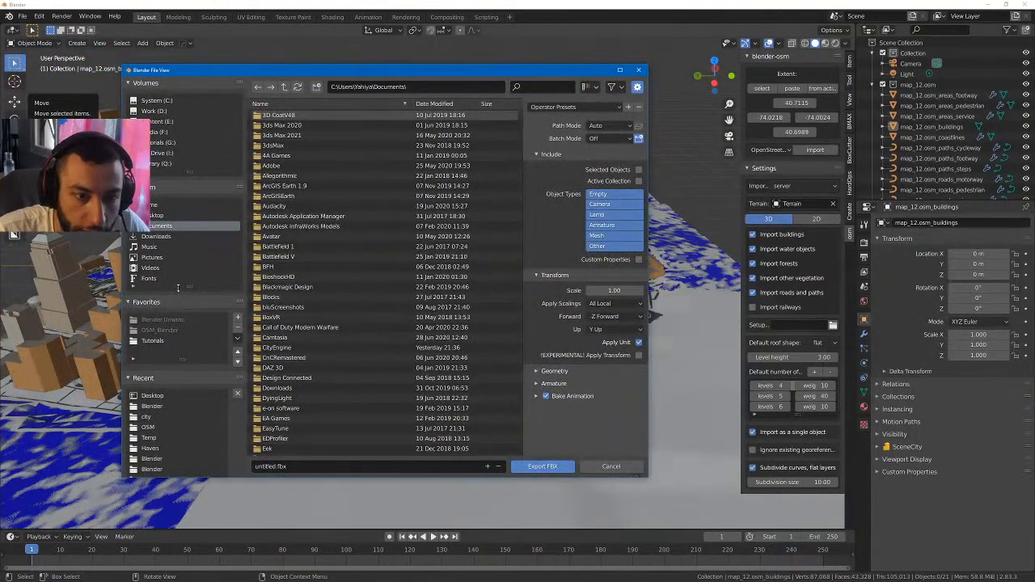
pyautogui.click(153, 395)
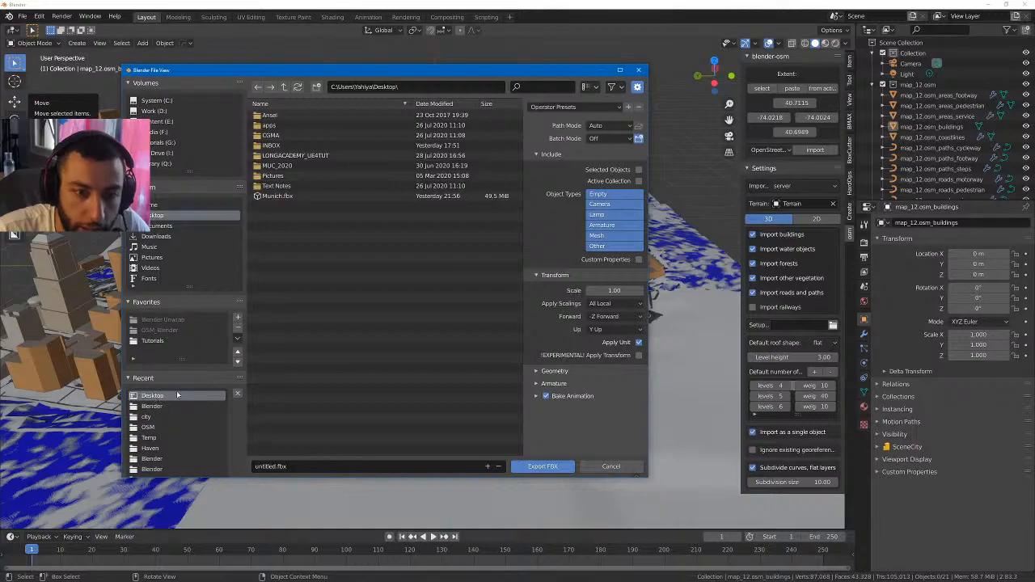
# - Name the export file NewYork.fbx and export the city as FBX
pyautogui.click(276, 467)
pyautogui.doubleClick(269, 467)
pyautogui.write('N')
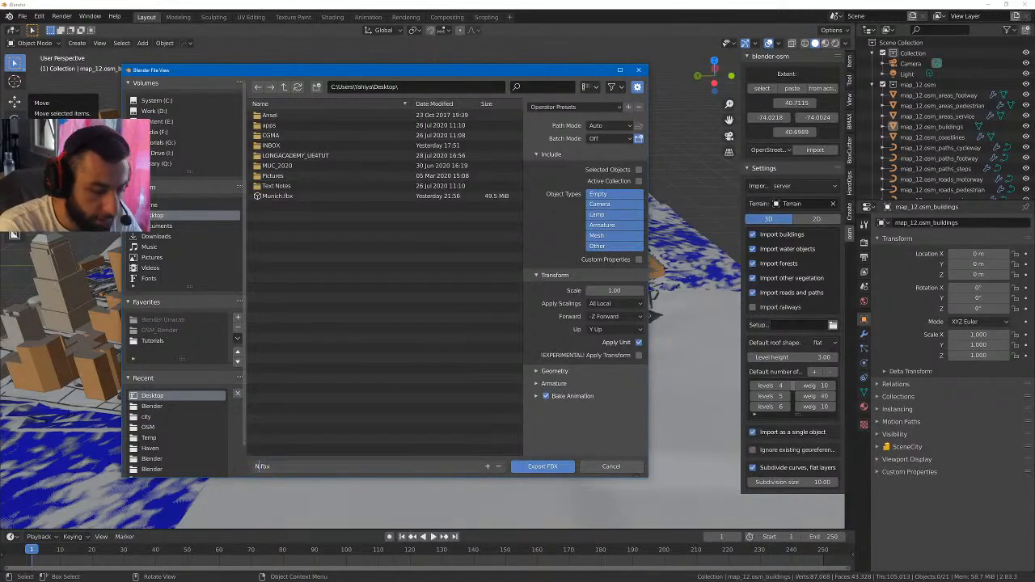
pyautogui.write('ew')
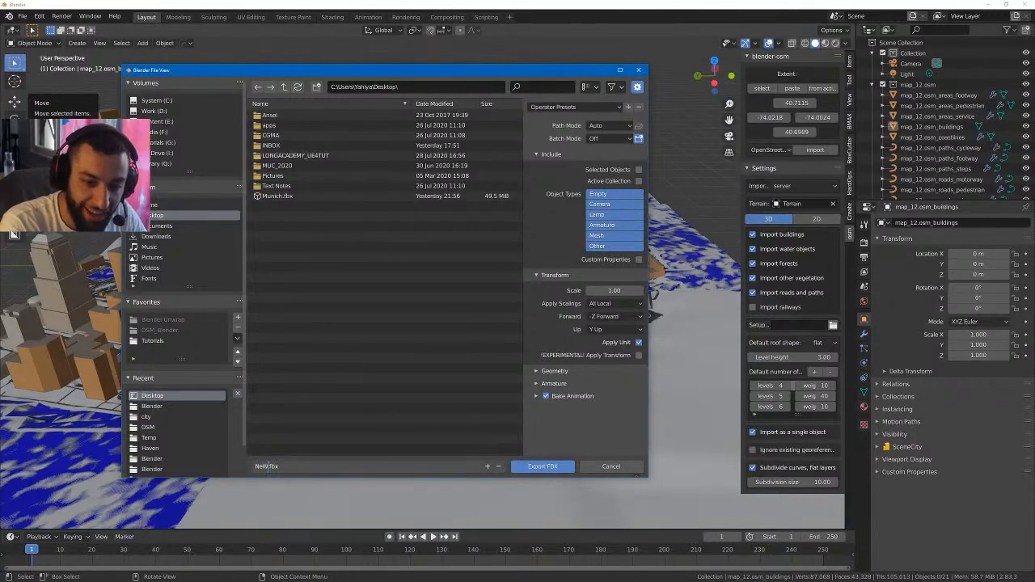
pyautogui.write('York')
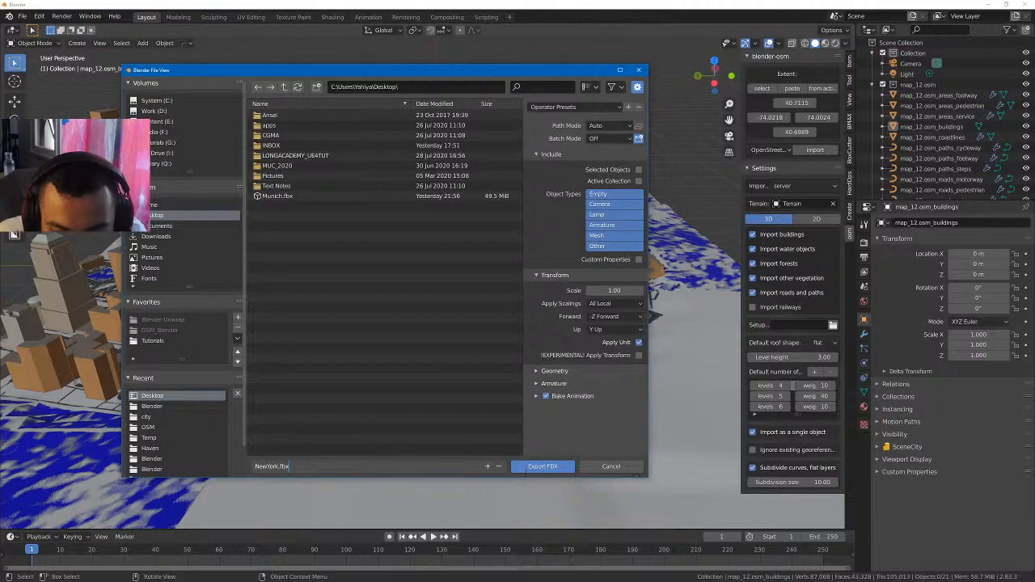
pyautogui.press('Return')
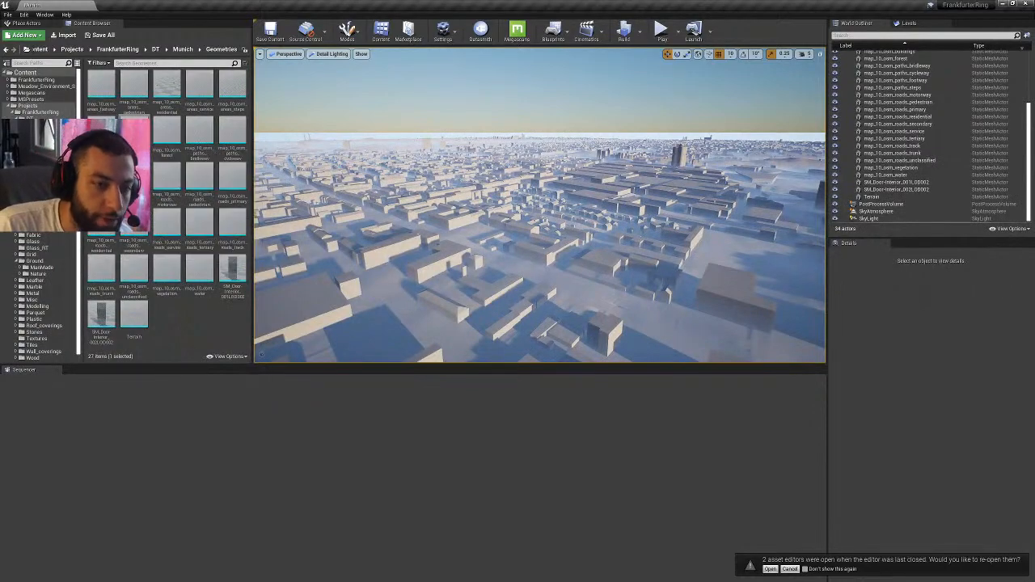
# - Switch to the web browser, open unrealengine.com and look over its home page
pyautogui.hotkey('alt', 'Tab')
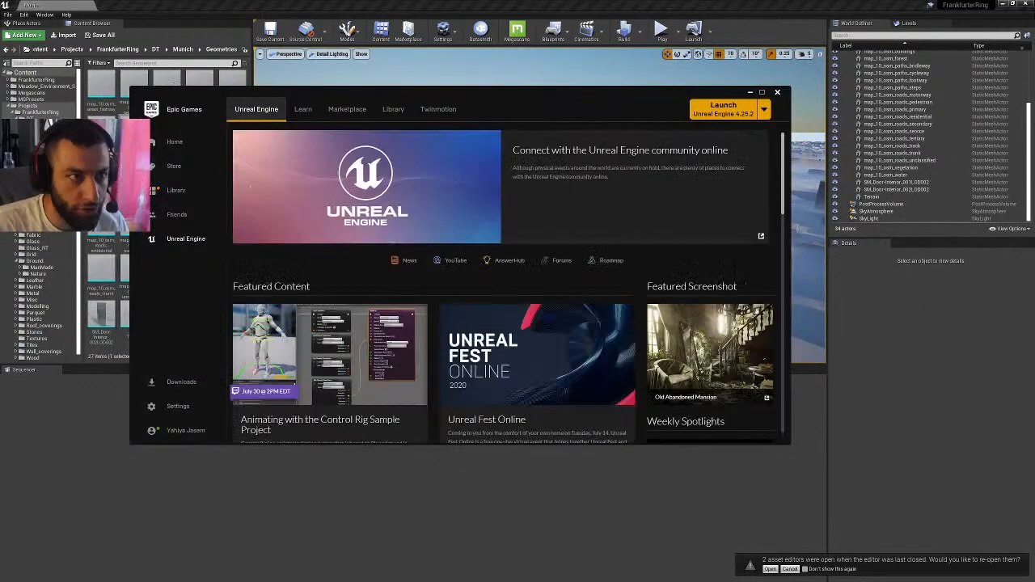
pyautogui.write('unrealengine.com')
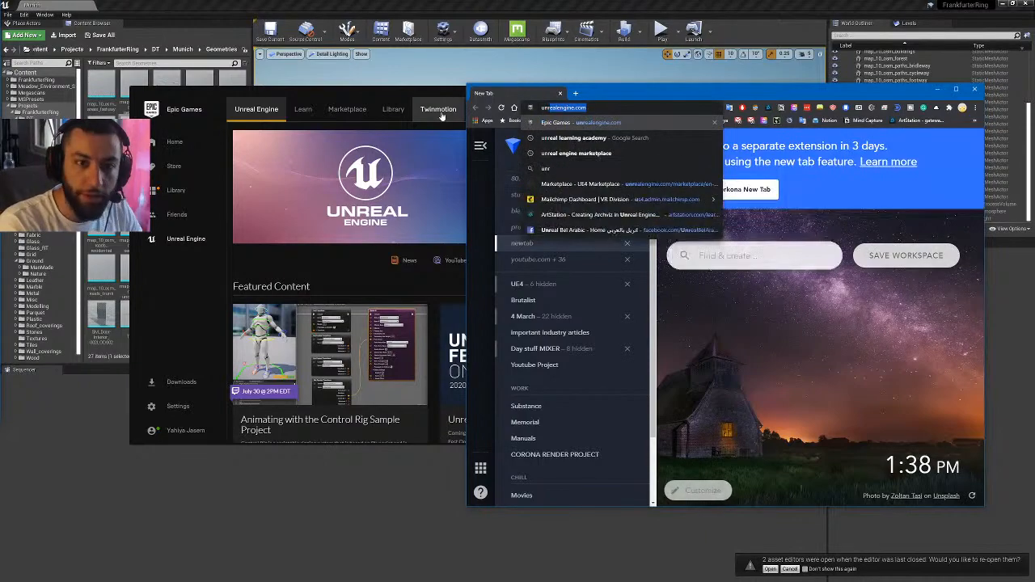
pyautogui.press('Return')
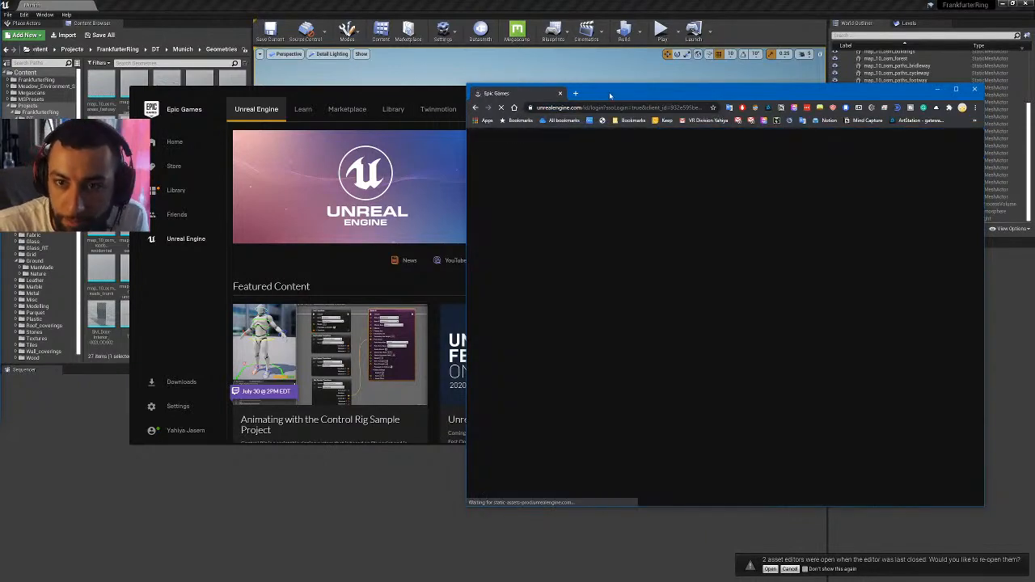
pyautogui.moveTo(607, 95); pyautogui.dragTo(452, 80)
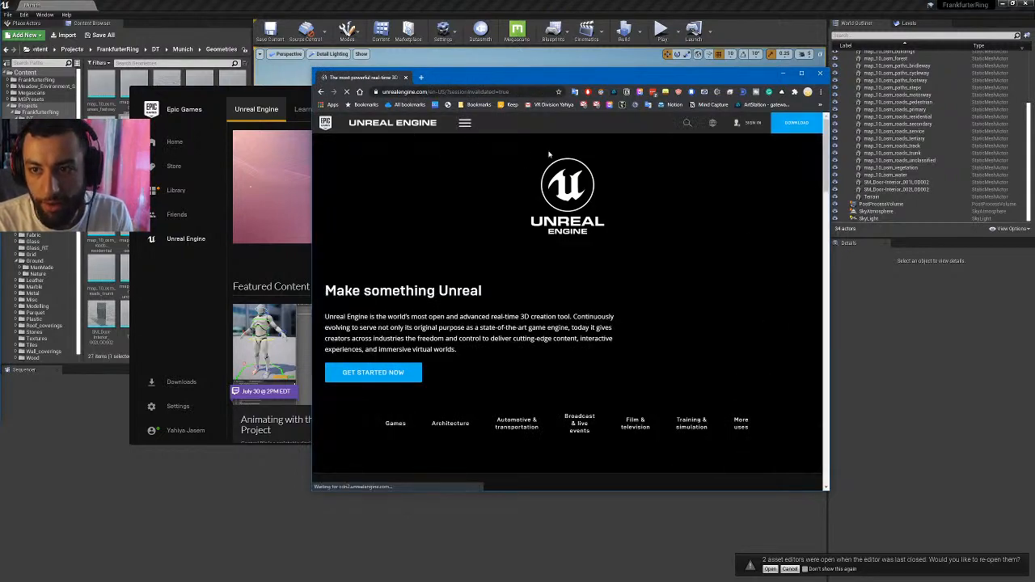
pyautogui.moveTo(759, 122)
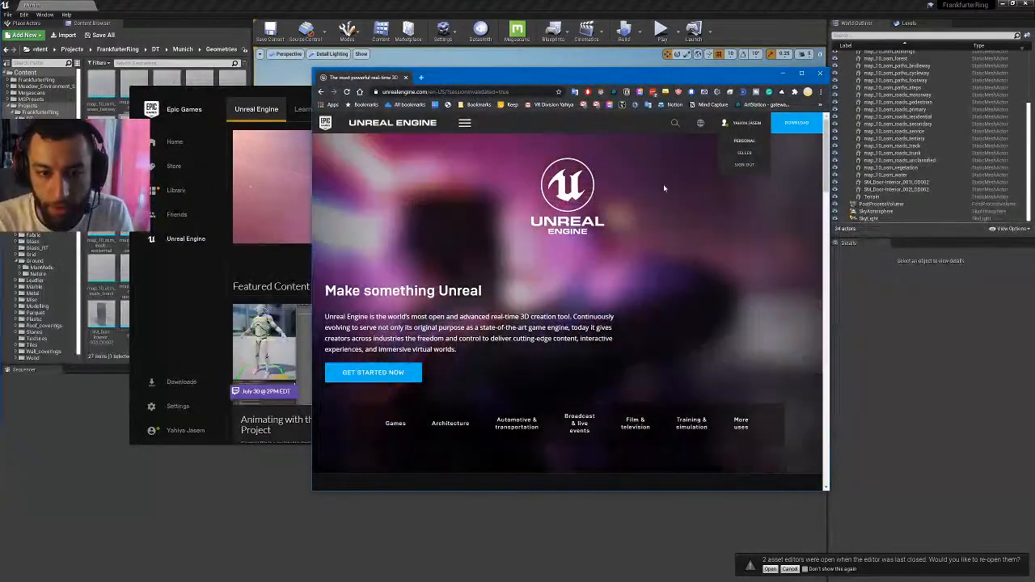
pyautogui.scroll(-1, 546, 265)
pyautogui.scroll(-1, 546, 266)
pyautogui.scroll(2, 550, 267)
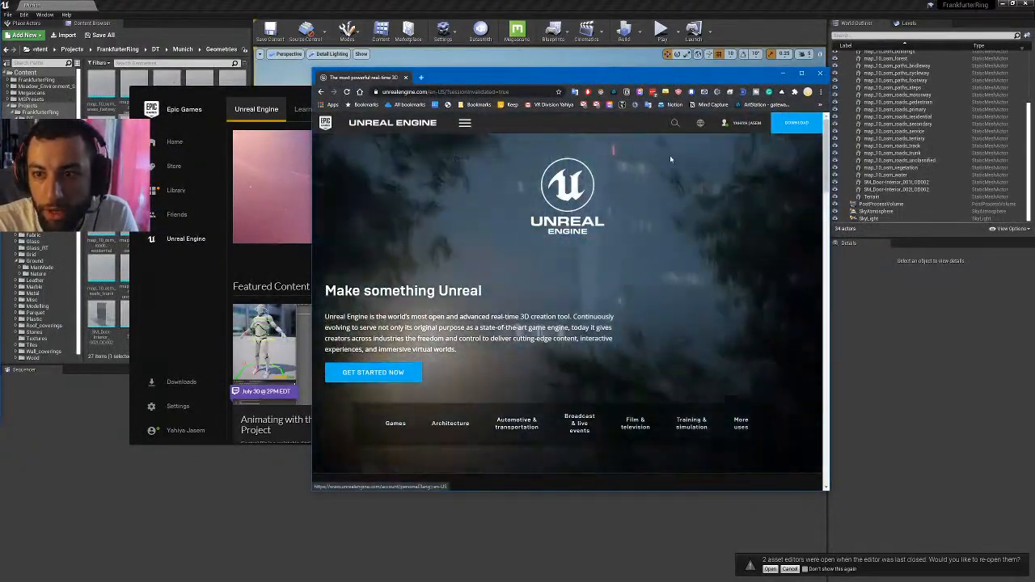
# - Open the Unreal Engine download page and review the license options, highlighting the Publishing License terms
pyautogui.click(797, 123)
pyautogui.scroll(-1, 659, 312)
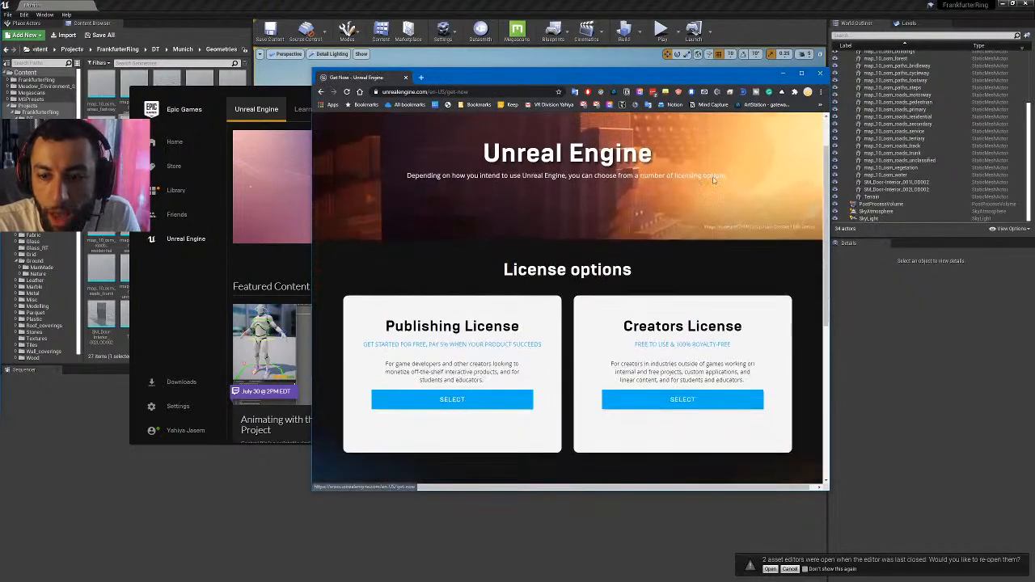
pyautogui.scroll(-1, 685, 294)
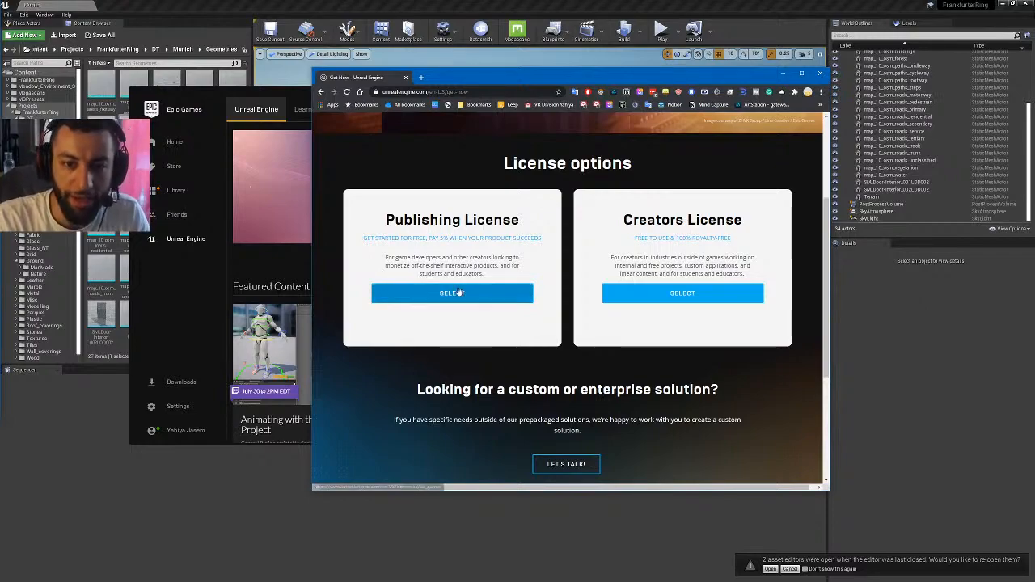
pyautogui.moveTo(479, 267); pyautogui.dragTo(444, 238)
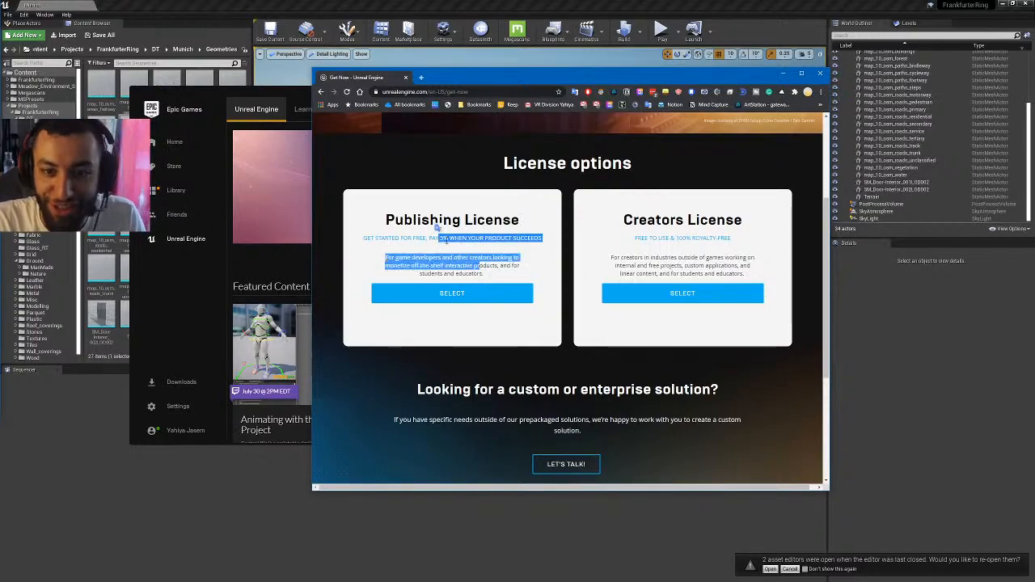
# - Close the Unreal Engine download page in the browser and reposition the Epic Games Launcher window
pyautogui.click(444, 238)
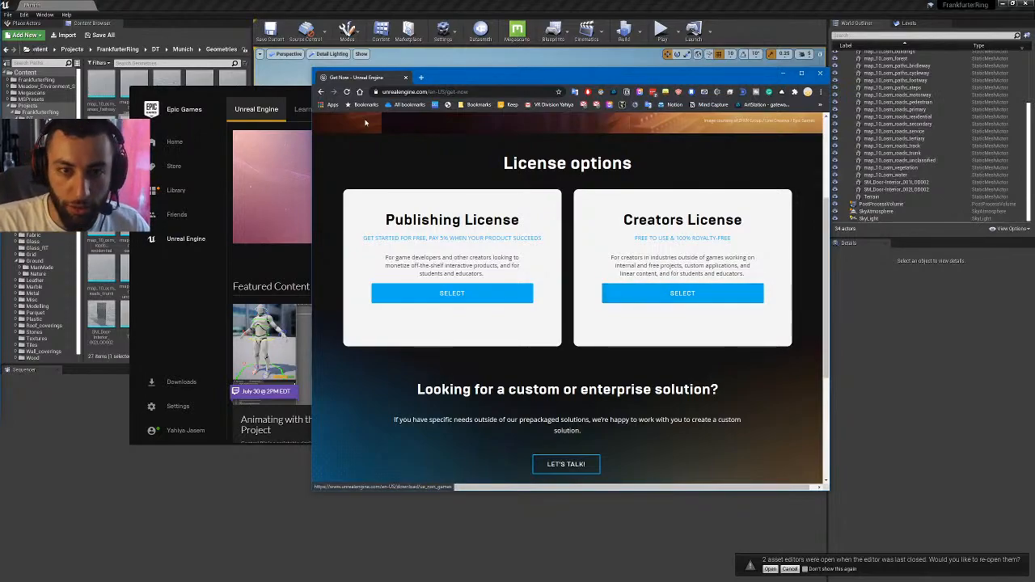
pyautogui.middleClick(357, 82)
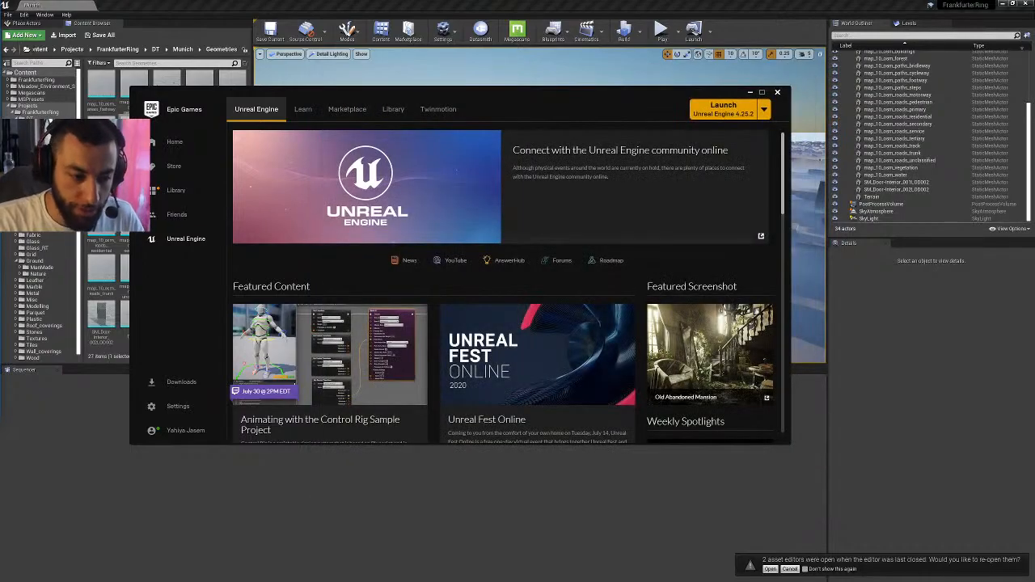
pyautogui.moveTo(532, 87)
pyautogui.mouseDown()
pyautogui.moveTo(495, 64)
pyautogui.moveTo(519, 85)
pyautogui.mouseUp()
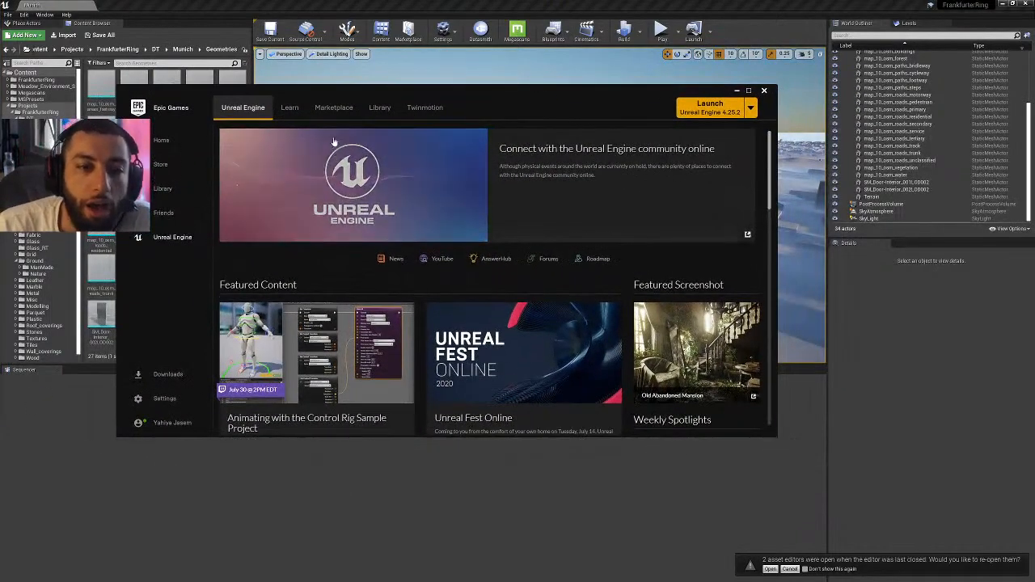
# - Look through the Epic Games Launcher's home news, store offers and list of owned games
pyautogui.click(168, 146)
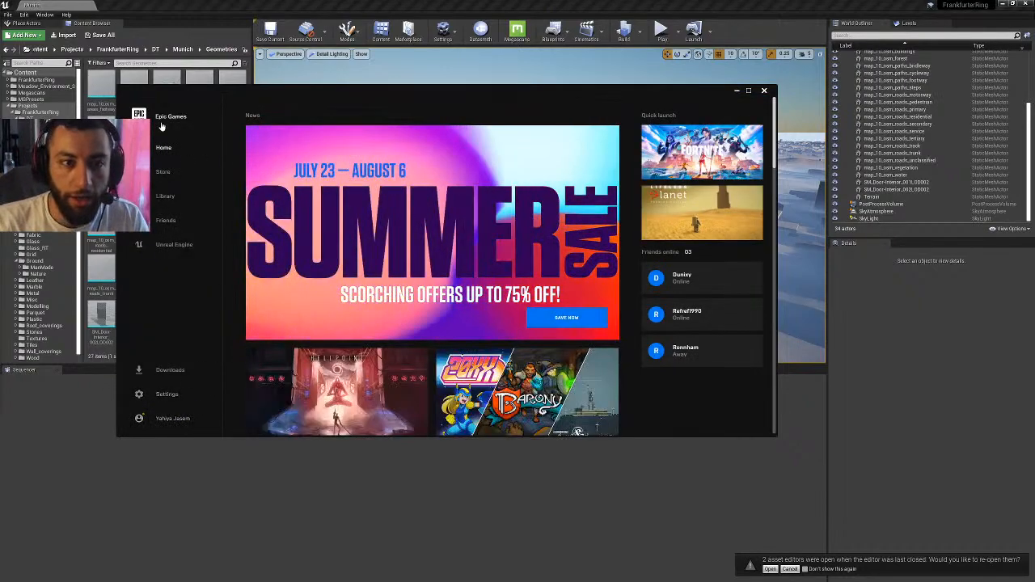
pyautogui.scroll(-1, 433, 164)
pyautogui.scroll(-10, 433, 164)
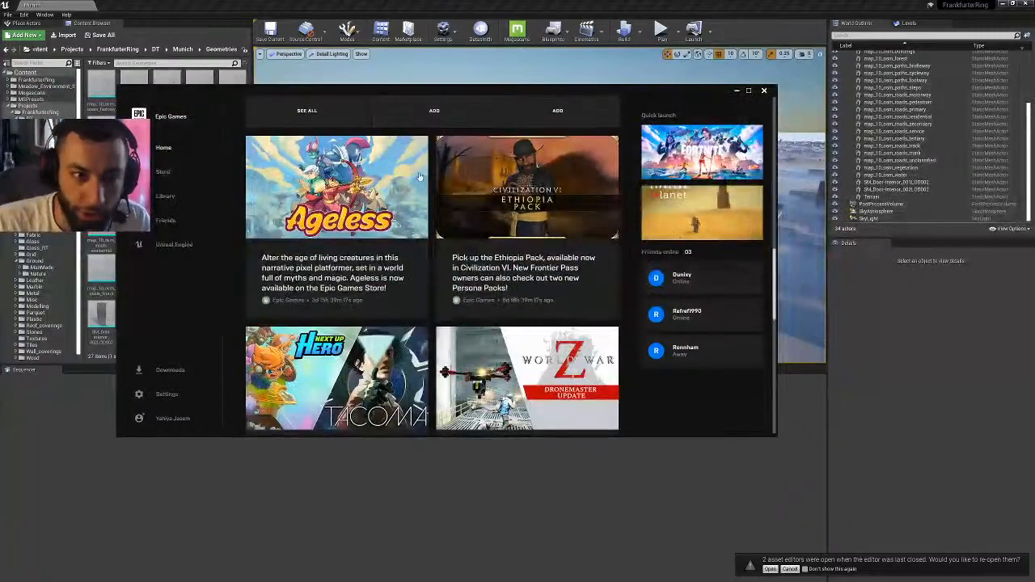
pyautogui.click(173, 165)
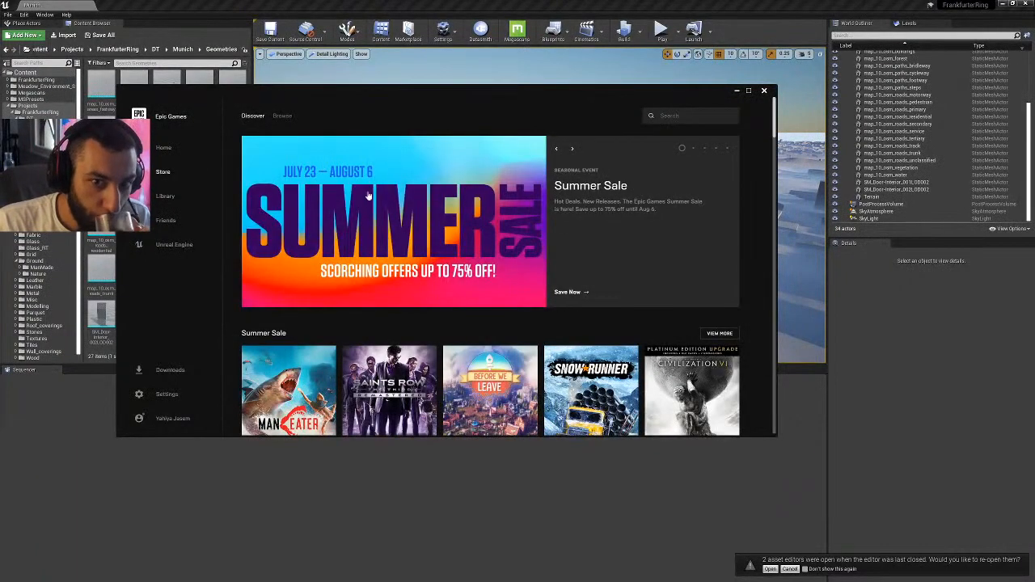
pyautogui.scroll(-2, 368, 197)
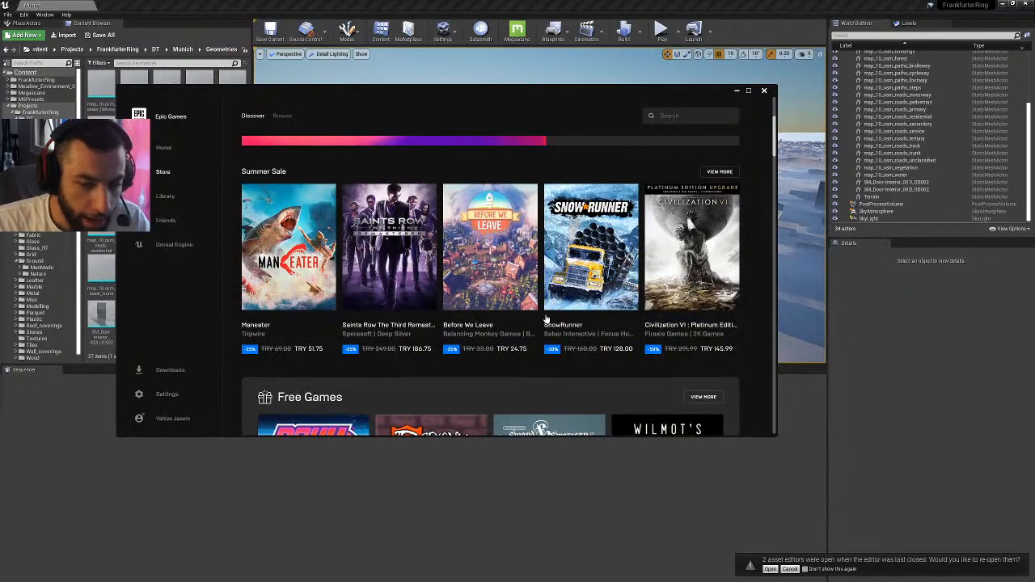
pyautogui.scroll(-5, 546, 317)
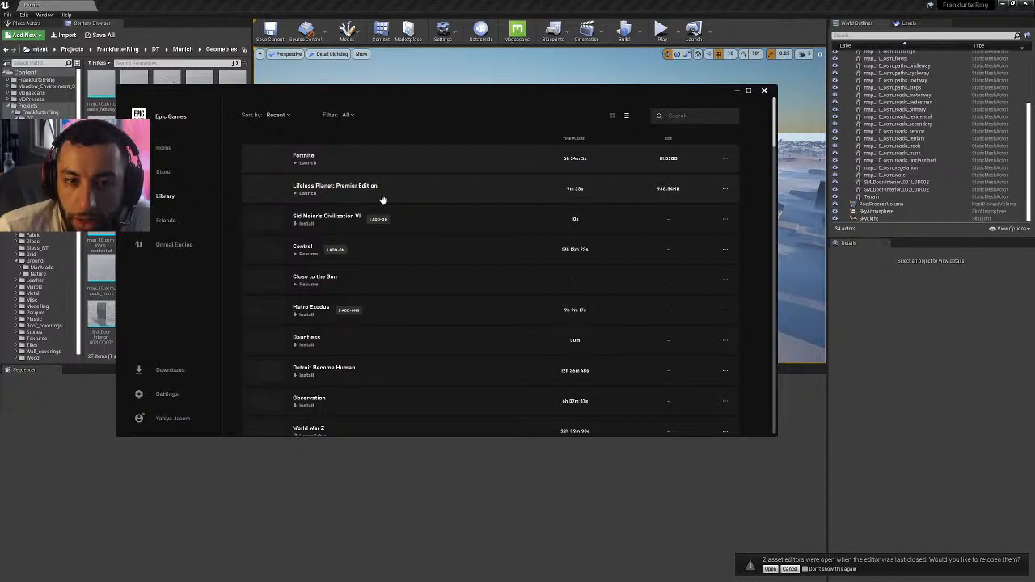
pyautogui.scroll(-15, 382, 198)
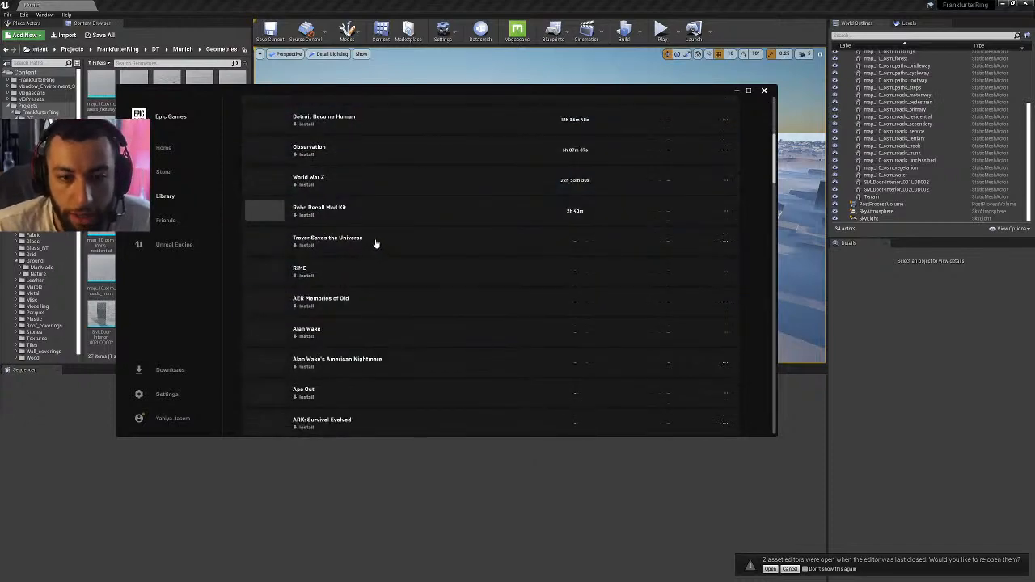
pyautogui.scroll(-3, 327, 207)
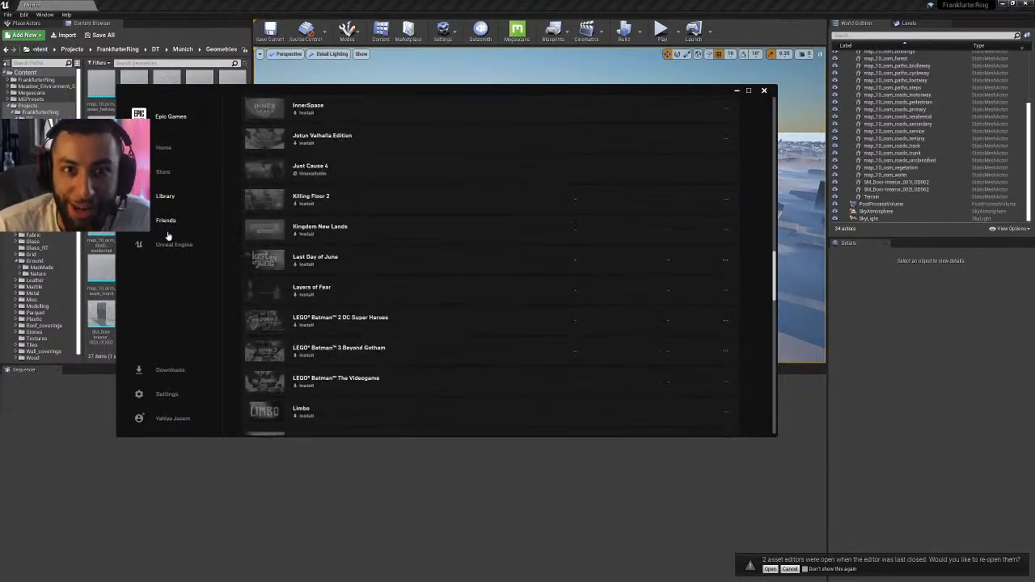
# - Open the launcher's Unreal Engine section and look over its featured content, news, blog posts and community resources
pyautogui.click(165, 247)
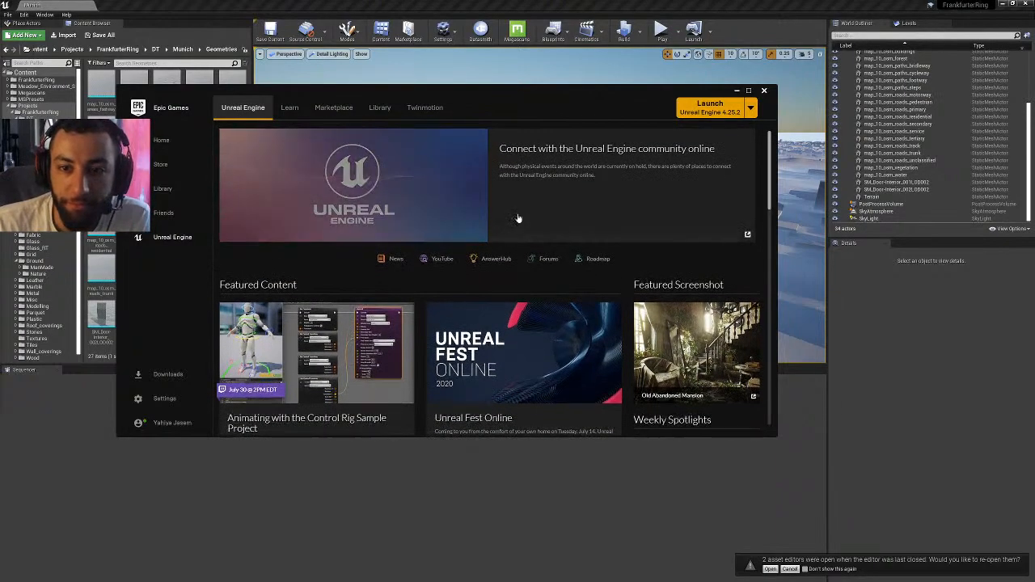
pyautogui.scroll(-3, 393, 219)
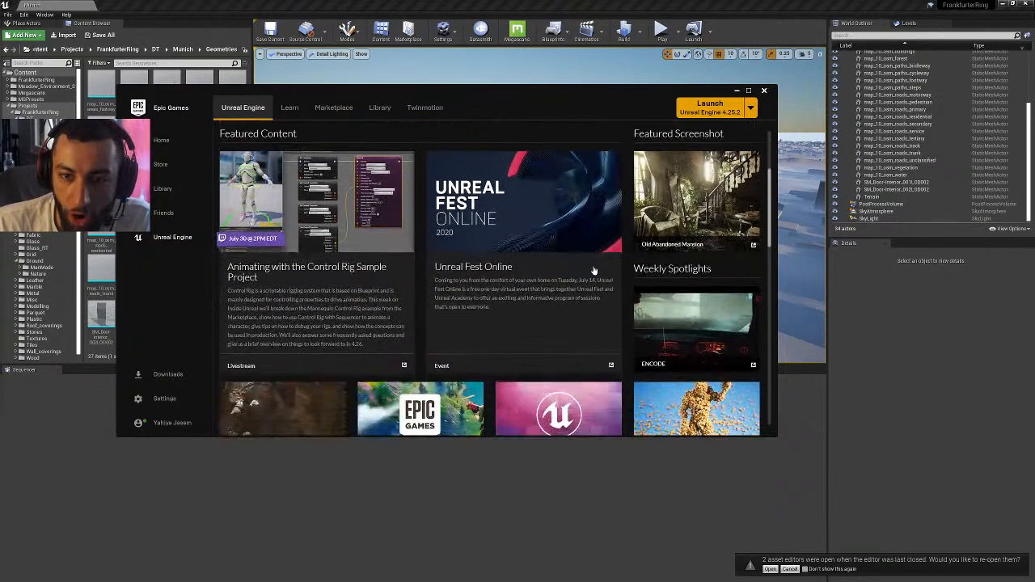
pyautogui.scroll(-7, 593, 271)
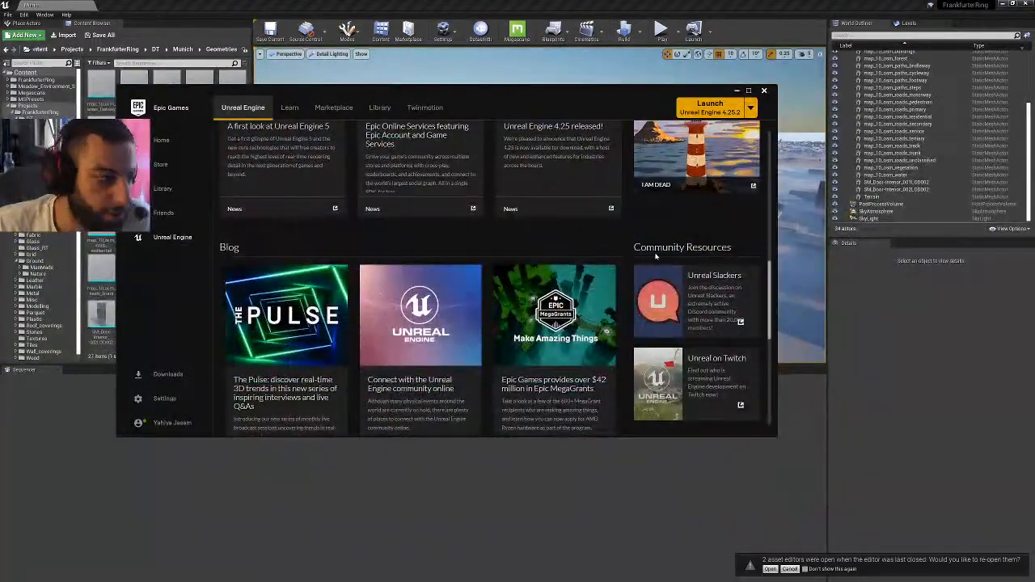
pyautogui.scroll(-2, 656, 257)
pyautogui.scroll(-3, 448, 238)
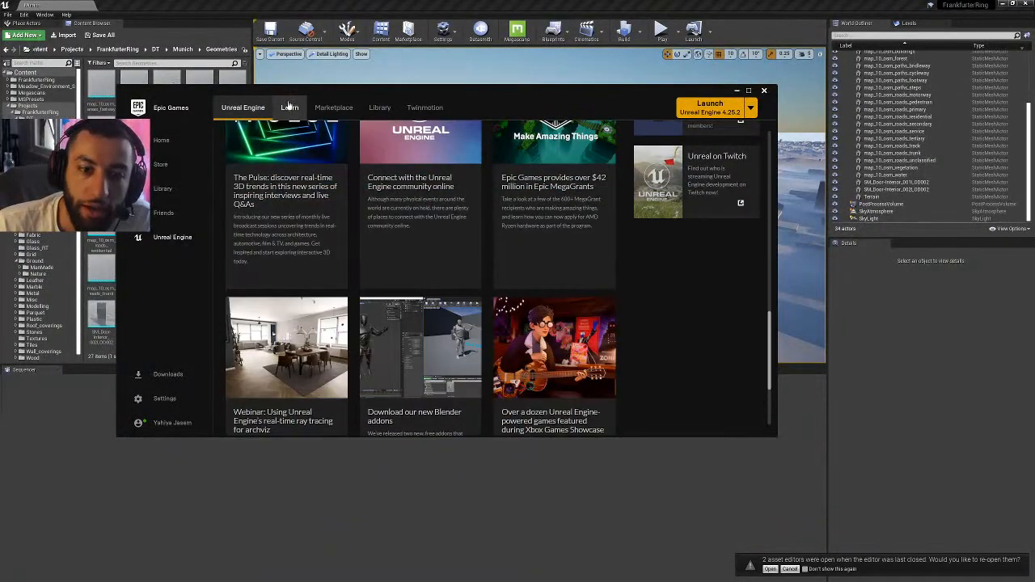
pyautogui.scroll(2, 617, 241)
pyautogui.scroll(8, 493, 254)
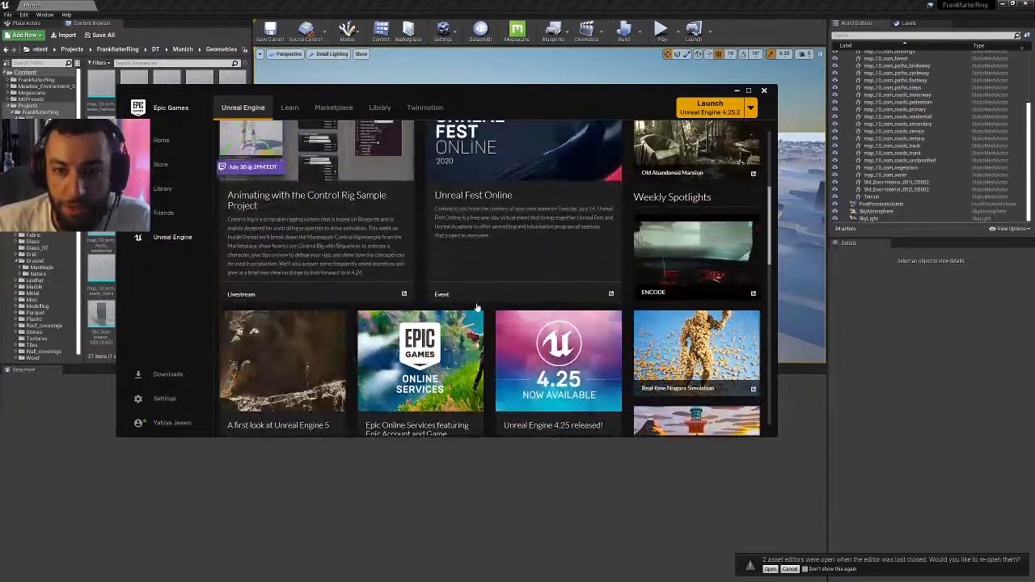
pyautogui.scroll(1, 513, 330)
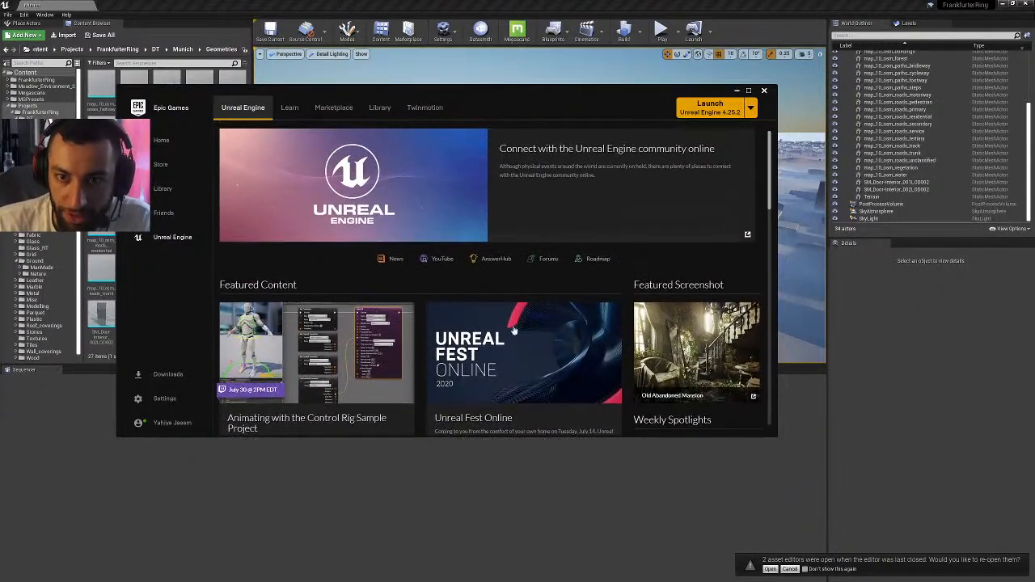
# - Open the Unreal Engine Learn page and browse its quick starts and sample projects
pyautogui.click(289, 109)
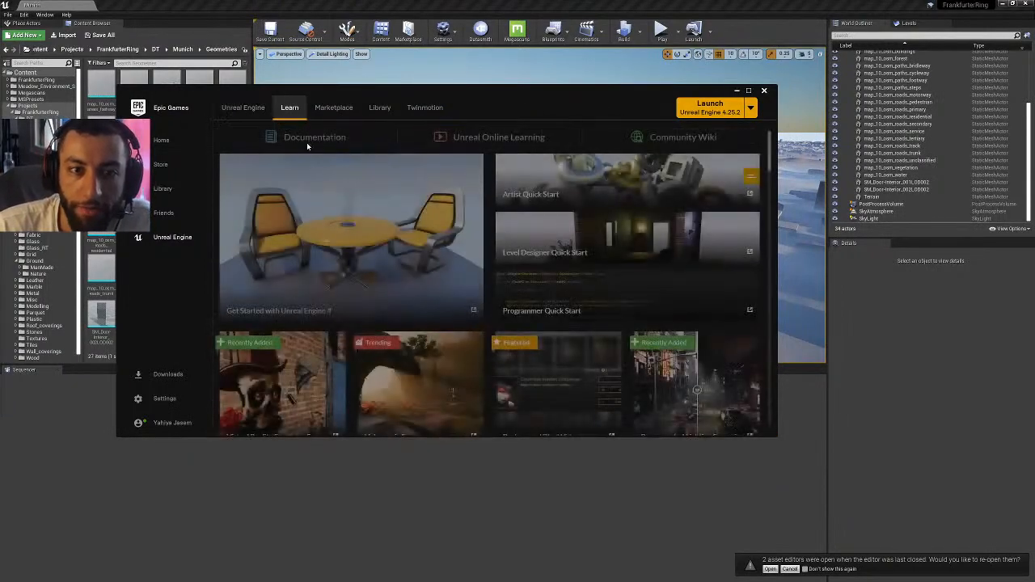
pyautogui.scroll(-3, 384, 202)
pyautogui.scroll(-5, 384, 202)
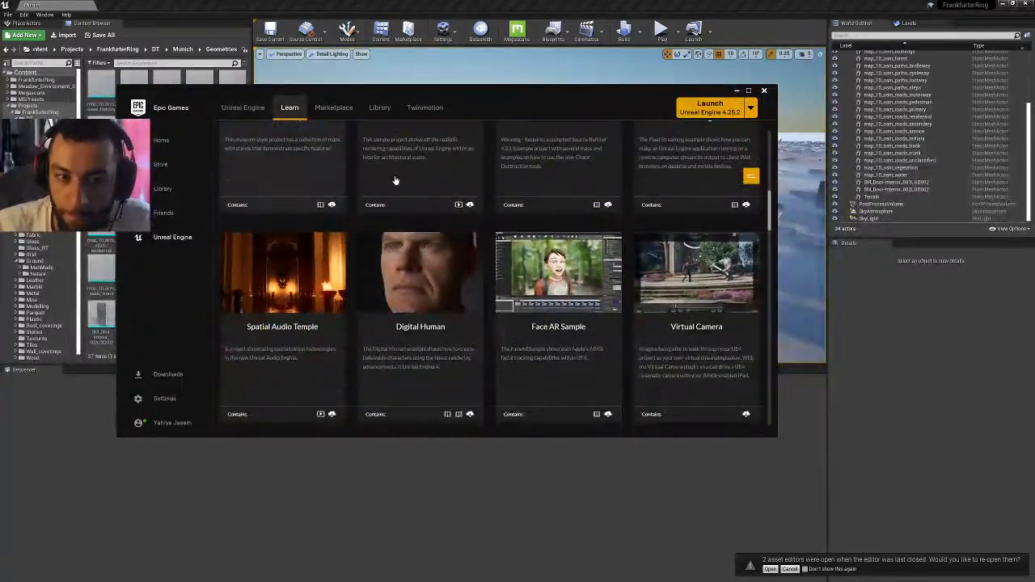
pyautogui.scroll(-2, 466, 217)
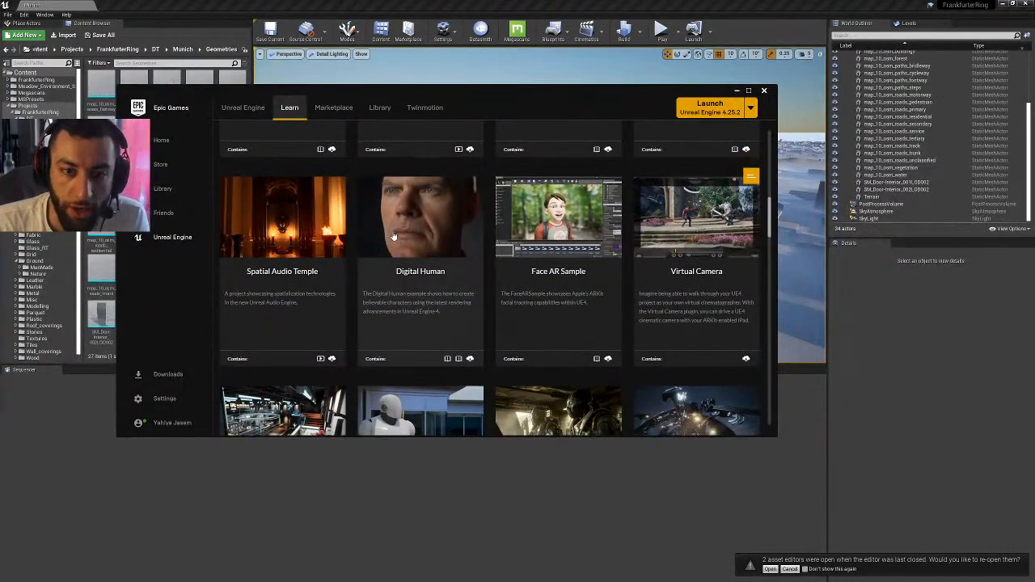
pyautogui.scroll(-5, 420, 227)
pyautogui.scroll(-2, 380, 193)
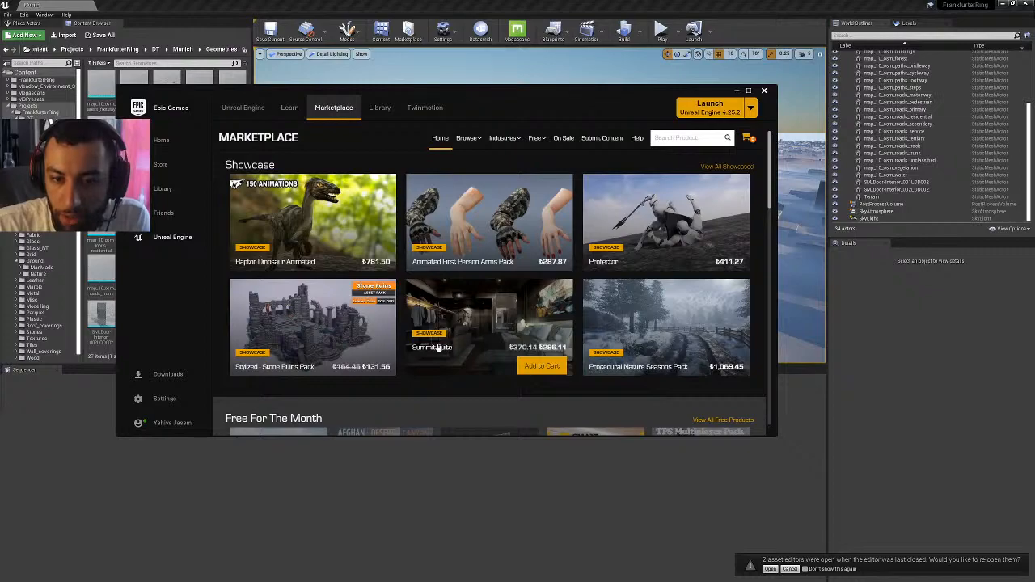
# - Browse the Unreal Engine Marketplace, covering the showcased, free-for-the-month, discounted and newly released products
pyautogui.scroll(-1, 463, 317)
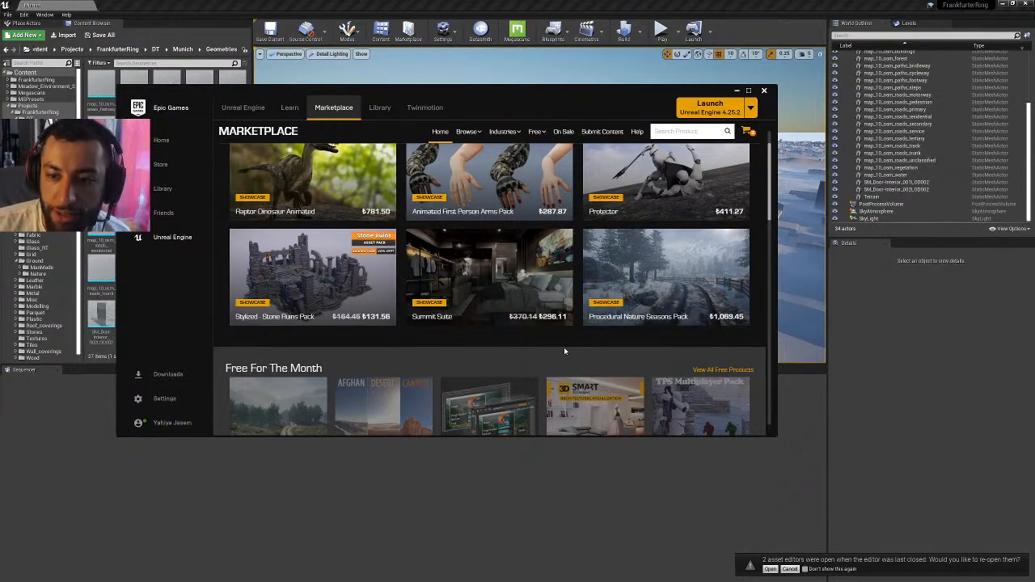
pyautogui.scroll(-4, 690, 282)
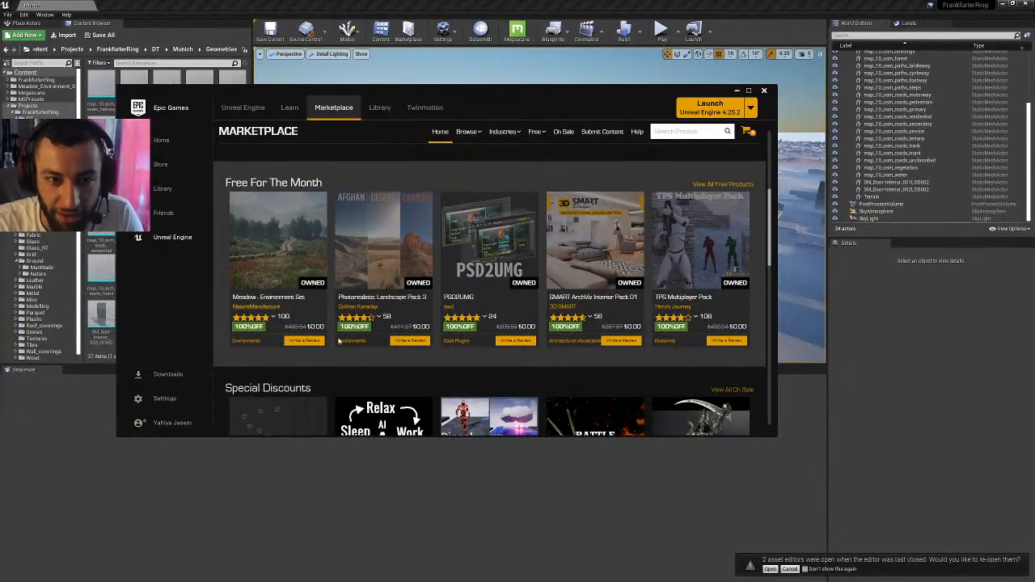
pyautogui.scroll(1, 339, 341)
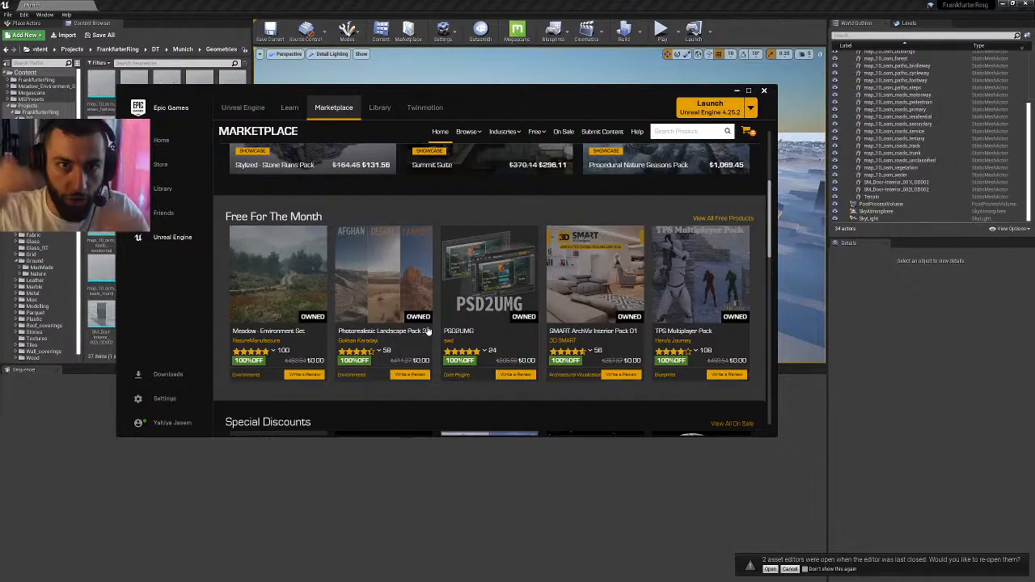
pyautogui.scroll(-1, 493, 210)
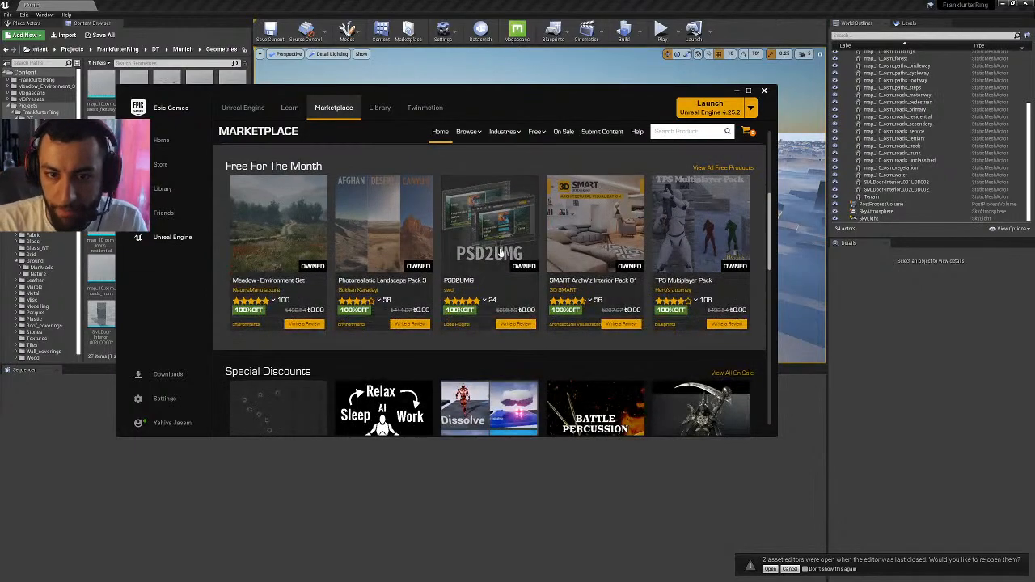
pyautogui.scroll(-5, 430, 187)
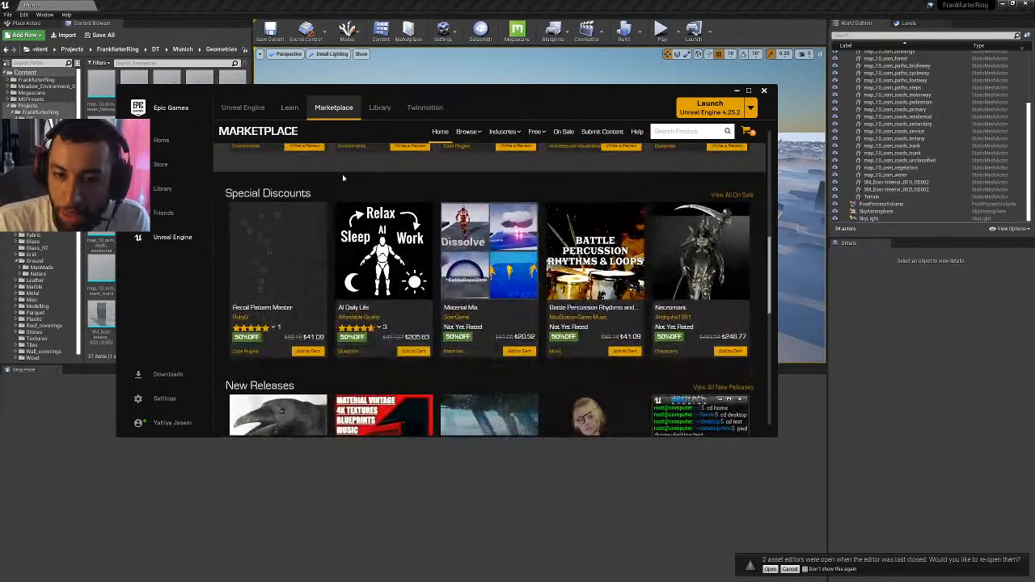
pyautogui.scroll(-2, 485, 162)
pyautogui.moveTo(540, 132)
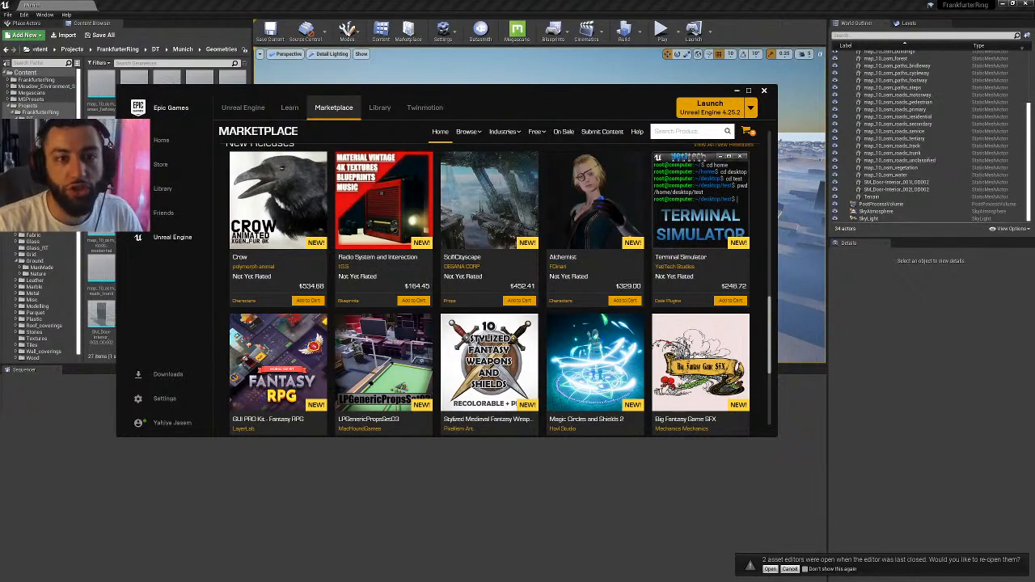
# - Open the Unreal Engine Library with its engine versions and search My Projects for 123
pyautogui.click(380, 108)
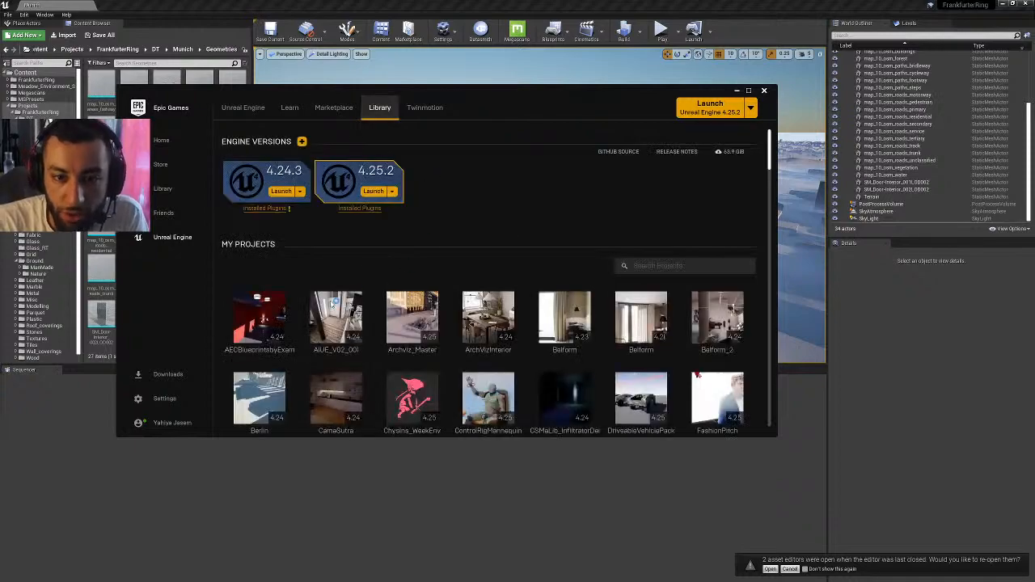
pyautogui.scroll(-1, 671, 233)
pyautogui.click(671, 239)
pyautogui.write('1')
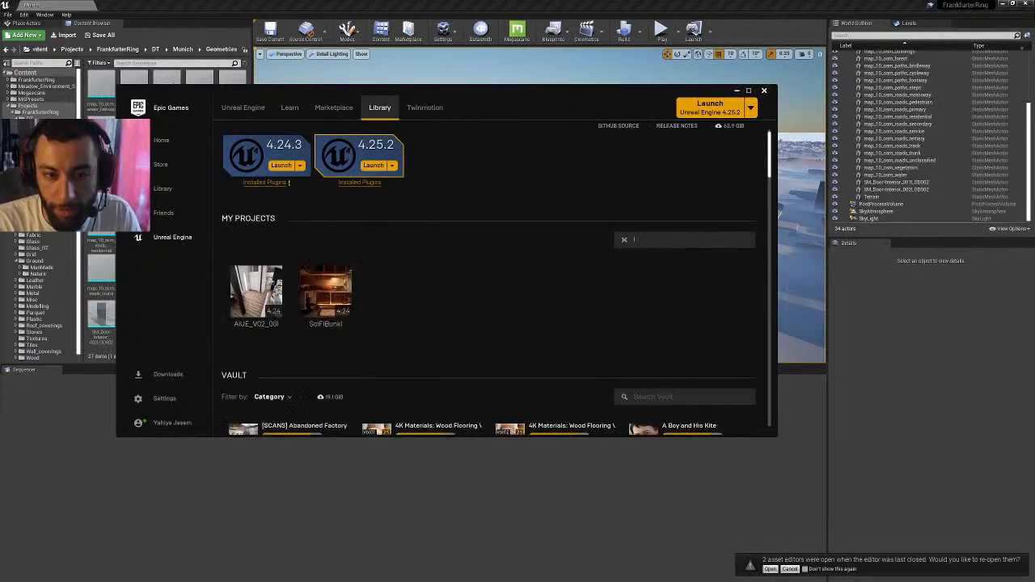
pyautogui.write('23')
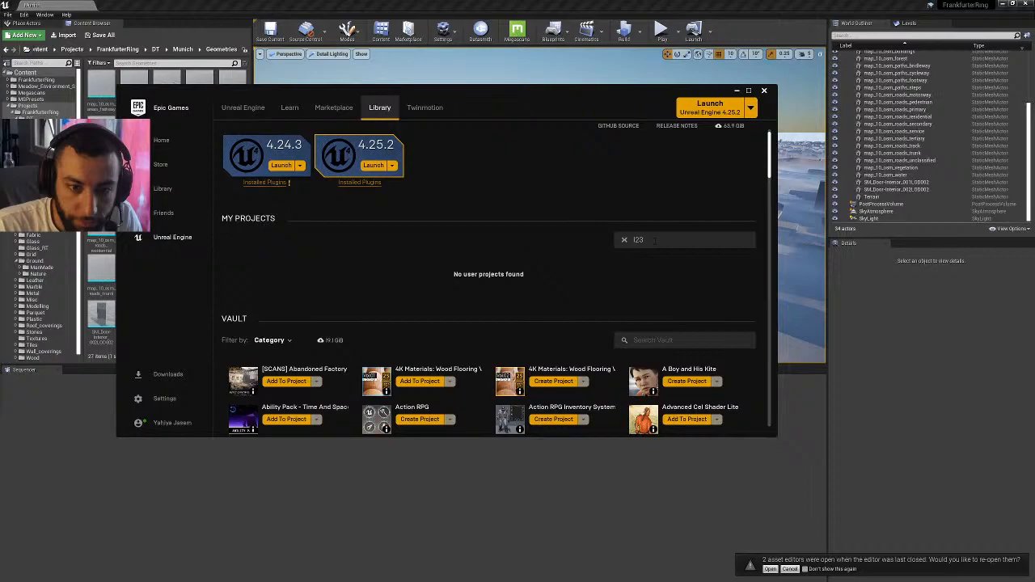
# - Look through the owned assets and sample projects in the Vault
pyautogui.scroll(-2, 307, 222)
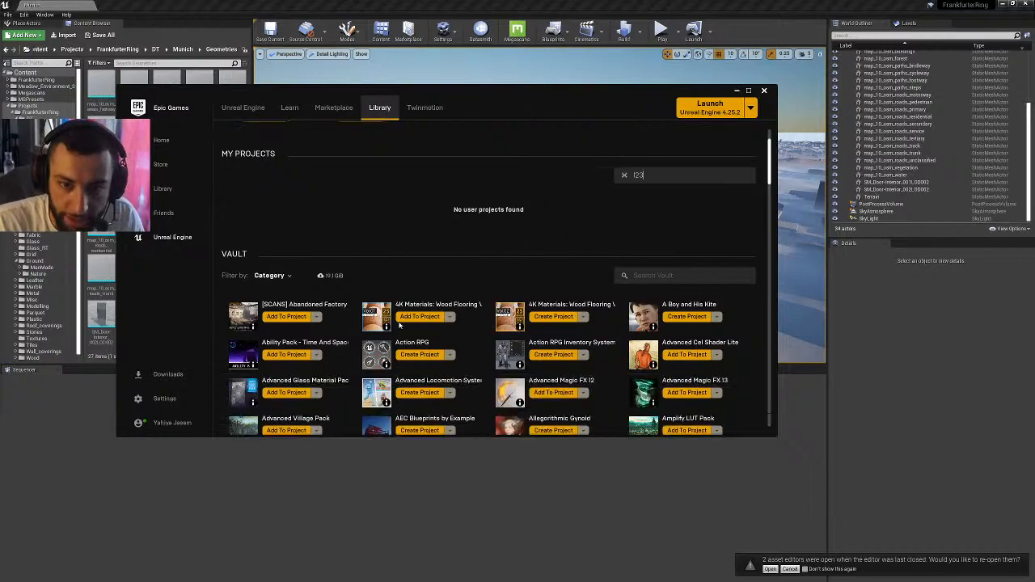
pyautogui.scroll(-10, 399, 325)
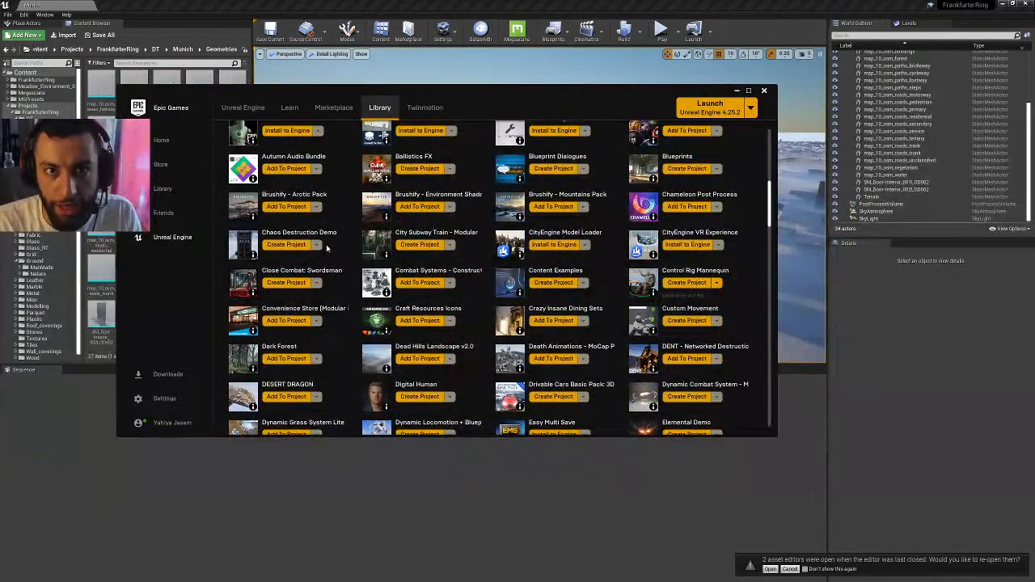
pyautogui.scroll(-7, 327, 248)
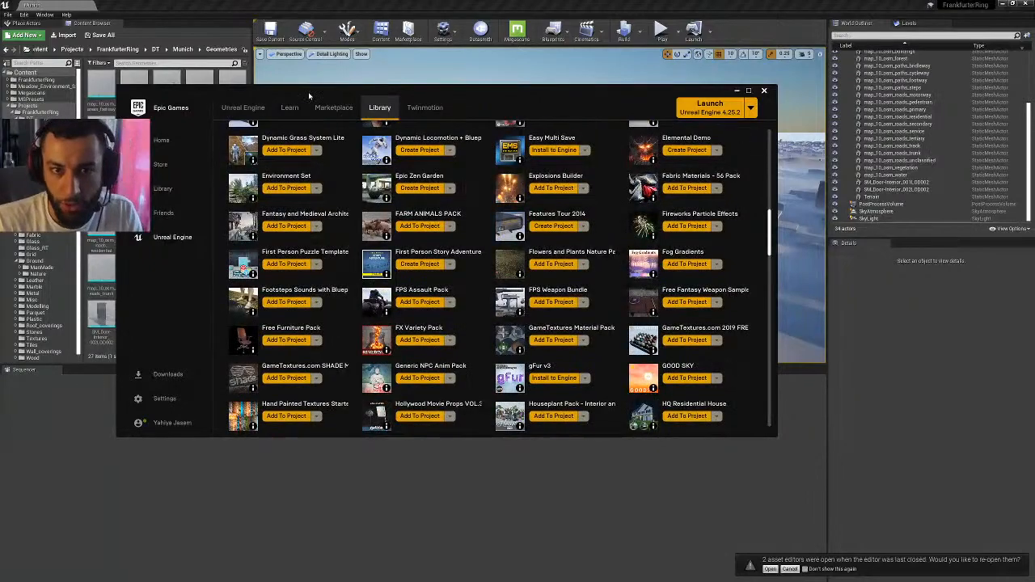
pyautogui.scroll(-2, 484, 254)
pyautogui.scroll(15, 467, 245)
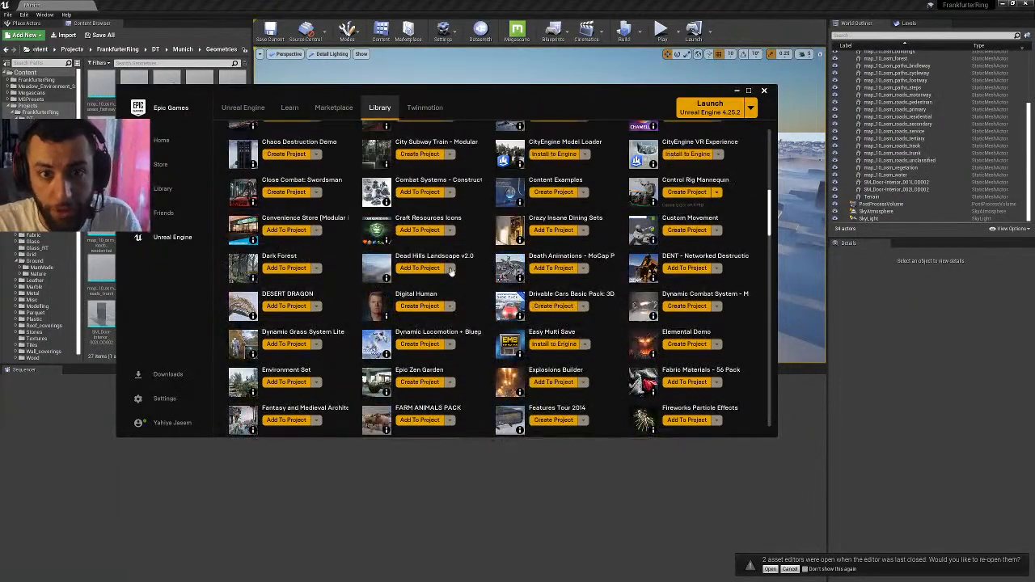
# - Open the Twinmotion page in the launcher and read its product overview
pyautogui.click(424, 108)
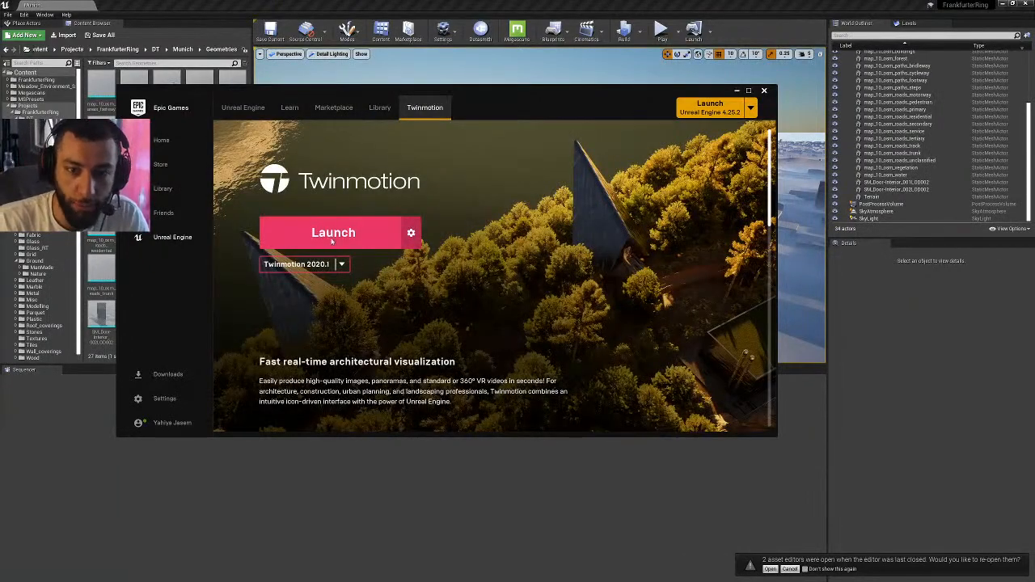
pyautogui.scroll(-1, 348, 263)
pyautogui.scroll(1, 388, 303)
pyautogui.scroll(-3, 465, 210)
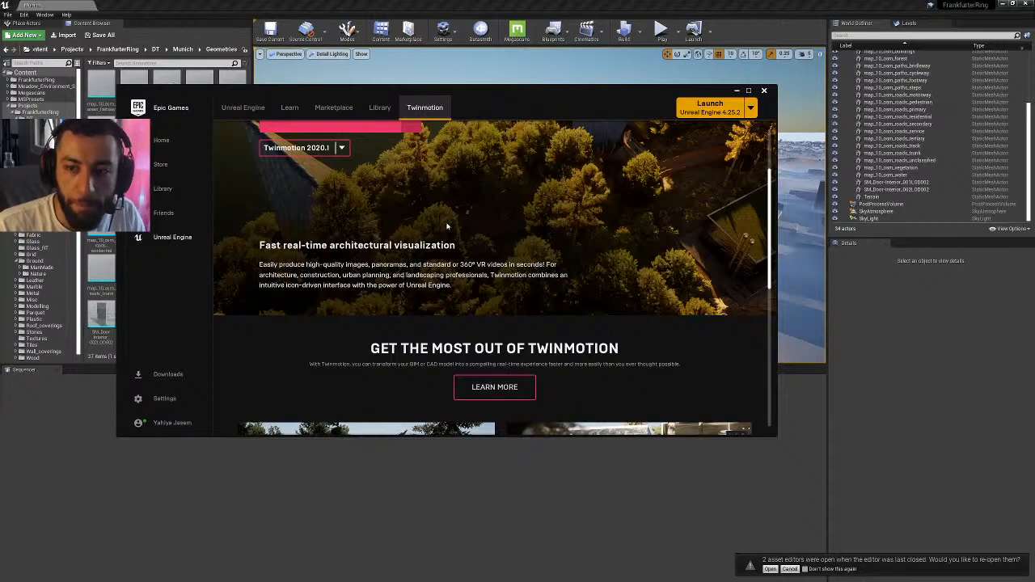
# - Return to the Unreal Engine Library and look through the owned assets in the Vault
pyautogui.scroll(3, 447, 226)
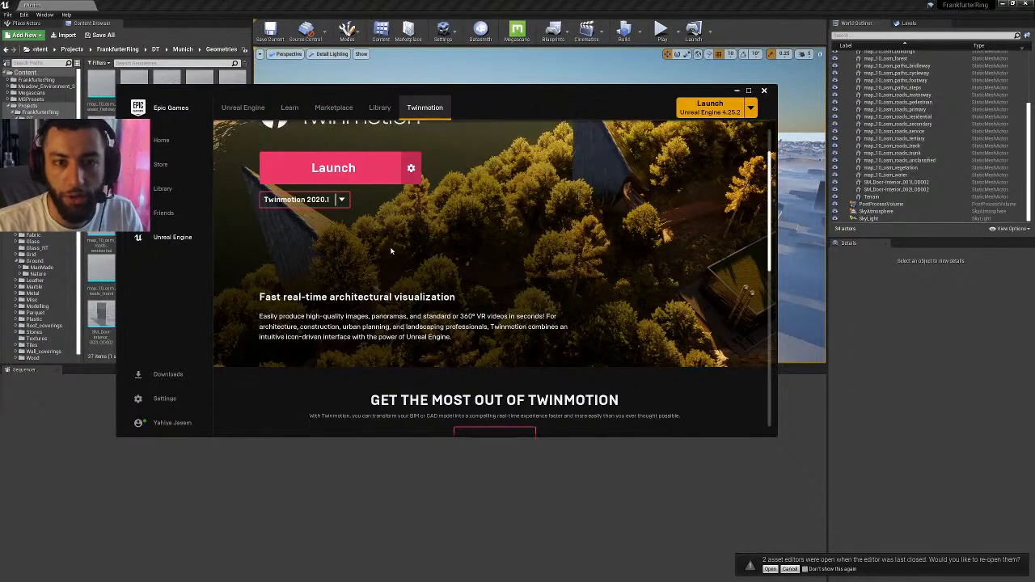
pyautogui.click(380, 108)
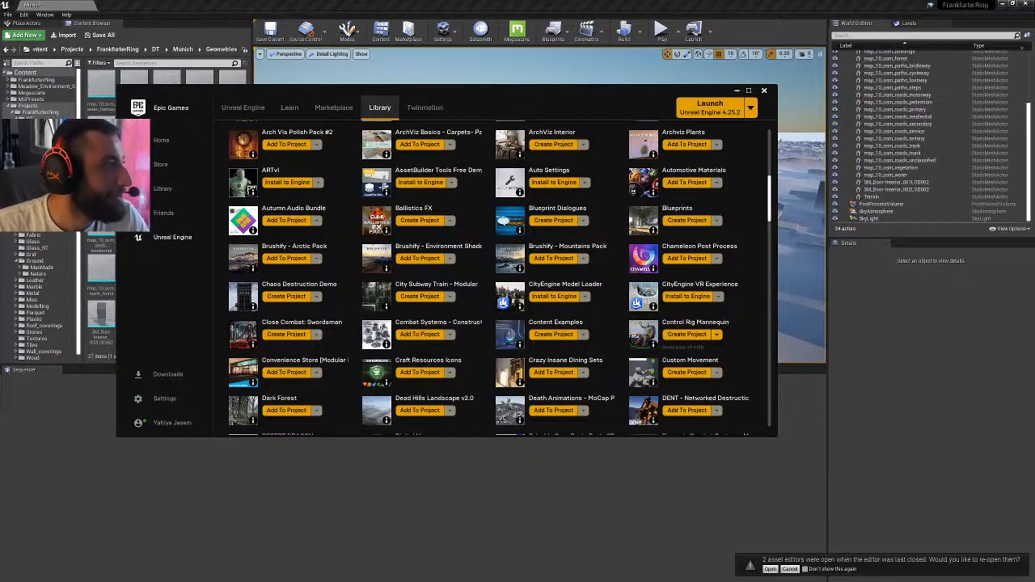
pyautogui.scroll(-5, 437, 220)
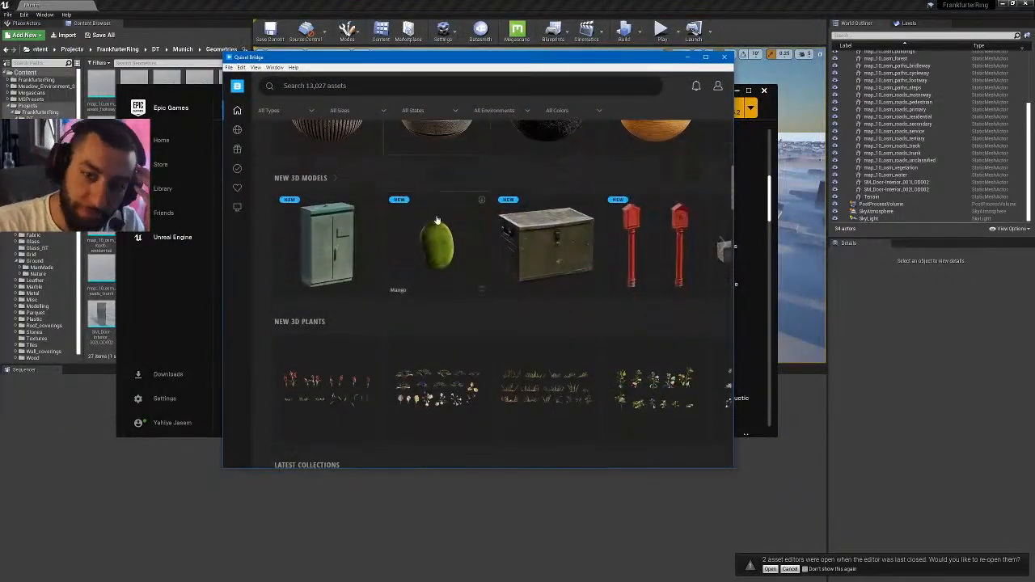
# - Switch to Quixel Bridge, browse its home page, and show the 3D Assets categories in a maximized window
pyautogui.scroll(-10, 474, 226)
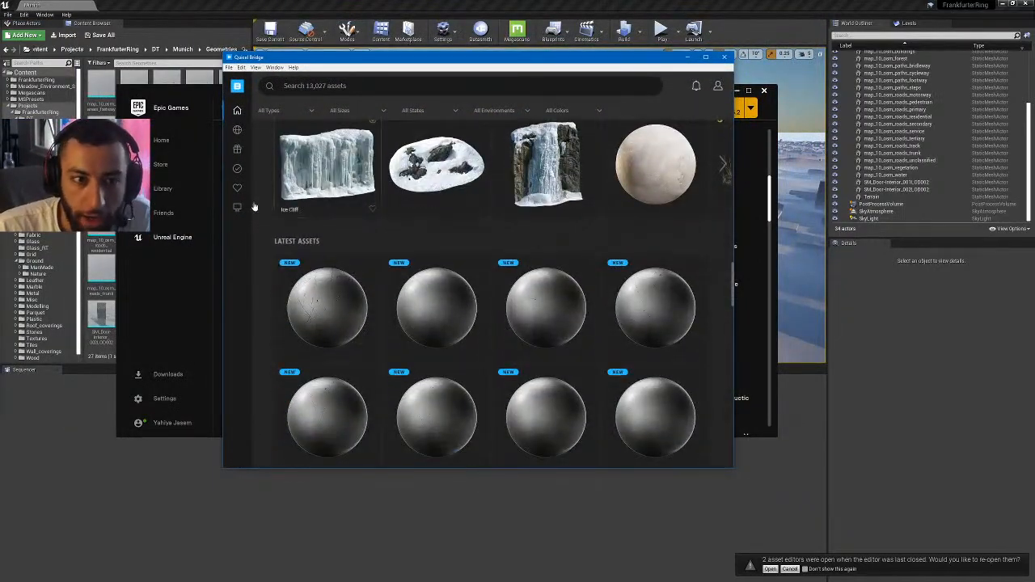
pyautogui.moveTo(252, 138)
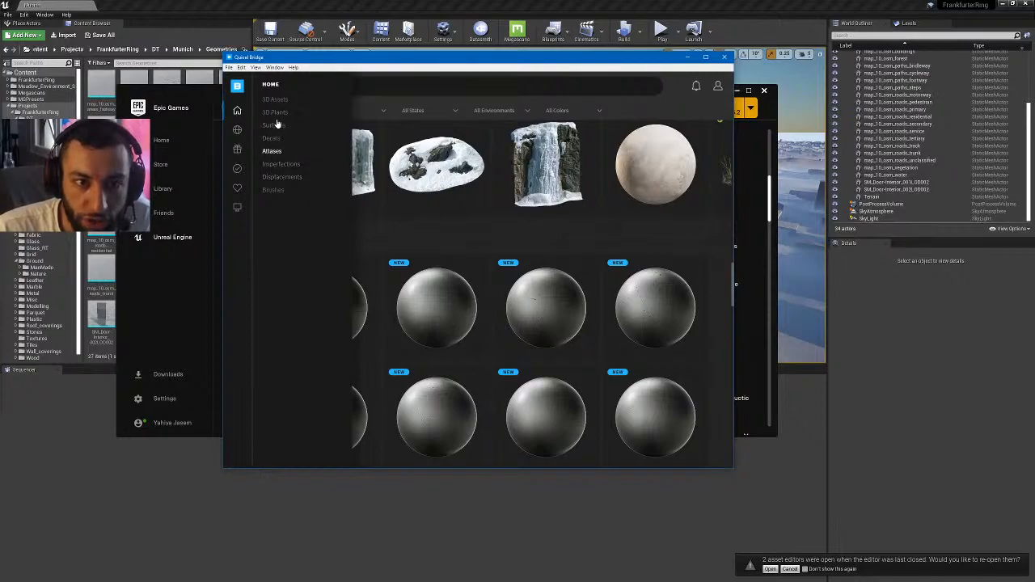
pyautogui.click(278, 105)
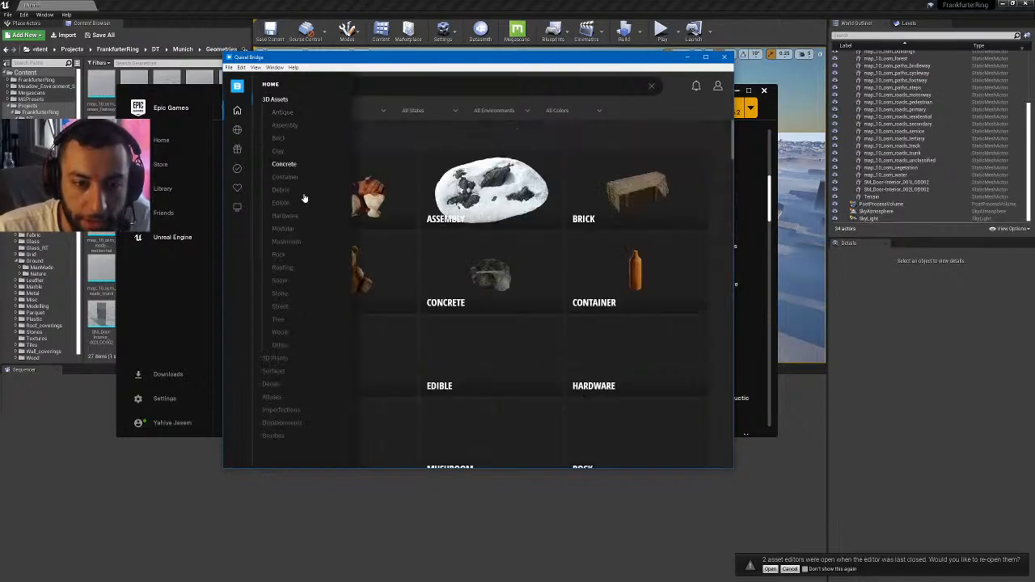
pyautogui.doubleClick(476, 58)
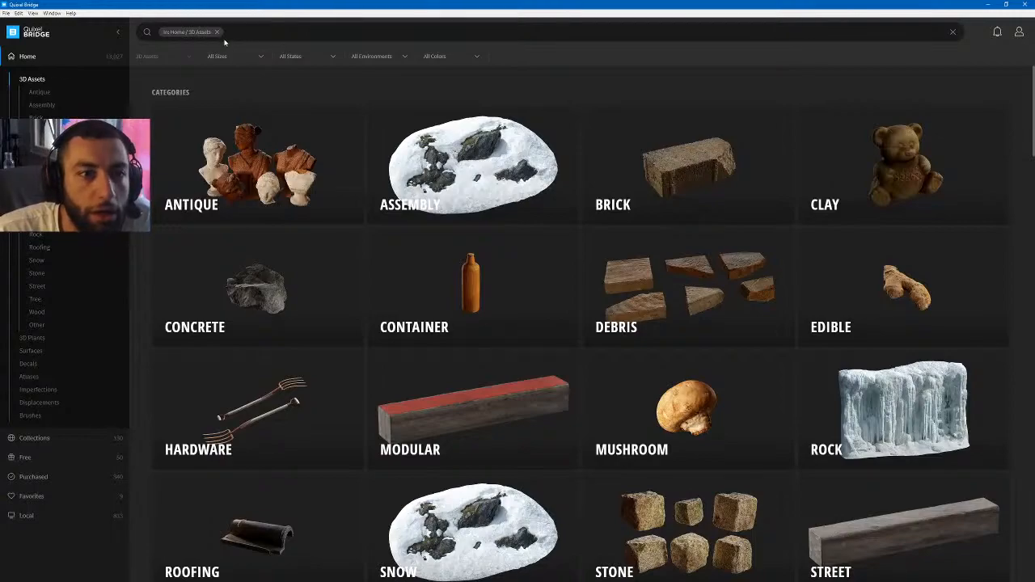
# - Clear the 3D Assets filter and browse the full Megascans catalogue of surfaces, models, plants and collections, then restore the smaller window
pyautogui.click(216, 31)
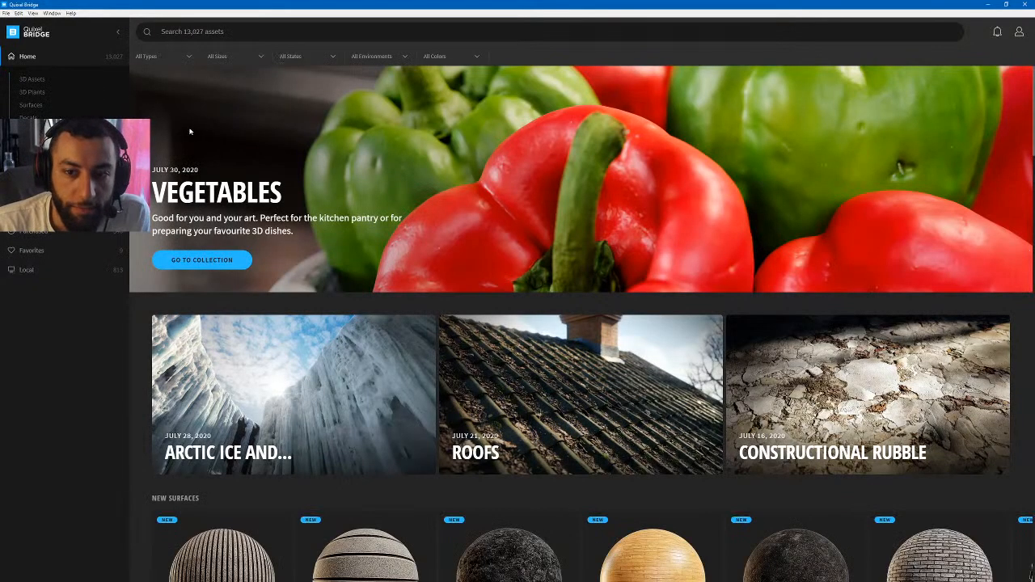
pyautogui.scroll(-2, 296, 138)
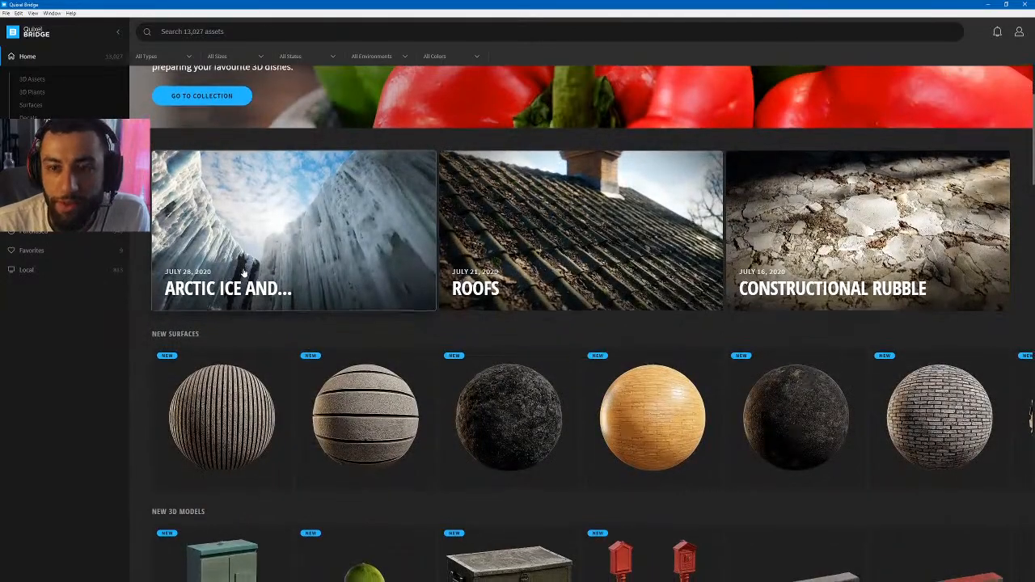
pyautogui.scroll(-5, 364, 267)
pyautogui.scroll(-7, 502, 293)
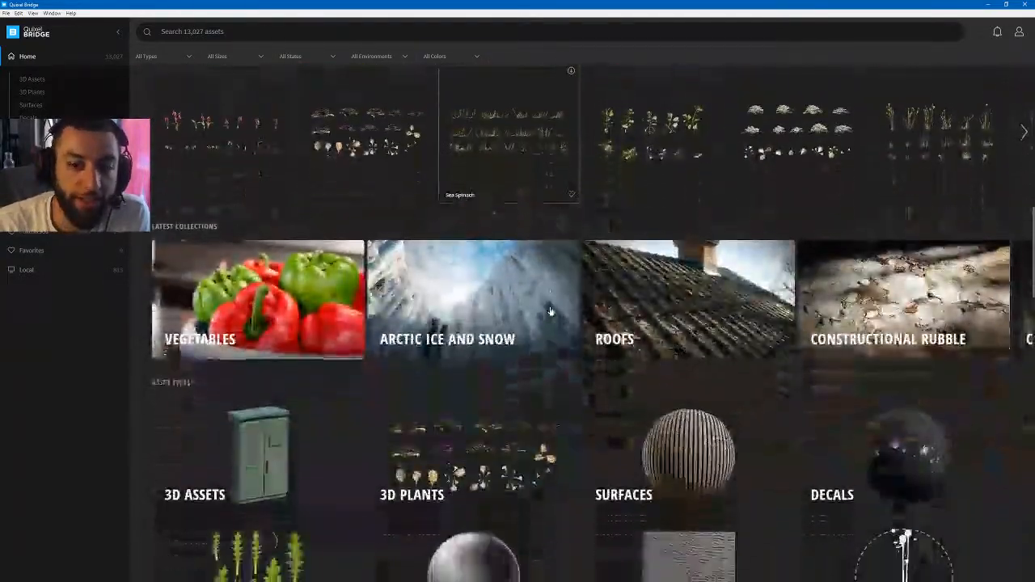
pyautogui.scroll(-9, 578, 317)
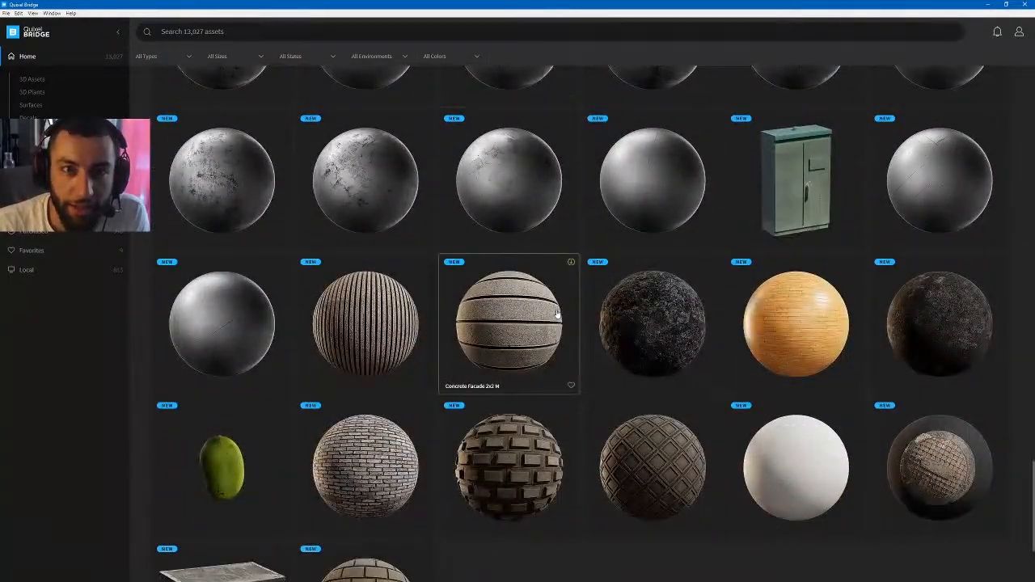
pyautogui.scroll(-8, 560, 312)
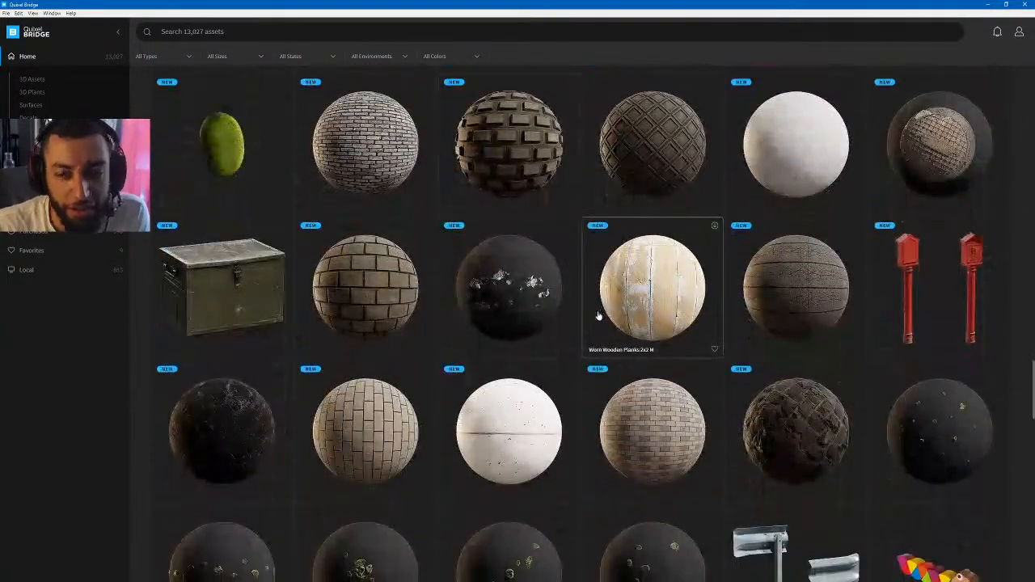
pyautogui.scroll(-6, 567, 321)
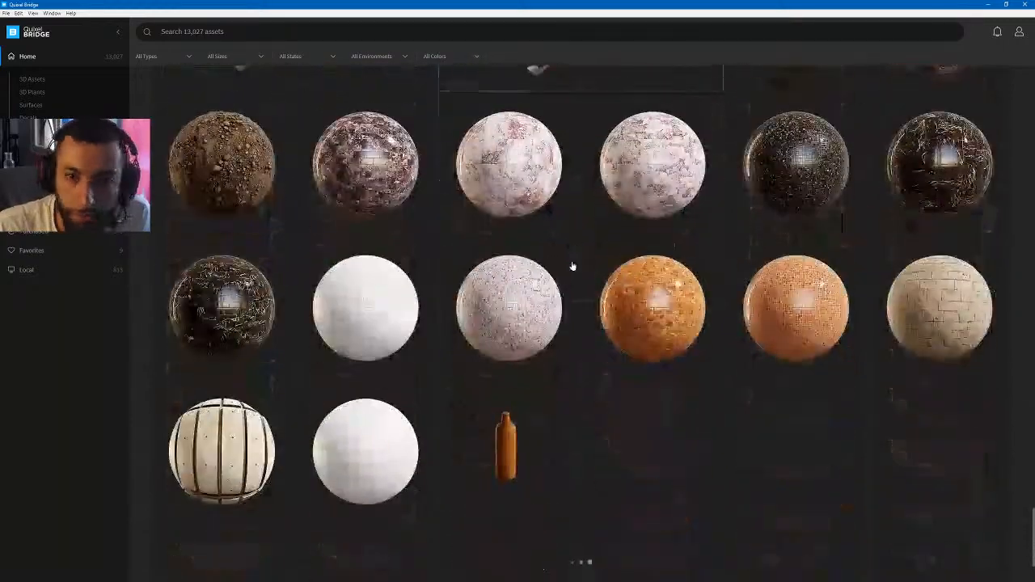
pyautogui.scroll(-10, 524, 346)
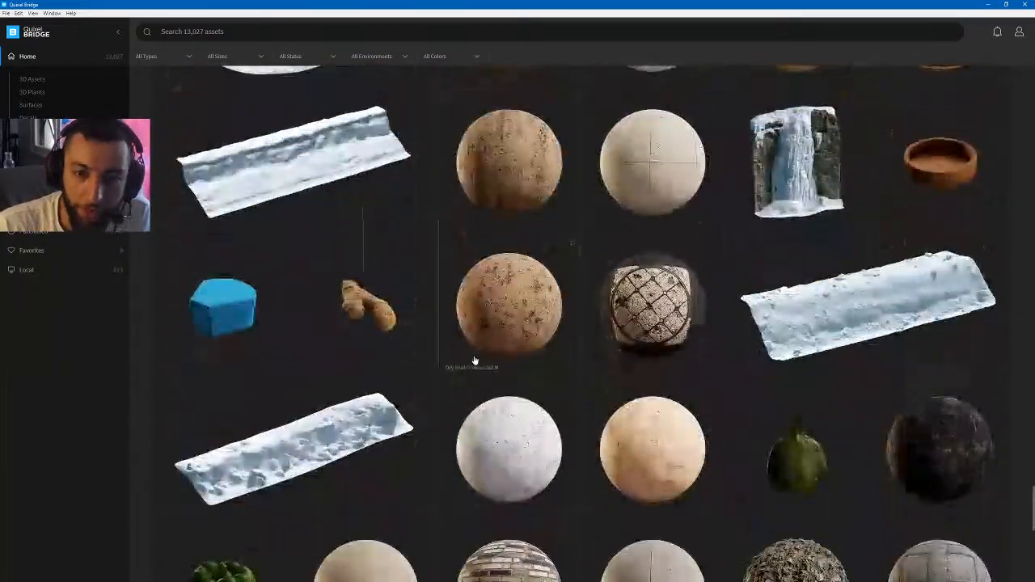
pyautogui.scroll(-6, 590, 210)
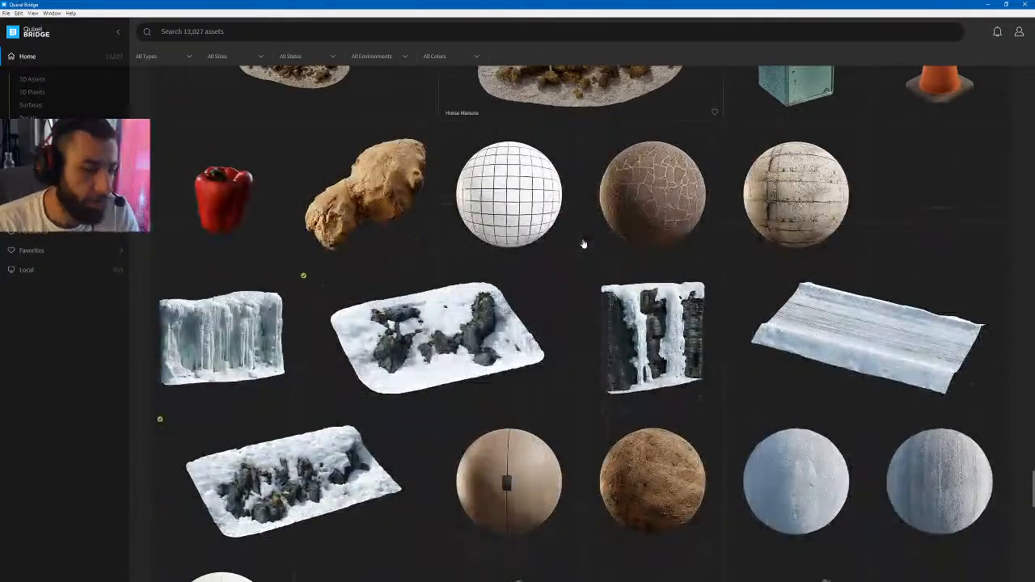
pyautogui.moveTo(595, 4); pyautogui.dragTo(556, 108)
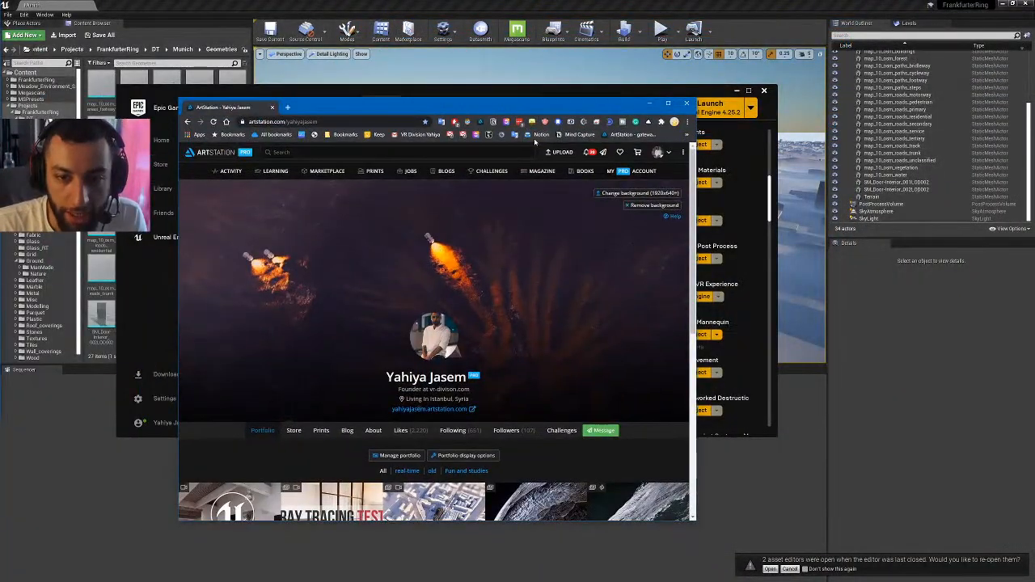
# - Switch to the ArtStation portfolio in the browser, maximize it, and look through the terrain and vehicles experiments renders
pyautogui.doubleClick(514, 99)
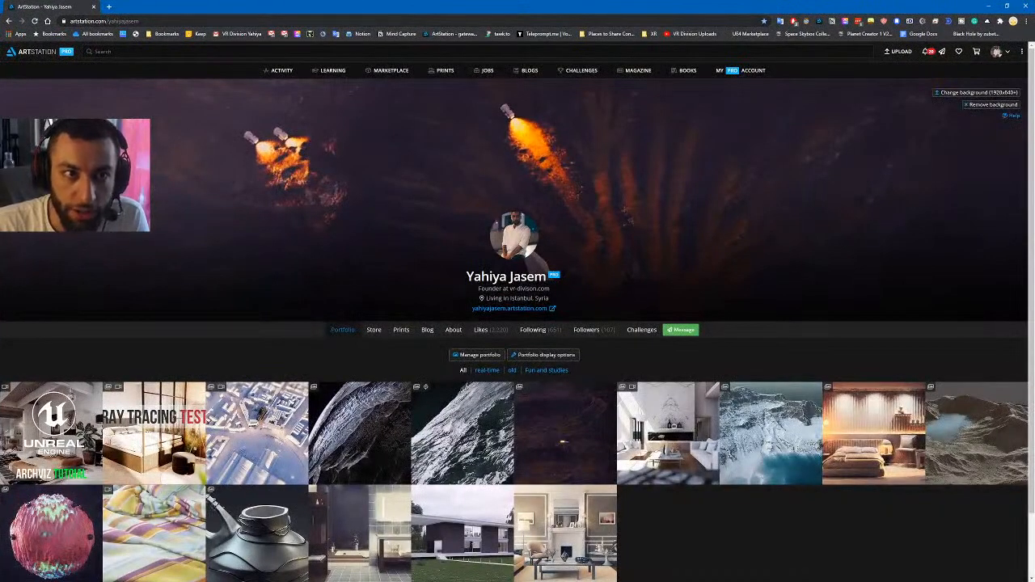
pyautogui.scroll(-1, 274, 267)
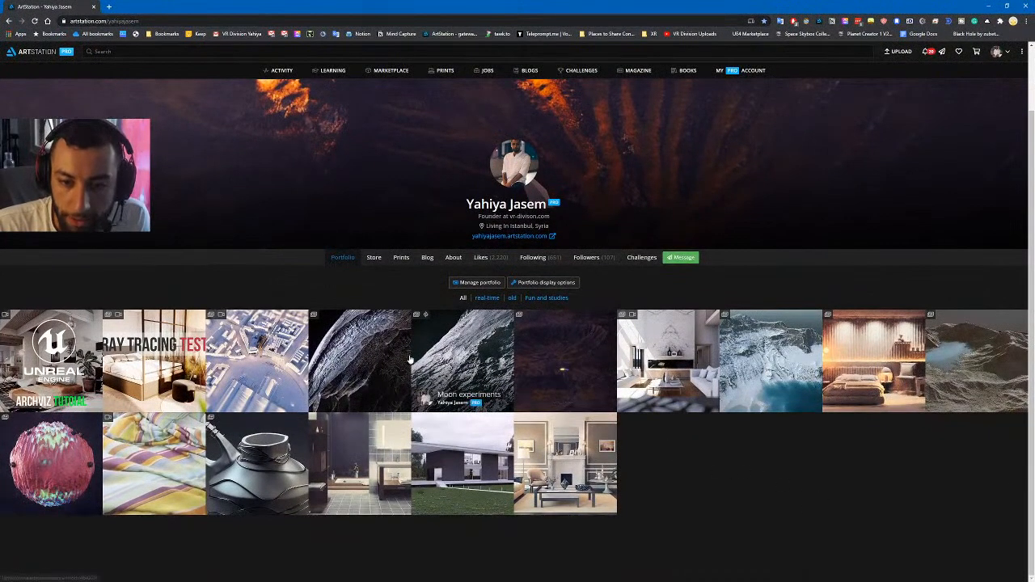
pyautogui.click(542, 356)
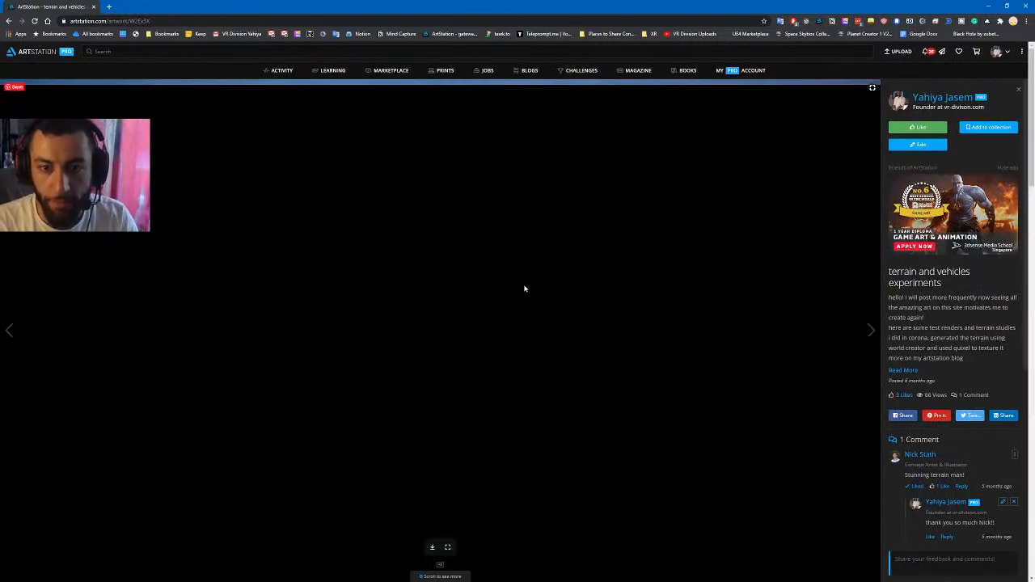
pyautogui.scroll(-1, 251, 339)
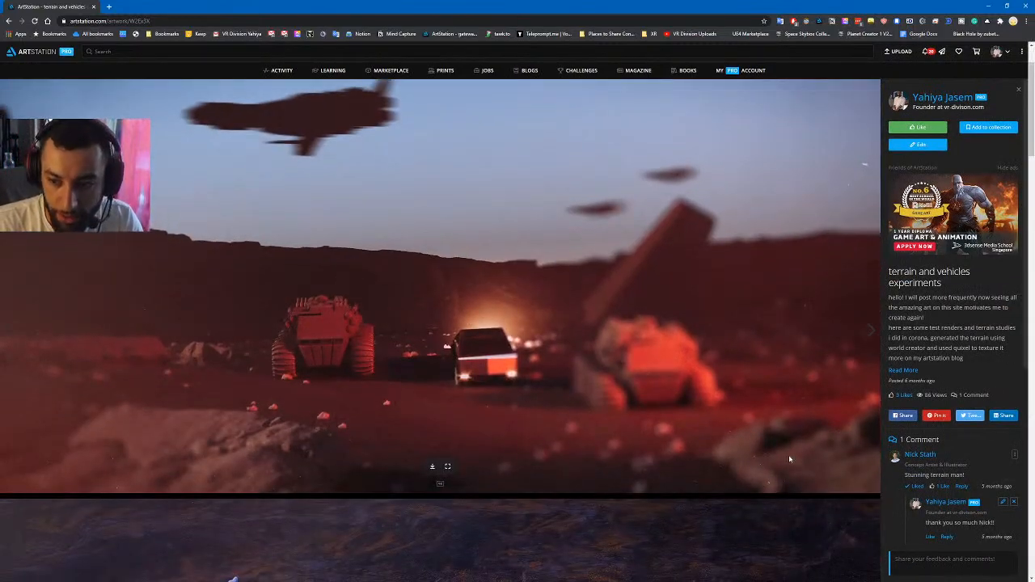
pyautogui.scroll(-1, 150, 392)
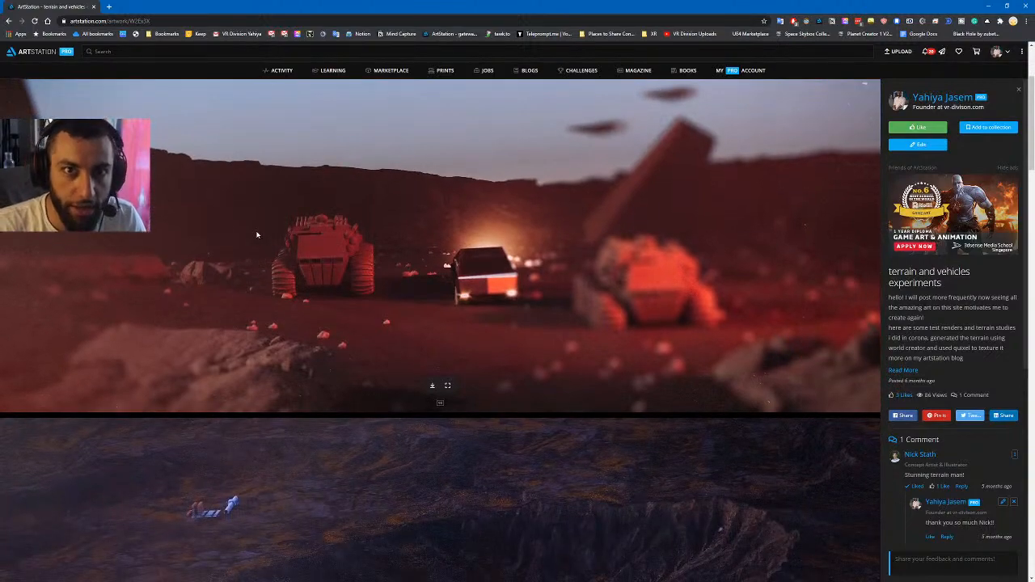
pyautogui.scroll(-5, 426, 205)
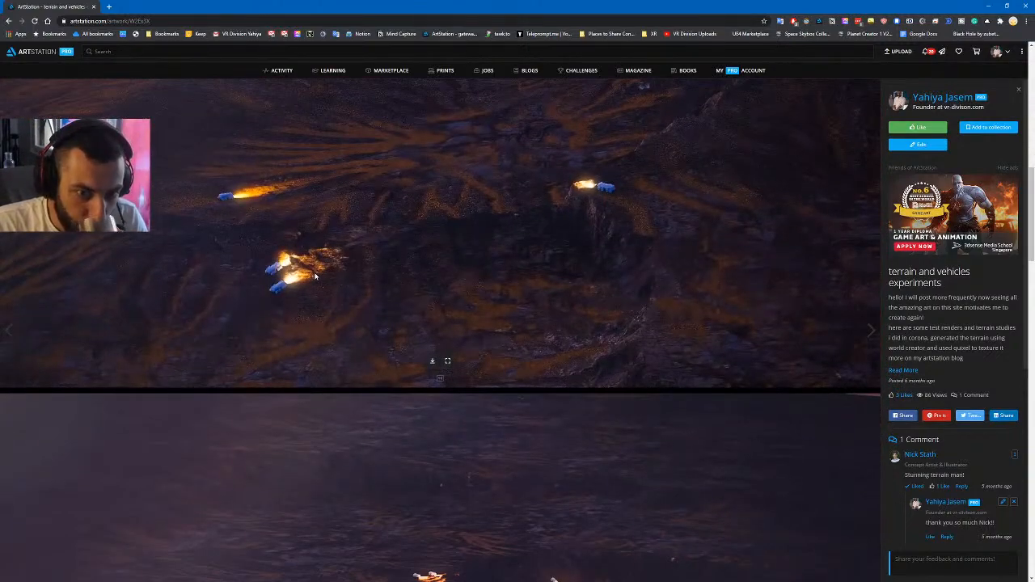
pyautogui.scroll(2, 453, 265)
pyautogui.scroll(-3, 554, 252)
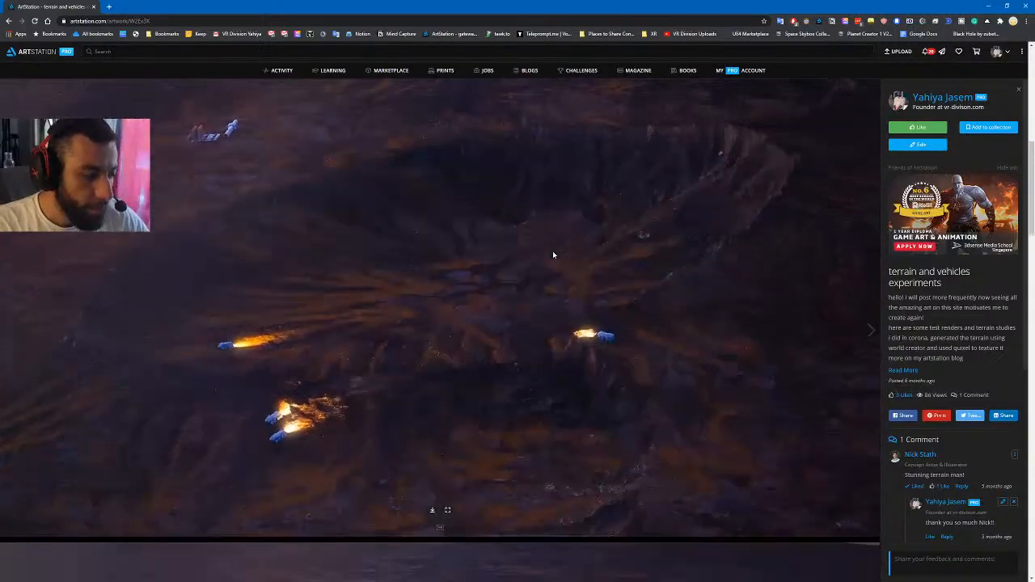
pyautogui.scroll(-3, 542, 248)
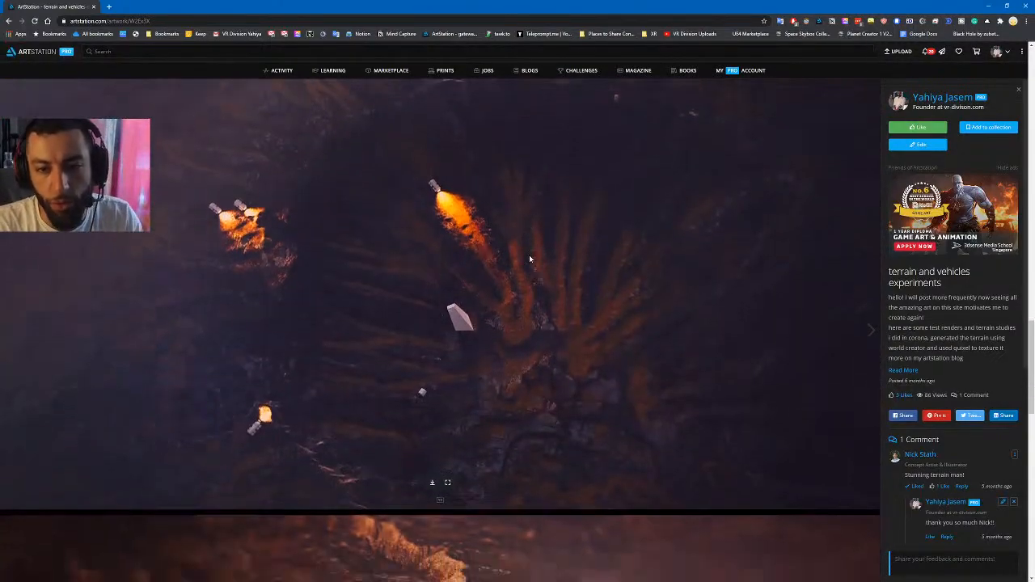
pyautogui.scroll(-5, 572, 297)
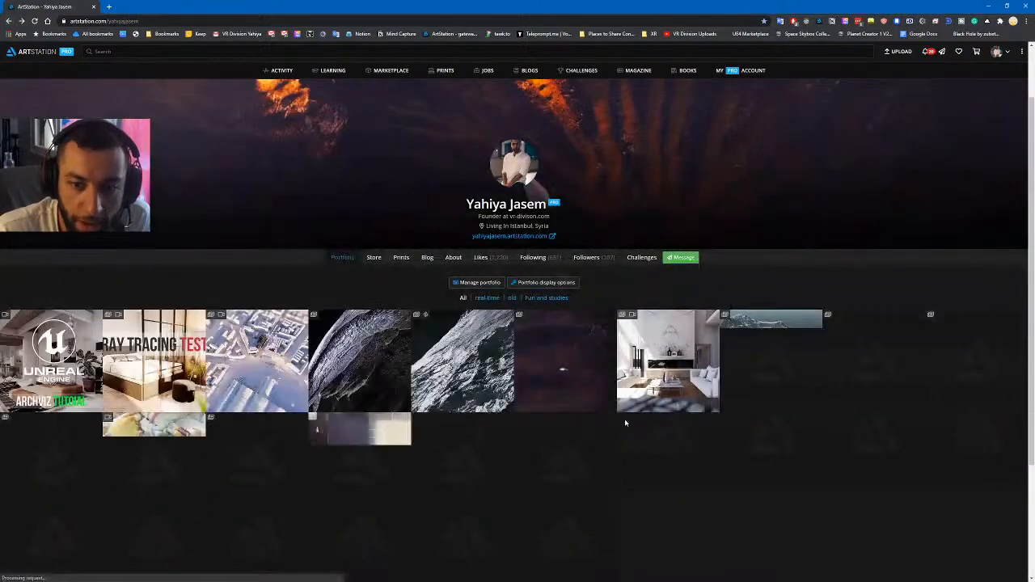
# - Open the Moon experiments artwork and watch its video from the start in full screen with sound
pyautogui.click(476, 360)
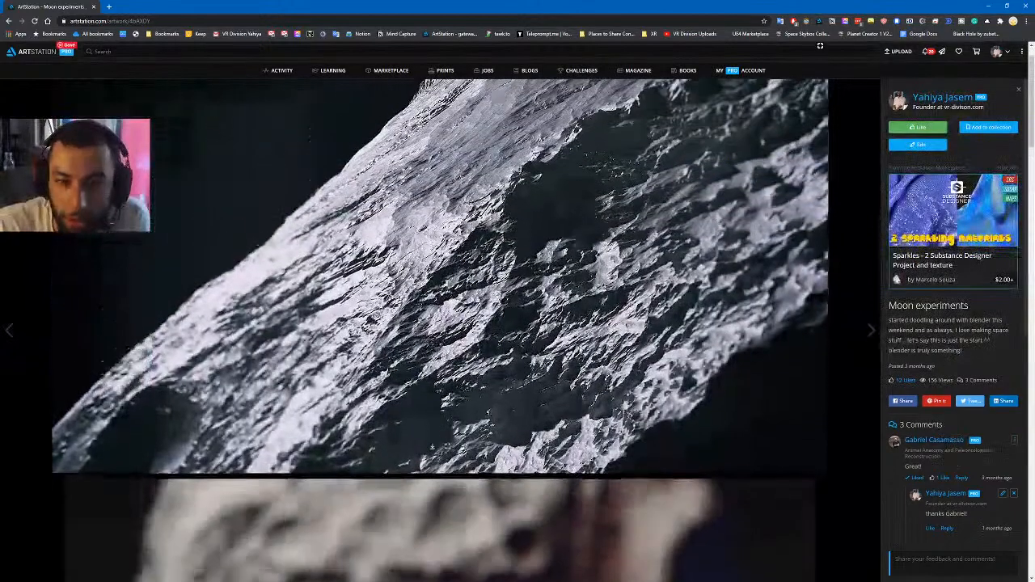
pyautogui.scroll(-2, 587, 363)
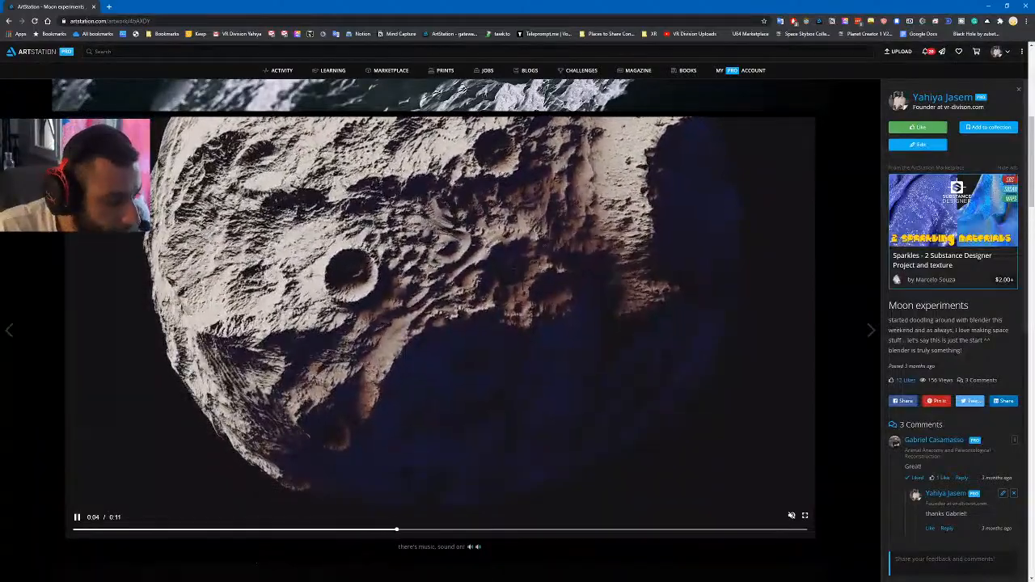
pyautogui.click(790, 516)
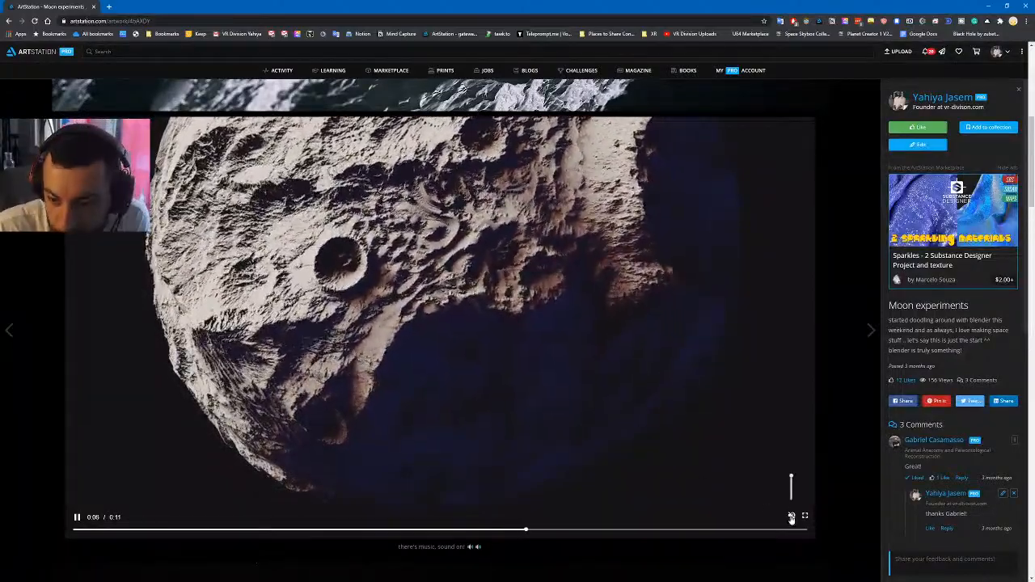
pyautogui.click(271, 521)
pyautogui.click(72, 529)
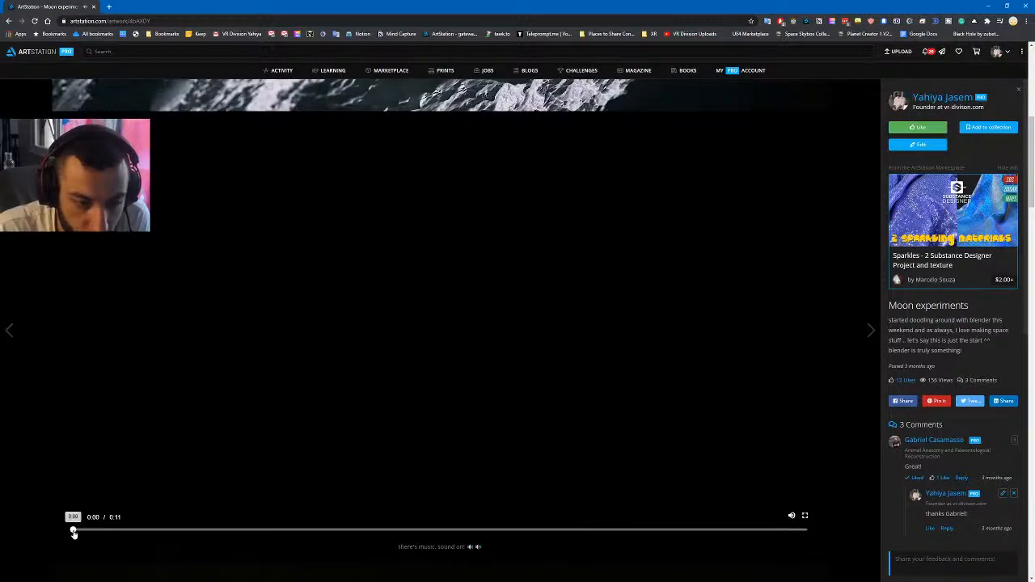
pyautogui.click(804, 517)
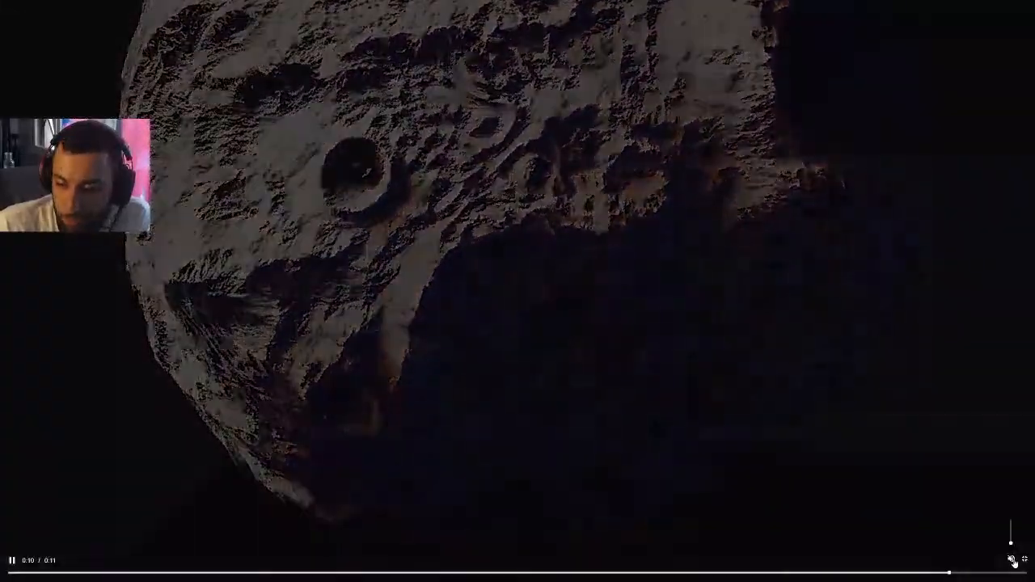
pyautogui.click(1023, 558)
# - Look through the Moon experiments renders below the video
pyautogui.scroll(-4, 437, 291)
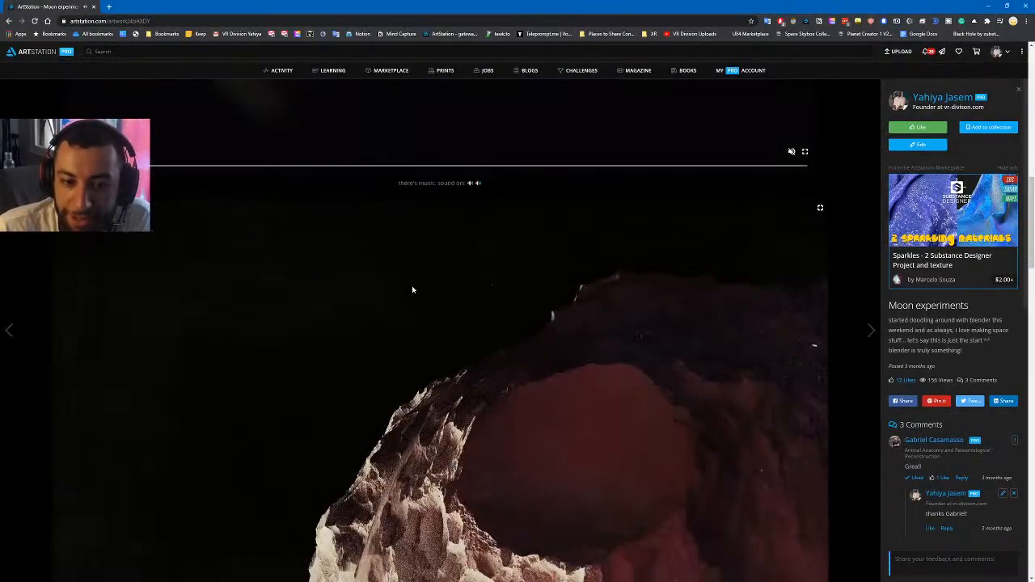
pyautogui.scroll(-15, 412, 289)
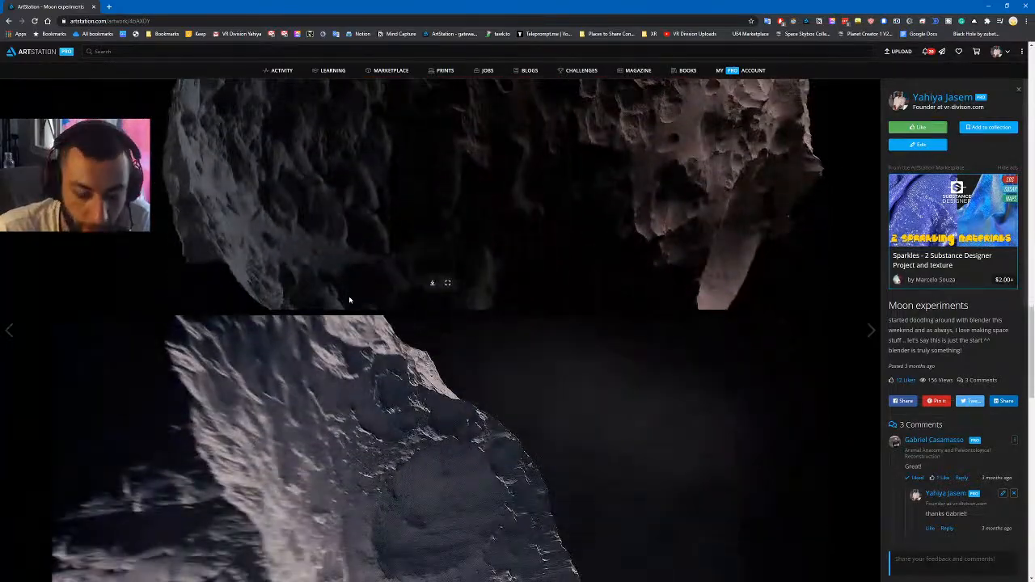
pyautogui.scroll(-1, 344, 291)
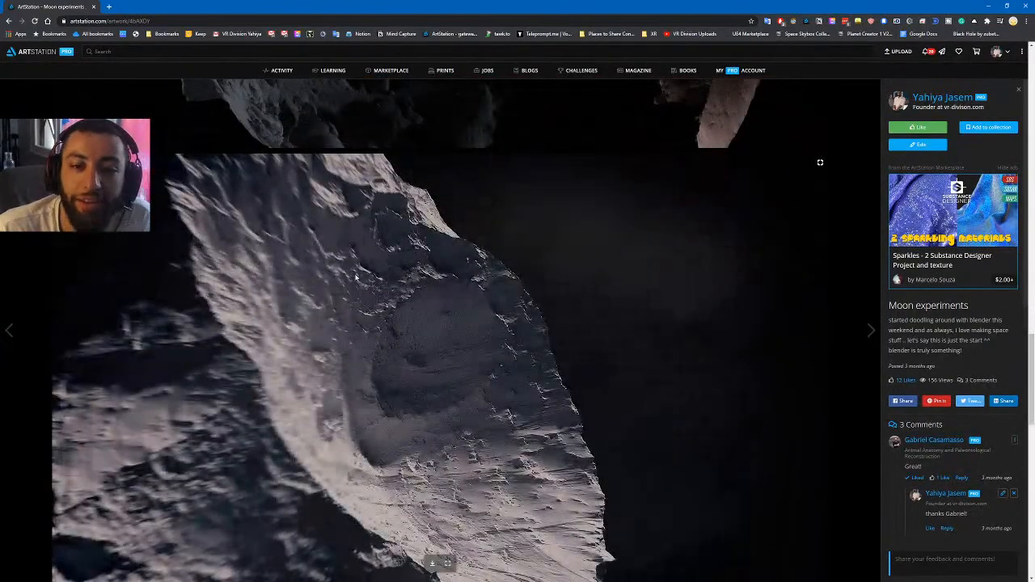
pyautogui.scroll(-3, 334, 277)
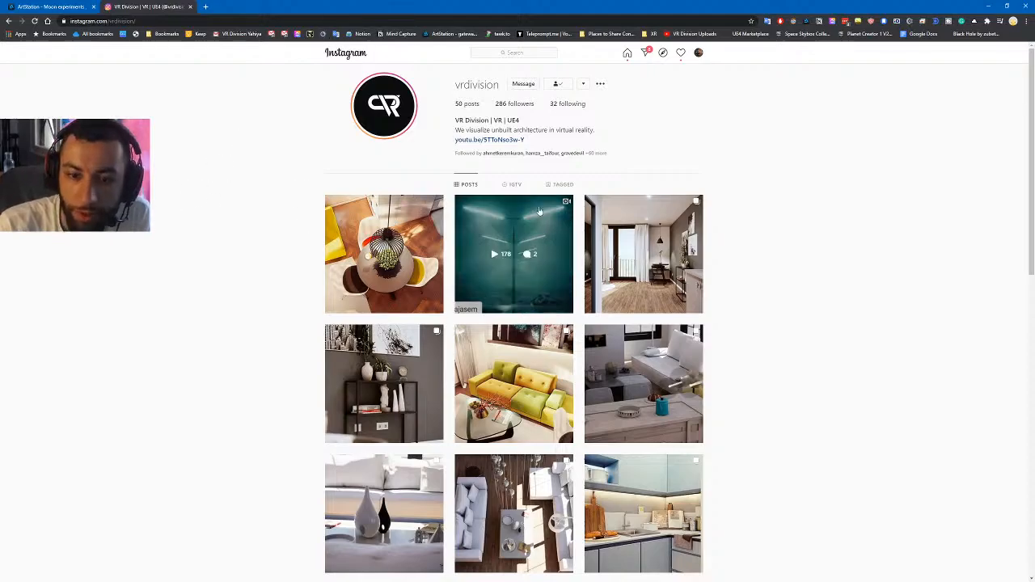
# - Look through the posts on the VR Division Instagram profile
pyautogui.scroll(-2, 465, 209)
pyautogui.scroll(-3, 466, 208)
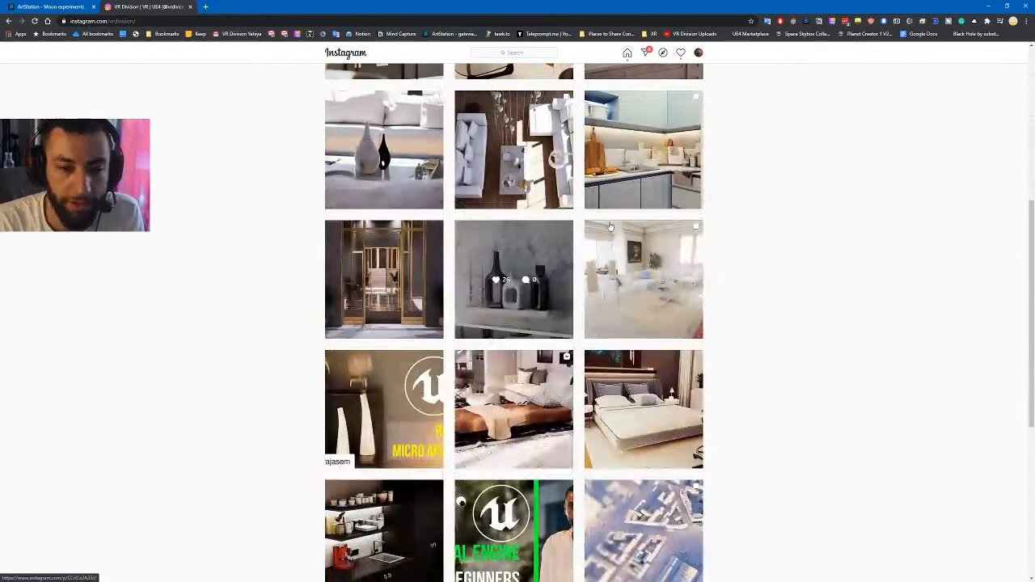
pyautogui.scroll(5, 772, 103)
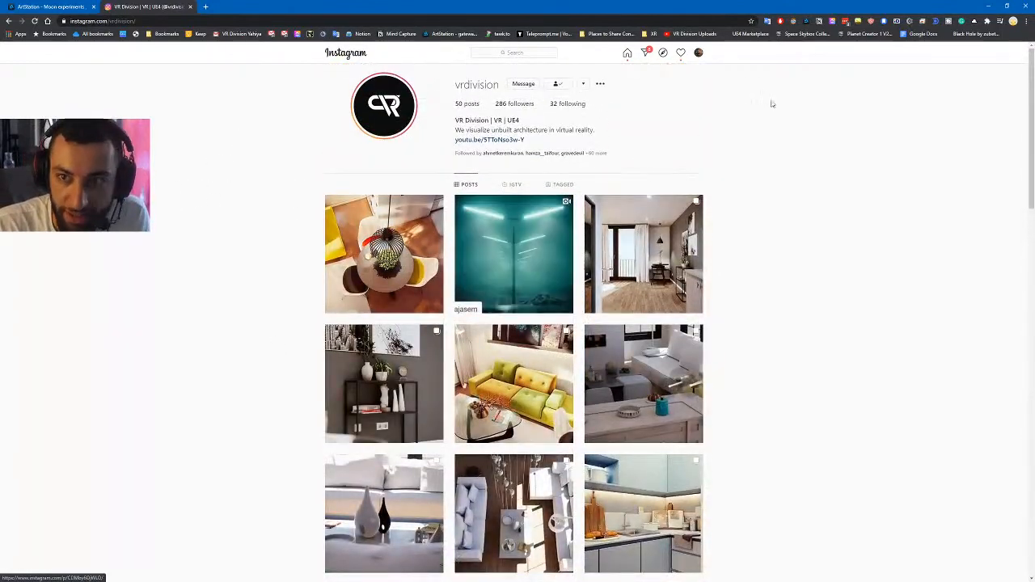
# - Open the signed-in account's own Instagram profile and look through its header and recent posts
pyautogui.click(699, 53)
pyautogui.click(647, 71)
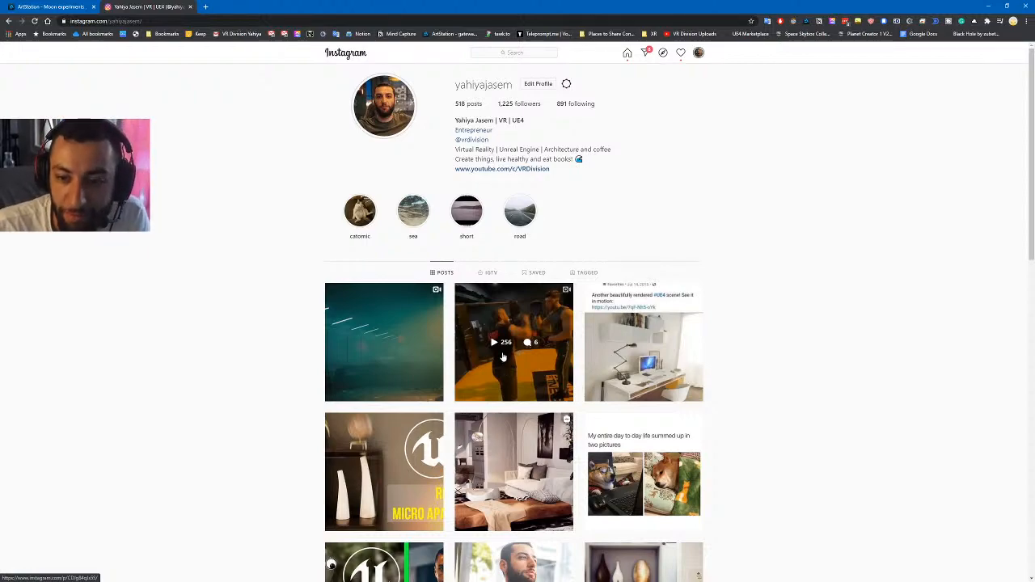
pyautogui.scroll(-1, 503, 356)
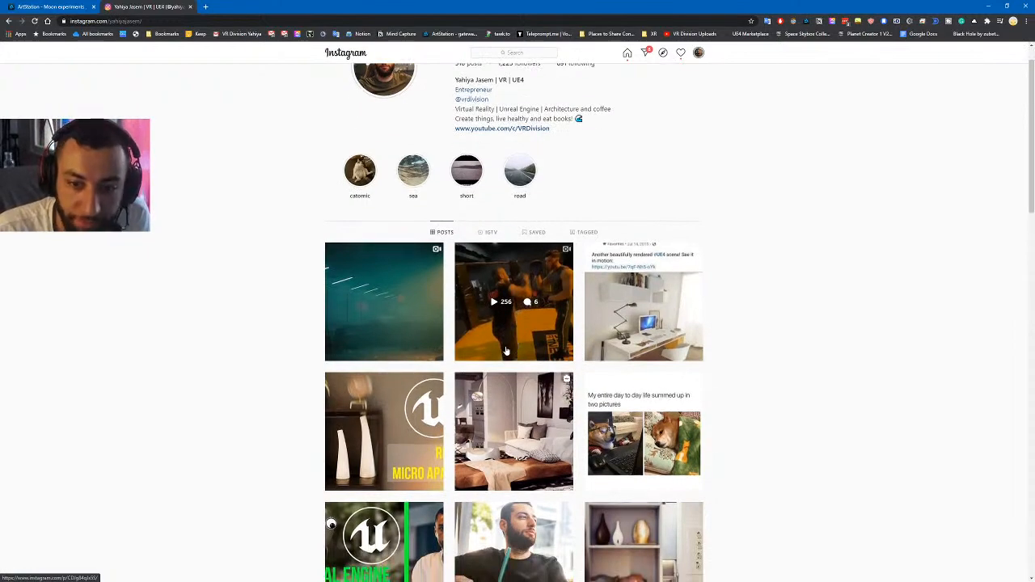
pyautogui.scroll(1, 499, 377)
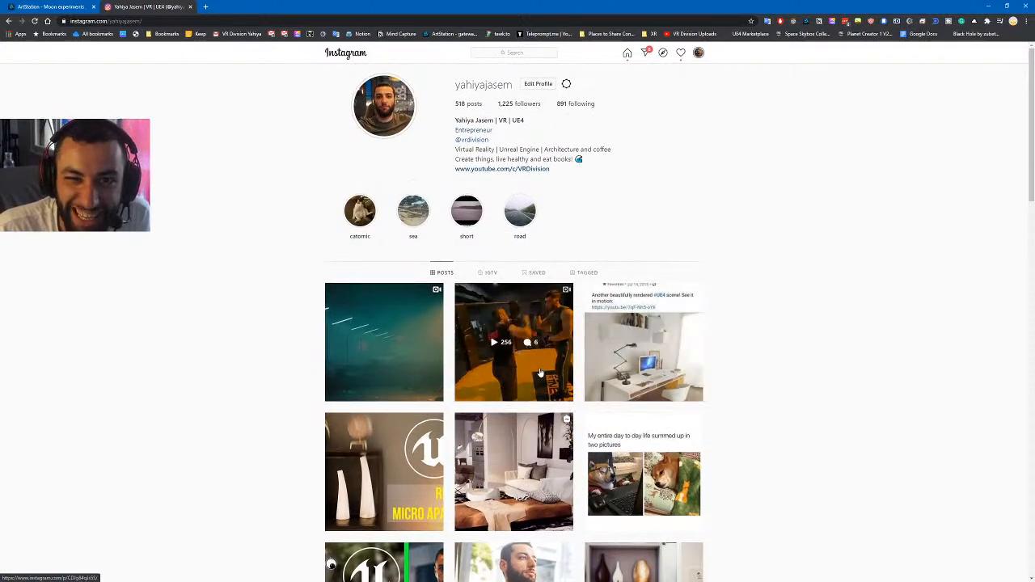
pyautogui.scroll(-3, 522, 352)
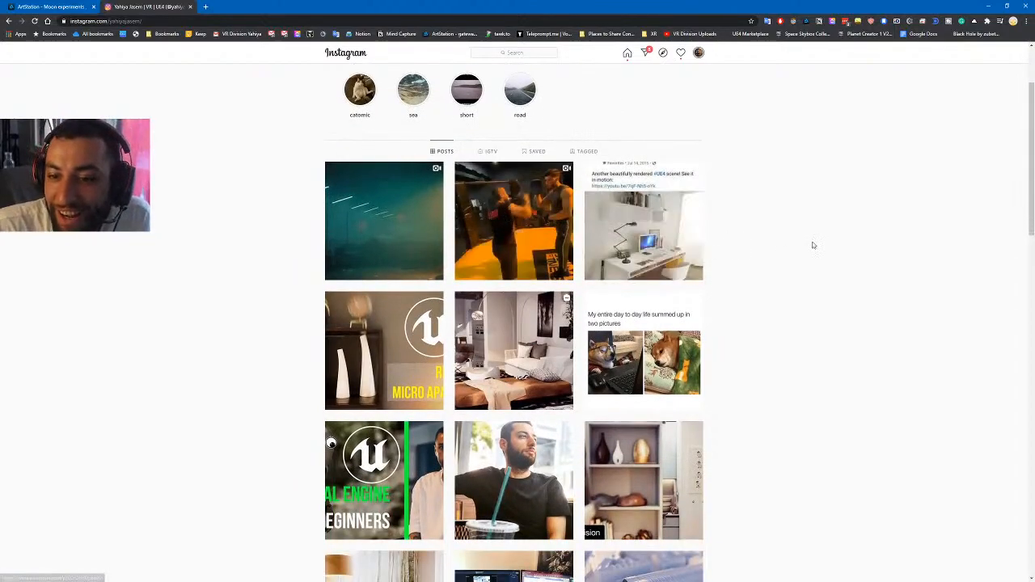
pyautogui.scroll(1, 375, 221)
pyautogui.scroll(3, 375, 221)
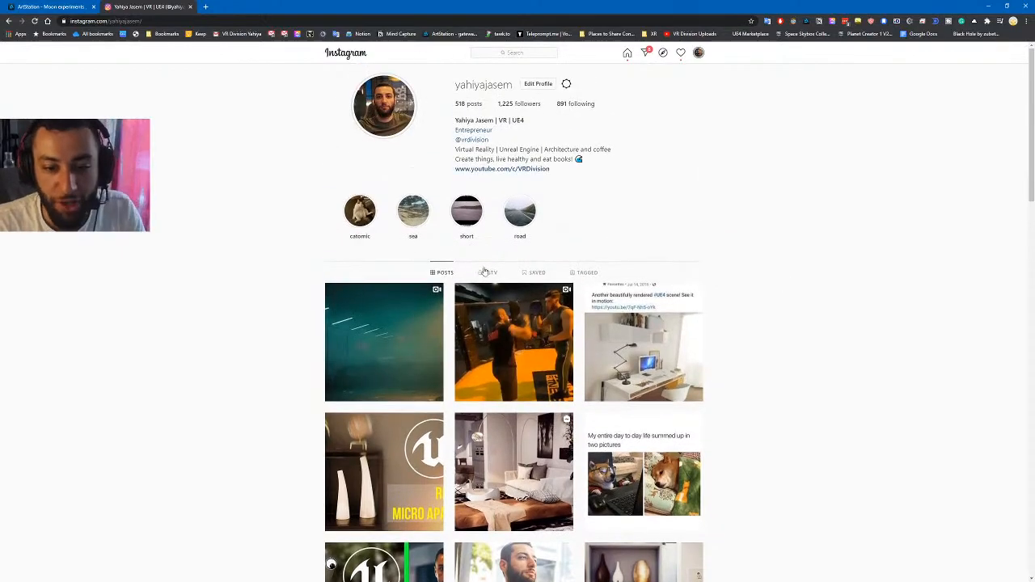
# - View the CG artist meme post and the teal night-scene video post, closing each one
pyautogui.scroll(-2, 278, 113)
pyautogui.click(643, 391)
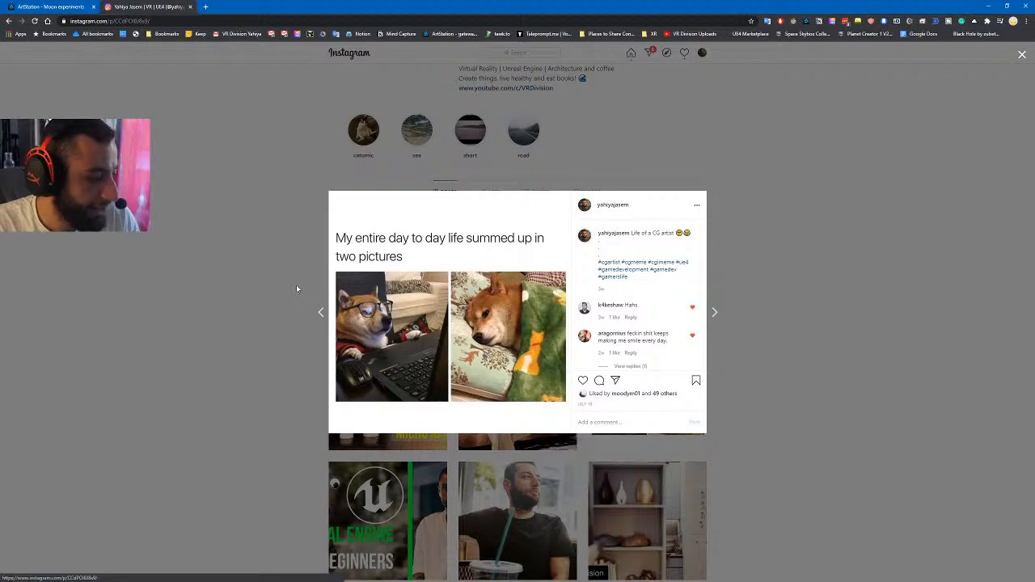
pyautogui.click(209, 310)
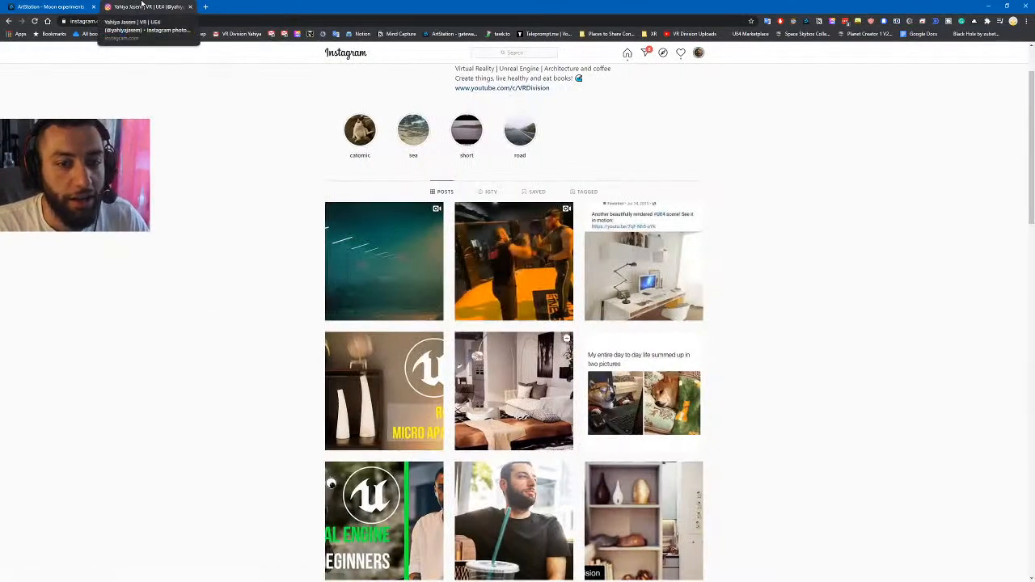
pyautogui.click(384, 263)
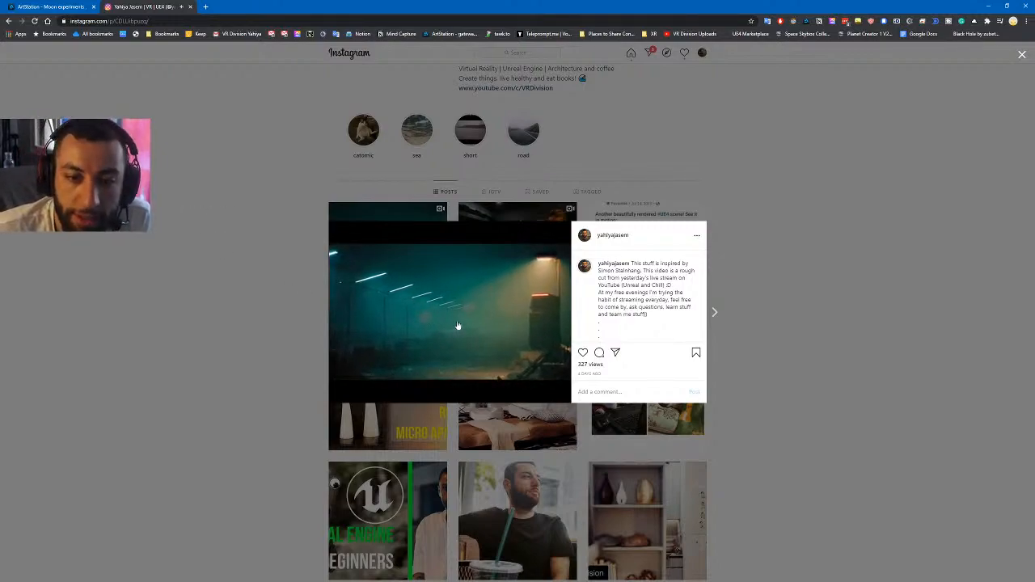
pyautogui.click(196, 105)
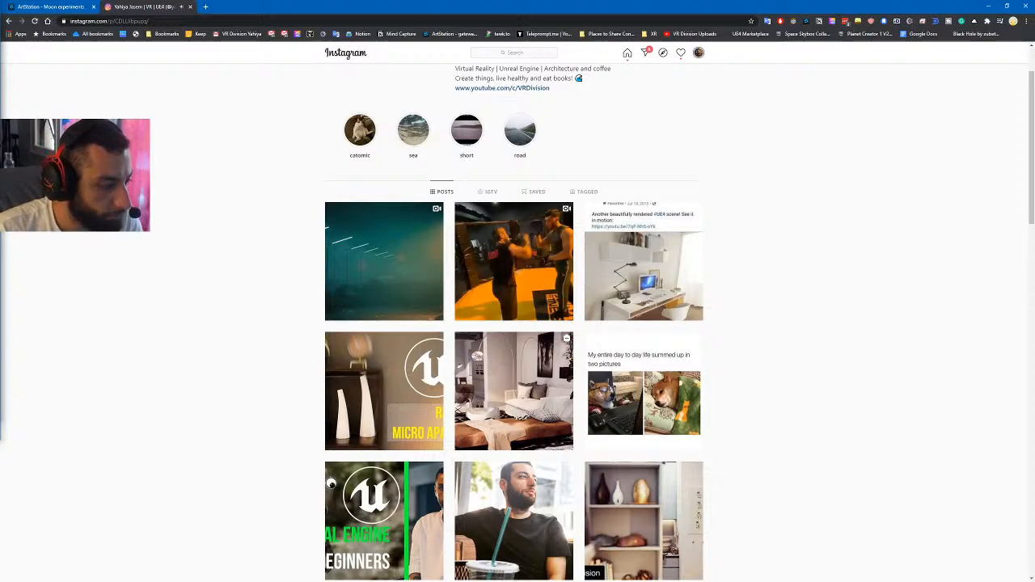
# - Close the ArtStation tab, move the VR Division Learn Unreal Engine page into view, and show its shortcuts list link and subscribe form
pyautogui.hotkey('ctrl', 'Tab')
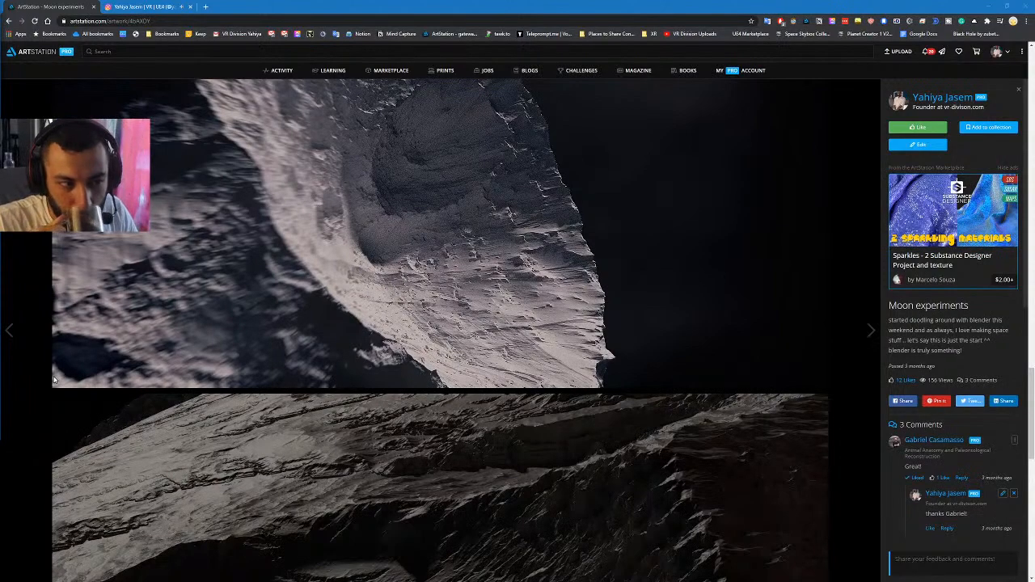
pyautogui.hotkey('alt', 'Tab')
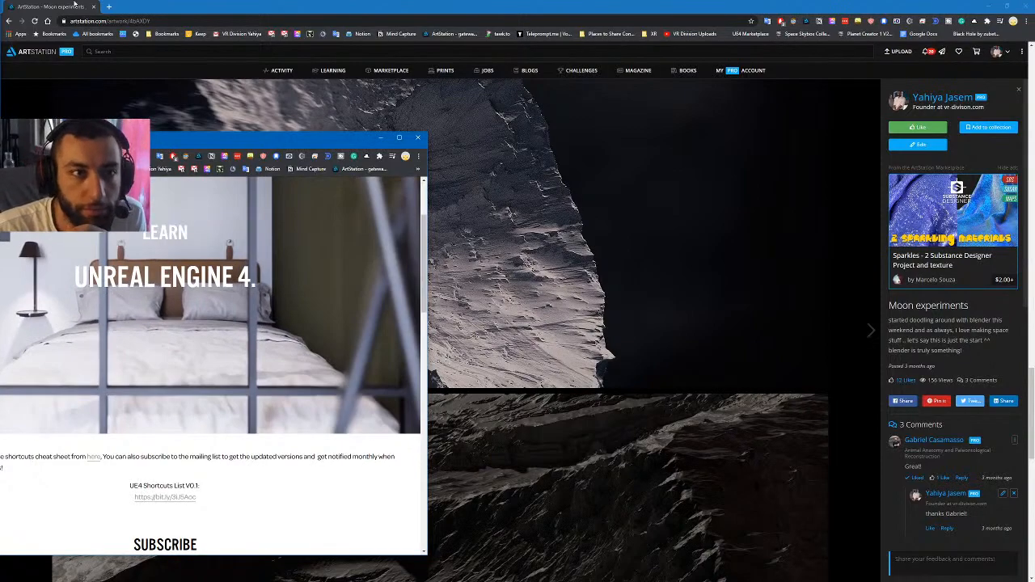
pyautogui.click(94, 6)
pyautogui.moveTo(100, 141); pyautogui.dragTo(316, 95)
pyautogui.scroll(-3, 411, 287)
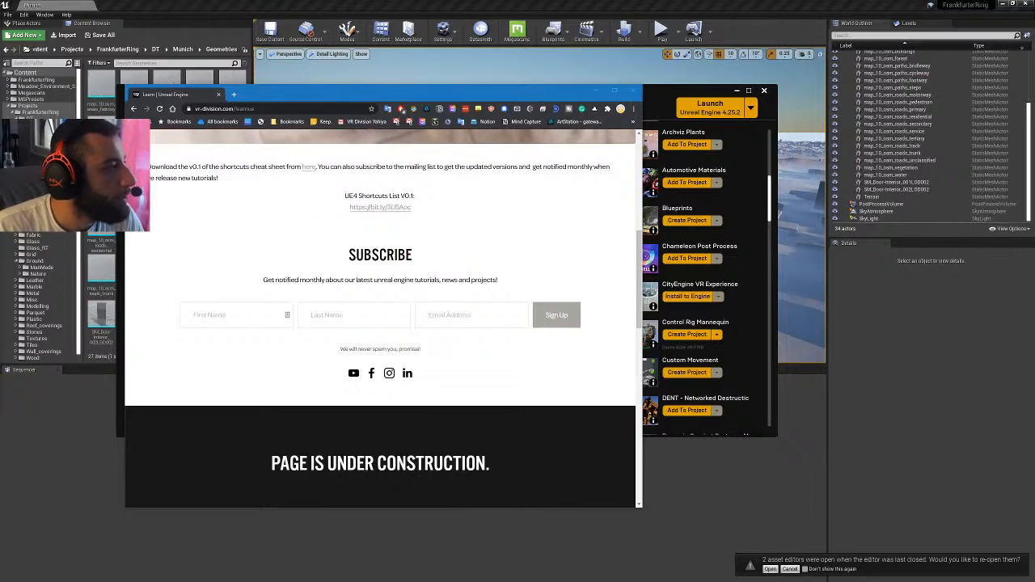
# - Switch to the Epic Games Launcher, browse its asset vault, restart the launcher window, and show the Library's engine versions
pyautogui.hotkey('alt', 'Tab')
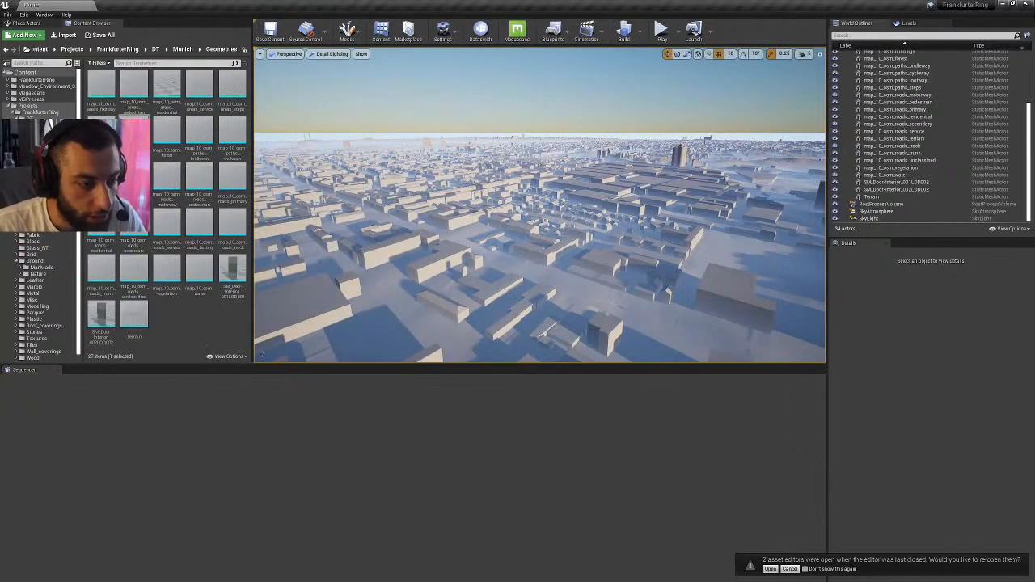
pyautogui.hotkey('alt', 'Tab')
pyautogui.scroll(-9, 715, 171)
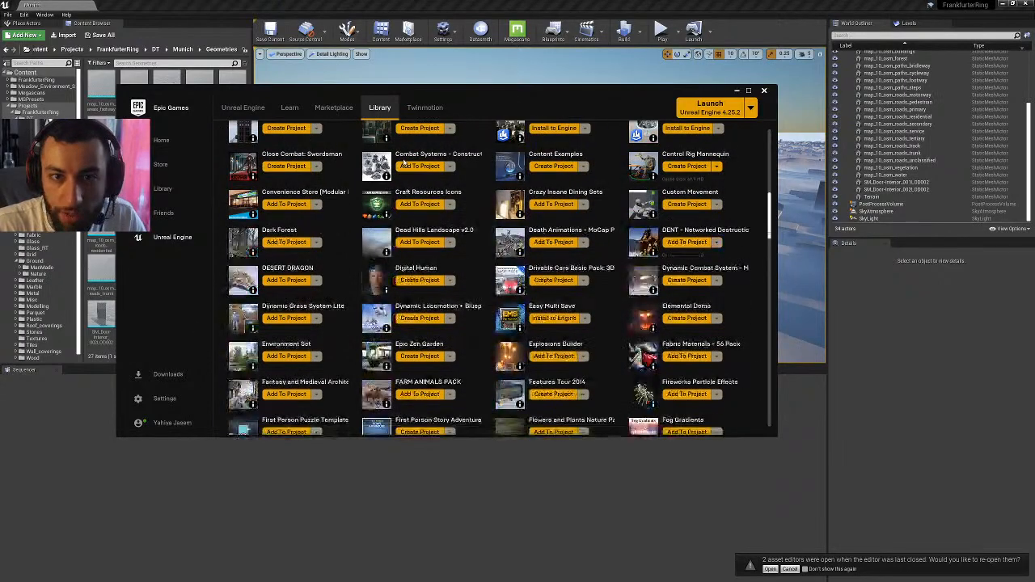
pyautogui.click(764, 91)
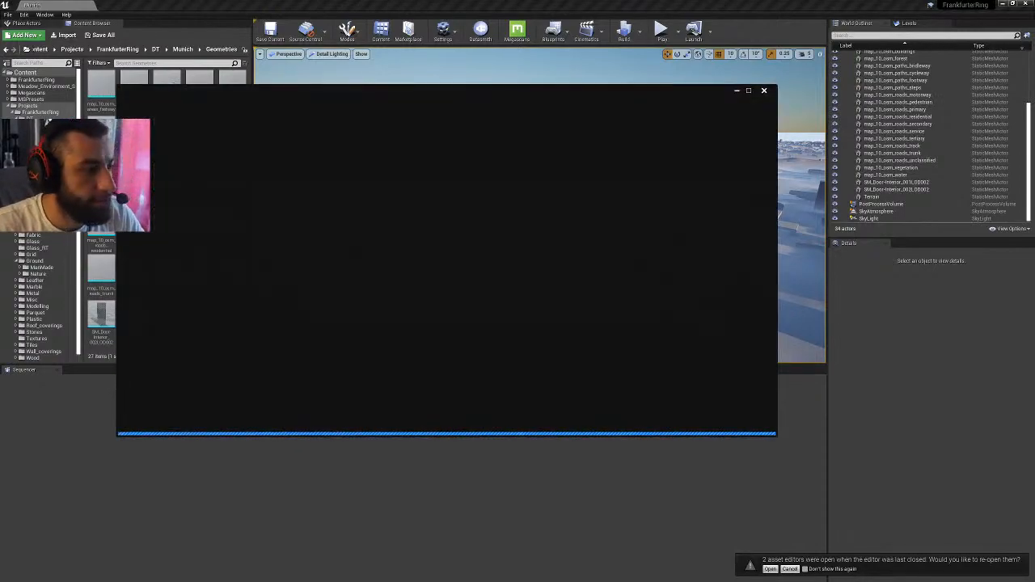
pyautogui.moveTo(415, 100); pyautogui.dragTo(440, 101)
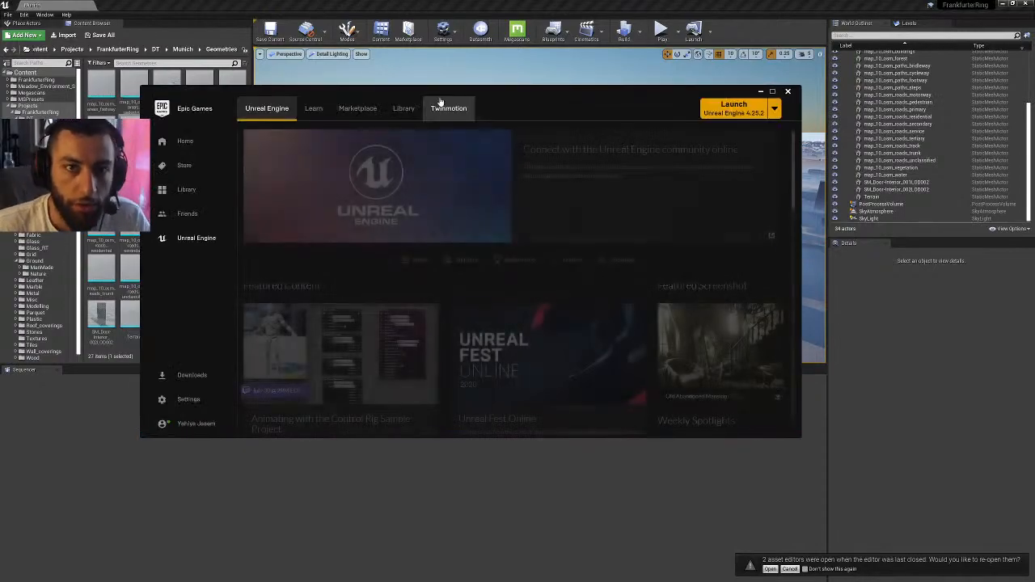
pyautogui.click(446, 107)
pyautogui.click(410, 108)
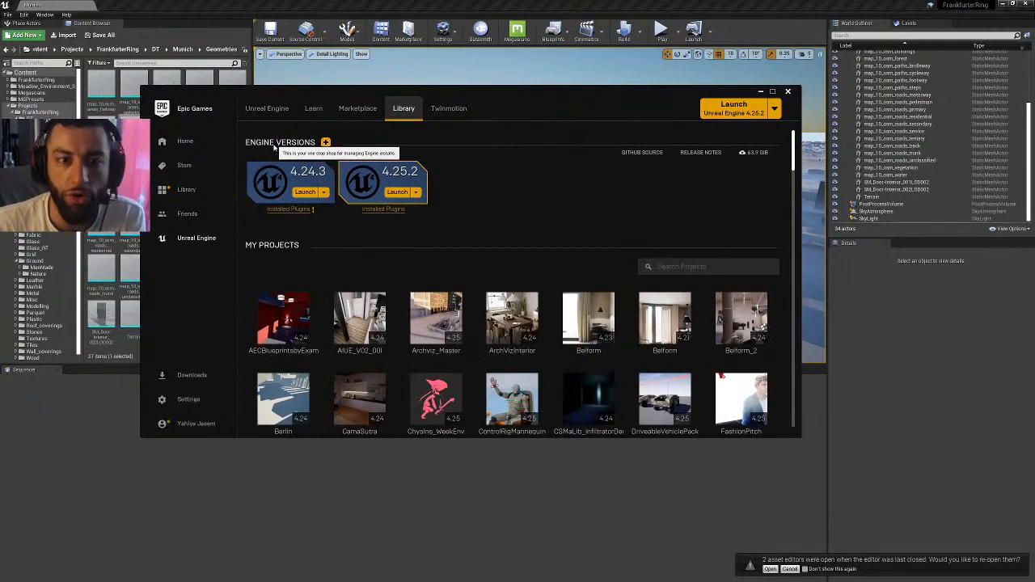
# - Add an engine version slot set to 4.20.3, open its install location options, cancel the installation, and remove the slot
pyautogui.click(325, 141)
pyautogui.click(482, 168)
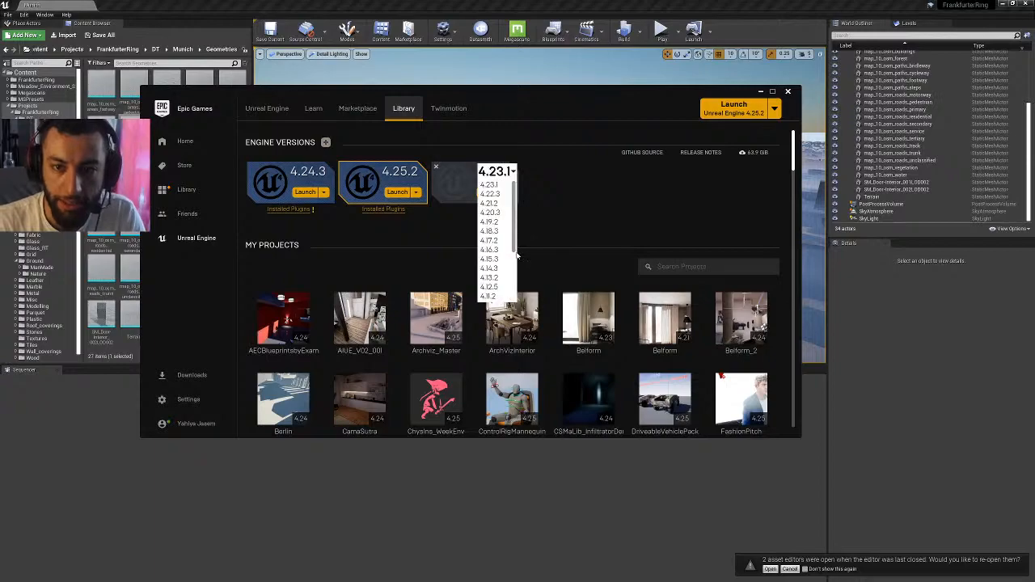
pyautogui.click(491, 209)
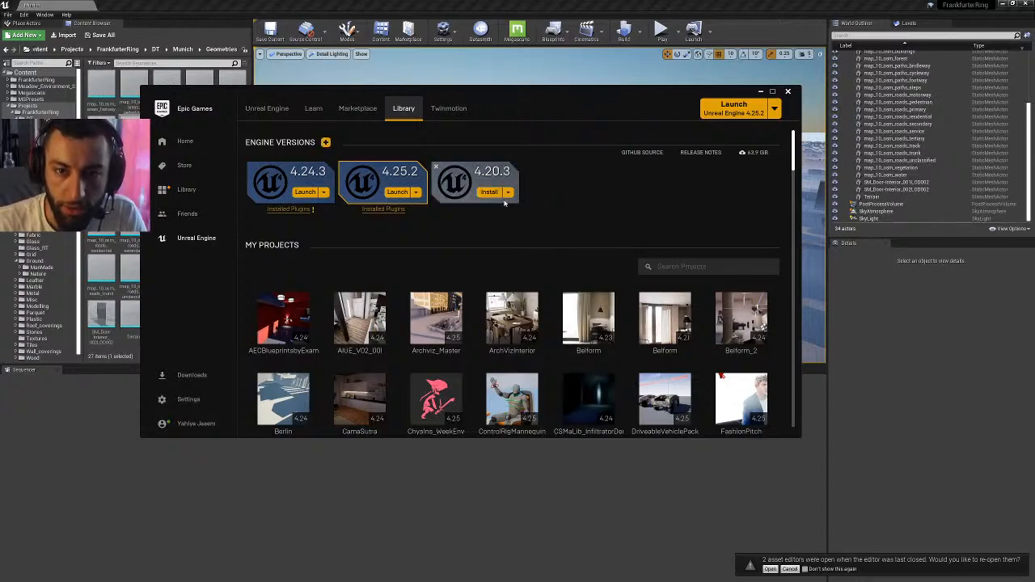
pyautogui.click(488, 192)
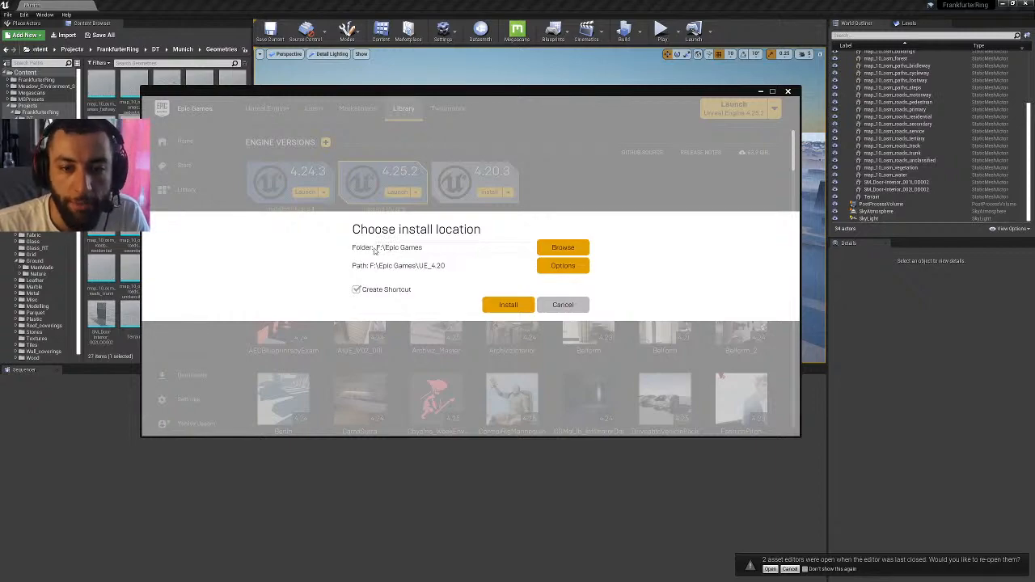
pyautogui.click(560, 306)
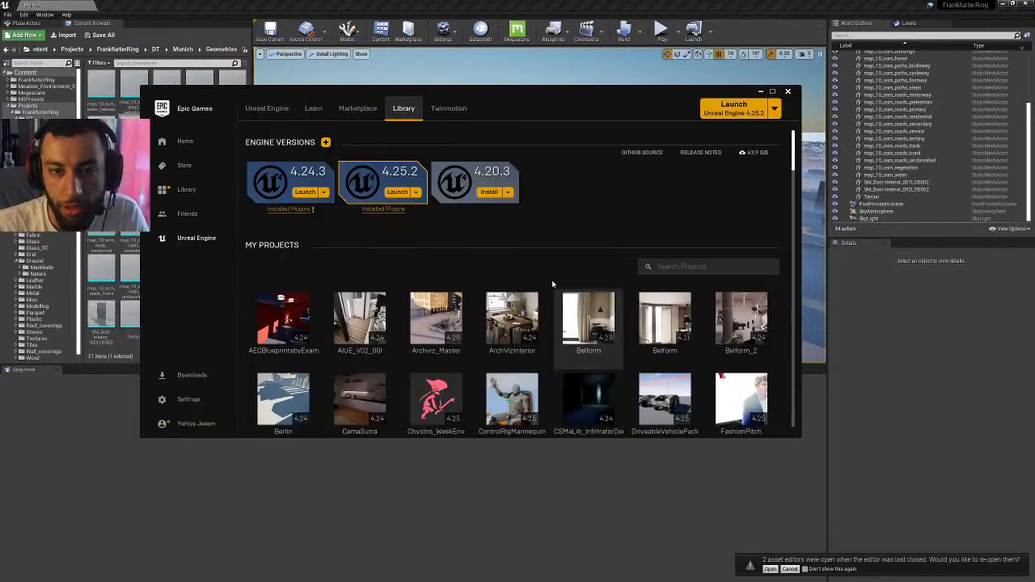
pyautogui.click(437, 167)
pyautogui.click(469, 293)
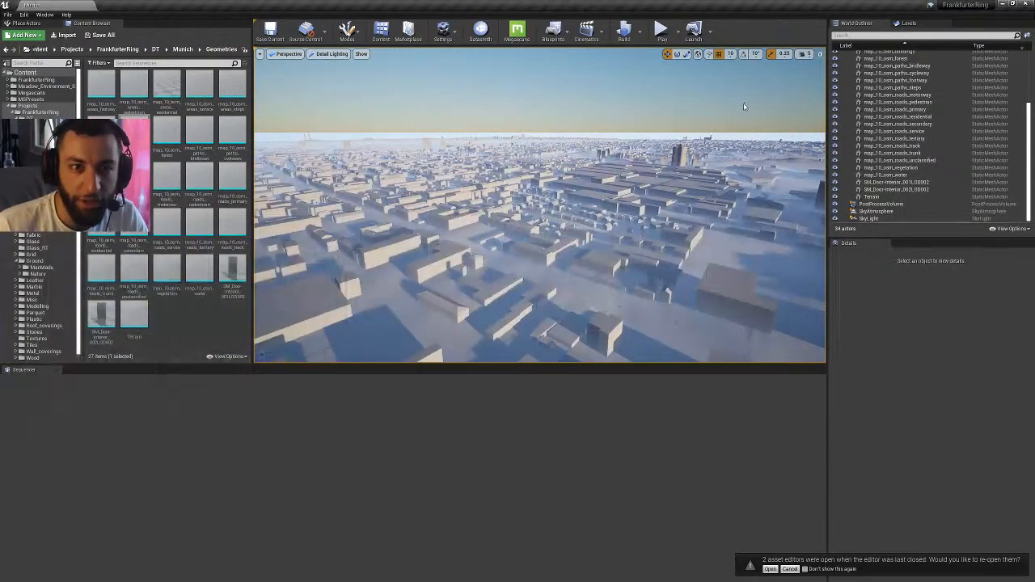
# - Minimize the launcher and open the Main level from the project's root Content folder in the Unreal Editor
pyautogui.click(760, 91)
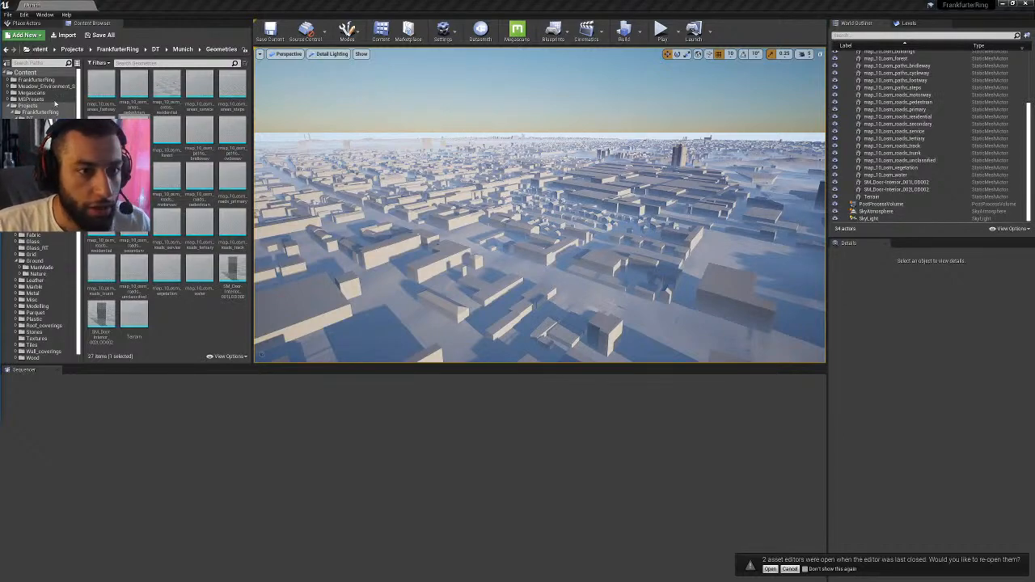
pyautogui.click(25, 72)
pyautogui.doubleClick(232, 117)
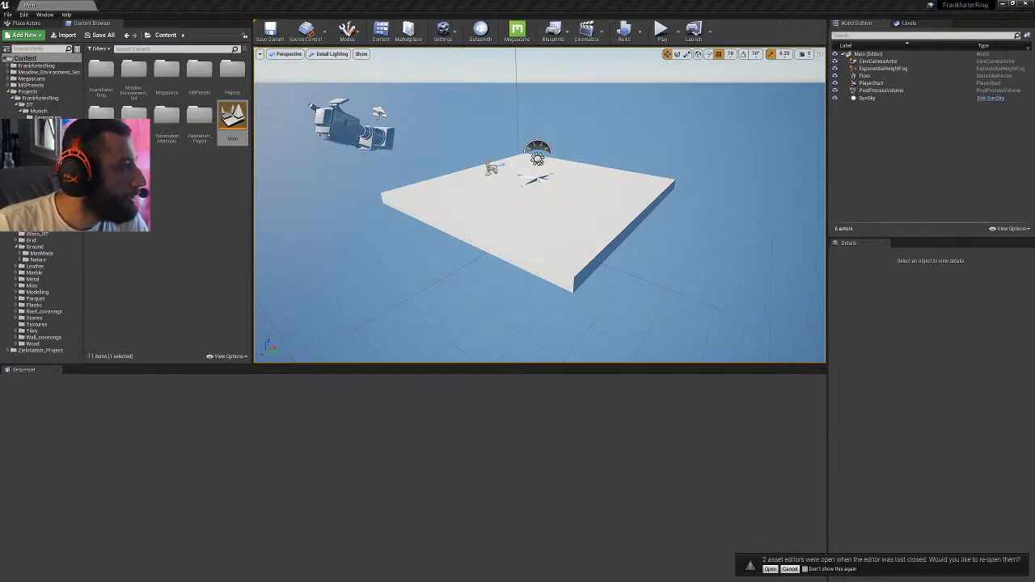
# - Check the live stream dashboard and chat in YouTube Studio, and return to the Unreal Editor
pyautogui.moveTo(0, 75); pyautogui.dragTo(452, 79)
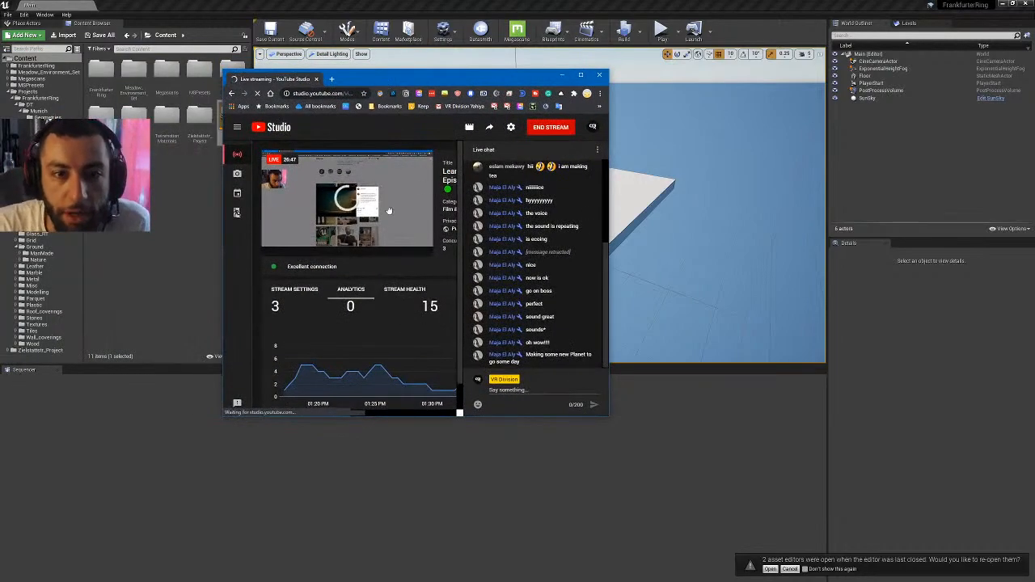
pyautogui.moveTo(366, 79); pyautogui.dragTo(354, 70)
pyautogui.click(307, 85)
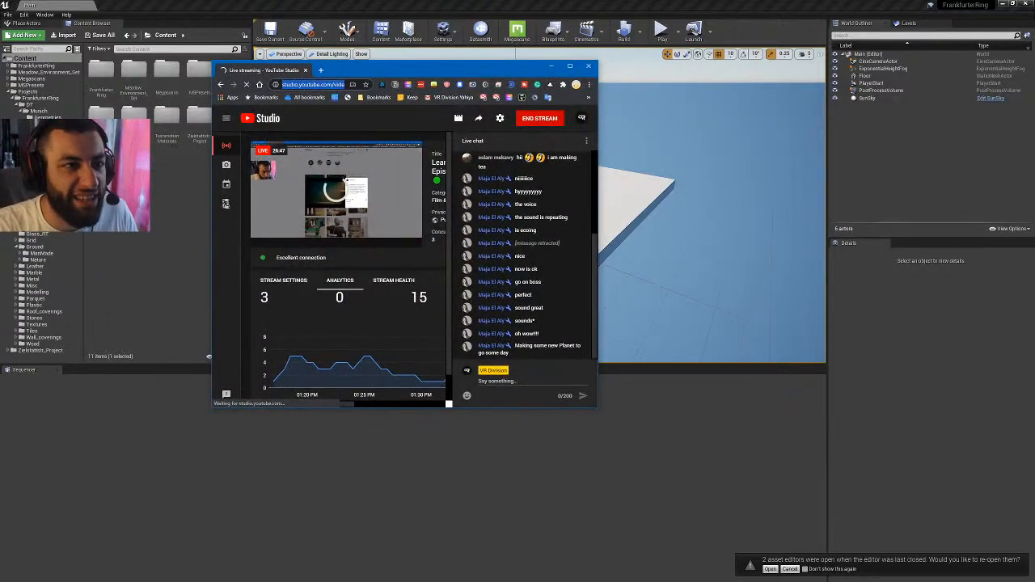
pyautogui.hotkey('alt', 'Tab')
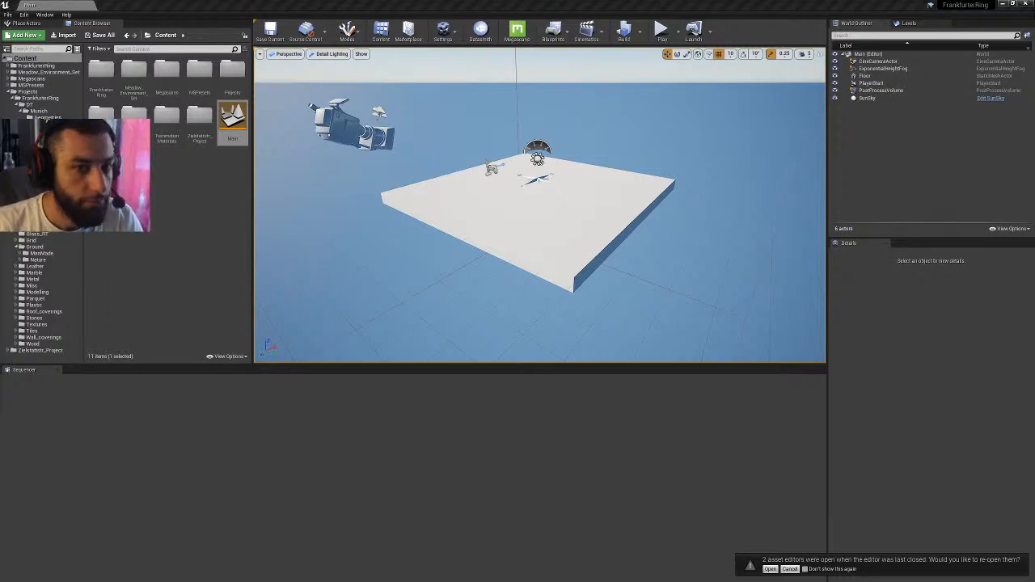
# - Look around the Main level's floor and actors from close up and from farther away
pyautogui.moveTo(386, 172); pyautogui.dragTo(385, 213, button='right')
pyautogui.press('e')
pyautogui.press('s')
pyautogui.press('q')
pyautogui.press('w')
pyautogui.press('s')
pyautogui.press('w')
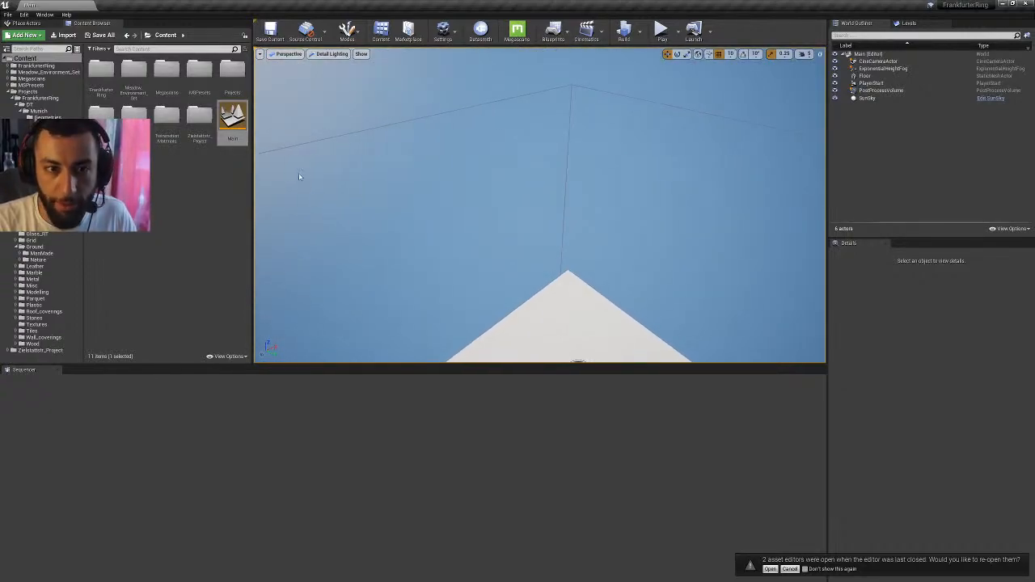
pyautogui.moveTo(513, 171)
pyautogui.mouseDown(button='right')
pyautogui.moveTo(509, 162)
pyautogui.moveTo(513, 191)
pyautogui.mouseUp(button='right')
pyautogui.press('s')
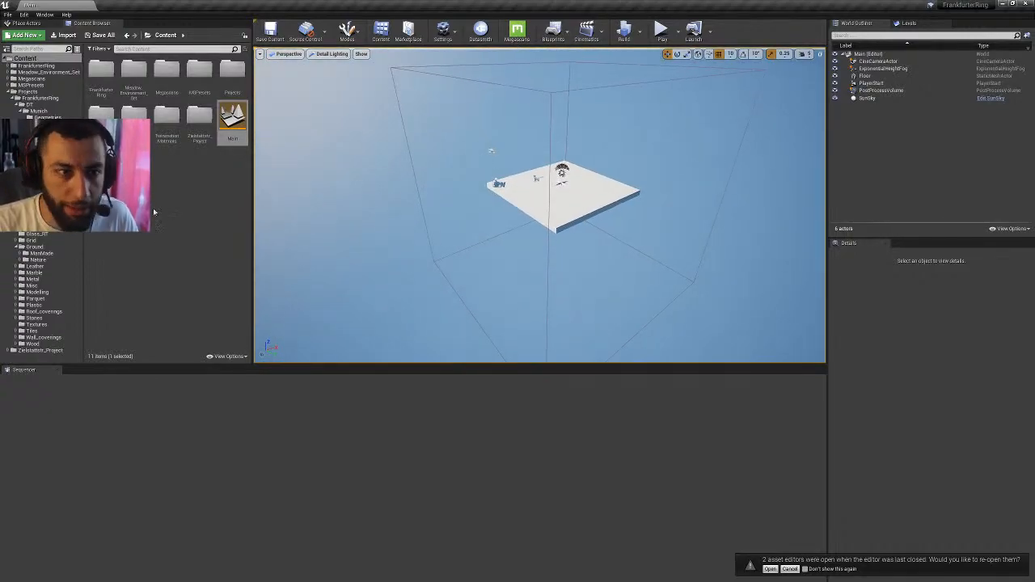
# - Create a new folder named NewYork inside the Projects folder
pyautogui.click(16, 100)
pyautogui.click(12, 113)
pyautogui.click(29, 106)
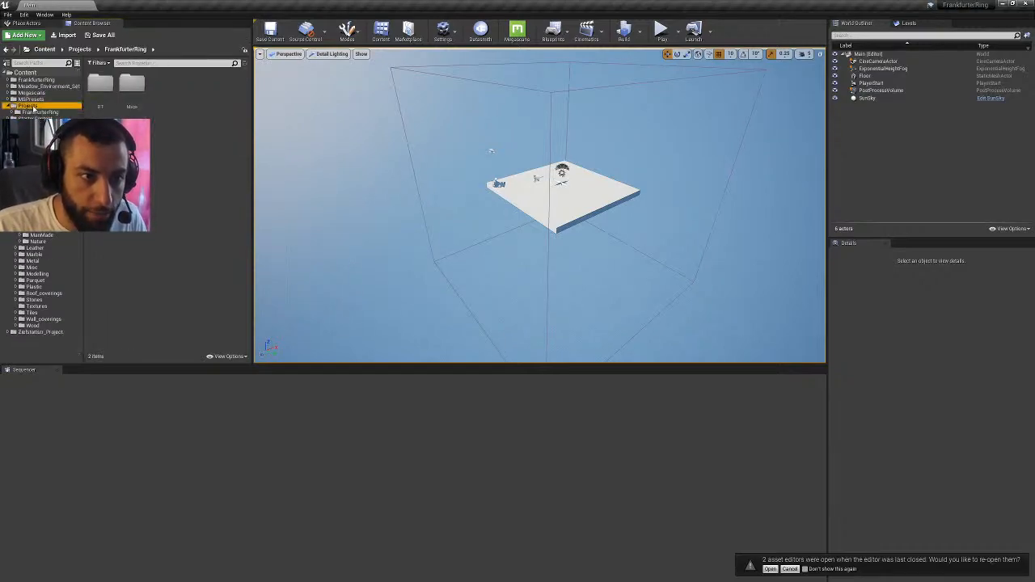
pyautogui.rightClick(34, 93)
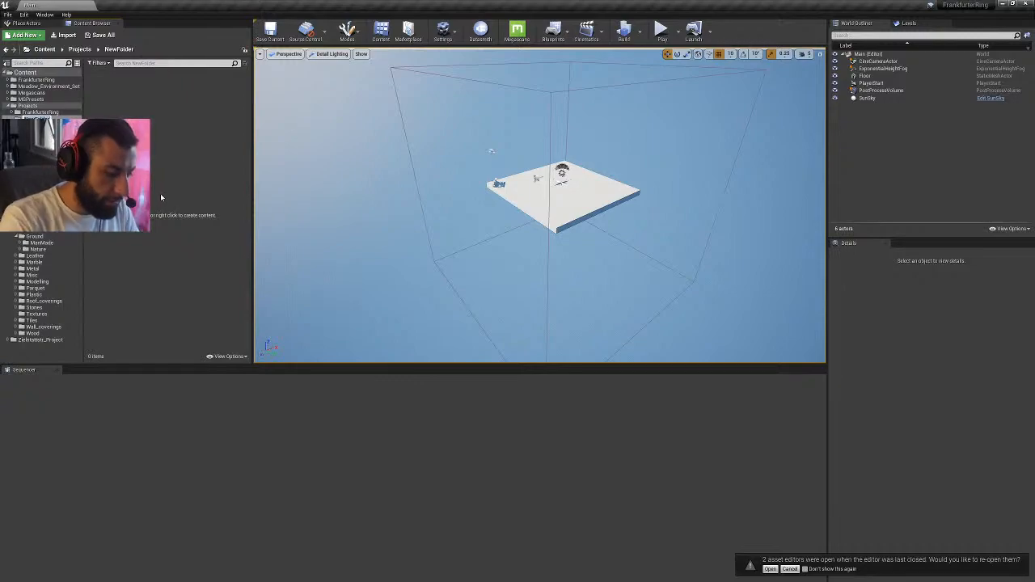
pyautogui.write('ewYork')
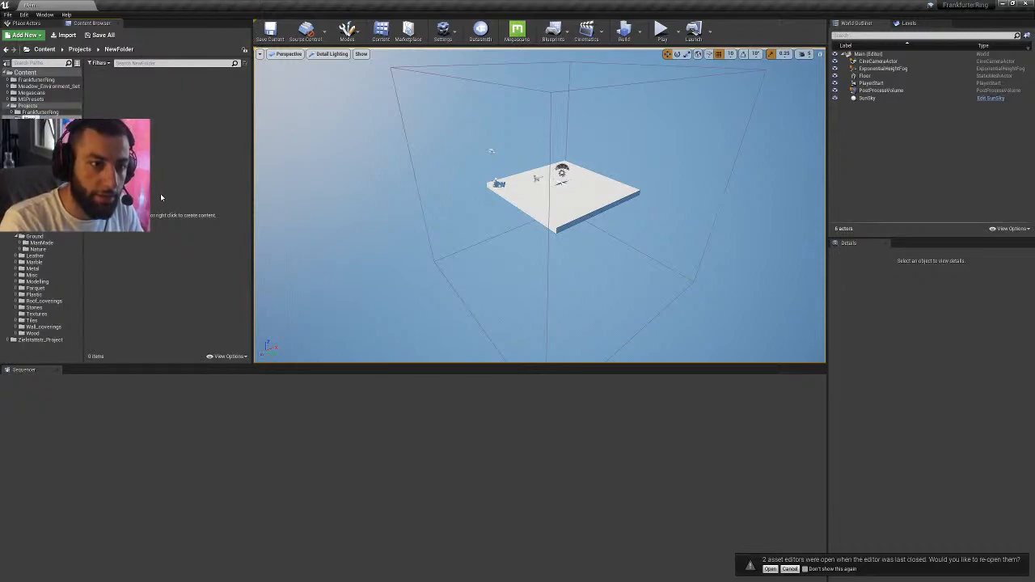
pyautogui.press('Return')
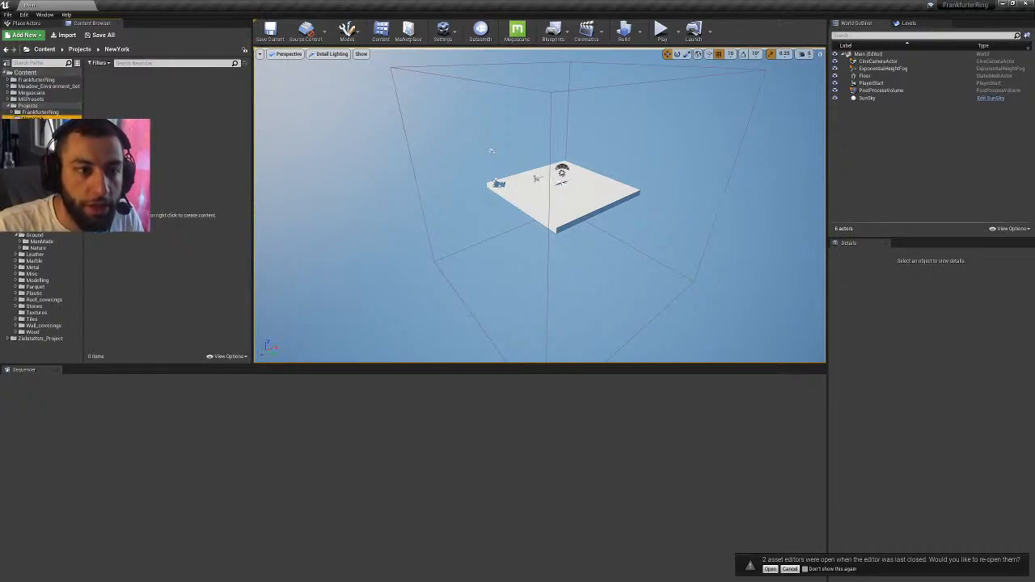
# - Create a folder named DT inside the NewYork project folder, following the FrankfurterRing project's structure, and open it
pyautogui.click(12, 112)
pyautogui.click(20, 125)
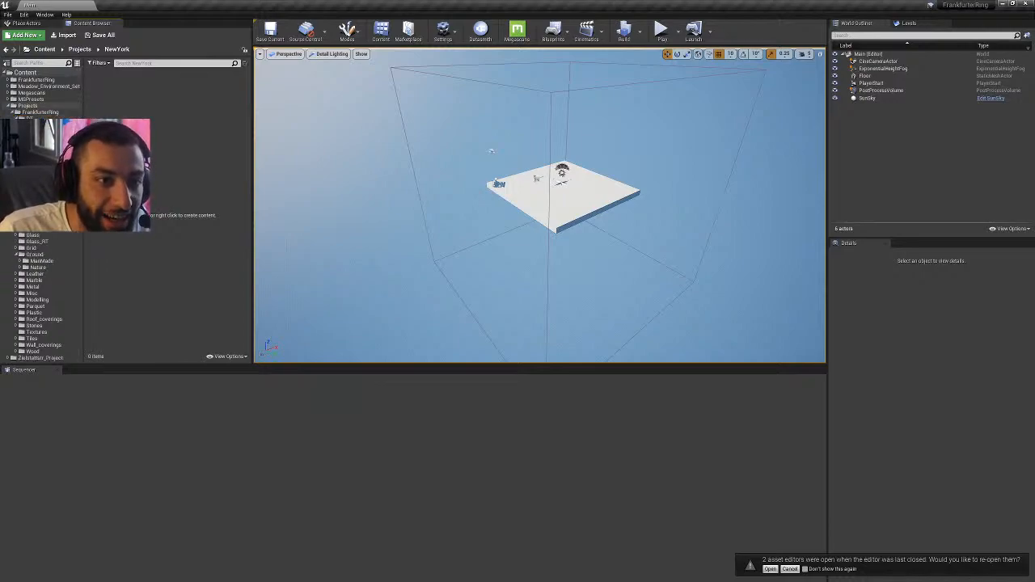
pyautogui.click(16, 119)
pyautogui.click(30, 119)
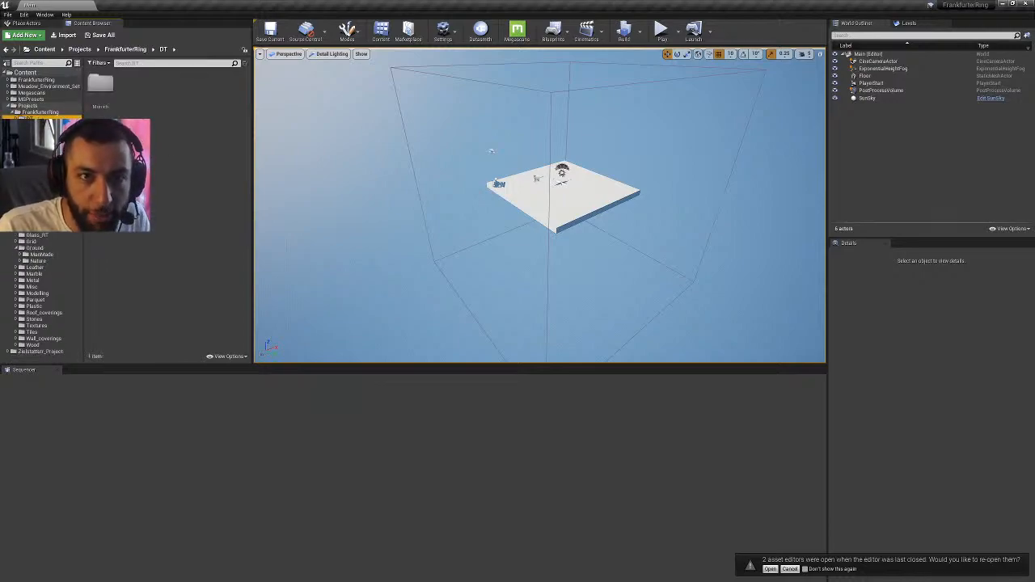
pyautogui.click(38, 132)
pyautogui.rightClick(165, 161)
pyautogui.click(181, 172)
pyautogui.write('DT')
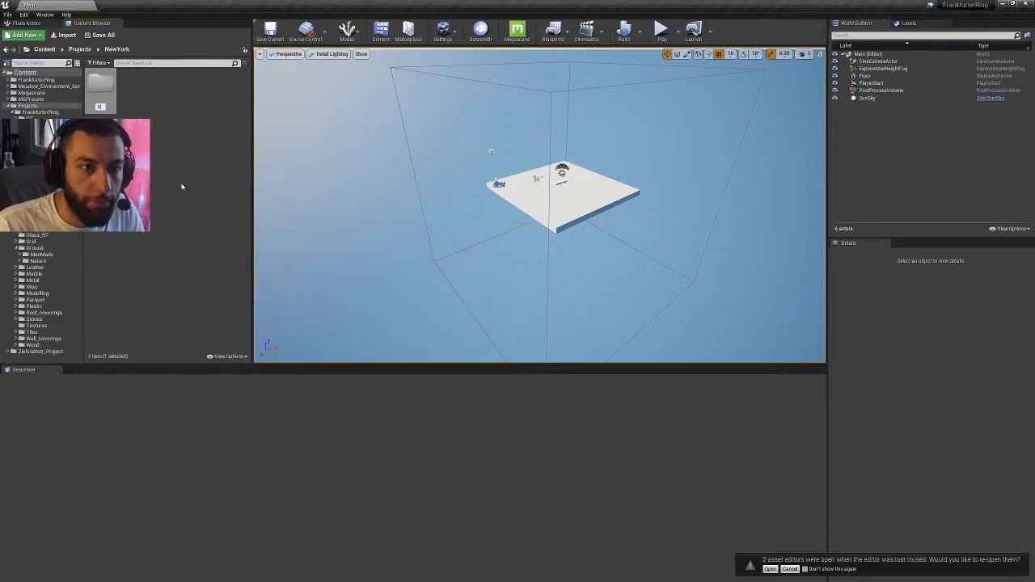
pyautogui.press('Return')
pyautogui.doubleClick(107, 98)
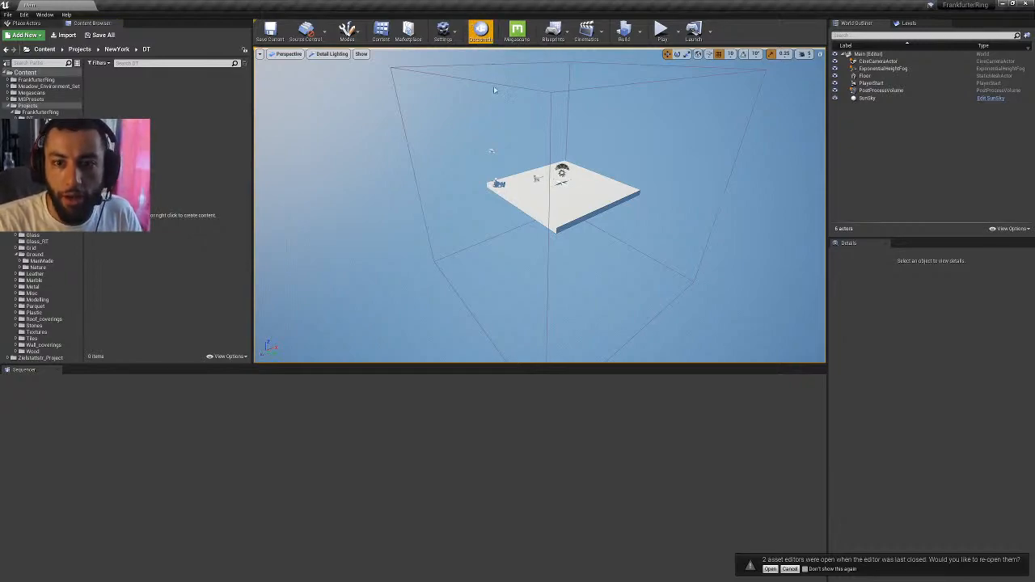
pyautogui.click(480, 30)
pyautogui.click(869, 113)
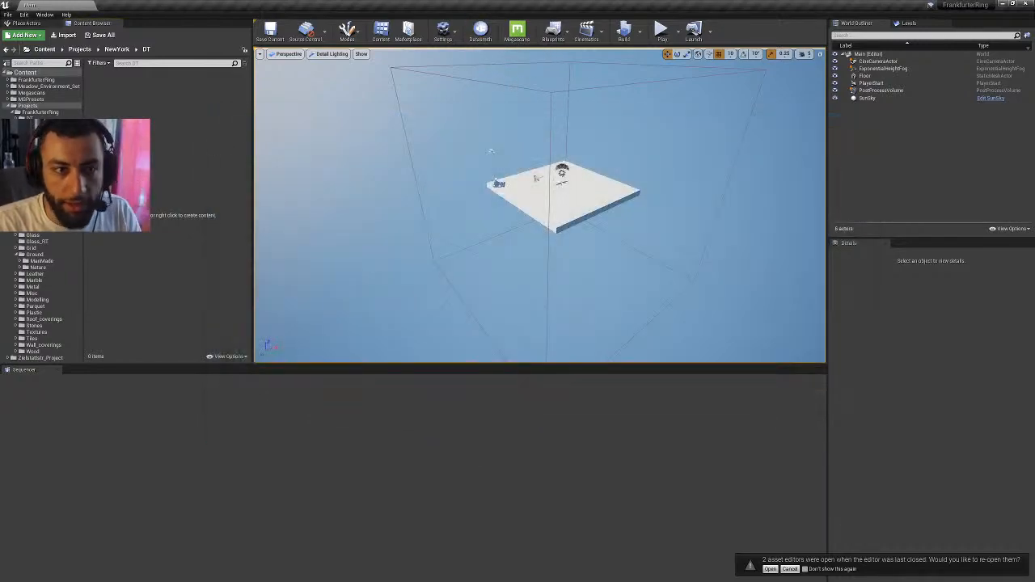
pyautogui.rightClick(162, 138)
pyautogui.click(134, 234)
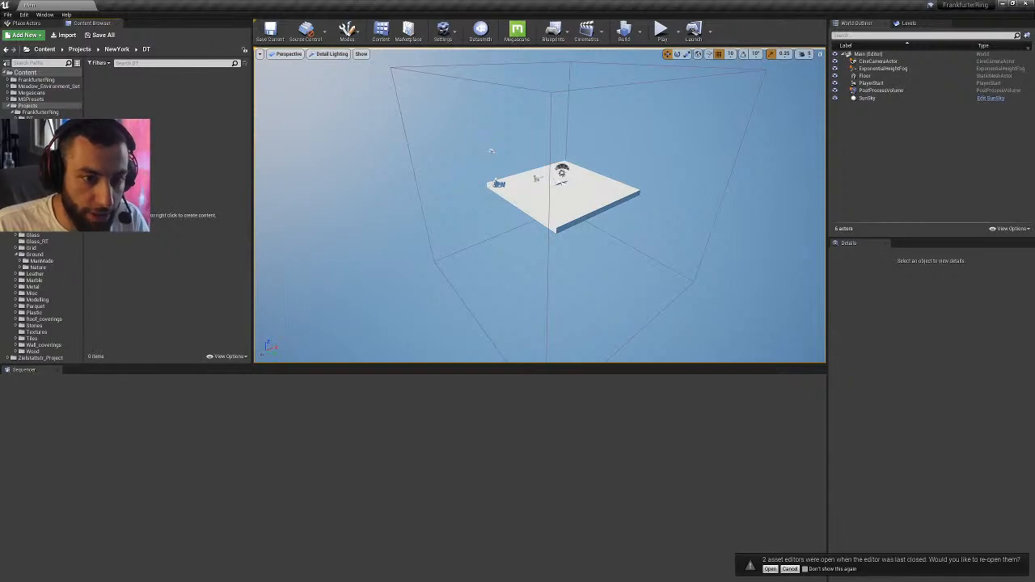
pyautogui.rightClick(124, 174)
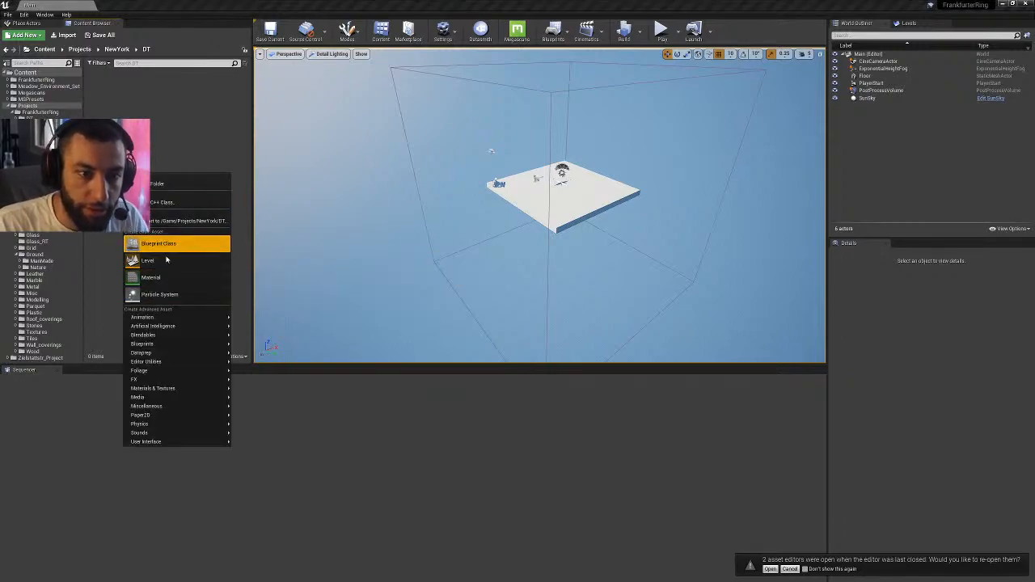
pyautogui.click(117, 74)
# - Start importing assets into the DT folder and choose the NewYork 3D model file from the Desktop
pyautogui.click(69, 34)
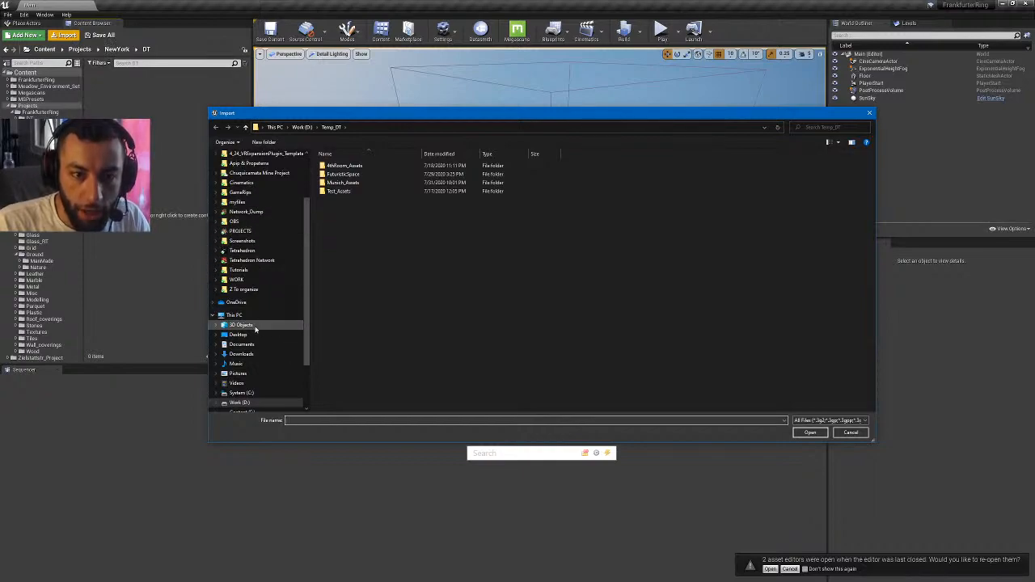
pyautogui.click(252, 327)
pyautogui.click(247, 334)
pyautogui.scroll(3, 235, 242)
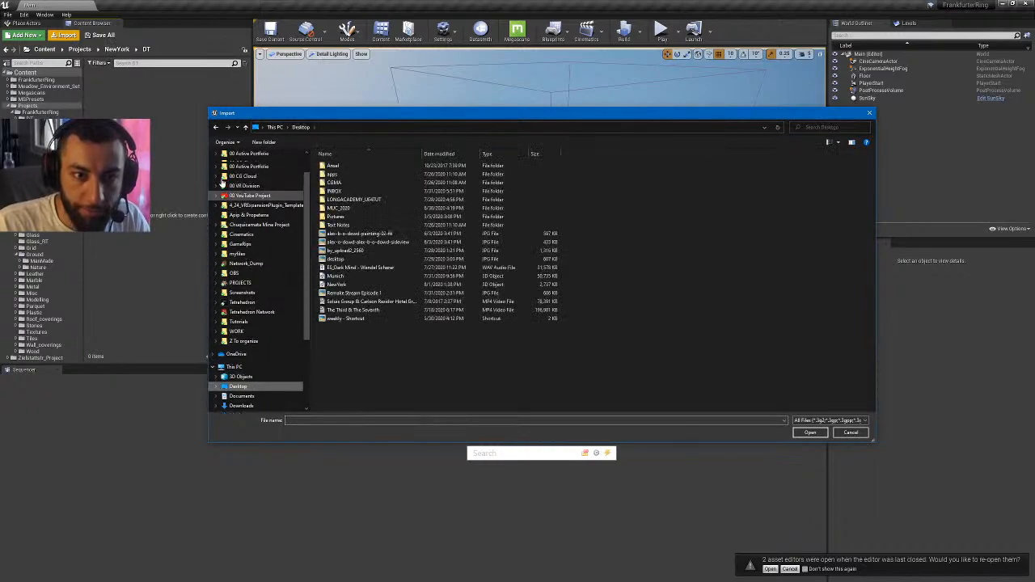
pyautogui.click(219, 174)
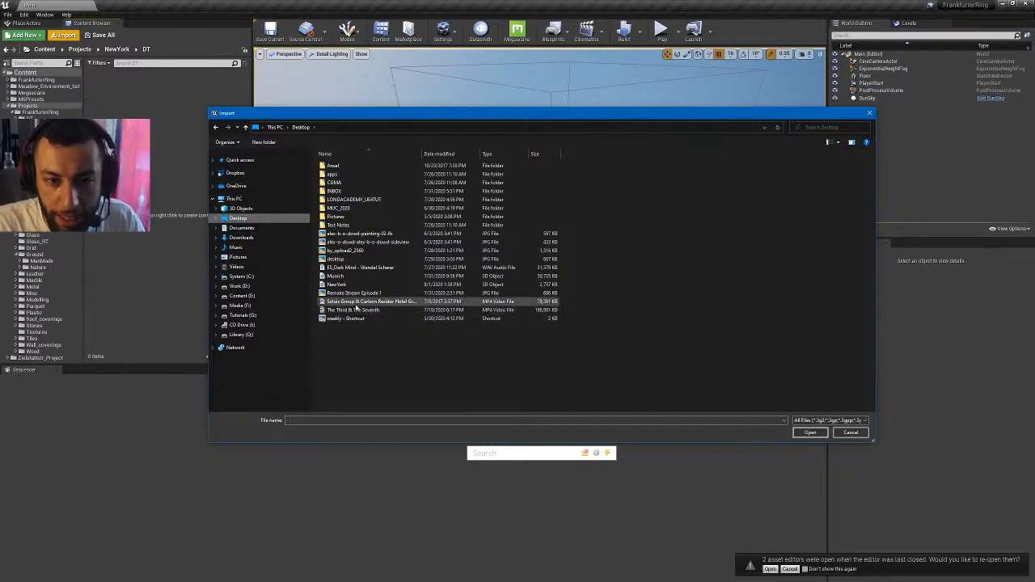
pyautogui.click(525, 285)
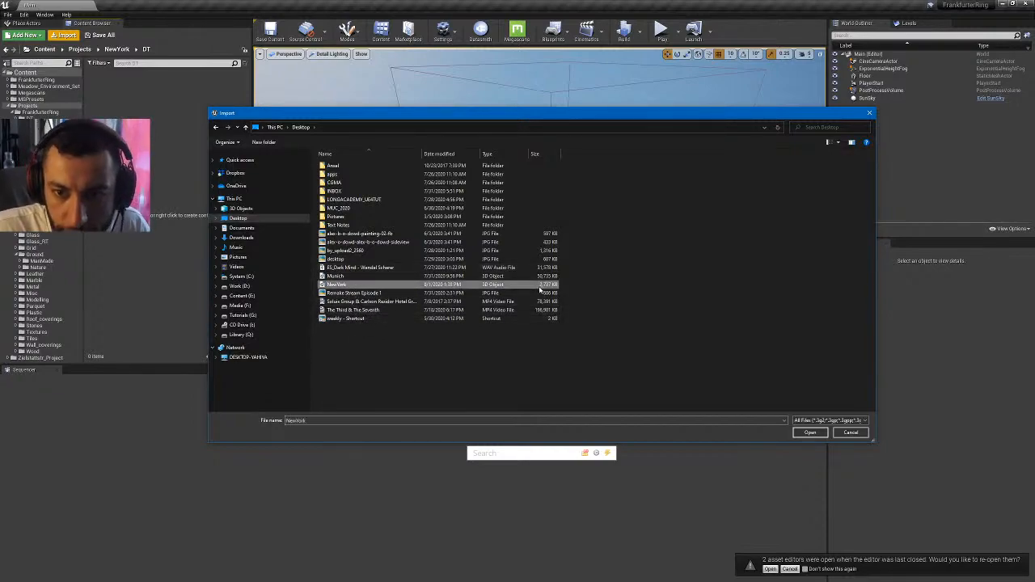
pyautogui.click(810, 433)
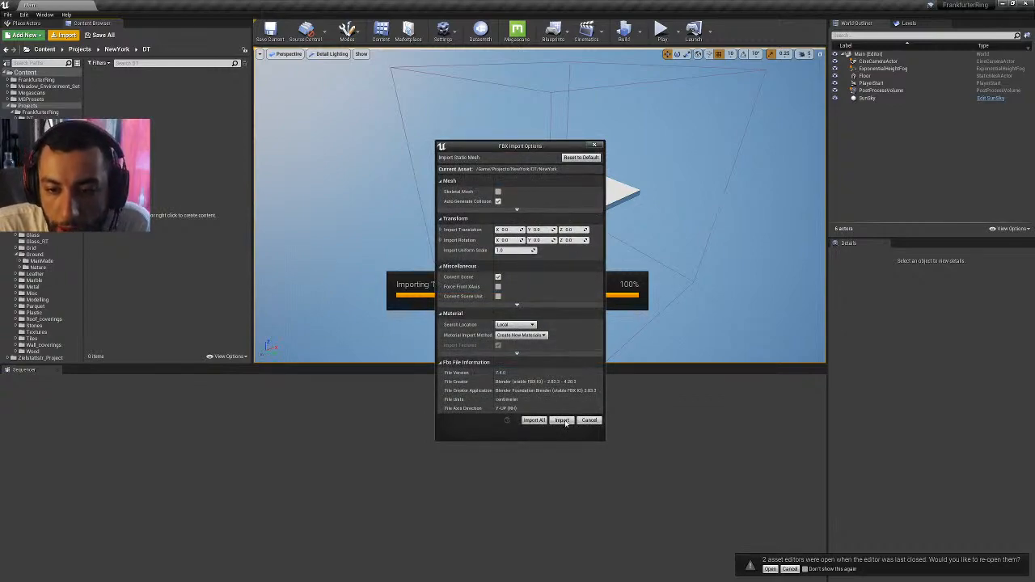
# - Keep the material search location Local, set the material import method to Do Not Create Material, and import all meshes
pyautogui.click(515, 324)
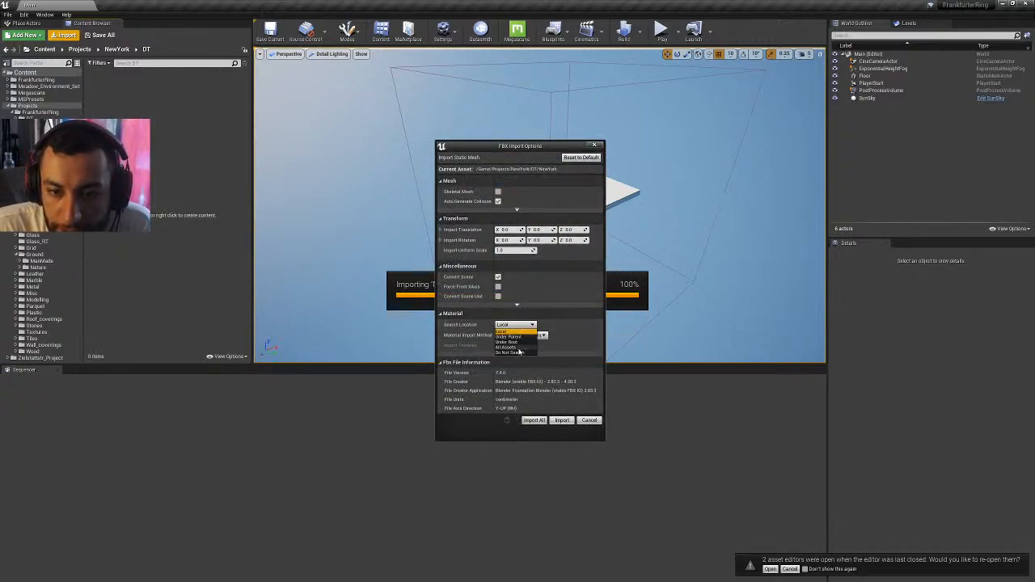
pyautogui.click(503, 331)
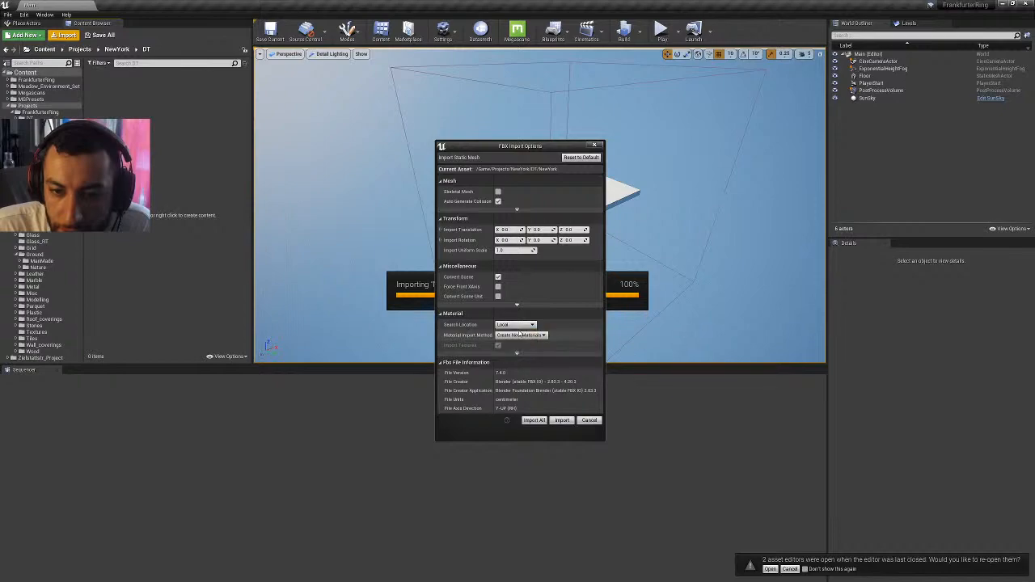
pyautogui.click(520, 335)
pyautogui.click(518, 353)
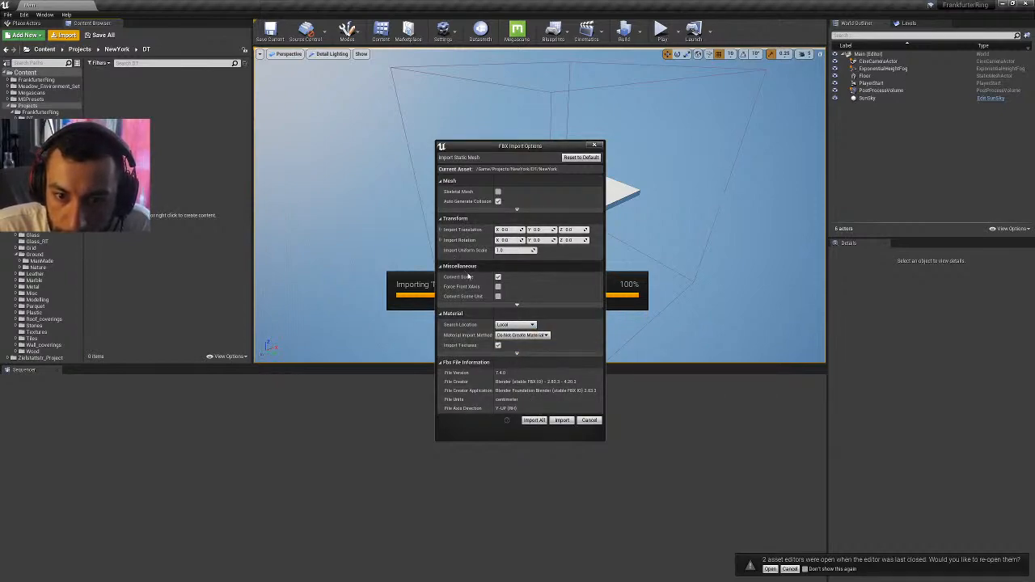
pyautogui.click(533, 420)
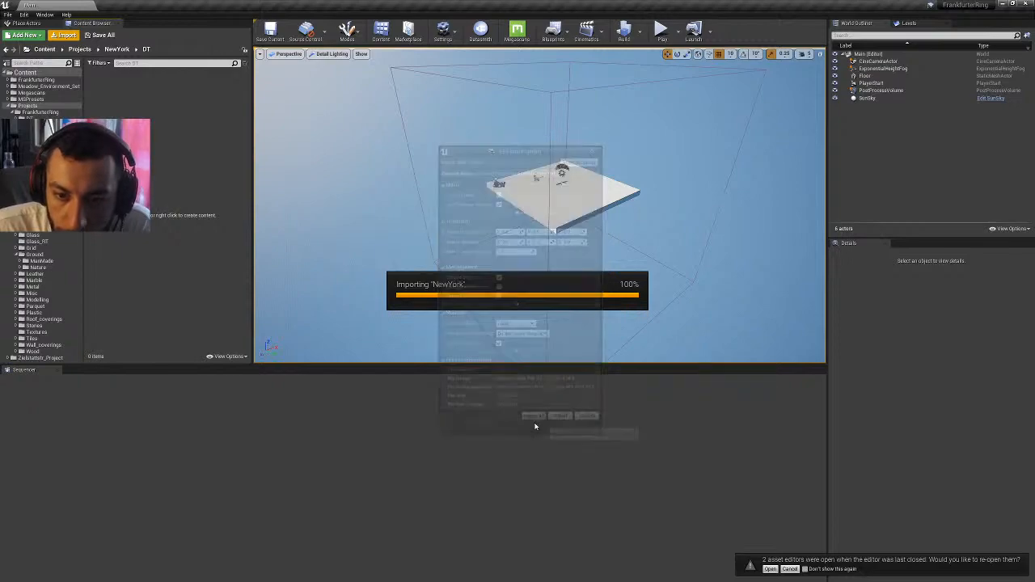
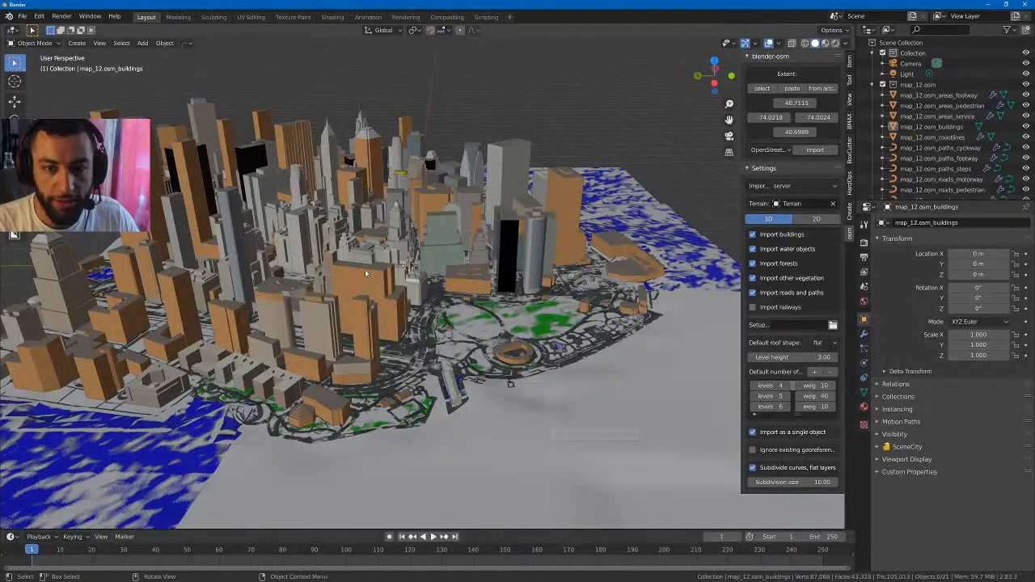
# - Switch to Blender and examine the New York city model in rendered, solid and material preview shading
pyautogui.moveTo(365, 269); pyautogui.dragTo(566, 208, button='middle')
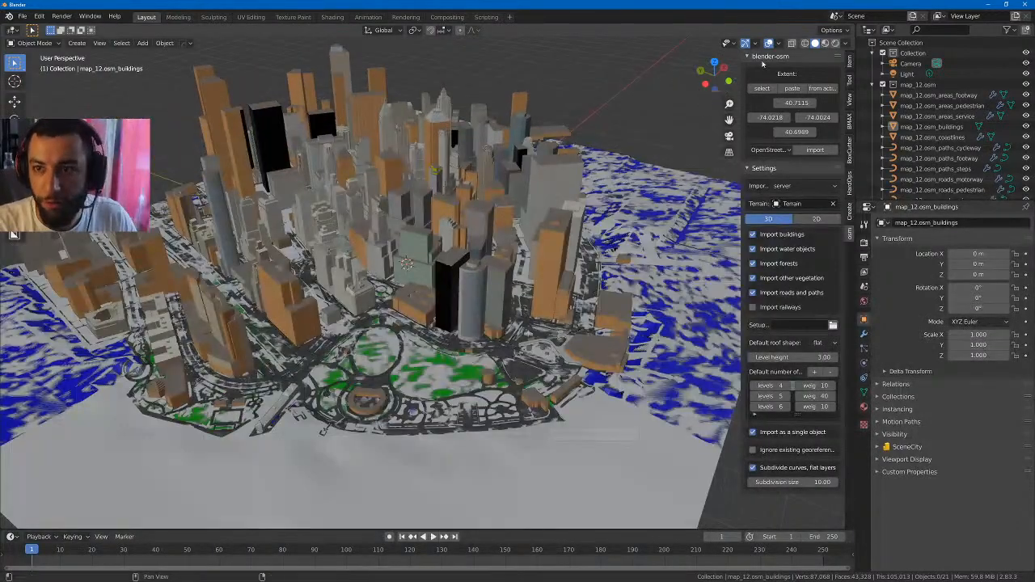
pyautogui.click(835, 43)
pyautogui.scroll(3, 474, 124)
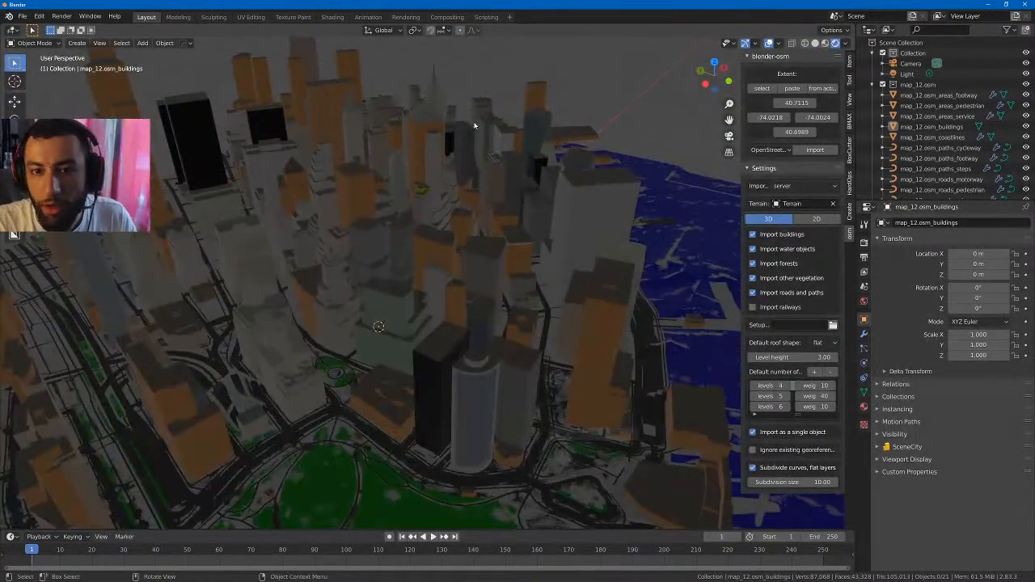
pyautogui.moveTo(474, 125); pyautogui.dragTo(477, 82, button='middle')
pyautogui.moveTo(728, 122); pyautogui.dragTo(732, 139, button='middle')
pyautogui.click(815, 44)
pyautogui.click(827, 44)
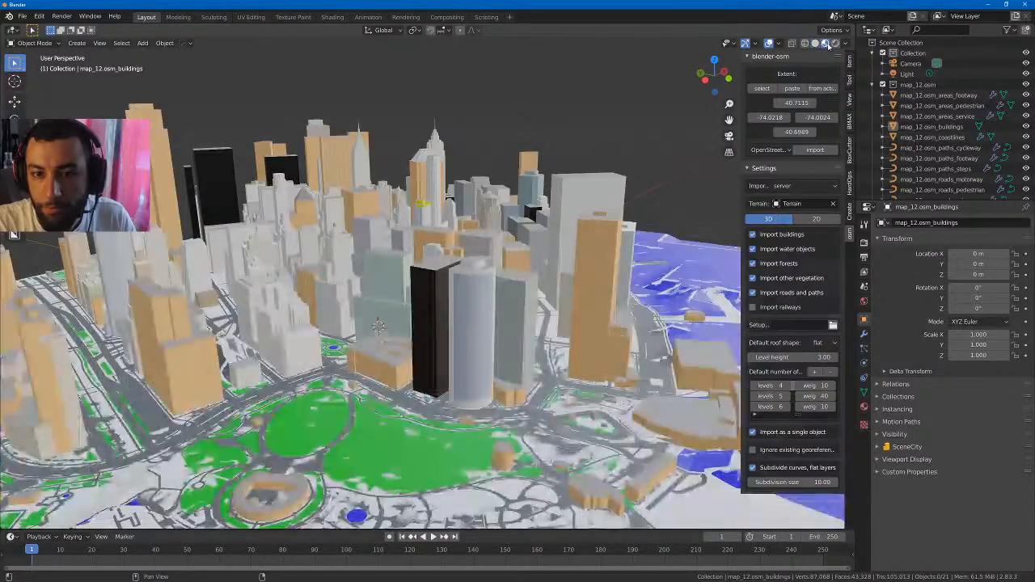
pyautogui.moveTo(482, 136); pyautogui.dragTo(529, 127, button='middle')
# - Hide the viewport sidebar and compare the rendered, material preview, solid and wireframe shading of the city
pyautogui.click(796, 56)
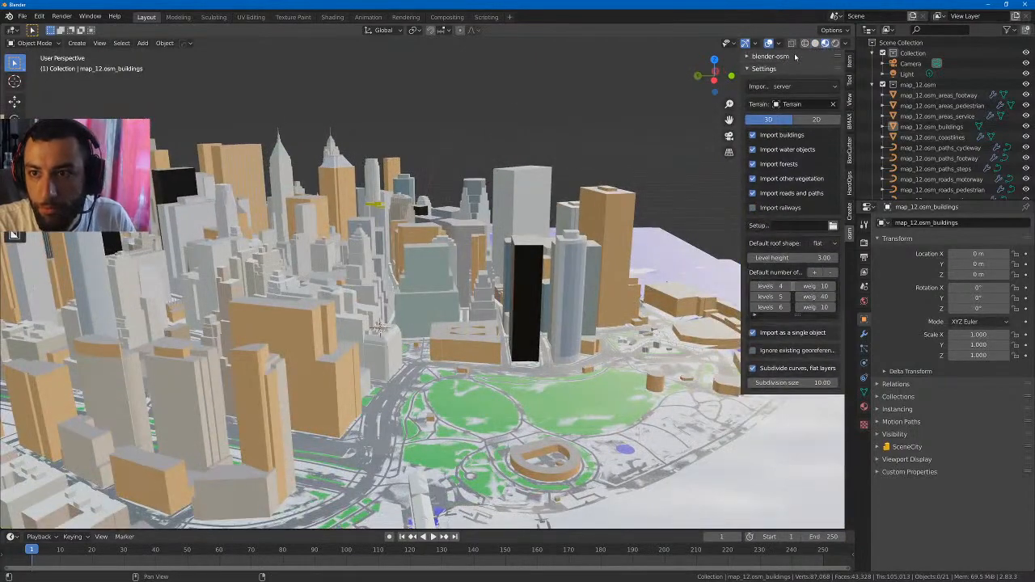
pyautogui.press('n')
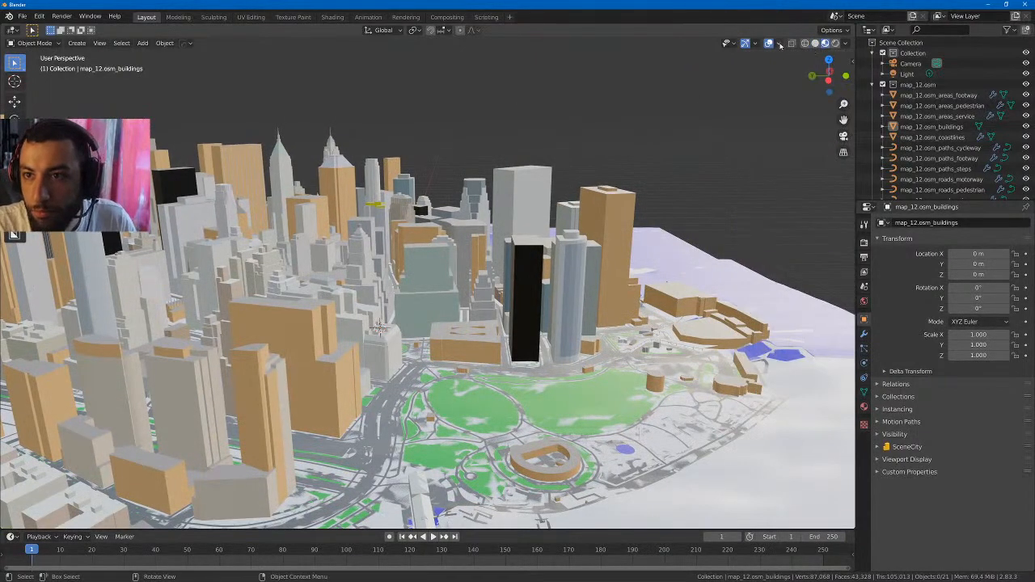
pyautogui.click(780, 44)
pyautogui.click(846, 43)
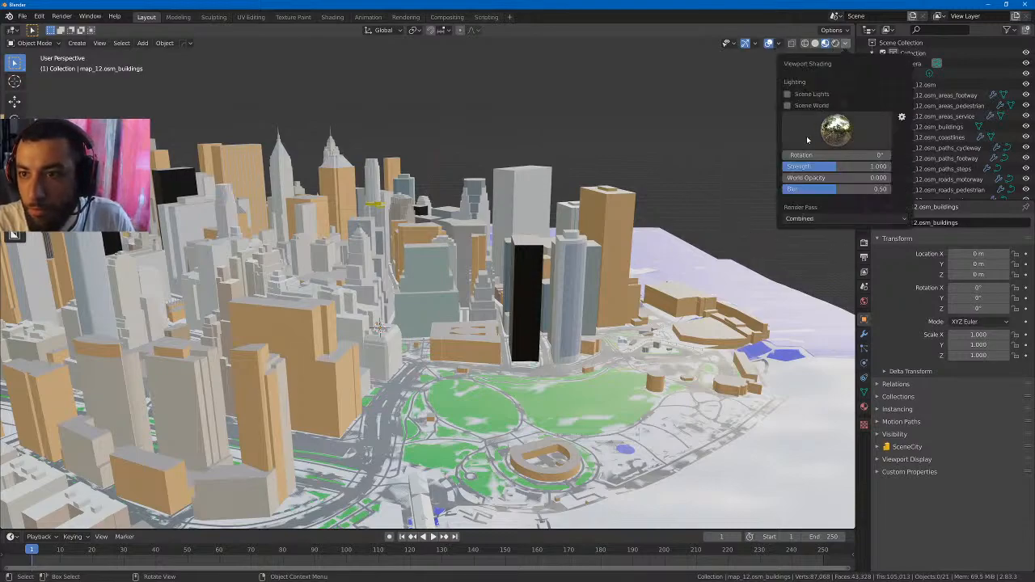
pyautogui.click(835, 43)
pyautogui.click(824, 42)
pyautogui.click(814, 43)
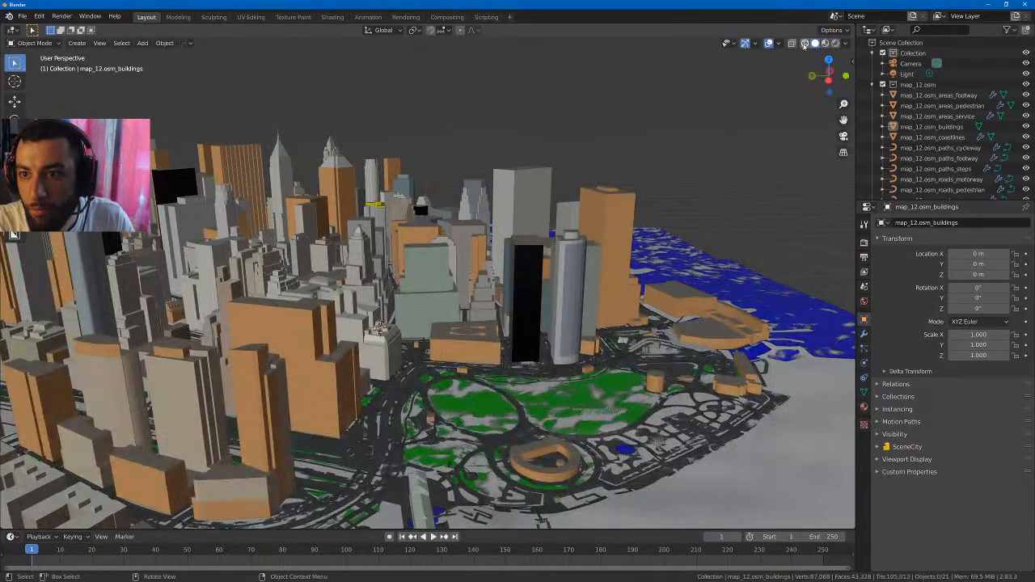
pyautogui.click(805, 43)
pyautogui.click(846, 43)
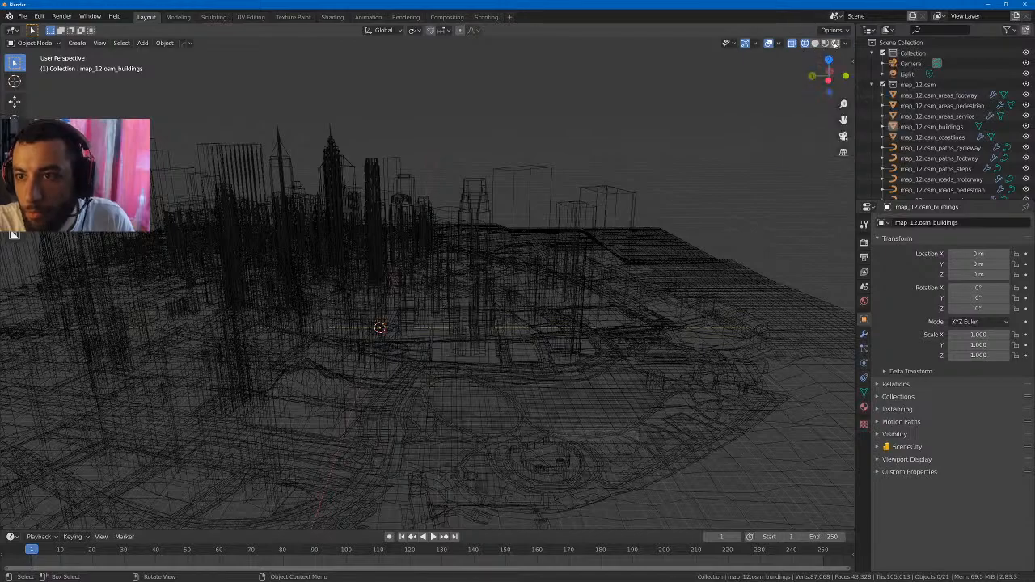
pyautogui.click(846, 43)
# - Set the viewport to solid shading with MatCap lighting, enable Cavity, and set the color to Object
pyautogui.click(814, 43)
pyautogui.click(845, 43)
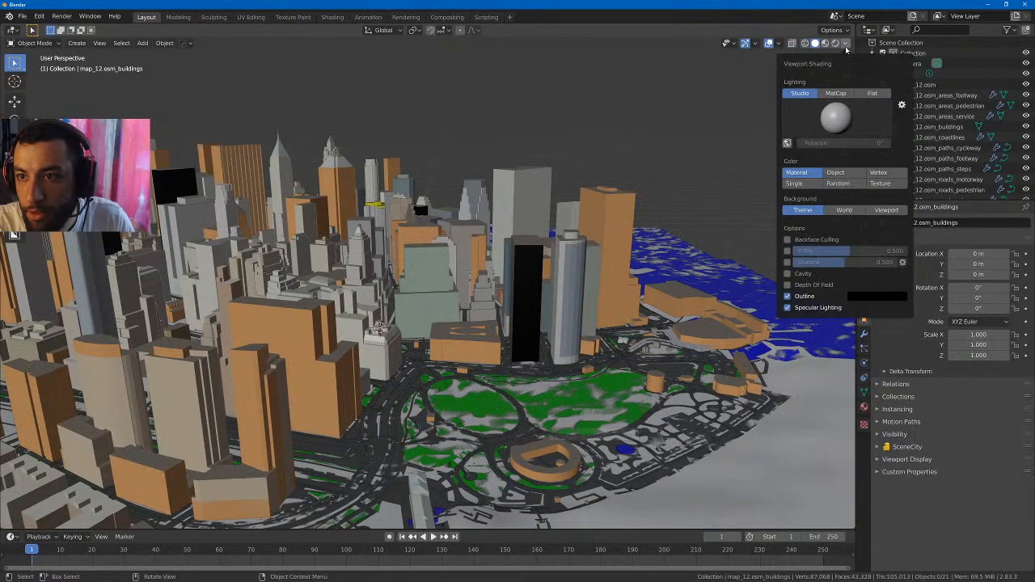
pyautogui.click(836, 94)
pyautogui.click(845, 43)
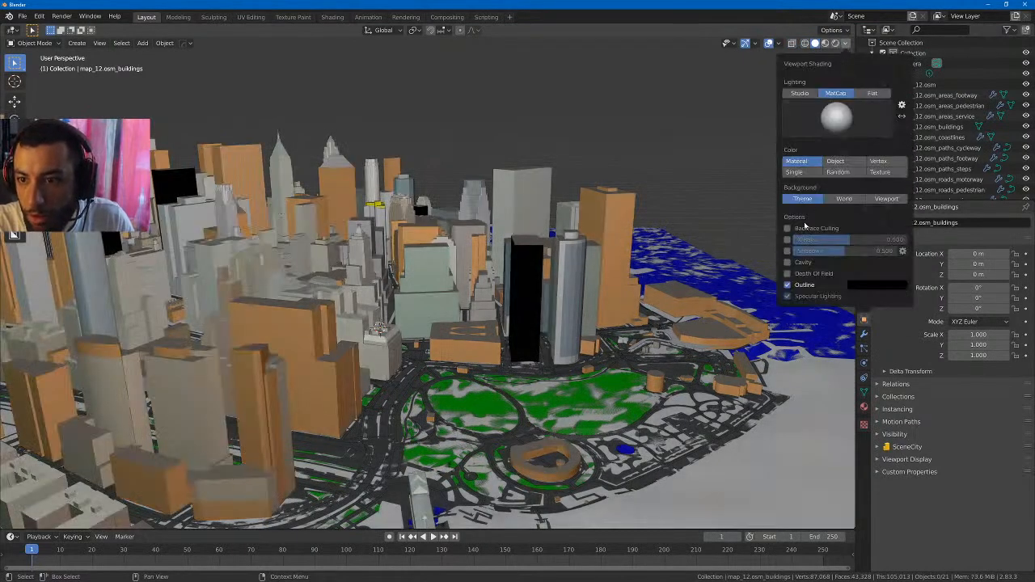
pyautogui.click(787, 263)
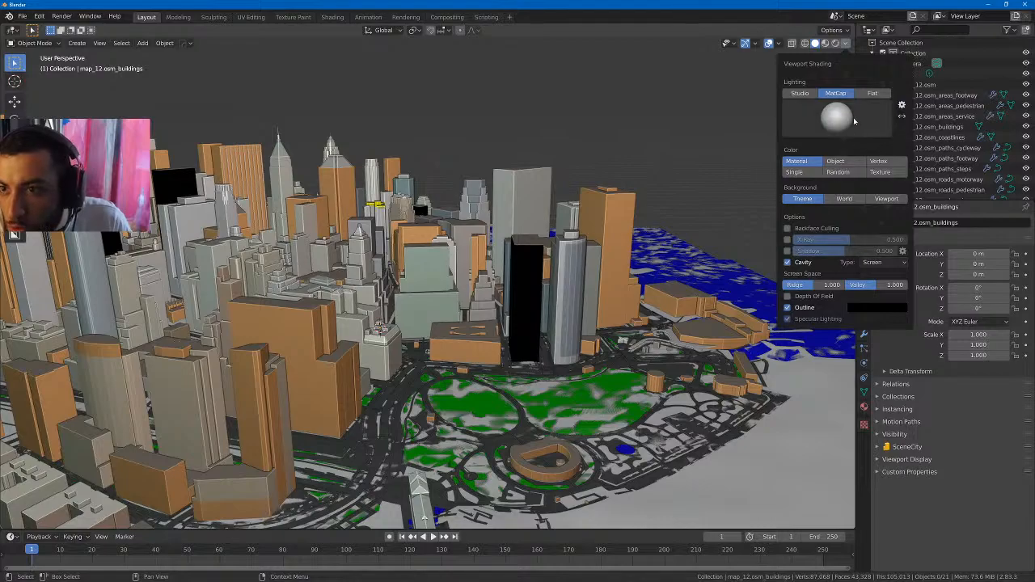
pyautogui.click(836, 161)
pyautogui.moveTo(469, 213); pyautogui.dragTo(416, 269, button='middle')
pyautogui.scroll(3, 611, 272)
pyautogui.moveTo(614, 273); pyautogui.dragTo(446, 283, button='middle')
pyautogui.moveTo(568, 283); pyautogui.dragTo(562, 261, button='middle')
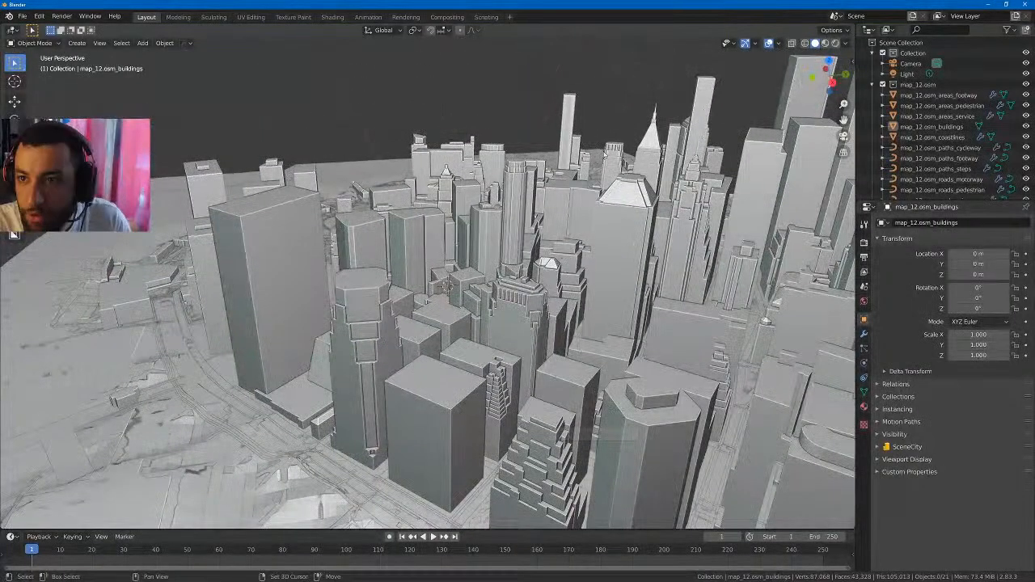
pyautogui.moveTo(604, 154); pyautogui.dragTo(620, 151, button='middle')
# - Change the viewport's MatCap, trying a glossy silver one before choosing the pale off-white one for the whole city
pyautogui.click(845, 43)
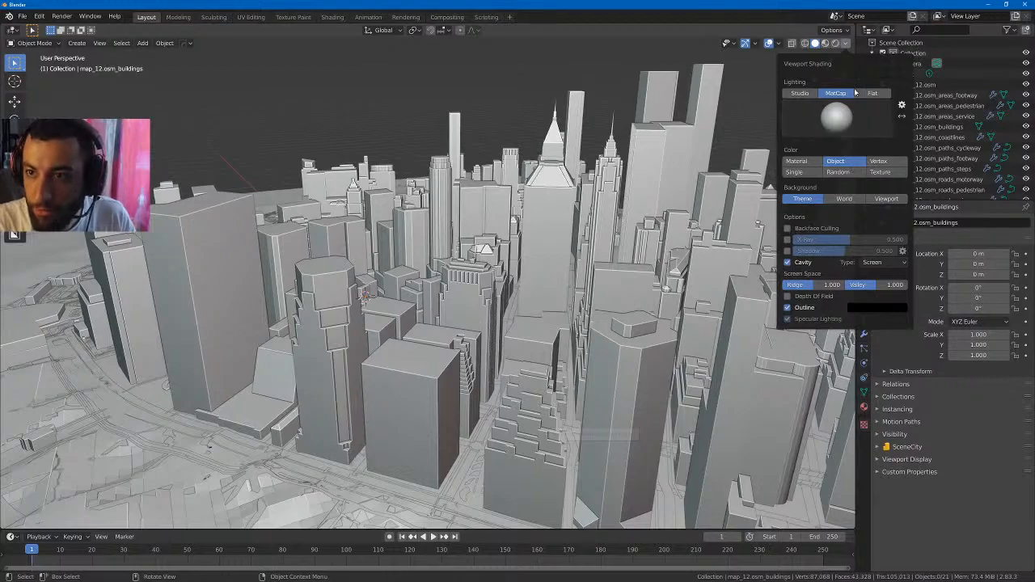
pyautogui.click(836, 118)
pyautogui.click(808, 157)
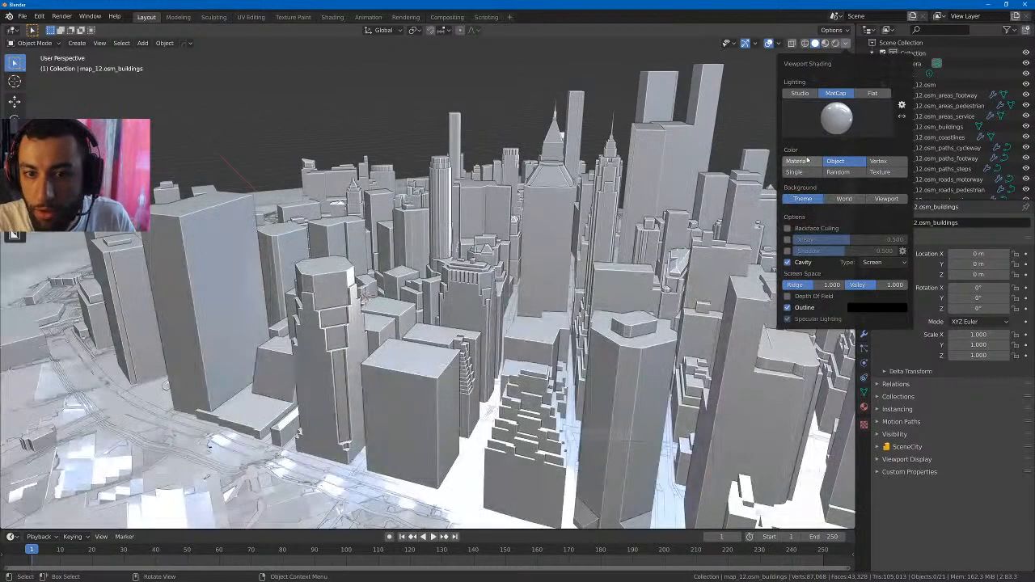
pyautogui.click(829, 125)
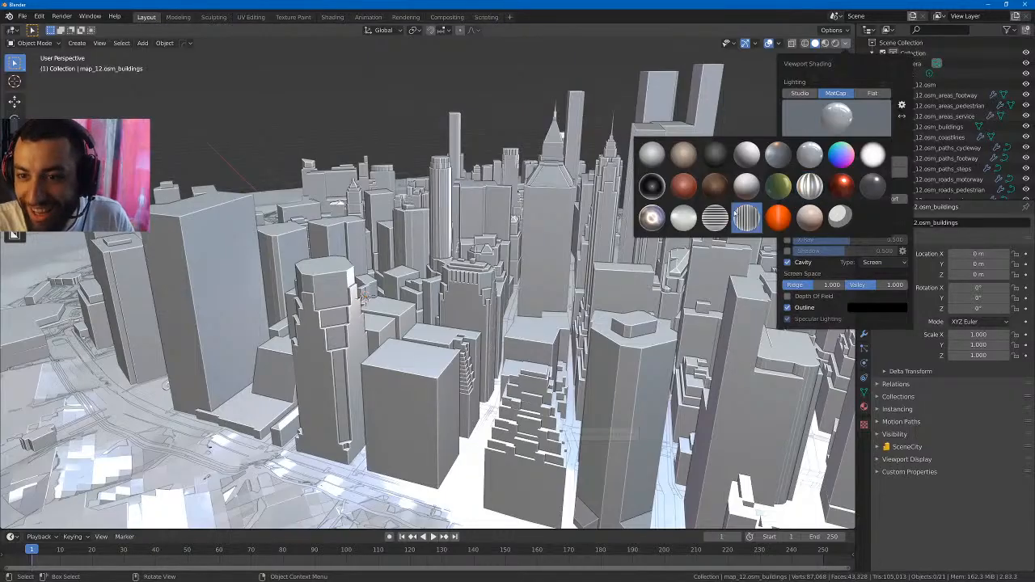
pyautogui.click(684, 220)
pyautogui.scroll(-3, 485, 283)
pyautogui.moveTo(348, 283); pyautogui.dragTo(655, 182, button='middle')
pyautogui.scroll(-2, 466, 325)
pyautogui.scroll(2, 656, 148)
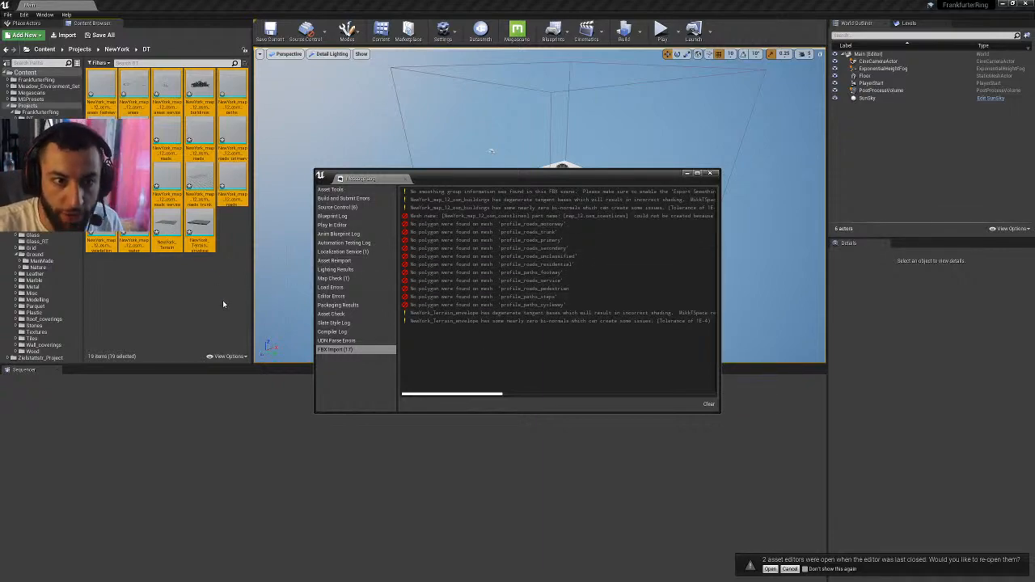
# - Return to the Unreal Editor, close the FBX import's Message Log, and switch back to Blender
pyautogui.middleClick(368, 179)
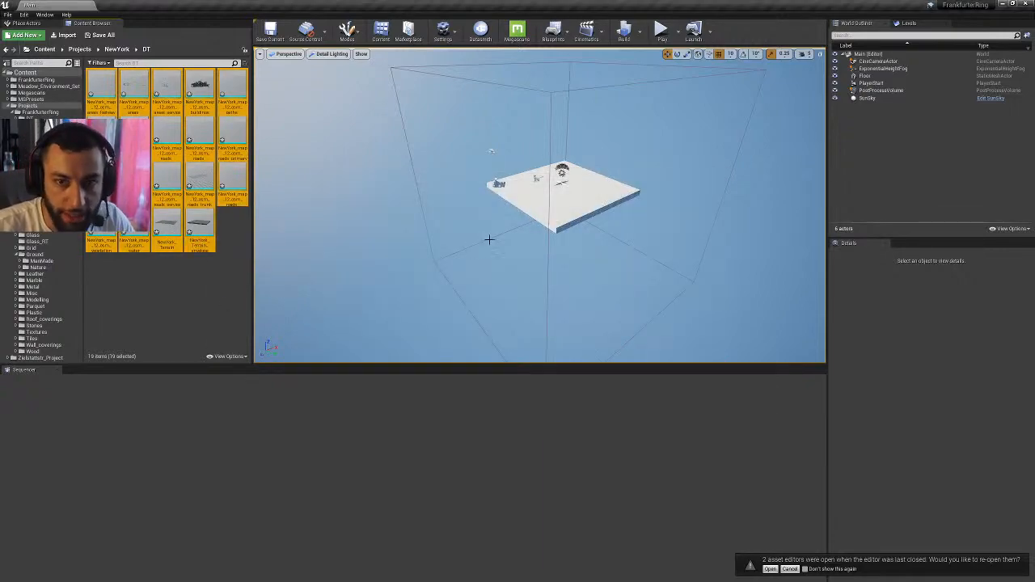
pyautogui.moveTo(555, 232); pyautogui.dragTo(550, 217, button='right')
pyautogui.click(1011, 6)
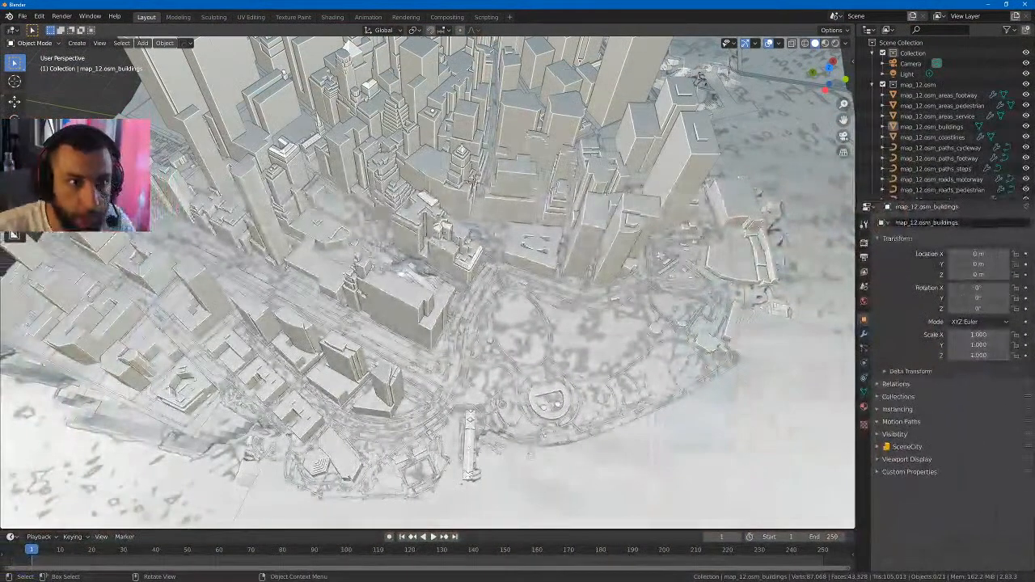
# - Open the FBX export for the city scene
pyautogui.click(23, 16)
pyautogui.moveTo(45, 167)
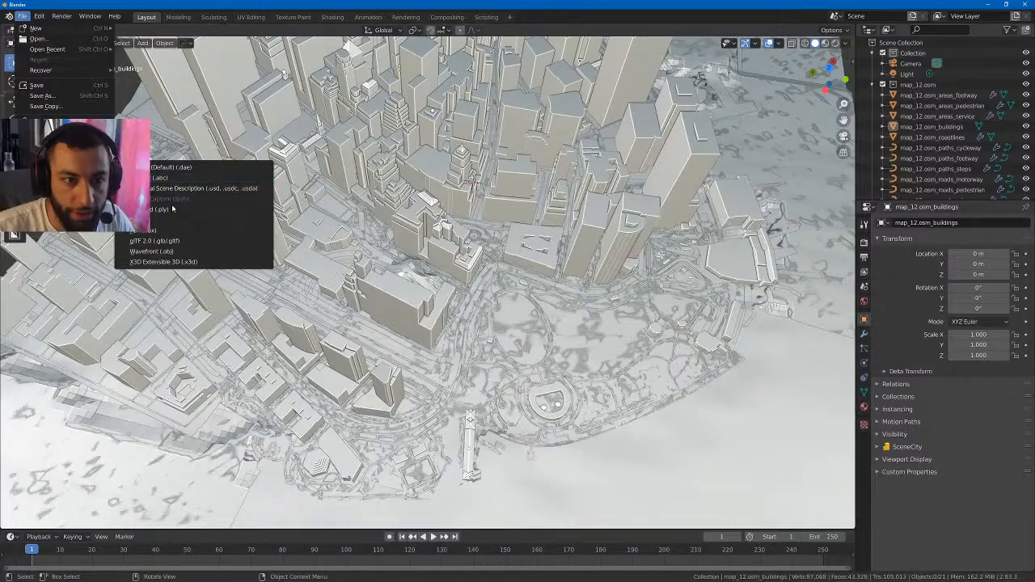
pyautogui.click(144, 230)
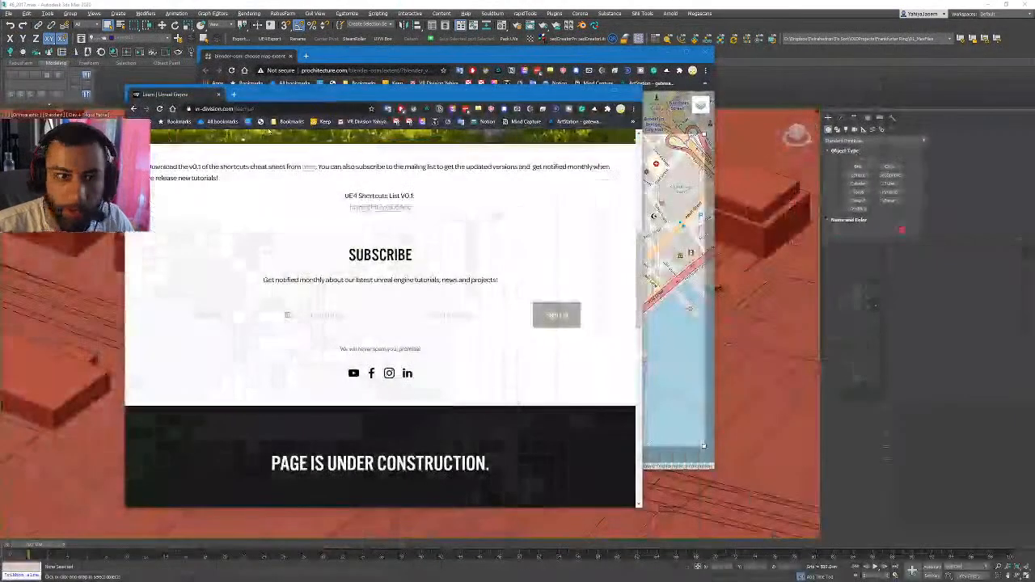
pyautogui.moveTo(348, 95); pyautogui.dragTo(397, 90)
pyautogui.scroll(-5, 468, 209)
pyautogui.scroll(6, 469, 208)
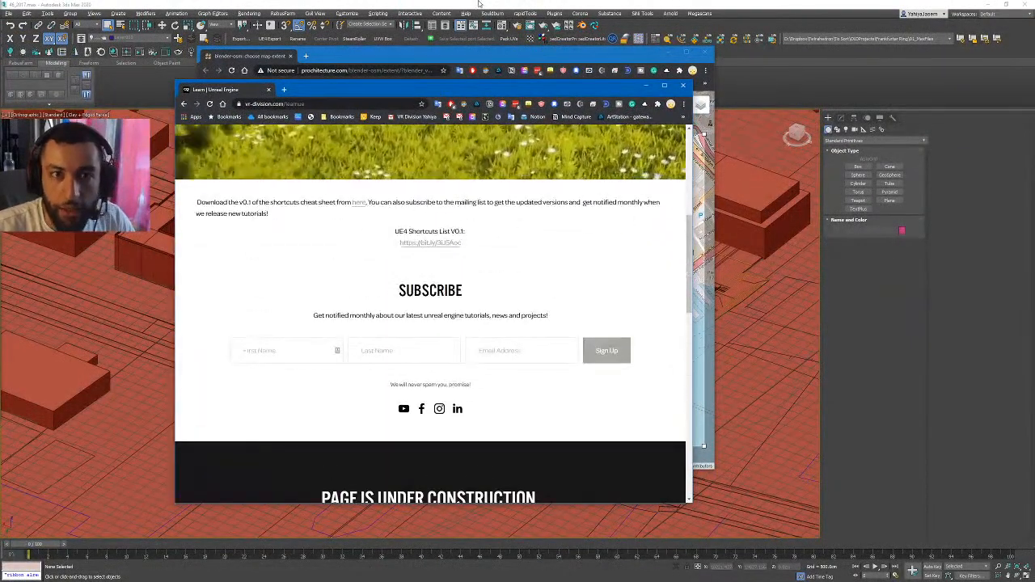
# - Switch to the Unreal Editor and pick the NewYork file on the Desktop for import
pyautogui.click(397, 41)
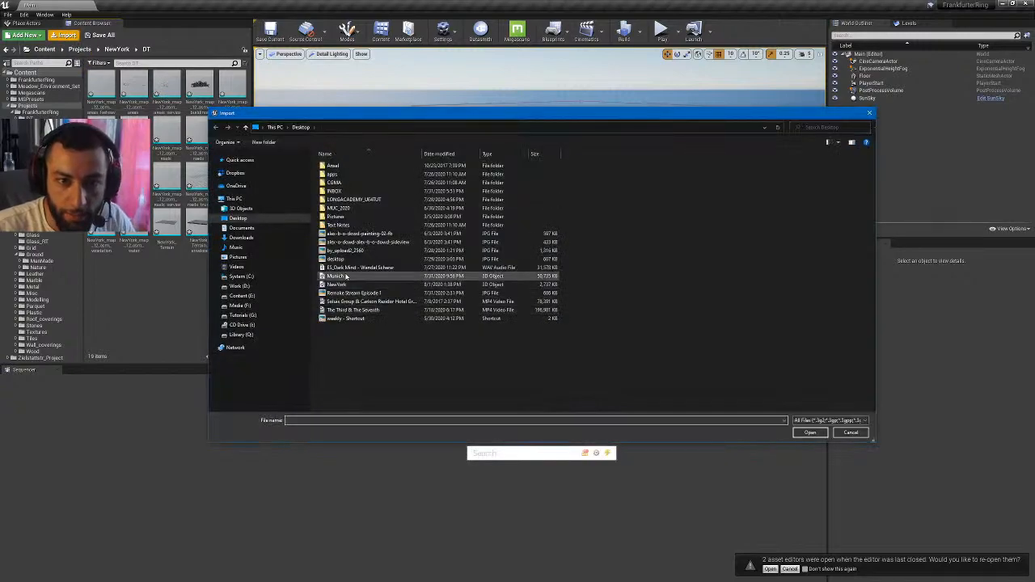
pyautogui.click(335, 285)
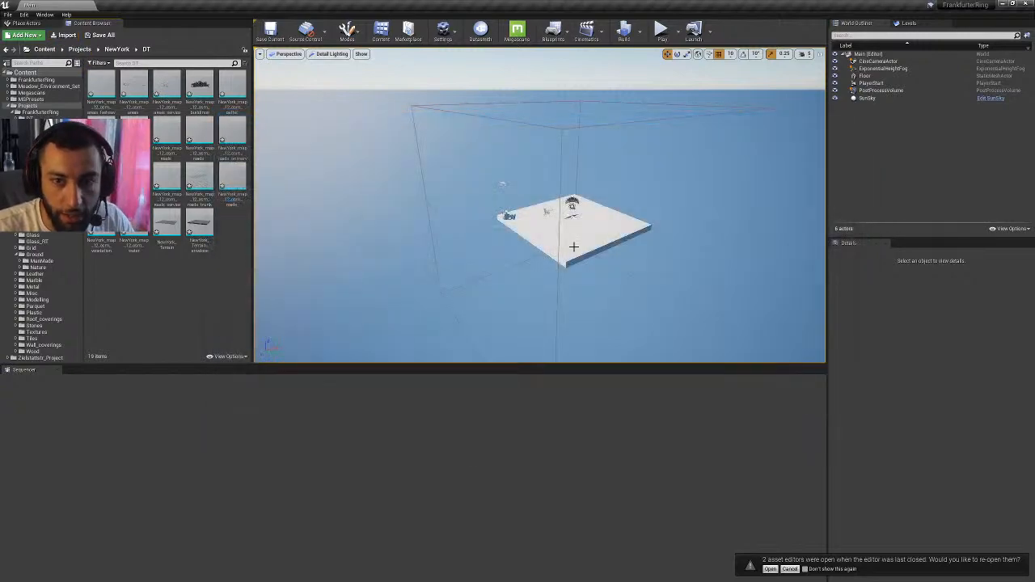
# - Delete the floor and all remaining actors, including the camera, fog, player start, post-process volume and SunSky, to empty the level
pyautogui.click(647, 225)
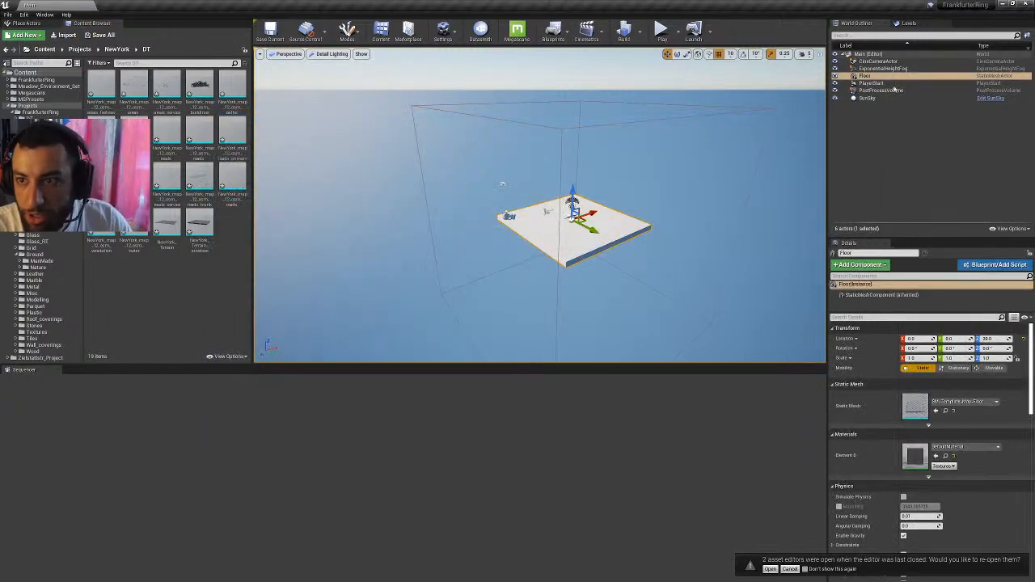
pyautogui.press('Delete')
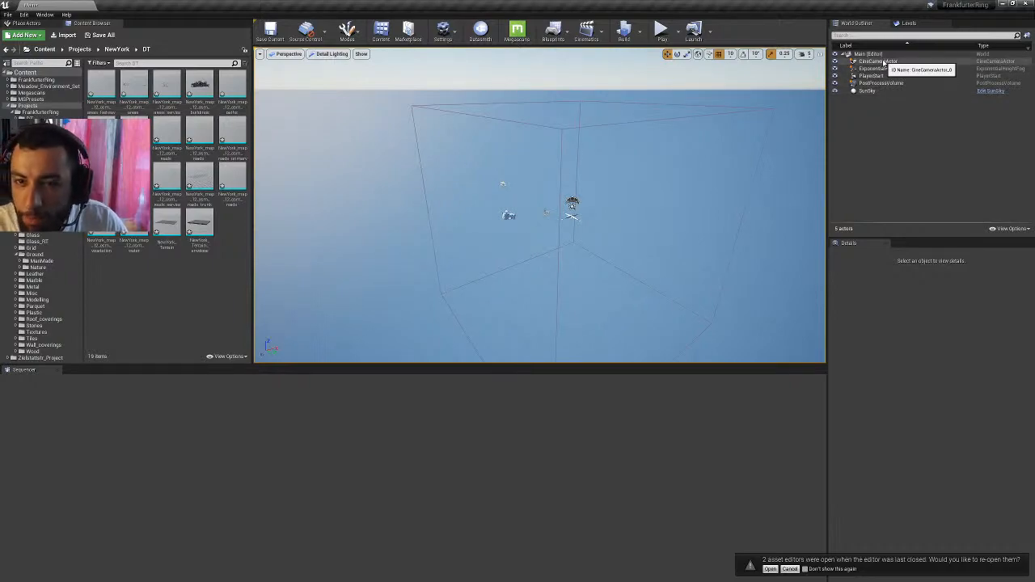
pyautogui.click(883, 62)
pyautogui.keyDown('shift'); pyautogui.click(884, 92); pyautogui.keyUp('shift')
pyautogui.press('Delete')
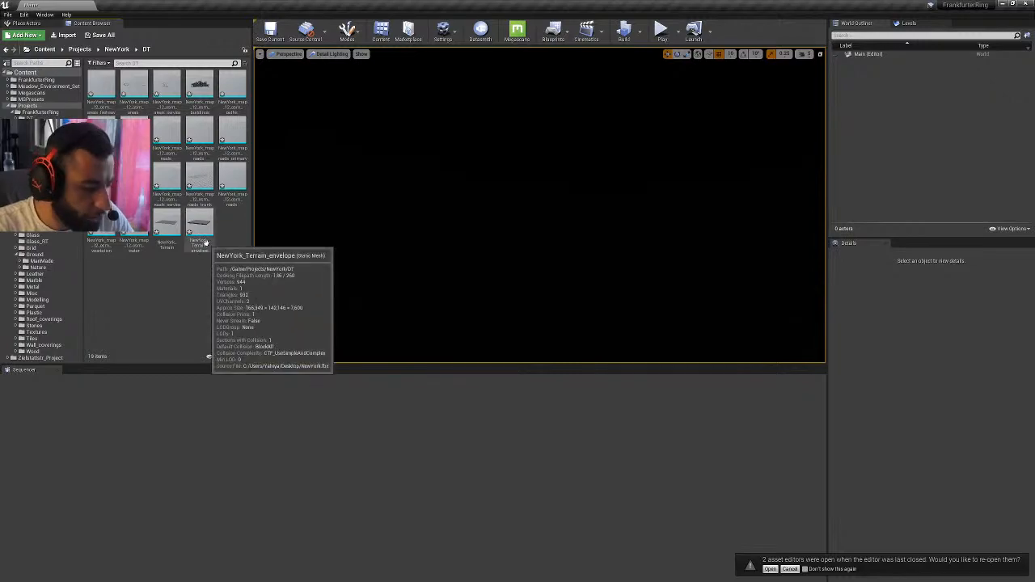
# - Select all the New York static meshes in the DT folder and save them
pyautogui.click(108, 89)
pyautogui.keyDown('shift'); pyautogui.click(199, 239); pyautogui.keyUp('shift')
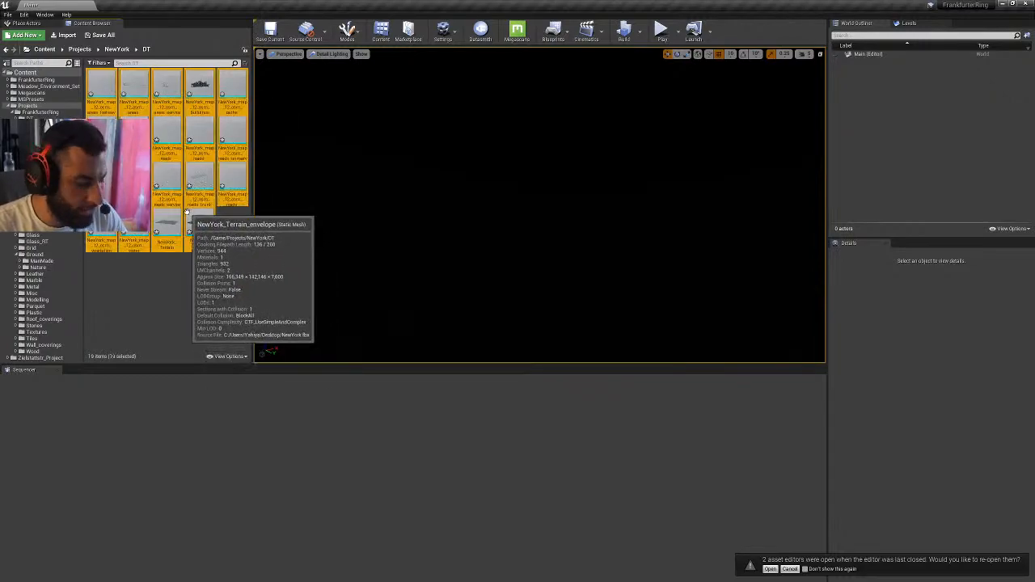
pyautogui.hotkey('ctrl', 's')
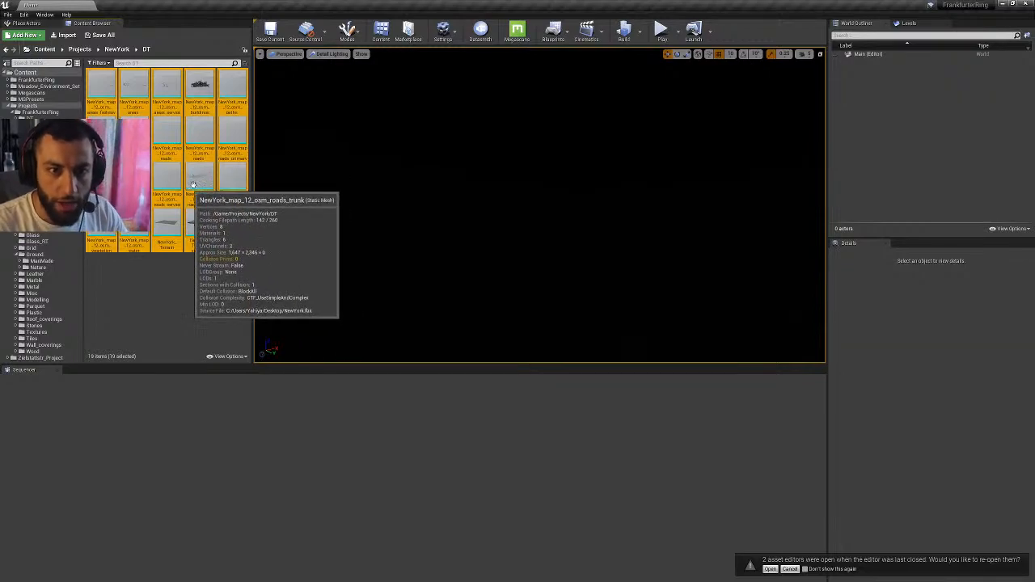
# - Place all the New York static meshes from the DT folder into the empty level together
pyautogui.click(182, 259)
pyautogui.click(201, 230)
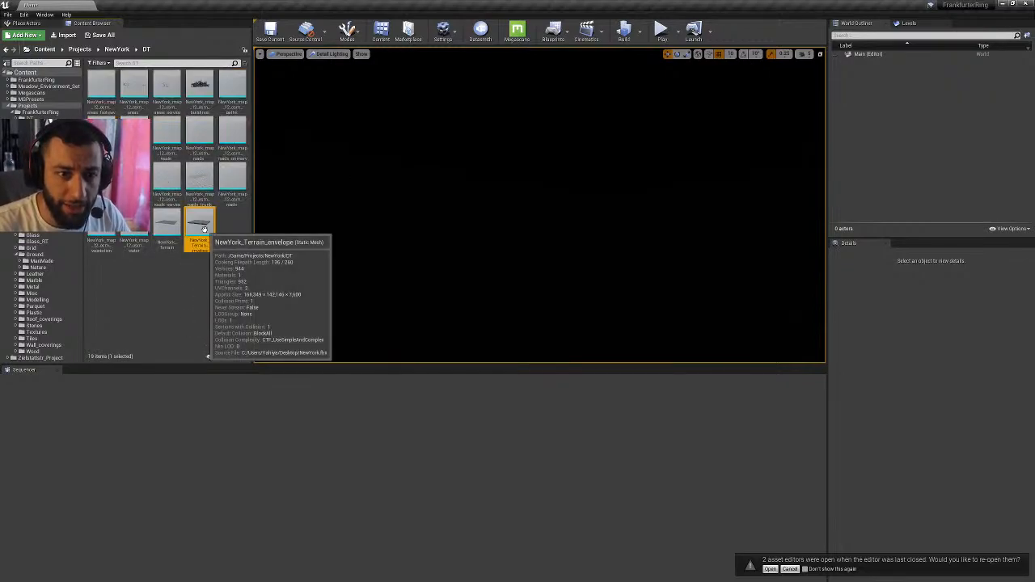
pyautogui.keyDown('shift'); pyautogui.click(104, 103); pyautogui.keyUp('shift')
pyautogui.moveTo(104, 103); pyautogui.dragTo(607, 332)
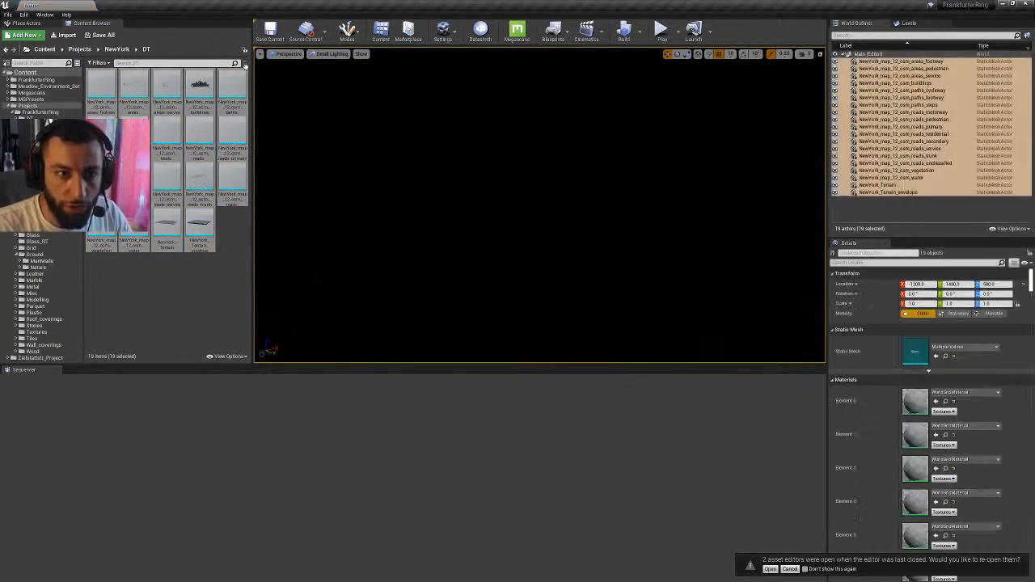
pyautogui.moveTo(418, 178); pyautogui.dragTo(518, 173, button='right')
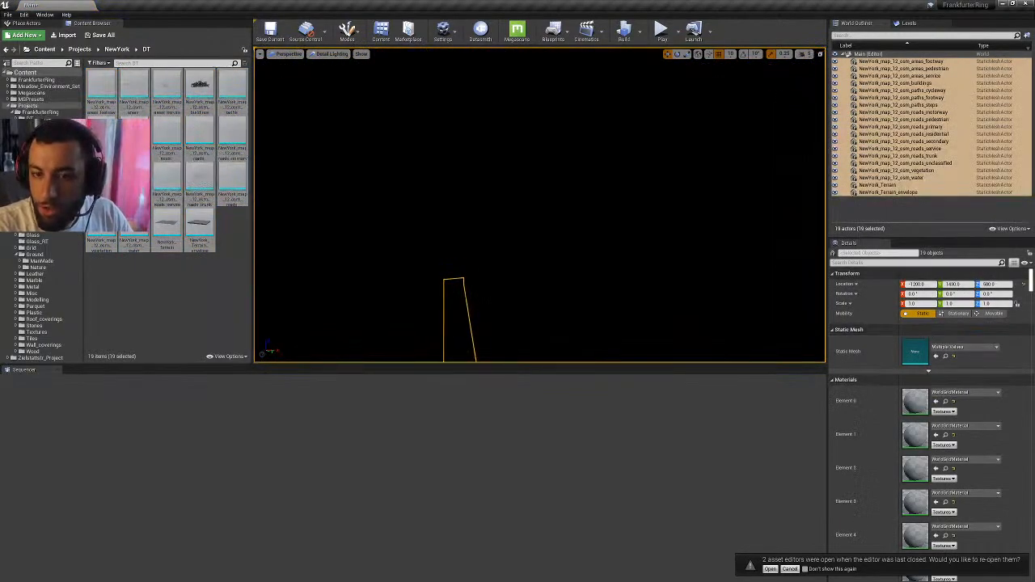
# - Set the location of all selected NewYork map and terrain meshes to 0, 0, 0
pyautogui.press('e')
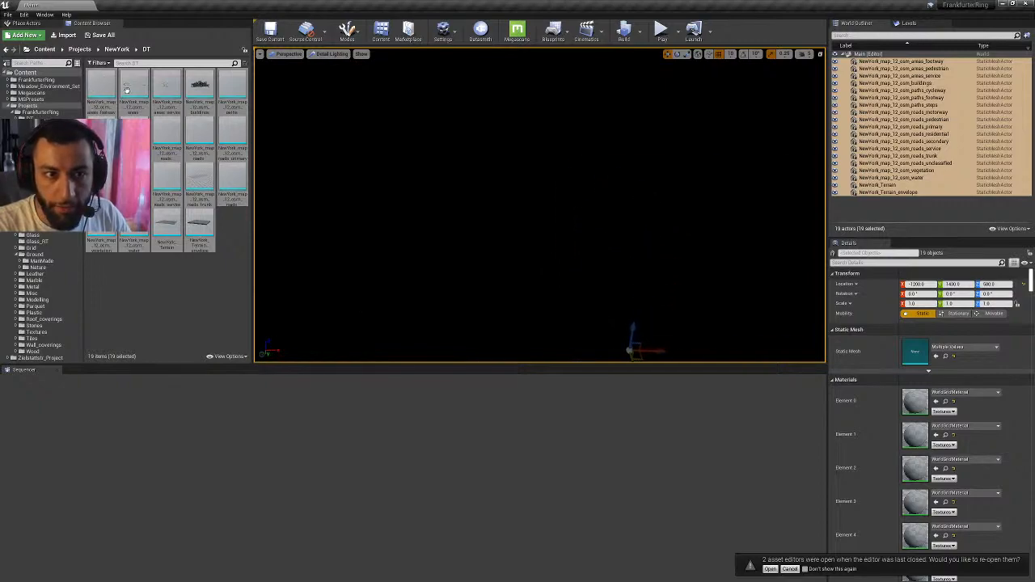
pyautogui.moveTo(540, 208); pyautogui.dragTo(623, 242, button='right')
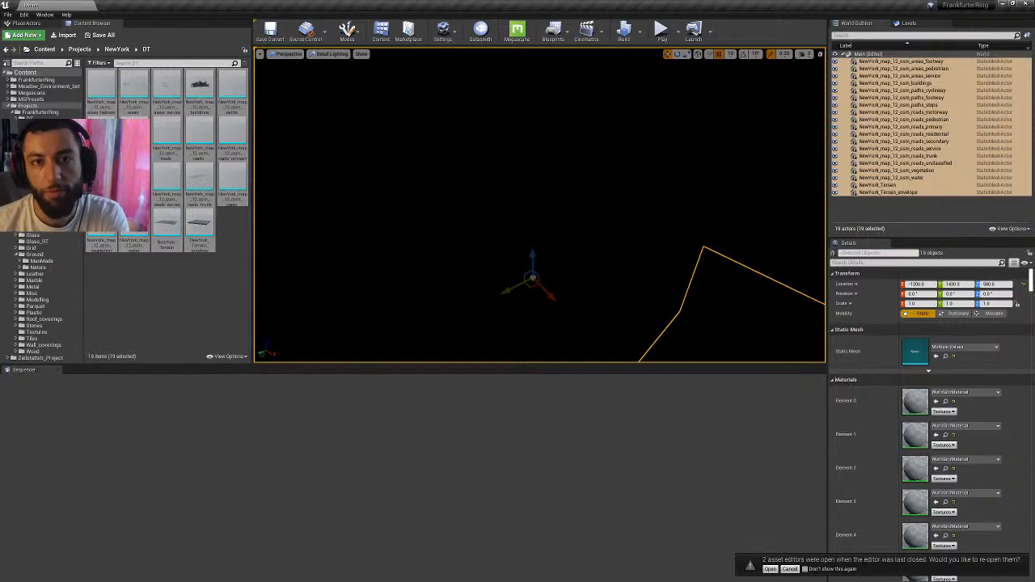
pyautogui.moveTo(539, 208)
pyautogui.mouseDown(button='right')
pyautogui.moveTo(578, 182)
pyautogui.moveTo(531, 193)
pyautogui.mouseUp(button='right')
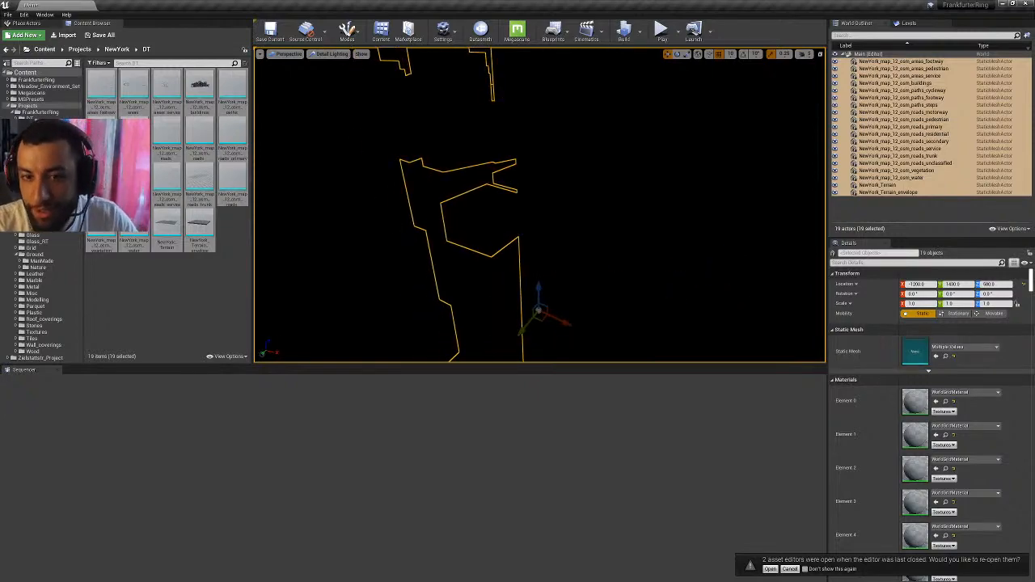
pyautogui.write('0')
pyautogui.click(957, 285)
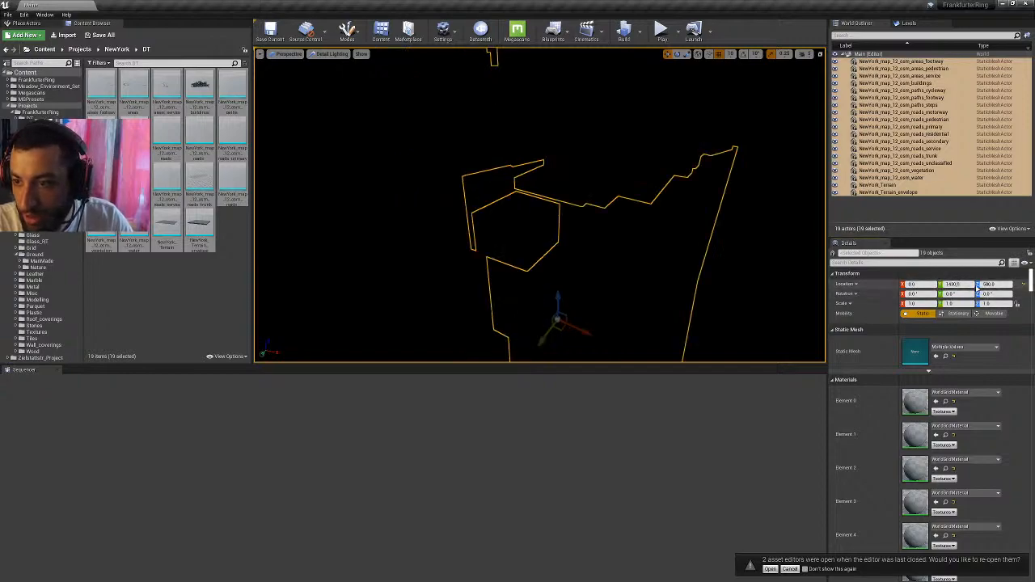
pyautogui.click(993, 283)
pyautogui.write('0')
pyautogui.press('Return')
pyautogui.moveTo(663, 243); pyautogui.dragTo(647, 218, button='right')
pyautogui.press('s')
pyautogui.moveTo(539, 205); pyautogui.dragTo(564, 147, button='right')
pyautogui.press('w')
pyautogui.press('a')
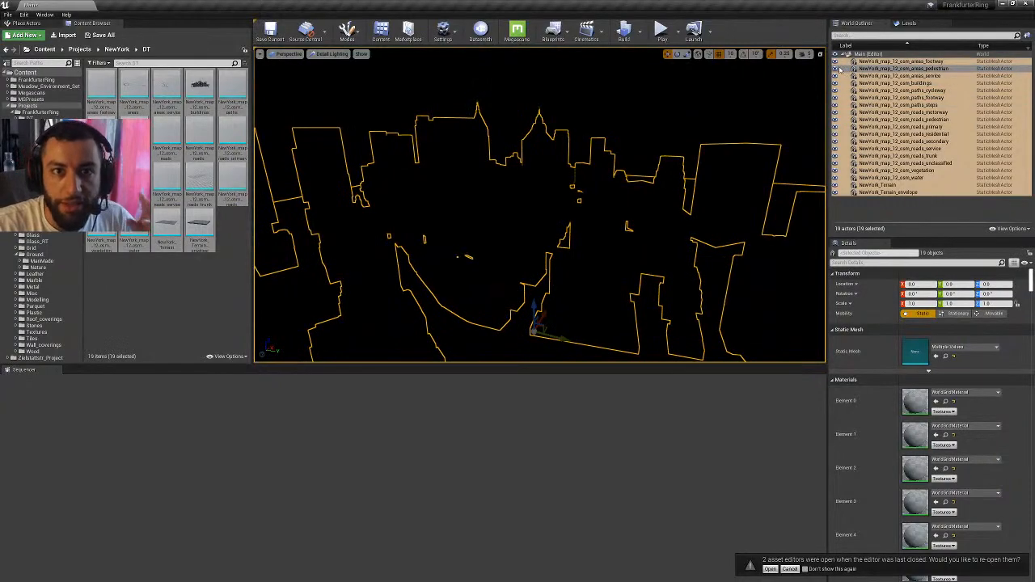
# - Create a folder named NewYork in the level's actor list
pyautogui.rightClick(891, 211)
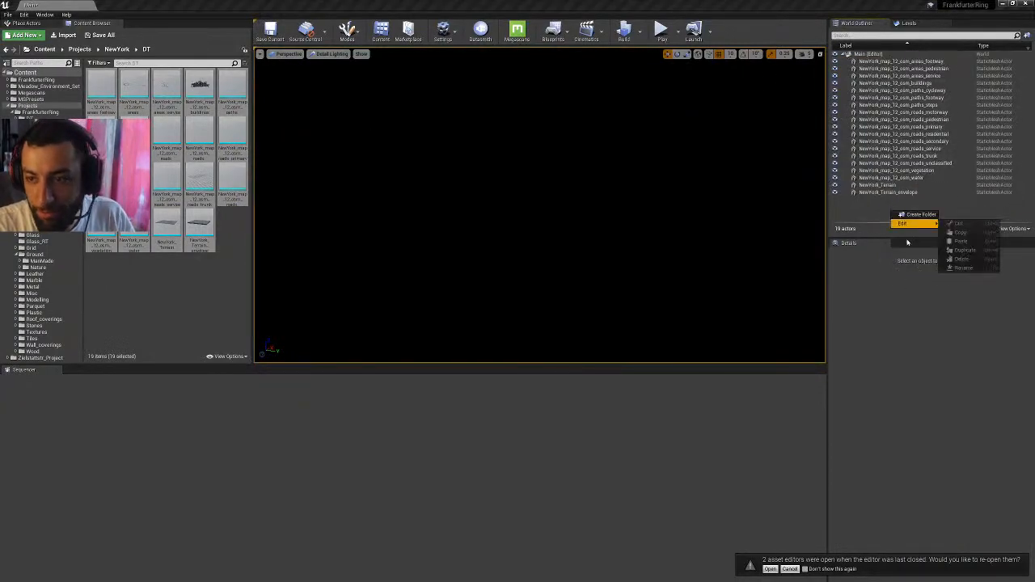
pyautogui.click(920, 215)
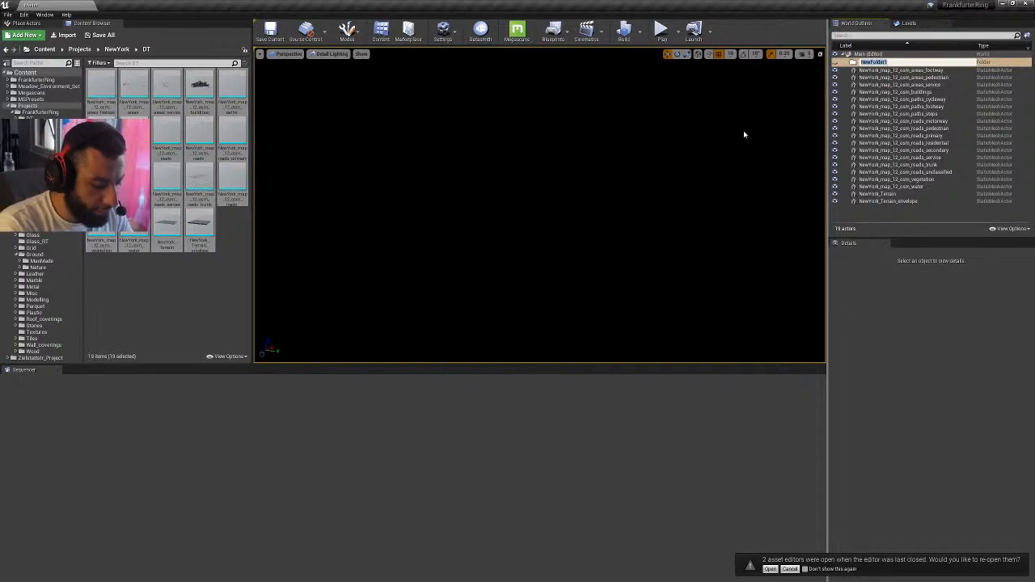
pyautogui.write('New')
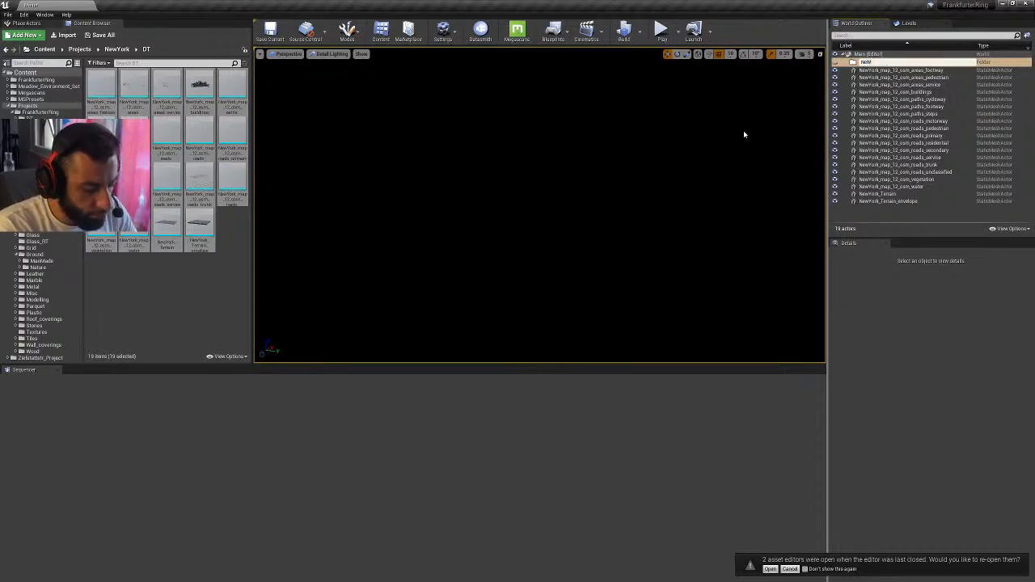
pyautogui.write('York')
pyautogui.press('Return')
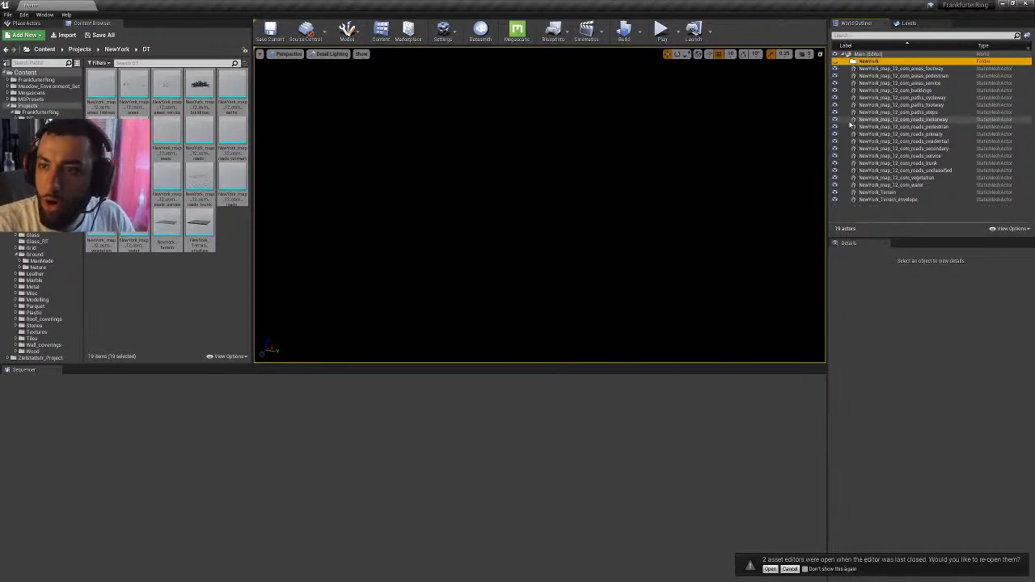
# - Move all NewYork map and terrain actors into the NewYork folder and collapse it
pyautogui.click(880, 68)
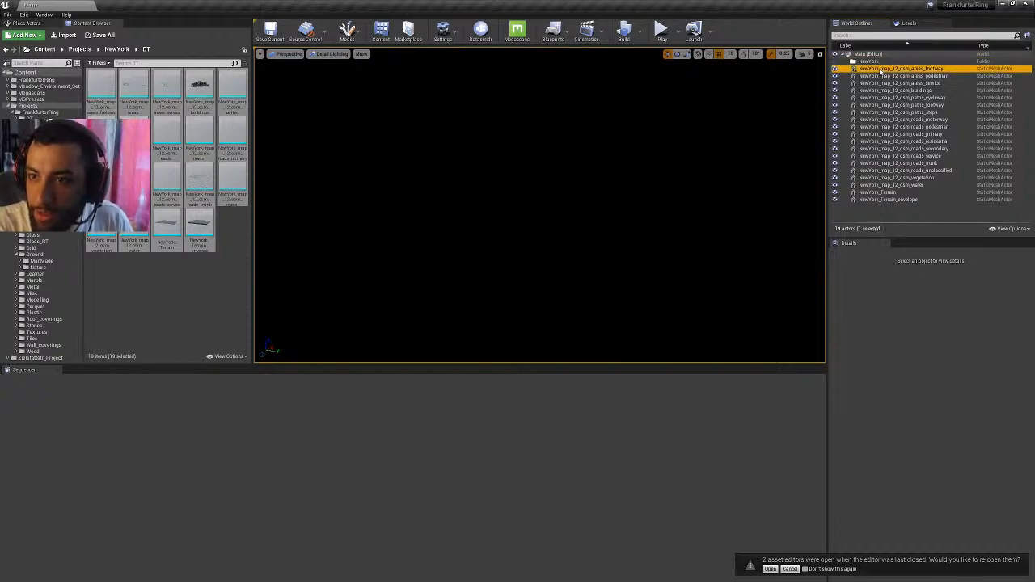
pyautogui.keyDown('shift'); pyautogui.click(889, 199); pyautogui.keyUp('shift')
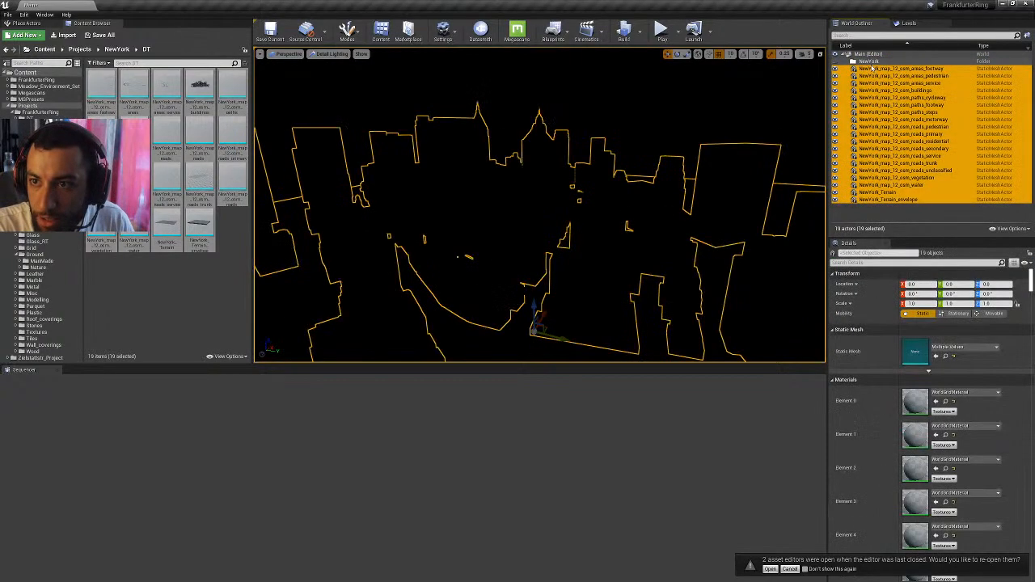
pyautogui.moveTo(871, 70); pyautogui.dragTo(849, 63)
pyautogui.click(849, 61)
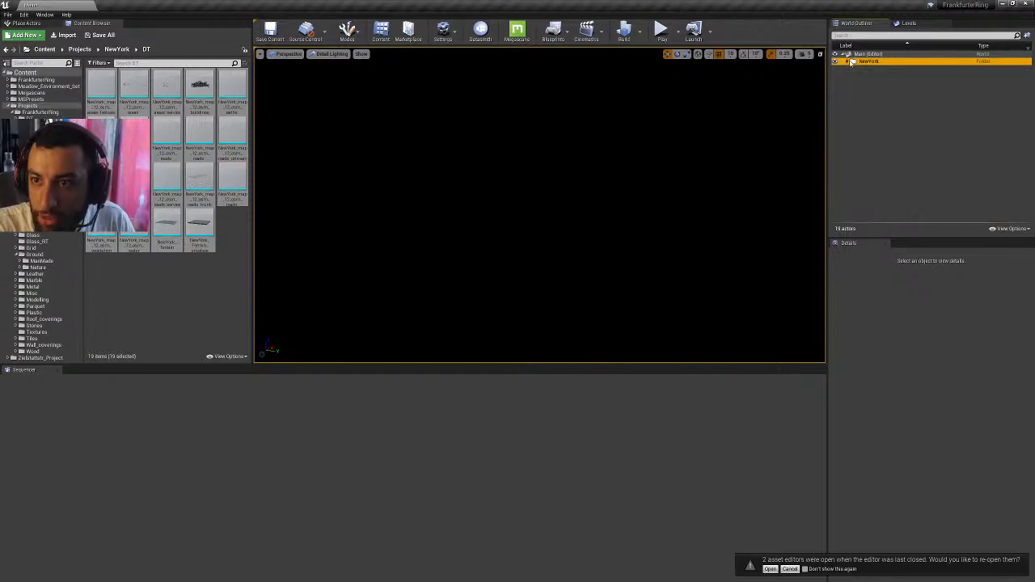
# - Create a second top-level folder named Game in the level's actor list
pyautogui.click(844, 127)
pyautogui.rightClick(890, 111)
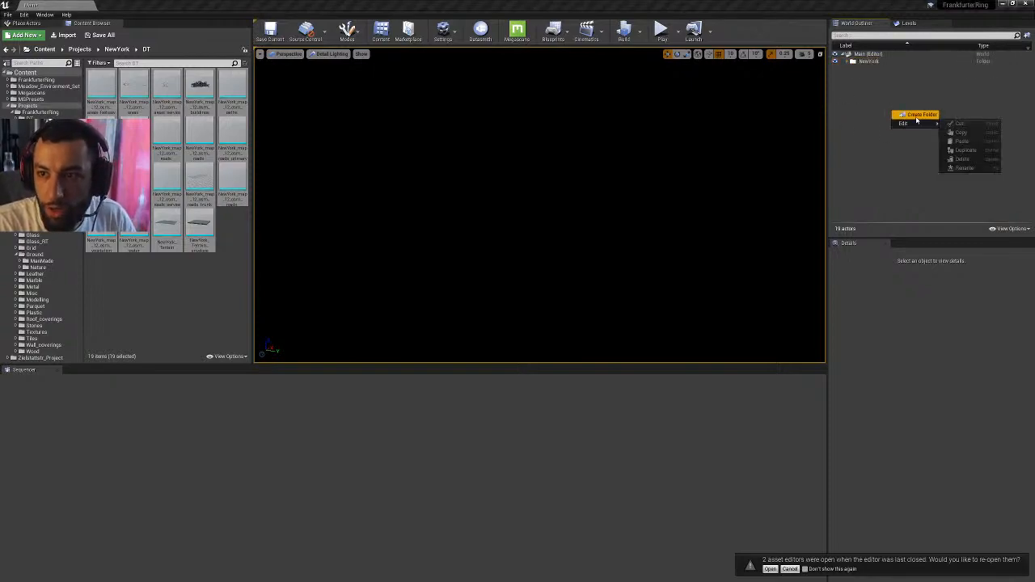
pyautogui.click(912, 114)
pyautogui.write('Came')
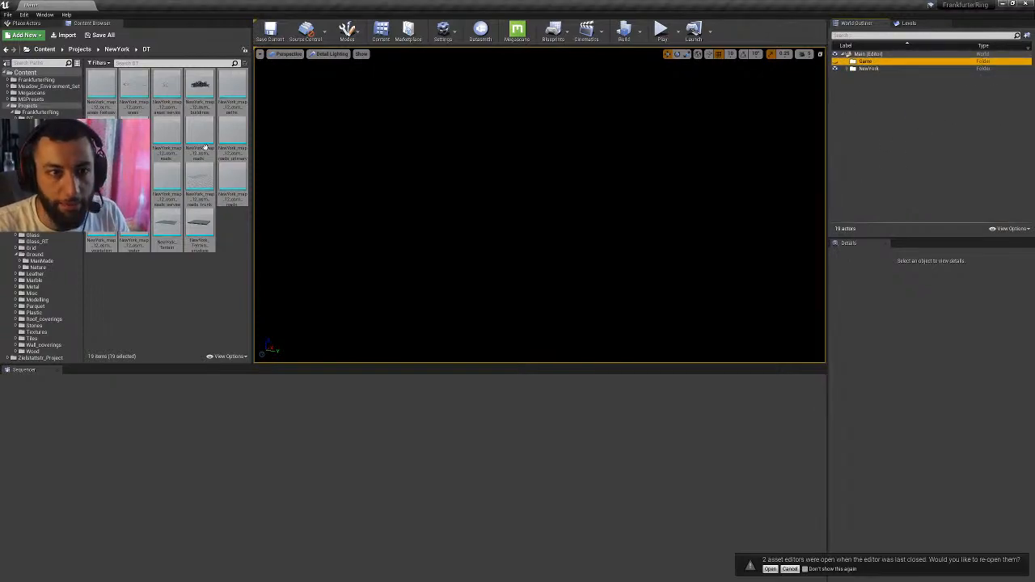
pyautogui.click(168, 325)
pyautogui.click(27, 23)
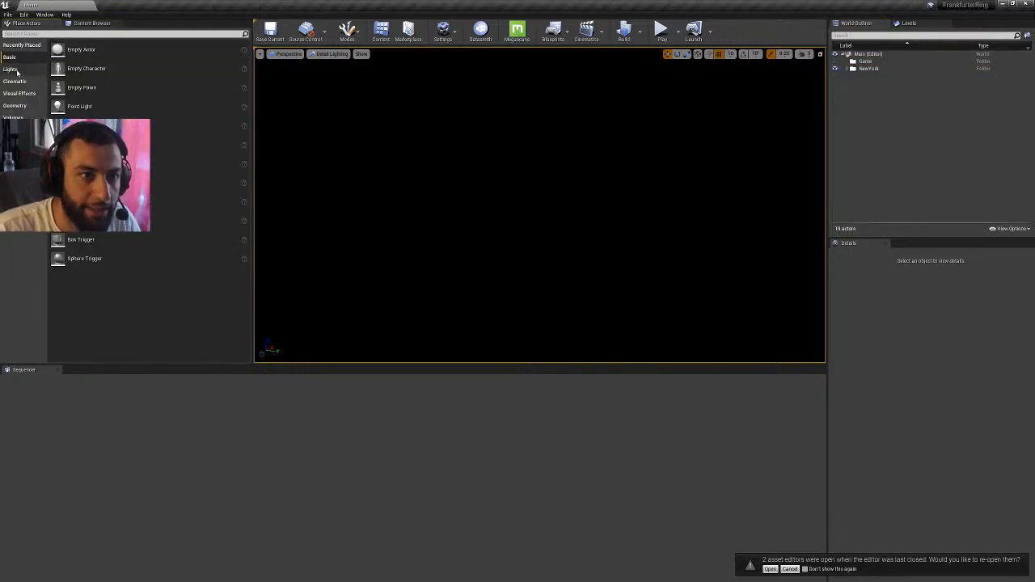
pyautogui.click(12, 69)
pyautogui.moveTo(144, 55); pyautogui.dragTo(546, 279)
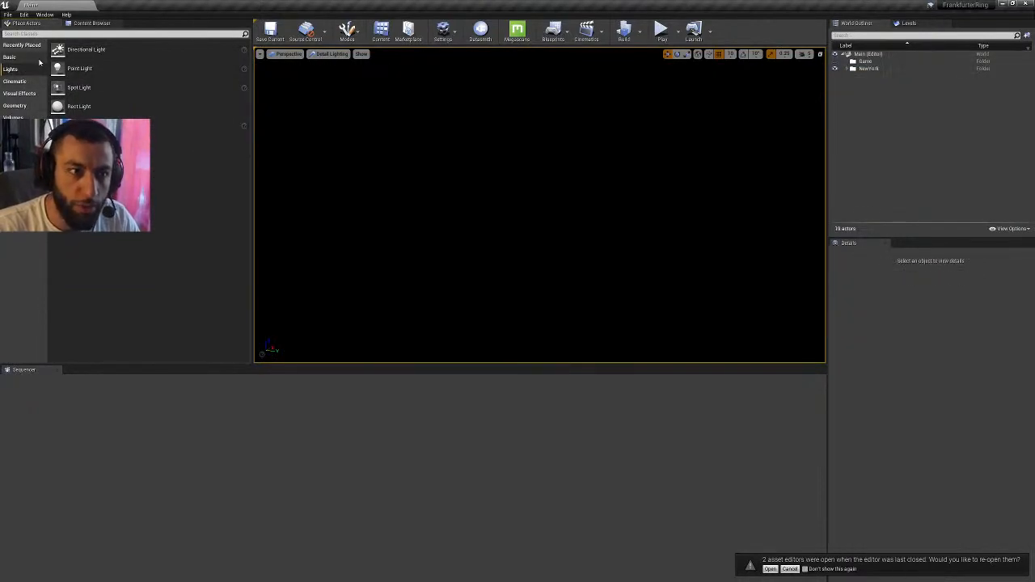
pyautogui.click(26, 58)
pyautogui.click(29, 46)
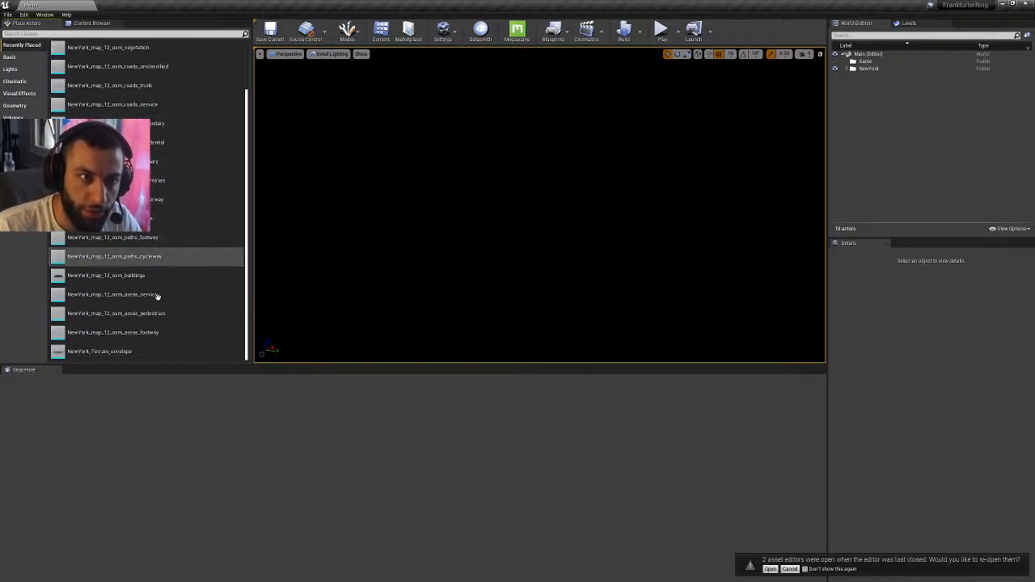
pyautogui.click(23, 59)
pyautogui.click(12, 70)
pyautogui.moveTo(89, 71); pyautogui.dragTo(477, 270)
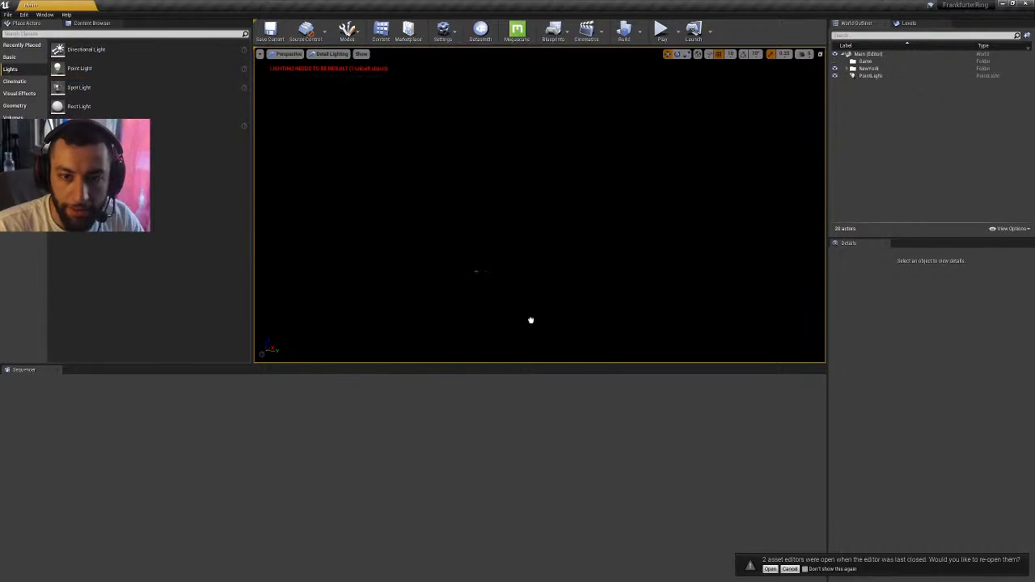
pyautogui.click(22, 45)
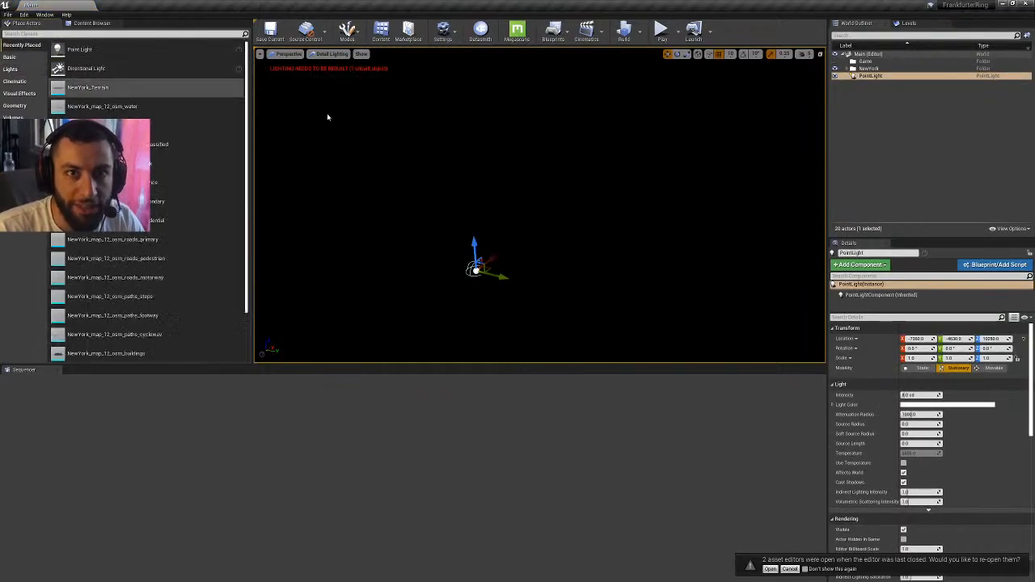
pyautogui.press('Delete')
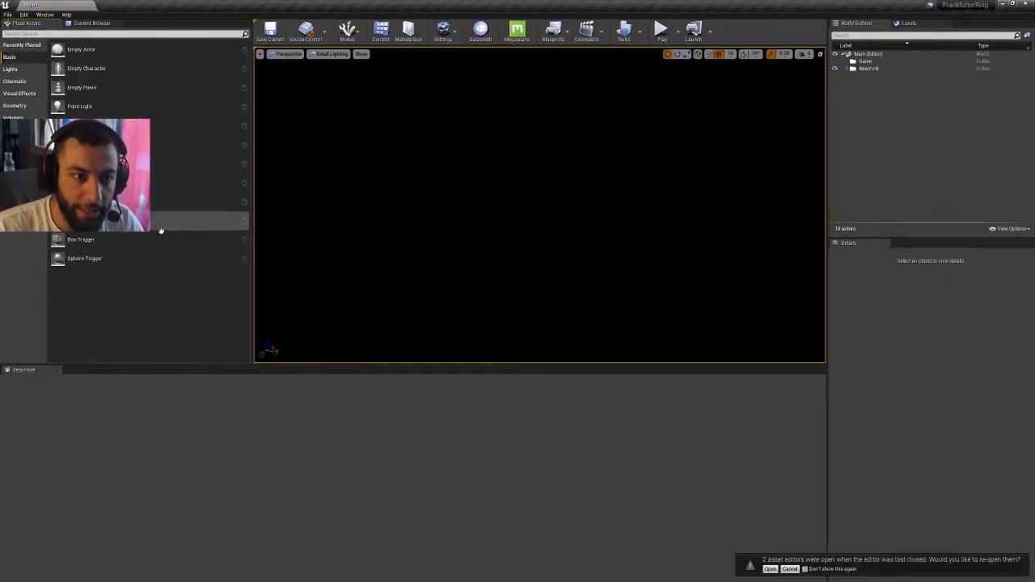
pyautogui.moveTo(121, 125); pyautogui.dragTo(448, 241)
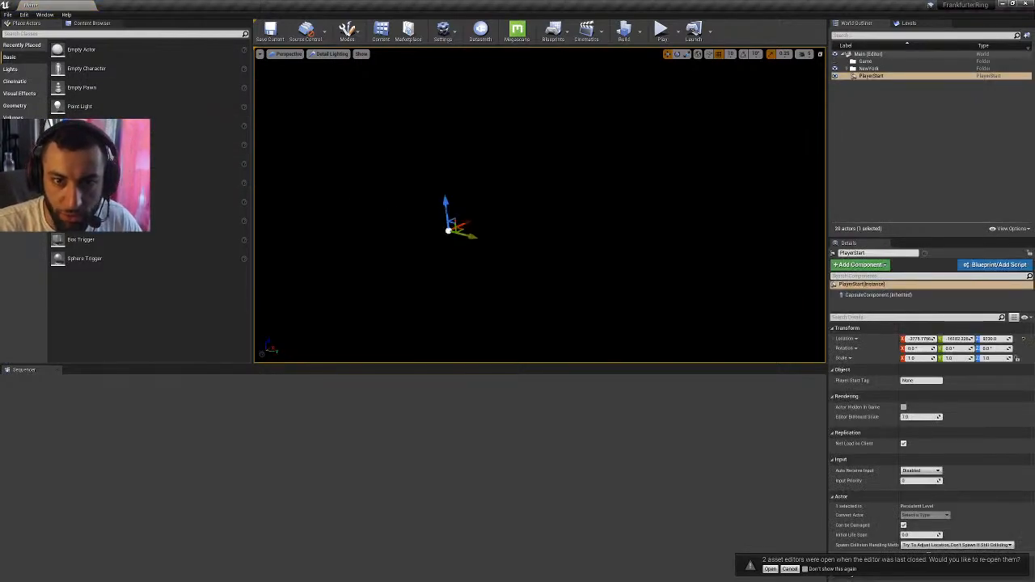
pyautogui.press('Delete')
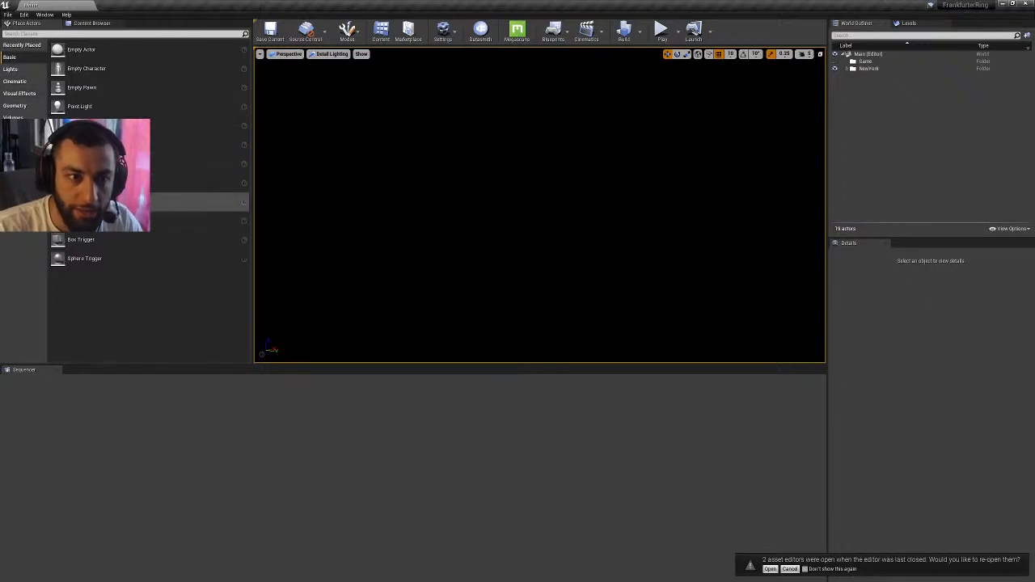
# - Look through the placeable light actors and search the placeable actors for "sun"
pyautogui.click(11, 69)
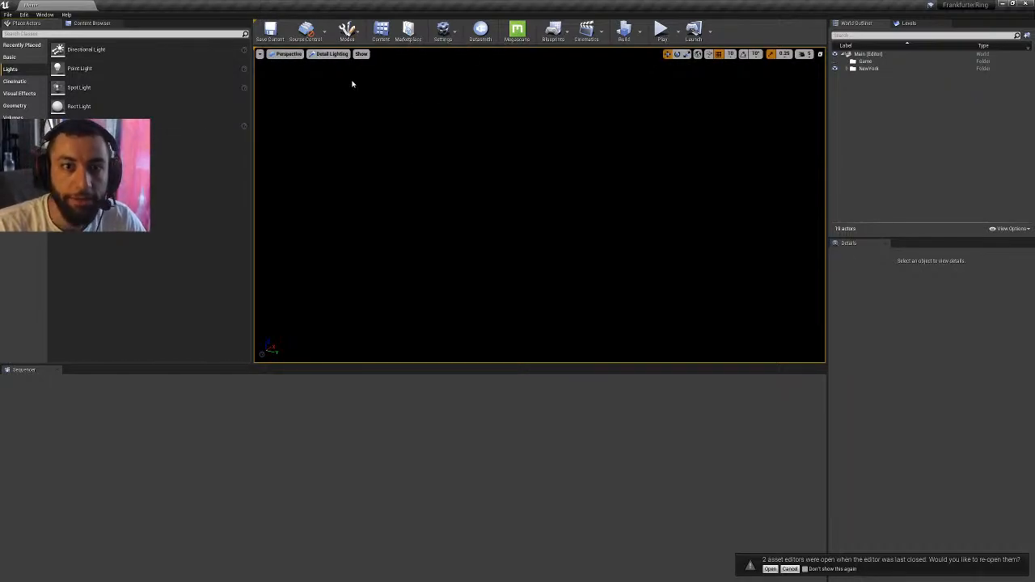
pyautogui.click(29, 34)
pyautogui.write('su')
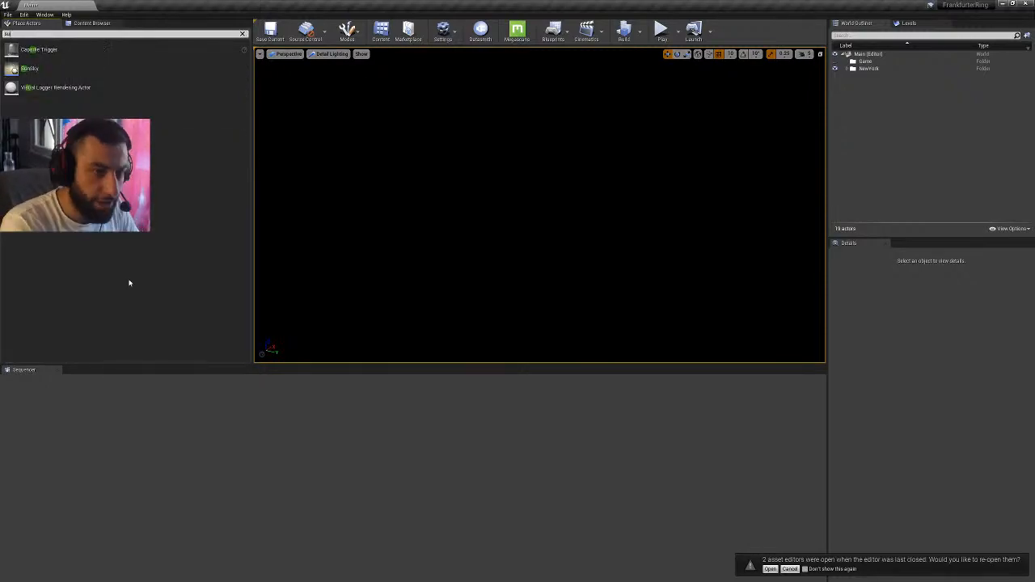
pyautogui.press('BackSpace')
pyautogui.press('BackSpace')
pyautogui.write('sun')
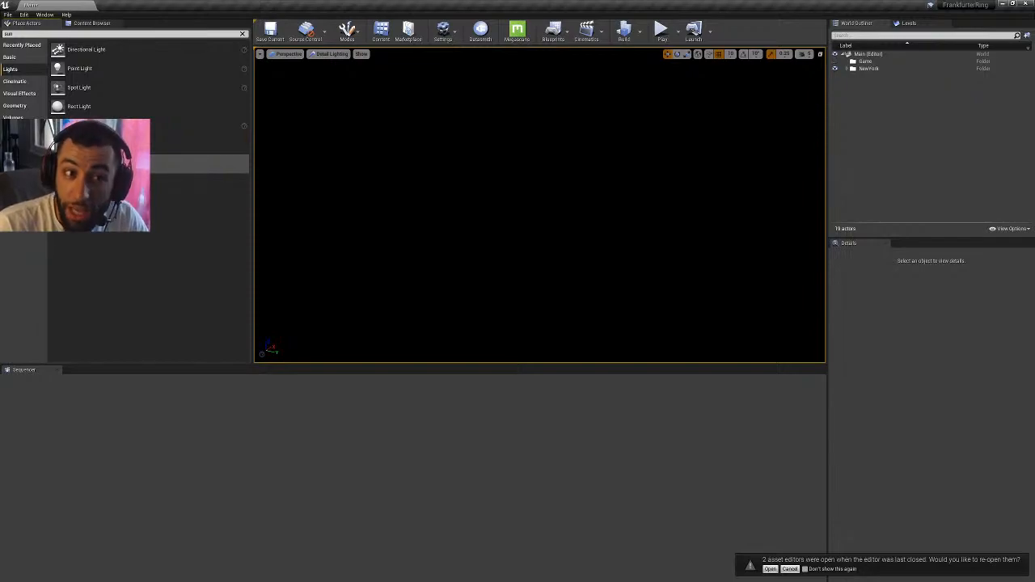
# - Open the plugin browser and search the built-in plugins for "sun"
pyautogui.click(41, 14)
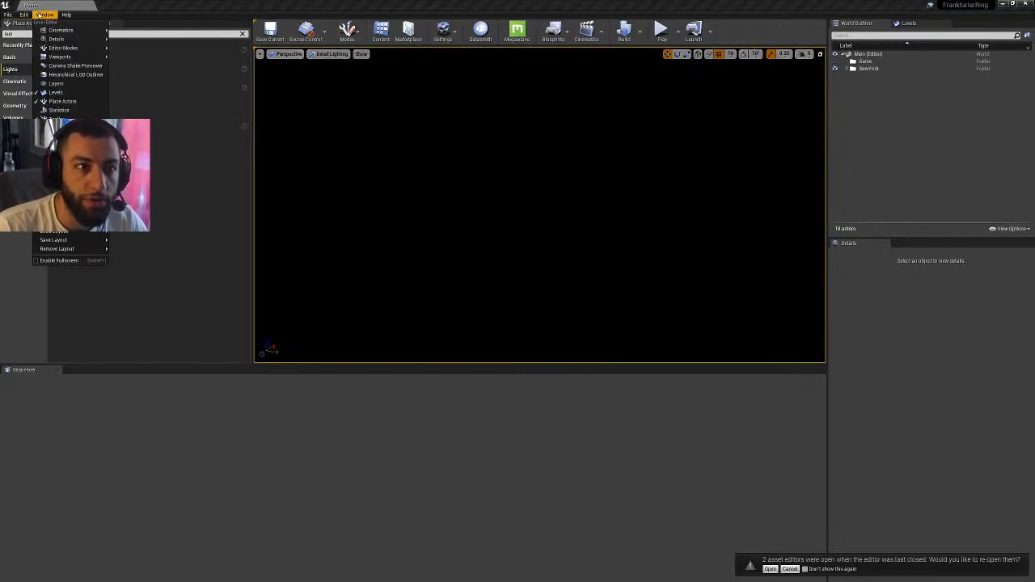
pyautogui.moveTo(27, 15)
pyautogui.click(37, 137)
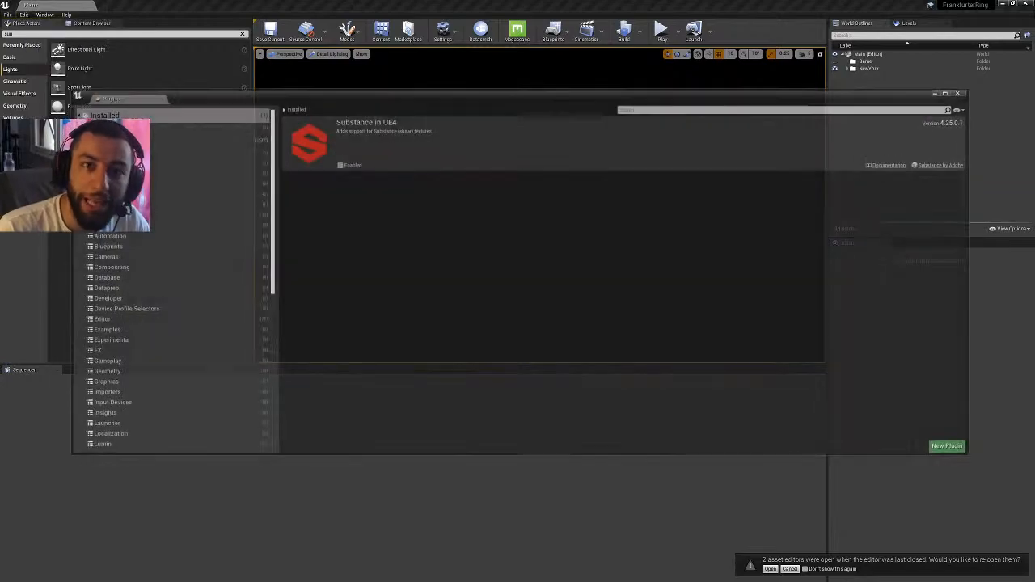
pyautogui.click(136, 140)
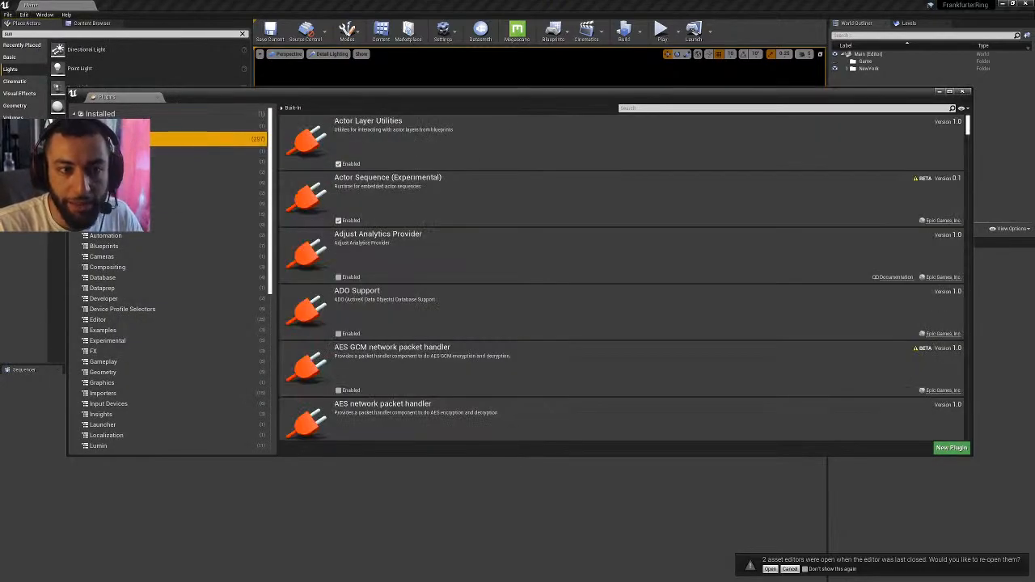
pyautogui.click(636, 109)
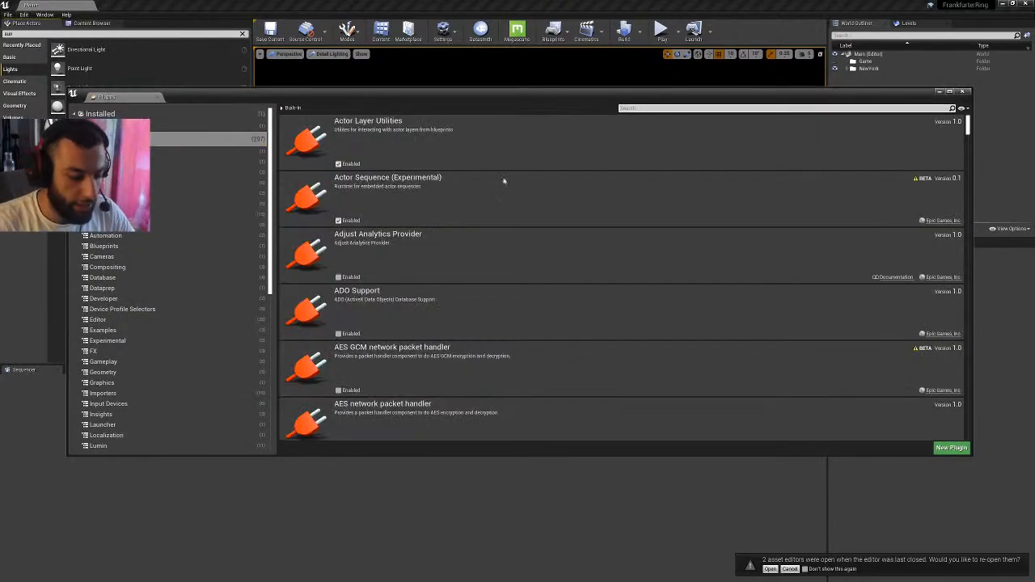
pyautogui.write('sun a')
pyautogui.press('BackSpace')
pyautogui.press('BackSpace')
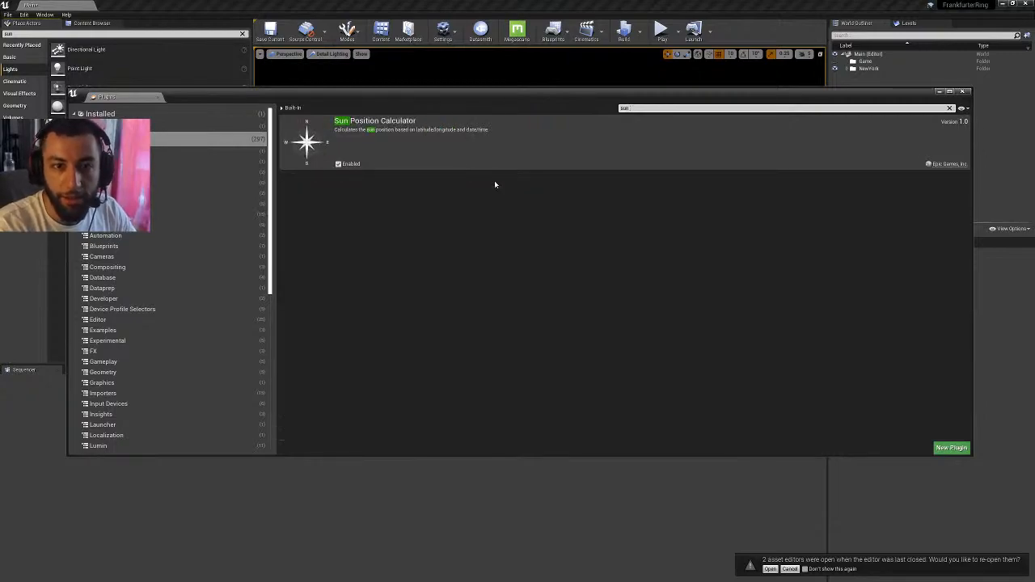
# - Switch the Sun Position Calculator plugin off and back on, and close the plugin browser
pyautogui.click(338, 164)
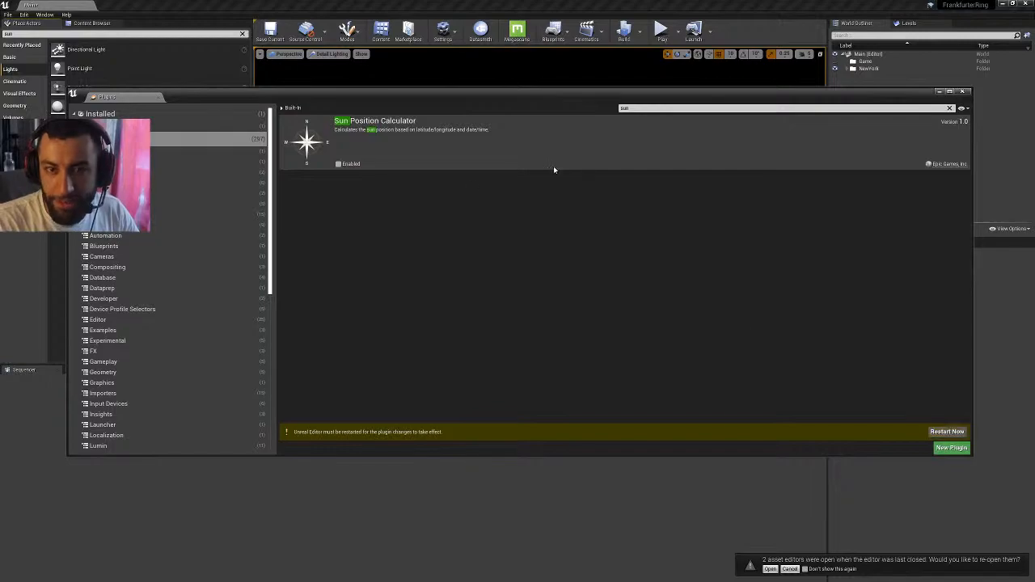
pyautogui.click(338, 163)
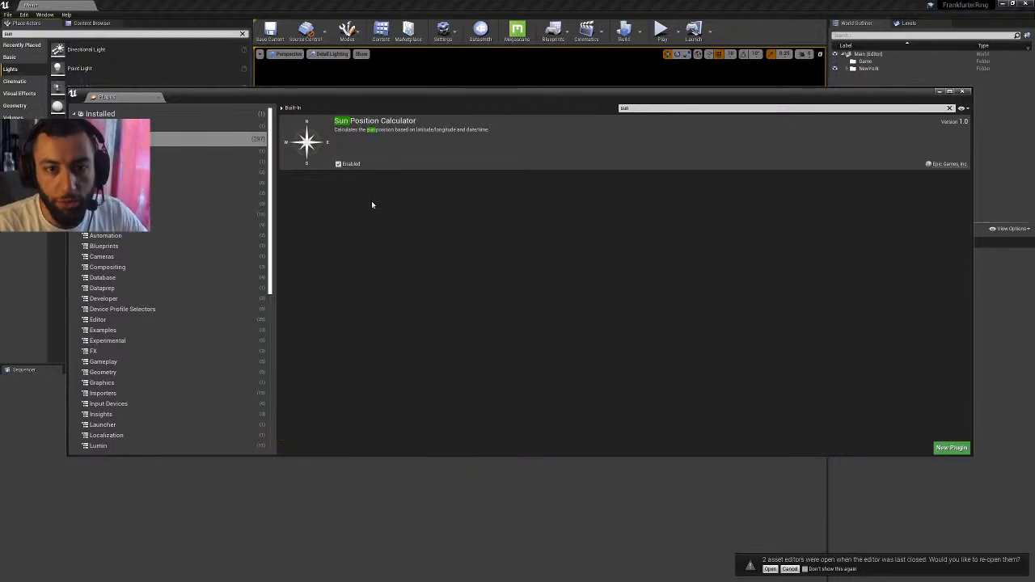
pyautogui.click(134, 98)
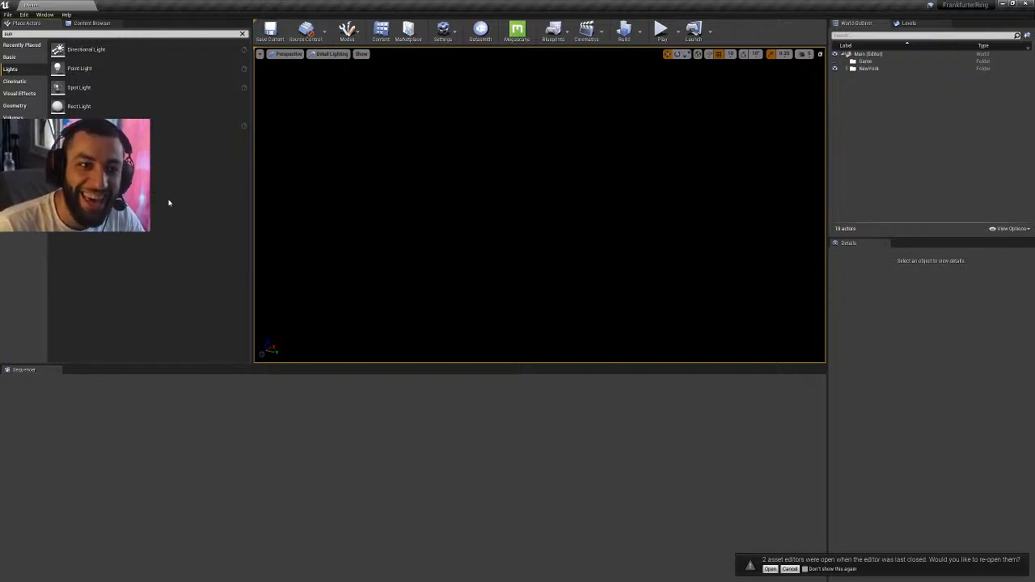
# - Place a SunSky actor in the city scene at about -11470, -860, 7600 and enlarge its component list to show all components
pyautogui.moveTo(178, 164); pyautogui.dragTo(503, 285)
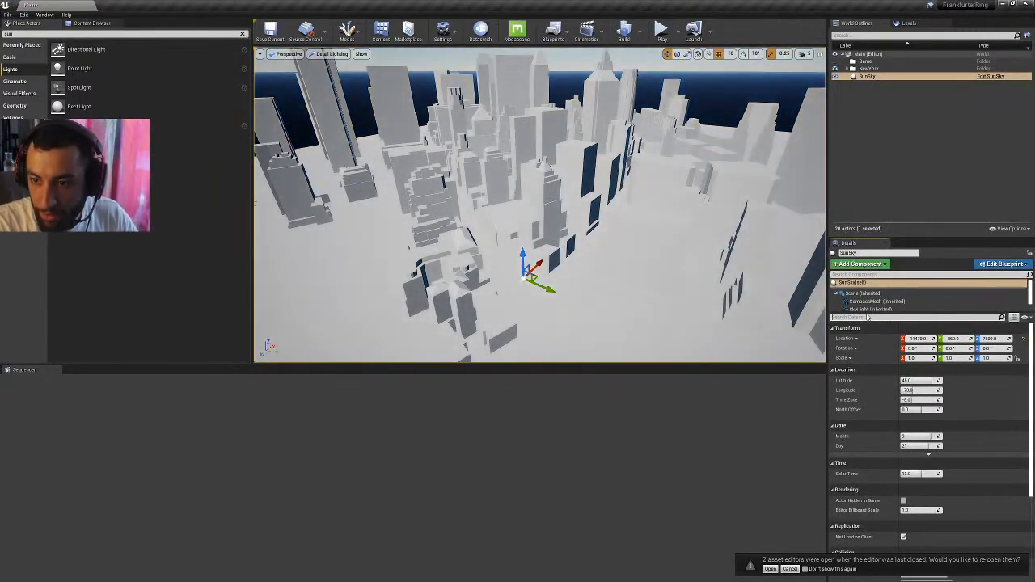
pyautogui.moveTo(867, 316); pyautogui.dragTo(857, 343)
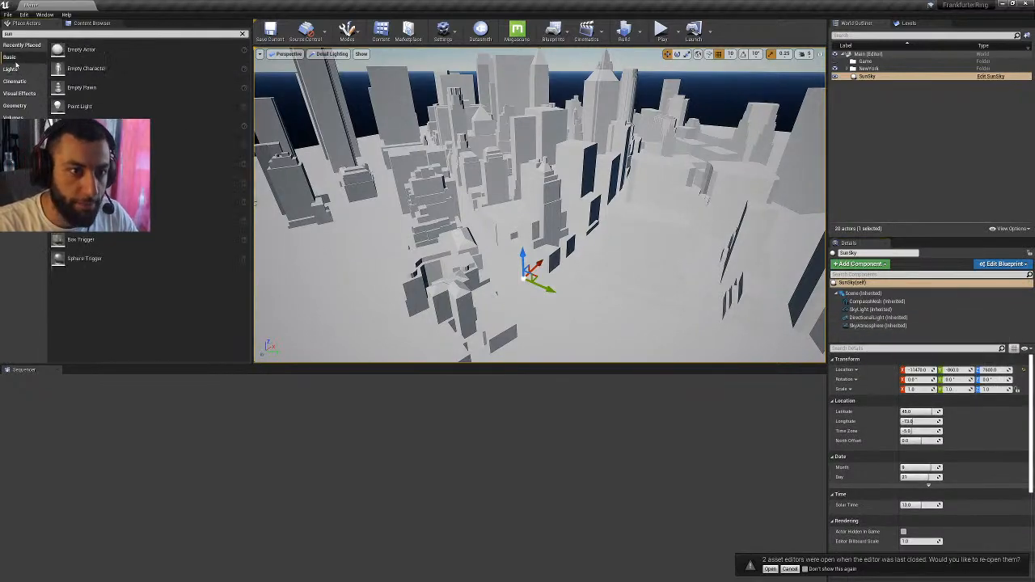
# - Look through the placeable light and visual effects actors, and inspect the SunSky actor up close and from a distance
pyautogui.click(87, 55)
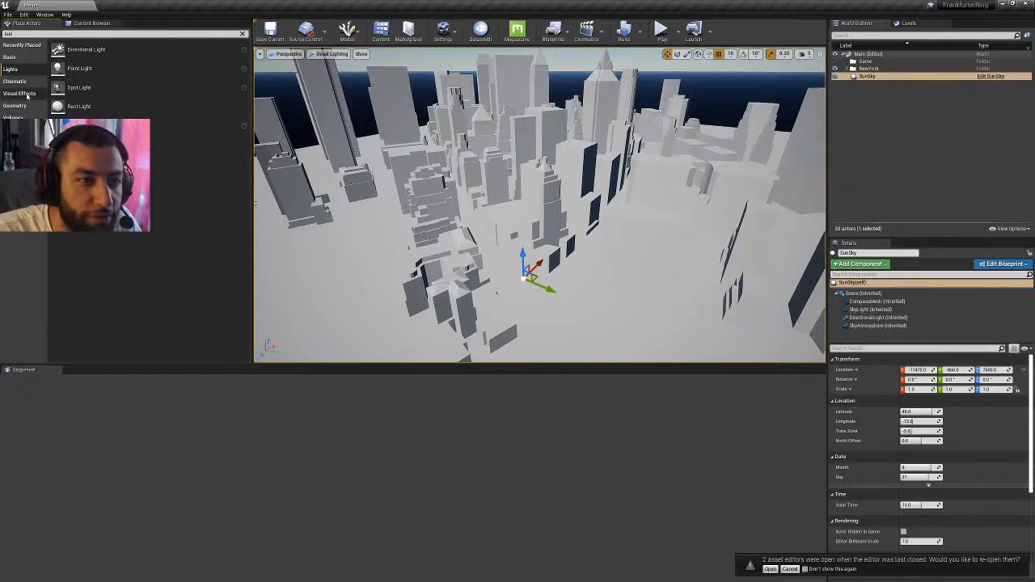
pyautogui.click(24, 94)
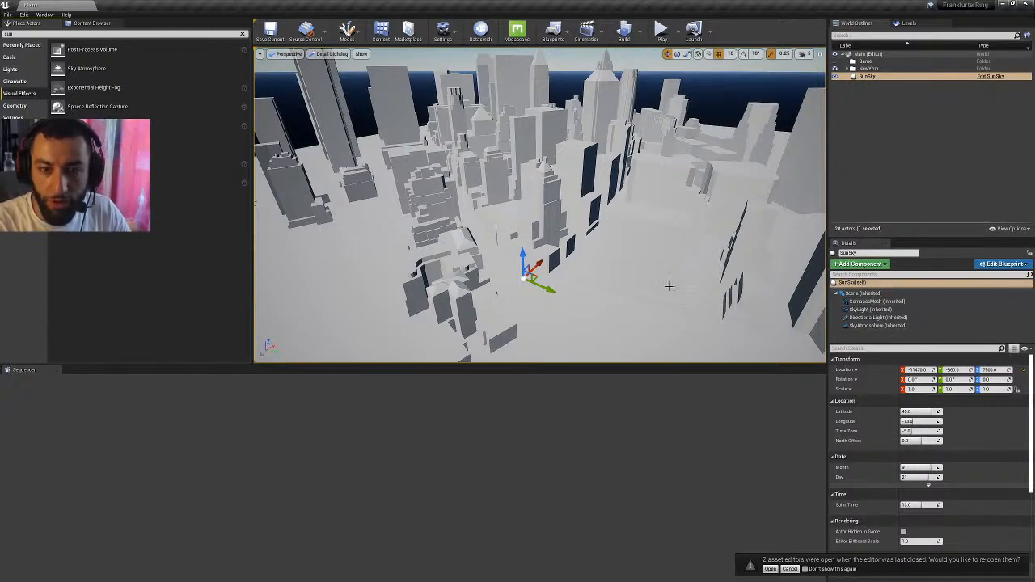
pyautogui.press('f')
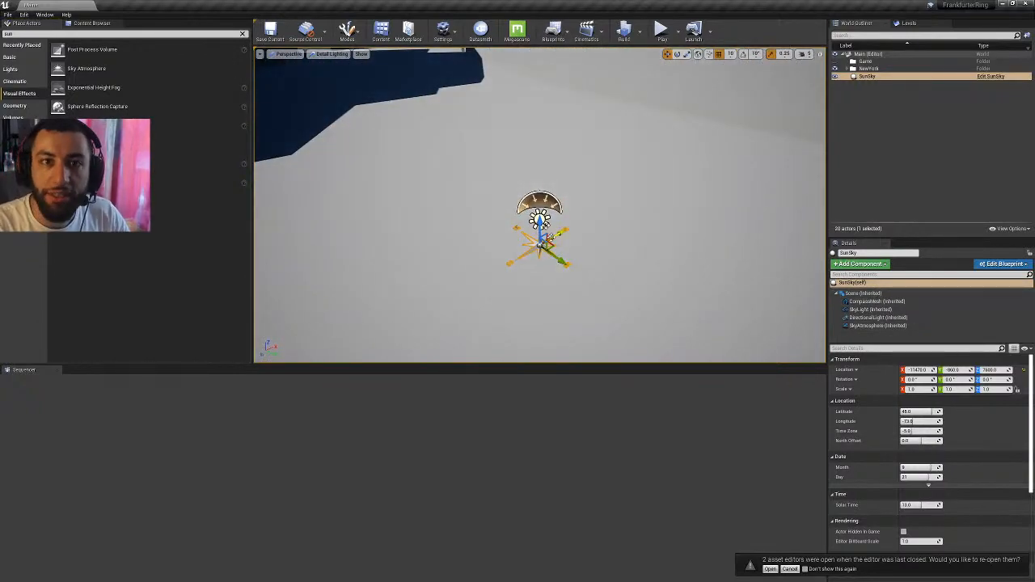
pyautogui.click(550, 237)
pyautogui.click(542, 243)
pyautogui.scroll(-5, 535, 265)
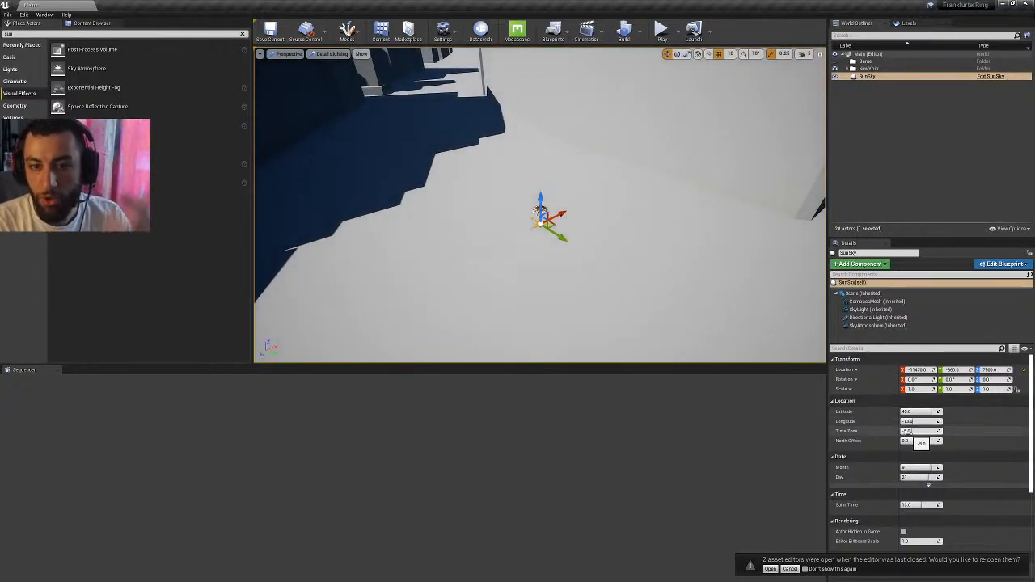
pyautogui.moveTo(526, 183); pyautogui.dragTo(528, 119, button='right')
pyautogui.press('s')
pyautogui.press('w')
pyautogui.press('q')
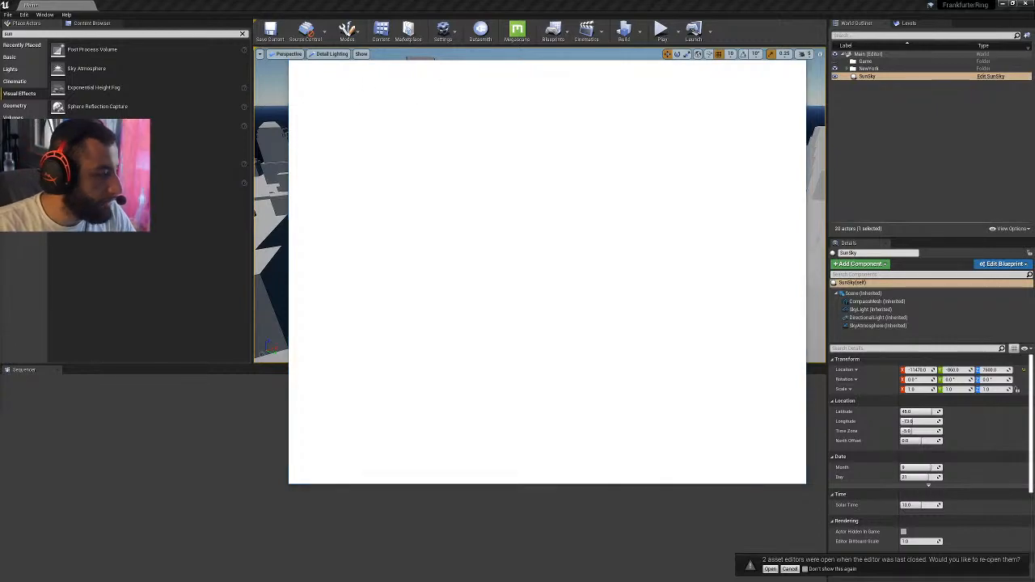
# - Bring up the open Chrome windows, end the Google Chrome task in Task Manager, and close Task Manager
pyautogui.hotkey('alt', 'Tab')
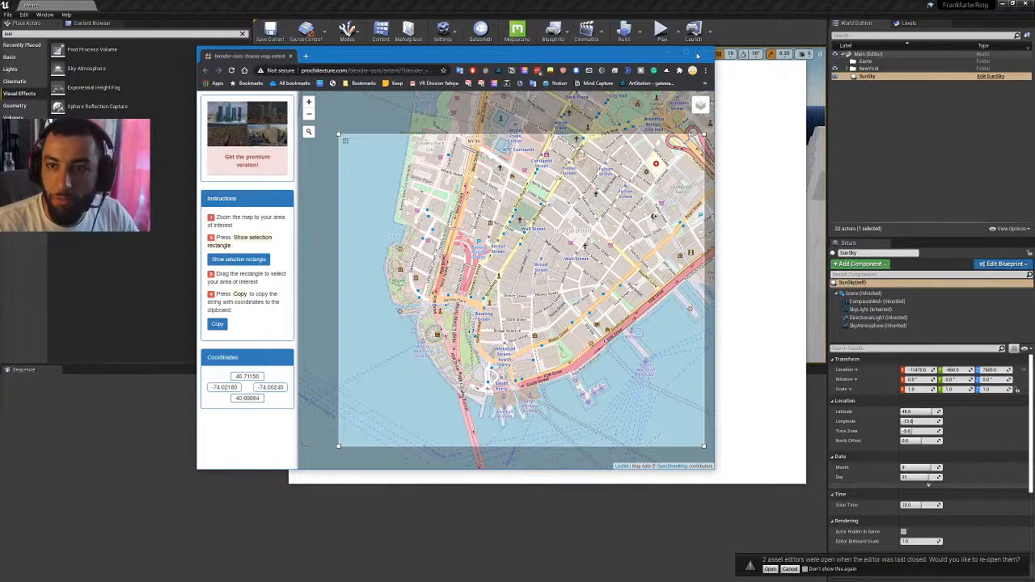
pyautogui.hotkey('alt', 'Tab')
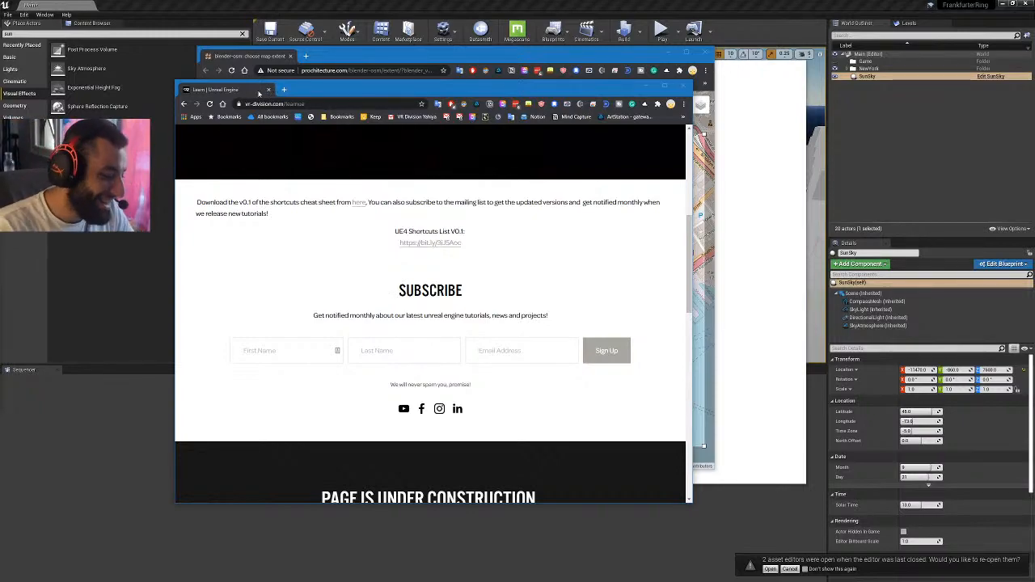
pyautogui.hotkey('ctrl', 'shift', 'Escape')
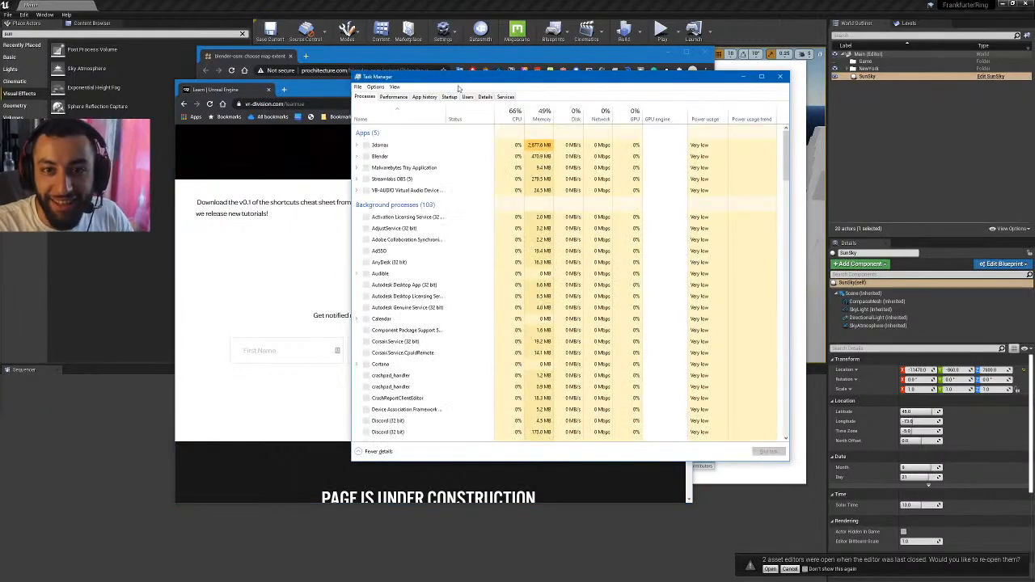
pyautogui.moveTo(442, 78); pyautogui.dragTo(0, 59)
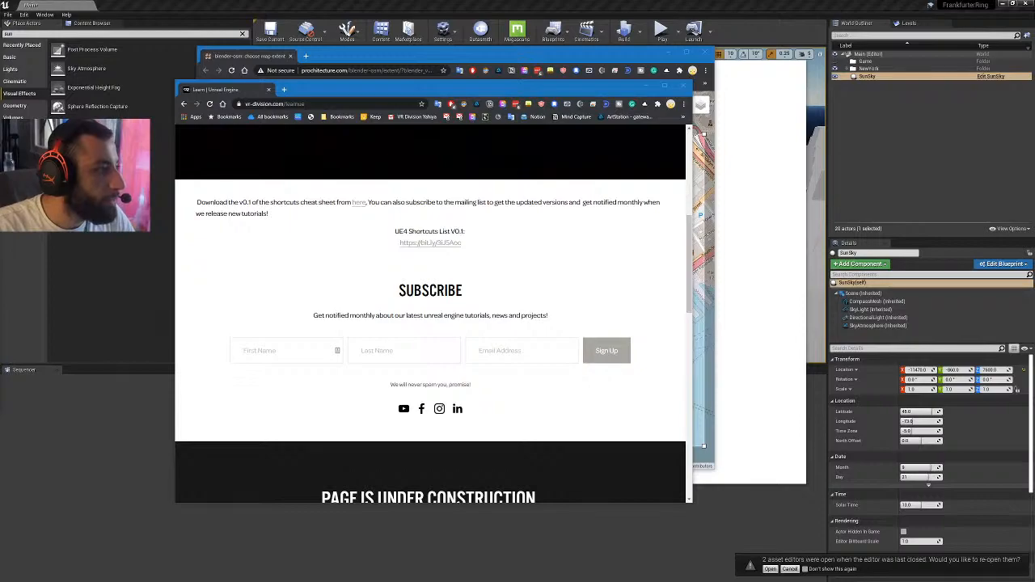
pyautogui.moveTo(0, 60); pyautogui.dragTo(485, 61)
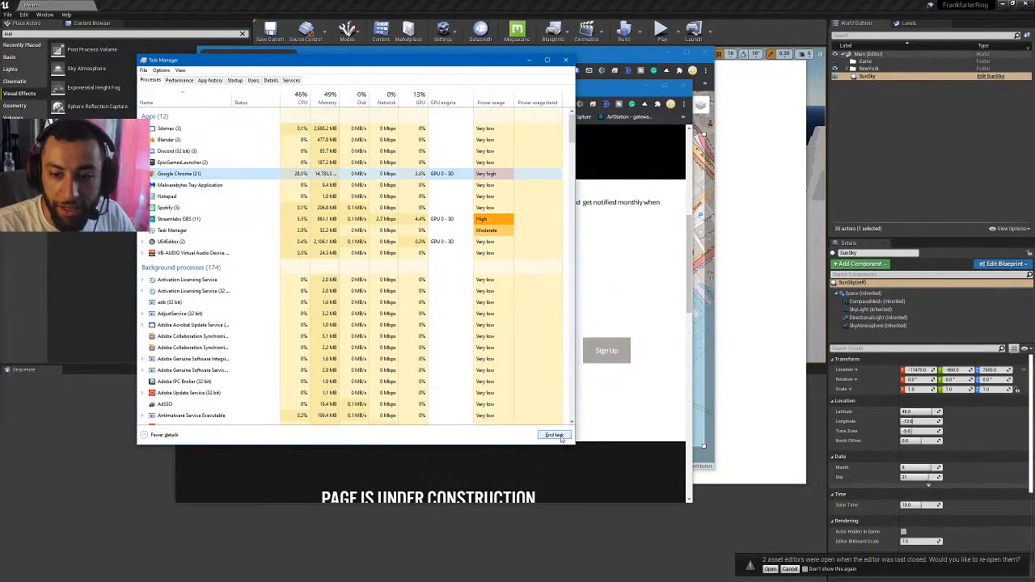
pyautogui.click(555, 434)
pyautogui.click(565, 59)
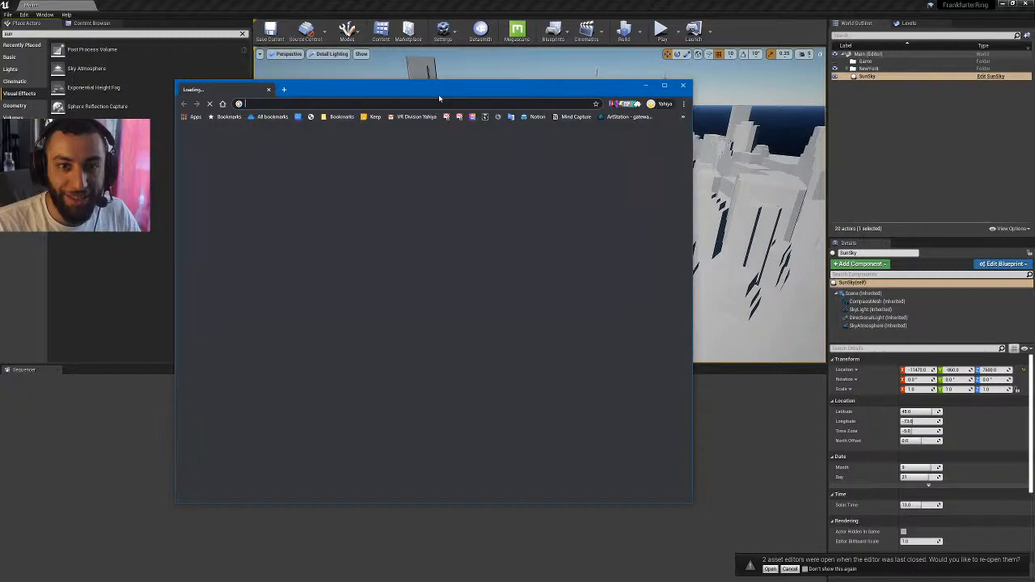
# - Close the restored Unreal Engine learning page and the blender-osm map extent page in Chrome
pyautogui.moveTo(440, 94); pyautogui.dragTo(367, 92)
pyautogui.moveTo(523, 91); pyautogui.dragTo(0, 35)
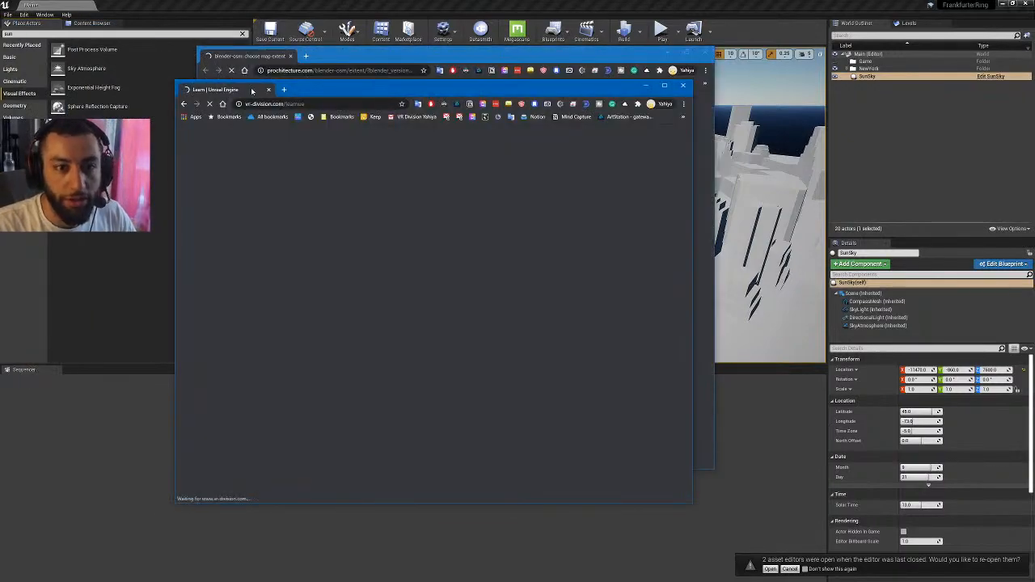
pyautogui.click(268, 91)
pyautogui.click(288, 56)
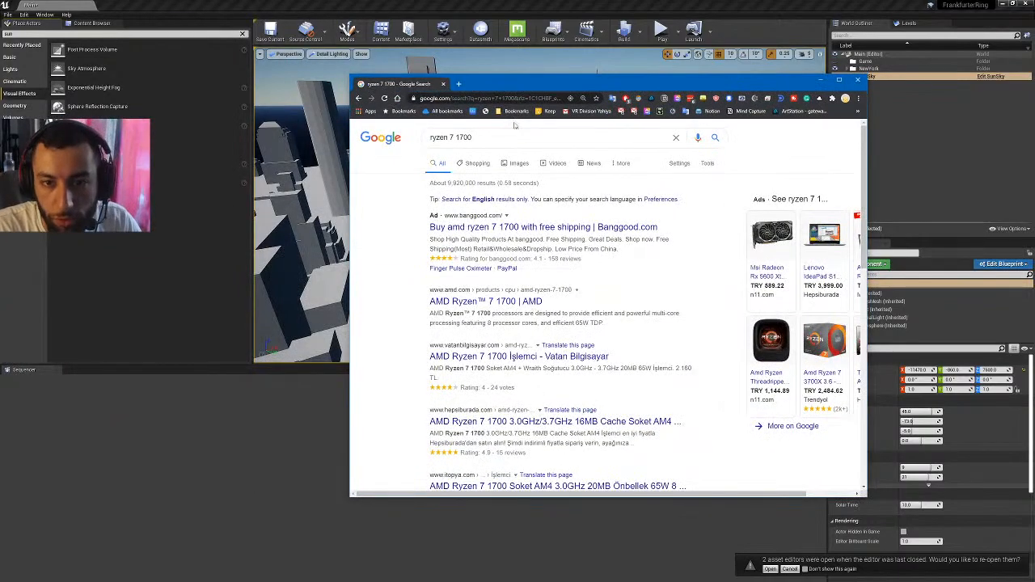
# - Extend the Google query to "ryzen 7 1700x" and run the search
pyautogui.moveTo(505, 93); pyautogui.dragTo(497, 102)
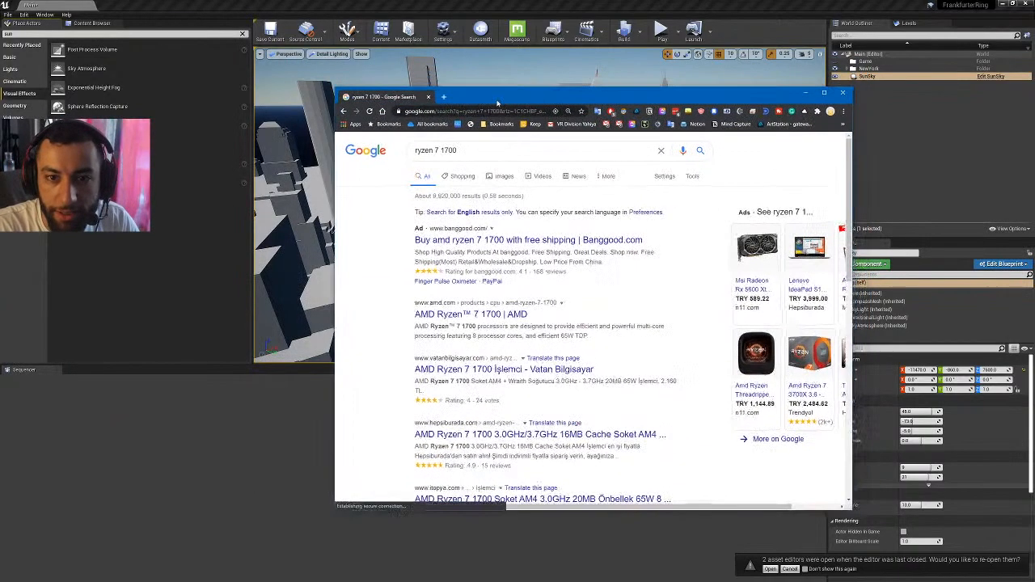
pyautogui.click(334, 87)
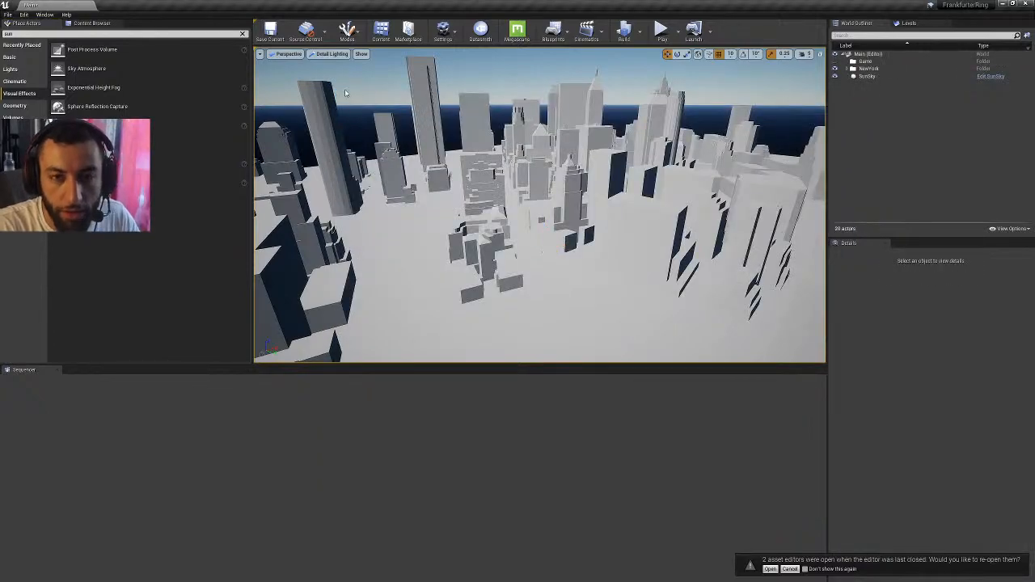
pyautogui.hotkey('alt', 'Tab')
pyautogui.click(469, 152)
pyautogui.write('x')
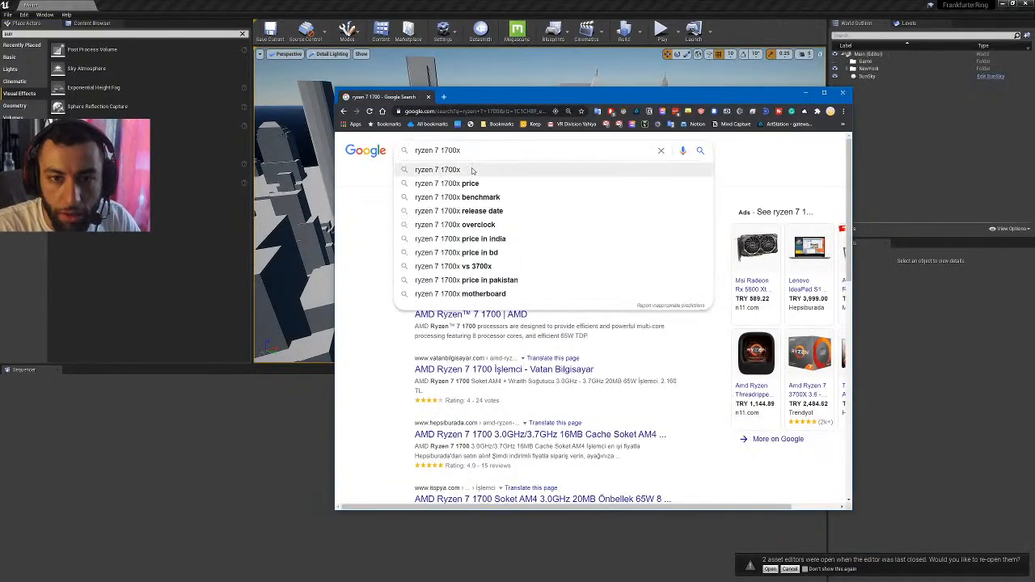
pyautogui.click(459, 170)
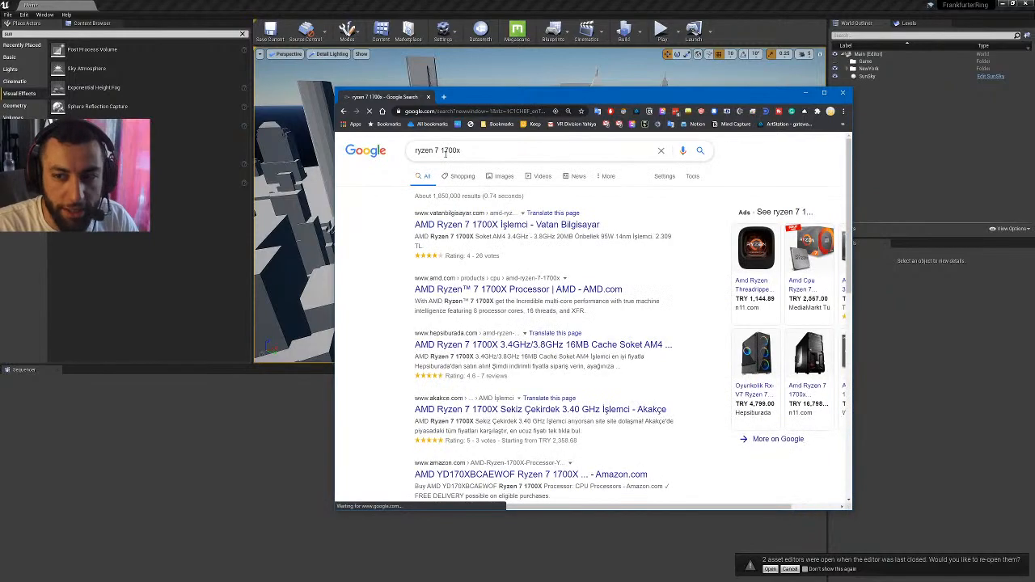
# - Change the Google query to "ryzen 7 1800x" and run the search
pyautogui.click(450, 151)
pyautogui.press('BackSpace')
pyautogui.write('8')
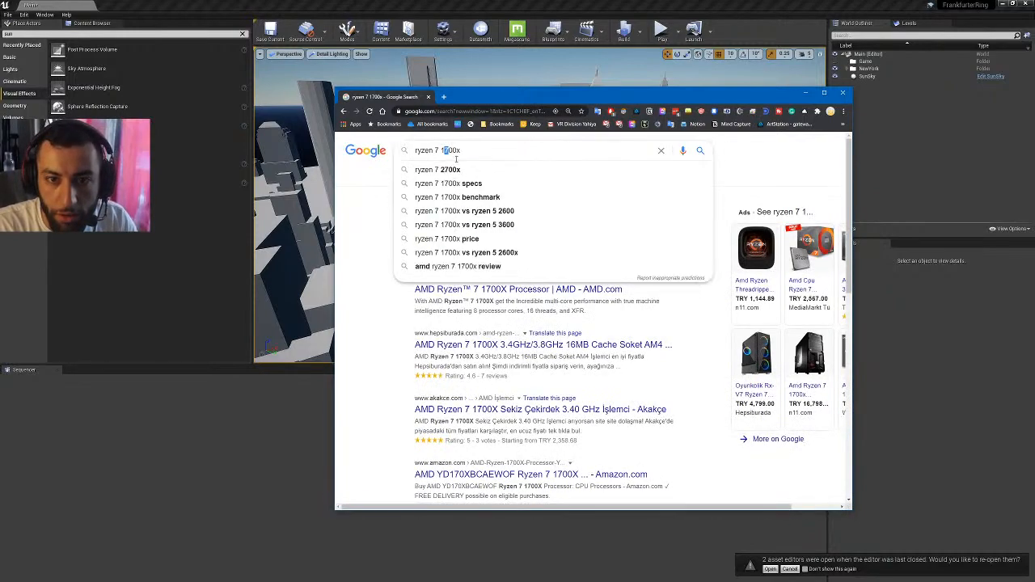
pyautogui.click(475, 169)
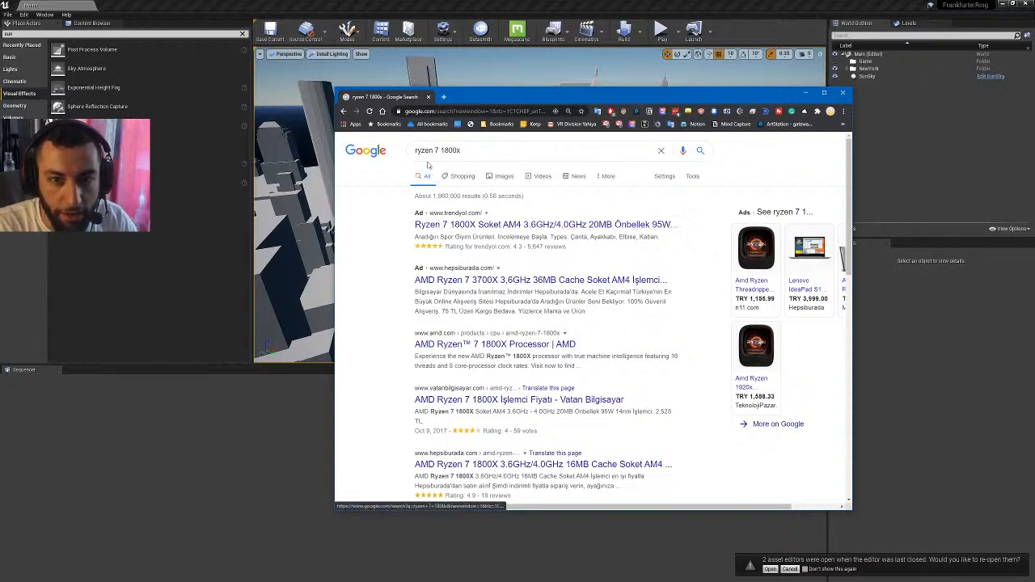
pyautogui.moveTo(477, 154); pyautogui.dragTo(397, 169)
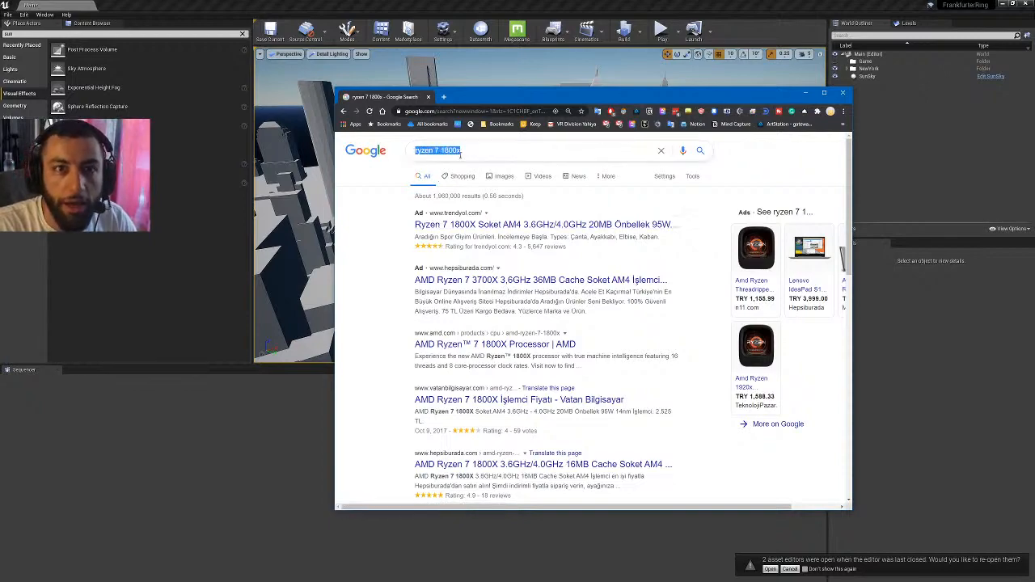
# - Edit the Google query back to "ryzen 7 1700x" without running it, and close the browser tab
pyautogui.click(466, 152)
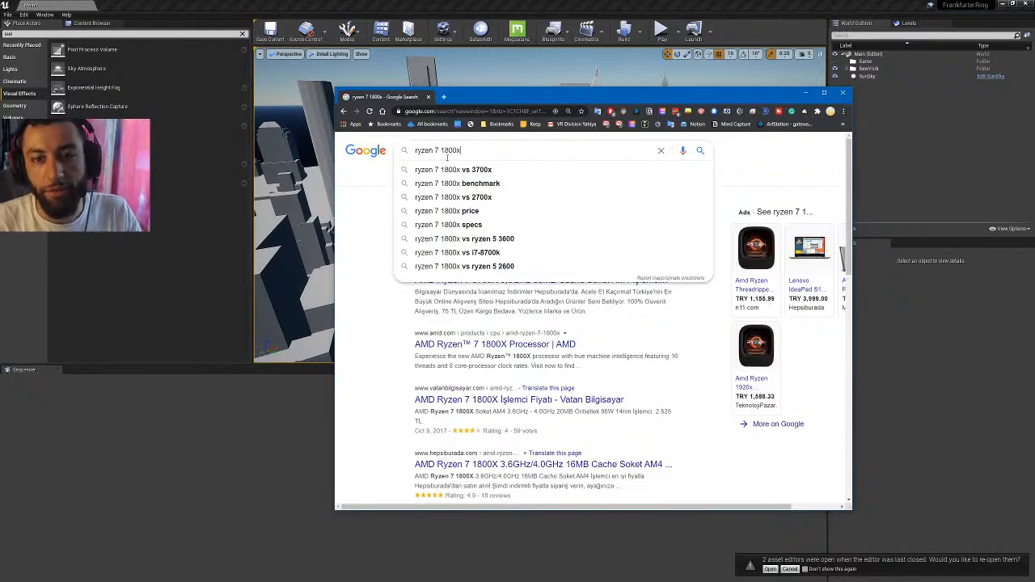
pyautogui.click(446, 152)
pyautogui.press('BackSpace')
pyautogui.write('7')
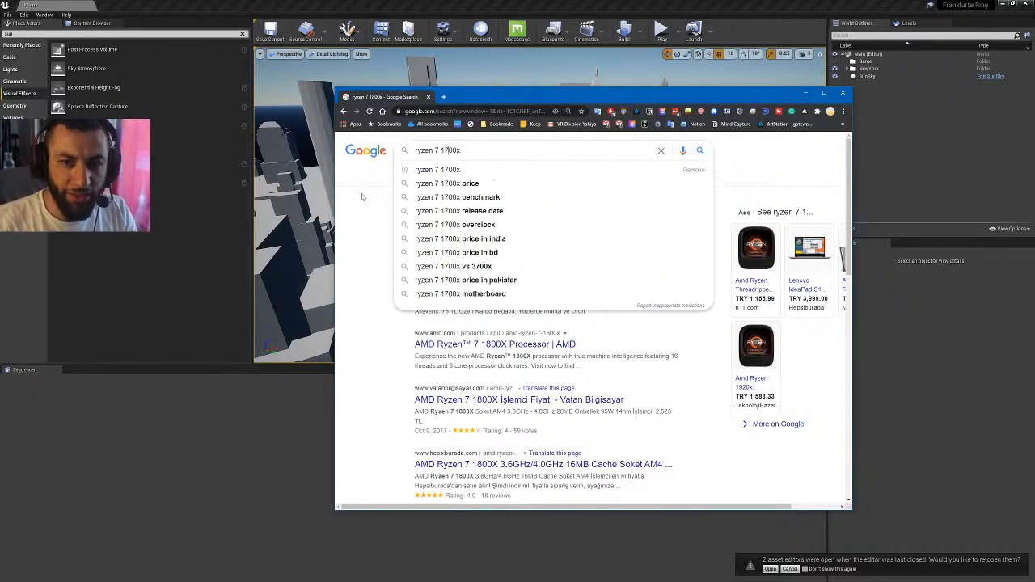
pyautogui.click(369, 214)
pyautogui.middleClick(397, 98)
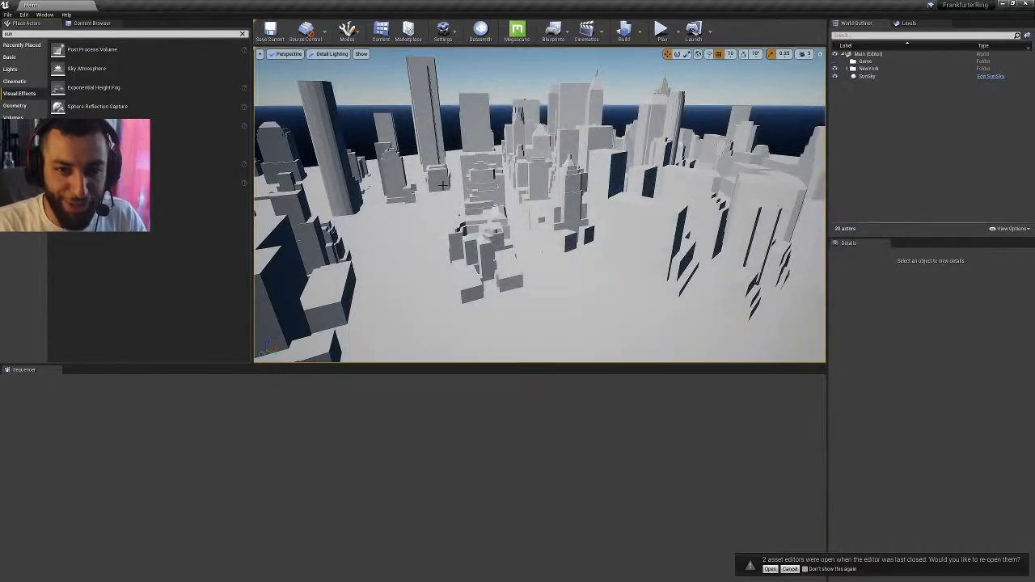
# - Move the SunSky actor into the Game folder of the level's actor list
pyautogui.moveTo(443, 185)
pyautogui.mouseDown(button='right')
pyautogui.moveTo(428, 172)
pyautogui.moveTo(445, 165)
pyautogui.mouseUp(button='right')
pyautogui.press('s')
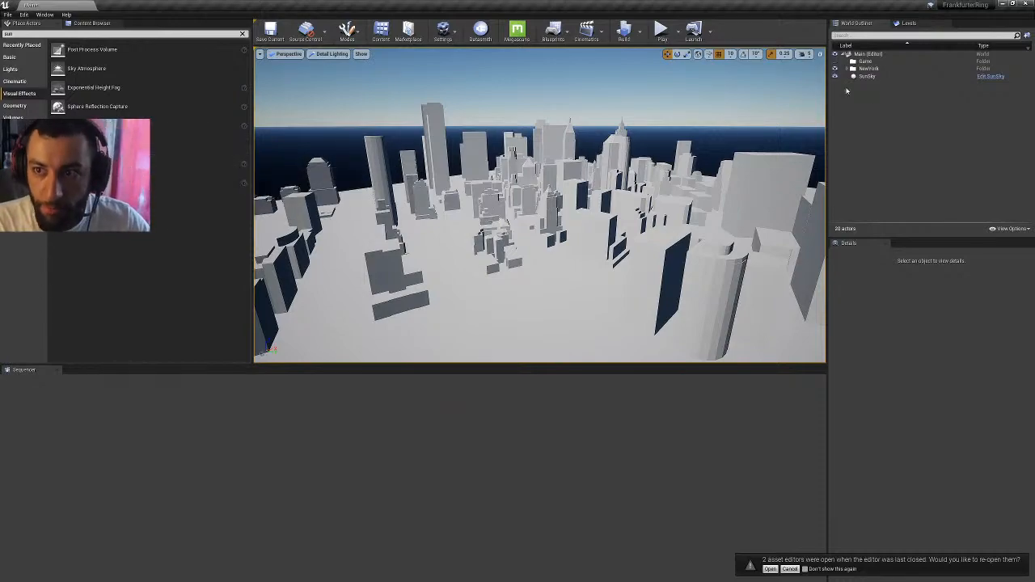
pyautogui.click(868, 76)
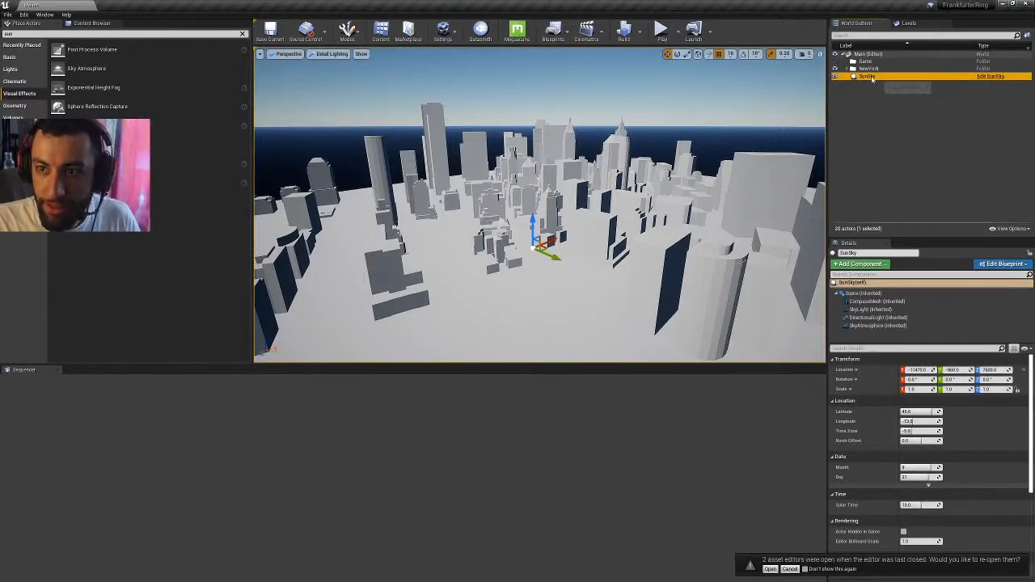
pyautogui.moveTo(871, 79); pyautogui.dragTo(869, 63)
pyautogui.click(866, 91)
pyautogui.click(870, 64)
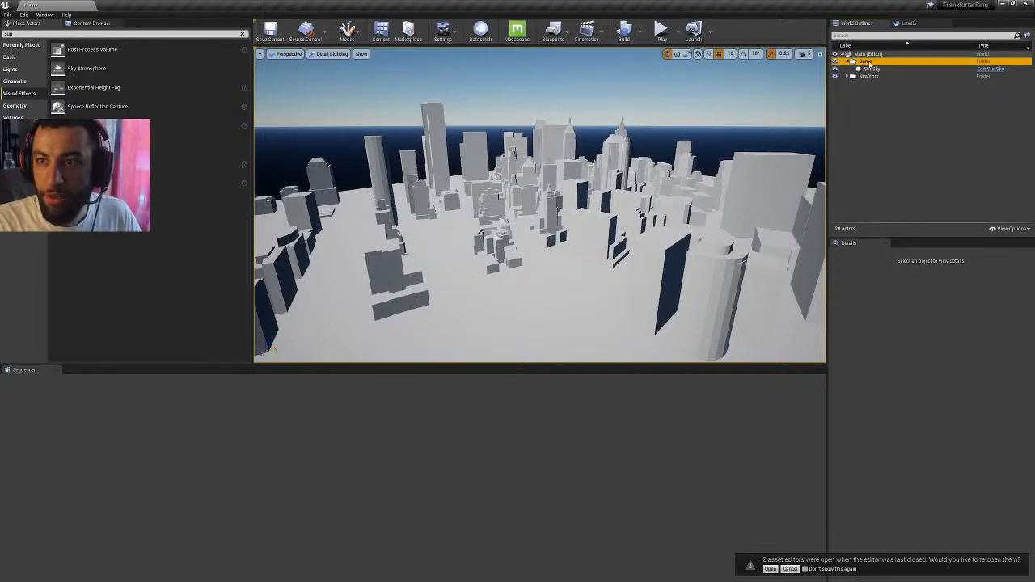
pyautogui.click(870, 70)
# - Switch to Blender and quit it without saving the changes
pyautogui.click(1003, 4)
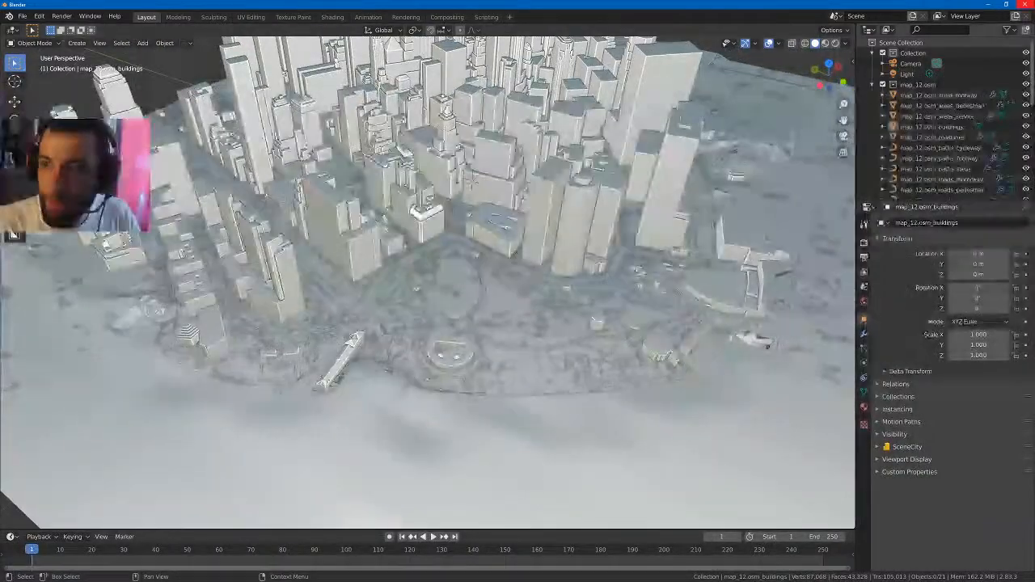
pyautogui.hotkey('ctrl', 'q')
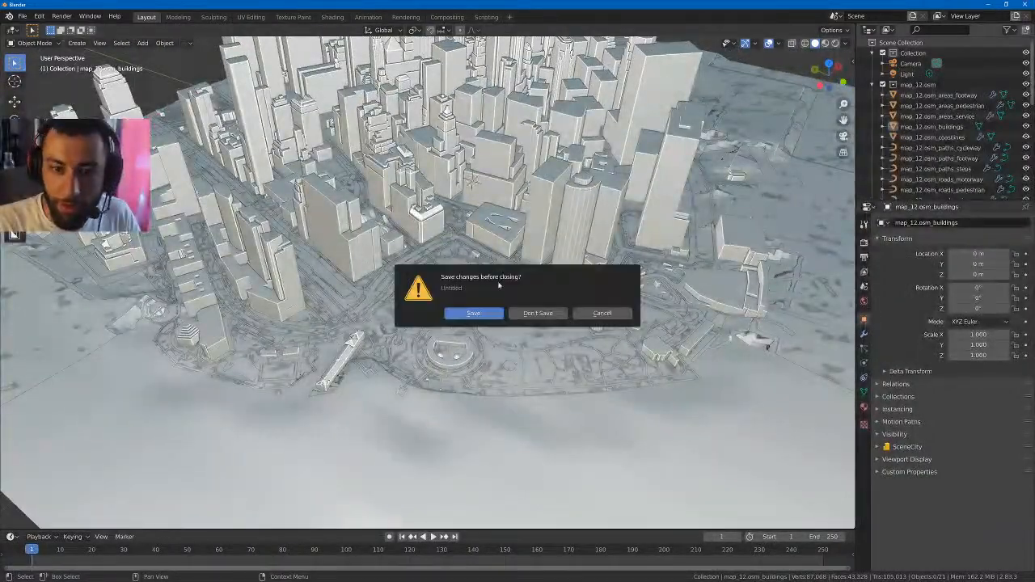
pyautogui.click(538, 313)
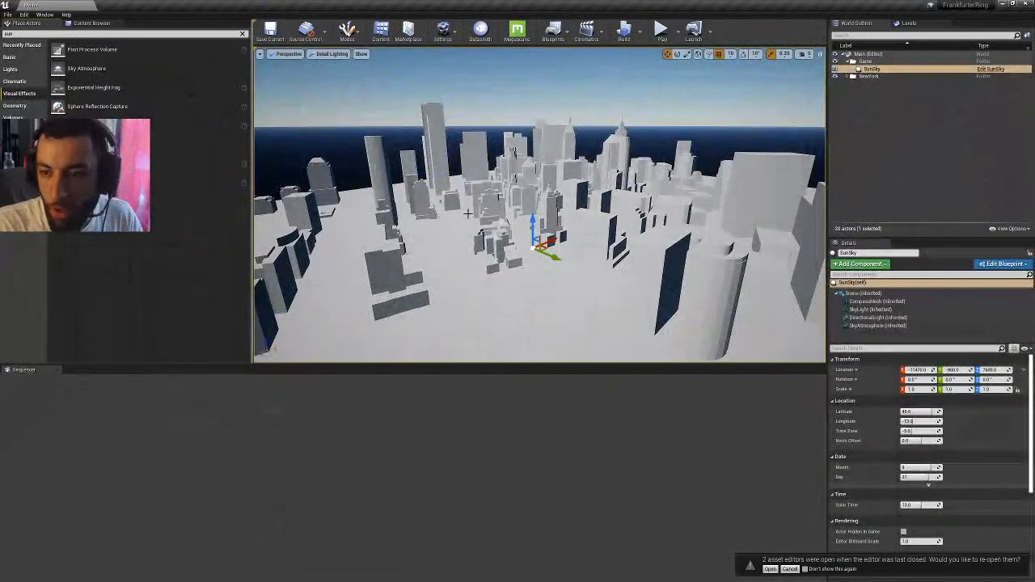
# - Search the placeable actors for "fog" and place an Atmospheric Fog actor on the ground in front of the city
pyautogui.moveTo(539, 207); pyautogui.dragTo(481, 216, button='right')
pyautogui.click(935, 99)
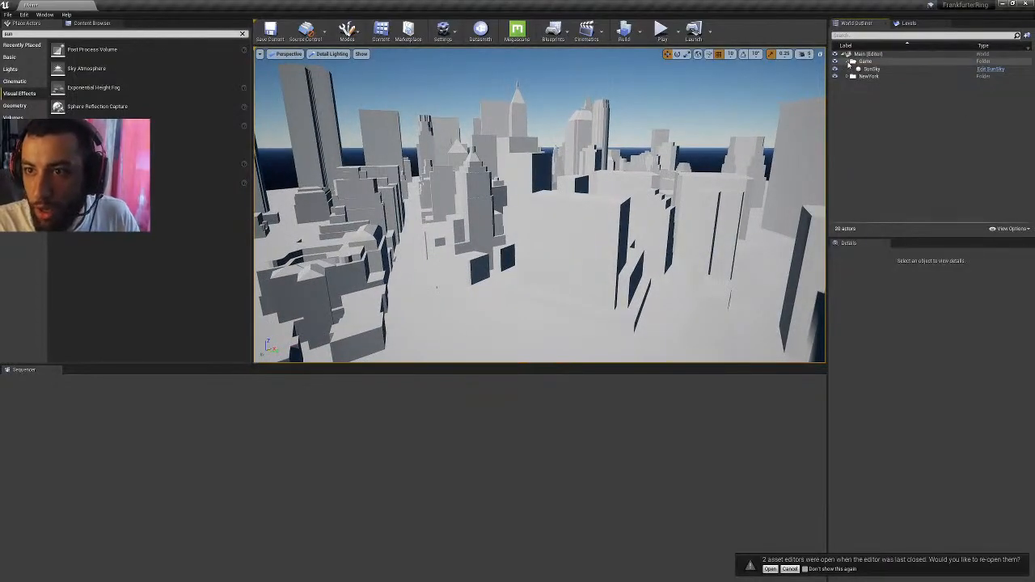
pyautogui.moveTo(583, 174); pyautogui.dragTo(580, 158, button='right')
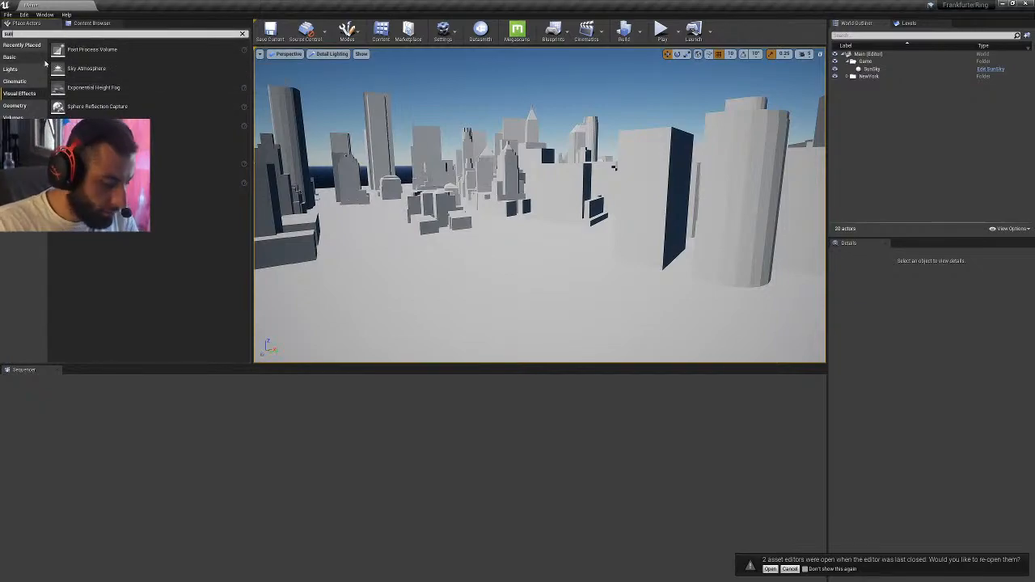
pyautogui.click(122, 33)
pyautogui.write('fog')
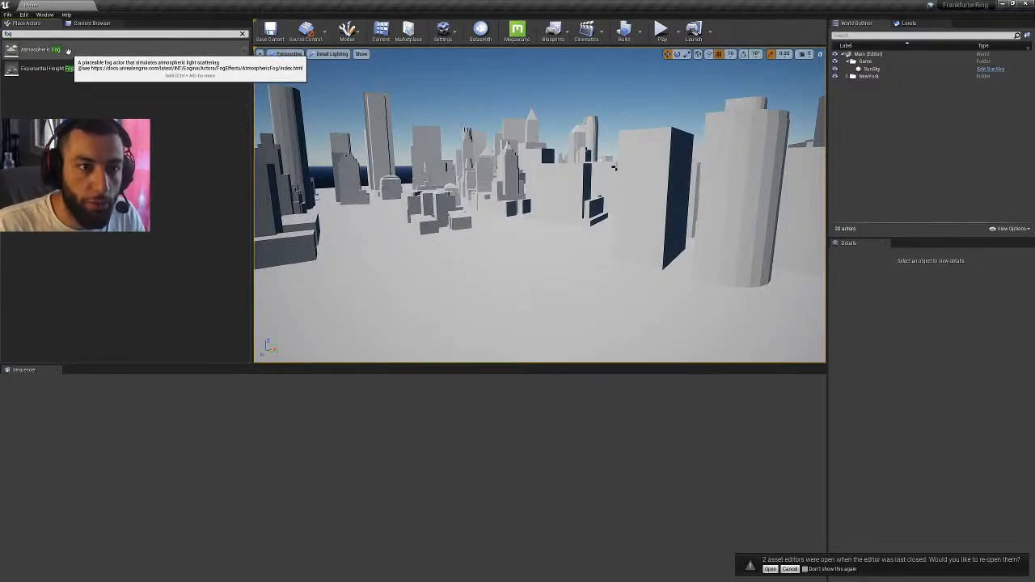
pyautogui.moveTo(36, 50); pyautogui.dragTo(463, 306)
pyautogui.moveTo(453, 262)
pyautogui.mouseDown(button='right')
pyautogui.moveTo(437, 234)
pyautogui.moveTo(433, 257)
pyautogui.mouseUp(button='right')
pyautogui.moveTo(491, 318); pyautogui.dragTo(505, 364, button='right')
# - Delete the Atmospheric Fog actor to compare the view, and undo the deletion
pyautogui.press('Delete')
pyautogui.moveTo(429, 235); pyautogui.dragTo(517, 263, button='right')
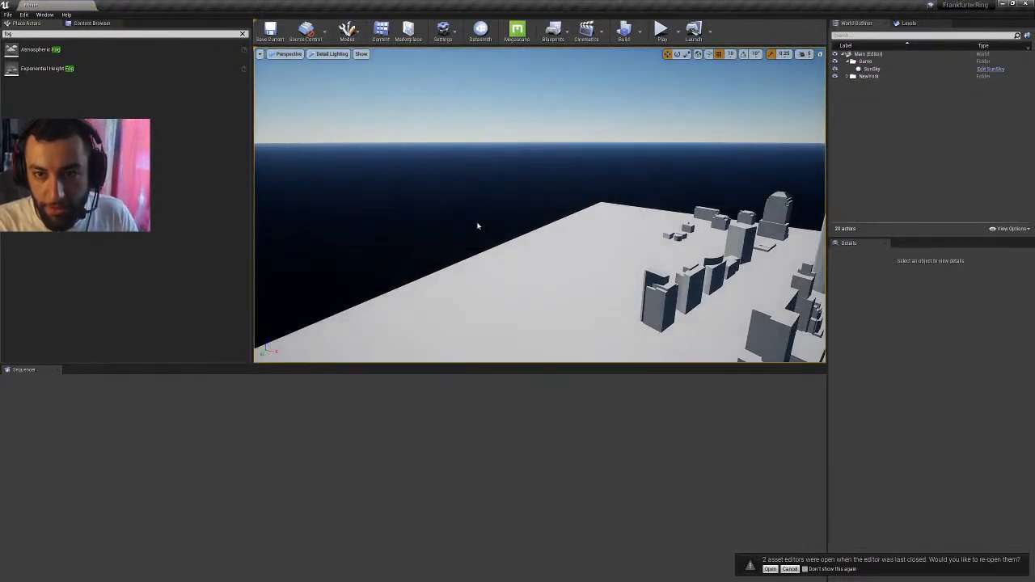
pyautogui.hotkey('ctrl', 'z')
pyautogui.moveTo(478, 226); pyautogui.dragTo(621, 230, button='right')
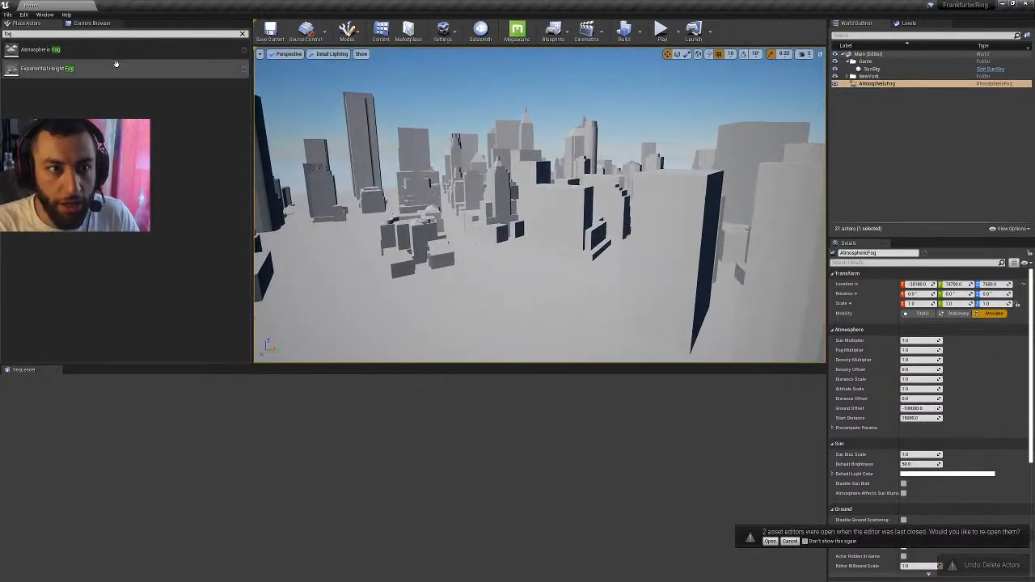
# - Place an Exponential Height Fog actor on the ground in front of the city
pyautogui.moveTo(116, 65); pyautogui.dragTo(556, 276)
pyautogui.moveTo(555, 277); pyautogui.dragTo(477, 271, button='right')
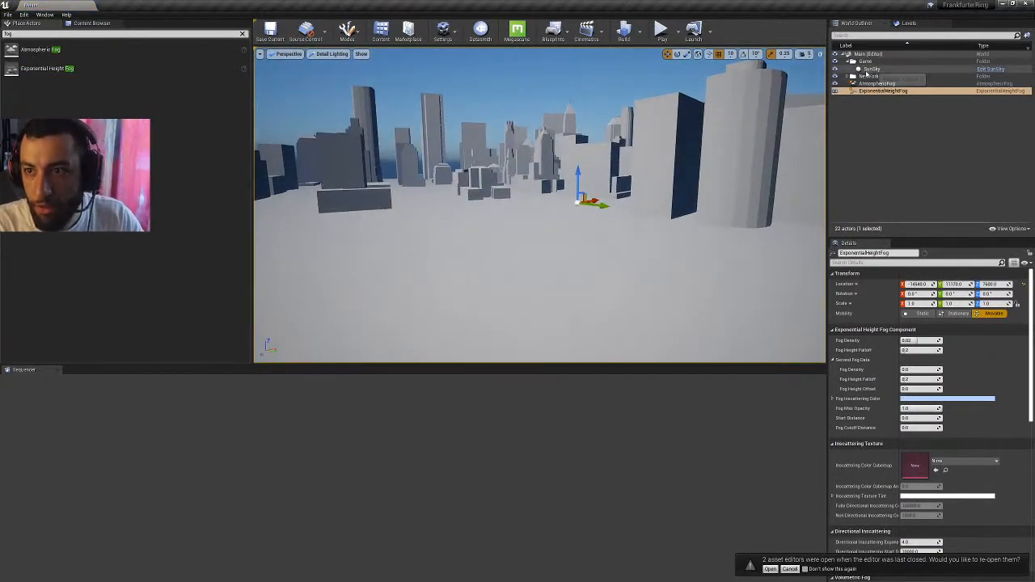
# - Delete the Atmospheric Fog actor and enable Volumetric Fog on the Exponential Height Fog actor
pyautogui.click(867, 84)
pyautogui.press('Delete')
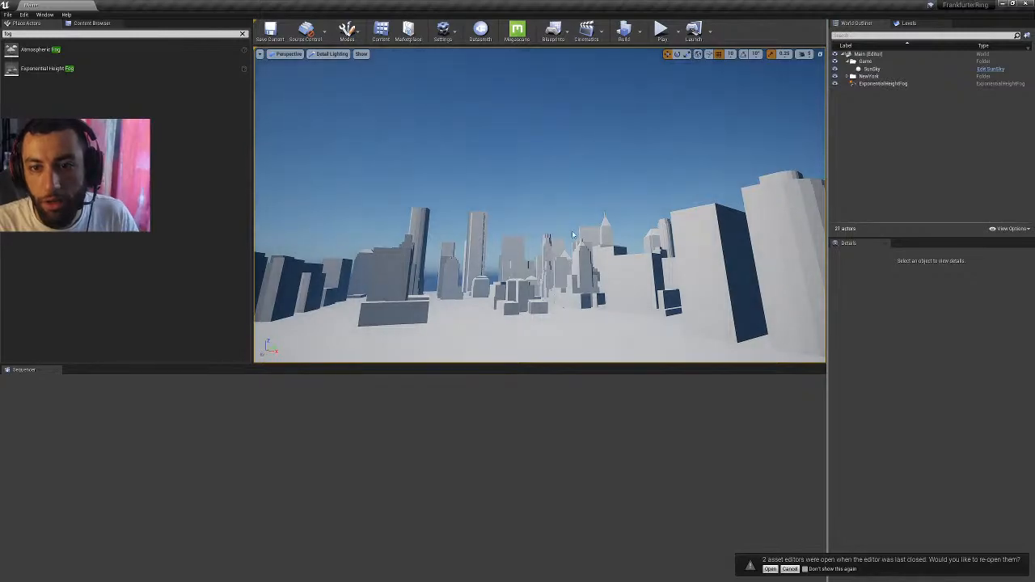
pyautogui.doubleClick(881, 83)
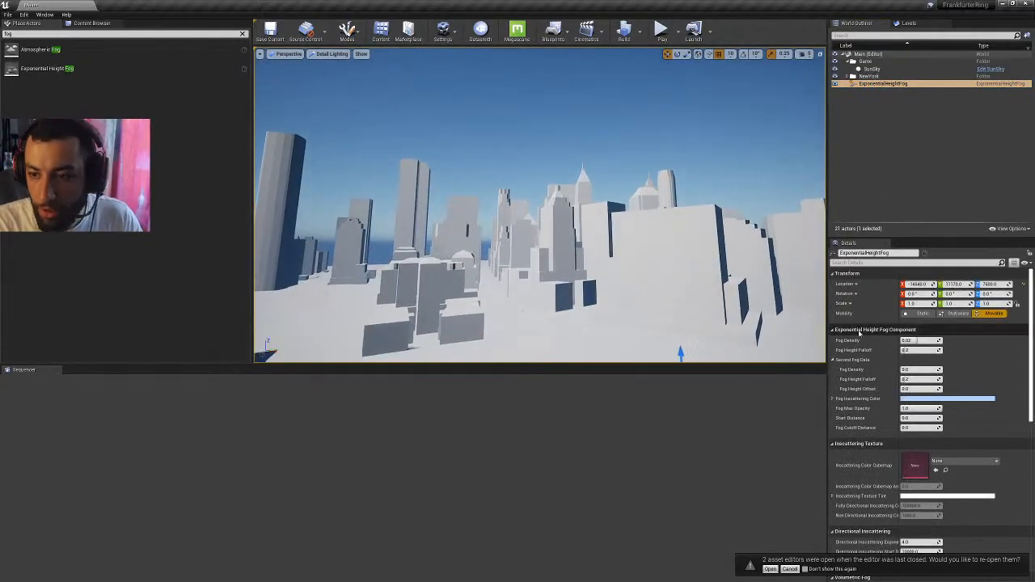
pyautogui.scroll(-5, 859, 333)
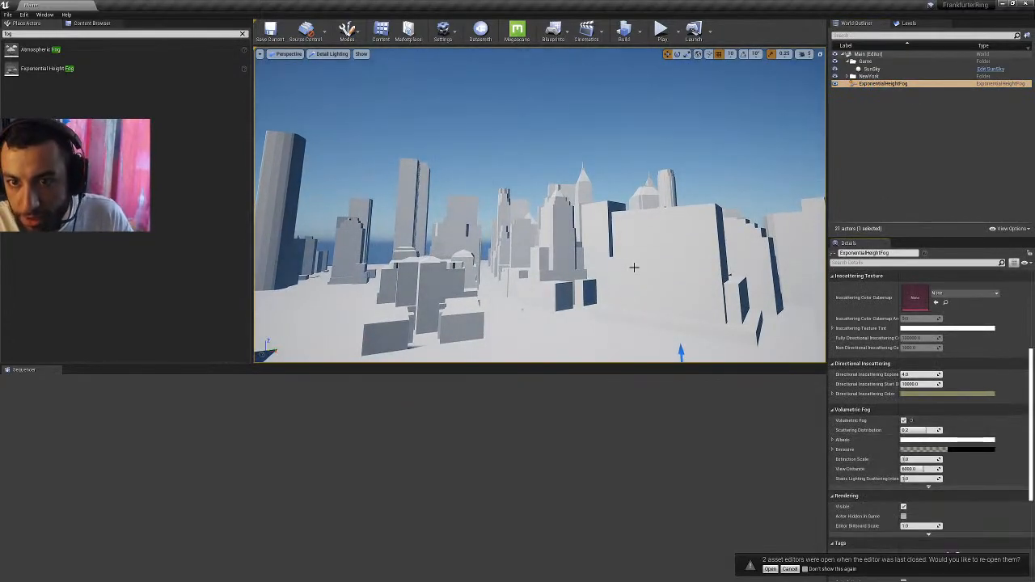
pyautogui.moveTo(634, 268); pyautogui.dragTo(600, 237, button='right')
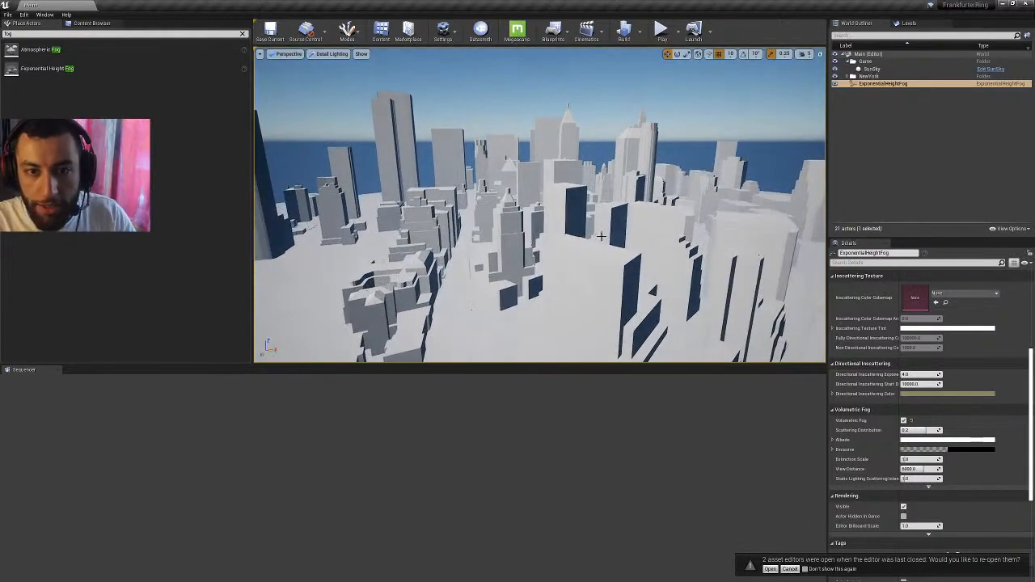
# - Delete the Exponential Height Fog actor and clear the "fog" search of the placeable actors
pyautogui.press('Delete')
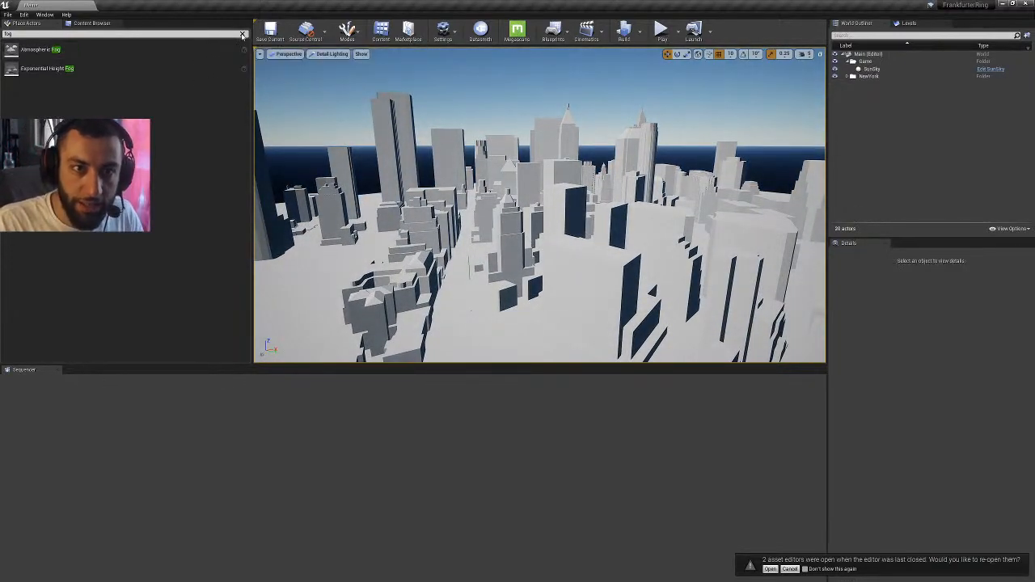
pyautogui.click(242, 35)
# - Open the Munich level from Projects/FrankfurterRing/Maps without saving the changes to the Main level
pyautogui.click(88, 22)
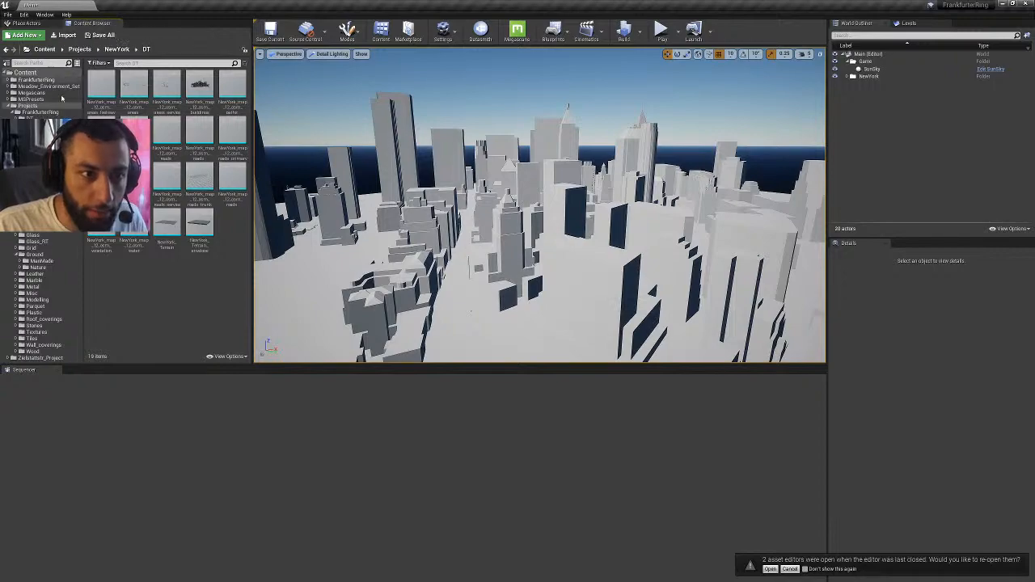
pyautogui.click(34, 125)
pyautogui.doubleClick(101, 86)
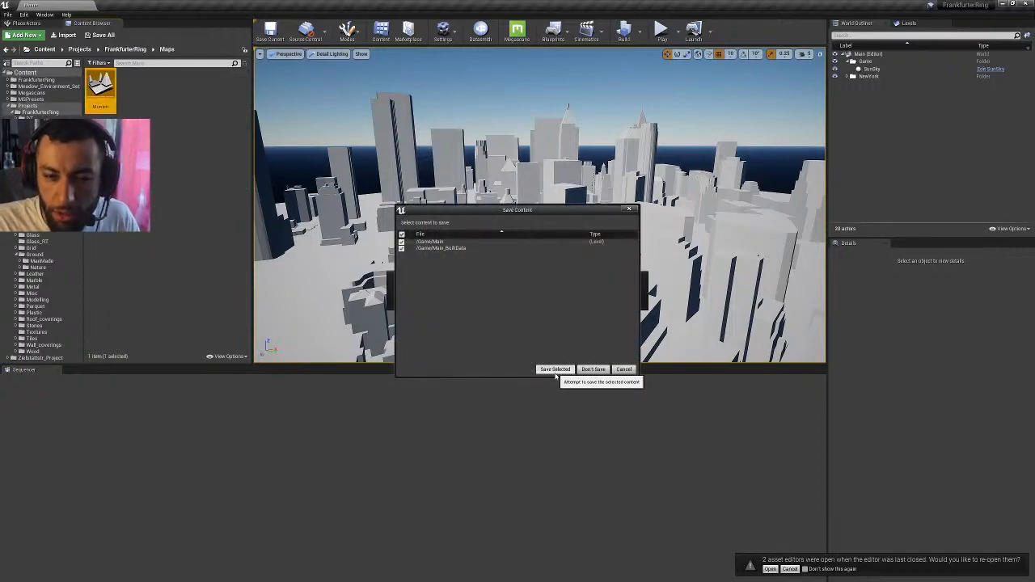
pyautogui.click(590, 370)
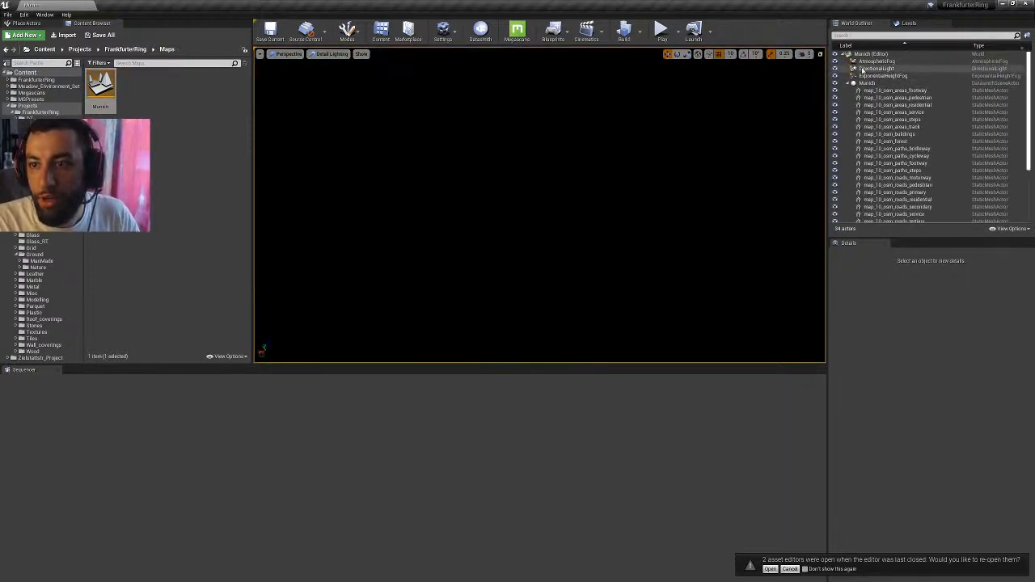
# - Collapse the Munich scene actor in the World Outliner and create a folder named Game
pyautogui.click(852, 84)
pyautogui.click(847, 83)
pyautogui.click(876, 138)
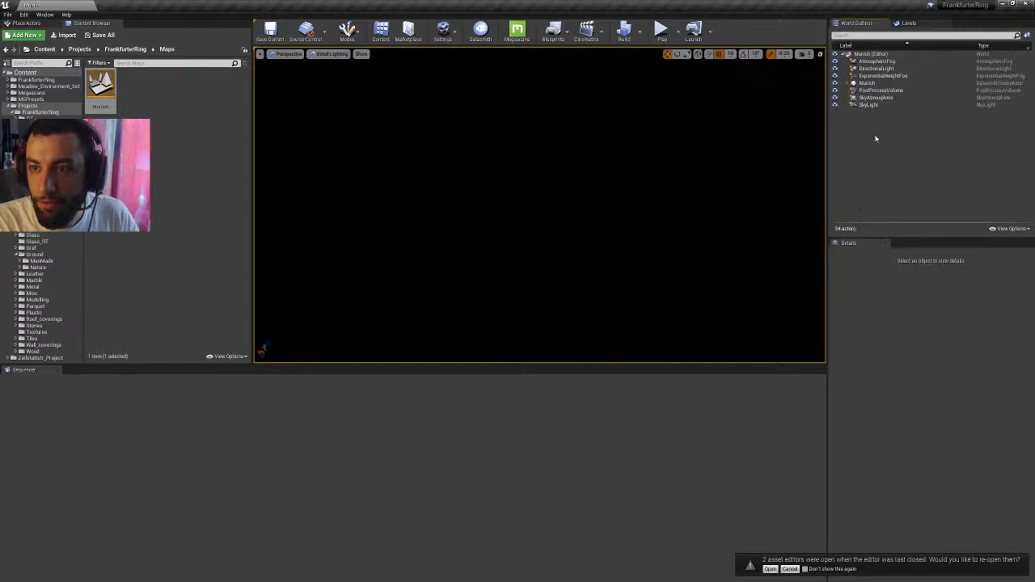
pyautogui.rightClick(876, 136)
pyautogui.click(902, 139)
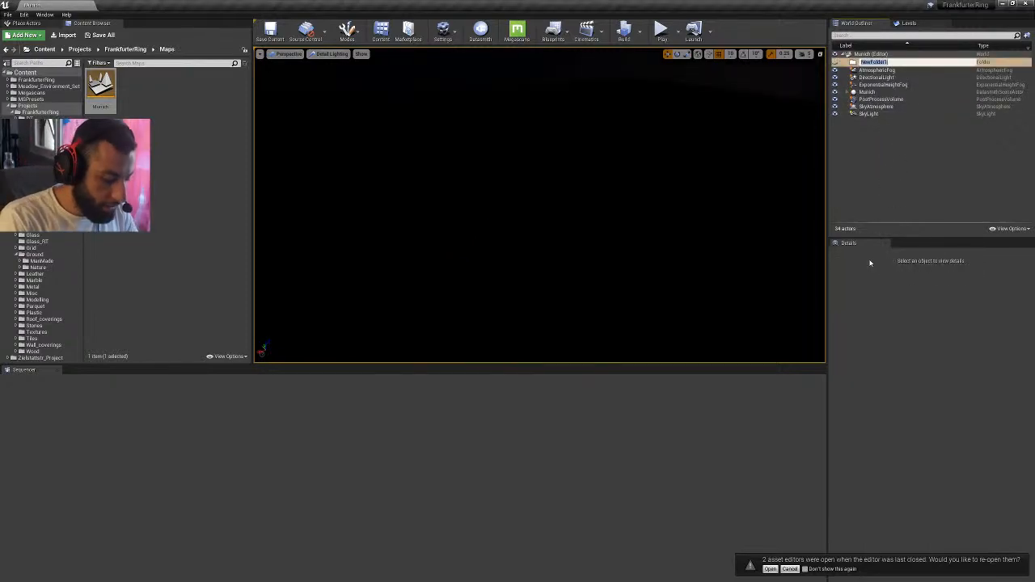
pyautogui.write('Game')
pyautogui.press('Return')
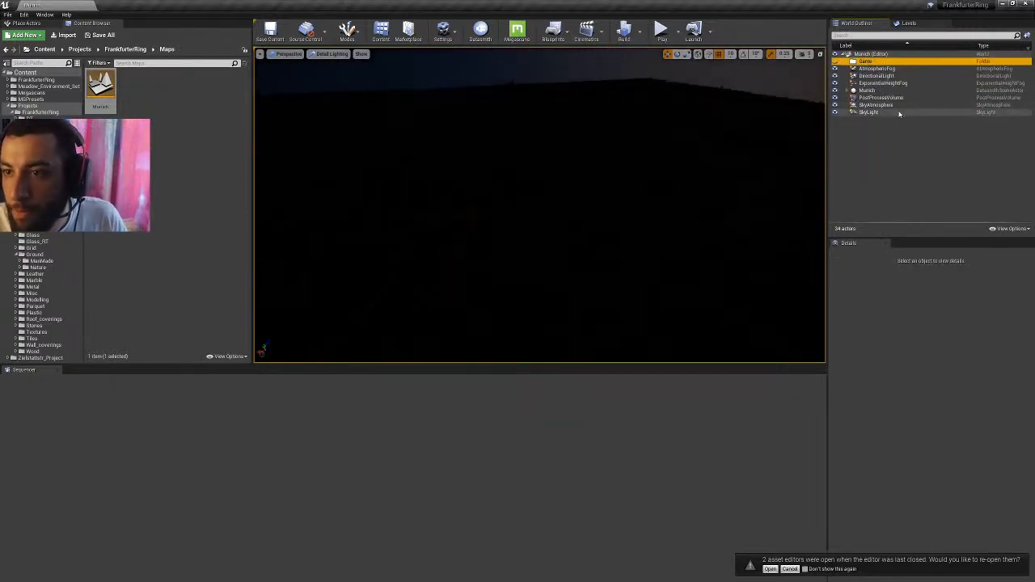
pyautogui.click(897, 112)
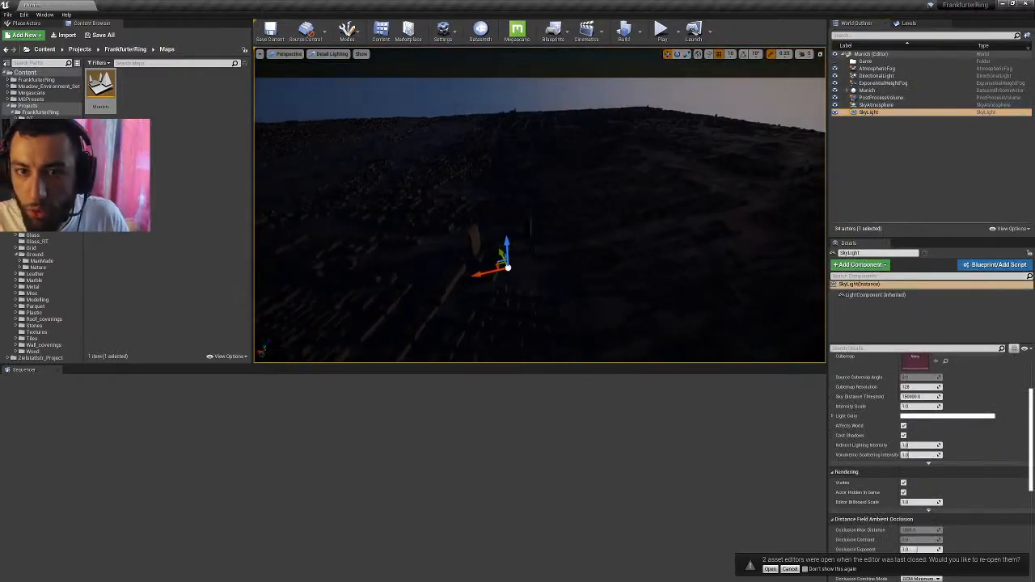
pyautogui.moveTo(539, 218); pyautogui.dragTo(537, 190, button='right')
pyautogui.click(26, 24)
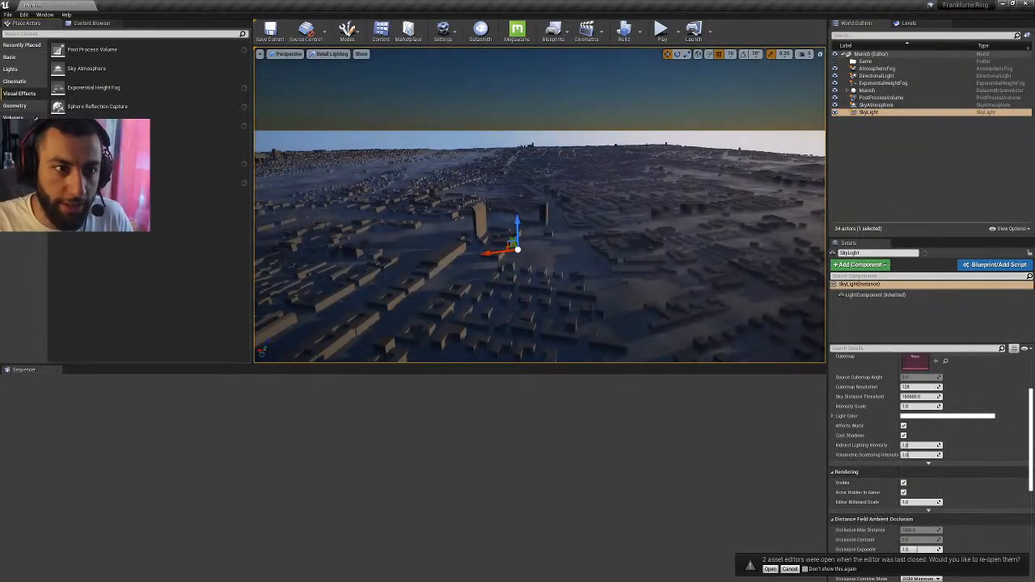
pyautogui.click(10, 68)
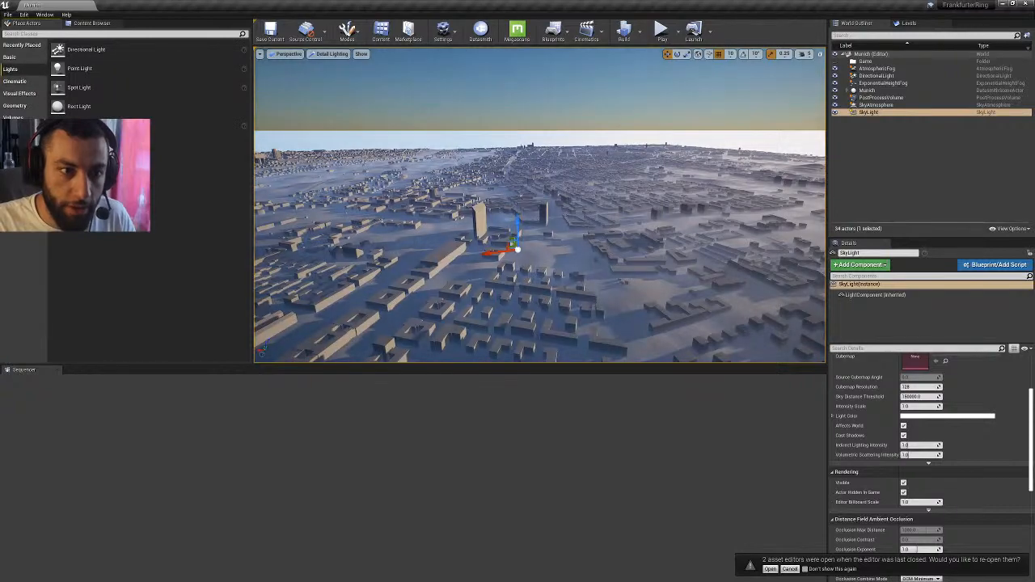
# - Move the AtmosphericFog, DirectionalLight, ExponentialHeightFog, PostProcessVolume, SkyAtmosphere and SkyLight actors into the Game folder
pyautogui.click(875, 75)
pyautogui.keyDown('ctrl'); pyautogui.click(877, 68); pyautogui.keyUp('ctrl')
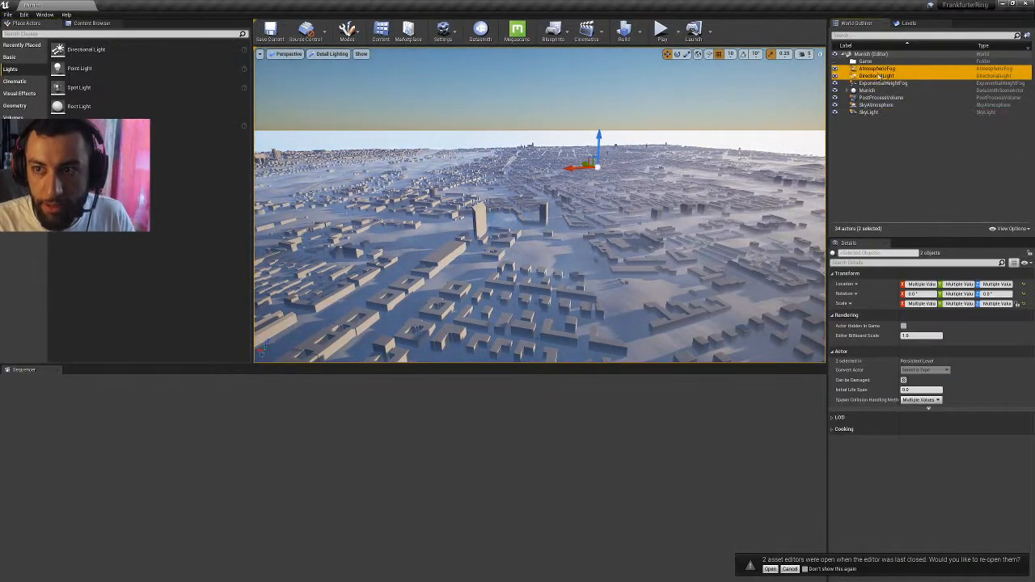
pyautogui.keyDown('ctrl'); pyautogui.click(875, 84); pyautogui.keyUp('ctrl')
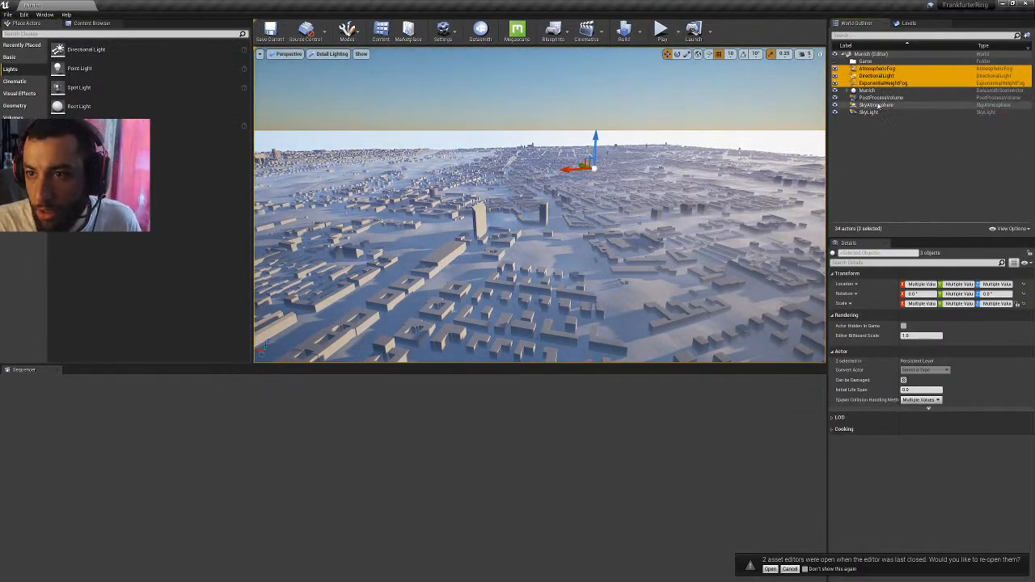
pyautogui.keyDown('ctrl'); pyautogui.click(881, 97); pyautogui.keyUp('ctrl')
pyautogui.keyDown('ctrl'); pyautogui.click(879, 105); pyautogui.keyUp('ctrl')
pyautogui.keyDown('ctrl'); pyautogui.click(877, 112); pyautogui.keyUp('ctrl')
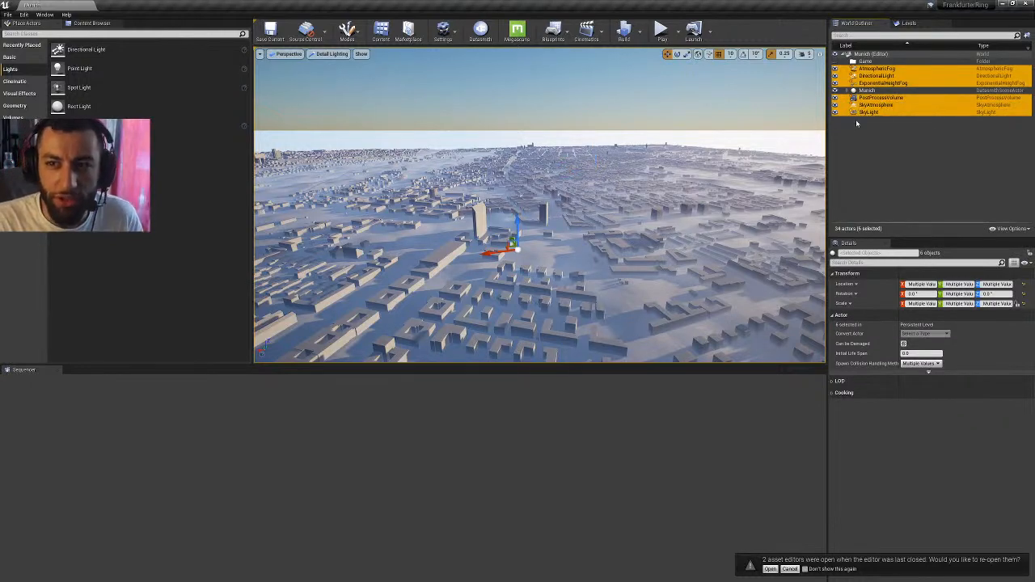
pyautogui.moveTo(861, 105); pyautogui.dragTo(864, 61)
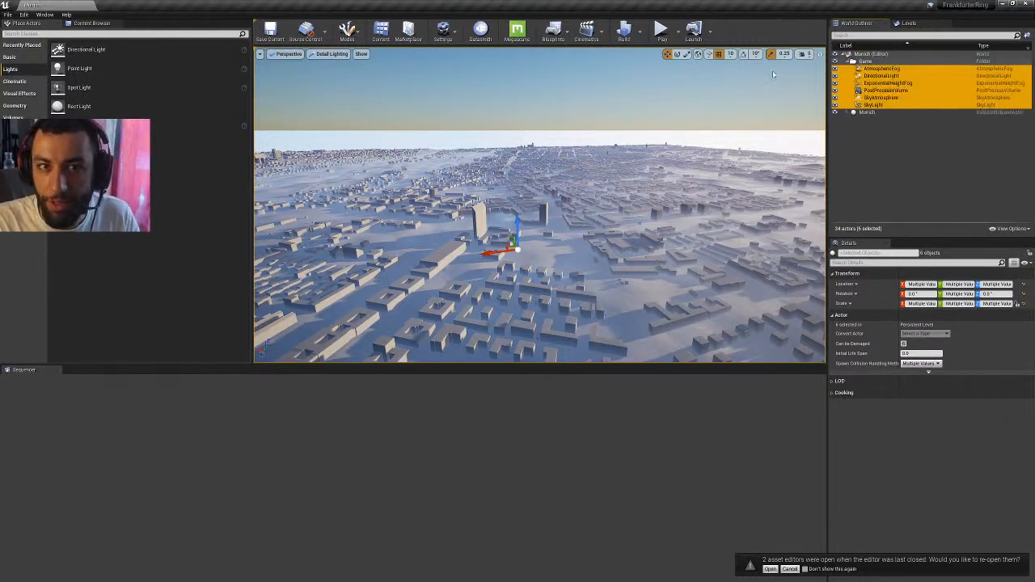
pyautogui.click(871, 145)
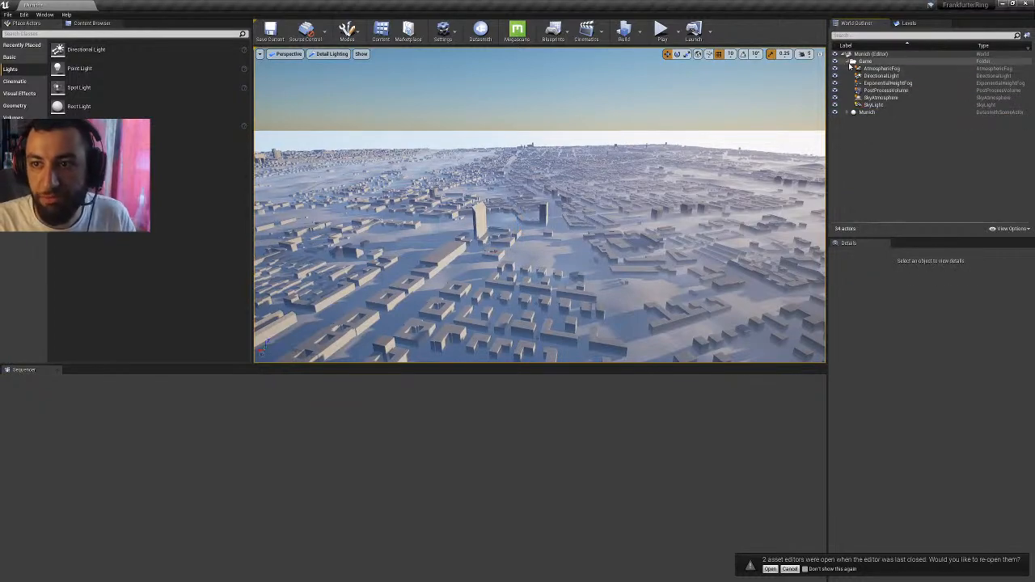
# - Create a World Outliner folder named Architecture at the root level and move the Munich scene actor into it
pyautogui.click(847, 62)
pyautogui.rightClick(871, 115)
pyautogui.click(892, 119)
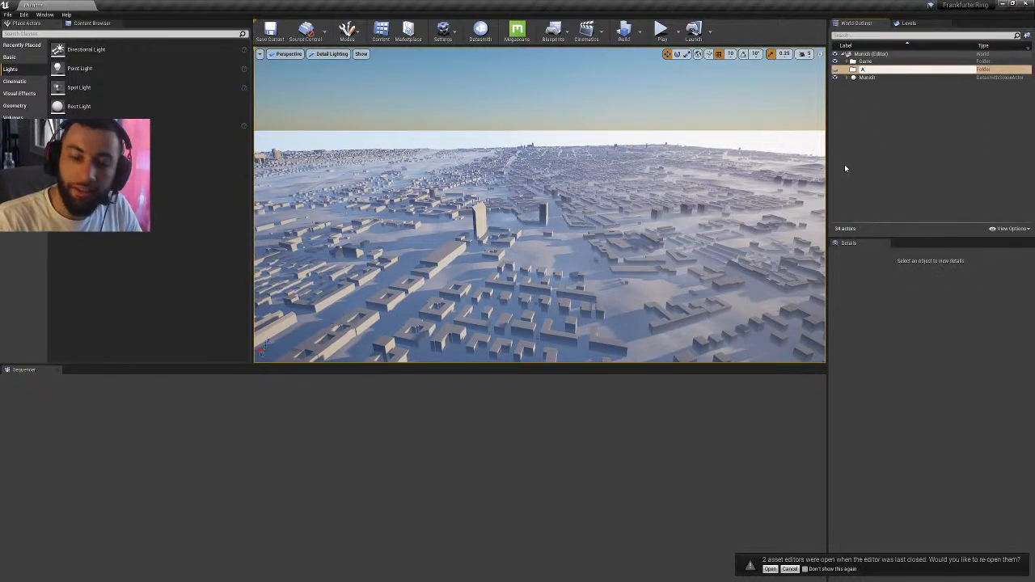
pyautogui.write('Archdai')
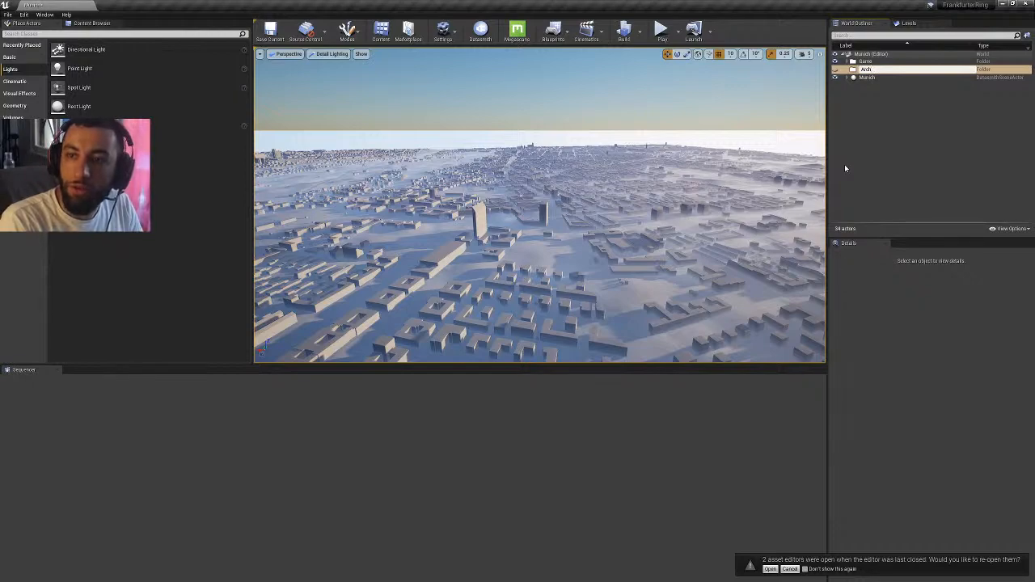
pyautogui.write('ite')
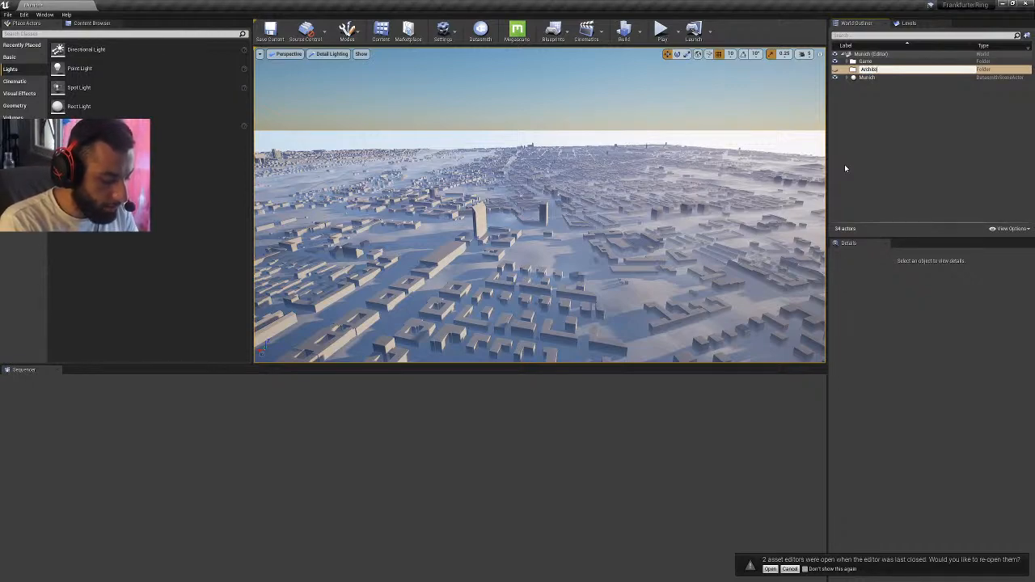
pyautogui.write('cture')
pyautogui.press('Return')
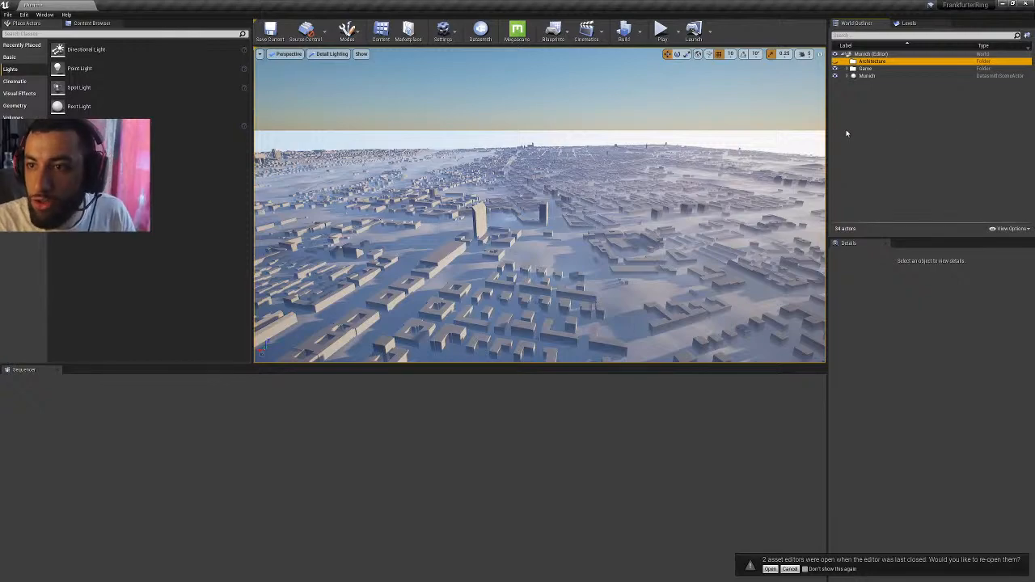
pyautogui.click(847, 133)
pyautogui.moveTo(865, 77); pyautogui.dragTo(871, 62)
pyautogui.click(681, 124)
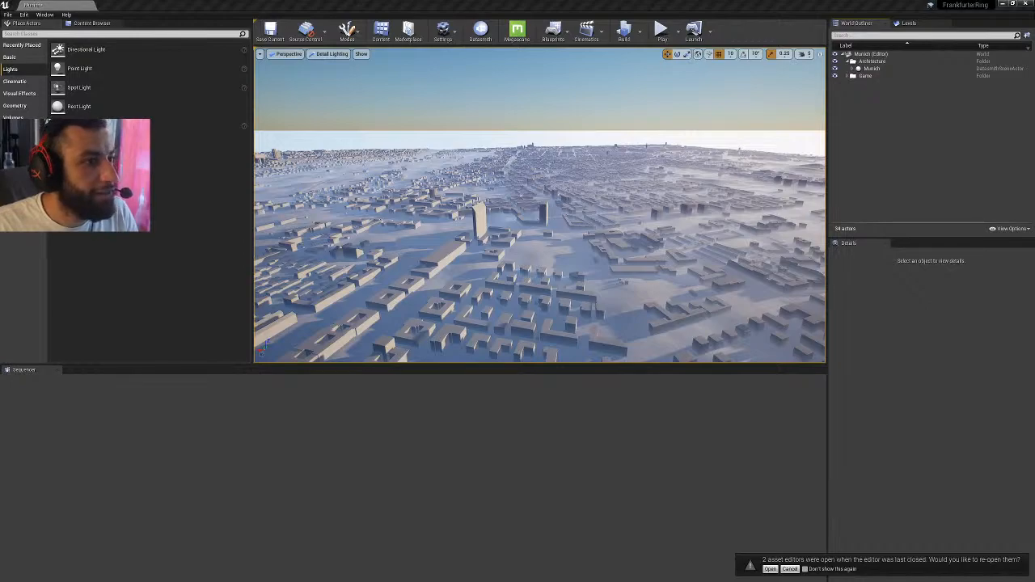
# - Check the spelling of "Architecture" on the Google search page in the browser and close that page
pyautogui.moveTo(0, 41); pyautogui.dragTo(437, 79)
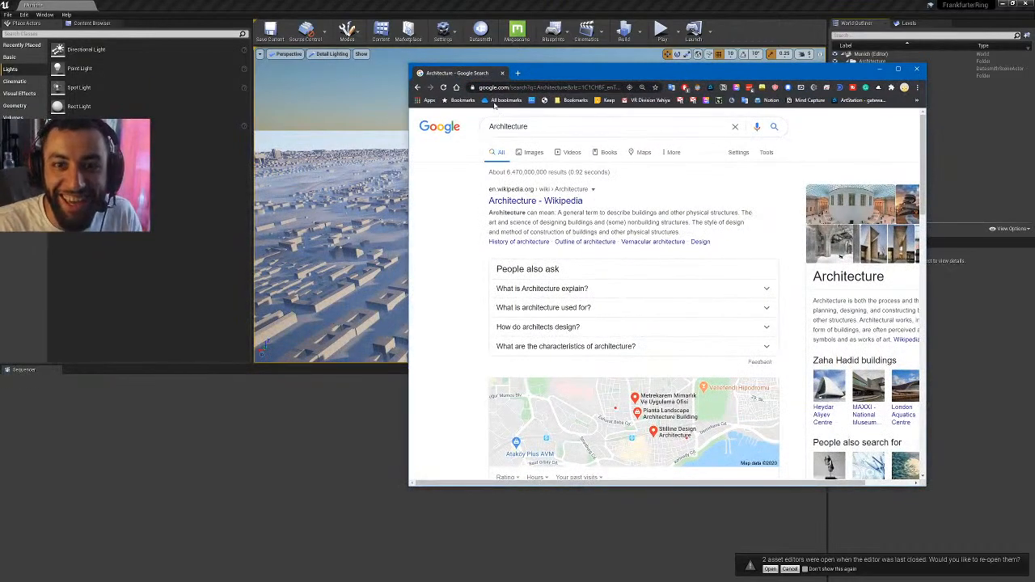
pyautogui.click(502, 74)
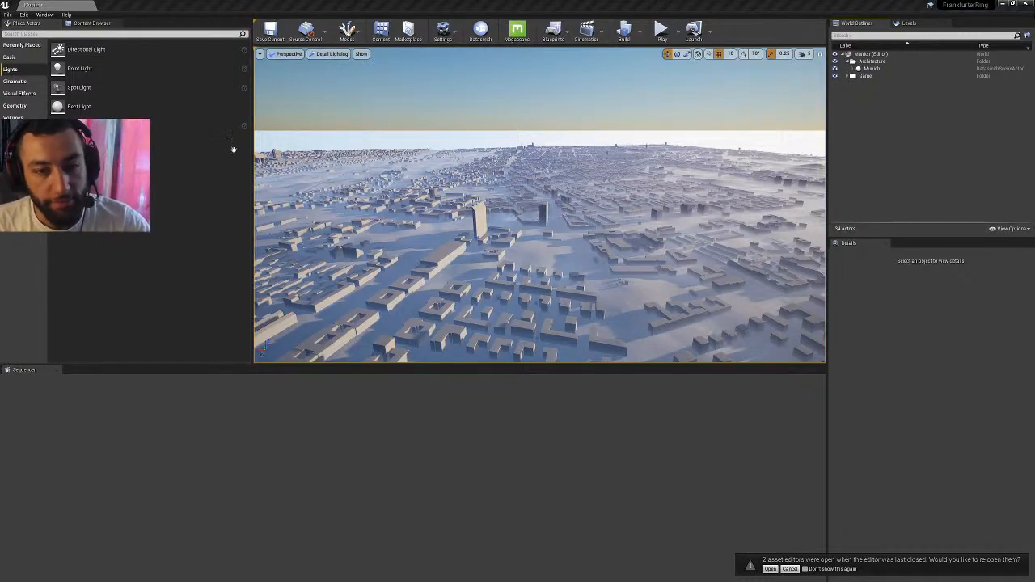
# - Open the MainMap level from the FrankfurterRing/Maps folder, cancelling the attempt to load the Munich map there
pyautogui.moveTo(535, 259)
pyautogui.mouseDown(button='right')
pyautogui.moveTo(521, 258)
pyautogui.moveTo(551, 256)
pyautogui.mouseUp(button='right')
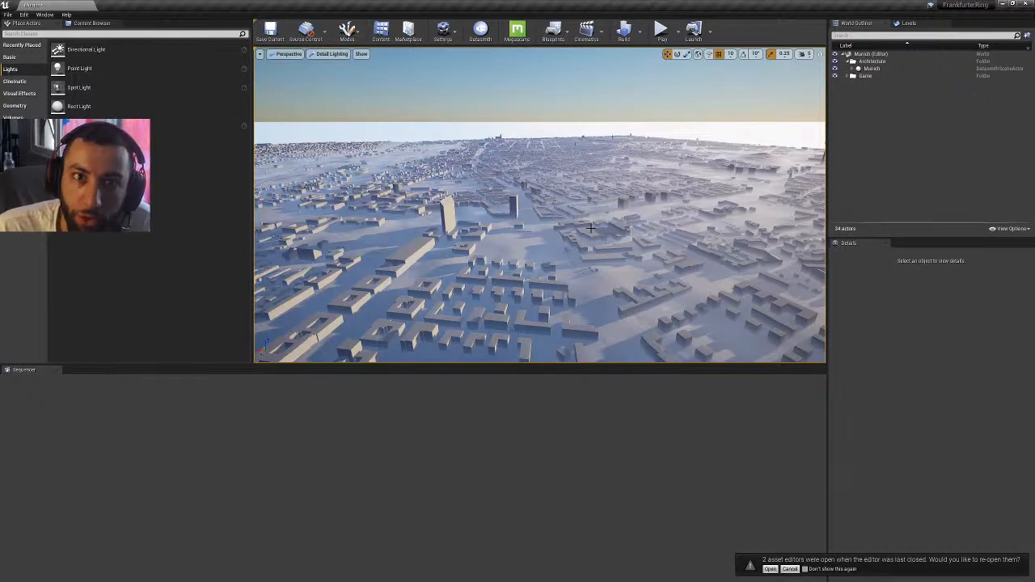
pyautogui.moveTo(594, 218); pyautogui.dragTo(566, 227, button='right')
pyautogui.click(91, 23)
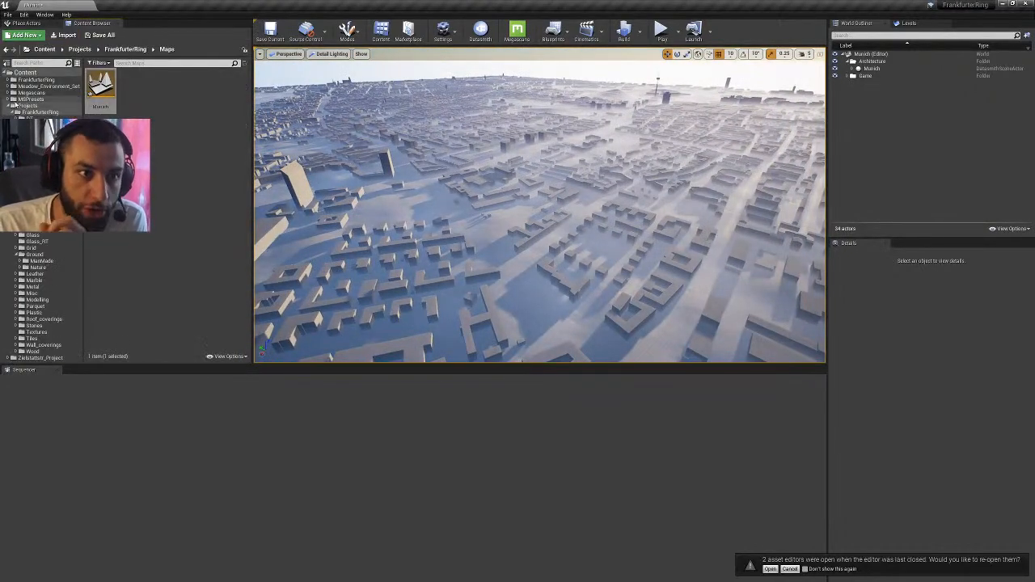
pyautogui.click(36, 79)
pyautogui.click(133, 84)
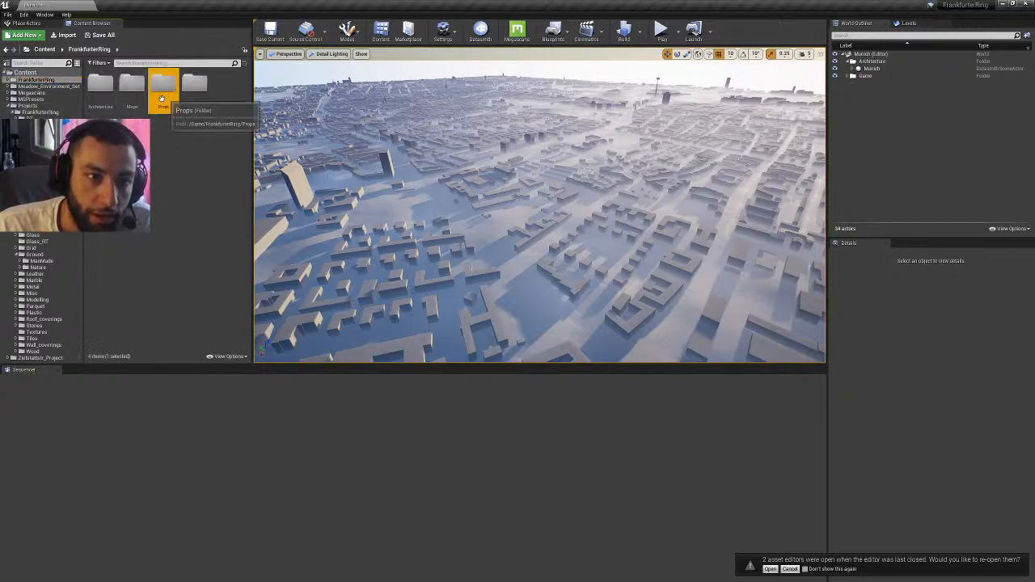
pyautogui.doubleClick(134, 95)
pyautogui.doubleClick(197, 96)
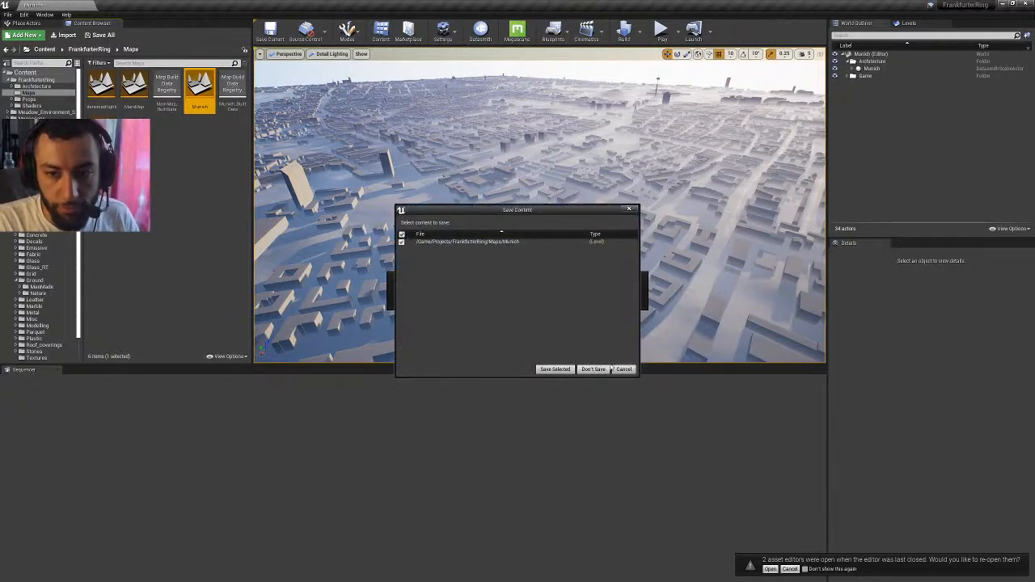
pyautogui.click(618, 369)
pyautogui.doubleClick(142, 95)
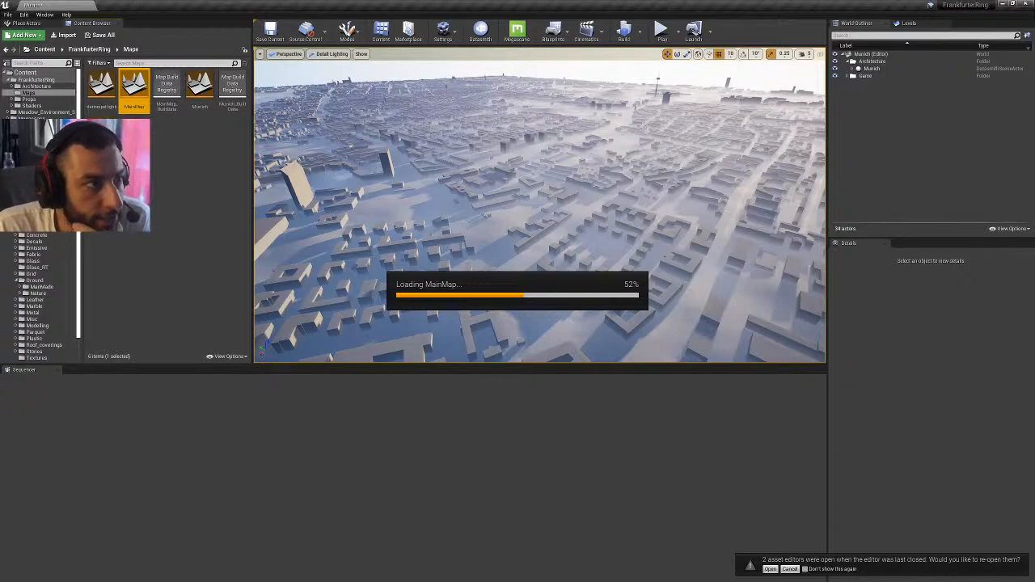
# - Switch to Google Earth in the browser, examine the building site at Frankfurter Ring in Munich from several angles, and minimize the browser
pyautogui.moveTo(161, 76); pyautogui.dragTo(422, 83)
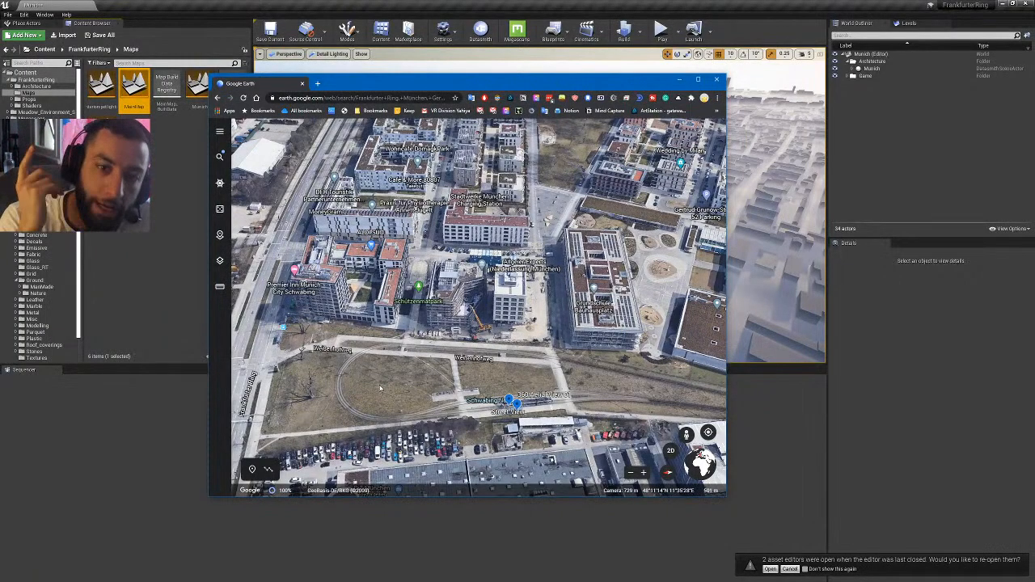
pyautogui.scroll(-5, 562, 374)
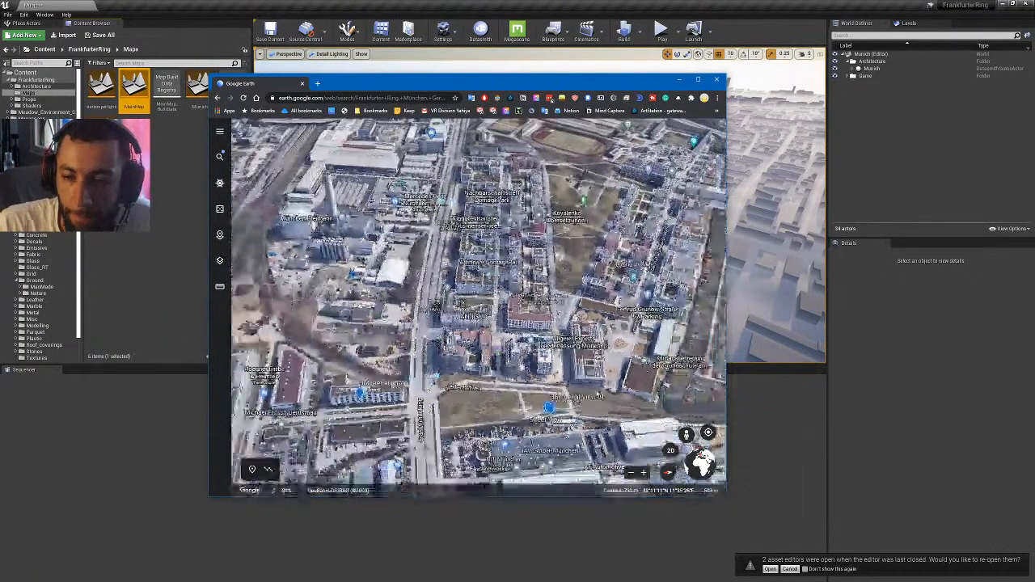
pyautogui.moveTo(562, 372); pyautogui.dragTo(583, 341, button='middle')
pyautogui.scroll(5, 545, 307)
pyautogui.moveTo(348, 320); pyautogui.dragTo(484, 306)
pyautogui.moveTo(477, 304); pyautogui.dragTo(503, 357, button='middle')
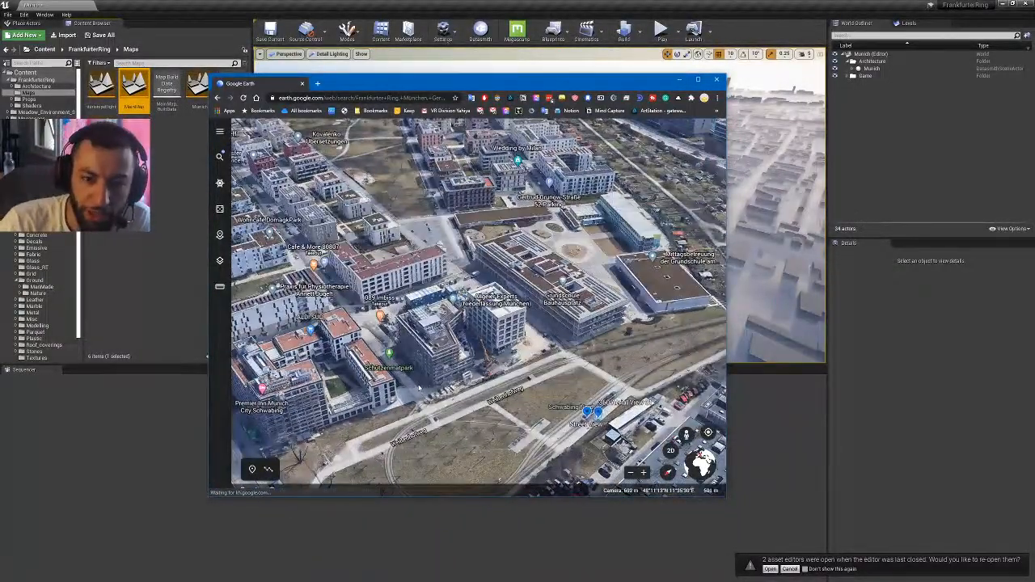
pyautogui.click(679, 78)
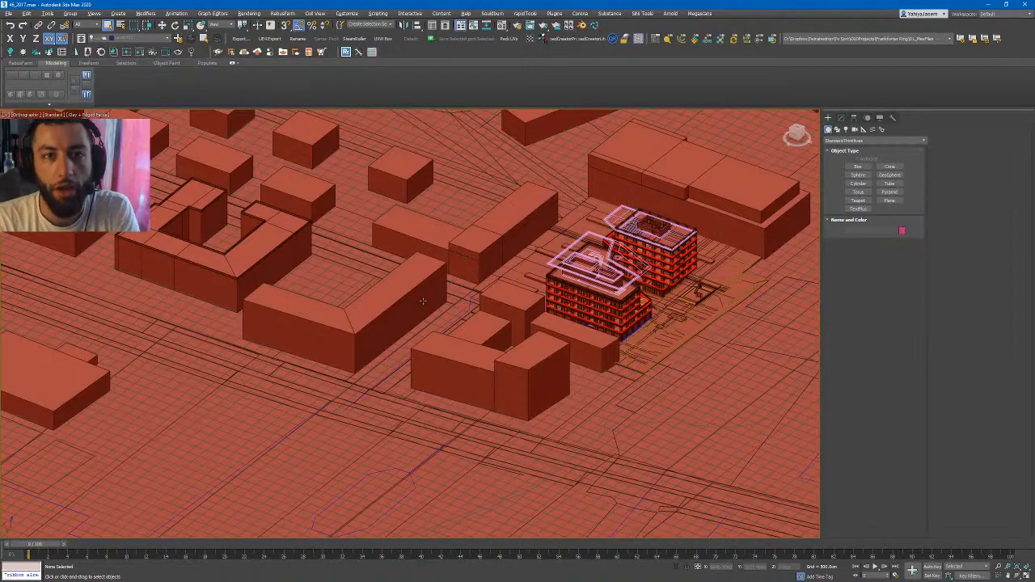
# - Examine the two detailed project buildings and their surrounding city massing in the 3ds Max scene from closer angles
pyautogui.scroll(-2, 422, 301)
pyautogui.scroll(8, 446, 296)
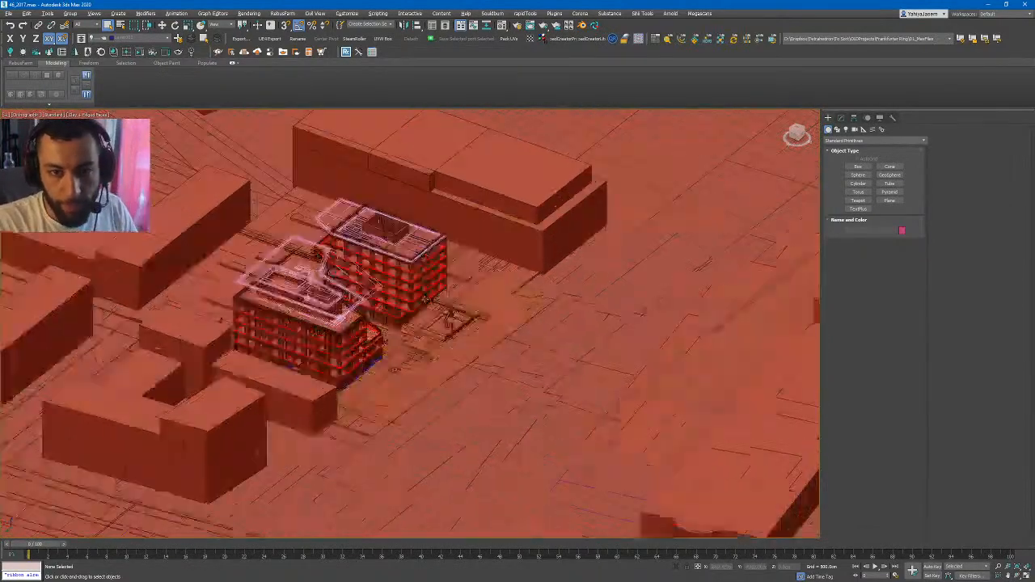
pyautogui.click(402, 282)
pyautogui.keyDown('alt'); pyautogui.moveTo(403, 282); pyautogui.dragTo(406, 367, button='middle'); pyautogui.keyUp('alt')
pyautogui.scroll(4, 407, 367)
pyautogui.keyDown('alt'); pyautogui.moveTo(385, 283); pyautogui.dragTo(406, 297, button='middle'); pyautogui.keyUp('alt')
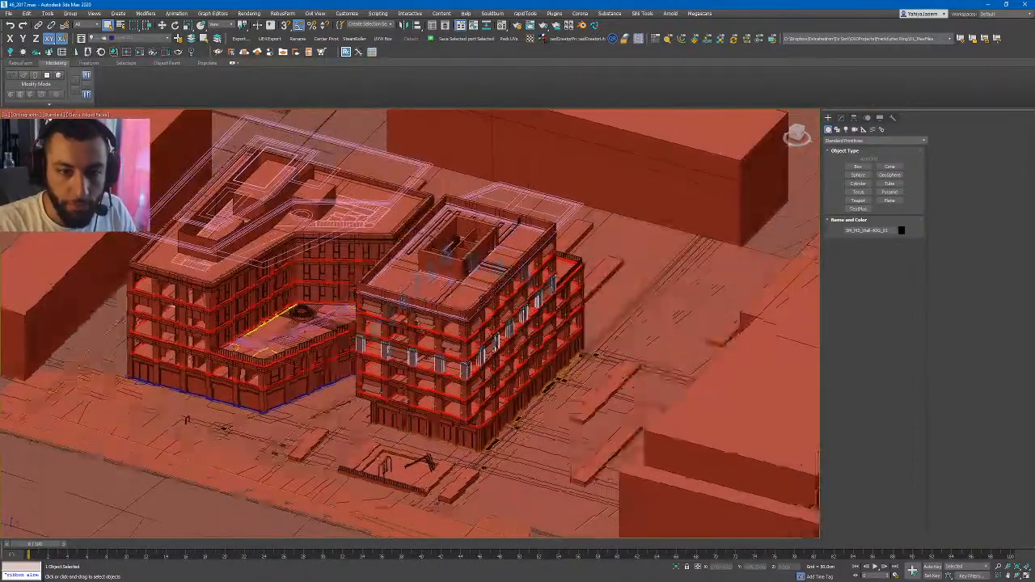
pyautogui.click(406, 297)
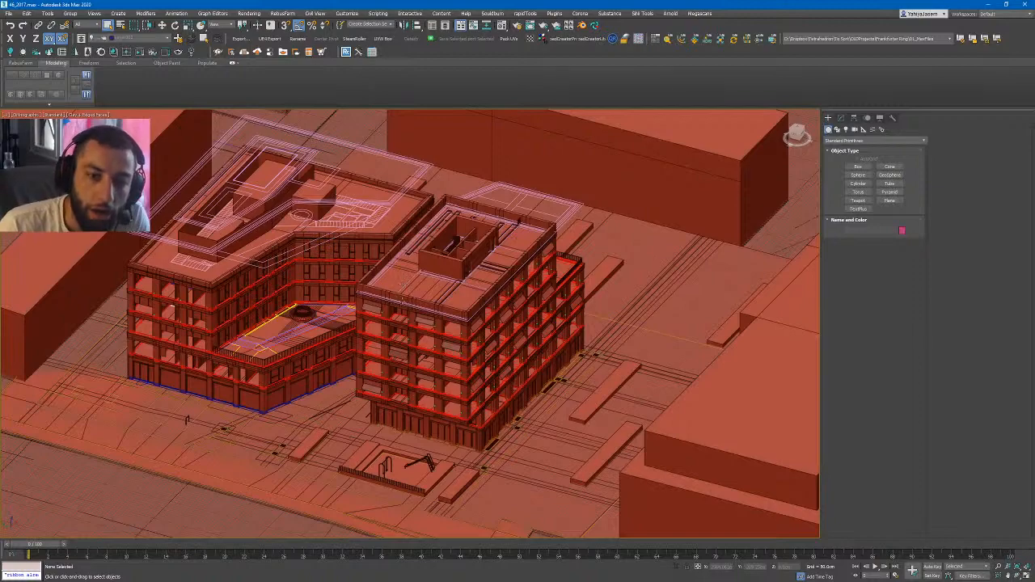
pyautogui.moveTo(404, 299); pyautogui.dragTo(402, 281, button='middle')
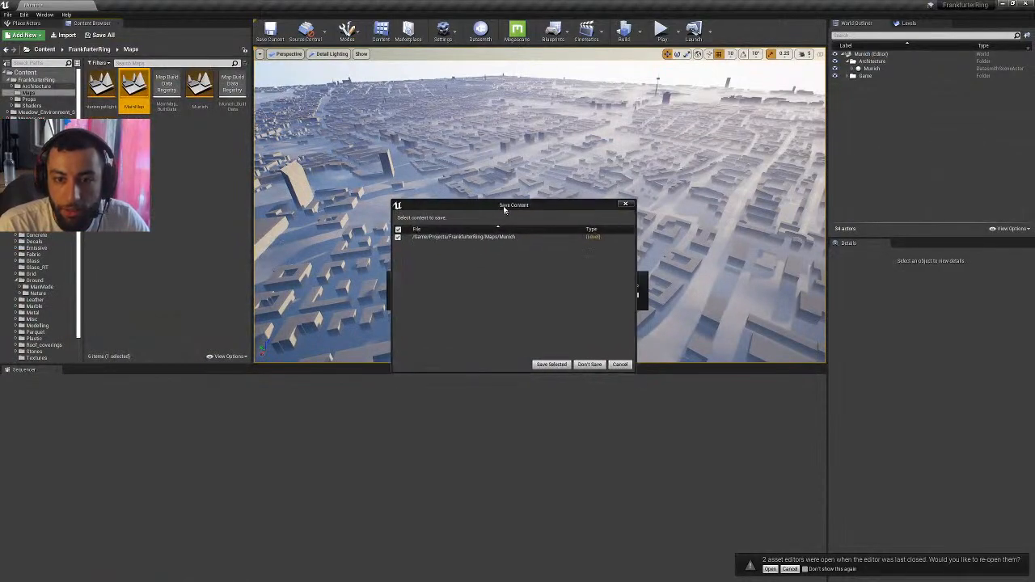
# - Save the modified Munich level so that MainMap can finish opening
pyautogui.moveTo(504, 209); pyautogui.dragTo(493, 193)
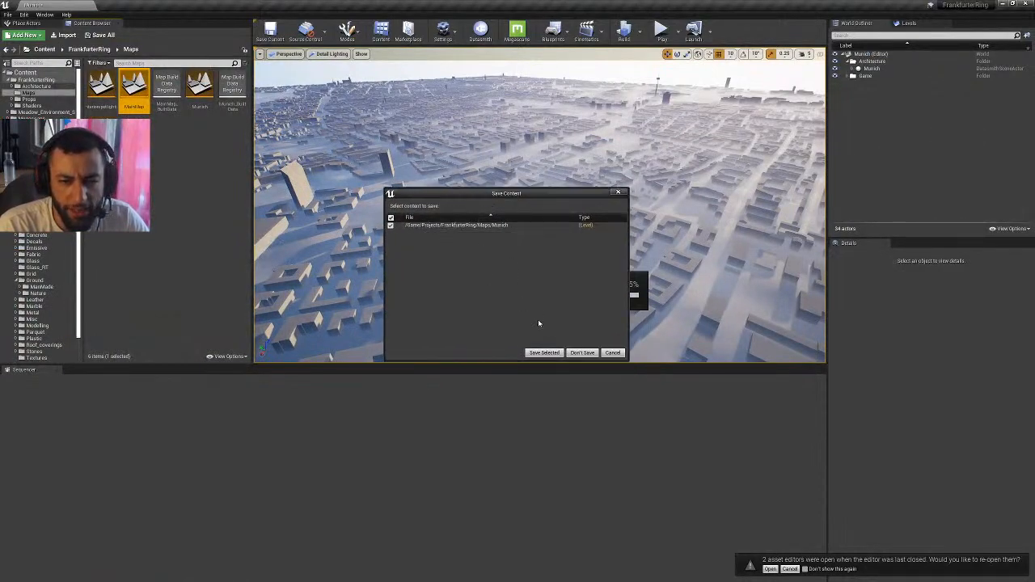
pyautogui.click(543, 352)
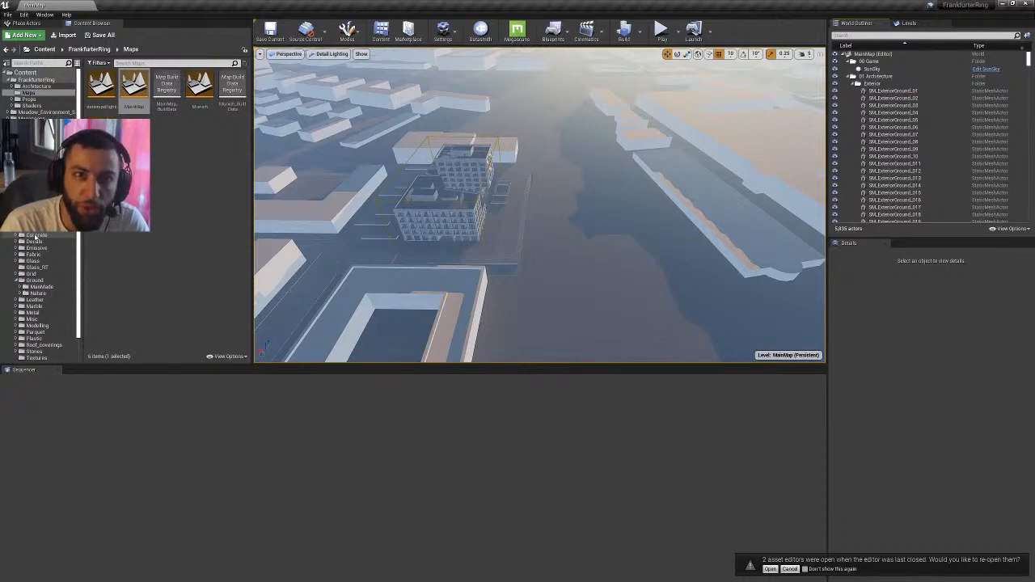
# - Fly around the project buildings and the surrounding city massing in the MainMap level
pyautogui.moveTo(452, 212); pyautogui.dragTo(404, 174, button='right')
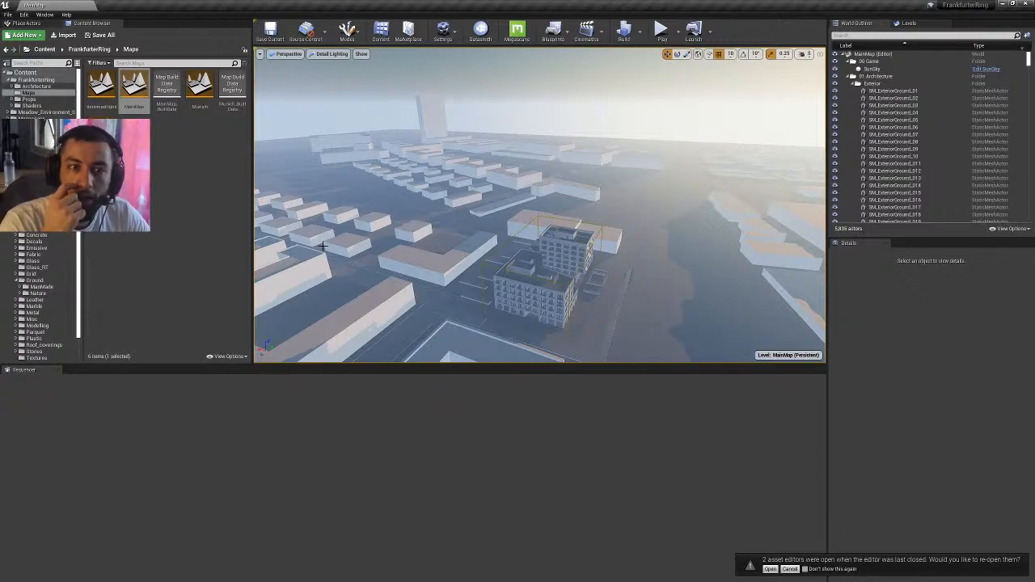
pyautogui.moveTo(323, 246); pyautogui.dragTo(279, 261, button='right')
pyautogui.press('w')
pyautogui.press('s')
pyautogui.press('w')
pyautogui.press('s')
pyautogui.press('w')
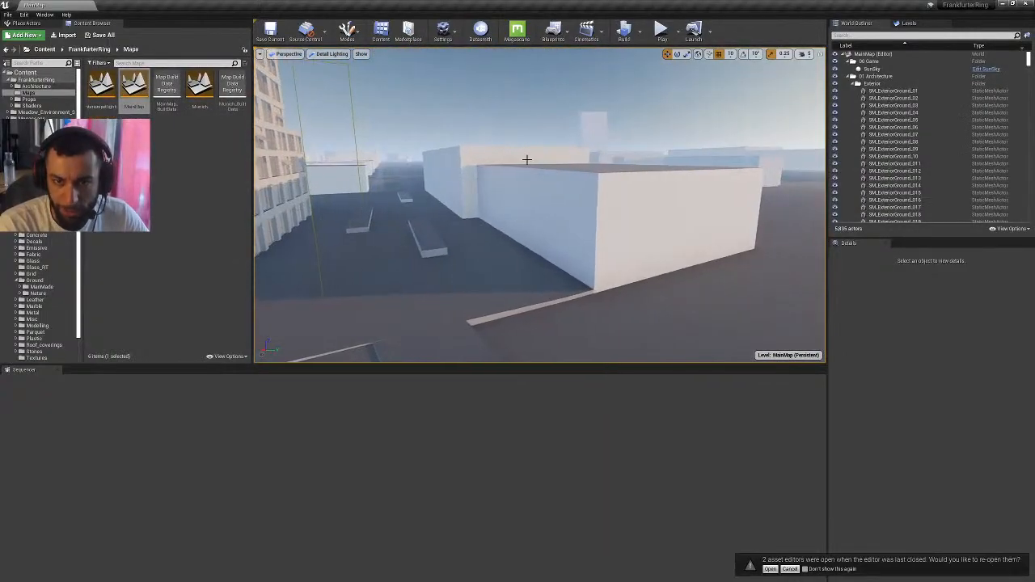
# - Select the long building mesh next to the project and inspect it from above and from street level
pyautogui.click(554, 217)
pyautogui.press('e')
pyautogui.moveTo(555, 217)
pyautogui.mouseDown(button='right')
pyautogui.moveTo(506, 253)
pyautogui.moveTo(571, 217)
pyautogui.mouseUp(button='right')
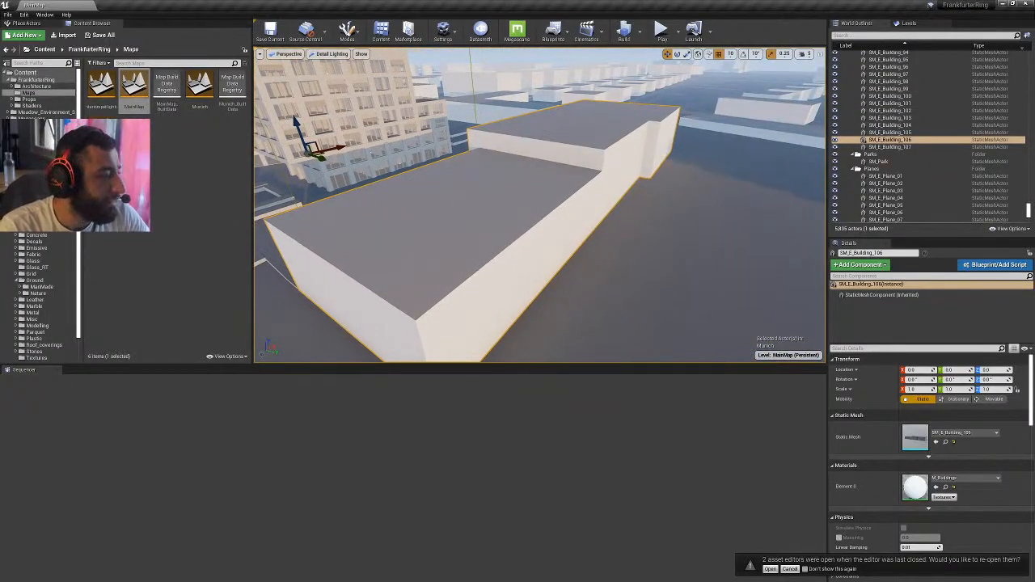
pyautogui.press('s')
pyautogui.moveTo(442, 238)
pyautogui.mouseDown(button='right')
pyautogui.moveTo(490, 235)
pyautogui.moveTo(442, 237)
pyautogui.mouseUp(button='right')
pyautogui.press('w')
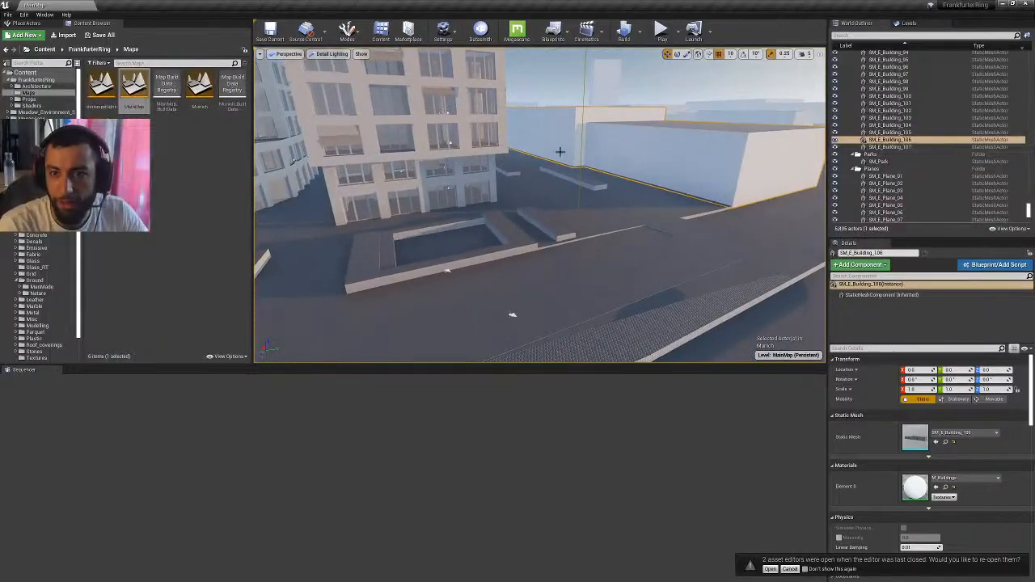
pyautogui.moveTo(559, 153); pyautogui.dragTo(568, 136, button='right')
pyautogui.press('d')
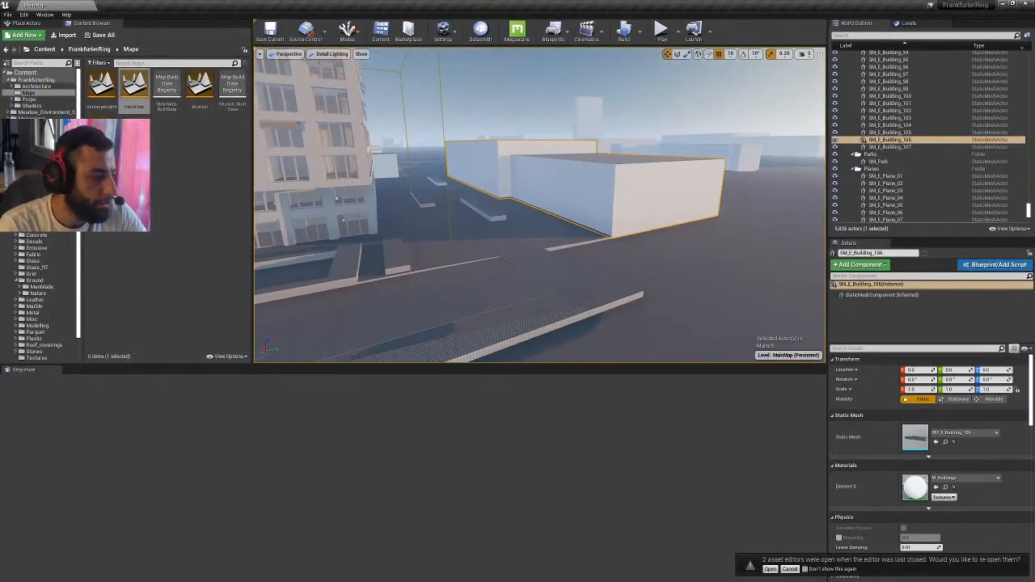
# - Switch to Google Earth in the browser, examine the real neighbouring building, and maximize the browser window
pyautogui.hotkey('alt', 'Tab')
pyautogui.scroll(6, 537, 312)
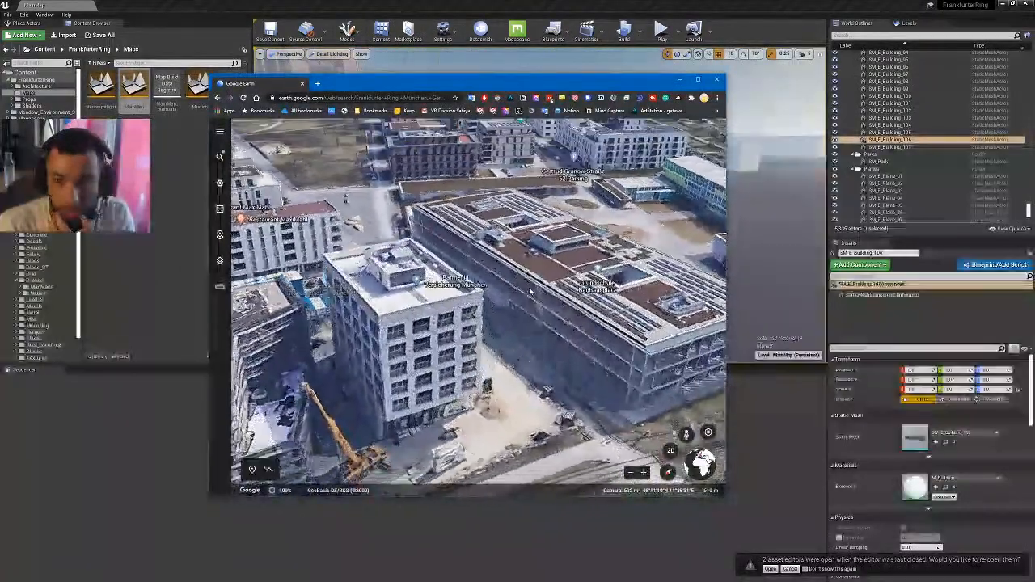
pyautogui.moveTo(537, 312); pyautogui.dragTo(499, 307, button='middle')
pyautogui.moveTo(499, 307); pyautogui.dragTo(421, 300)
pyautogui.moveTo(529, 312); pyautogui.dragTo(527, 165, button='middle')
pyautogui.scroll(4, 473, 210)
pyautogui.scroll(-10, 473, 211)
pyautogui.click(697, 79)
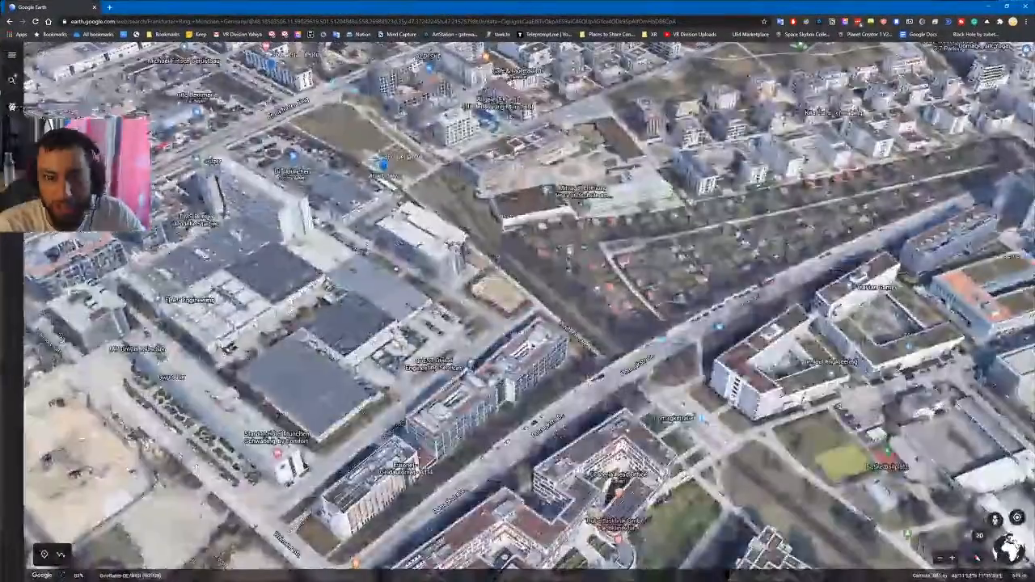
# - Survey the garden plots, the school with solar roofs and the construction site with the crane in the 3D map
pyautogui.moveTo(723, 451); pyautogui.dragTo(568, 352)
pyautogui.scroll(6, 569, 352)
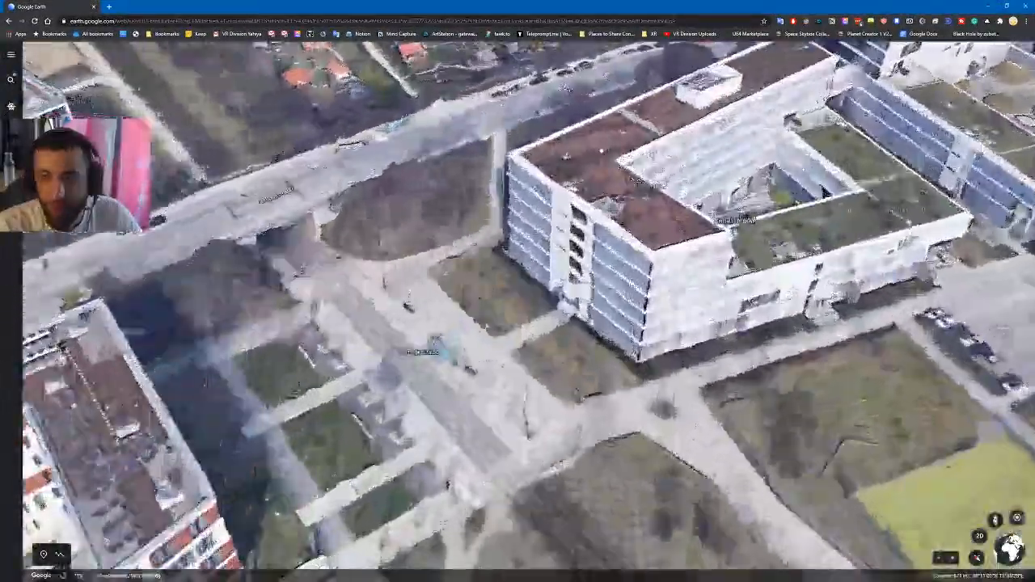
pyautogui.moveTo(638, 218); pyautogui.dragTo(703, 521)
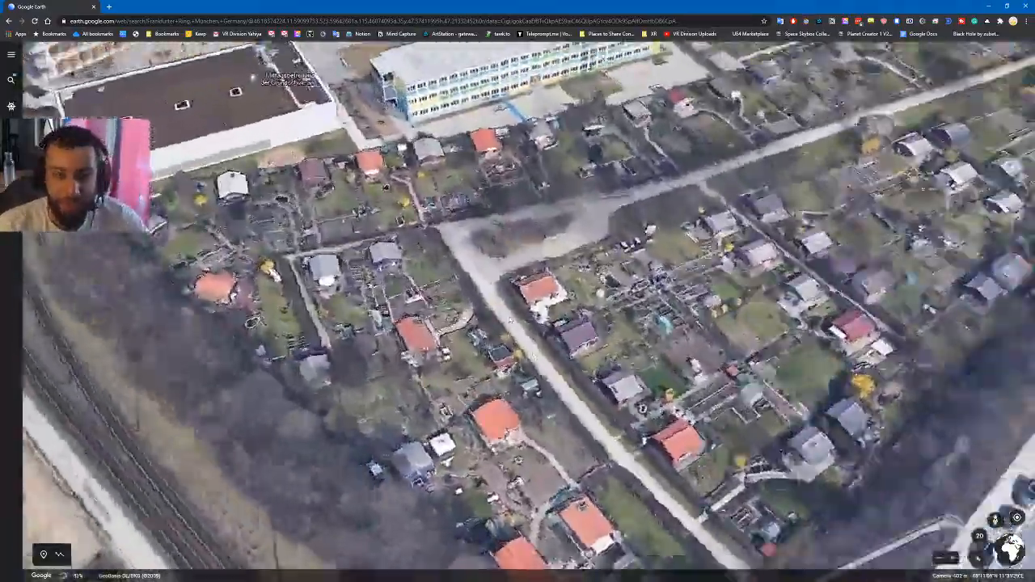
pyautogui.moveTo(254, 198)
pyautogui.mouseDown()
pyautogui.moveTo(458, 318)
pyautogui.moveTo(667, 392)
pyautogui.mouseUp()
pyautogui.moveTo(404, 202); pyautogui.dragTo(574, 319)
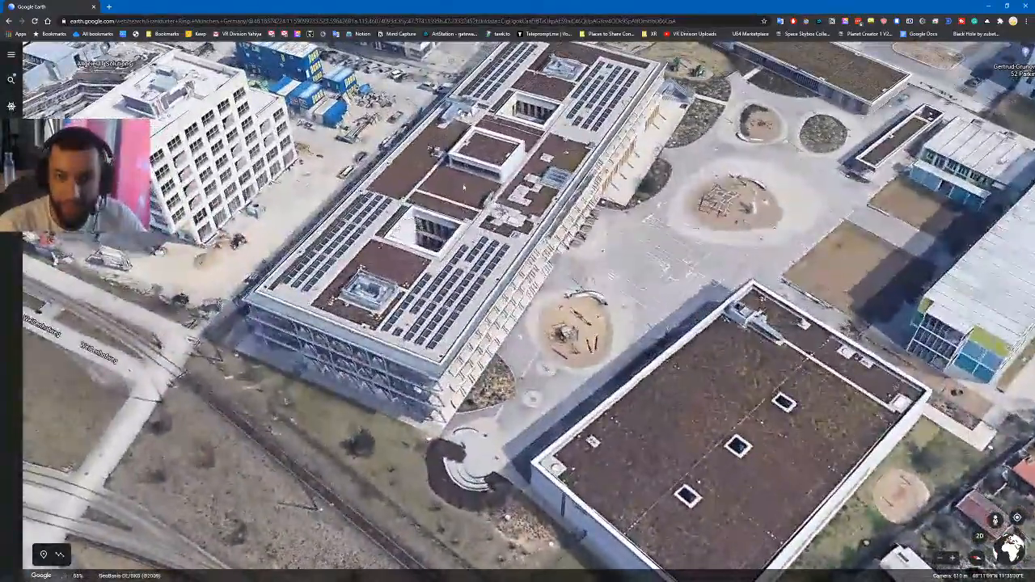
pyautogui.moveTo(388, 242); pyautogui.dragTo(502, 300)
pyautogui.moveTo(348, 243)
pyautogui.mouseDown()
pyautogui.moveTo(477, 311)
pyautogui.moveTo(696, 368)
pyautogui.mouseUp()
pyautogui.moveTo(355, 274); pyautogui.dragTo(529, 295)
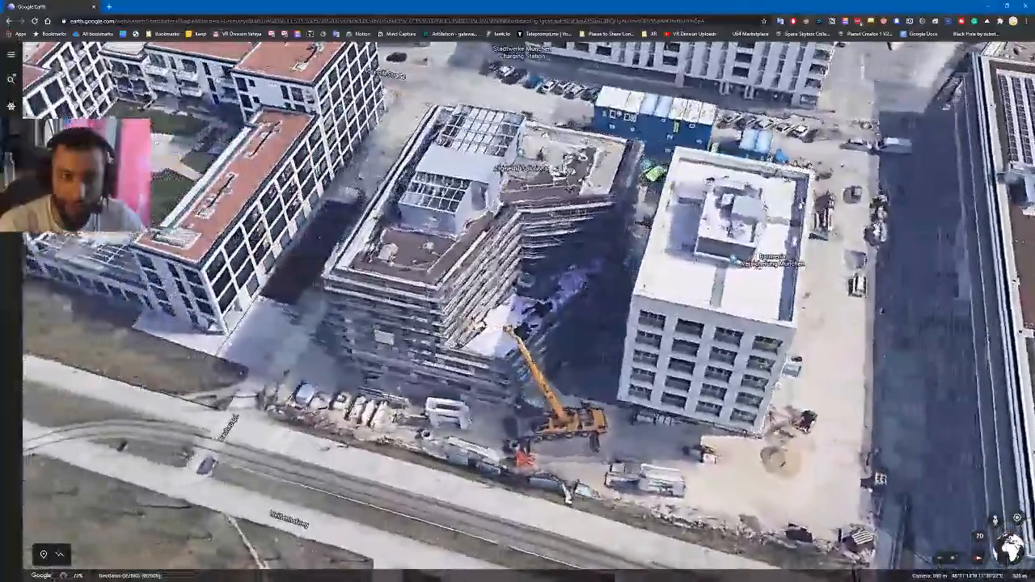
pyautogui.moveTo(324, 267); pyautogui.dragTo(547, 307)
# - Examine the residential blocks along Frankfurter Ring and the wider area around the construction site
pyautogui.scroll(-4, 453, 336)
pyautogui.moveTo(461, 242); pyautogui.dragTo(371, 404)
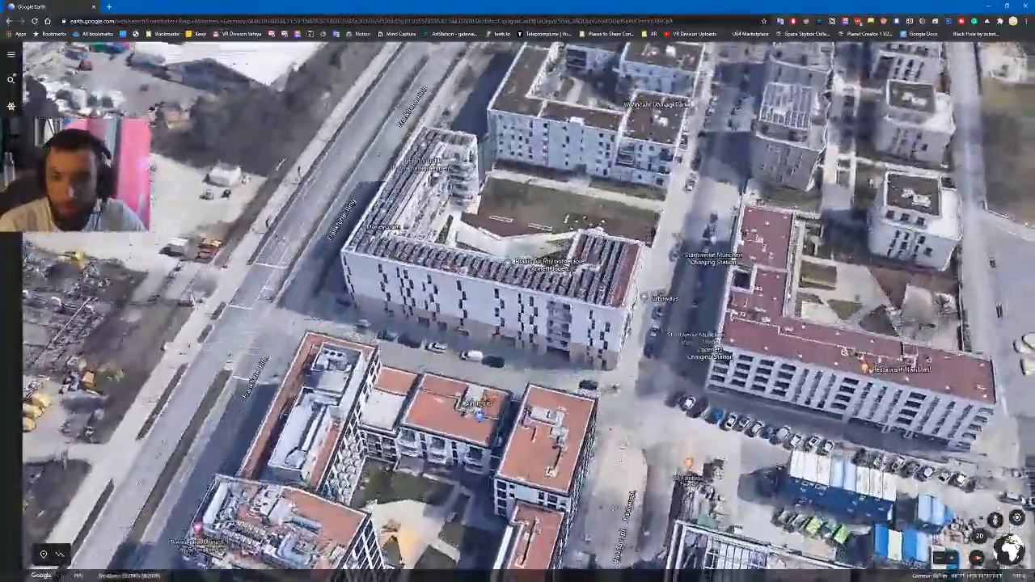
pyautogui.moveTo(517, 153); pyautogui.dragTo(396, 437)
pyautogui.scroll(4, 485, 324)
pyautogui.moveTo(501, 331); pyautogui.dragTo(348, 235, button='middle')
pyautogui.scroll(-5, 324, 307)
pyautogui.moveTo(324, 307); pyautogui.dragTo(445, 355, button='middle')
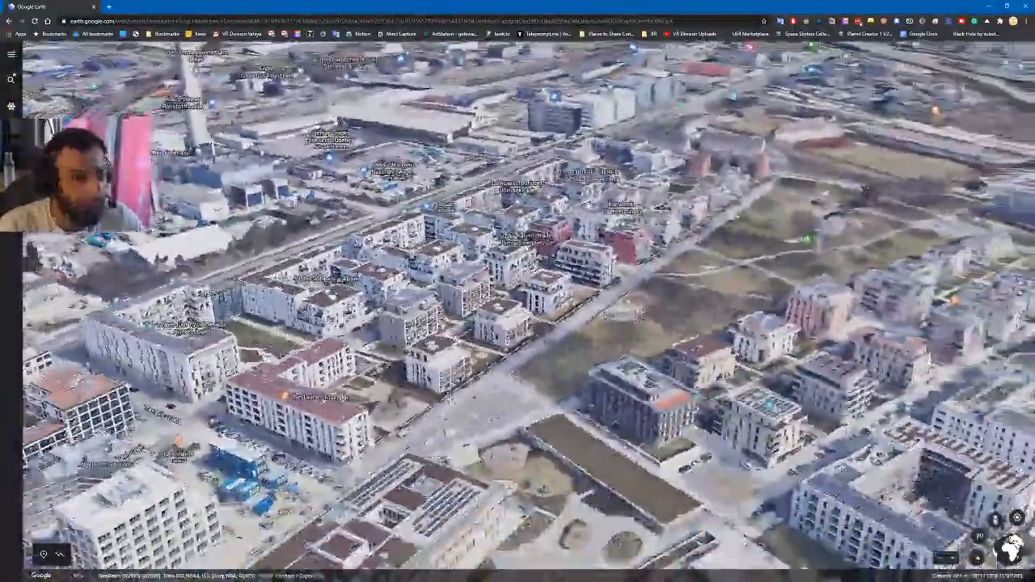
pyautogui.moveTo(518, 485); pyautogui.dragTo(364, 257)
pyautogui.scroll(-3, 364, 257)
pyautogui.moveTo(347, 347); pyautogui.dragTo(390, 230)
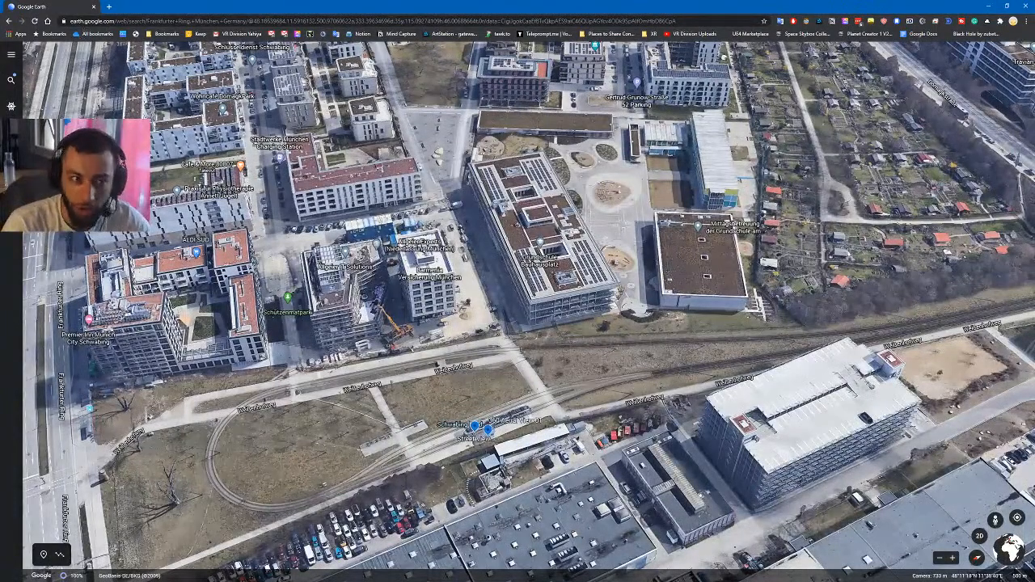
# - Open the saved Munich Frankfurter Ring Project in Google Earth and show its 360 Aerial photo placemark
pyautogui.click(10, 54)
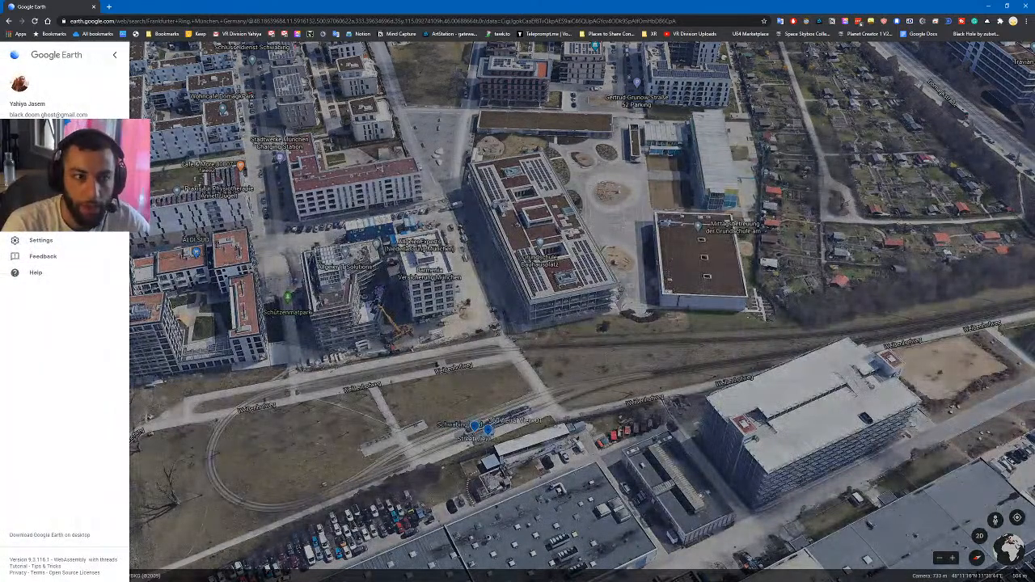
pyautogui.click(37, 185)
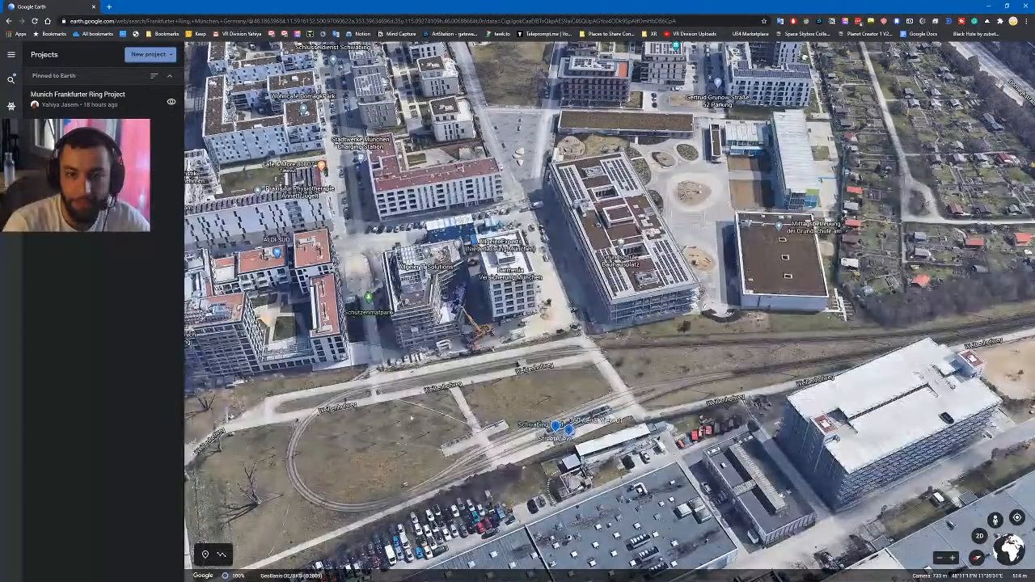
pyautogui.click(81, 95)
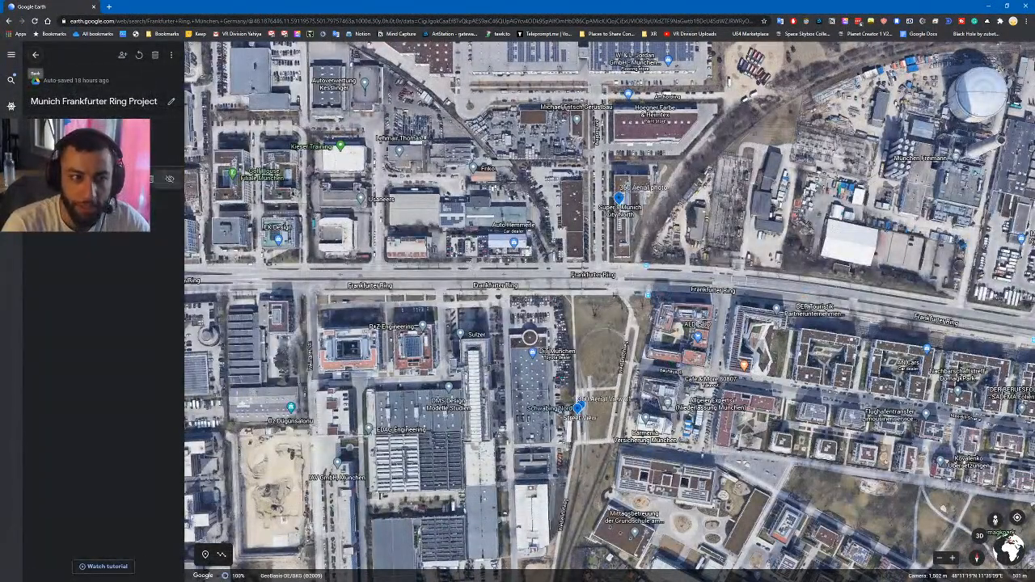
pyautogui.click(624, 196)
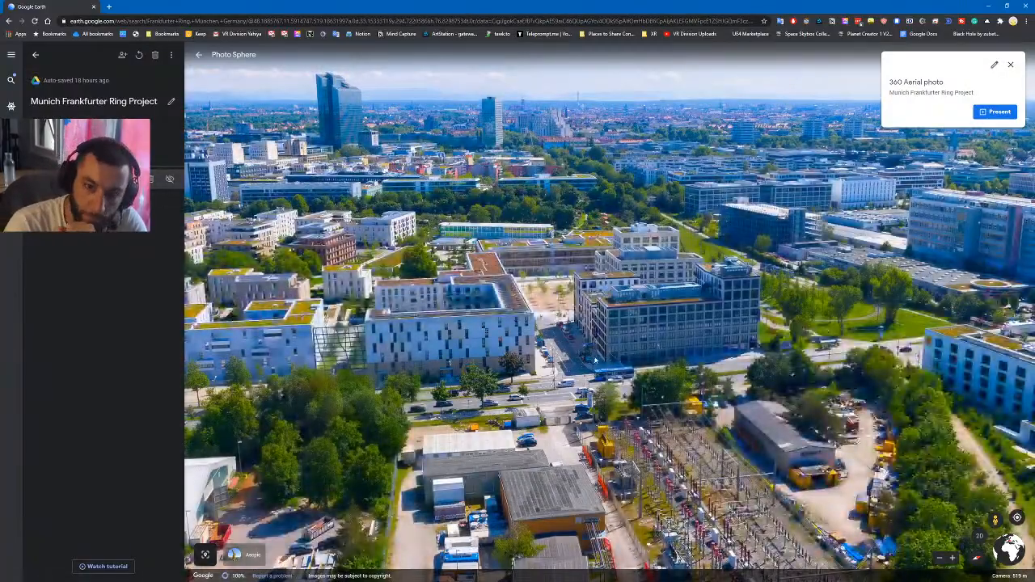
# - Look around the 360 Aerial photo and examine the finished buildings across the main road up close
pyautogui.moveTo(946, 408); pyautogui.dragTo(660, 330)
pyautogui.scroll(-5, 722, 362)
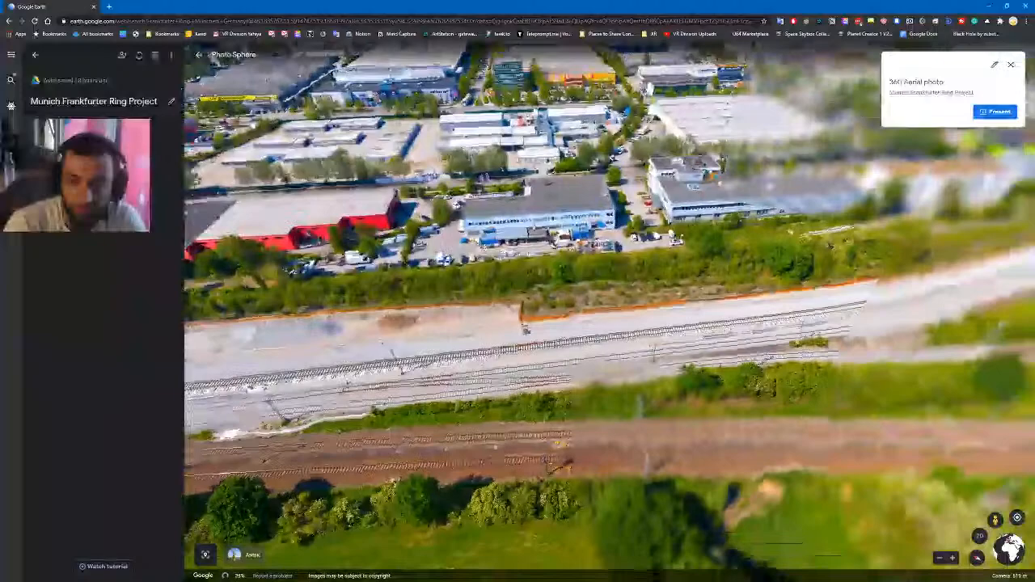
pyautogui.moveTo(913, 257); pyautogui.dragTo(692, 535)
pyautogui.moveTo(457, 125); pyautogui.dragTo(559, 152)
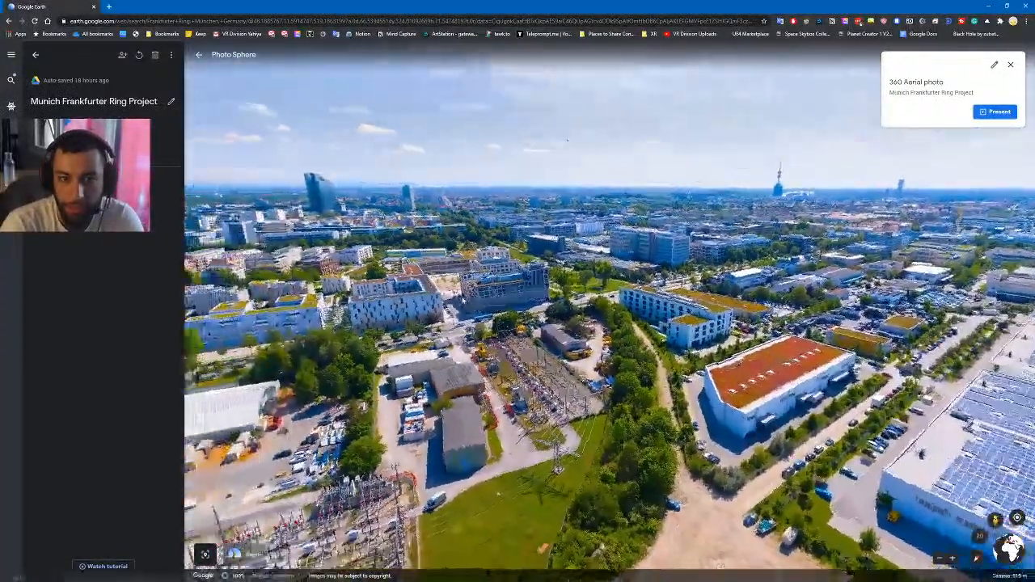
pyautogui.scroll(5, 535, 200)
pyautogui.scroll(3, 536, 200)
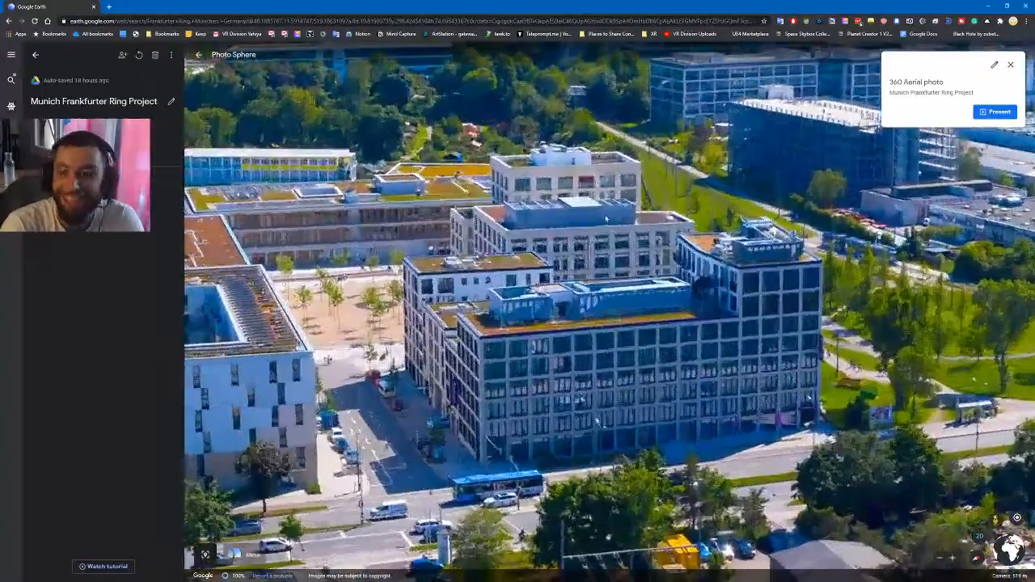
# - Examine the substation area in front of the project site and its surroundings in the 360 Aerial photo
pyautogui.scroll(-5, 550, 255)
pyautogui.moveTo(550, 254); pyautogui.dragTo(563, 124)
pyautogui.scroll(-2, 563, 124)
pyautogui.scroll(3, 562, 124)
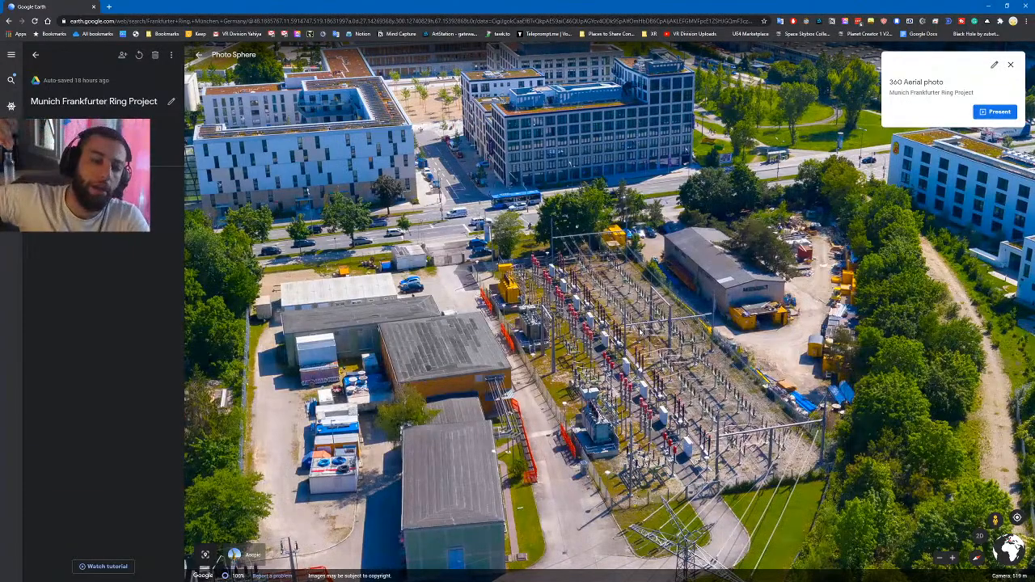
pyautogui.moveTo(566, 324); pyautogui.dragTo(661, 268)
pyautogui.scroll(-3, 621, 294)
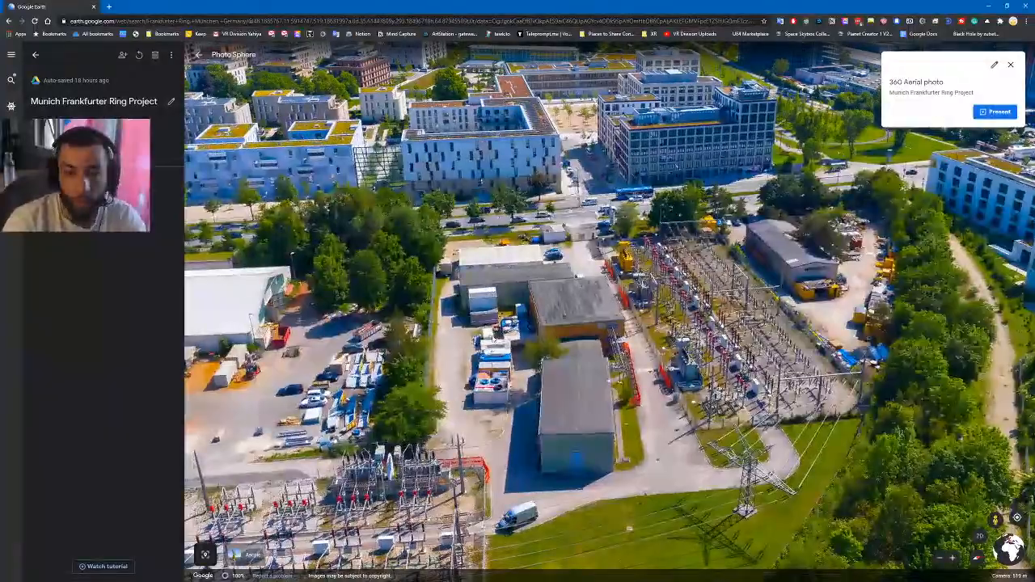
pyautogui.moveTo(394, 257); pyautogui.dragTo(339, 364)
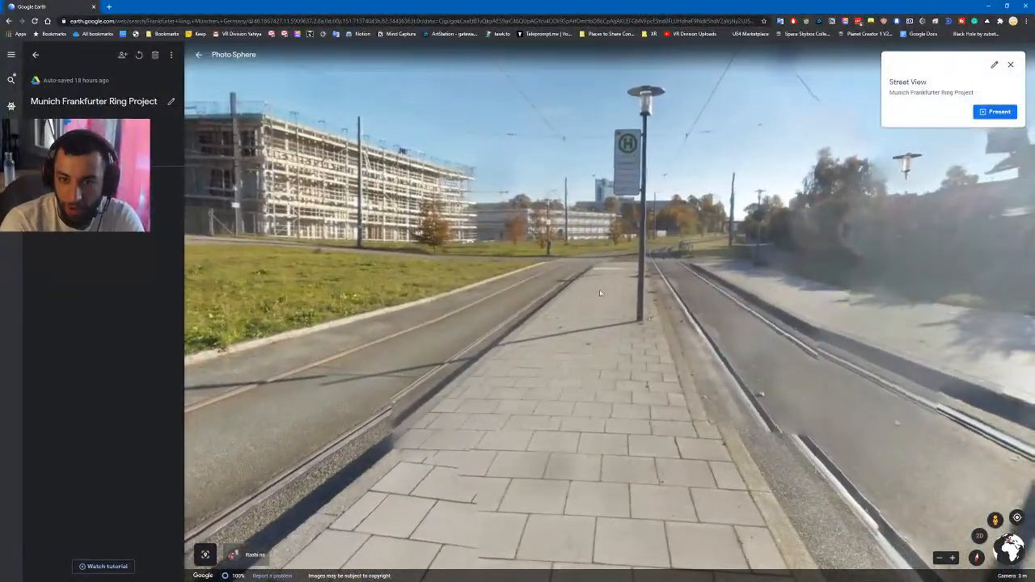
# - Look around the Street View photo sphere from the tram stop towards the scaffolded building and construction cranes
pyautogui.moveTo(600, 294); pyautogui.dragTo(816, 292)
pyautogui.moveTo(513, 287); pyautogui.dragTo(812, 296)
pyautogui.moveTo(518, 293); pyautogui.dragTo(812, 303)
pyautogui.moveTo(571, 305); pyautogui.dragTo(812, 305)
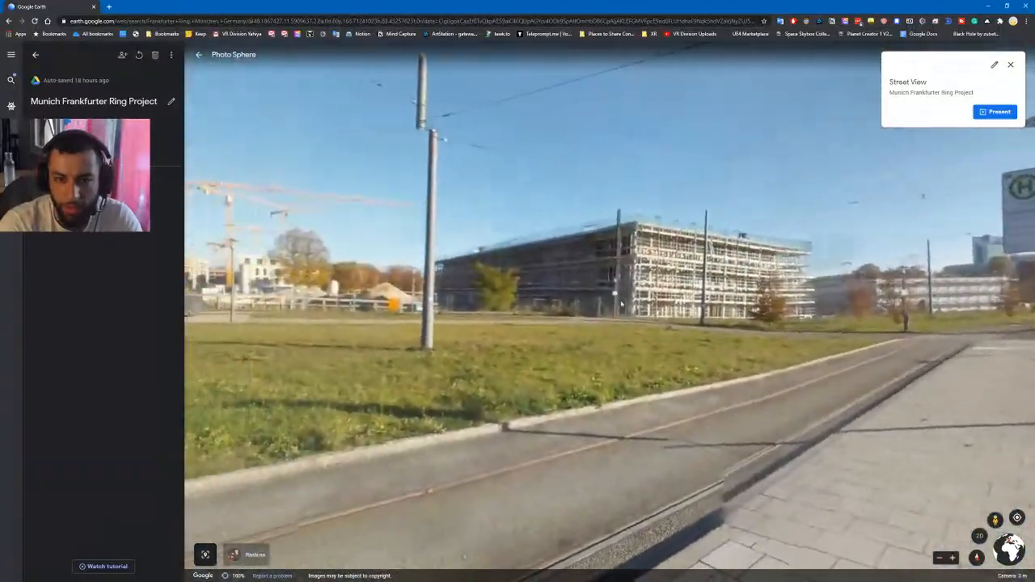
pyautogui.moveTo(533, 301); pyautogui.dragTo(809, 305)
pyautogui.moveTo(428, 304); pyautogui.dragTo(666, 461)
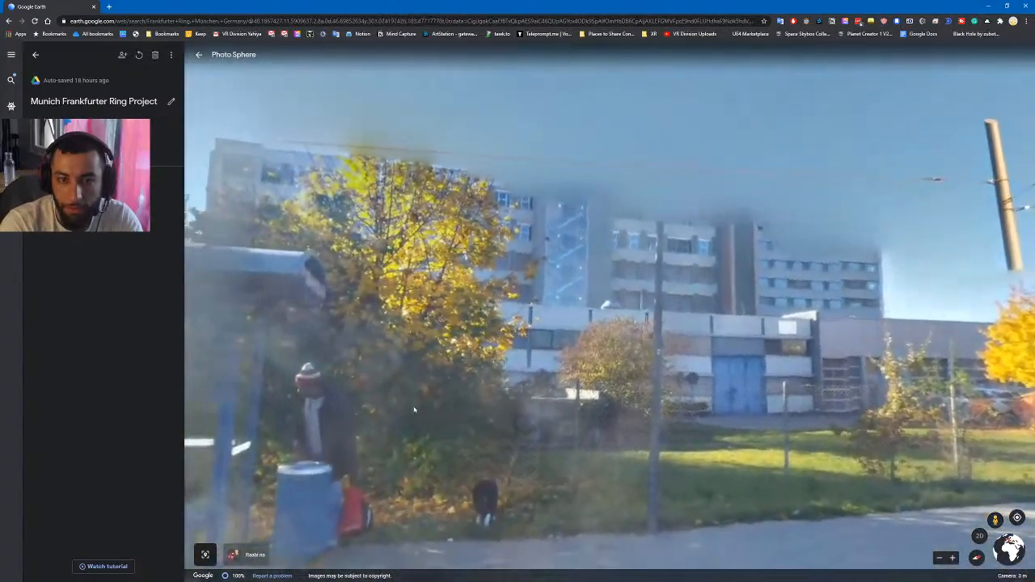
# - Examine the scaffolded building across the meadow in the Street View photo sphere, and open the 360 Aerial View 01 placemark
pyautogui.moveTo(416, 409); pyautogui.dragTo(646, 396)
pyautogui.moveTo(418, 382); pyautogui.dragTo(687, 355)
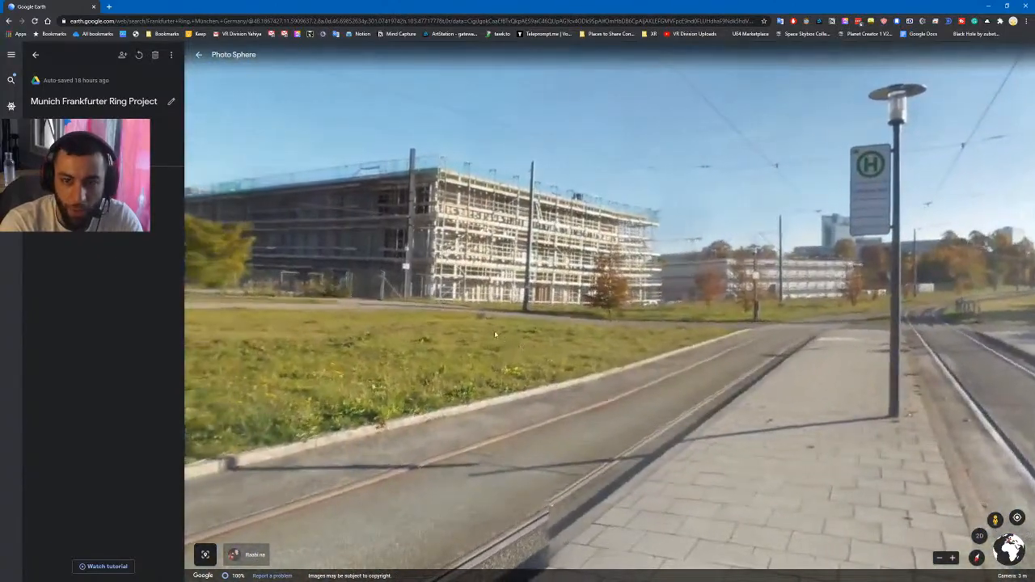
pyautogui.moveTo(474, 327); pyautogui.dragTo(521, 313)
pyautogui.moveTo(455, 268); pyautogui.dragTo(522, 279)
pyautogui.moveTo(438, 292); pyautogui.dragTo(460, 292)
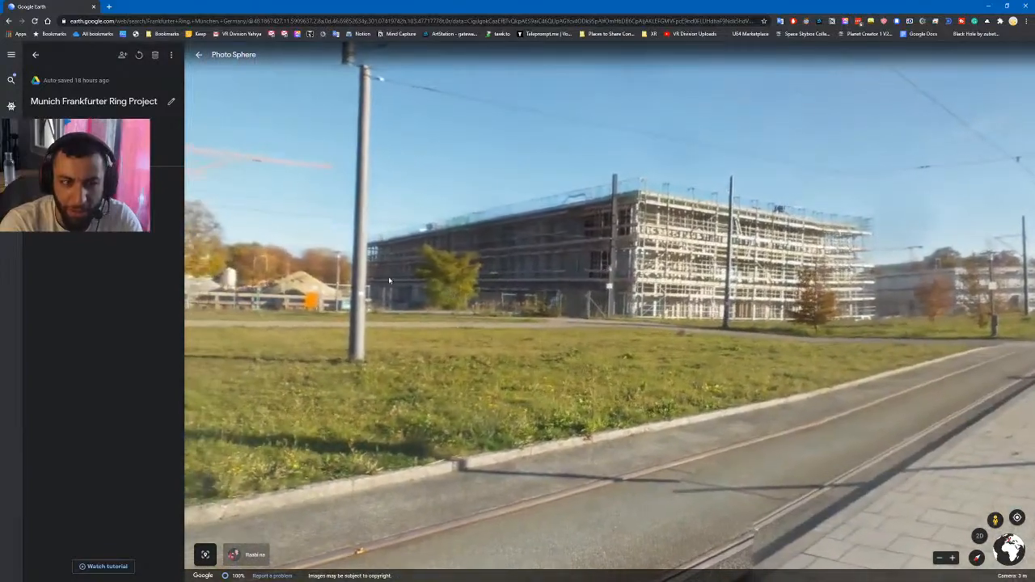
pyautogui.click(97, 217)
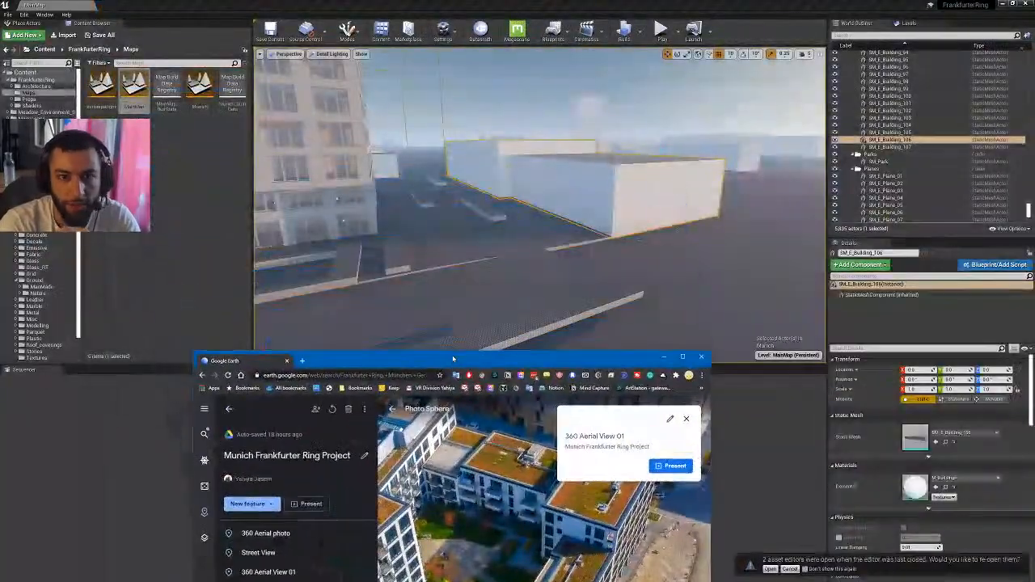
# - Move around the context buildings in the Unreal scene and select the low flat-roofed block with the central courtyard, SM_E_Building_107
pyautogui.moveTo(609, 206); pyautogui.dragTo(630, 190, button='right')
pyautogui.click(609, 207)
pyautogui.moveTo(590, 237); pyautogui.dragTo(590, 237, button='right')
pyautogui.press('d')
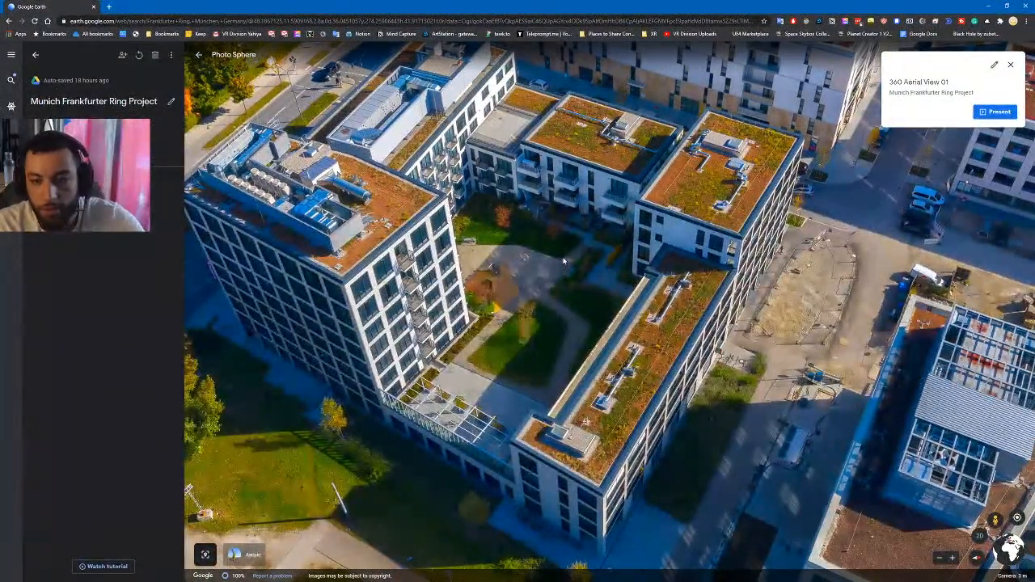
# - Switch to Google Earth and examine the finished courtyard buildings and the wider district in the 360 Aerial View 01 photo sphere
pyautogui.scroll(-3, 563, 260)
pyautogui.scroll(-5, 571, 344)
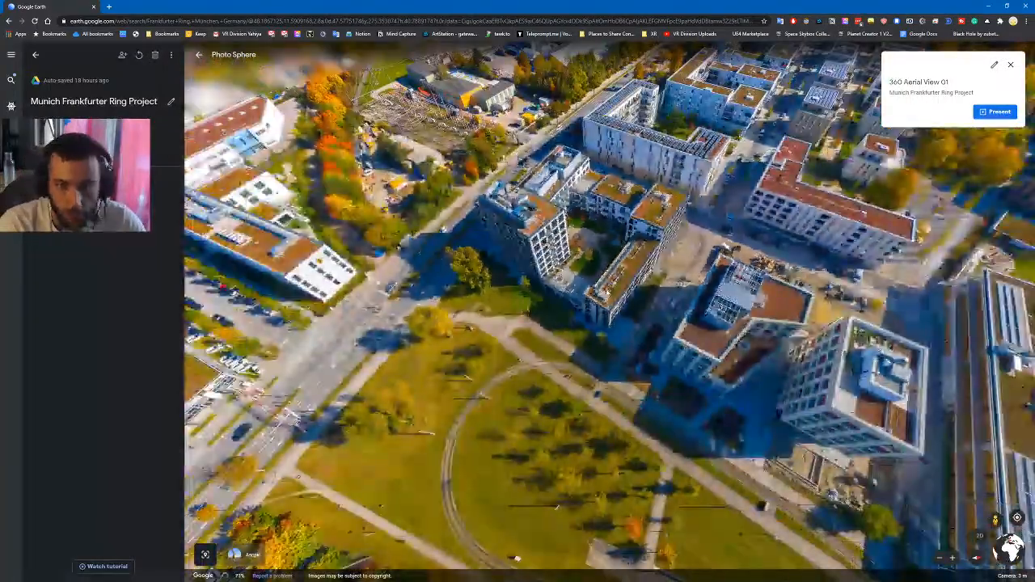
pyautogui.moveTo(571, 344); pyautogui.dragTo(570, 469)
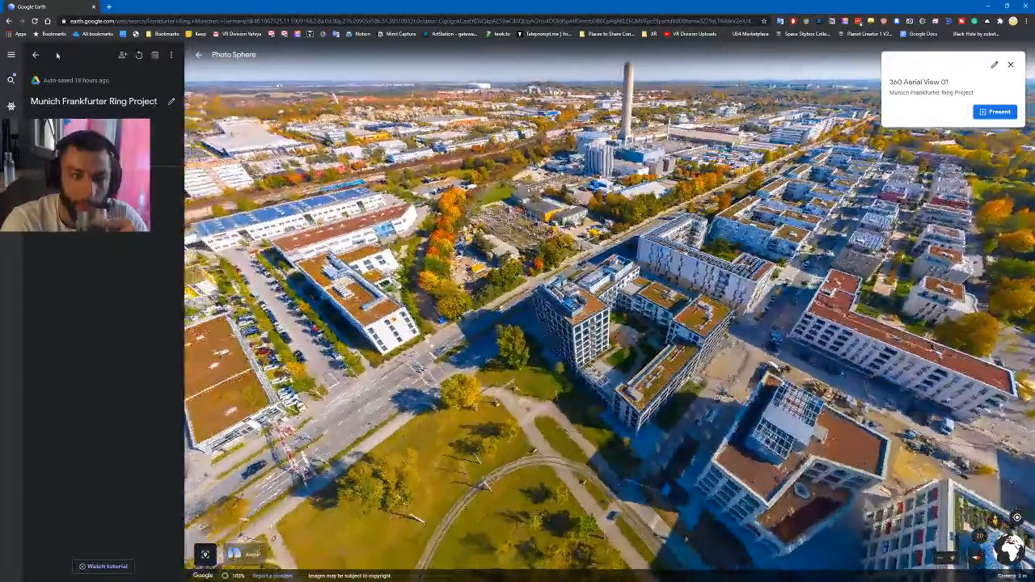
# - Leave the project's placemark list, clear the Frankfurter Ring search and close the side panel to free the 3D map
pyautogui.click(35, 55)
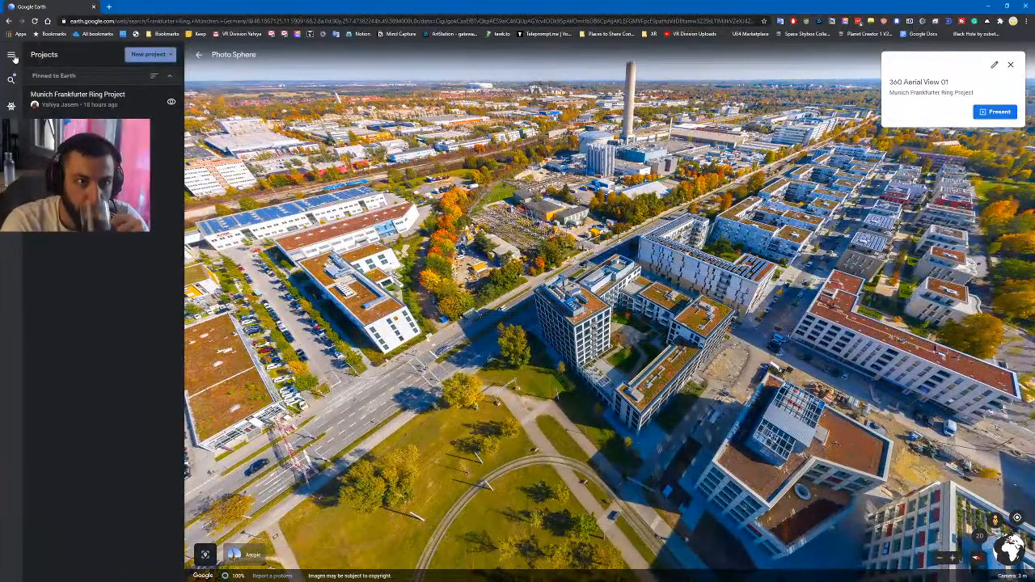
pyautogui.click(12, 79)
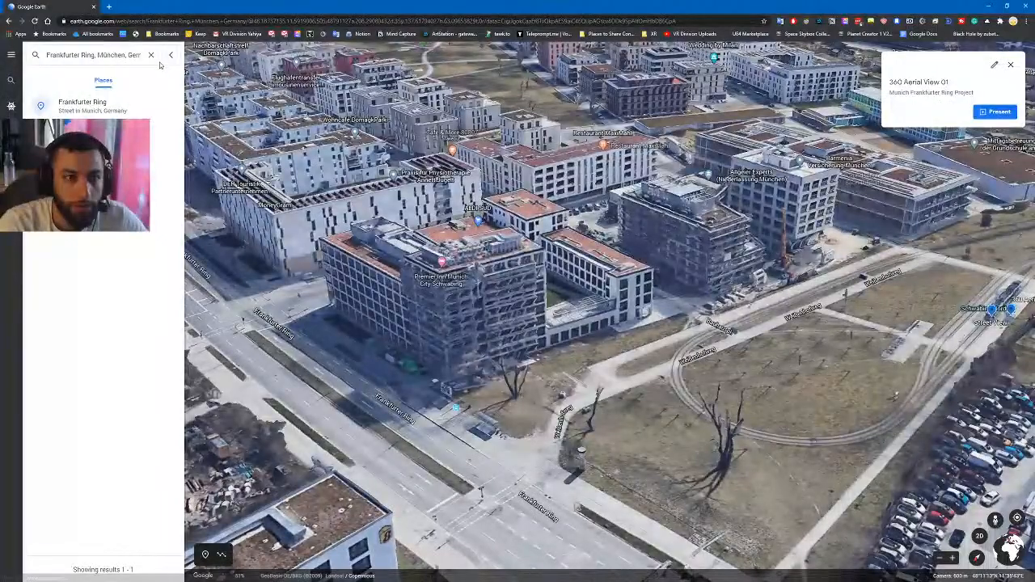
pyautogui.click(12, 56)
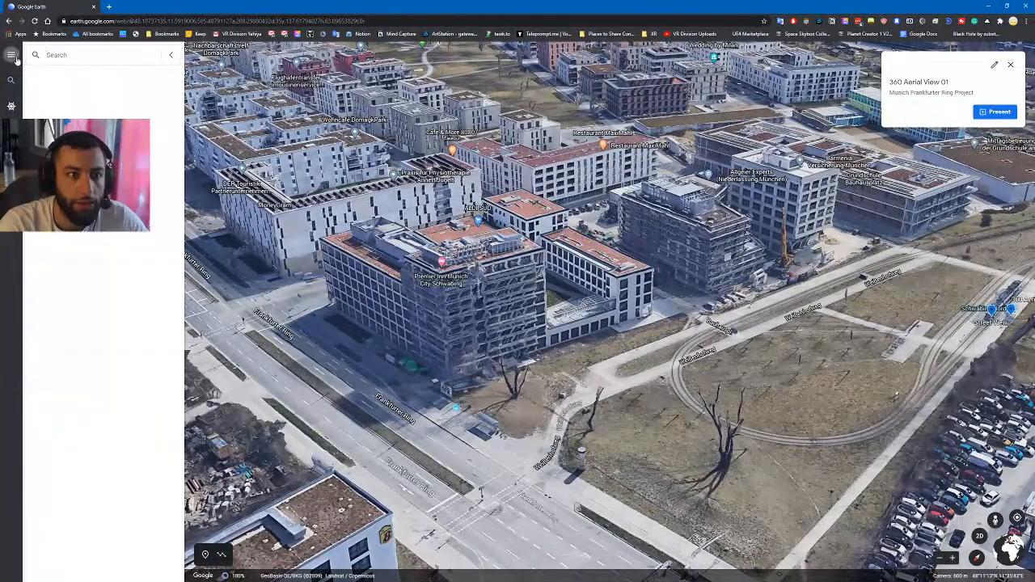
pyautogui.click(114, 58)
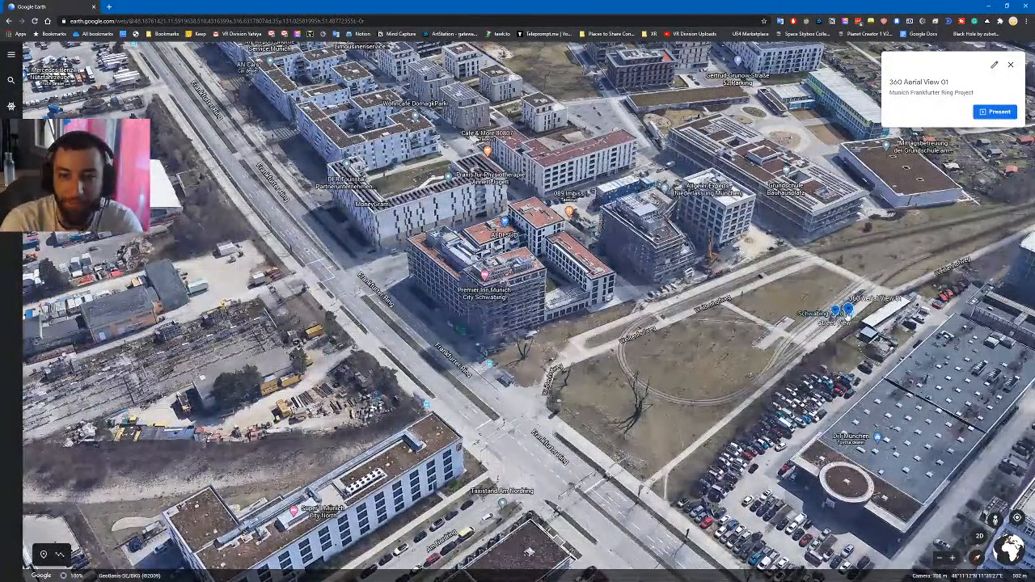
# - Examine the meadow, tram loop and car park beside the project site up close in the 3D map
pyautogui.scroll(5, 632, 358)
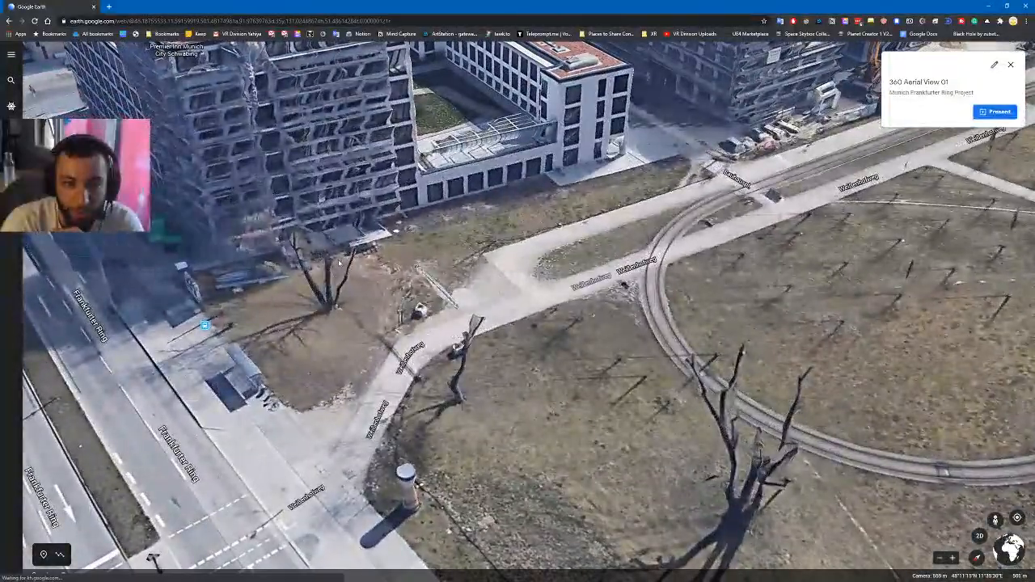
pyautogui.moveTo(873, 379); pyautogui.dragTo(347, 222)
pyautogui.scroll(-4, 421, 388)
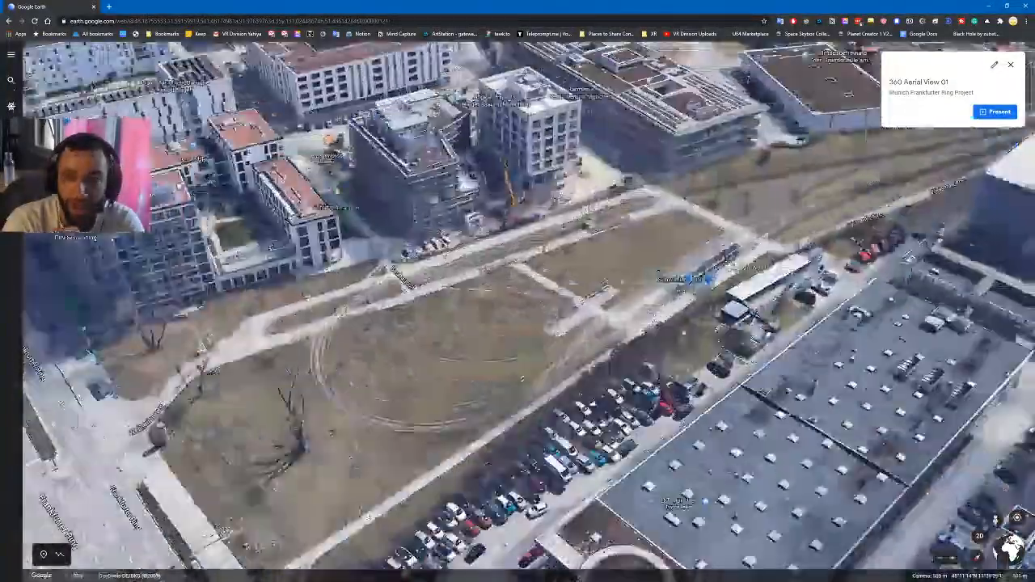
pyautogui.moveTo(857, 150); pyautogui.dragTo(814, 228)
# - Present the 360 Aerial View 01 placemark and look around from the district skyline to the courtyard buildings and construction site
pyautogui.click(1004, 111)
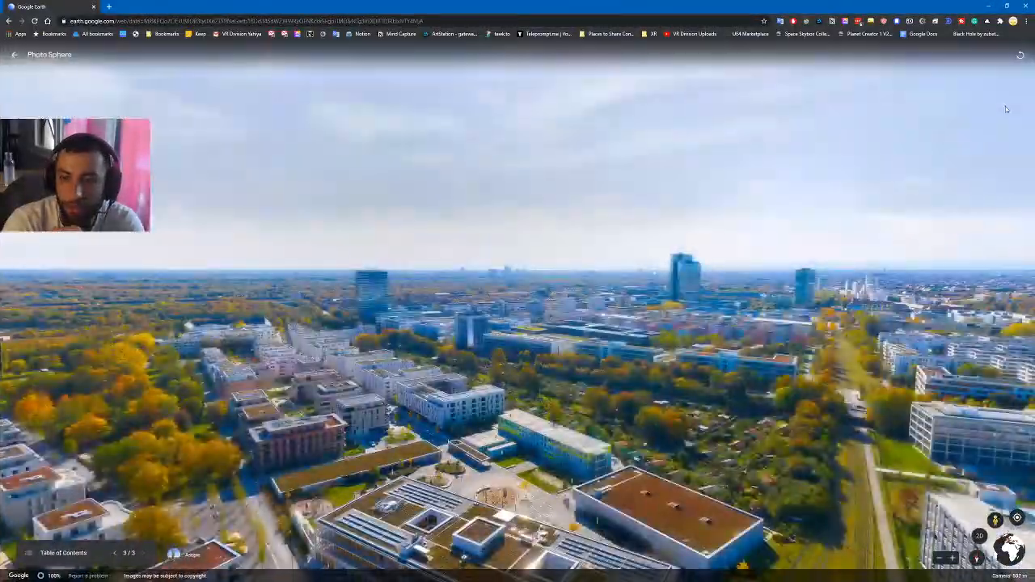
pyautogui.moveTo(869, 558); pyautogui.dragTo(332, 311)
pyautogui.moveTo(946, 521); pyautogui.dragTo(372, 386)
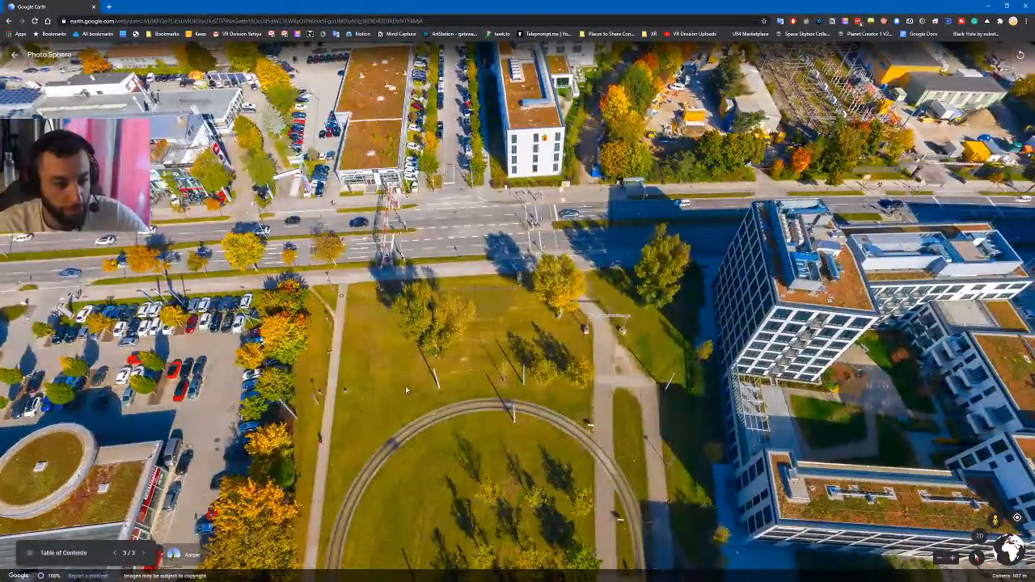
pyautogui.moveTo(375, 550); pyautogui.dragTo(353, 284)
pyautogui.moveTo(712, 271); pyautogui.dragTo(576, 363)
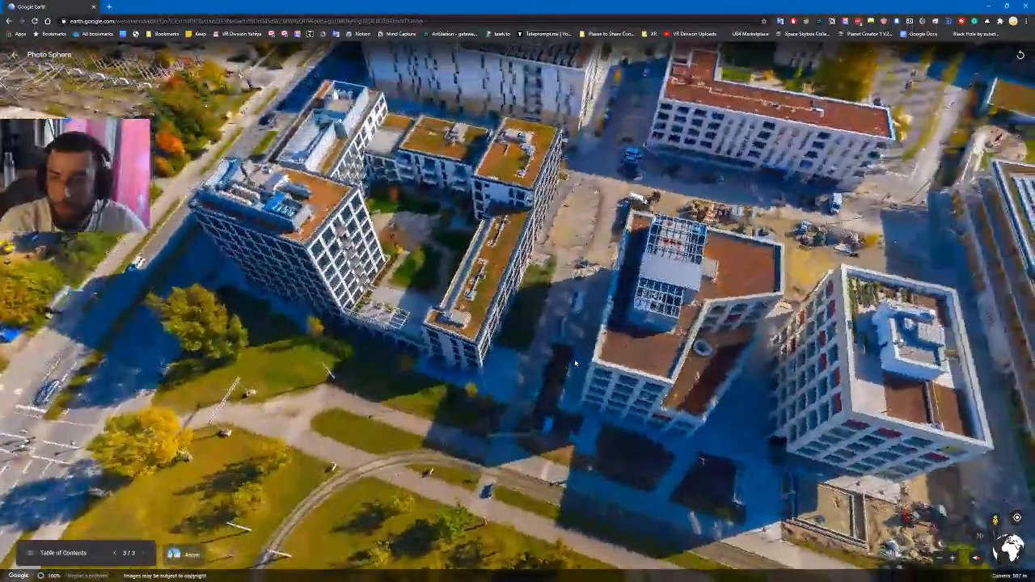
# - Search the web for "datasmith" in a new browser tab and open Unreal Engine's Datasmith page
pyautogui.hotkey('ctrl', 't')
pyautogui.write('d')
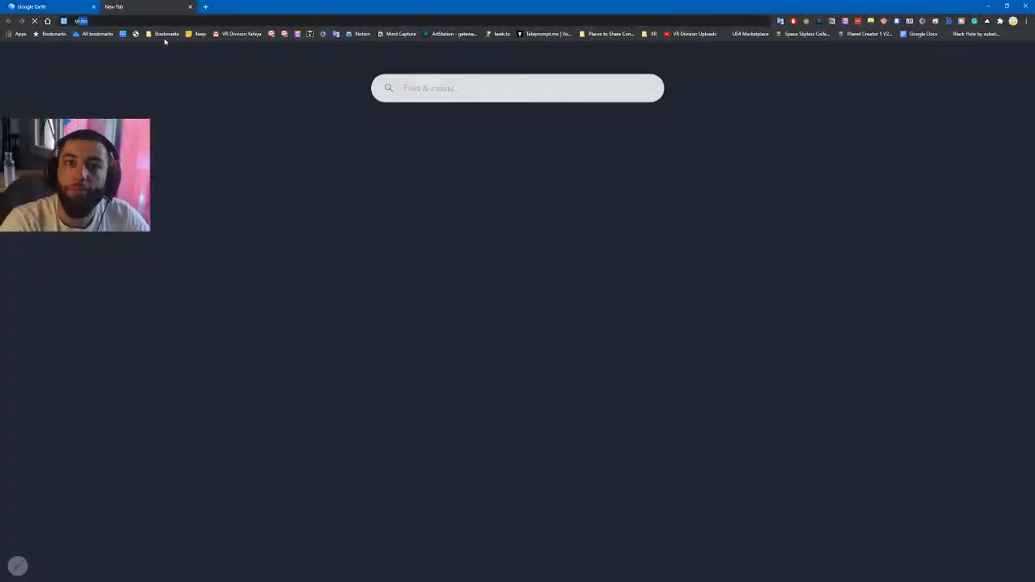
pyautogui.write('ata')
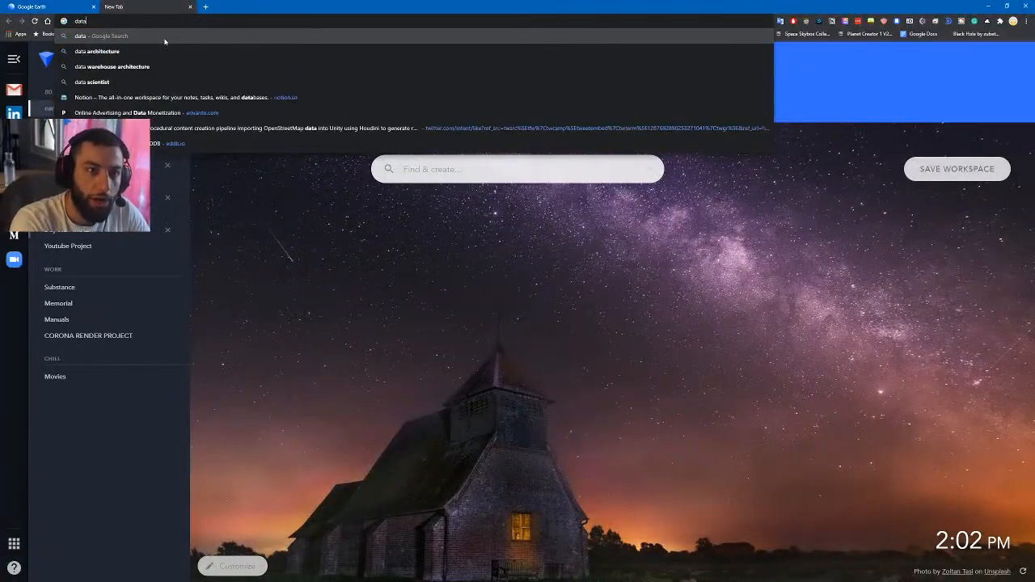
pyautogui.write('smi')
pyautogui.press('Return')
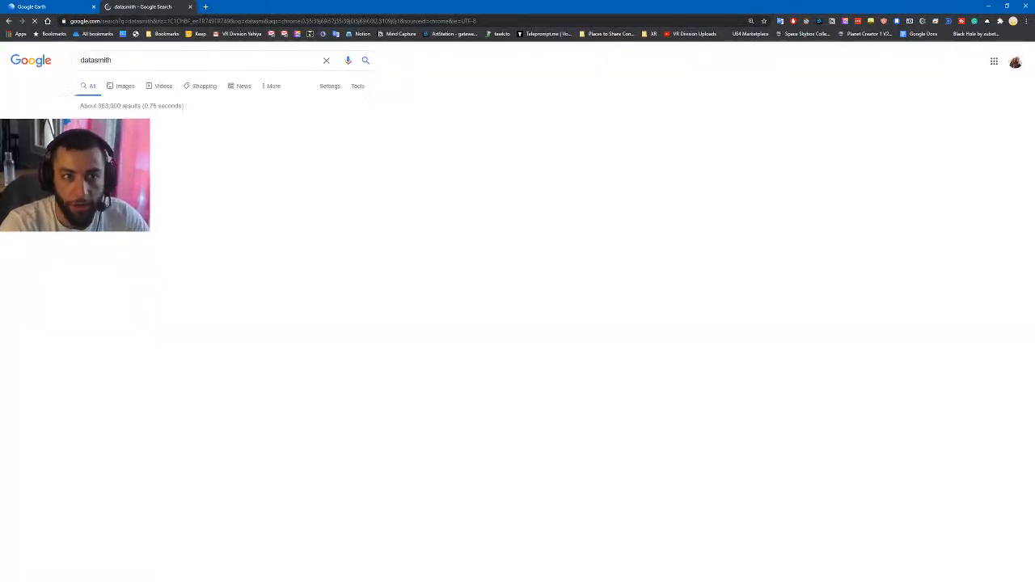
pyautogui.click(152, 133)
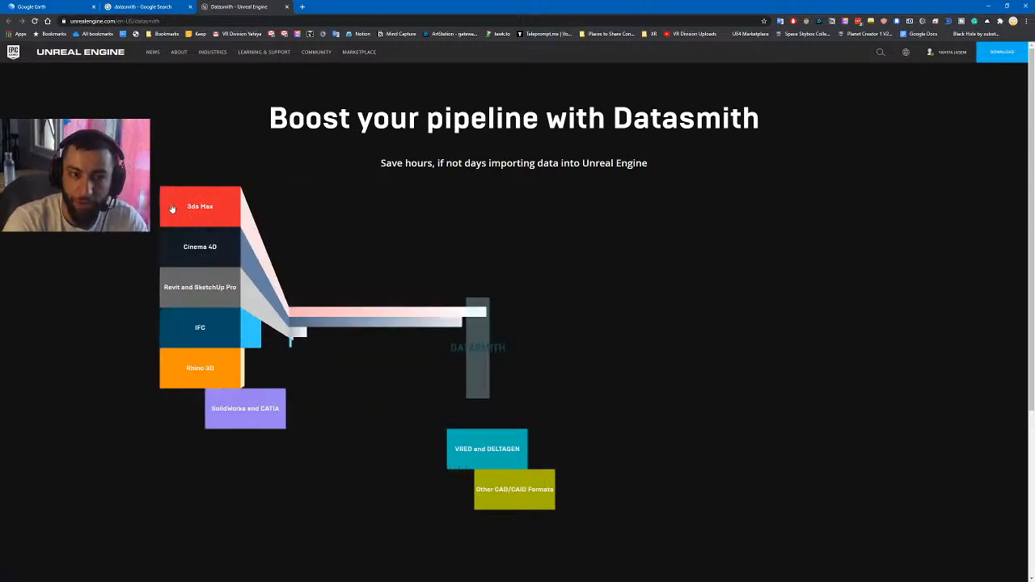
# - Review the Cinema 4D and the Revit and SketchUp Pro import descriptions on the Datasmith page
pyautogui.moveTo(194, 251)
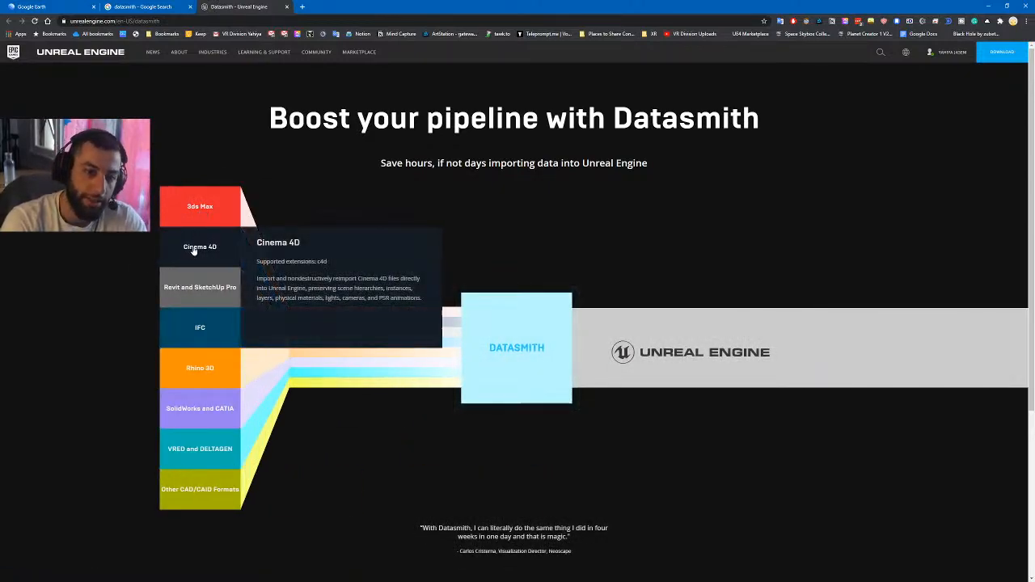
pyautogui.moveTo(198, 293)
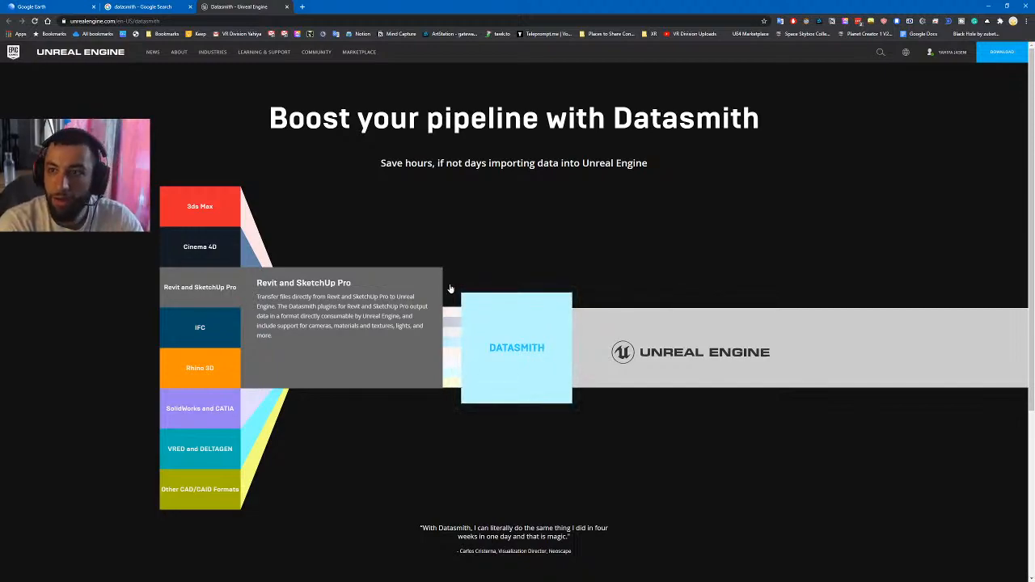
pyautogui.click(148, 7)
pyautogui.click(232, 6)
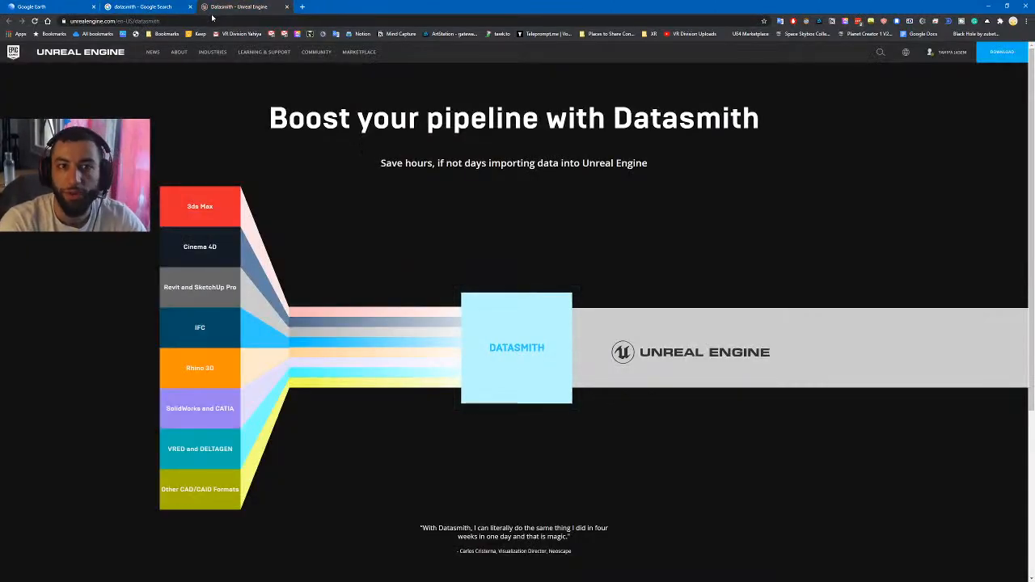
pyautogui.scroll(-3, 312, 138)
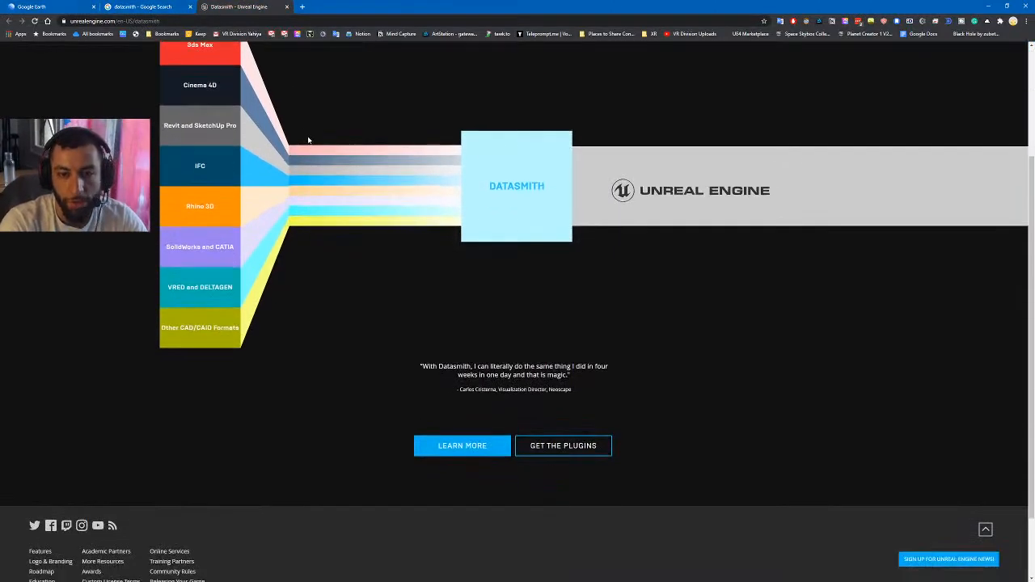
# - Open the Datasmith export plugins page and examine the 3ds Max, SketchUp Pro, Revit and ARCHICAD exporters with their supported versions
pyautogui.click(563, 361)
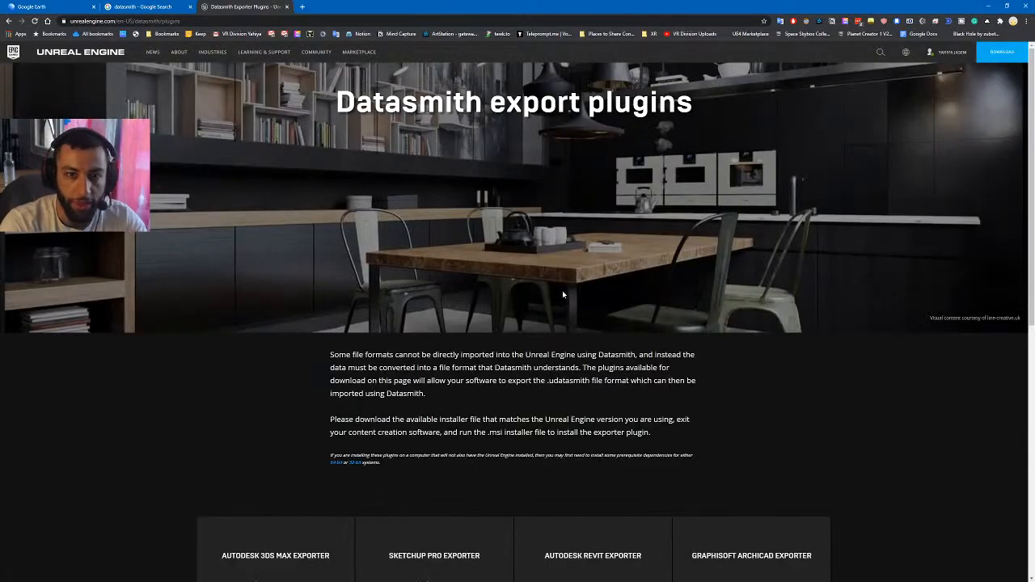
pyautogui.scroll(-3, 536, 294)
pyautogui.scroll(-1, 273, 335)
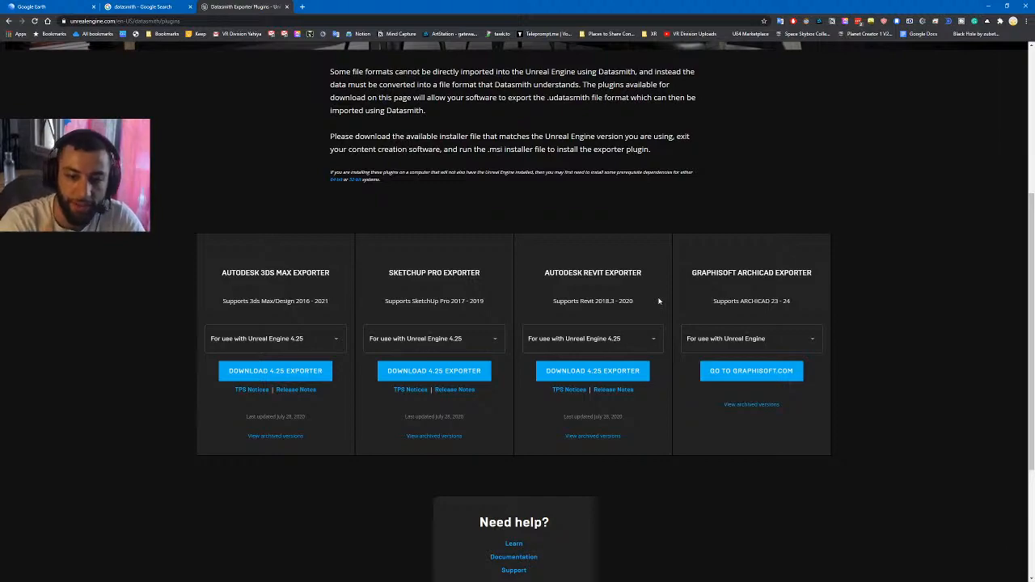
pyautogui.click(733, 336)
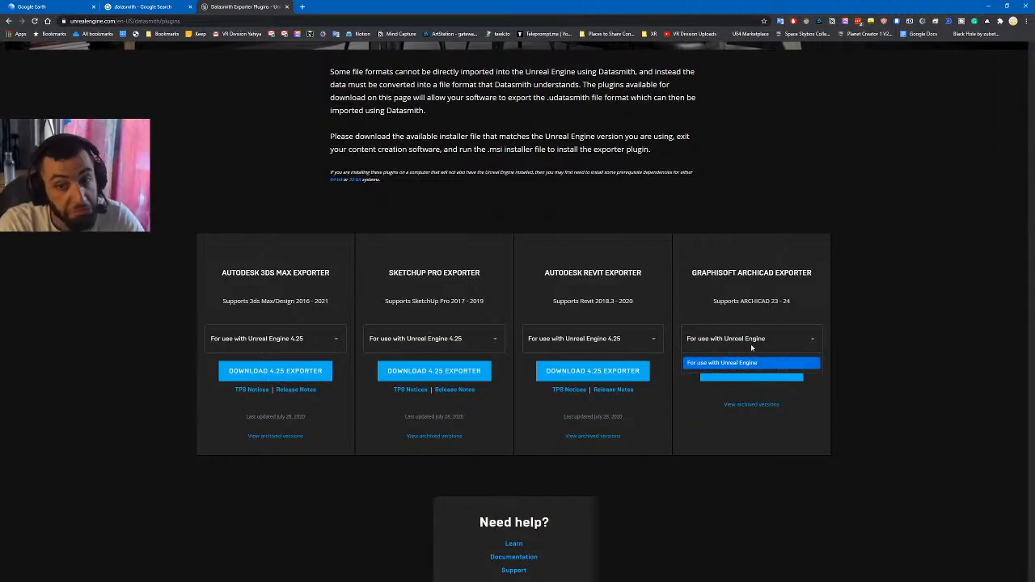
pyautogui.scroll(4, 874, 369)
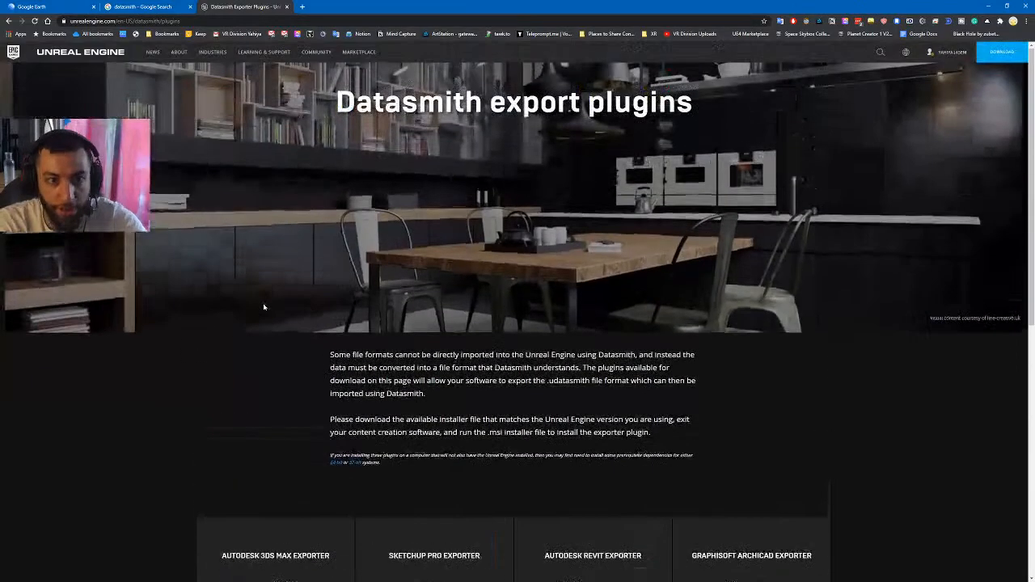
pyautogui.scroll(-6, 462, 347)
pyautogui.scroll(5, 596, 358)
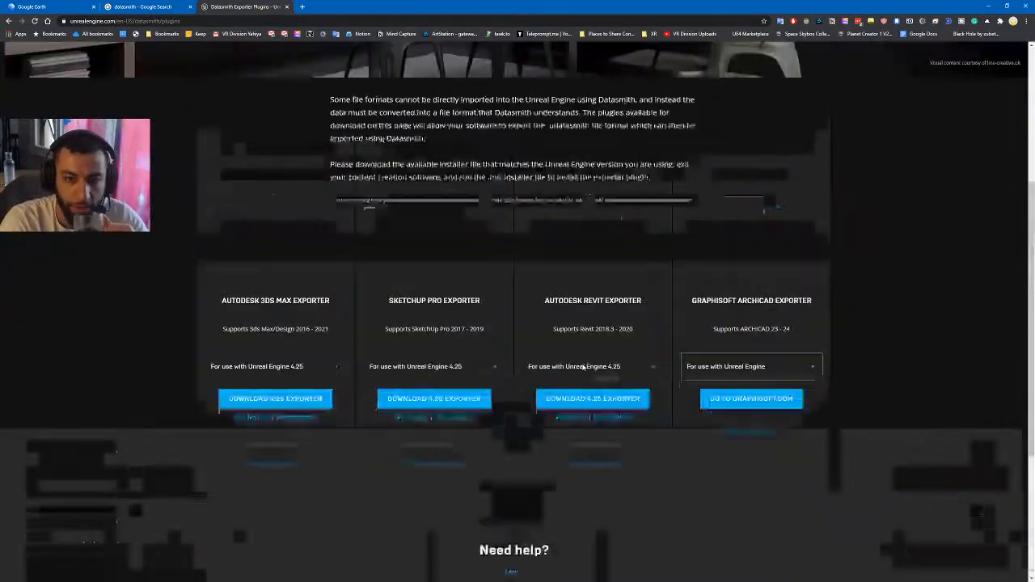
pyautogui.scroll(-3, 231, 370)
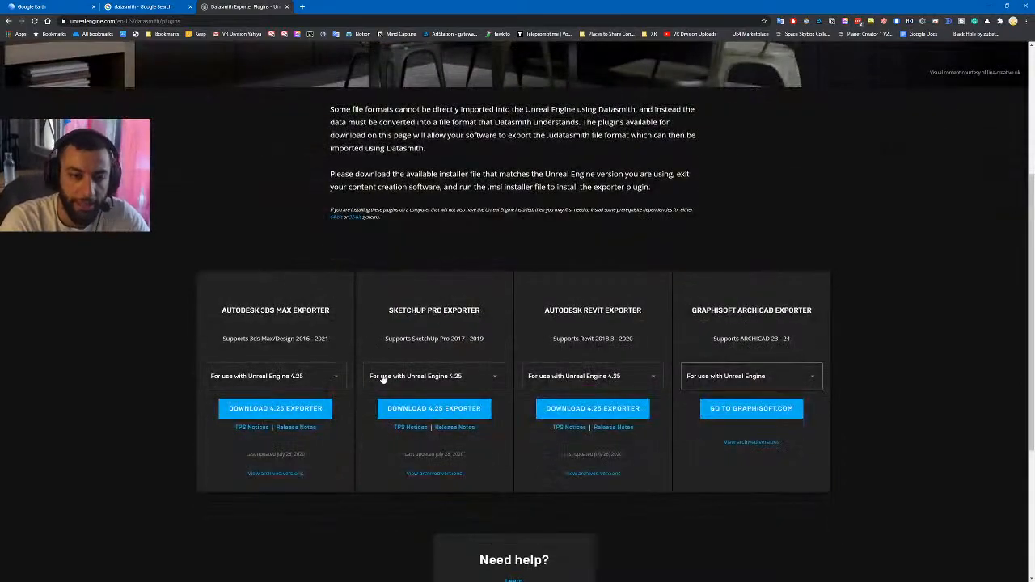
# - Switch back to Unreal Editor, move the view to the Mass 1 building and select its facade ornament SM_M1_Ornament_31
pyautogui.click(988, 6)
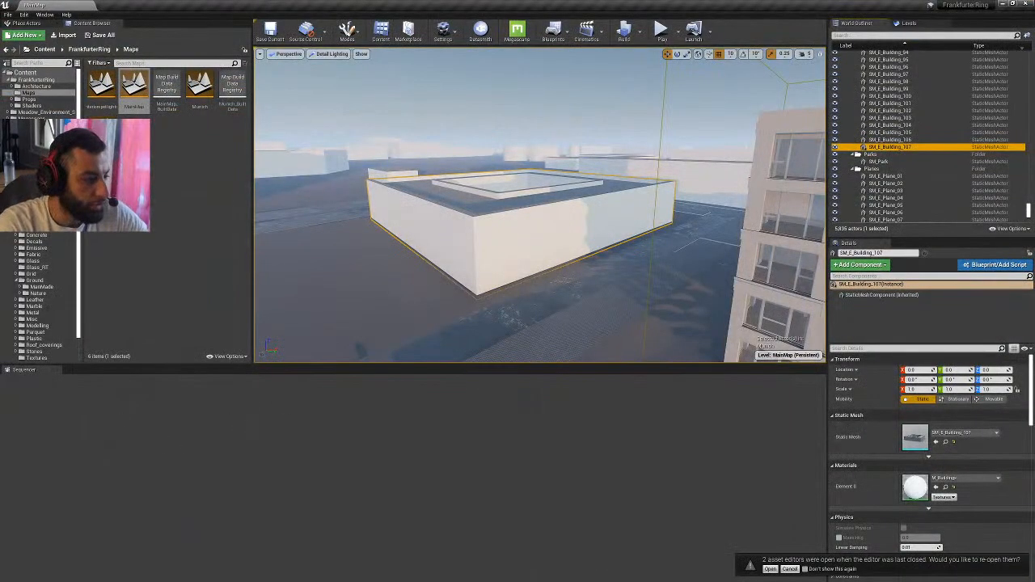
pyautogui.moveTo(505, 180); pyautogui.dragTo(545, 192, button='right')
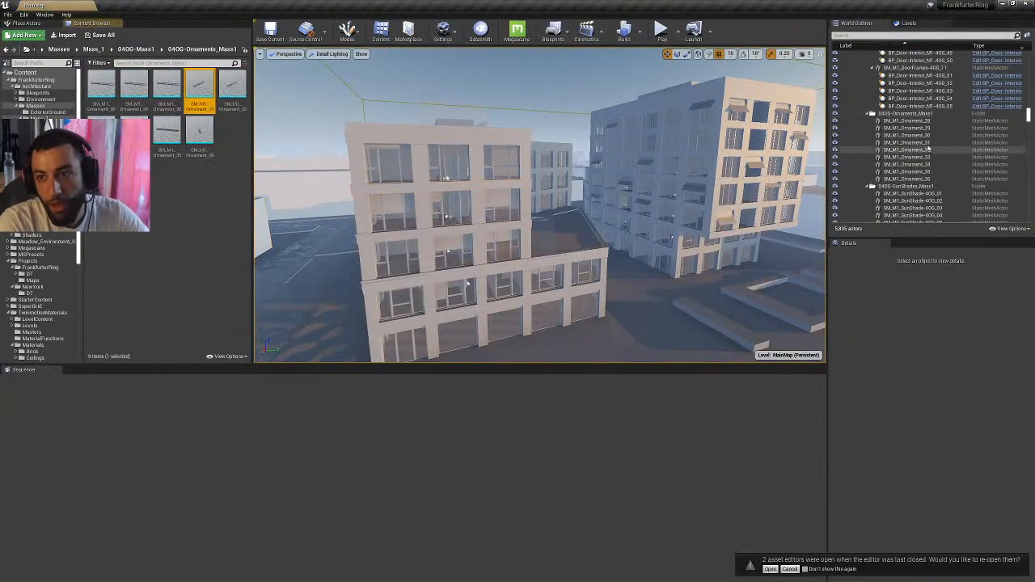
pyautogui.click(926, 144)
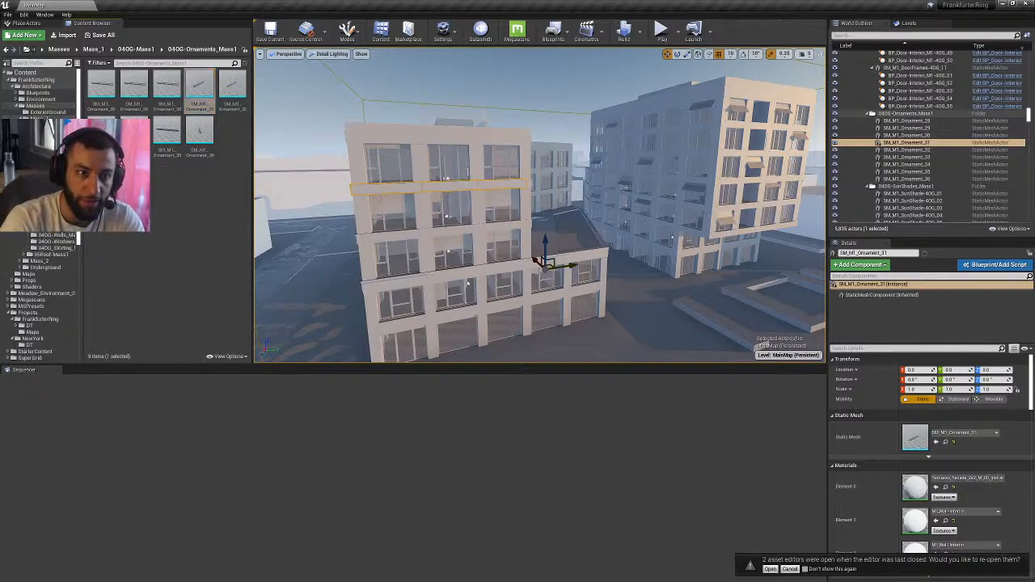
# - Browse the project content to FrankfurterRing/Architecture/Masses/Mass_1 and select the first floor folder inside it
pyautogui.click(33, 105)
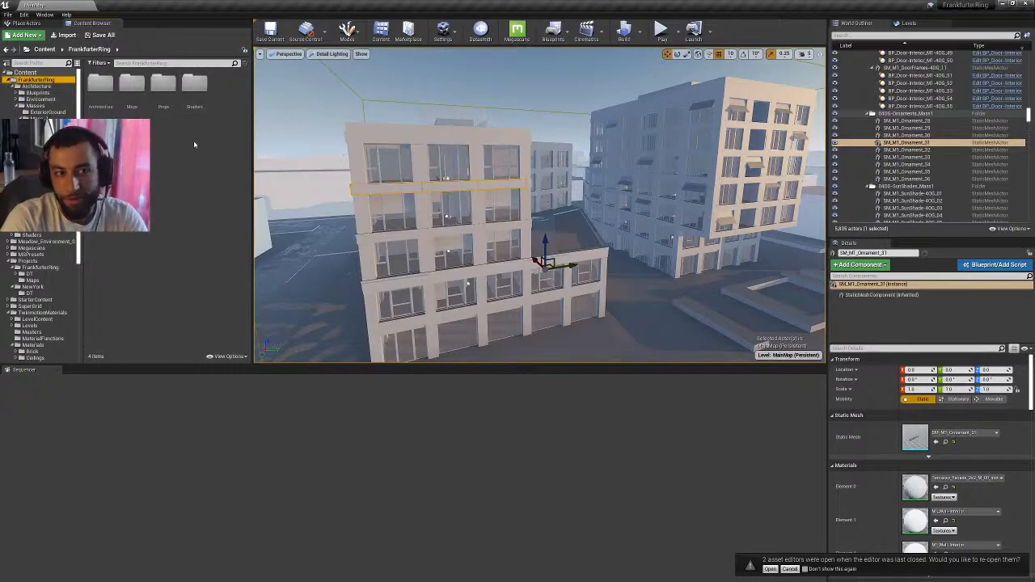
pyautogui.doubleClick(100, 83)
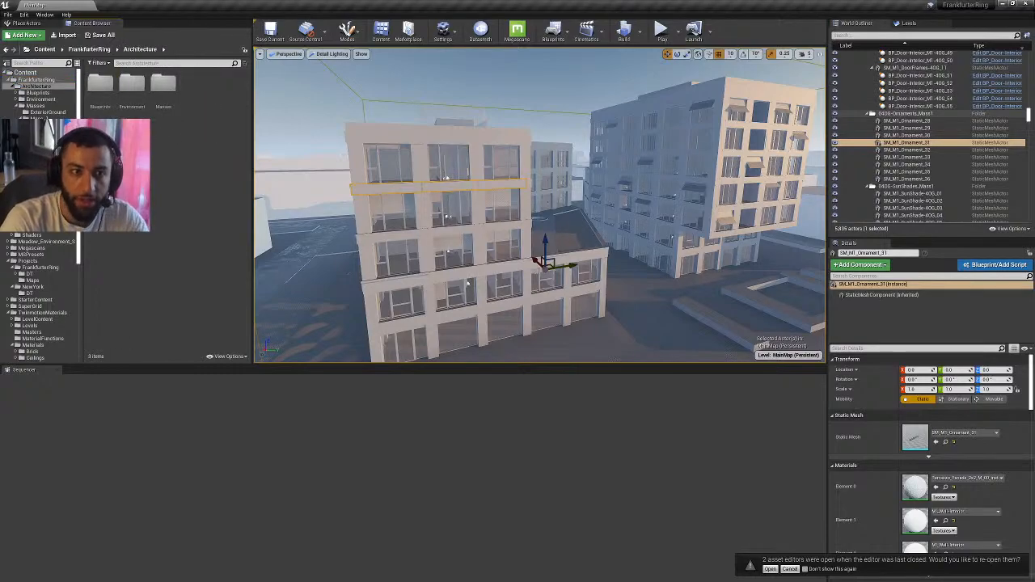
pyautogui.click(163, 84)
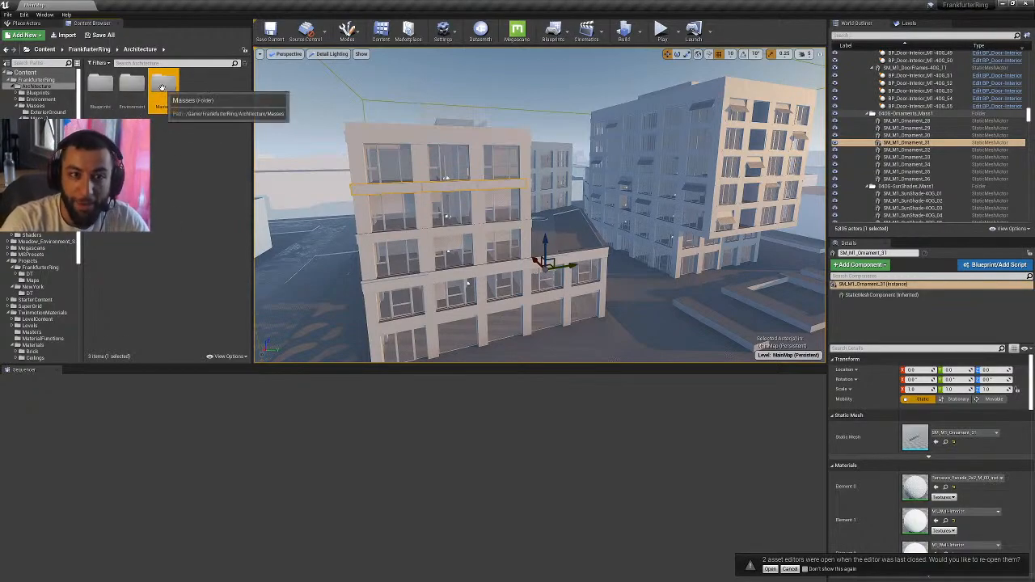
pyautogui.doubleClick(163, 89)
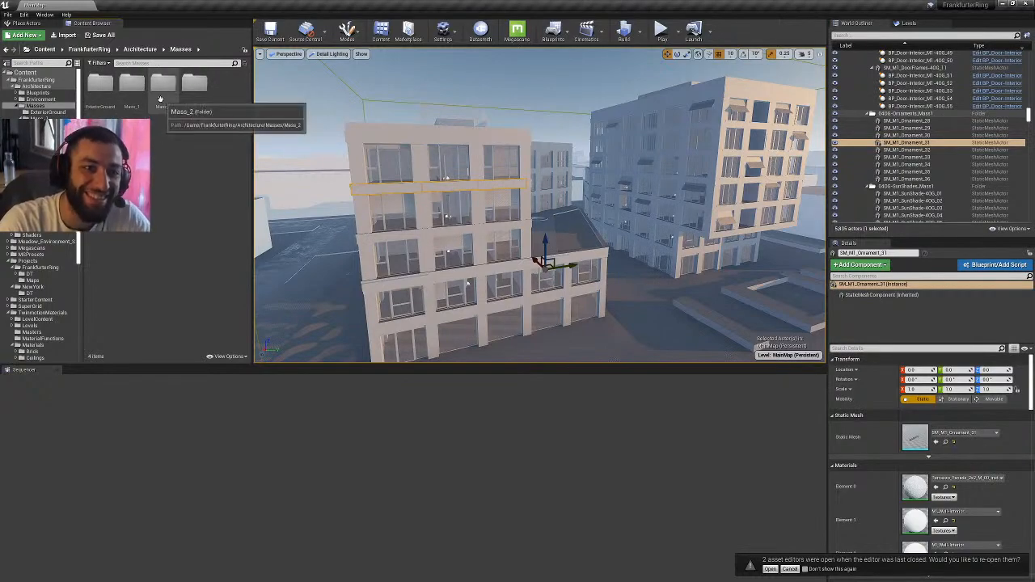
pyautogui.doubleClick(131, 86)
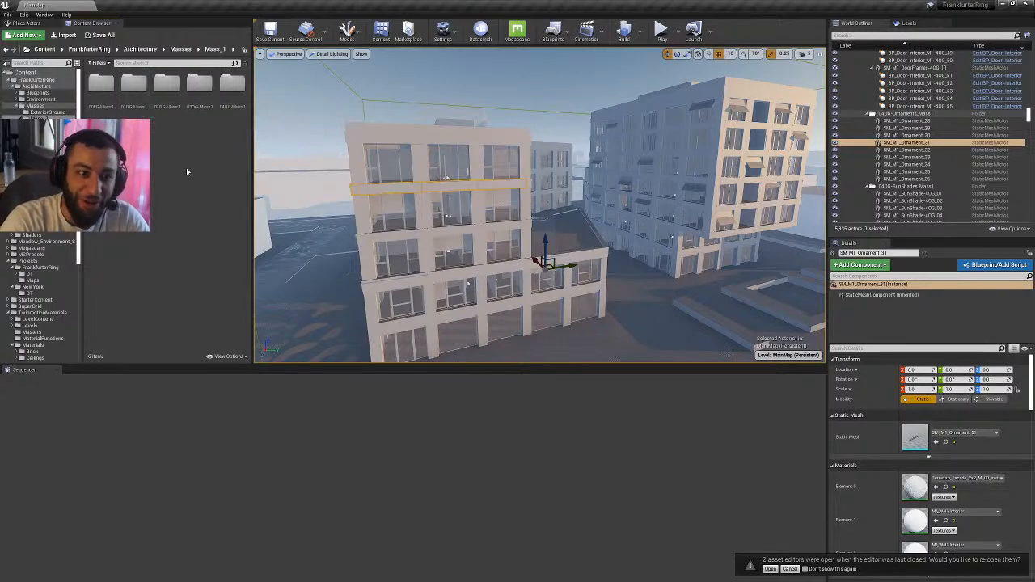
pyautogui.click(102, 86)
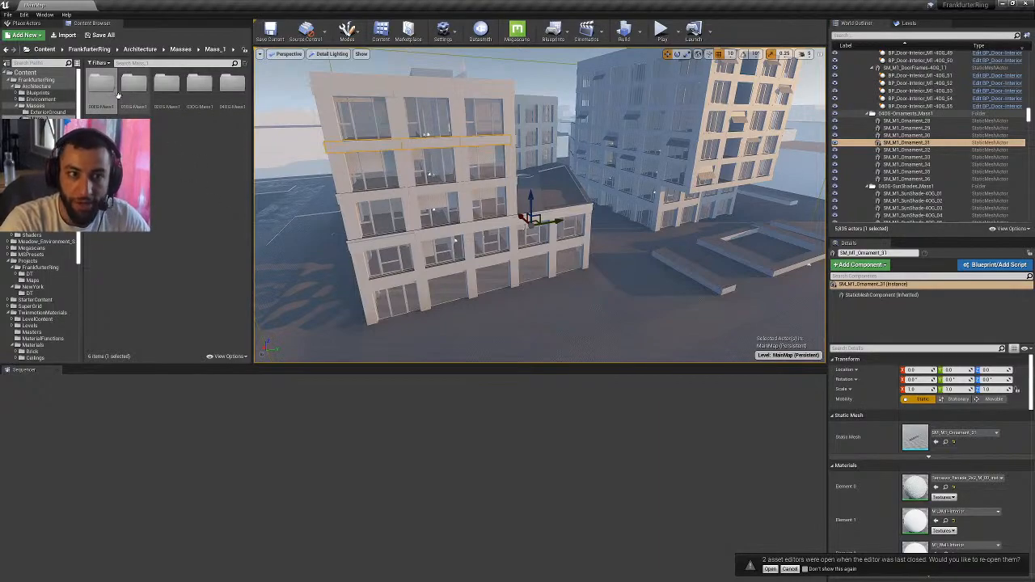
# - Select a first-floor window on the Mass 1 facade and open the Masses/Mass_2 content folder
pyautogui.click(479, 251)
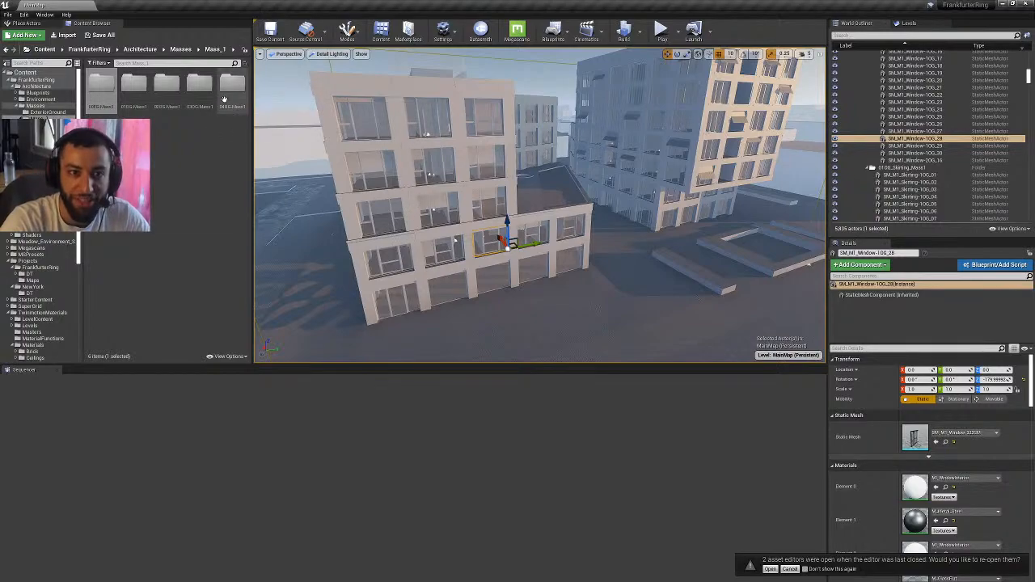
pyautogui.click(180, 49)
pyautogui.doubleClick(172, 102)
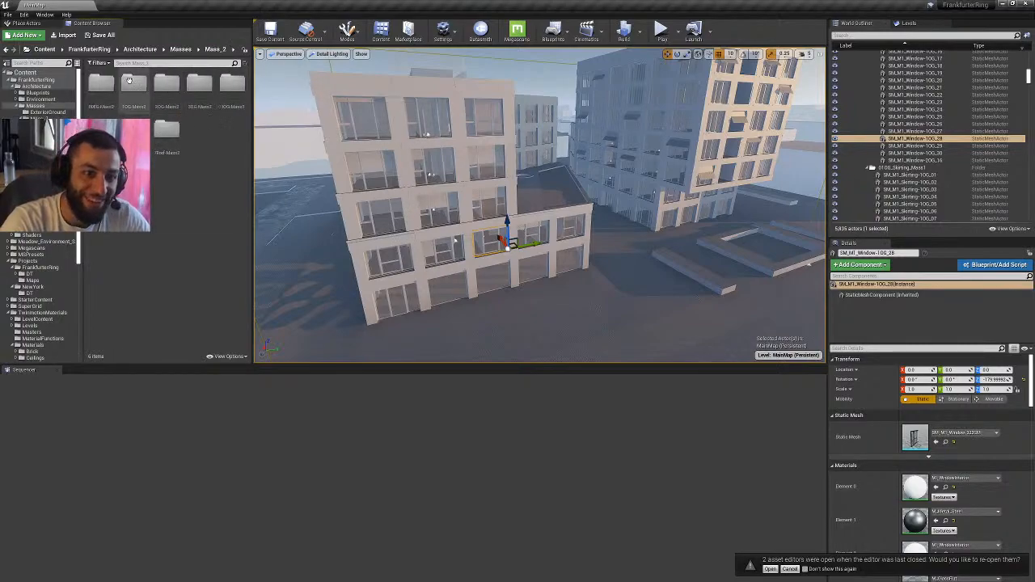
# - Return to the Masses/Mass_1 content folder, open 01OG-Mass1 and select its 01OG_Skirting_Mass1 subfolder
pyautogui.click(181, 49)
pyautogui.doubleClick(131, 84)
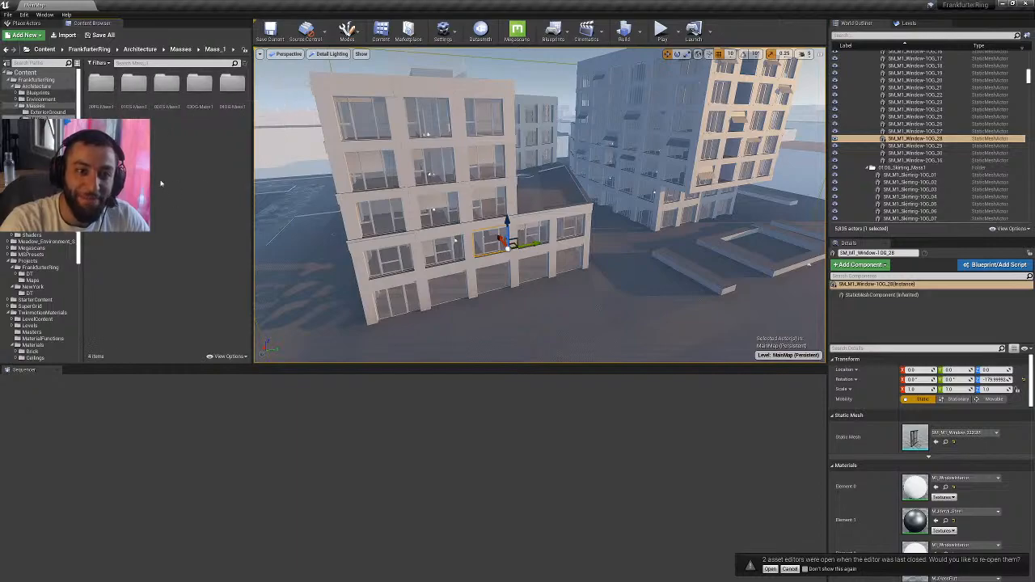
pyautogui.doubleClick(133, 84)
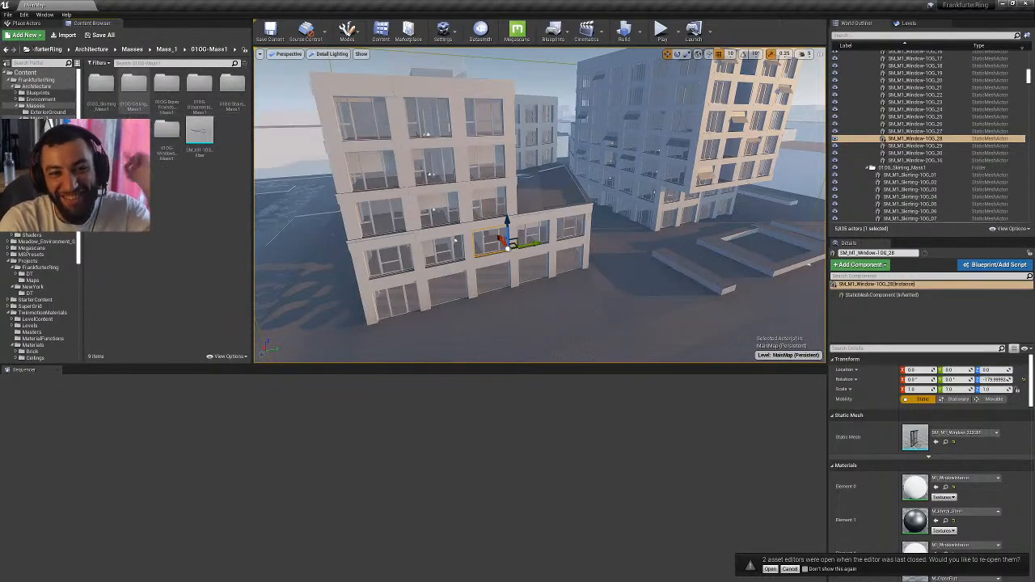
pyautogui.click(100, 87)
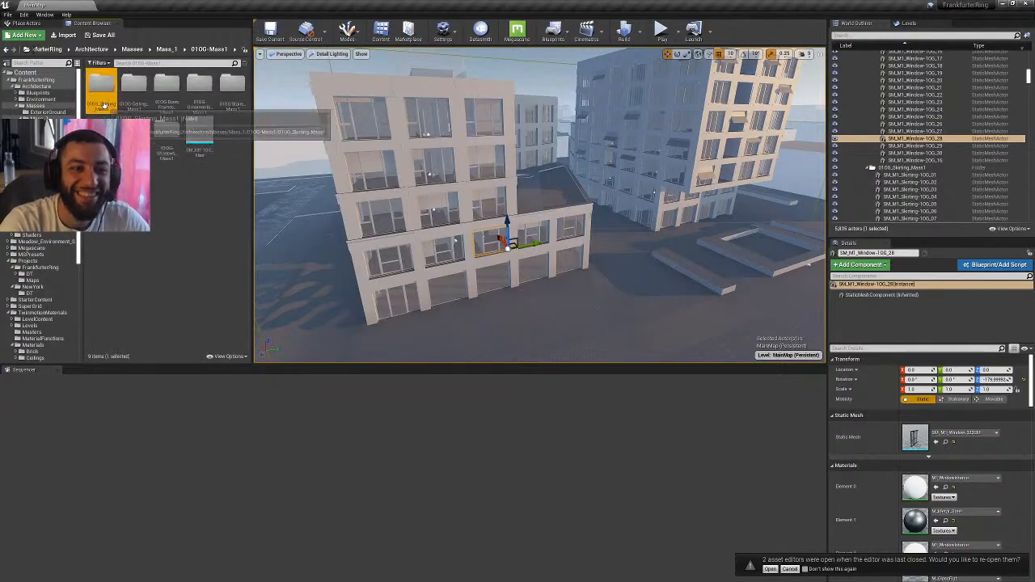
pyautogui.moveTo(338, 166); pyautogui.dragTo(313, 202, button='right')
pyautogui.click(101, 88)
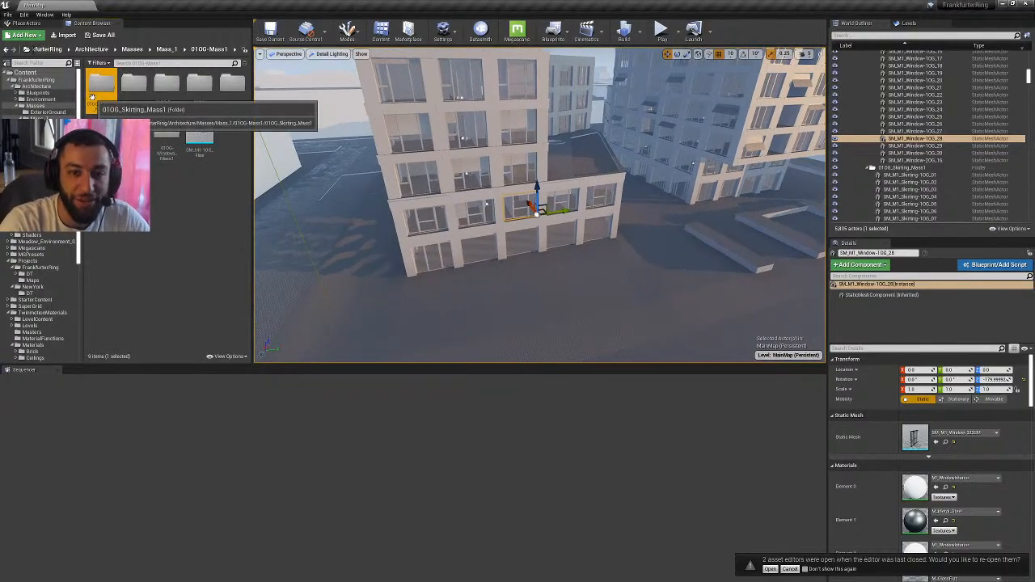
# - Move inside the Mass 1 building's ground floor and select the skirting board SM_M1_Skirting_EG_23 along the wall
pyautogui.press('w')
pyautogui.moveTo(363, 170); pyautogui.dragTo(595, 195, button='right')
pyautogui.press('w')
pyautogui.press('w')
pyautogui.press('w')
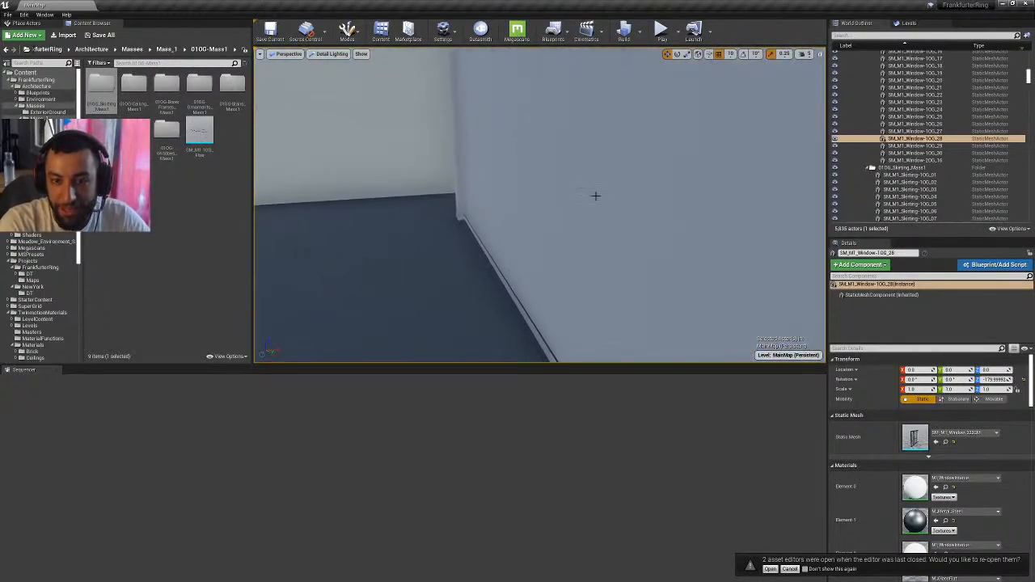
pyautogui.click(514, 282)
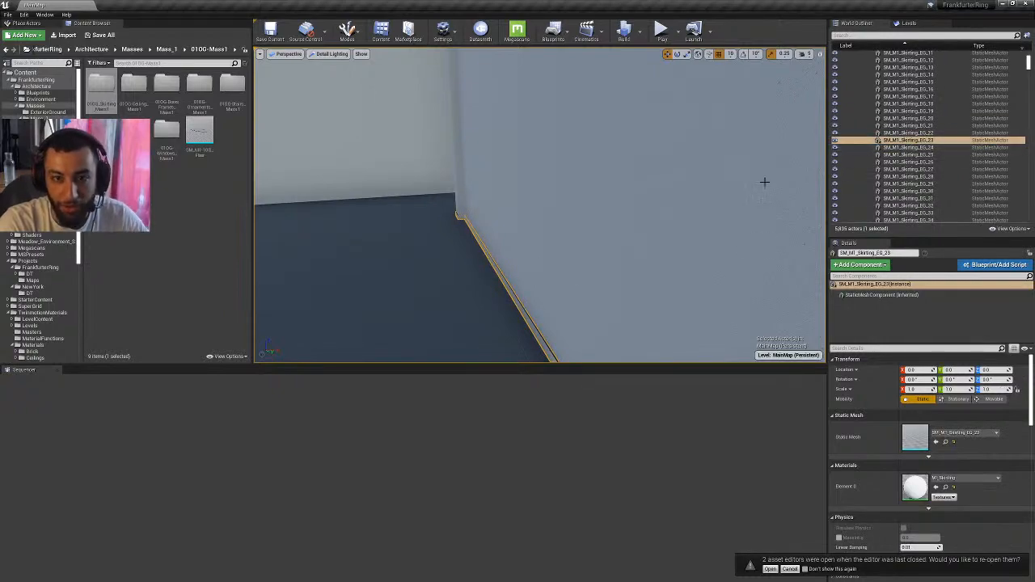
# - Open the 01OG_Skirting_Mass1 folder, examine its skirting meshes and widen the content folder tree
pyautogui.moveTo(475, 187); pyautogui.dragTo(598, 184, button='right')
pyautogui.press('a')
pyautogui.doubleClick(101, 85)
pyautogui.scroll(-5, 176, 243)
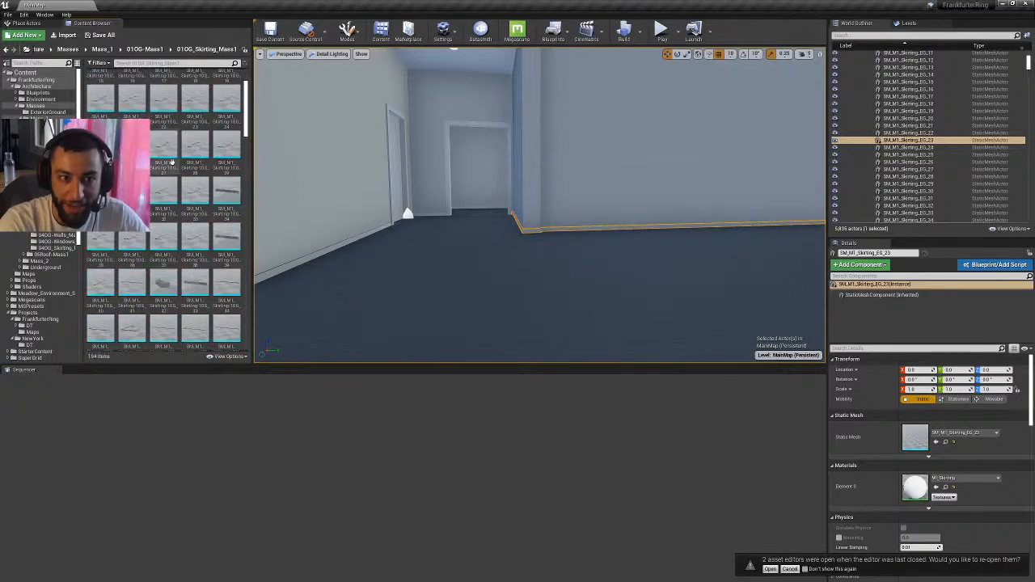
pyautogui.scroll(-15, 175, 242)
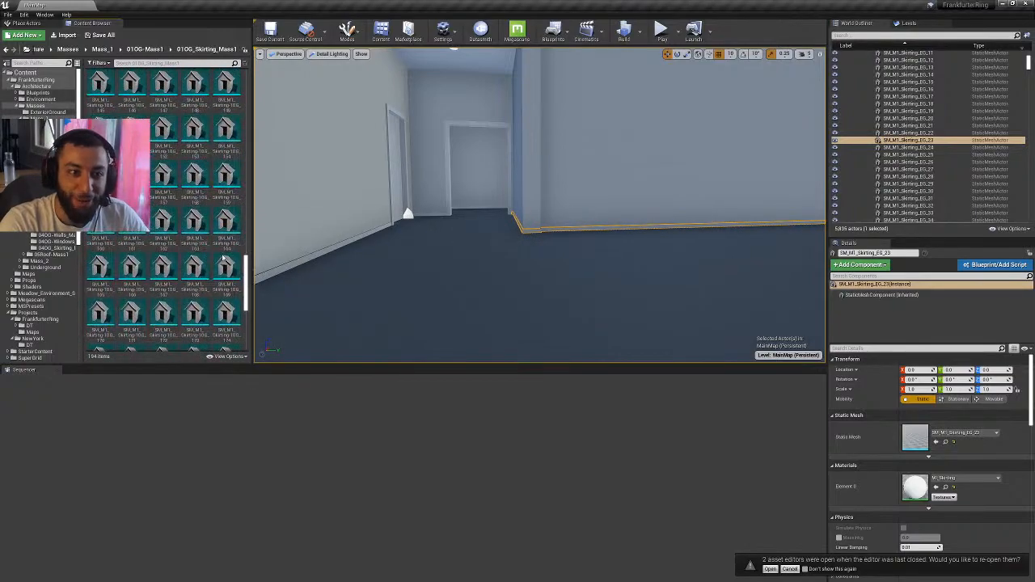
pyautogui.moveTo(82, 173); pyautogui.dragTo(109, 174)
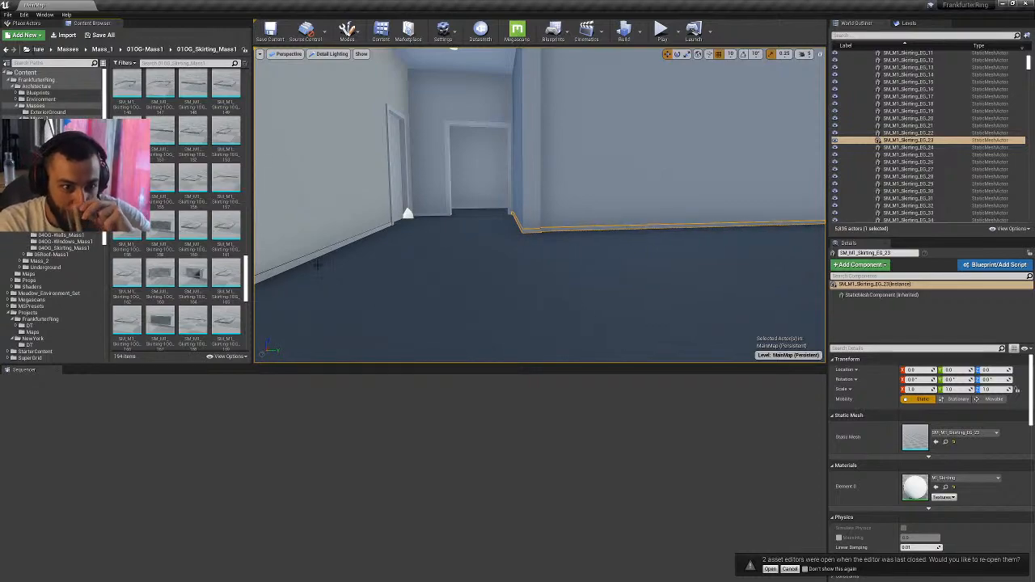
# - Select the interior wall SM_M1_Wall-EG_21 above the skirting and look at it from closer up
pyautogui.click(597, 181)
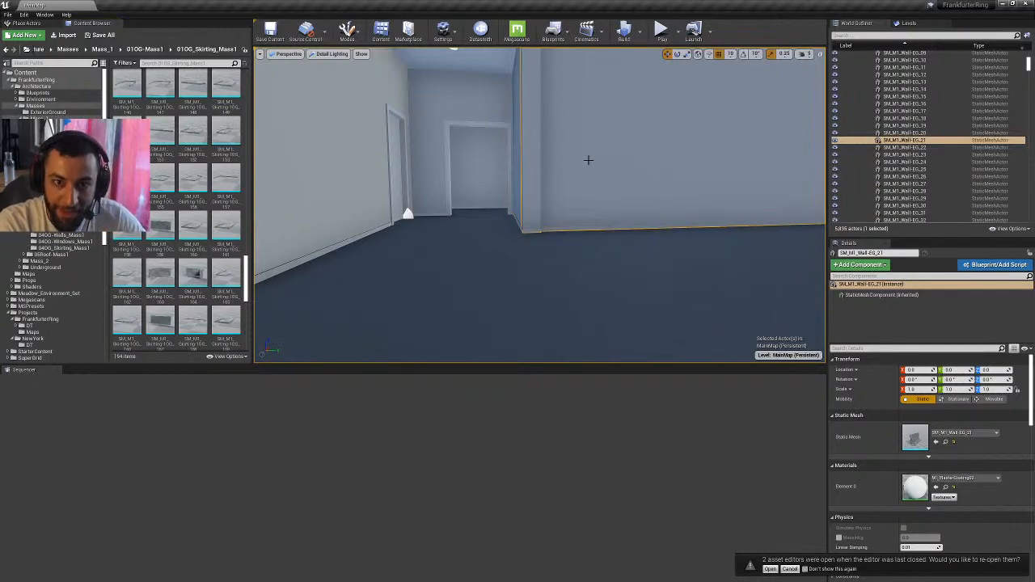
pyautogui.scroll(5, 1020, 143)
pyautogui.scroll(3, 652, 164)
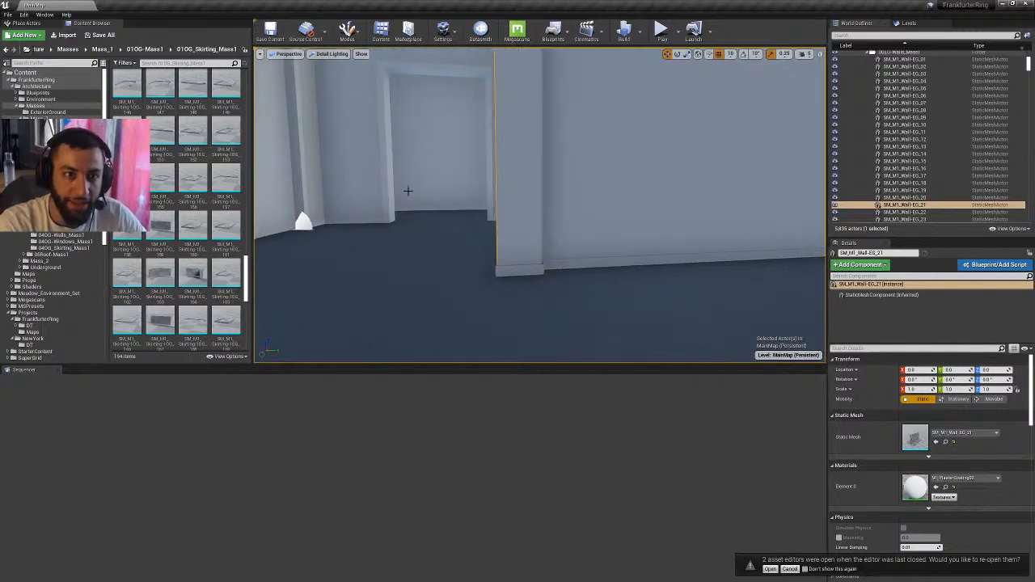
pyautogui.scroll(-2, 407, 192)
# - Examine the meshes in the 01OG-SunShade_Mass1 and 01OG-Walls_Mass1 folders of 01OG-Mass1
pyautogui.click(68, 132)
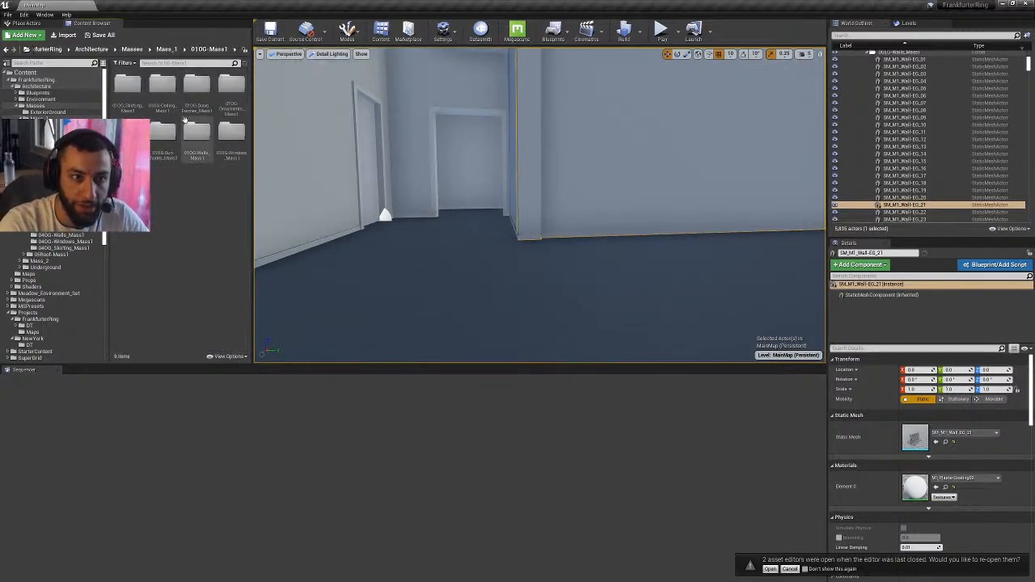
pyautogui.doubleClick(162, 134)
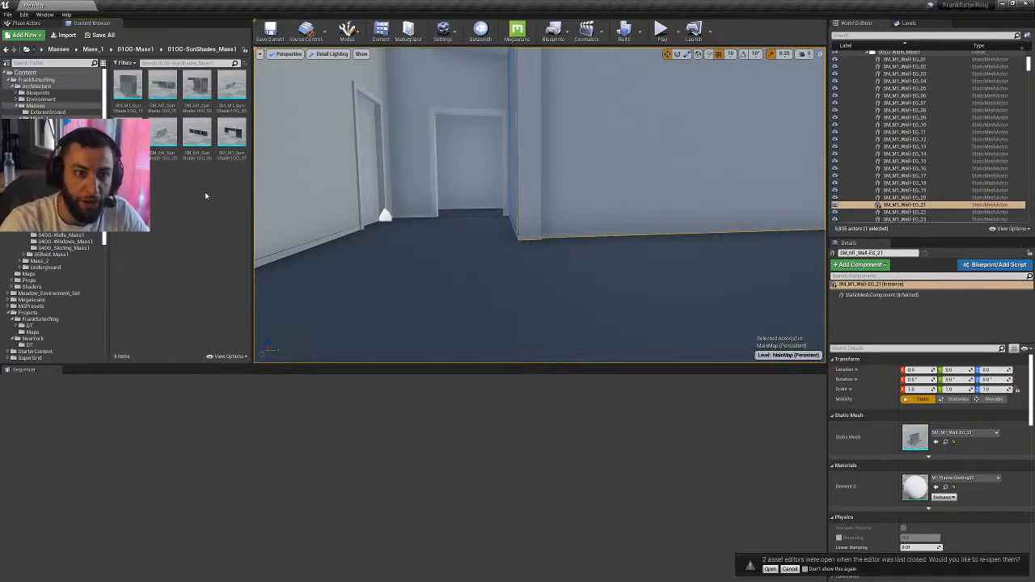
pyautogui.click(67, 164)
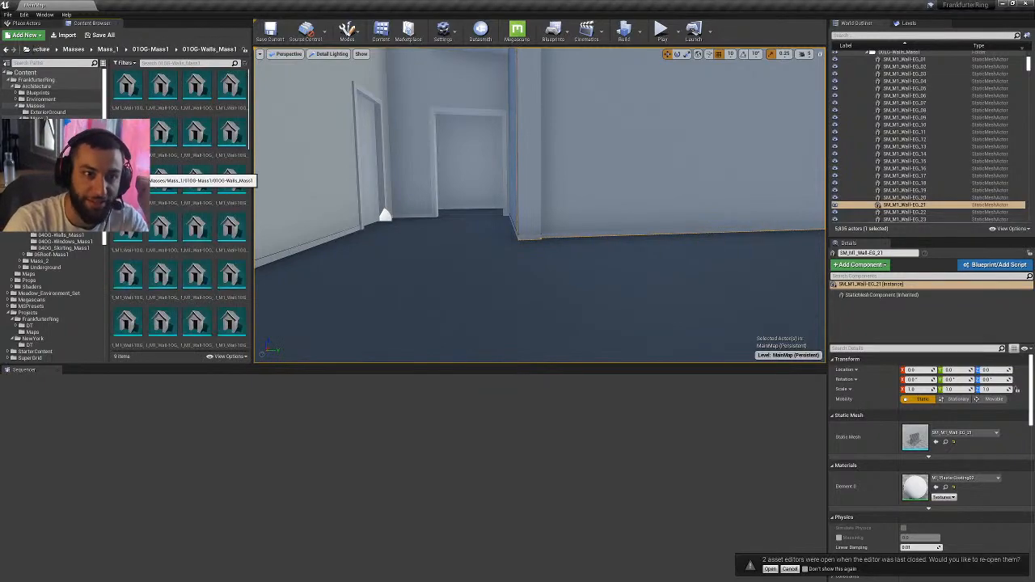
pyautogui.scroll(-4, 169, 197)
pyautogui.scroll(-4, 168, 197)
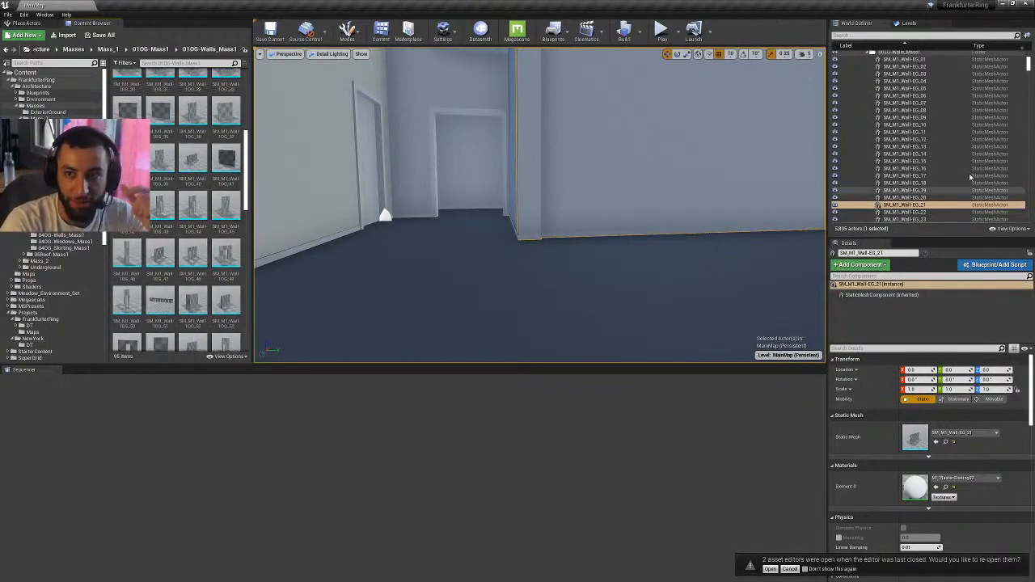
# - Collapse all folders under MainMap in the World Outliner and expand only 01 Architecture
pyautogui.scroll(2, 921, 176)
pyautogui.scroll(10, 921, 177)
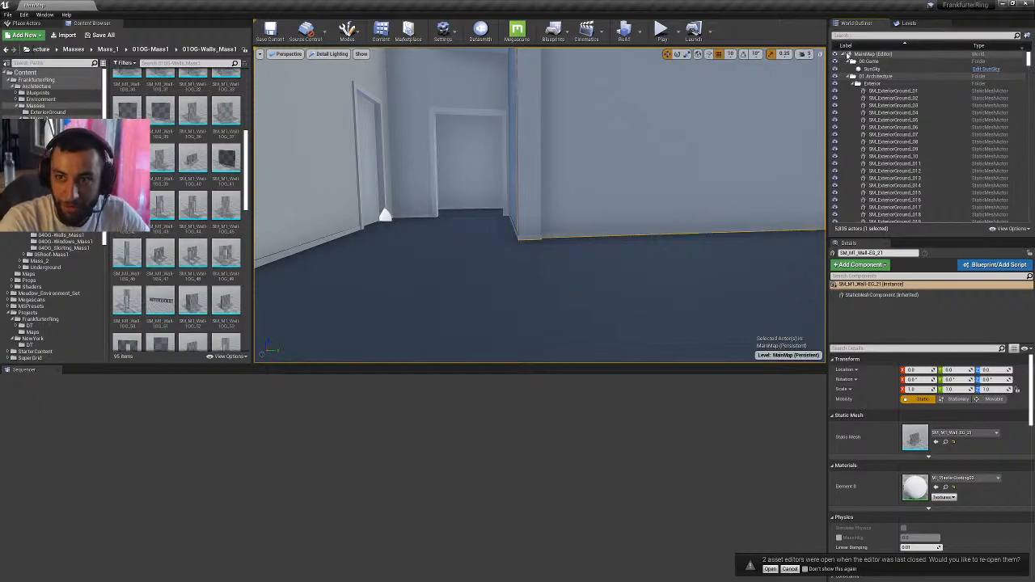
pyautogui.keyDown('shift'); pyautogui.click(842, 54); pyautogui.keyUp('shift')
pyautogui.click(842, 55)
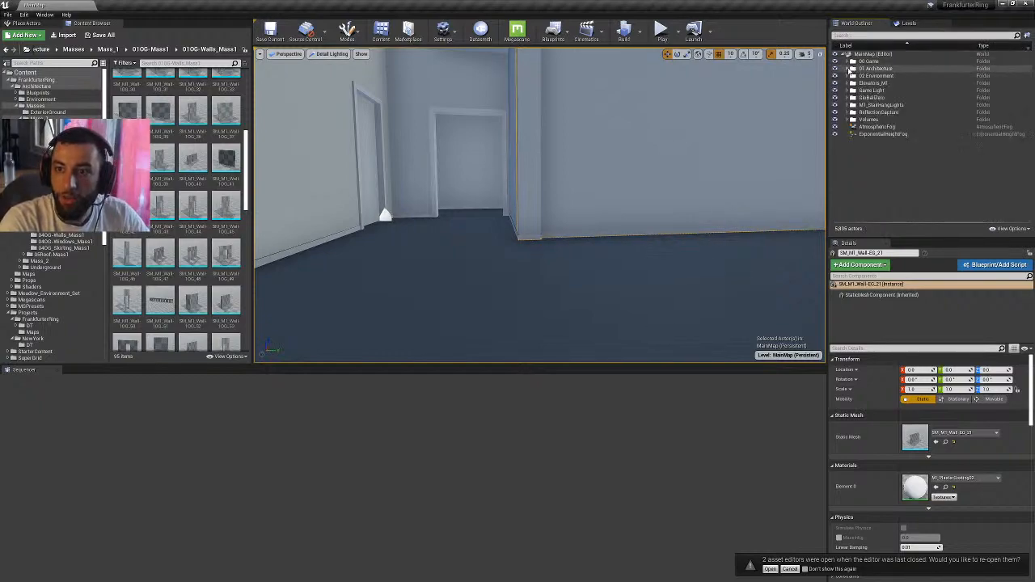
pyautogui.click(848, 69)
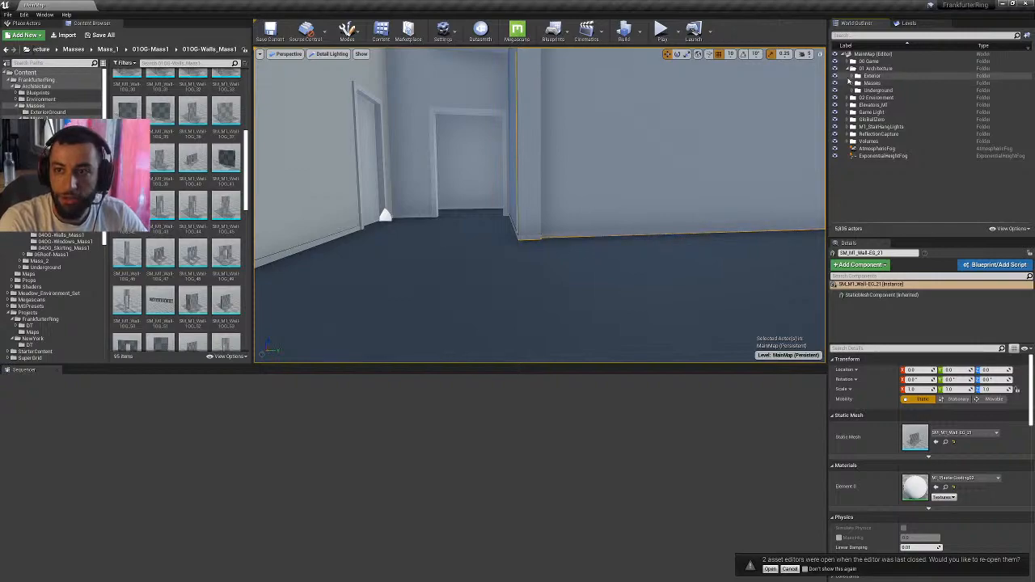
pyautogui.click(852, 76)
pyautogui.click(852, 76)
# - Expand Masses, Mass_1, 00EG-Mass1 and 00EG-Skirting_Mass1 in the World Outliner and select the actor SM_M1_Skirting_EG_04
pyautogui.click(853, 84)
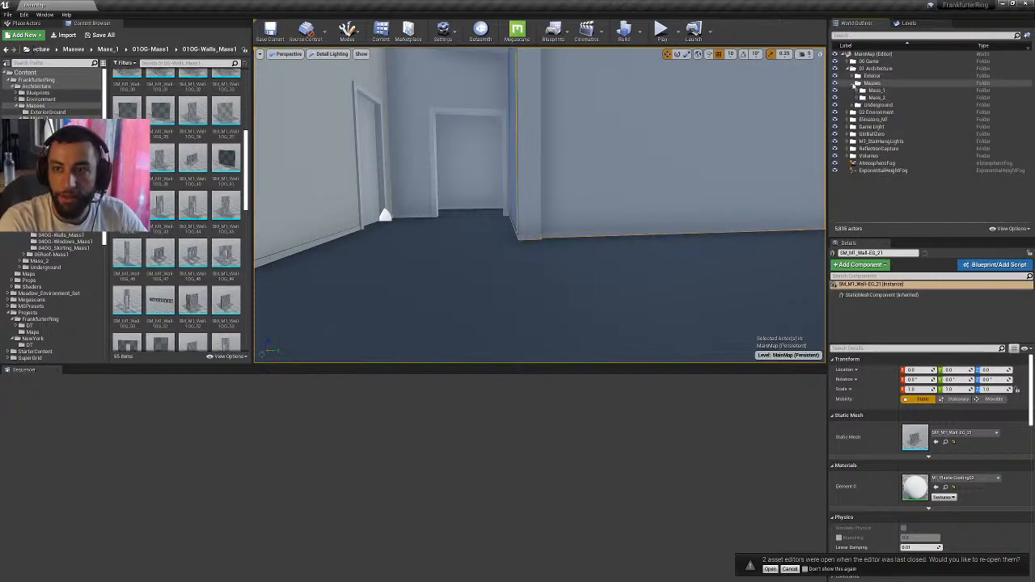
pyautogui.click(858, 90)
pyautogui.click(863, 98)
pyautogui.click(869, 112)
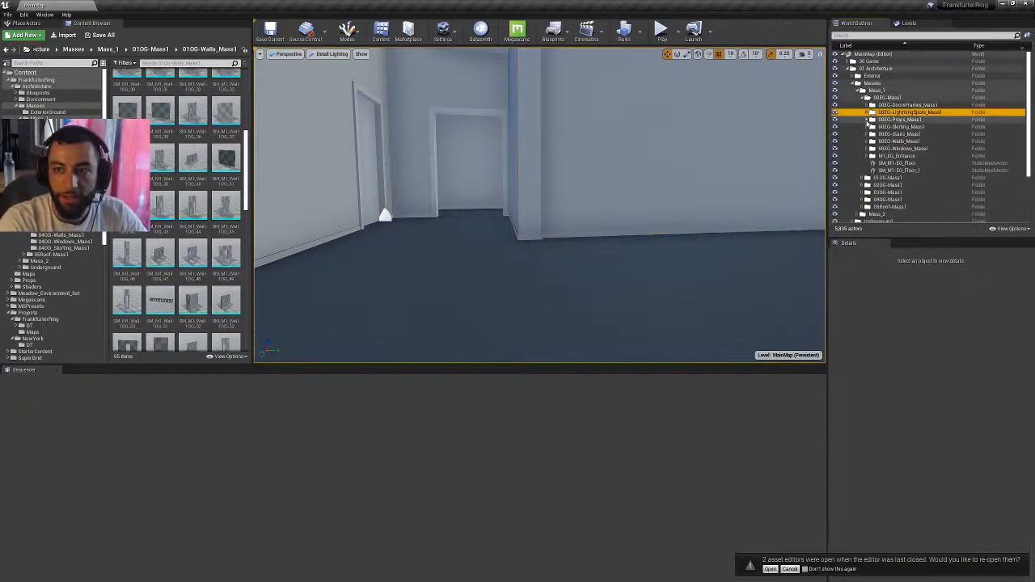
pyautogui.click(867, 127)
pyautogui.click(908, 156)
# - Focus the view on SM_M1_Skirting_EG_04 and look around it beside the ground-floor windows
pyautogui.moveTo(707, 132); pyautogui.dragTo(702, 142, button='right')
pyautogui.moveTo(588, 135); pyautogui.dragTo(616, 147, button='right')
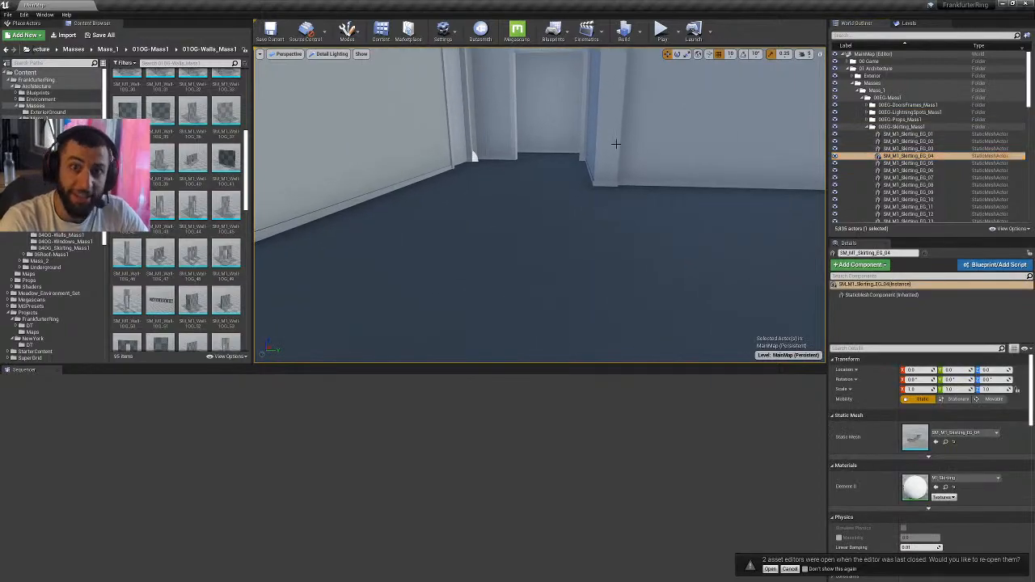
pyautogui.click(906, 157)
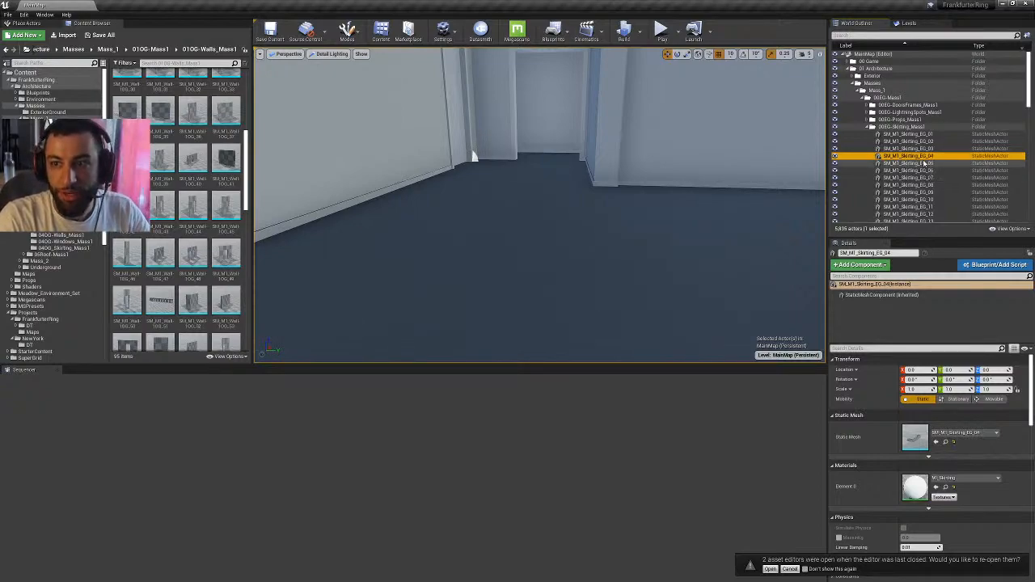
pyautogui.press('f')
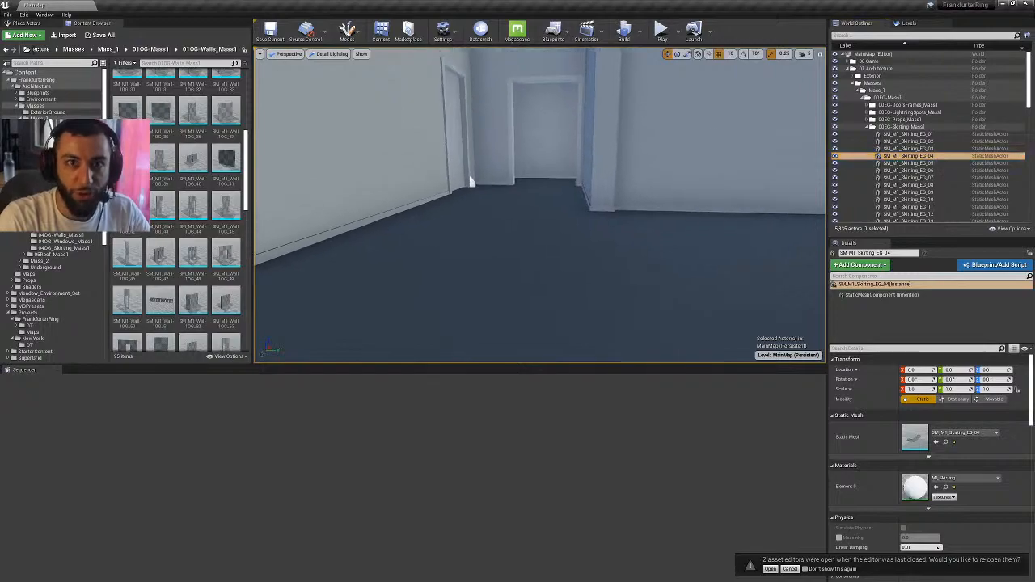
pyautogui.moveTo(590, 236); pyautogui.dragTo(436, 226, button='right')
pyautogui.moveTo(590, 236); pyautogui.dragTo(531, 251, button='right')
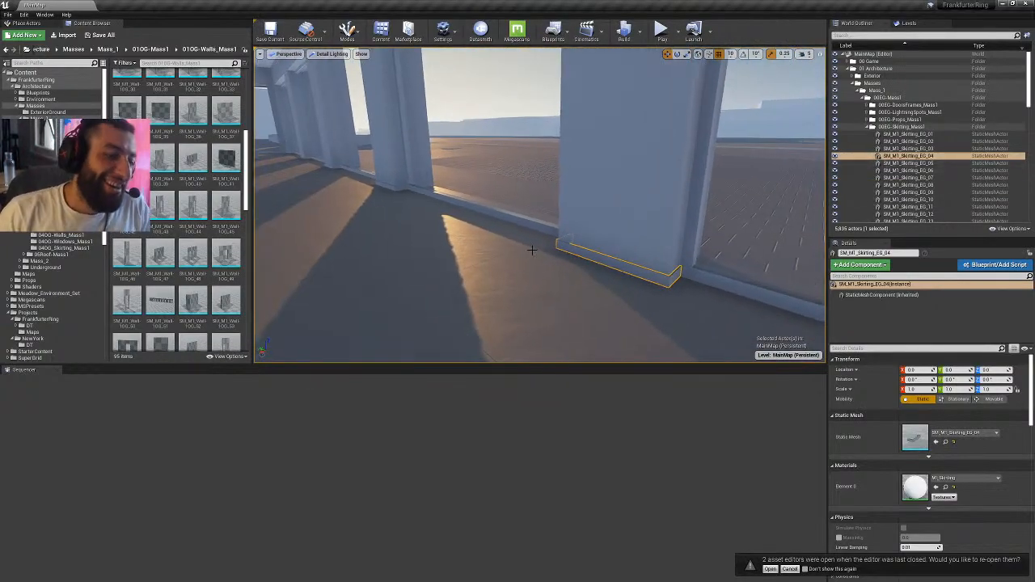
pyautogui.moveTo(410, 272); pyautogui.dragTo(441, 270, button='right')
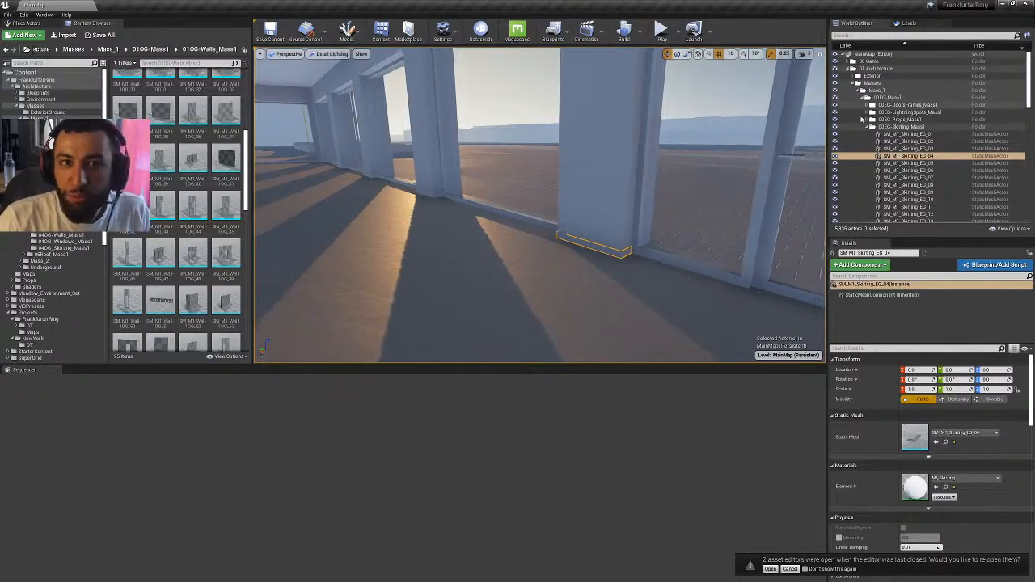
# - Examine the light spot actors in 00EG-LightningSpots_Mass1 in the World Outliner and leave the Masses folder collapsed
pyautogui.click(856, 83)
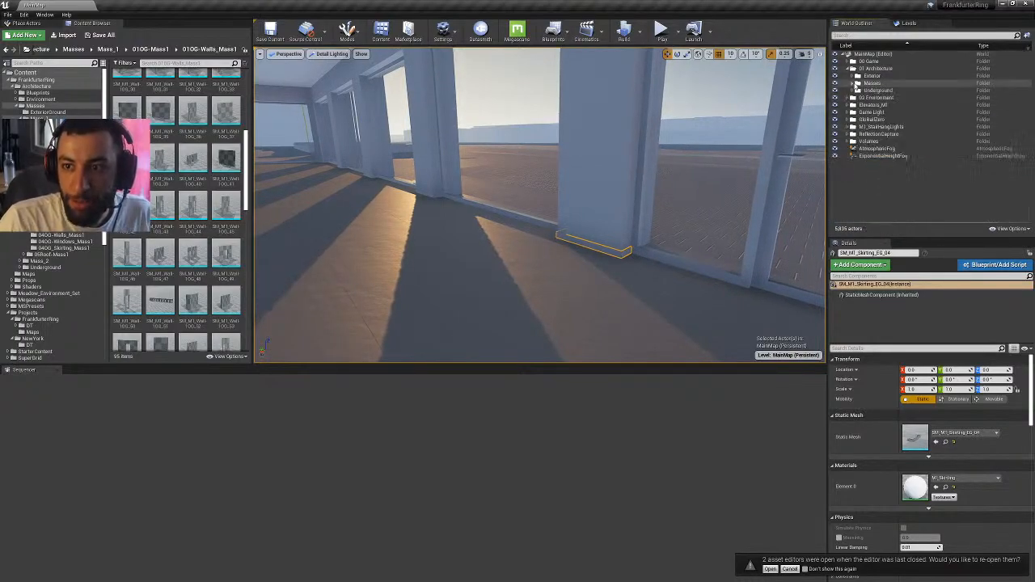
pyautogui.click(855, 84)
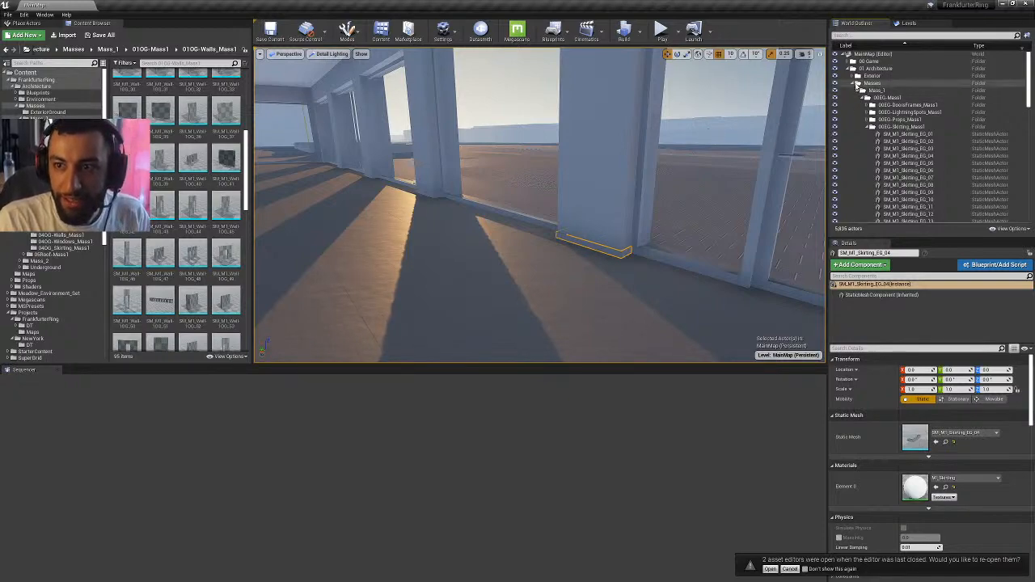
pyautogui.doubleClick(857, 84)
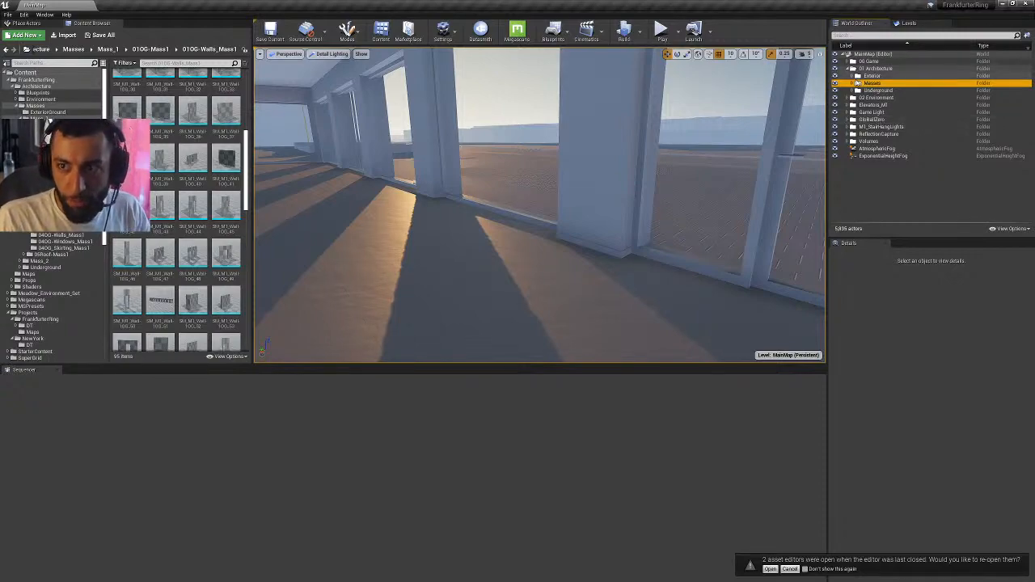
pyautogui.click(858, 83)
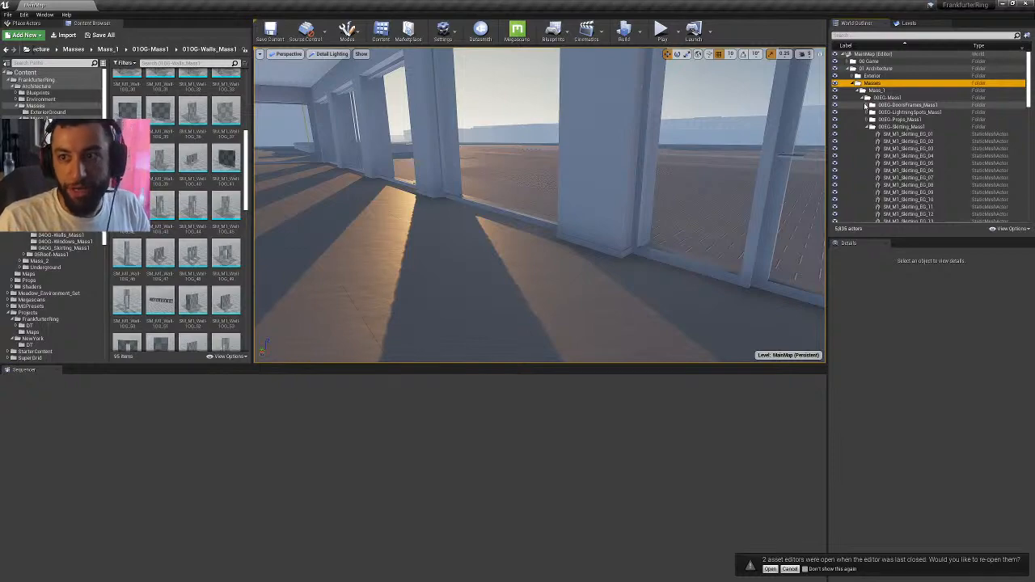
pyautogui.click(866, 112)
pyautogui.scroll(-9, 897, 122)
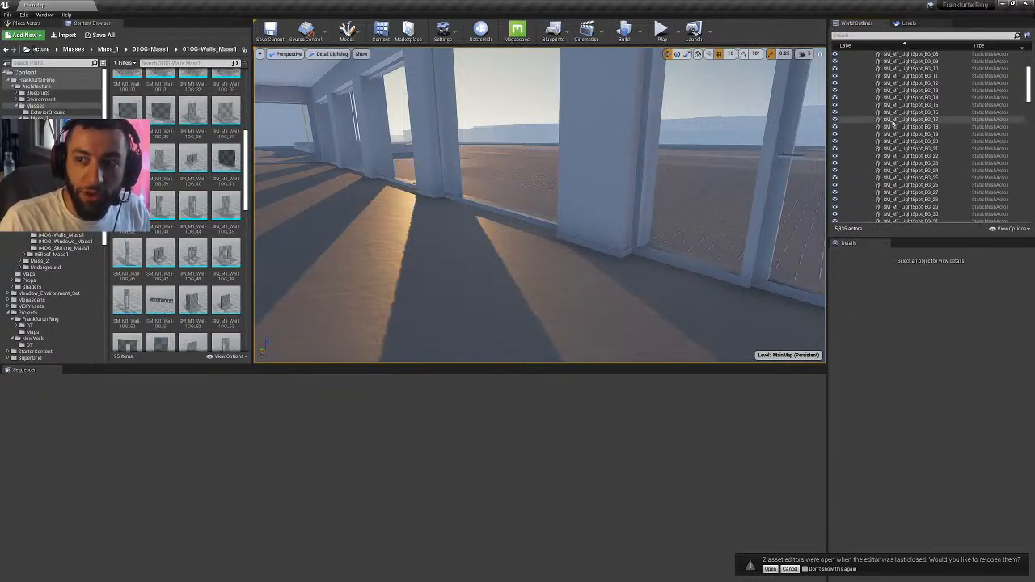
pyautogui.scroll(8, 894, 121)
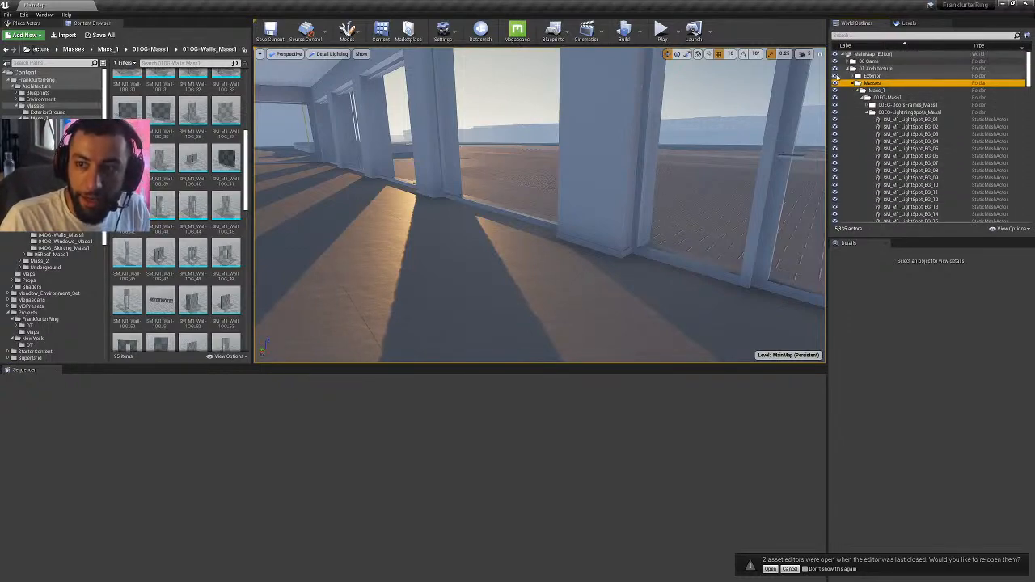
pyautogui.click(854, 84)
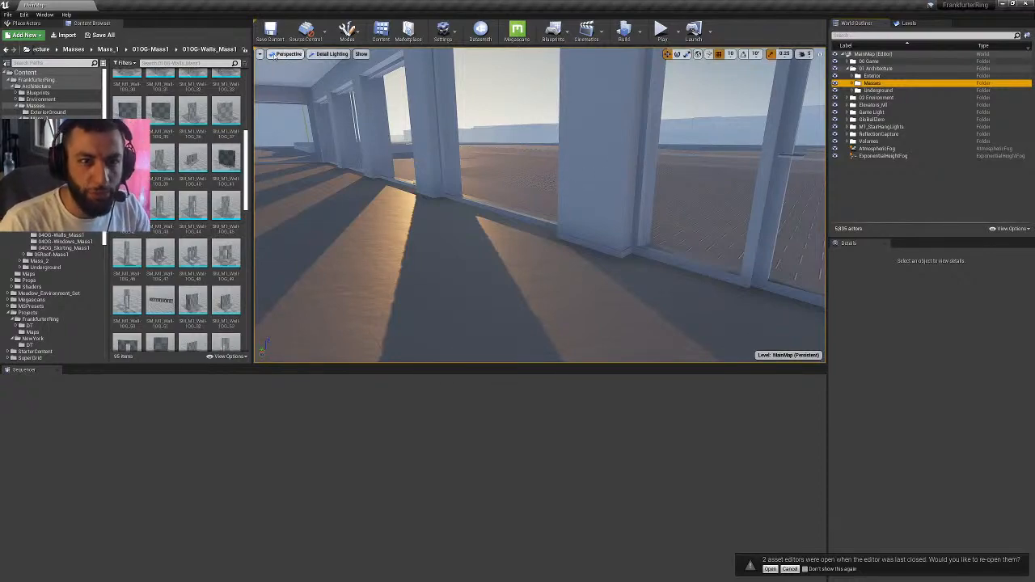
pyautogui.scroll(-5, 242, 212)
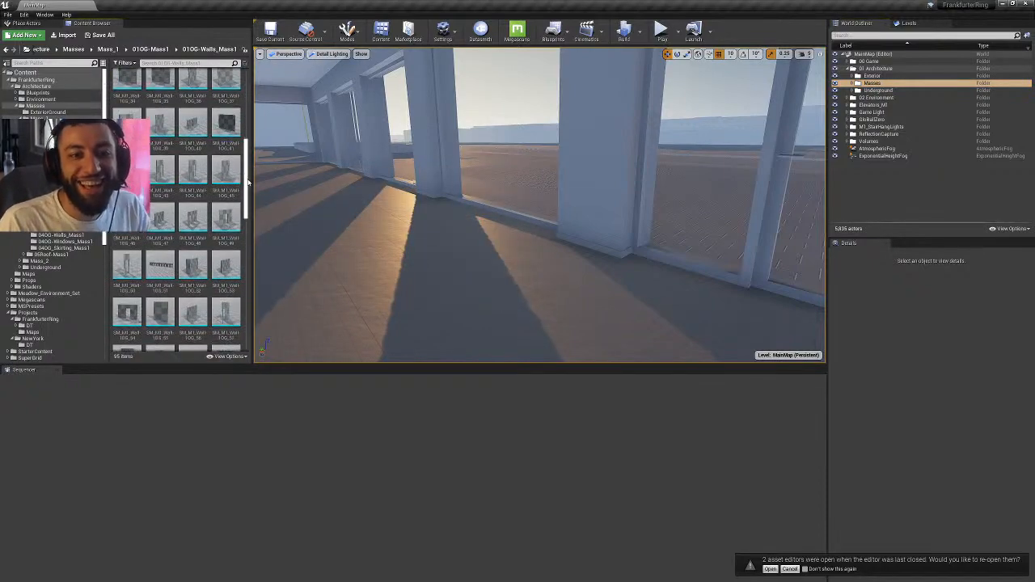
# - Expand the Masses folder in the World Outliner and open the 01OG-Stairs_Mass1 content folder to show its stair meshes
pyautogui.scroll(-1, 245, 215)
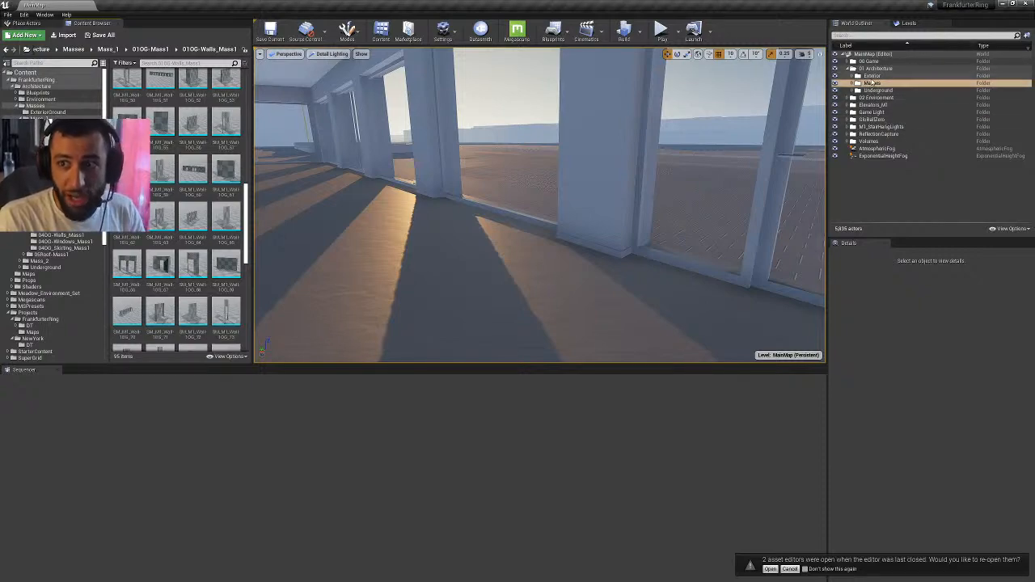
pyautogui.click(853, 83)
pyautogui.click(67, 165)
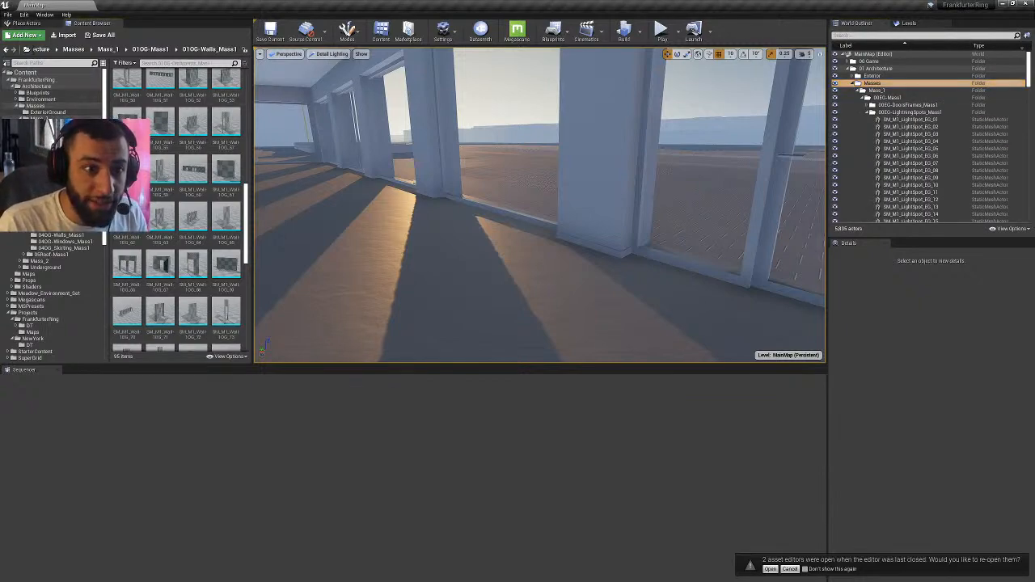
pyautogui.click(68, 168)
pyautogui.click(67, 175)
pyautogui.click(62, 159)
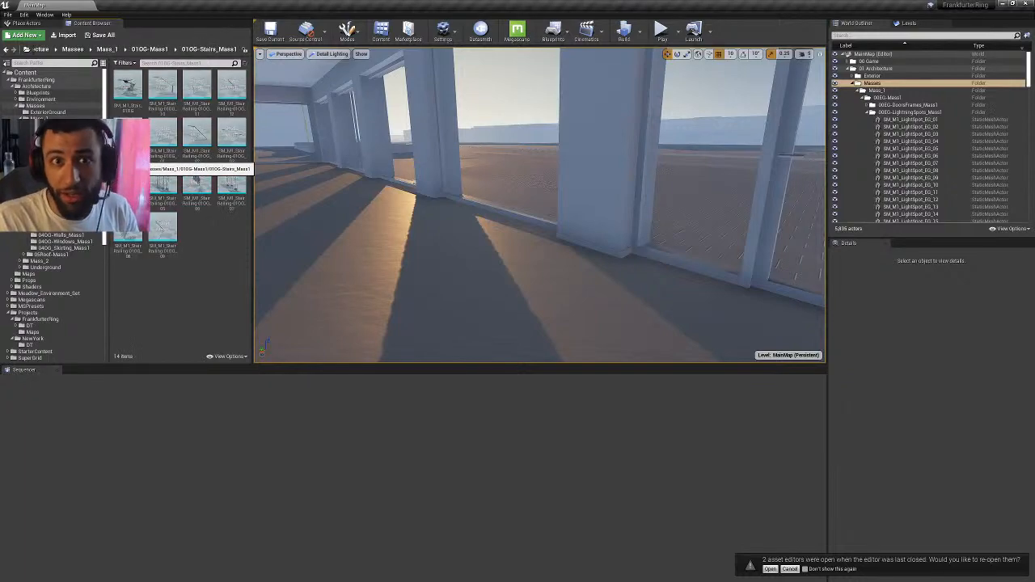
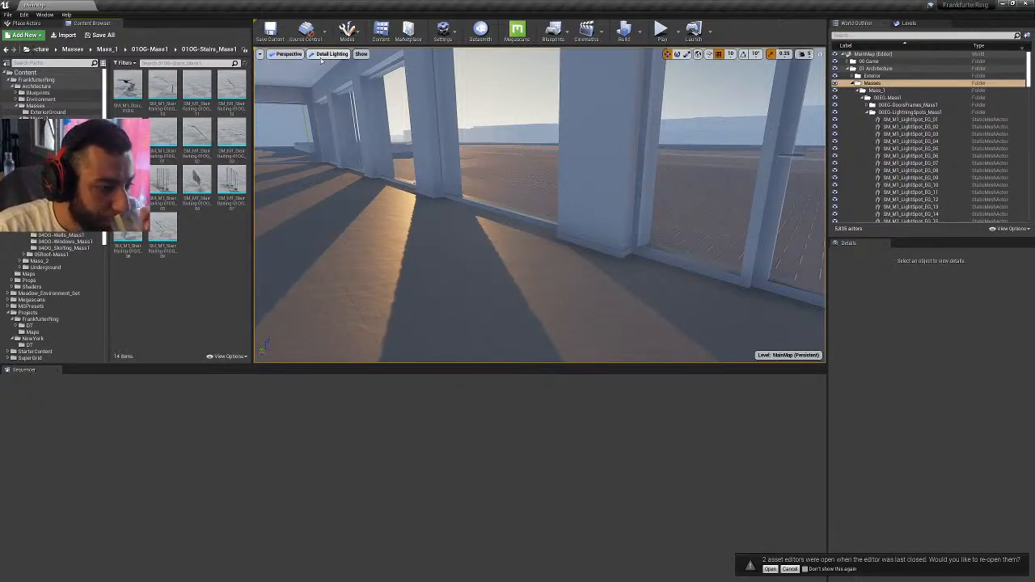
# - Minimise the Unreal Editor and Epic Games Launcher, and close all blender-osm and Blender browser tabs
pyautogui.click(1004, 5)
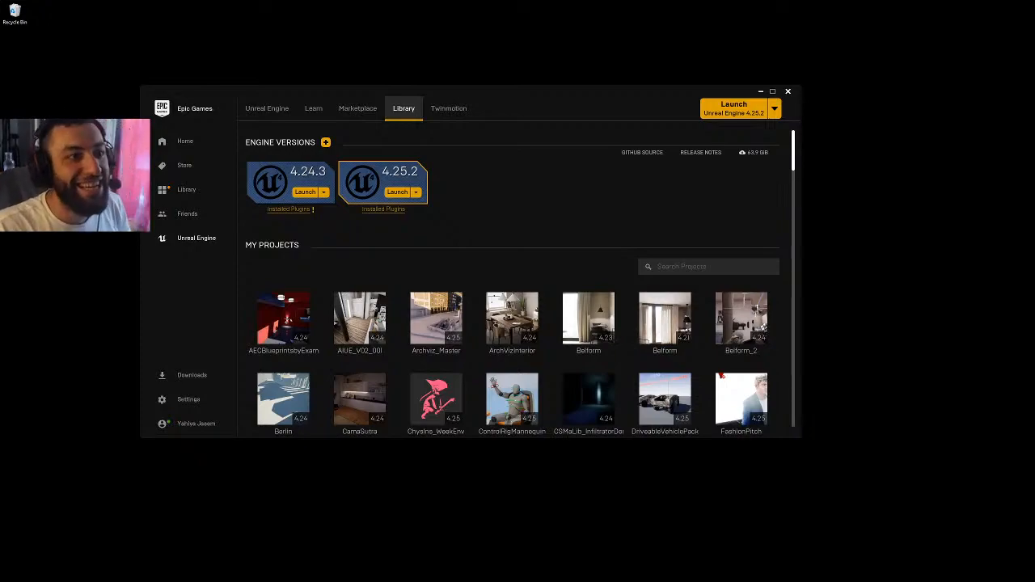
pyautogui.click(760, 91)
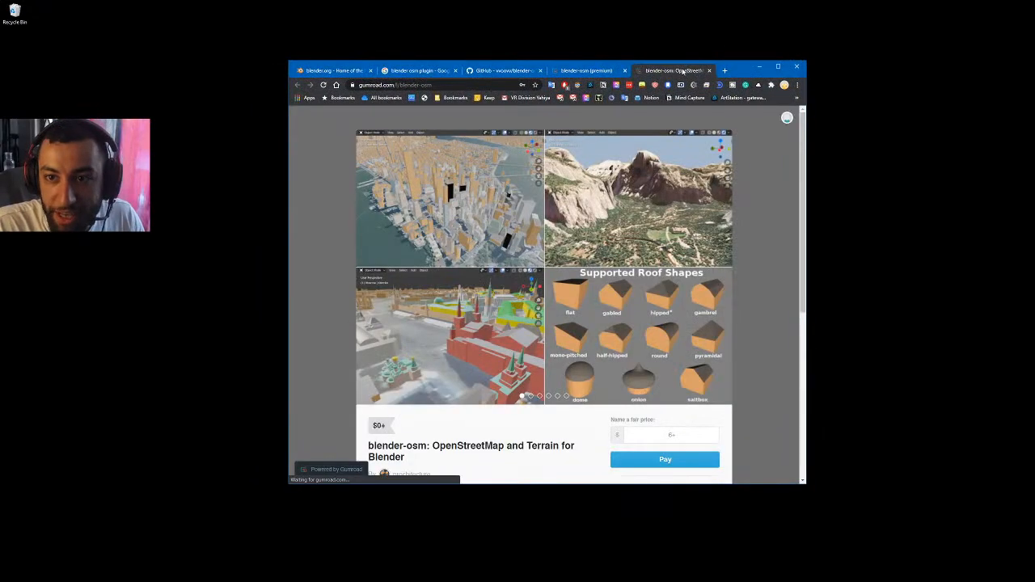
pyautogui.click(709, 70)
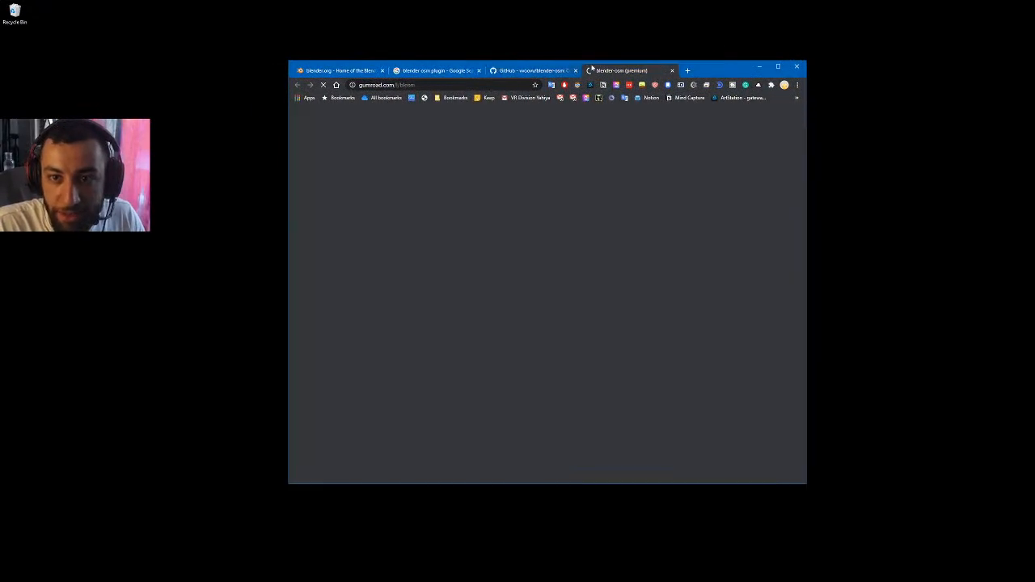
pyautogui.middleClick(625, 71)
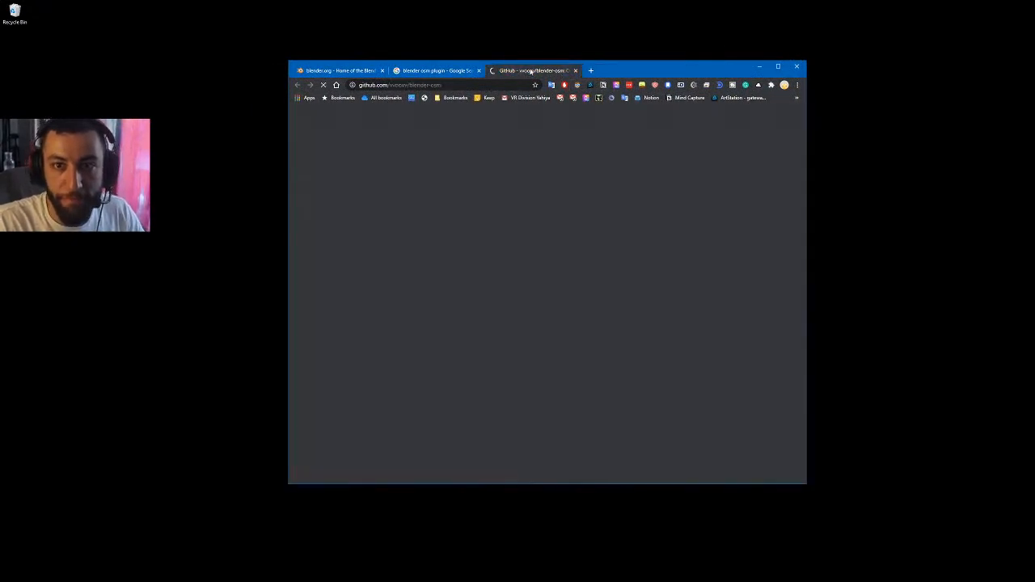
pyautogui.middleClick(431, 74)
pyautogui.middleClick(431, 72)
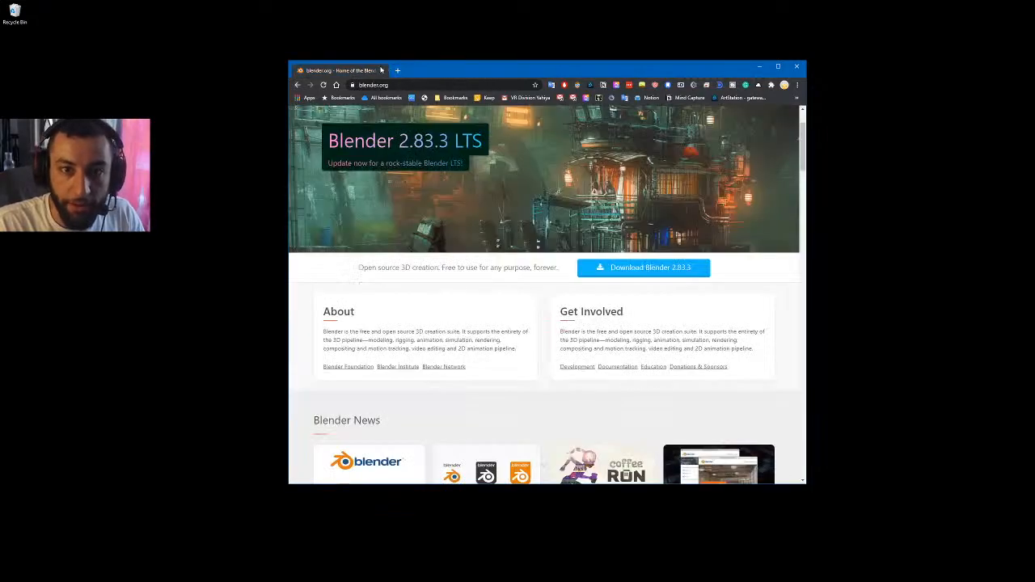
pyautogui.middleClick(374, 71)
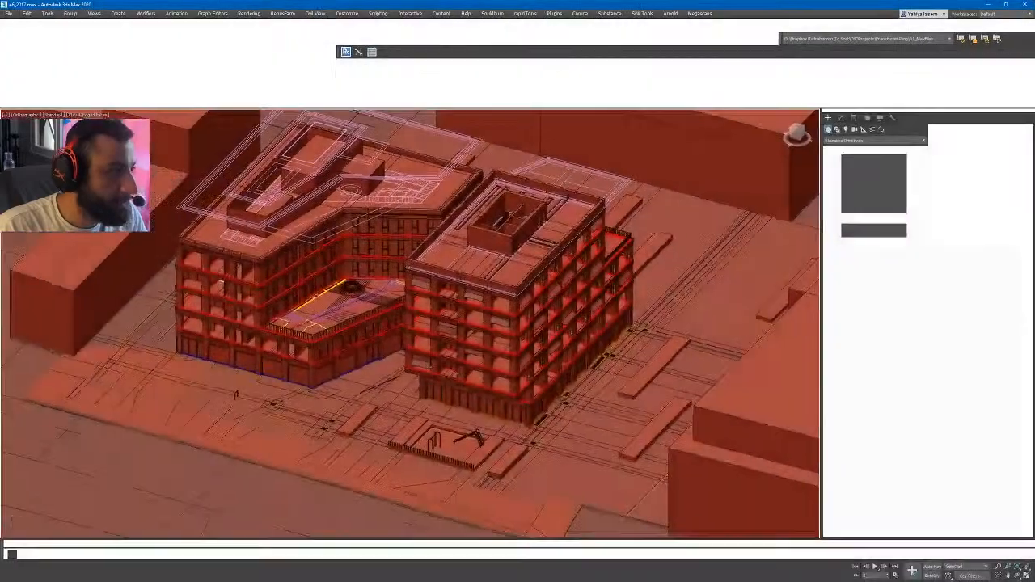
# - Start downloading the Autodesk 3ds Max 4.25 exporter from the Datasmith Exporter Plugins page, cancel the save and return to 3ds Max
pyautogui.keyDown('alt'); pyautogui.moveTo(623, 242); pyautogui.dragTo(398, 216, button='middle'); pyautogui.keyUp('alt')
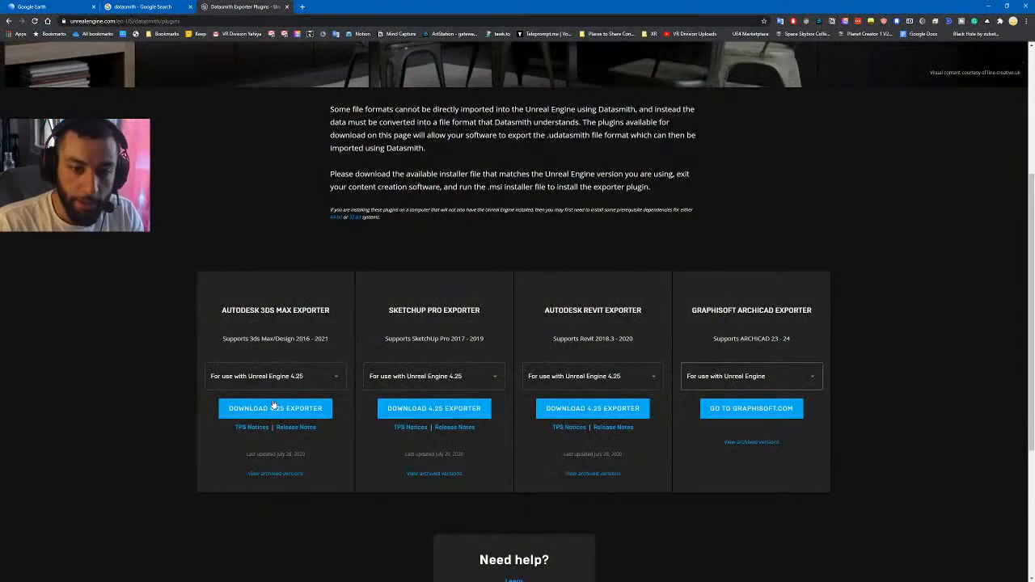
pyautogui.click(276, 410)
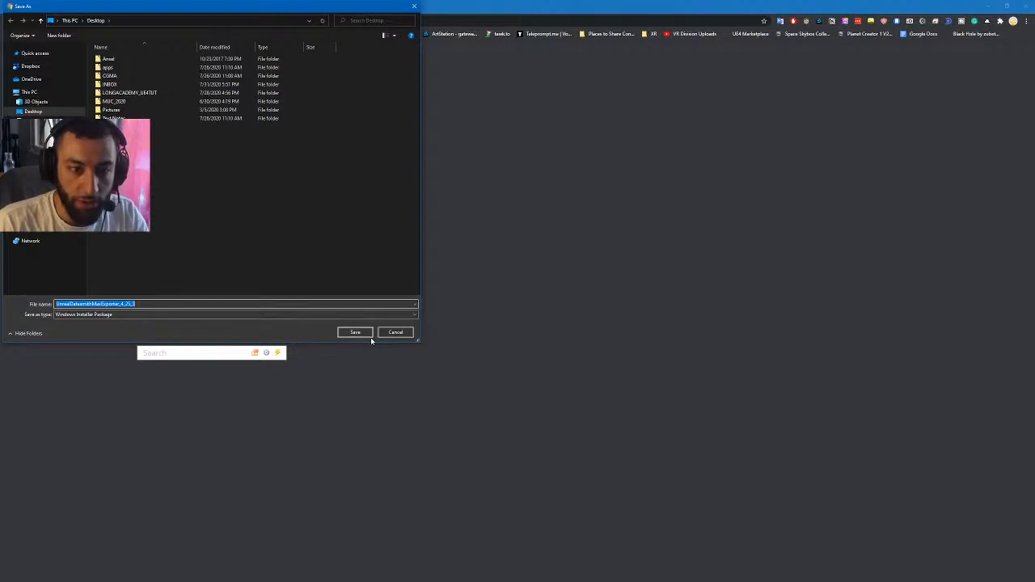
pyautogui.click(387, 332)
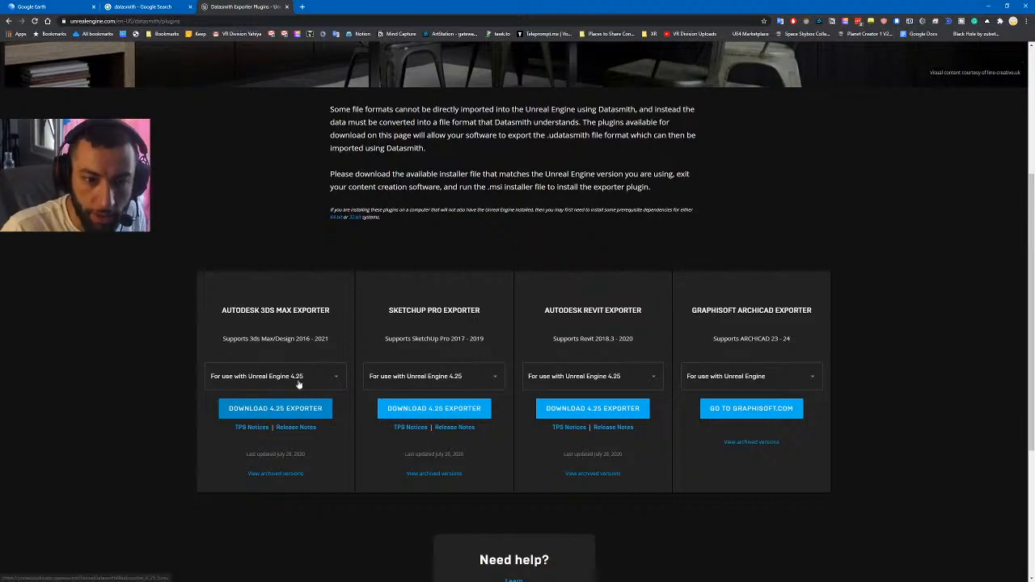
pyautogui.click(988, 5)
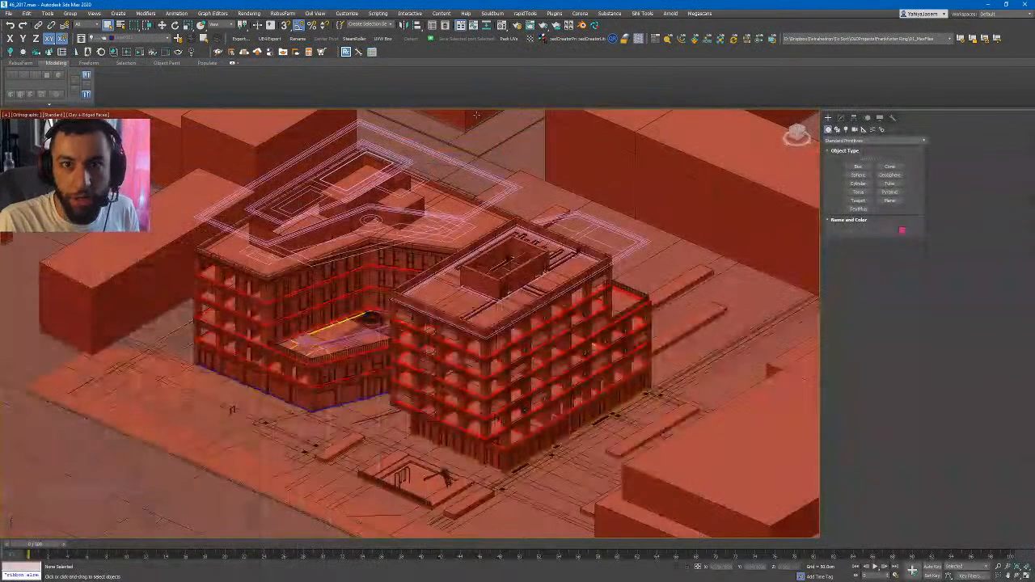
# - Examine the whole 3ds Max city scene, the surrounding building blocks and the facades of the two detailed project buildings
pyautogui.scroll(-8, 378, 202)
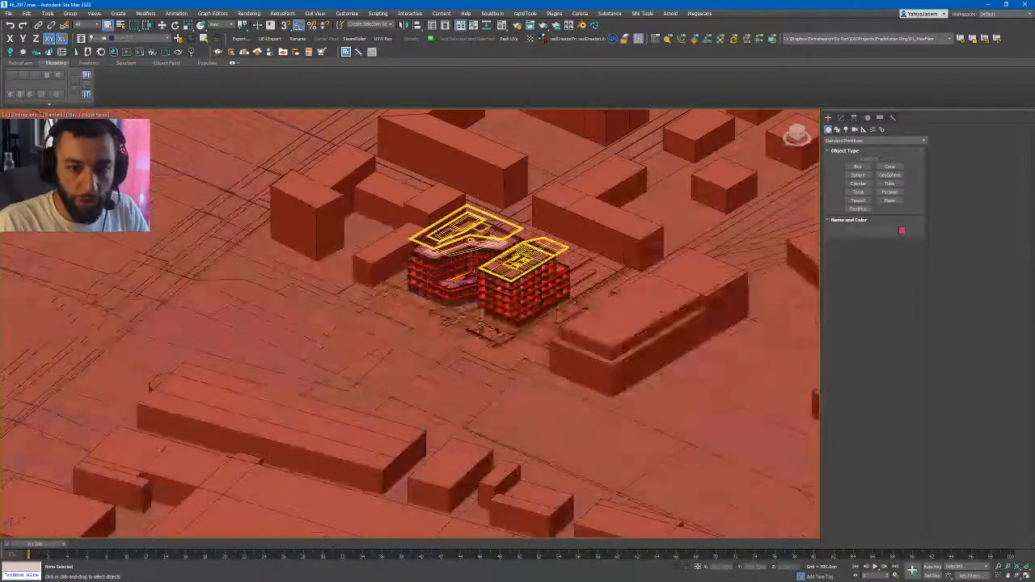
pyautogui.scroll(-10, 356, 307)
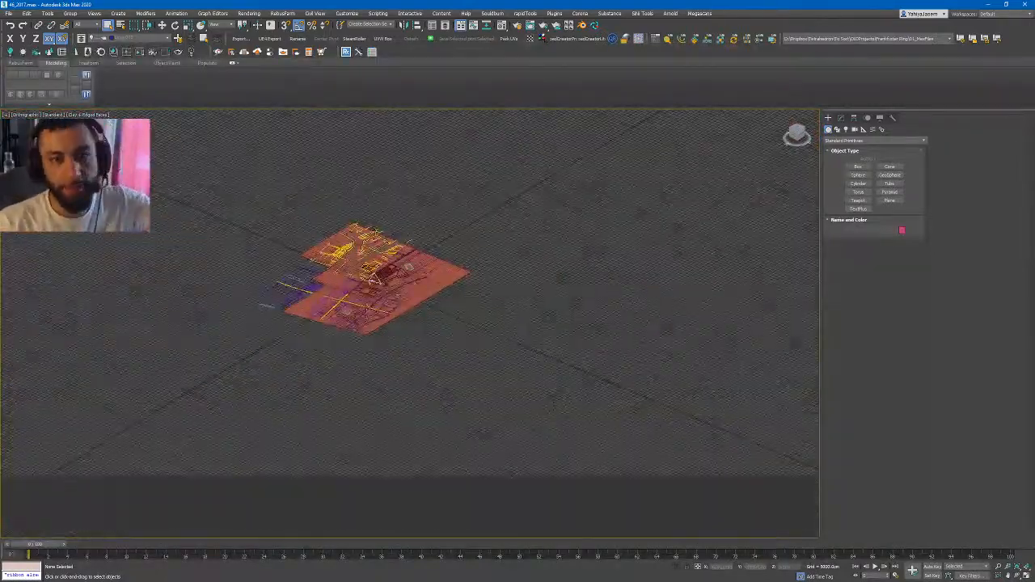
pyautogui.scroll(5, 337, 357)
pyautogui.scroll(8, 337, 357)
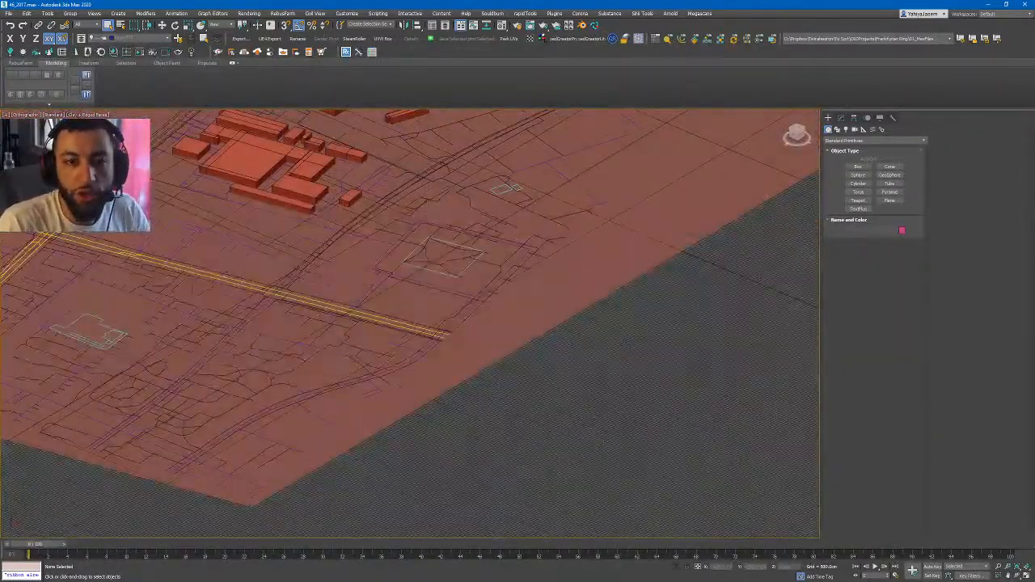
pyautogui.moveTo(475, 174); pyautogui.dragTo(588, 194, button='middle')
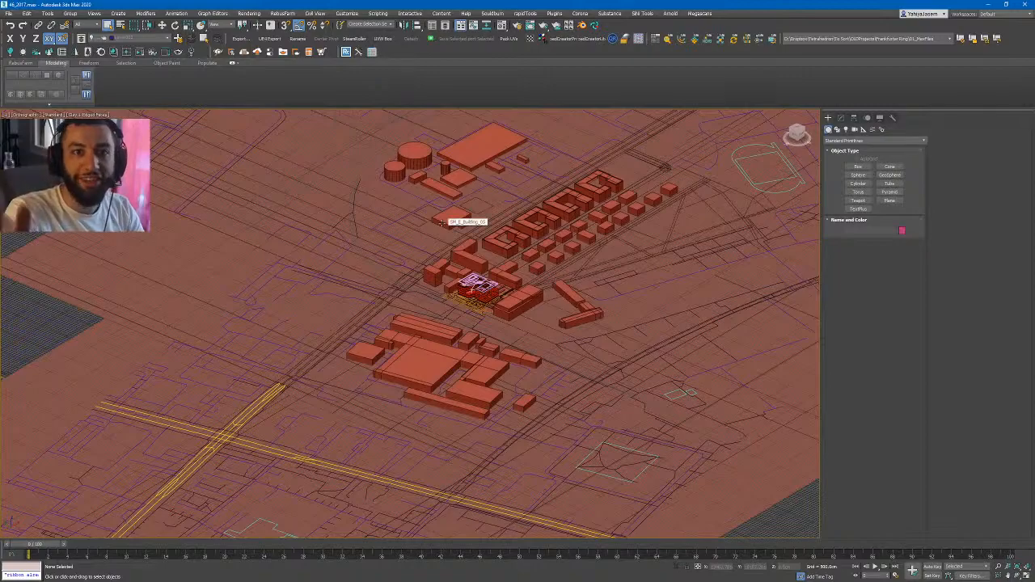
pyautogui.scroll(6, 441, 220)
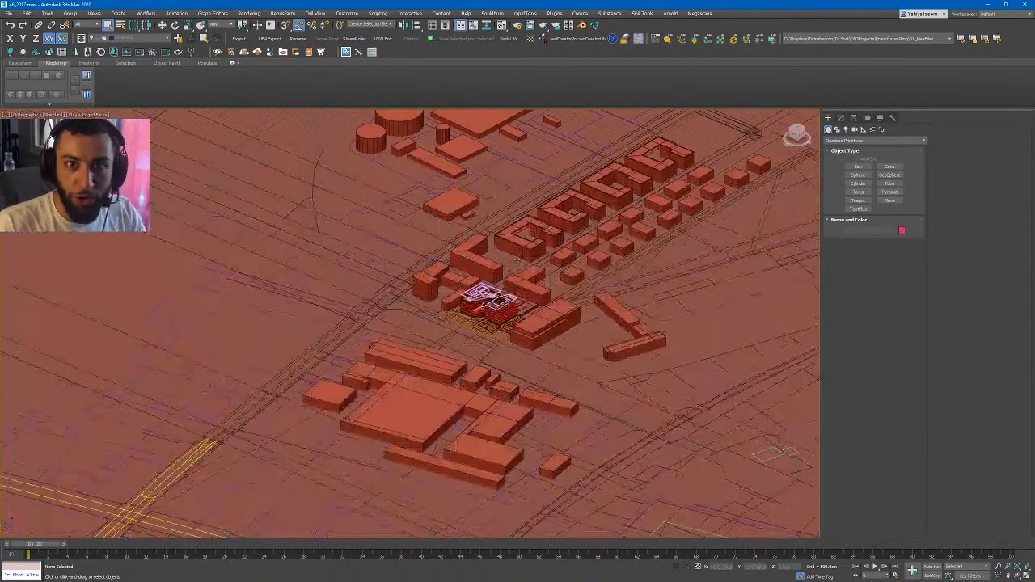
pyautogui.press('z')
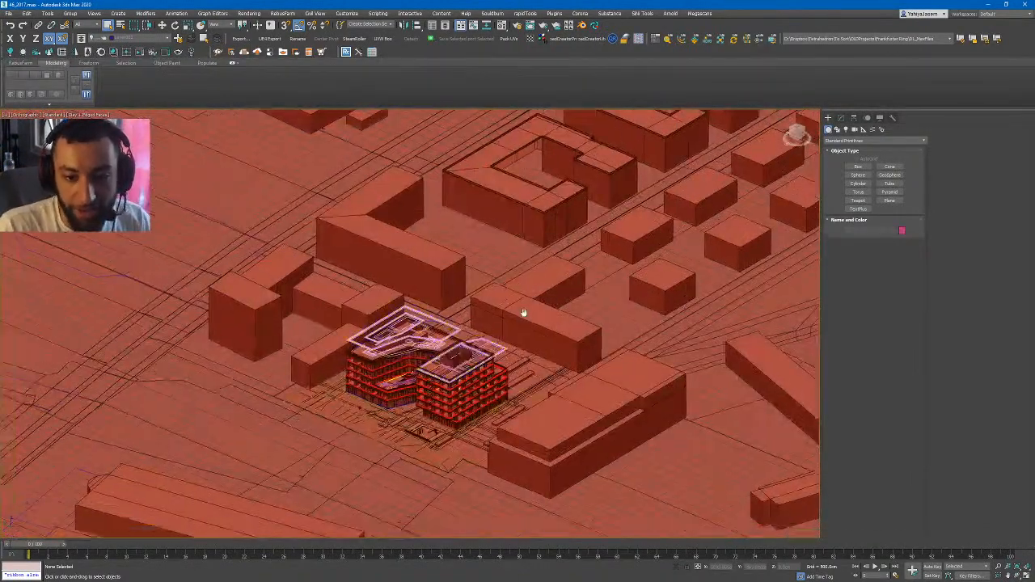
pyautogui.scroll(5, 479, 306)
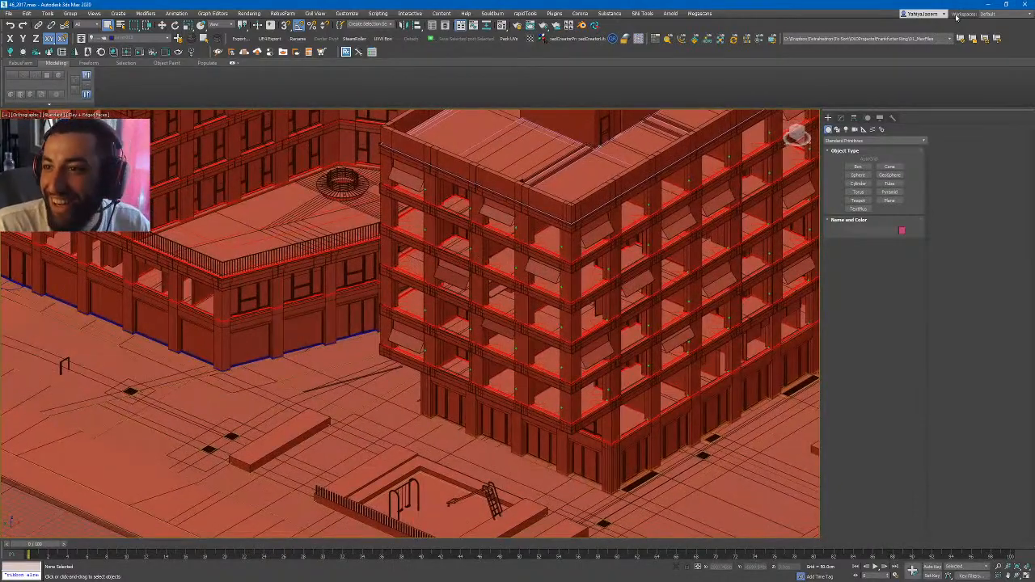
pyautogui.moveTo(621, 252); pyautogui.dragTo(625, 272, button='middle')
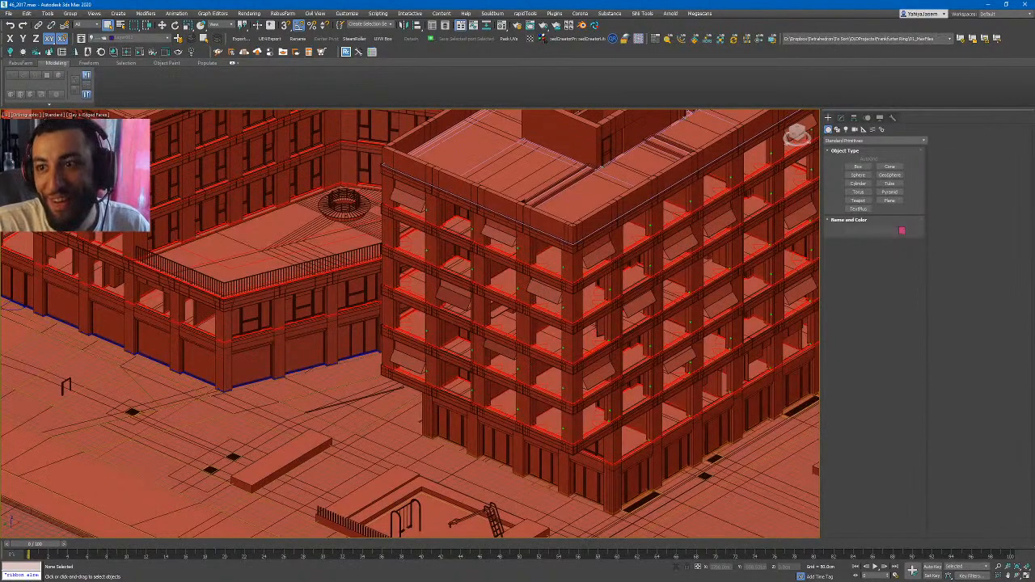
pyautogui.scroll(-3, 325, 192)
pyautogui.moveTo(329, 196); pyautogui.dragTo(330, 173, button='middle')
# - Start exporting the 3ds Max scene and browse to the Temp_DT folder on the Work (D:) drive
pyautogui.click(9, 14)
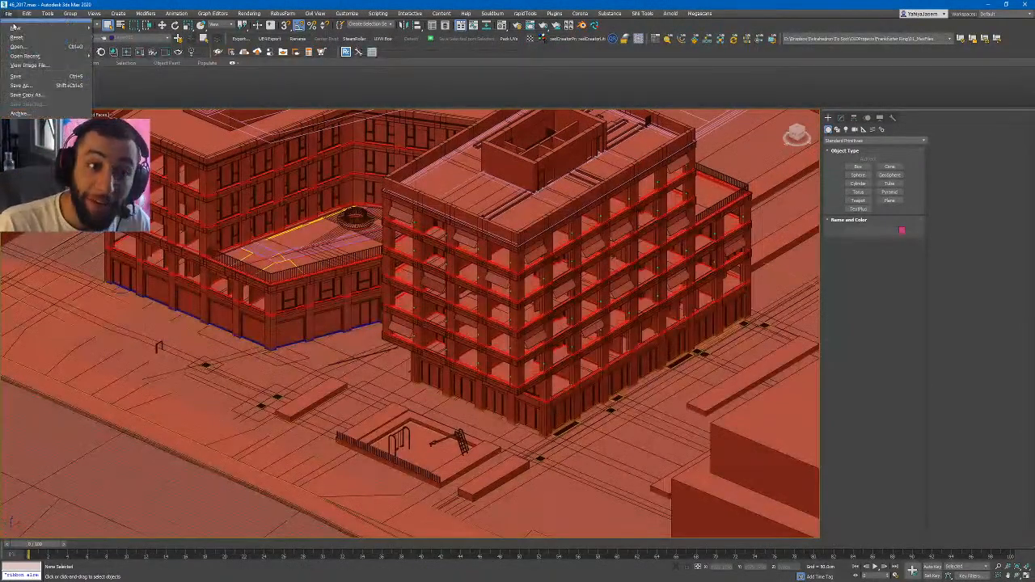
pyautogui.click(121, 152)
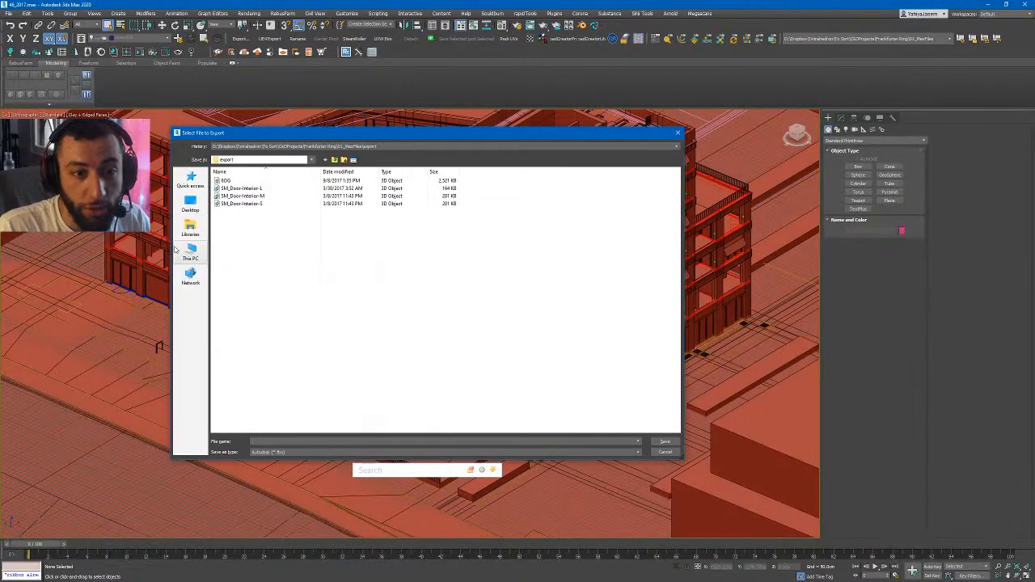
pyautogui.click(187, 252)
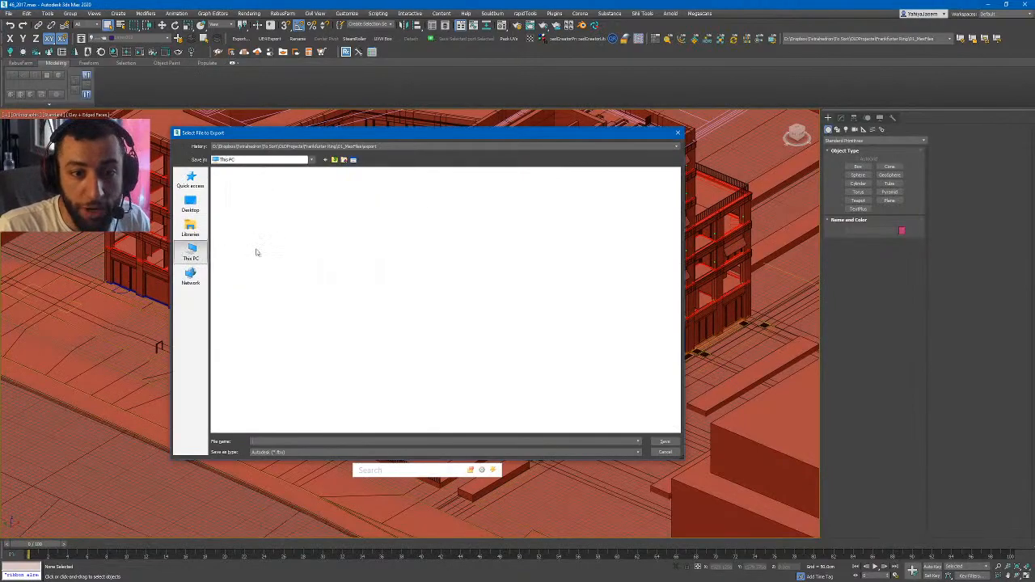
pyautogui.doubleClick(343, 242)
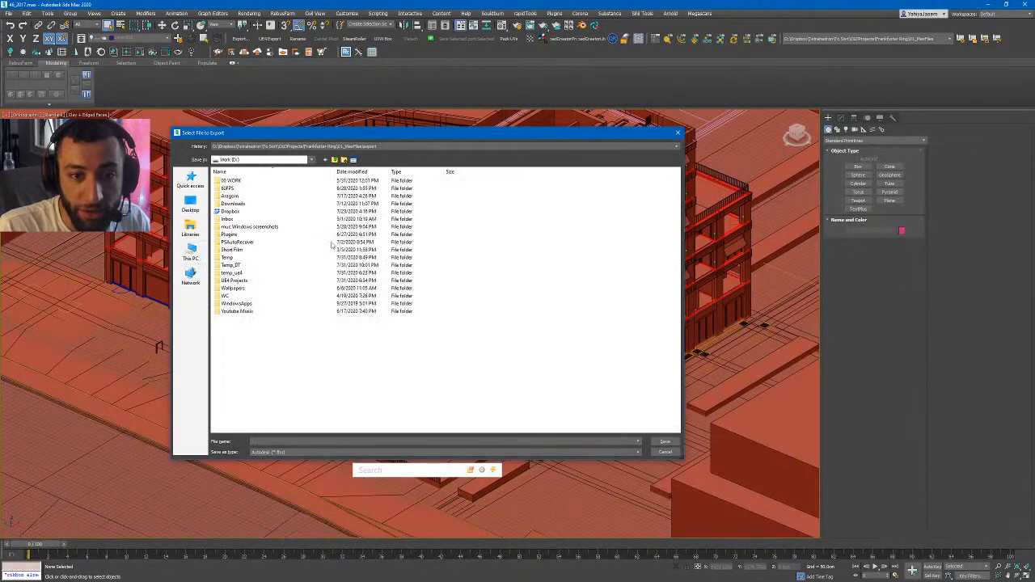
pyautogui.click(232, 265)
pyautogui.doubleClick(234, 268)
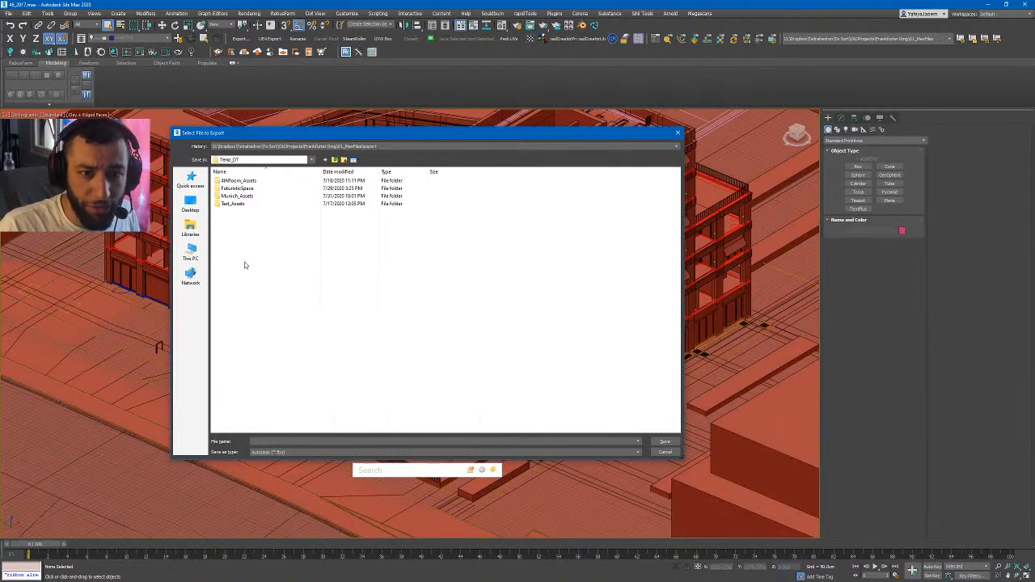
# - Create a new folder named FR_Ring inside Temp_DT and open it as the export destination
pyautogui.click(345, 160)
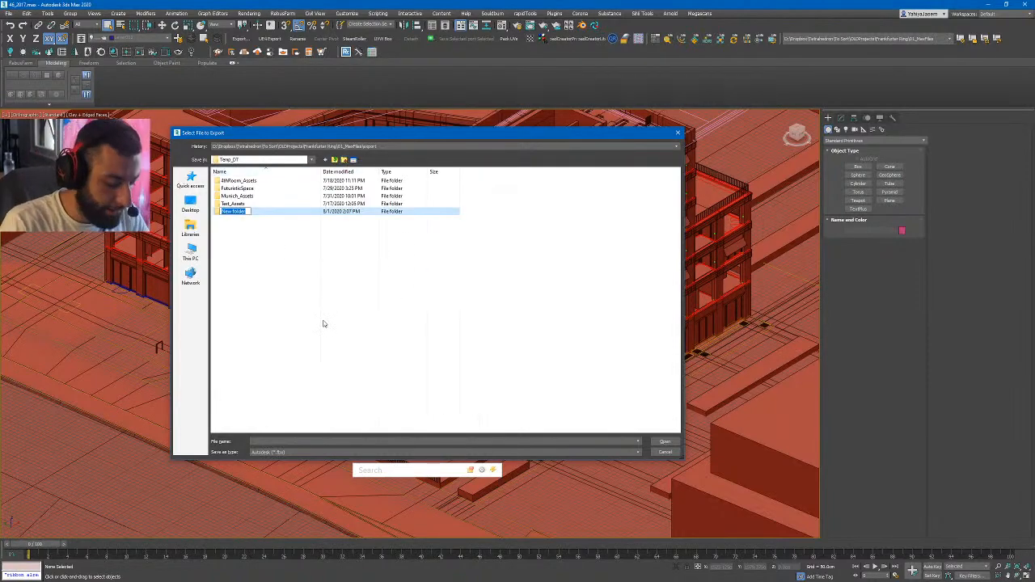
pyautogui.write('F')
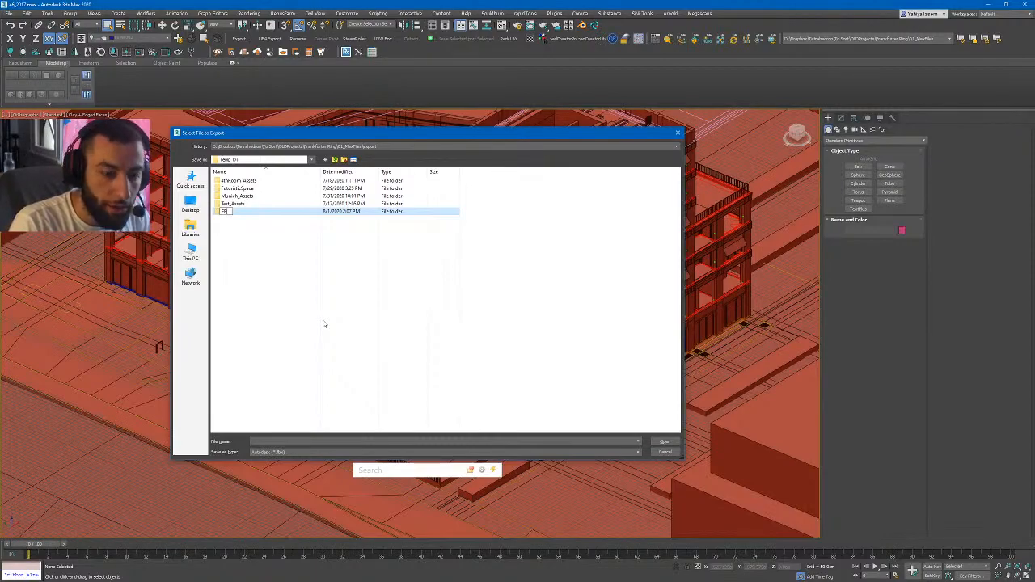
pyautogui.write('R_As')
pyautogui.press('BackSpace')
pyautogui.press('BackSpace')
pyautogui.press('BackSpace')
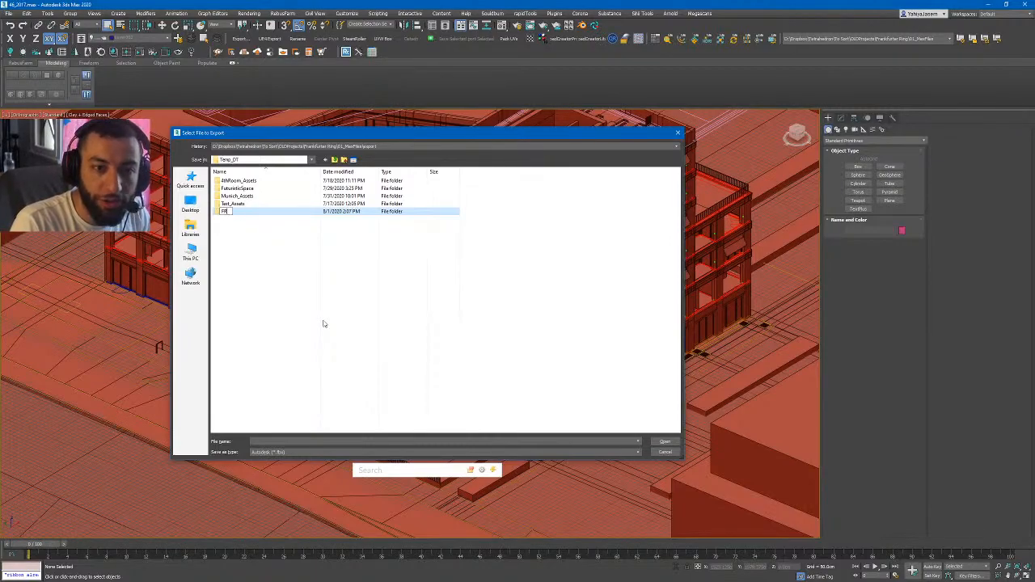
pyautogui.write('_Ring')
pyautogui.press('Return')
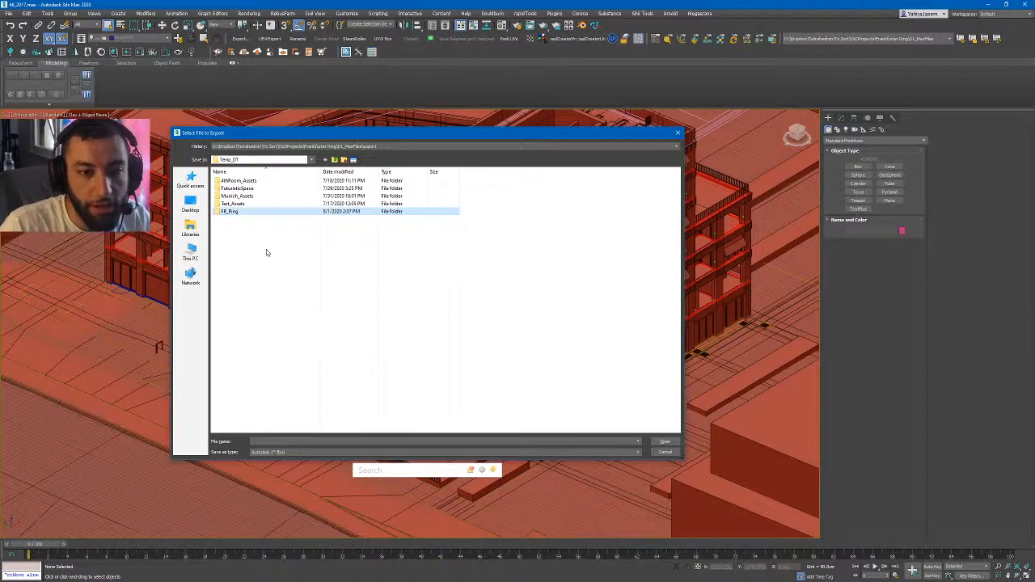
pyautogui.press('Return')
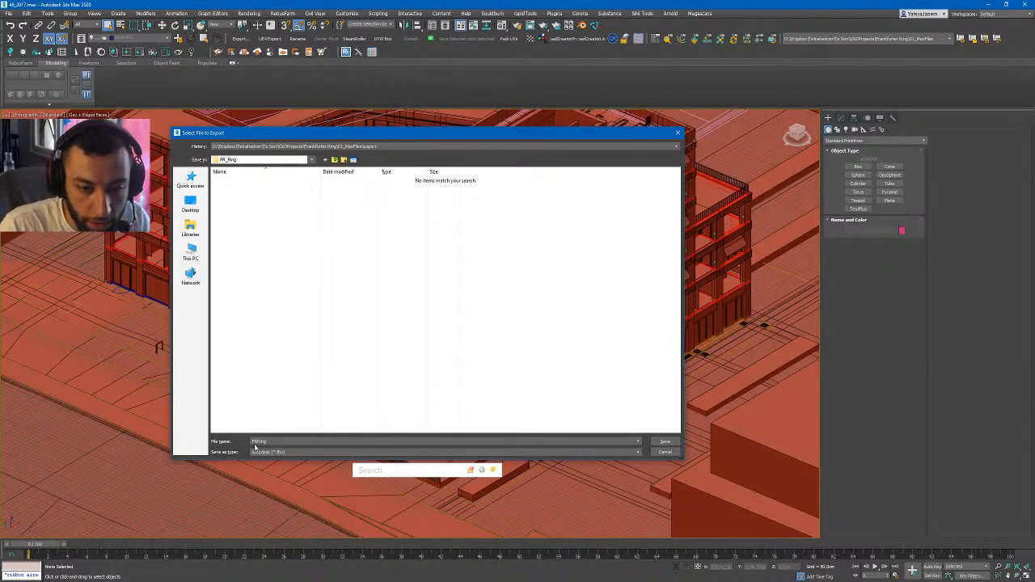
# - Name the export file FrankfurterRing, set its format to Unreal Datasmith (*.udatasmith), and cancel the export
pyautogui.write('R')
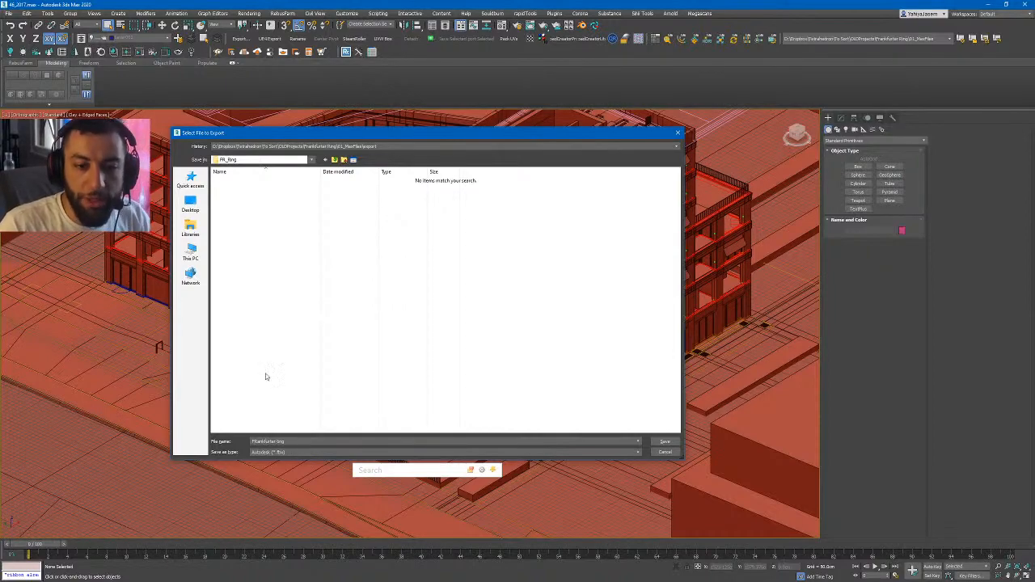
pyautogui.click(294, 451)
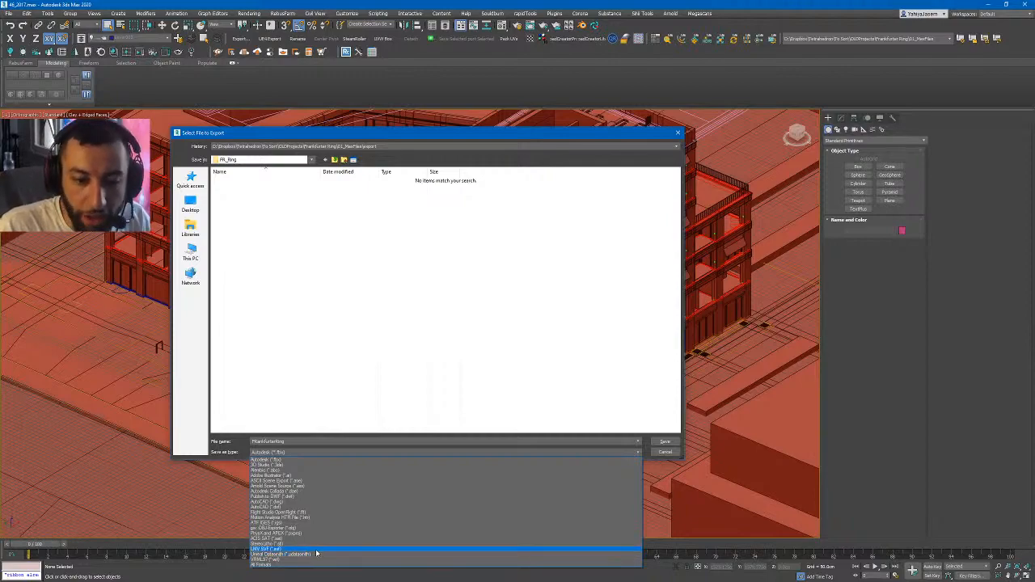
pyautogui.click(294, 458)
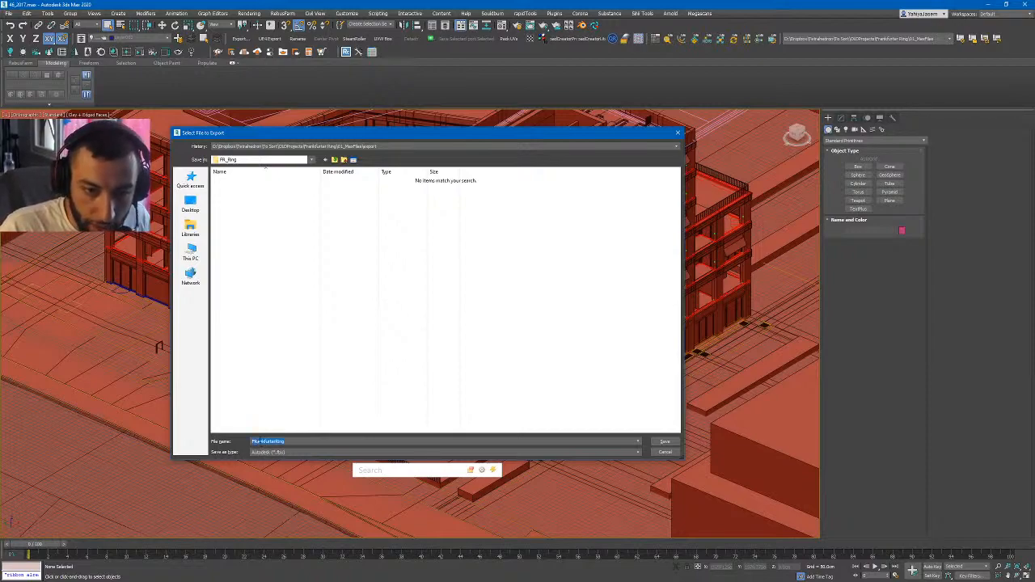
pyautogui.click(261, 441)
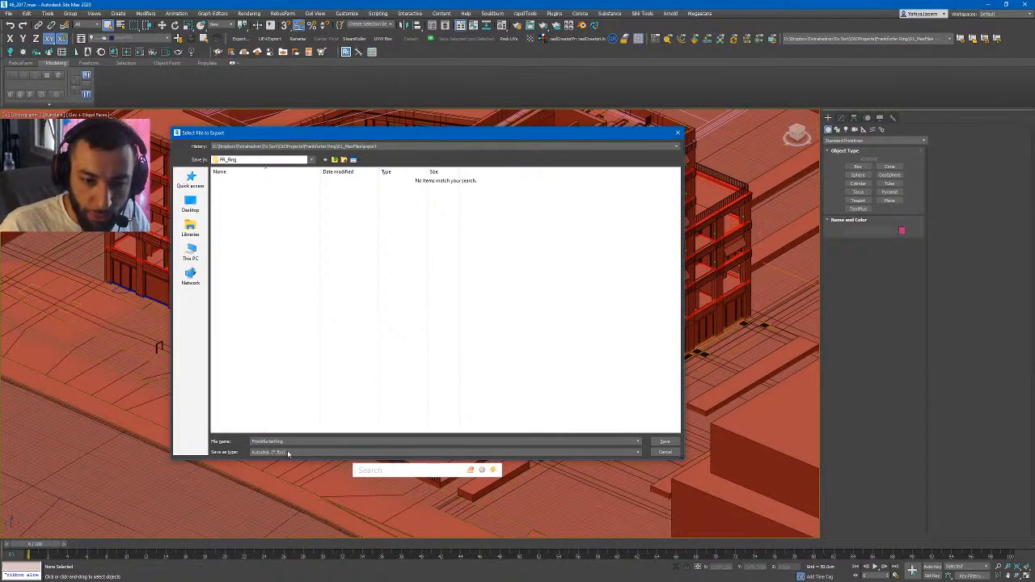
pyautogui.click(288, 454)
pyautogui.click(298, 455)
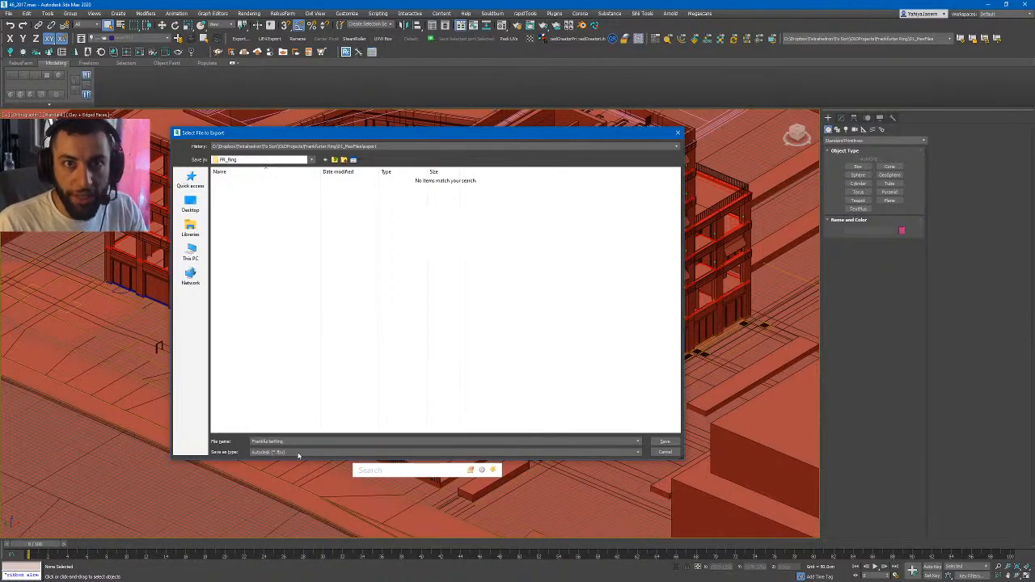
pyautogui.click(298, 454)
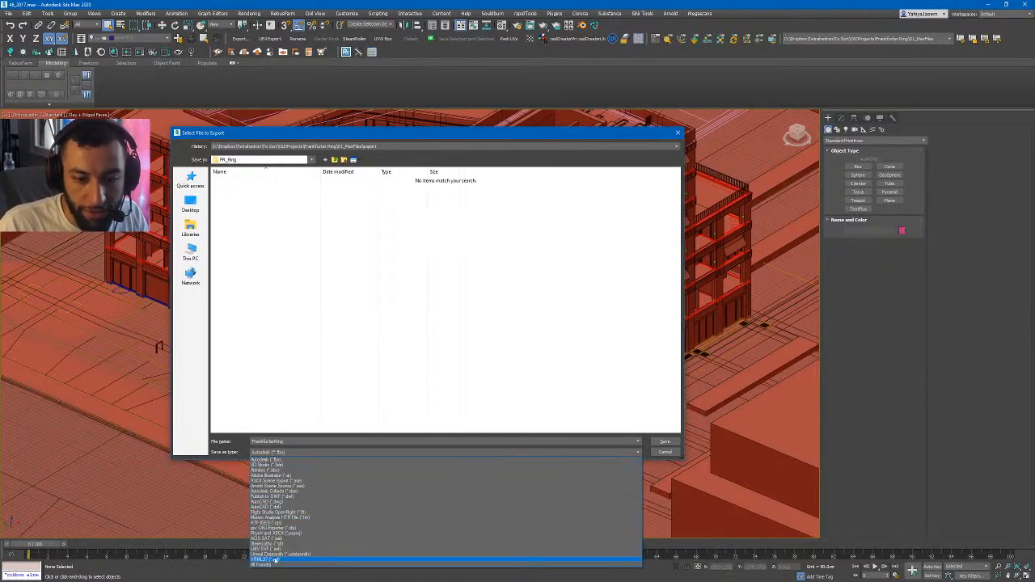
pyautogui.click(320, 555)
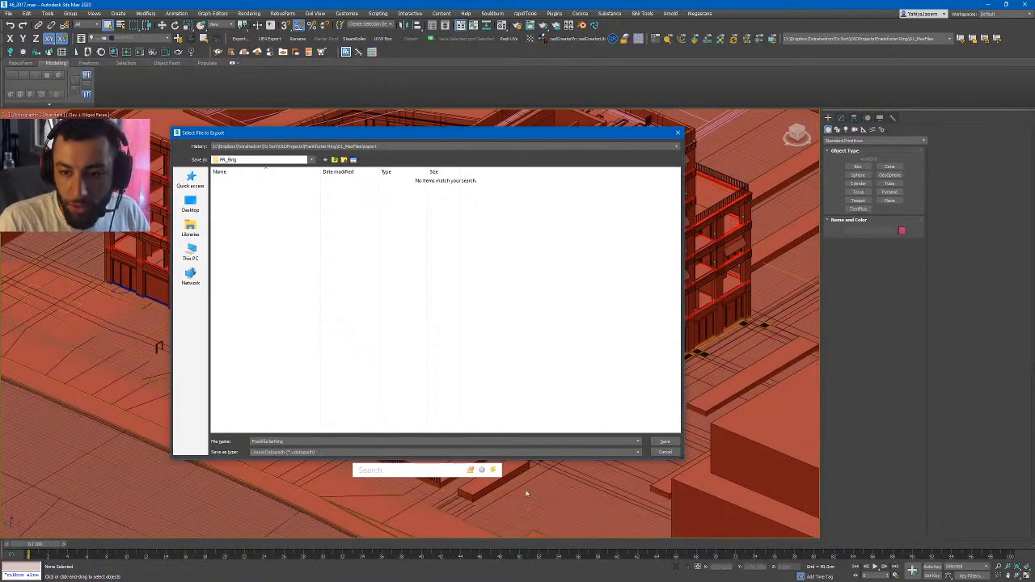
pyautogui.click(661, 452)
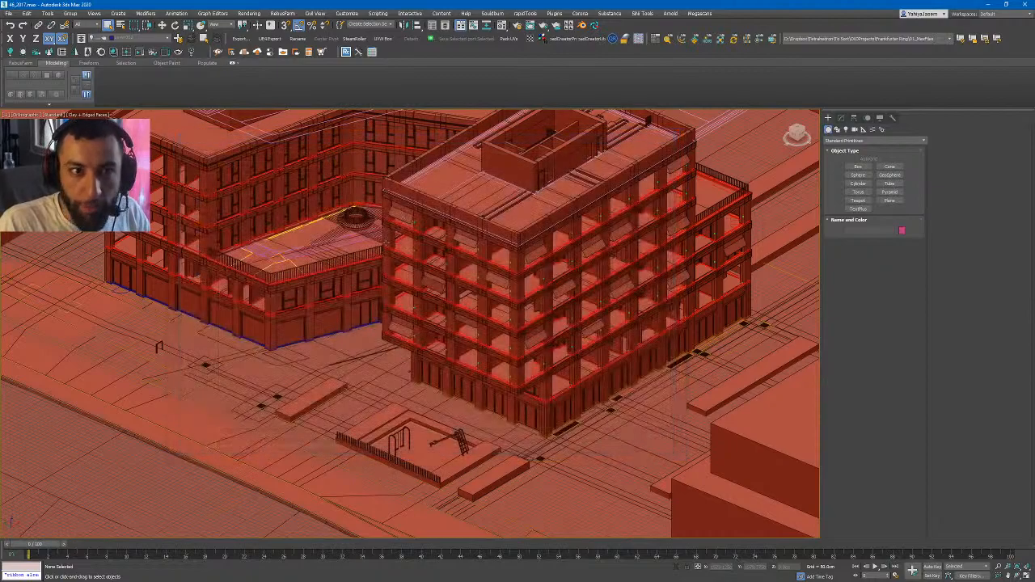
# - Show the Layer Explorer and expand Layer002 to review the map objects it holds
pyautogui.click(82, 39)
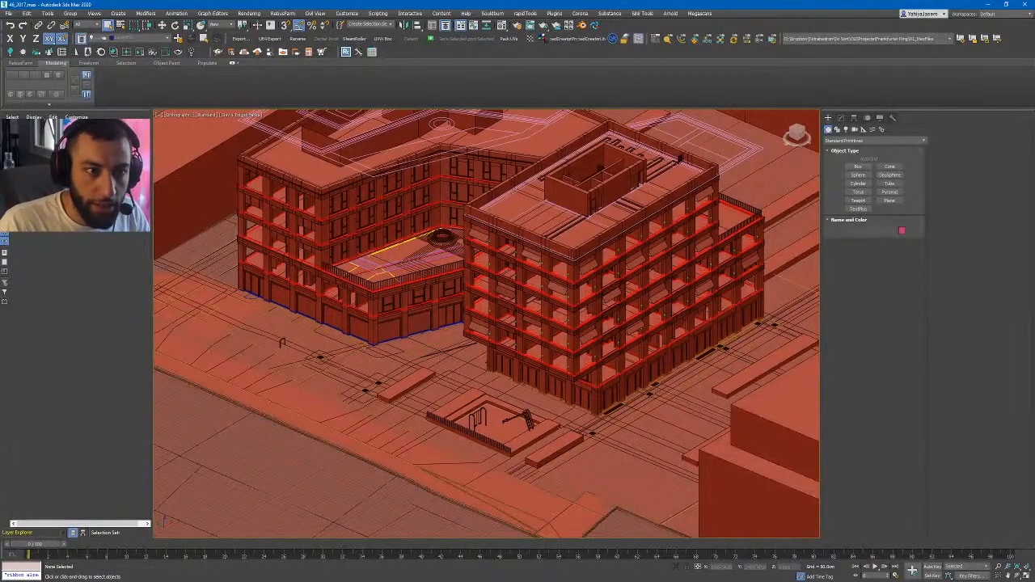
pyautogui.moveTo(449, 249); pyautogui.dragTo(465, 307, button='middle')
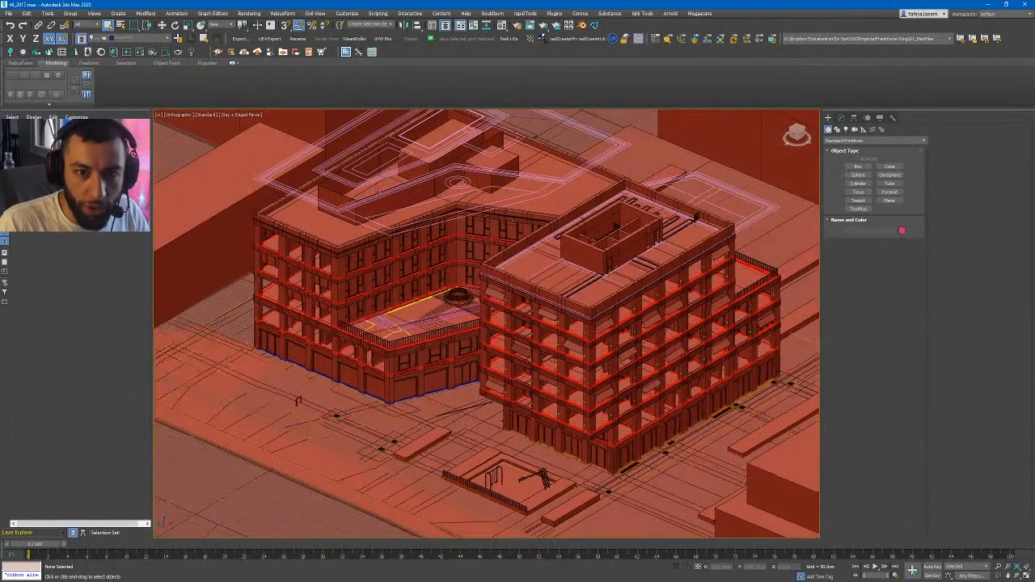
pyautogui.click(14, 131)
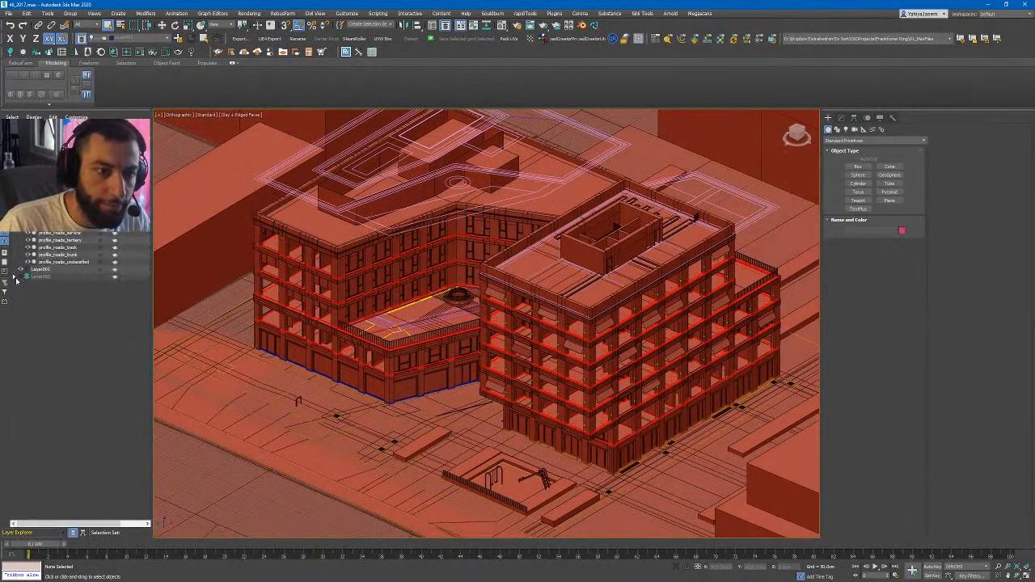
pyautogui.click(14, 278)
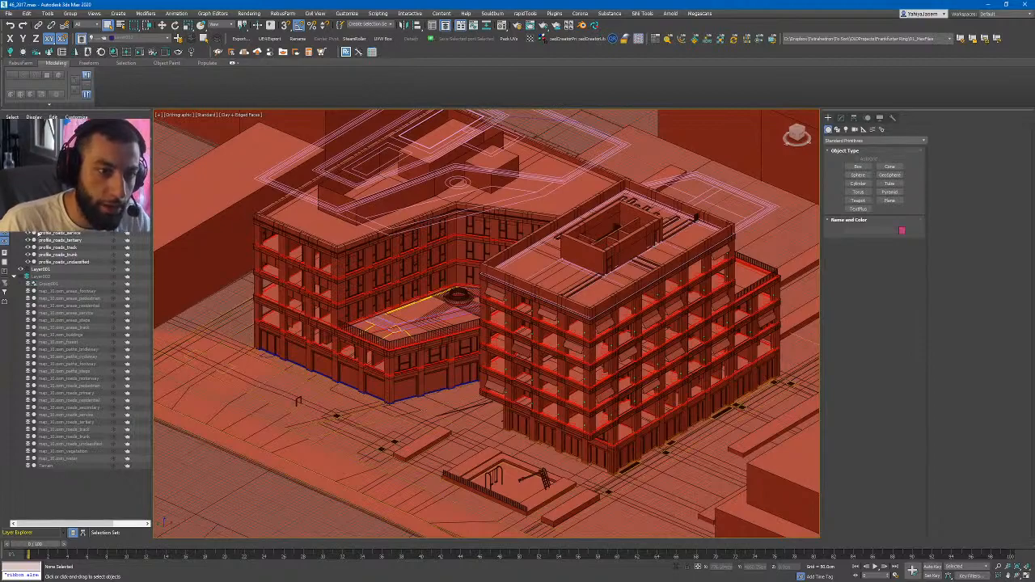
# - Open the 01_New Version scene without saving the current one, continuing past the missing external file
pyautogui.click(9, 14)
pyautogui.click(28, 46)
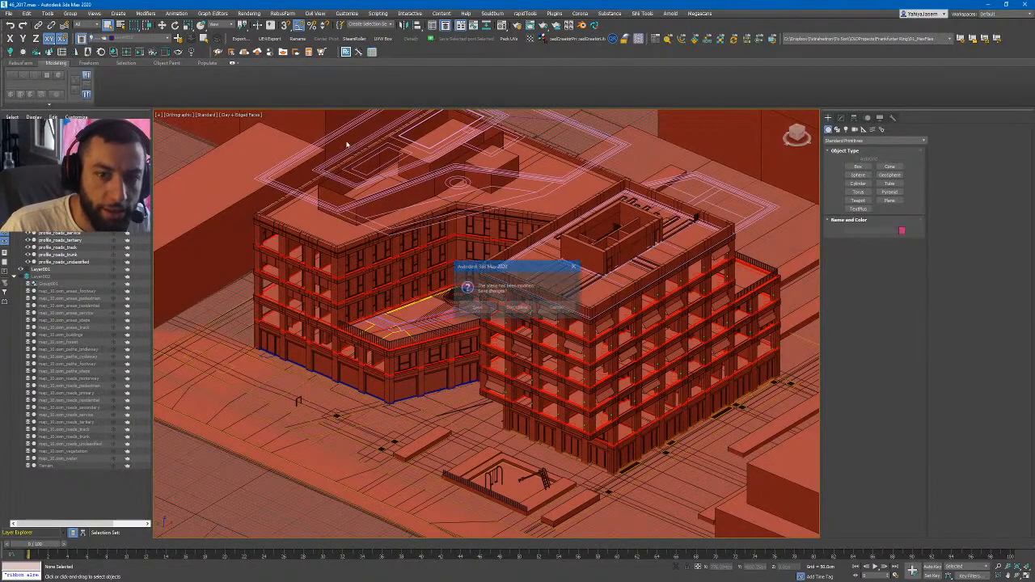
pyautogui.click(515, 308)
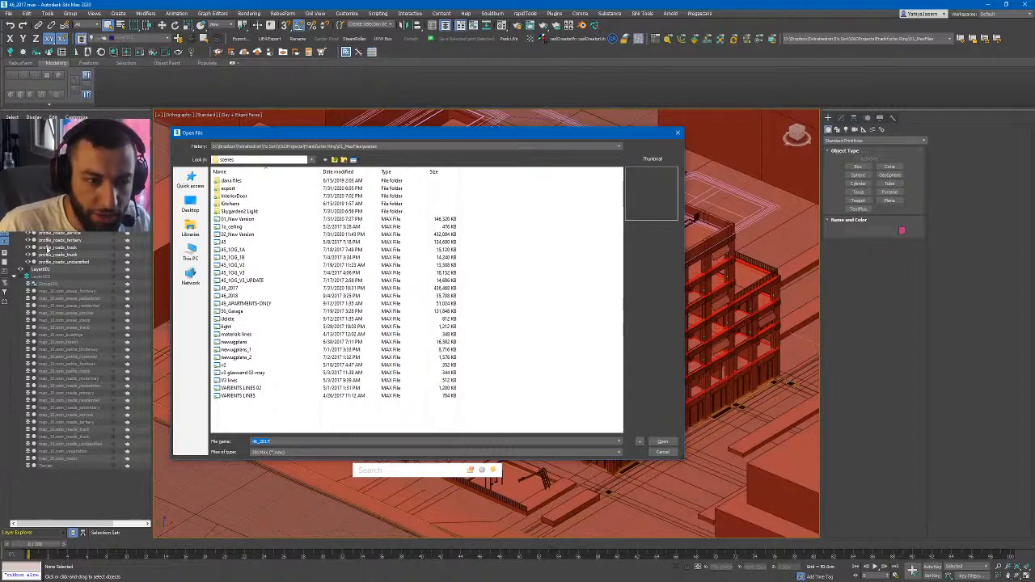
pyautogui.click(243, 219)
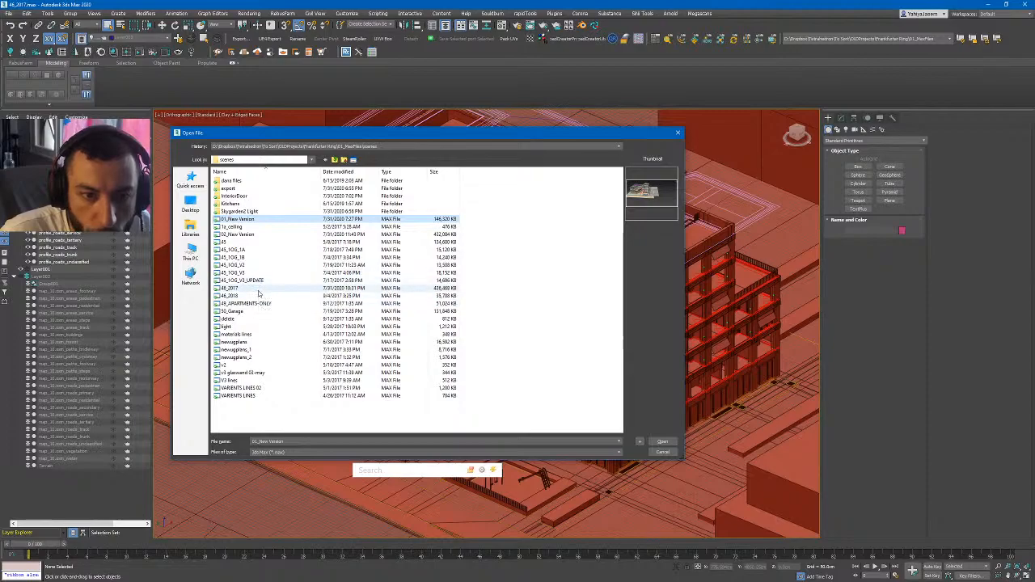
pyautogui.doubleClick(250, 220)
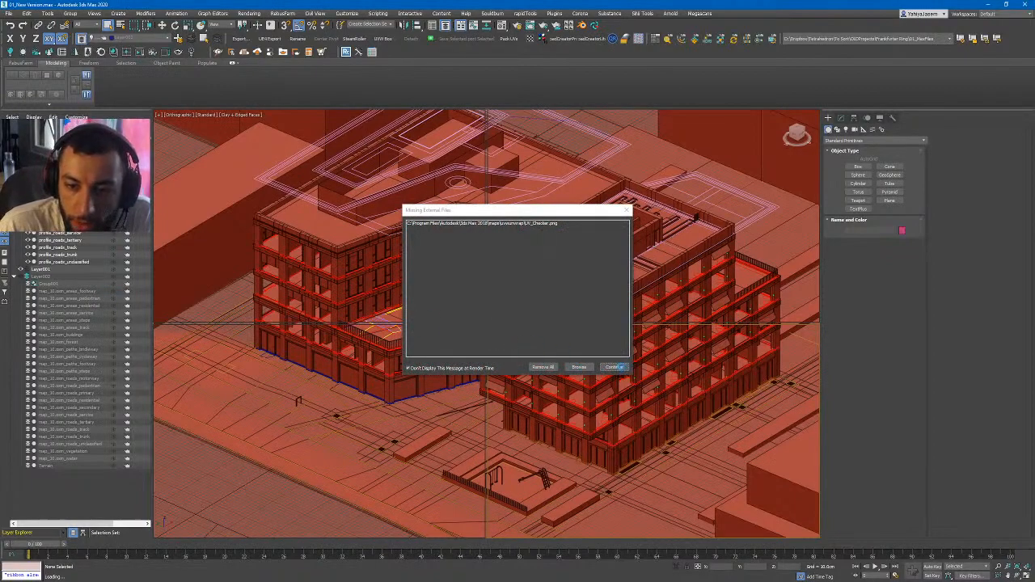
pyautogui.click(614, 368)
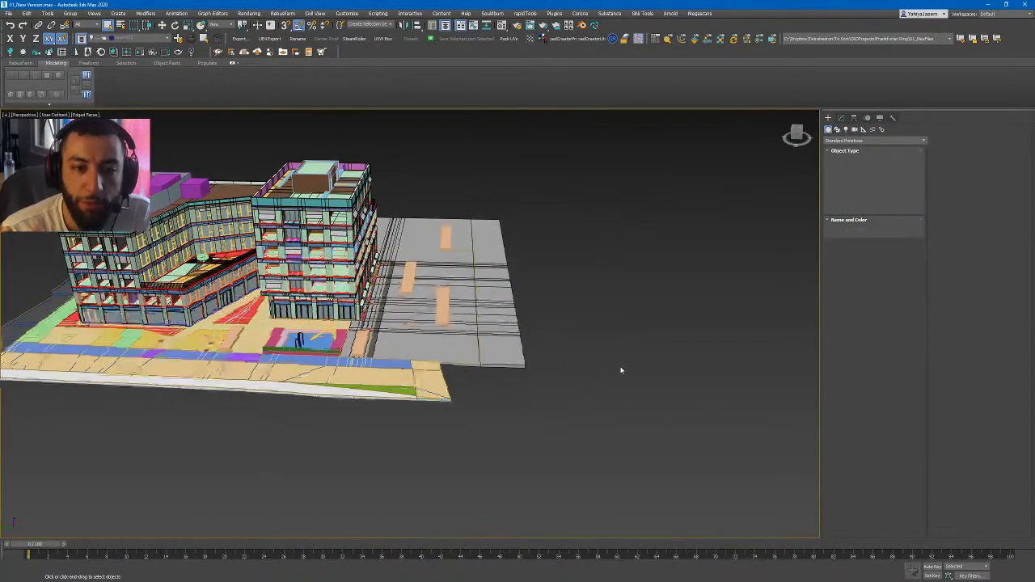
# - Expand the Layer Explorer hierarchy through 2OG-Mass2 and its door frames layer to the contents of SM_M2_DoorFrames-2OG_03
pyautogui.moveTo(356, 160); pyautogui.dragTo(453, 194, button='middle')
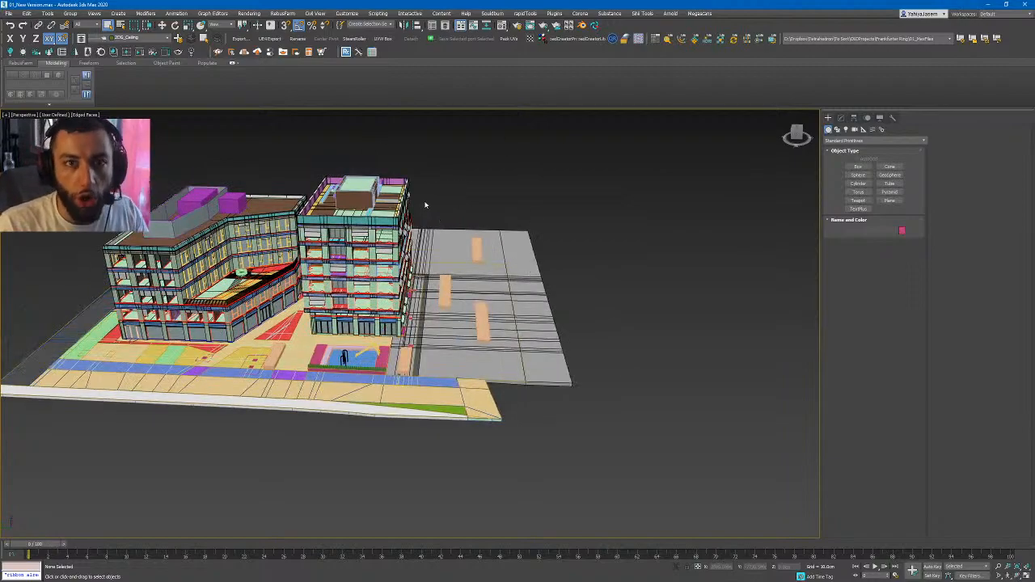
pyautogui.click(82, 39)
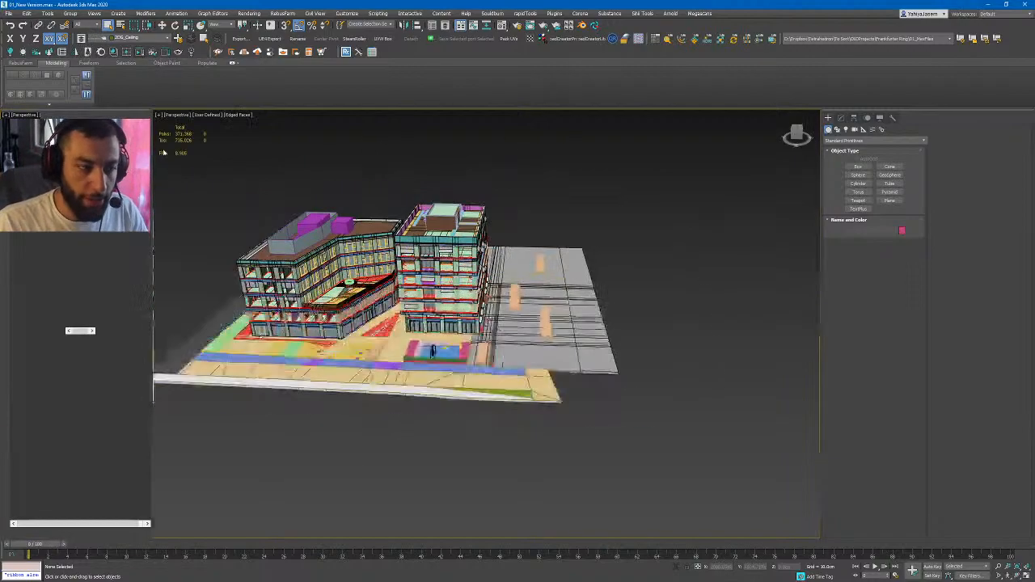
pyautogui.keyDown('alt'); pyautogui.moveTo(269, 202); pyautogui.dragTo(238, 215, button='middle'); pyautogui.keyUp('alt')
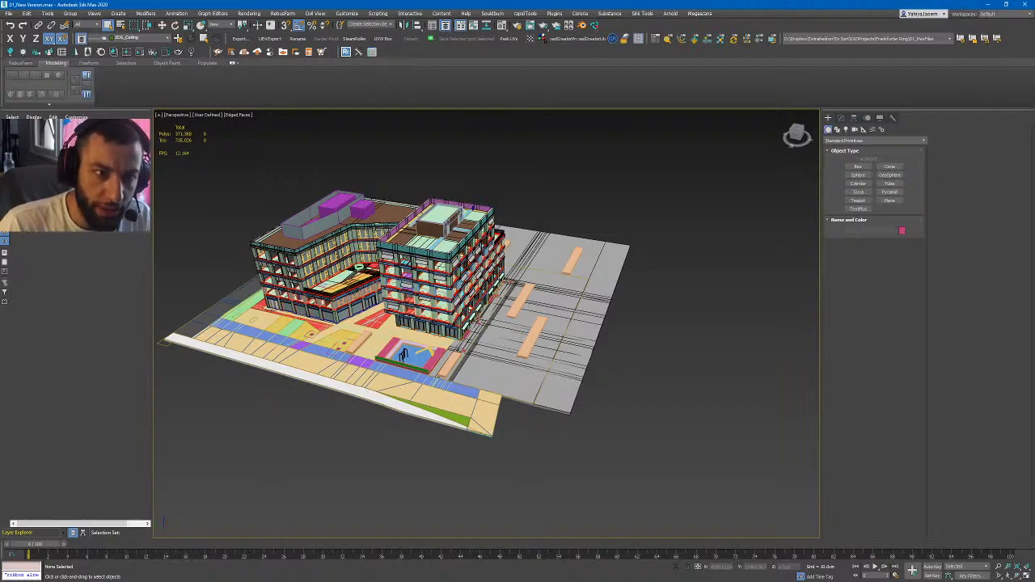
pyautogui.click(22, 225)
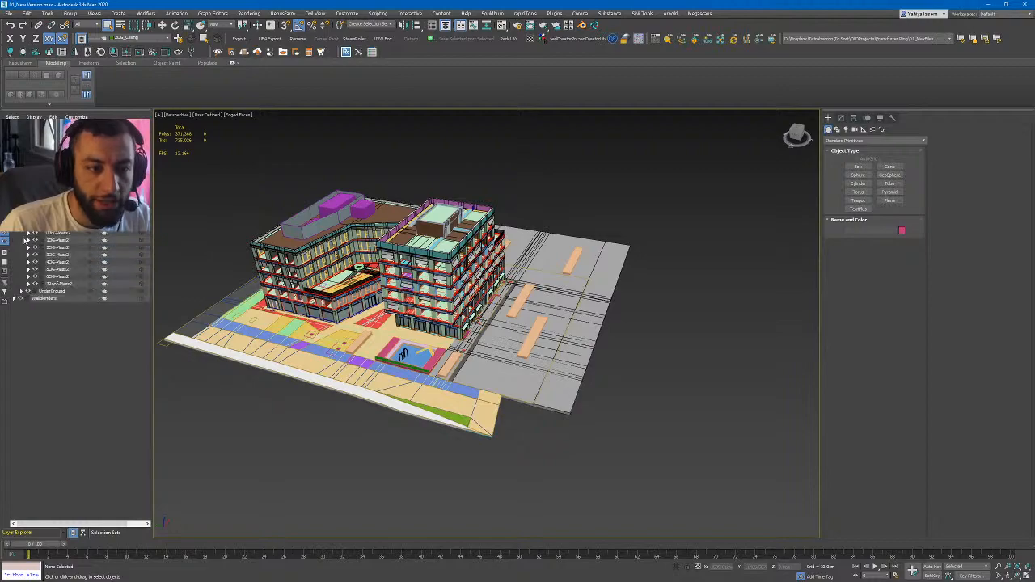
pyautogui.click(29, 247)
pyautogui.click(36, 269)
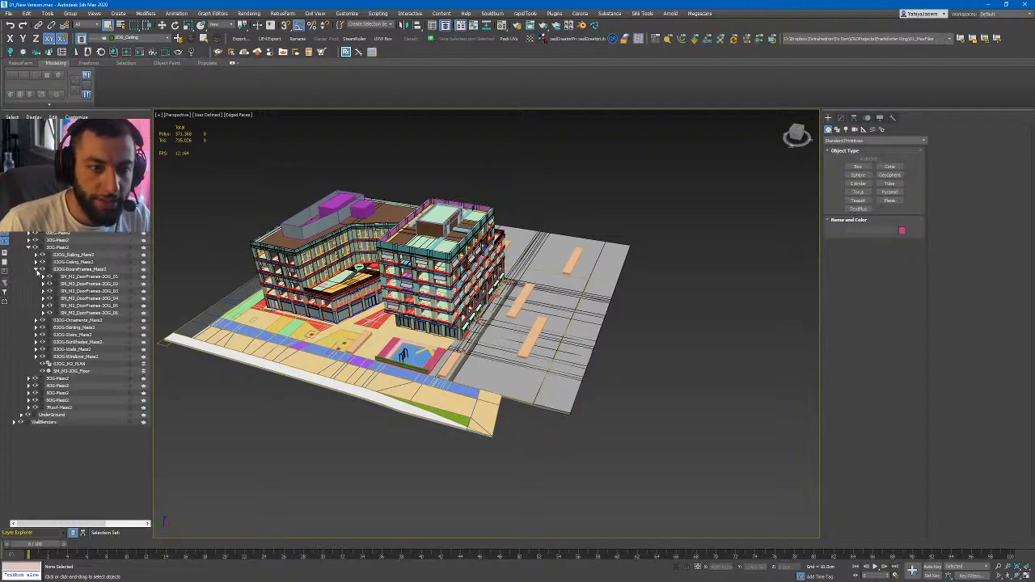
pyautogui.click(44, 291)
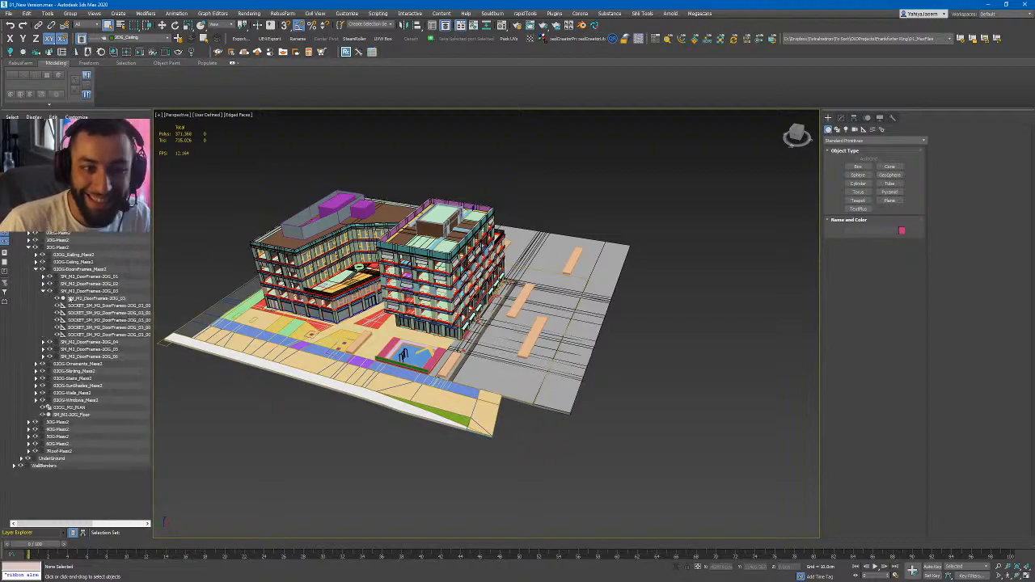
# - Select the third socket helper of SM_M2_DoorFrames-2OG_03 and examine its position in the doorway before viewing the whole building again
pyautogui.click(73, 321)
pyautogui.press('f')
pyautogui.press('z')
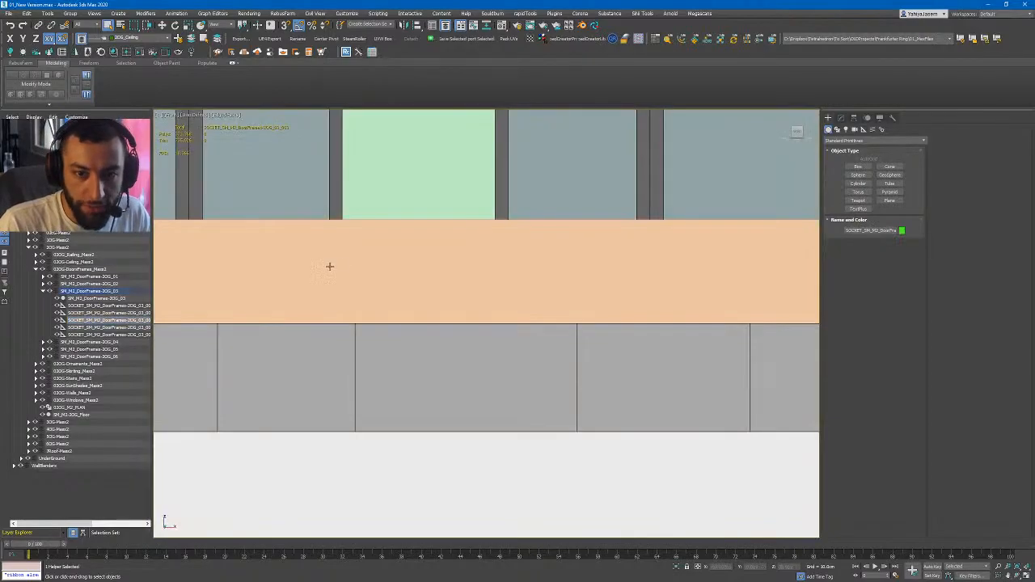
pyautogui.keyDown('alt'); pyautogui.moveTo(329, 266); pyautogui.dragTo(434, 254, button='middle'); pyautogui.keyUp('alt')
pyautogui.press('p')
pyautogui.scroll(3, 469, 285)
pyautogui.press('z')
pyautogui.scroll(-3, 499, 263)
pyautogui.moveTo(478, 282); pyautogui.dragTo(517, 441, button='middle')
pyautogui.keyDown('alt'); pyautogui.moveTo(514, 242); pyautogui.dragTo(550, 238, button='middle'); pyautogui.keyUp('alt')
pyautogui.scroll(-3, 488, 469)
pyautogui.keyDown('alt'); pyautogui.moveTo(488, 469); pyautogui.dragTo(493, 160, button='middle'); pyautogui.keyUp('alt')
pyautogui.scroll(7, 503, 365)
pyautogui.scroll(-2, 529, 307)
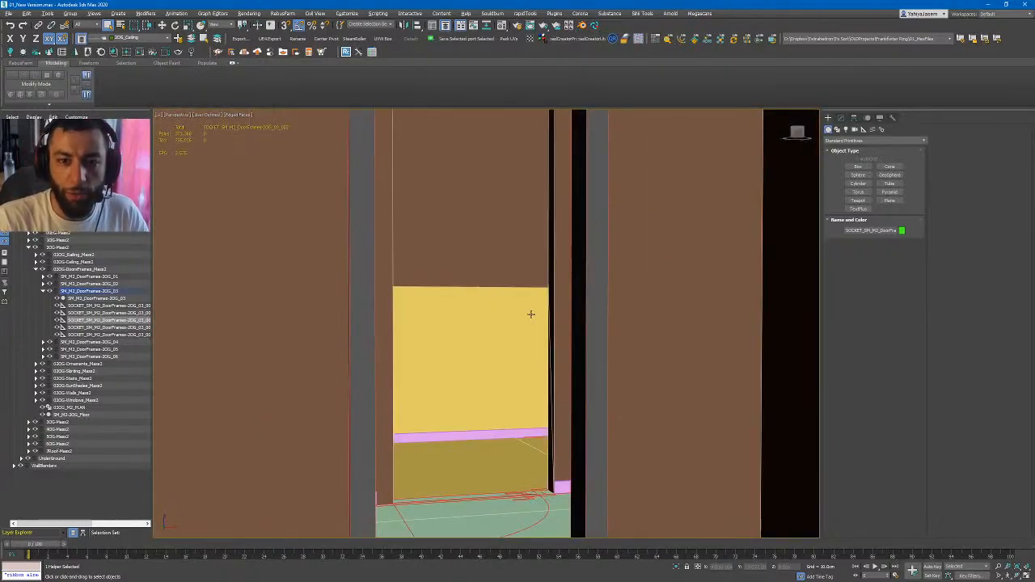
pyautogui.moveTo(528, 314); pyautogui.dragTo(518, 174, button='middle')
pyautogui.keyDown('alt'); pyautogui.moveTo(517, 174); pyautogui.dragTo(524, 320, button='middle'); pyautogui.keyUp('alt')
pyautogui.scroll(-15, 524, 319)
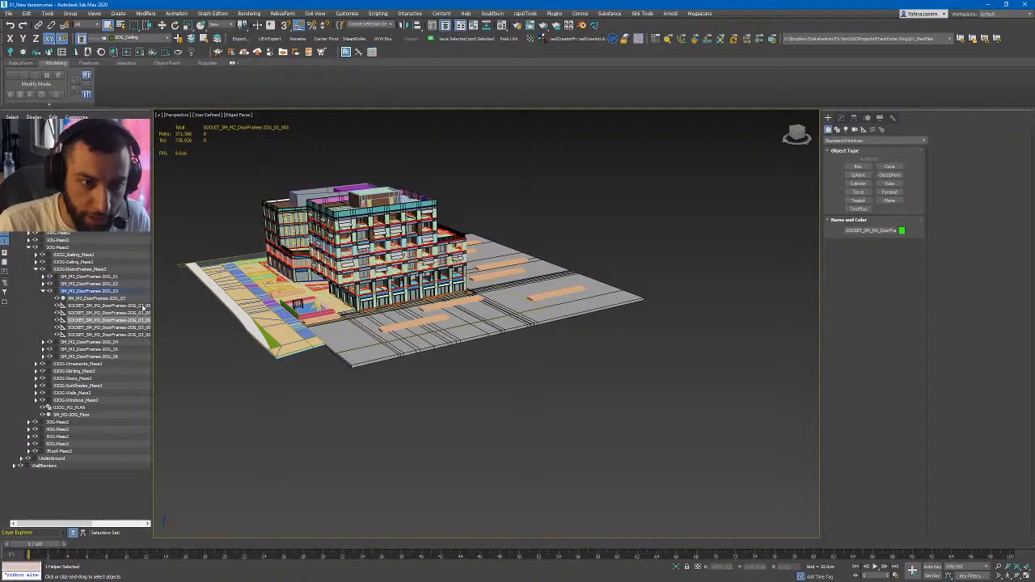
# - Widen the Layer Explorer to read the full socket names, clear the selection, and narrow the explorer to view the buildings from above
pyautogui.moveTo(151, 301); pyautogui.dragTo(173, 301)
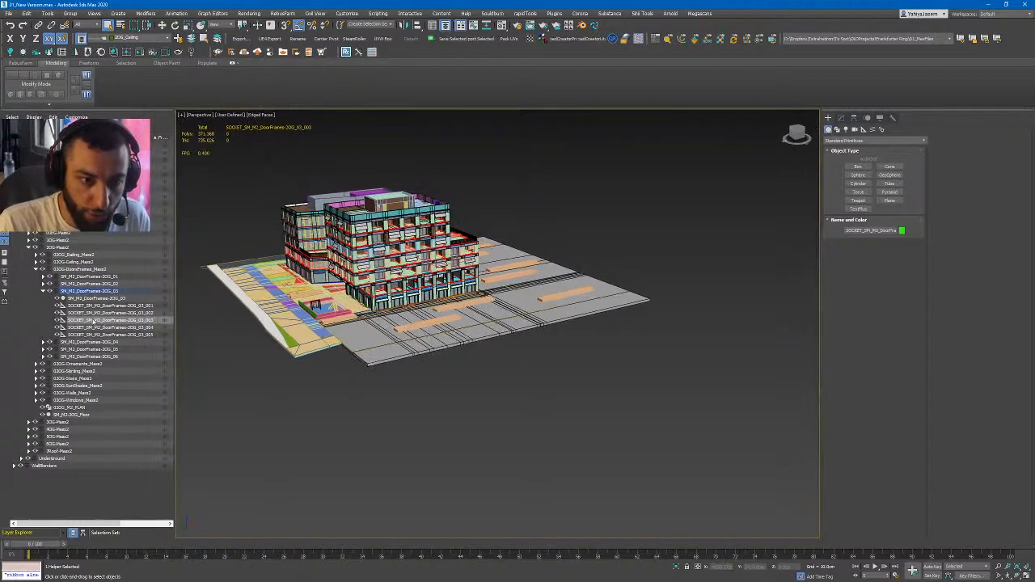
pyautogui.click(52, 324)
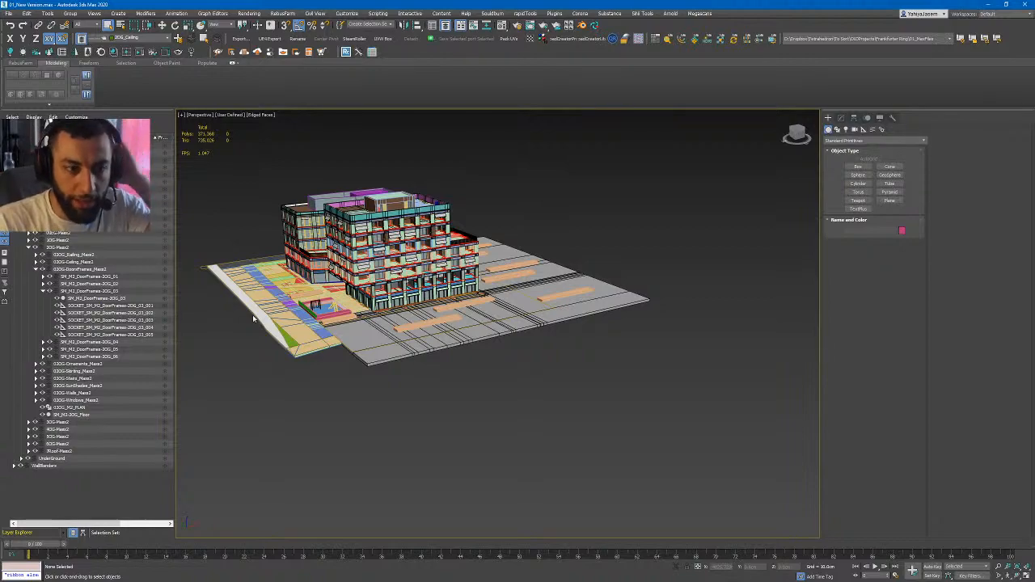
pyautogui.moveTo(173, 304); pyautogui.dragTo(101, 294)
pyautogui.moveTo(372, 309); pyautogui.dragTo(452, 369, button='middle')
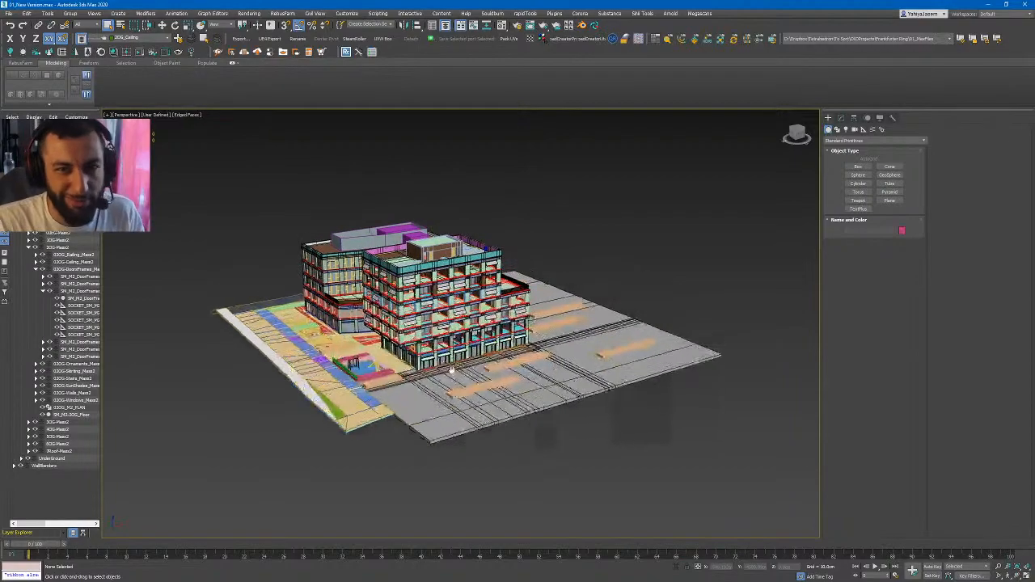
pyautogui.keyDown('alt'); pyautogui.moveTo(296, 118); pyautogui.dragTo(351, 188, button='middle'); pyautogui.keyUp('alt')
pyautogui.hotkey('ctrl', 'e')
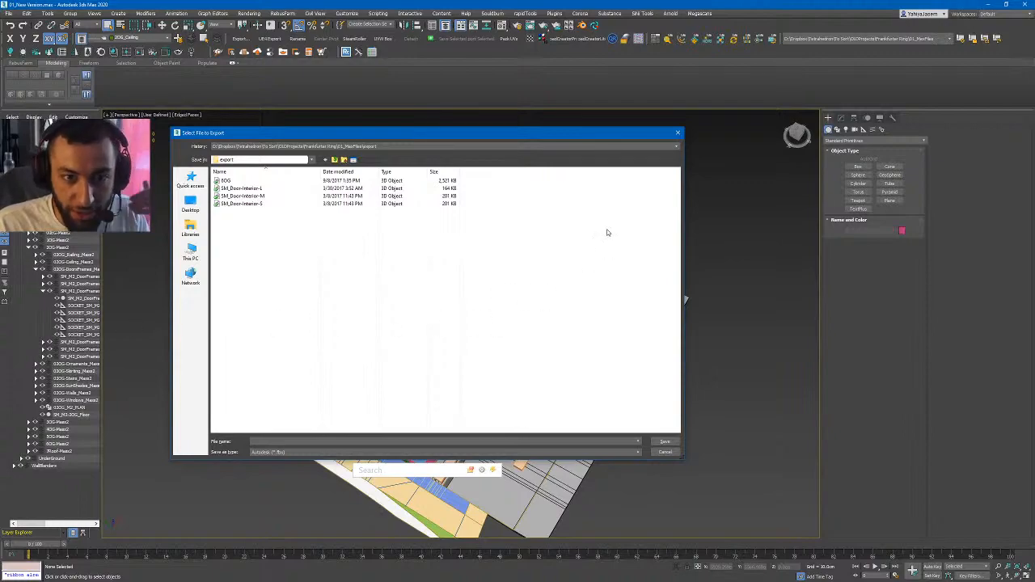
pyautogui.press('Escape')
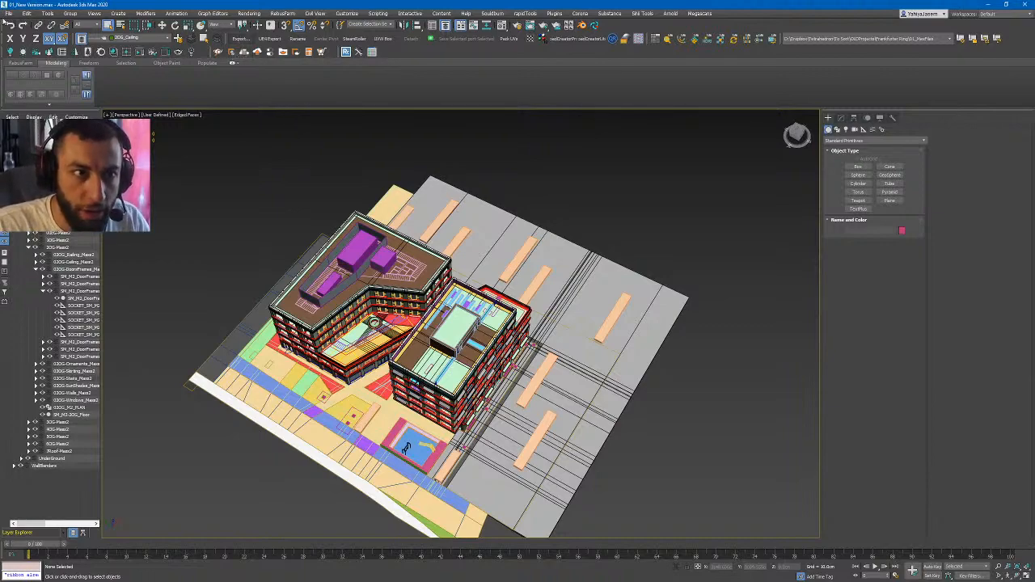
pyautogui.click(5, 17)
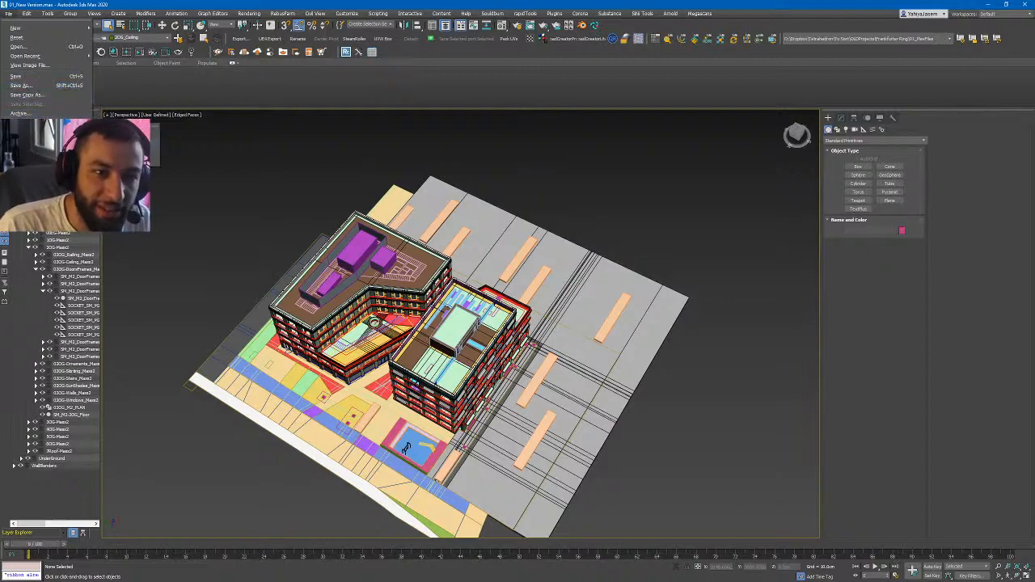
# - Start exporting the scene to the FR_Ring folder inside Temp_DT, naming the file FrankfurterRing
pyautogui.click(240, 39)
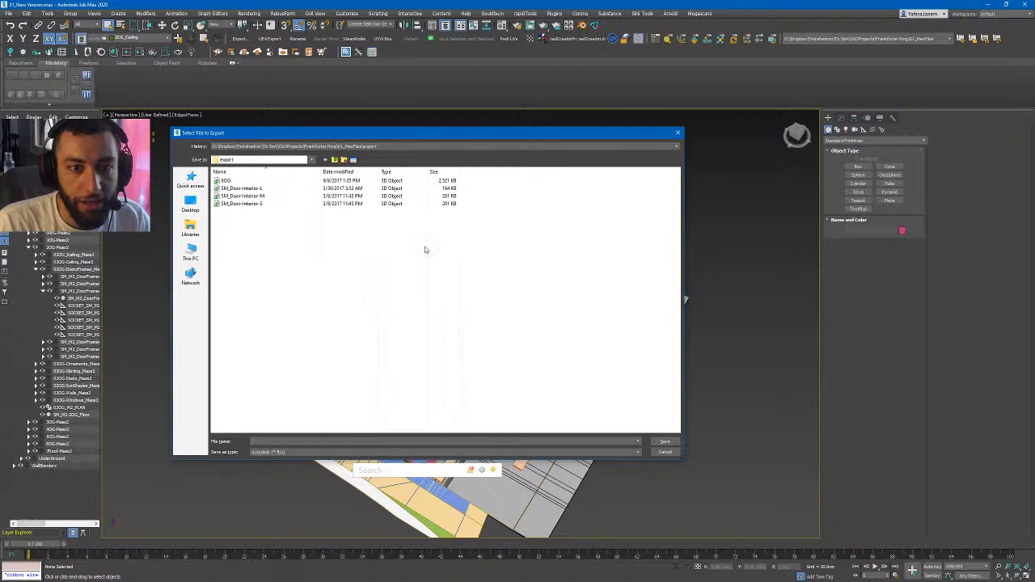
pyautogui.click(190, 250)
pyautogui.doubleClick(349, 247)
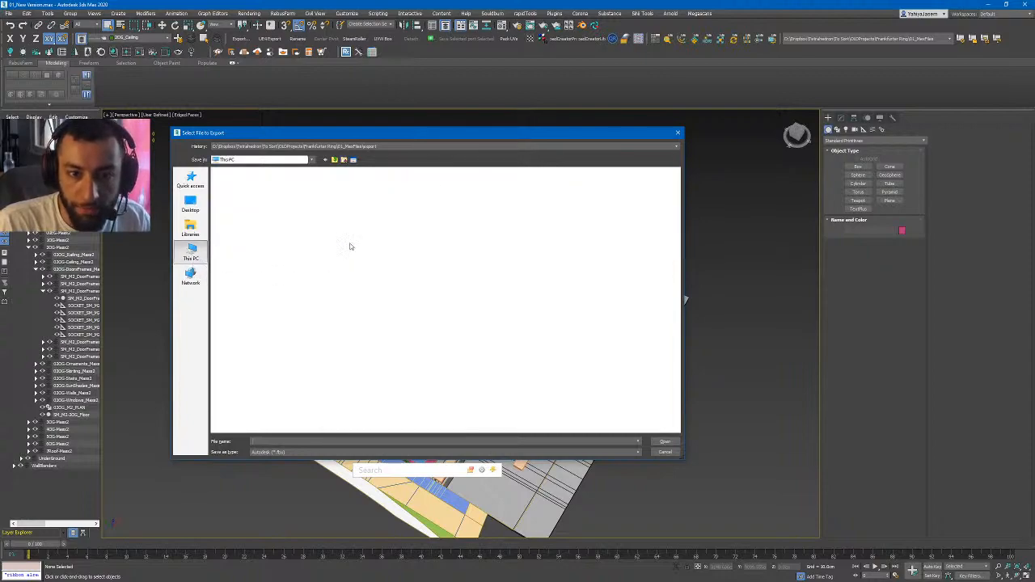
pyautogui.doubleClick(232, 265)
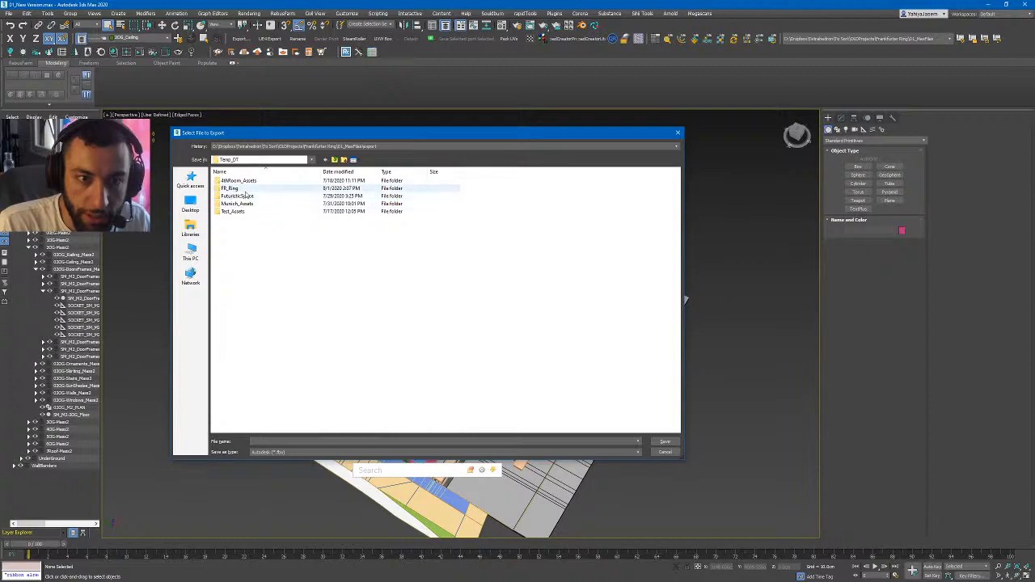
pyautogui.doubleClick(245, 190)
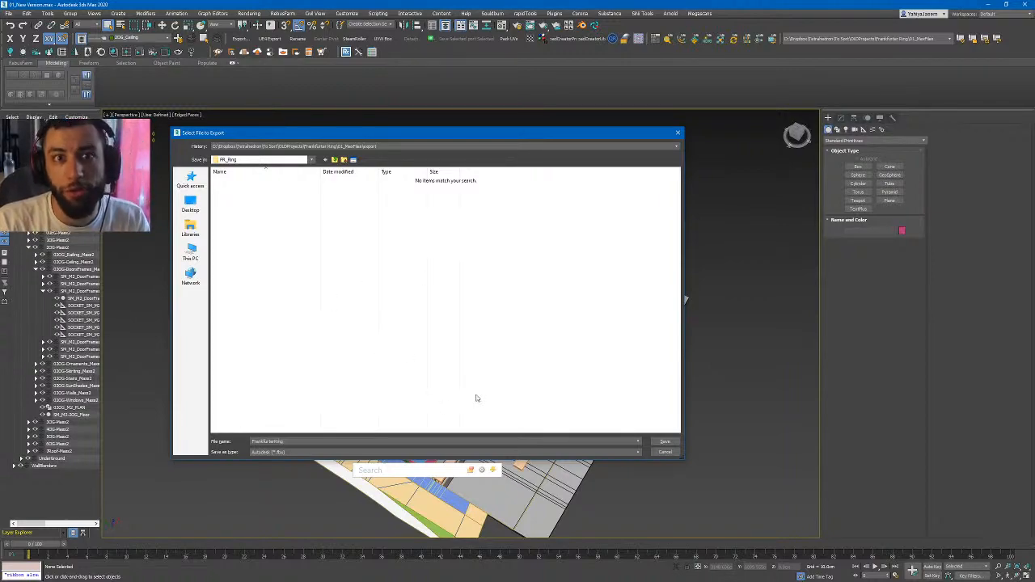
# - Choose Unreal Datasmith as the export file type and save the file
pyautogui.click(291, 452)
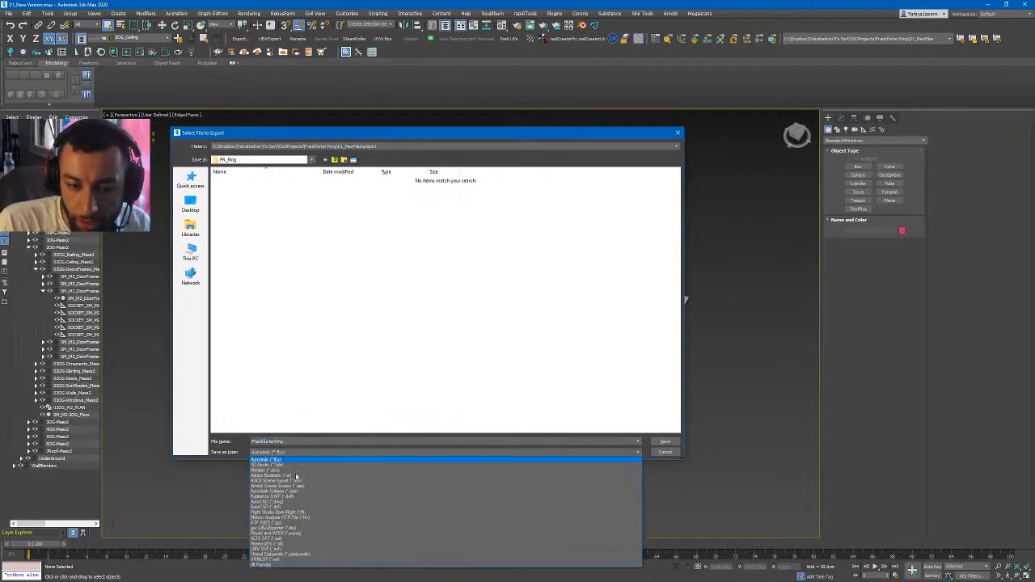
pyautogui.click(275, 560)
pyautogui.click(665, 442)
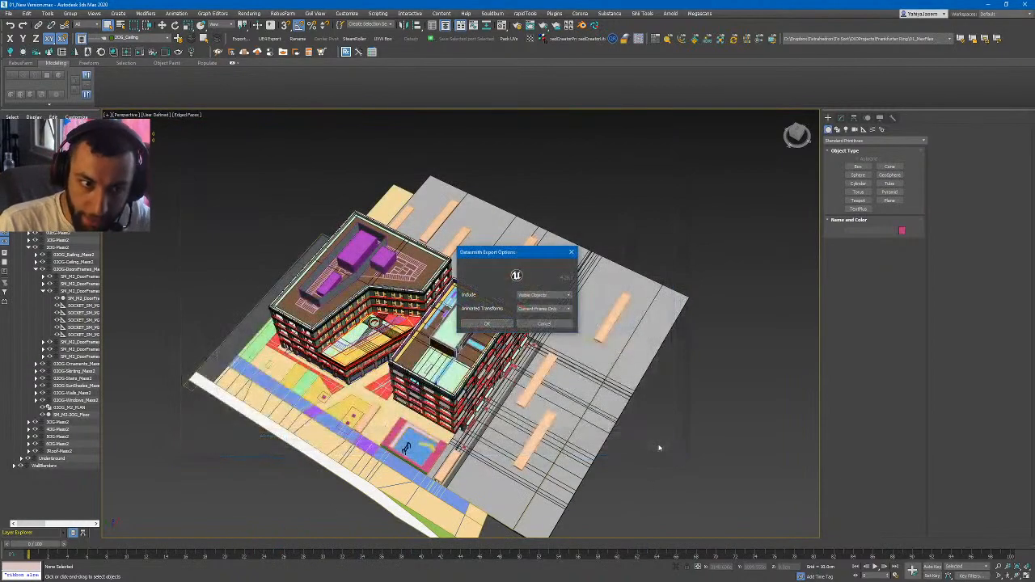
# - Run the Datasmith export with Visible Objects included and animated transforms set to Current Frame Only
pyautogui.click(542, 296)
pyautogui.click(532, 303)
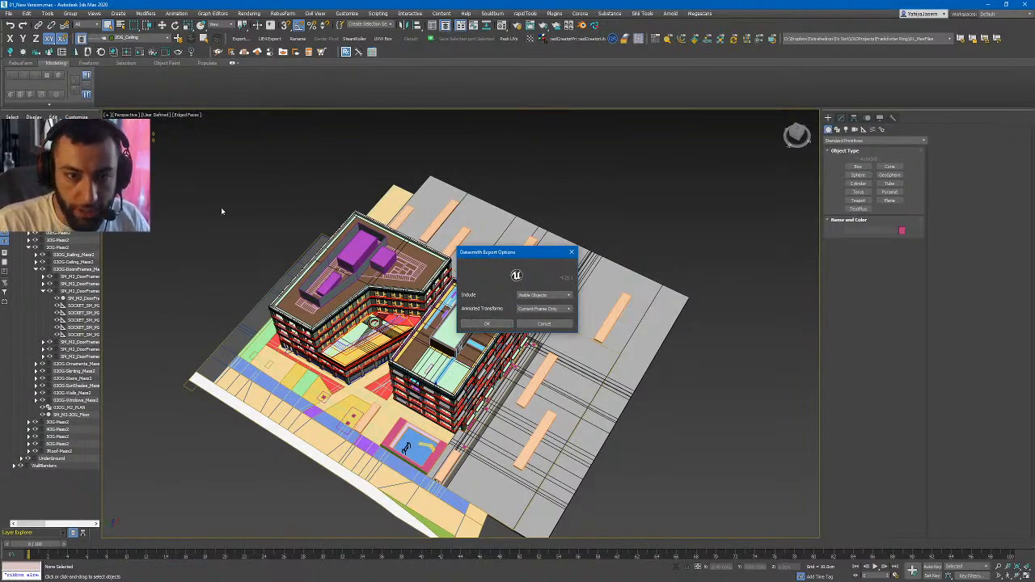
pyautogui.click(534, 308)
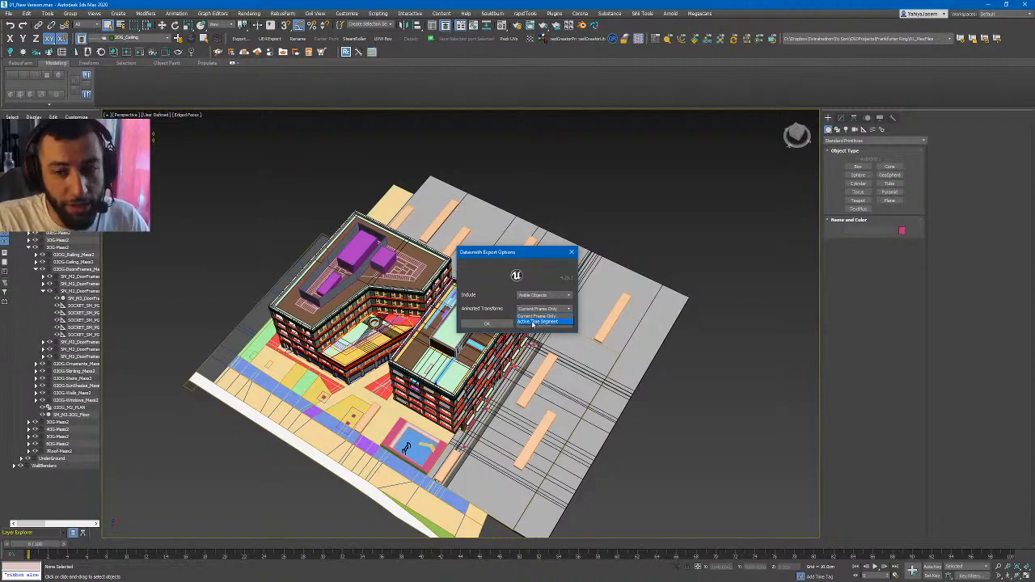
pyautogui.click(525, 309)
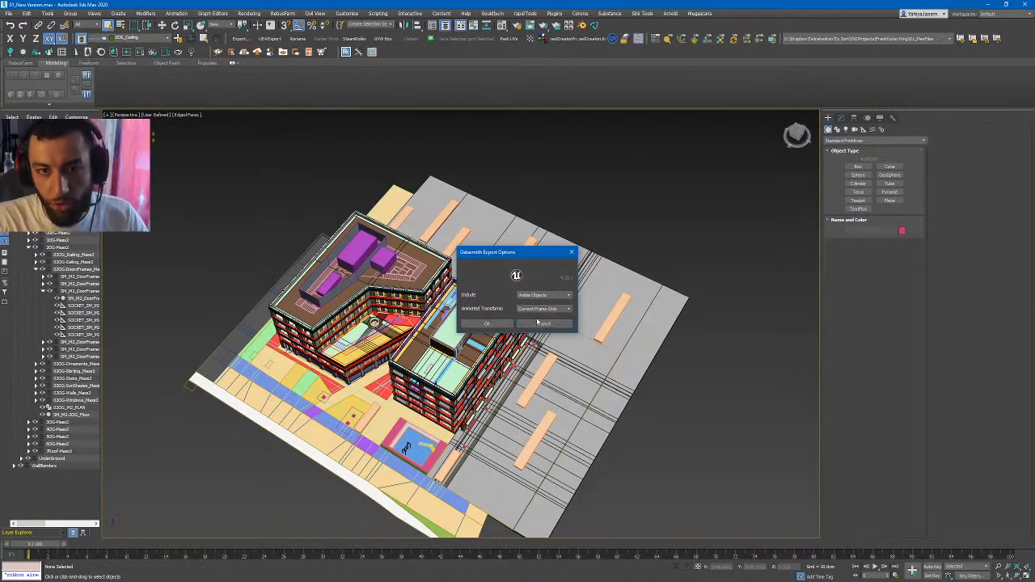
pyautogui.click(487, 324)
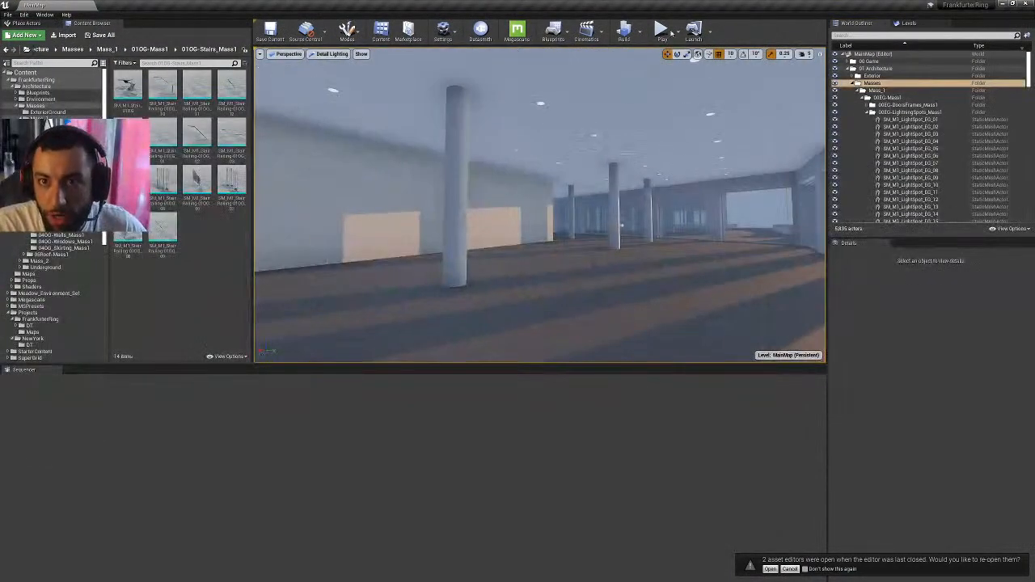
# - Switch to the FrankfurterRing project in Unreal Editor, view the lighting quality levels, and show the Lightmass settings in World Settings
pyautogui.click(638, 34)
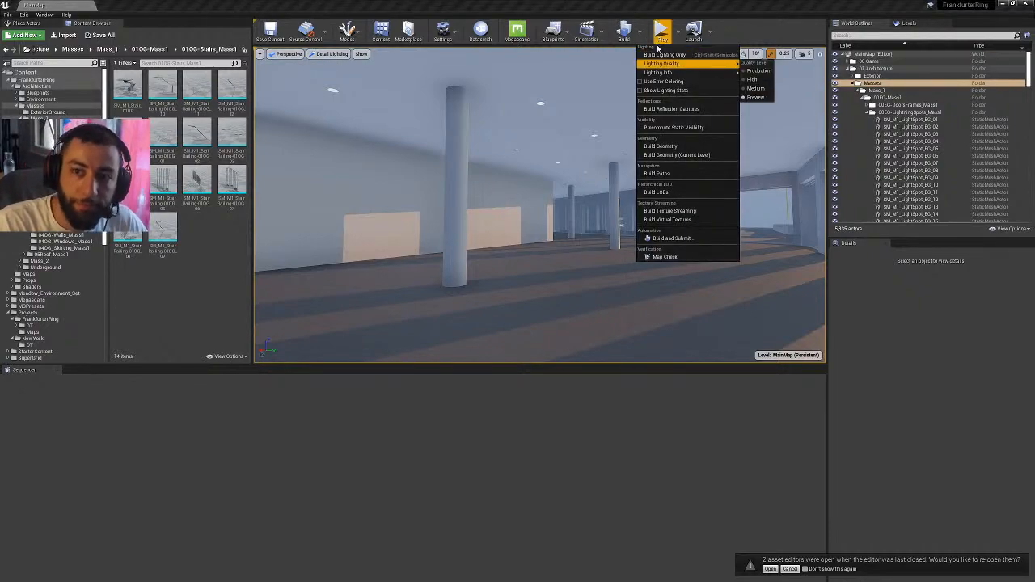
pyautogui.moveTo(550, 202); pyautogui.dragTo(602, 202, button='right')
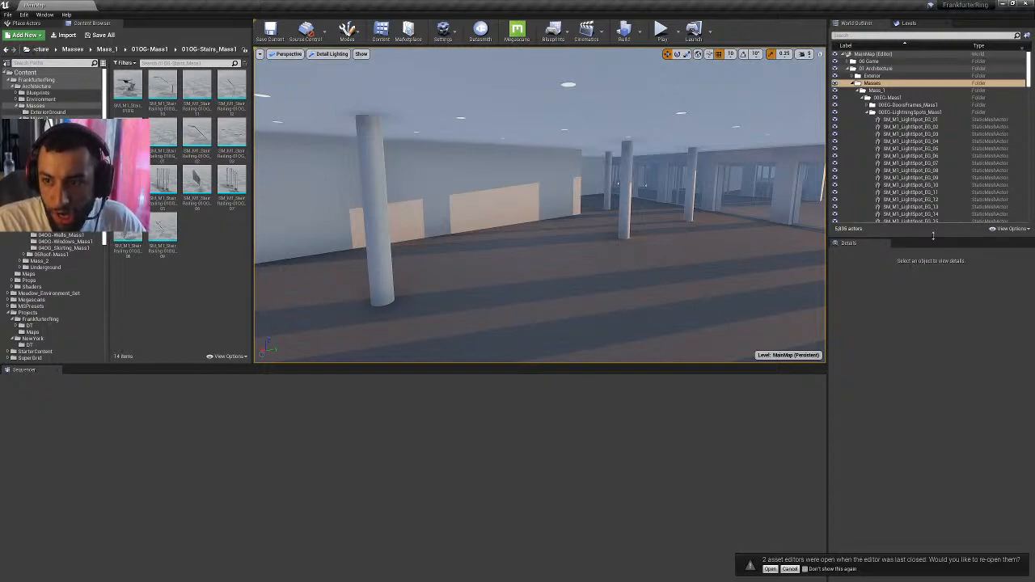
pyautogui.click(445, 36)
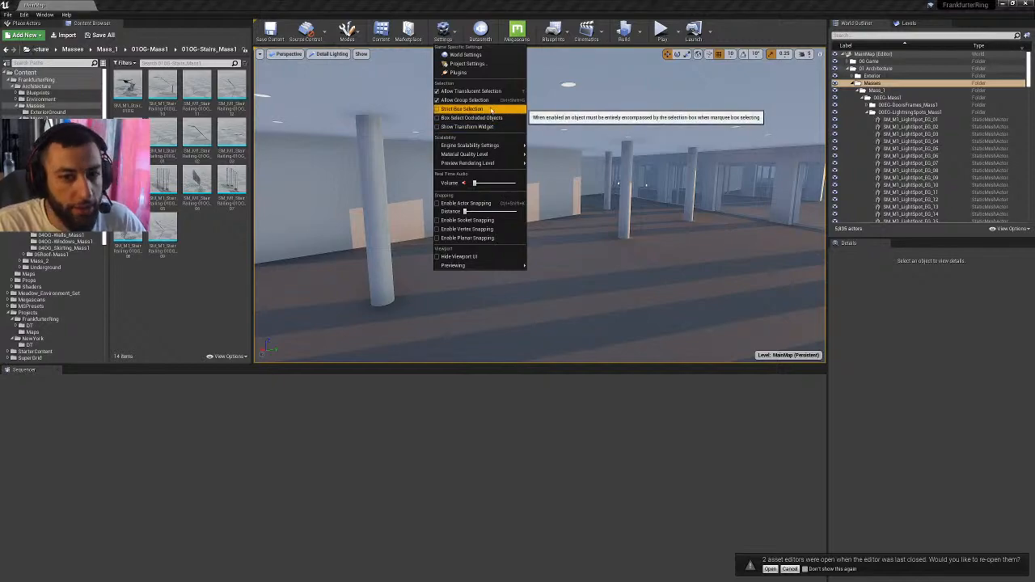
pyautogui.click(466, 54)
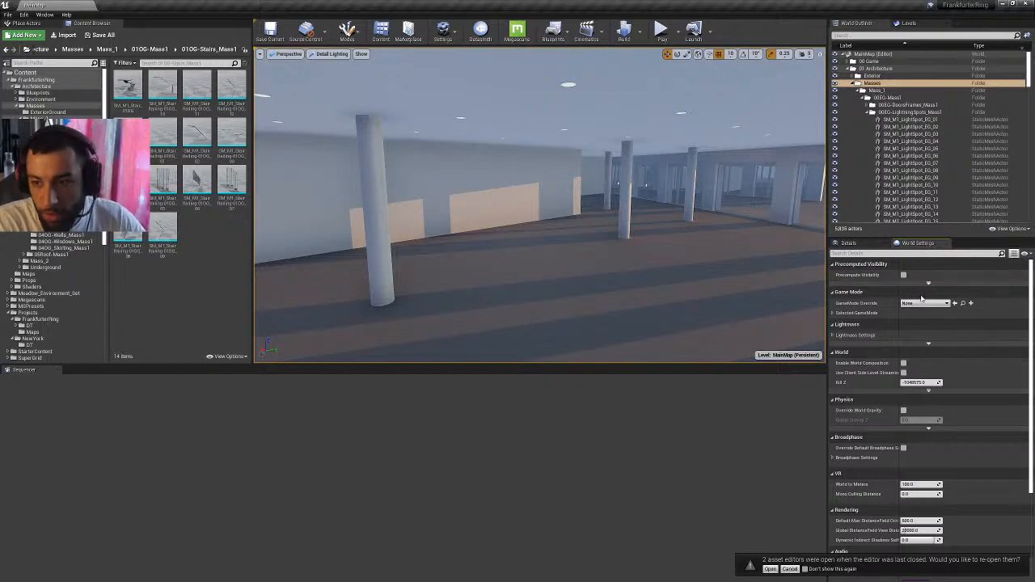
pyautogui.click(918, 335)
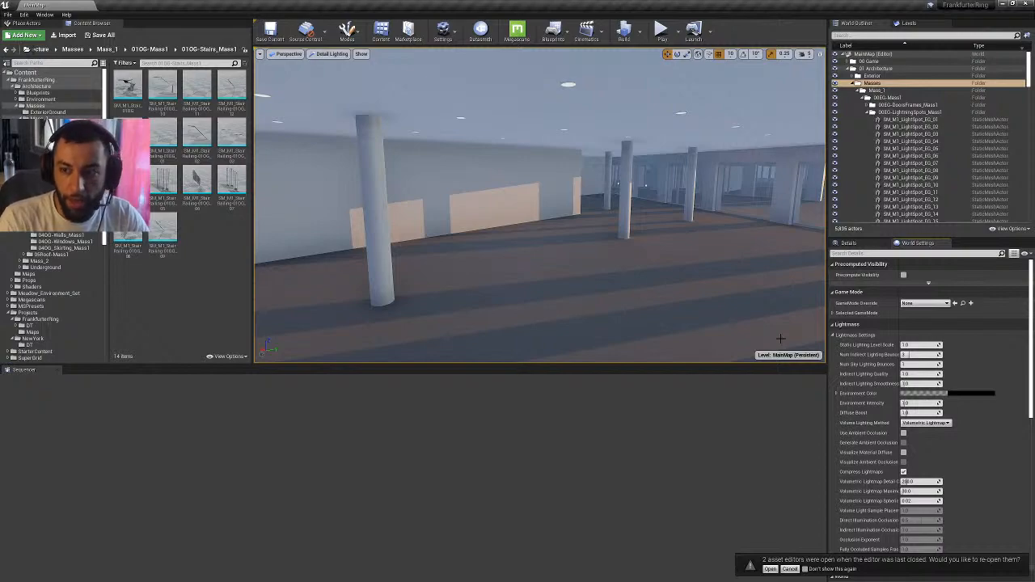
# - Set the Lightmass static lighting level scale to 0.1, indirect lighting bounces to 6 and indirect lighting quality to 4
pyautogui.click(922, 345)
pyautogui.write('.')
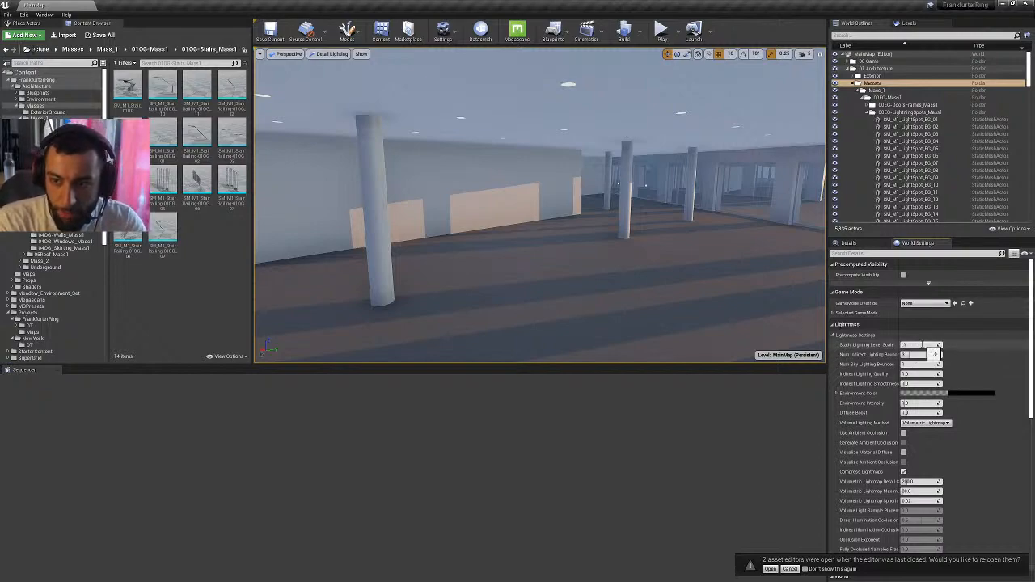
pyautogui.write('1')
pyautogui.click(916, 356)
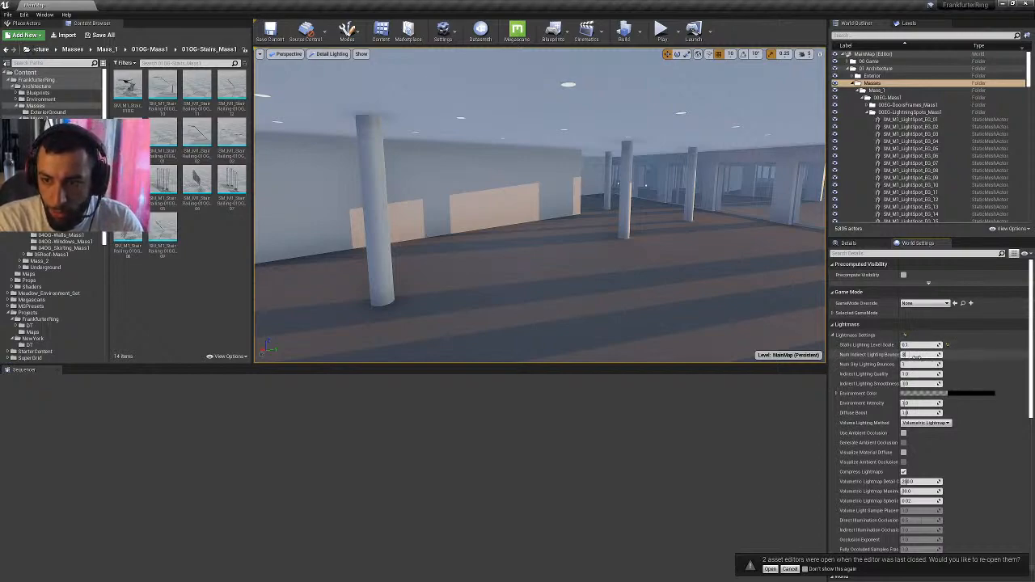
pyautogui.write('6')
pyautogui.press('Return')
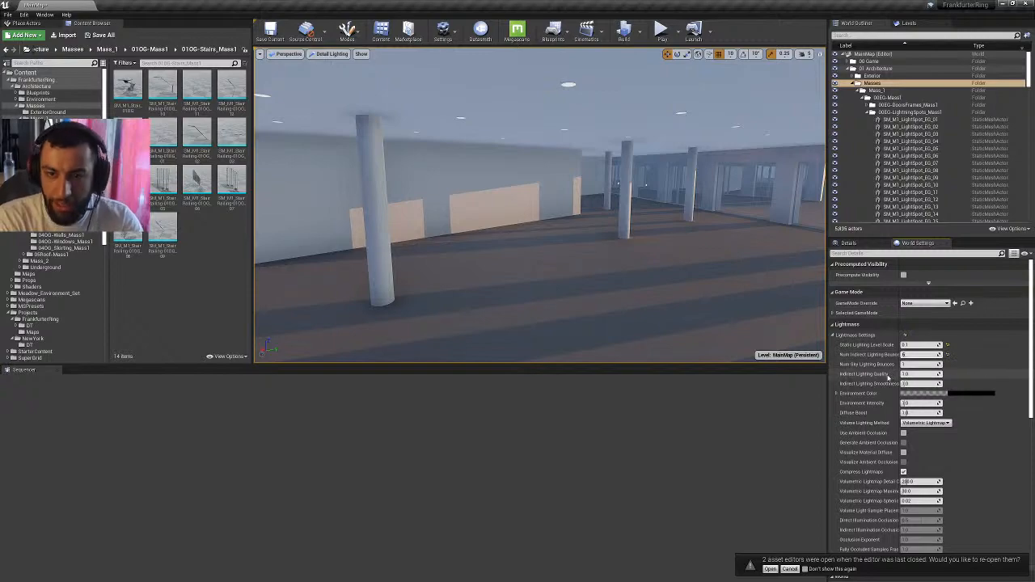
pyautogui.click(914, 374)
pyautogui.write('4')
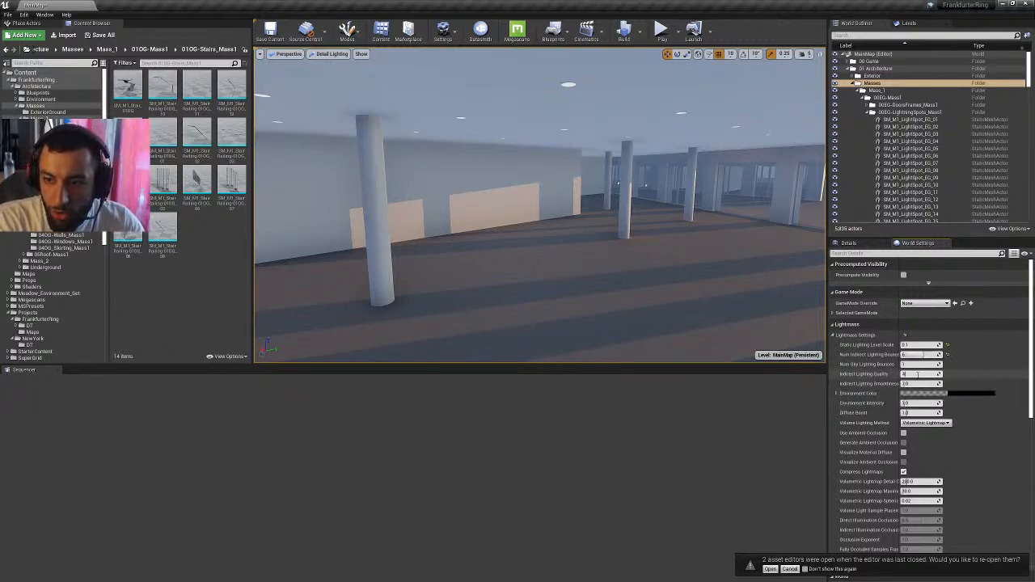
pyautogui.press('Return')
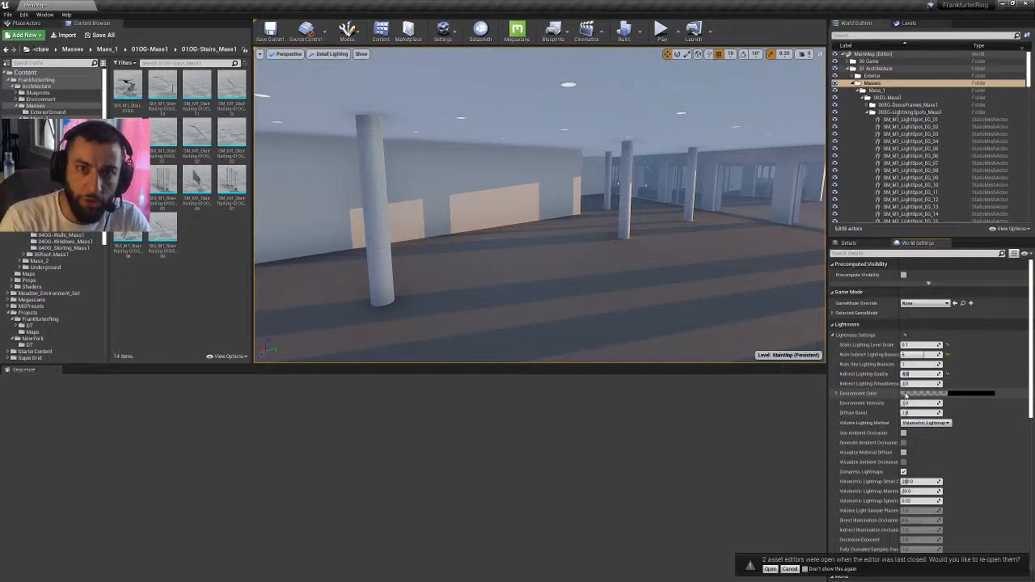
# - Undo the Lightmass setting changes, recheck the settings group, and return to the object details
pyautogui.moveTo(465, 150); pyautogui.dragTo(472, 164, button='right')
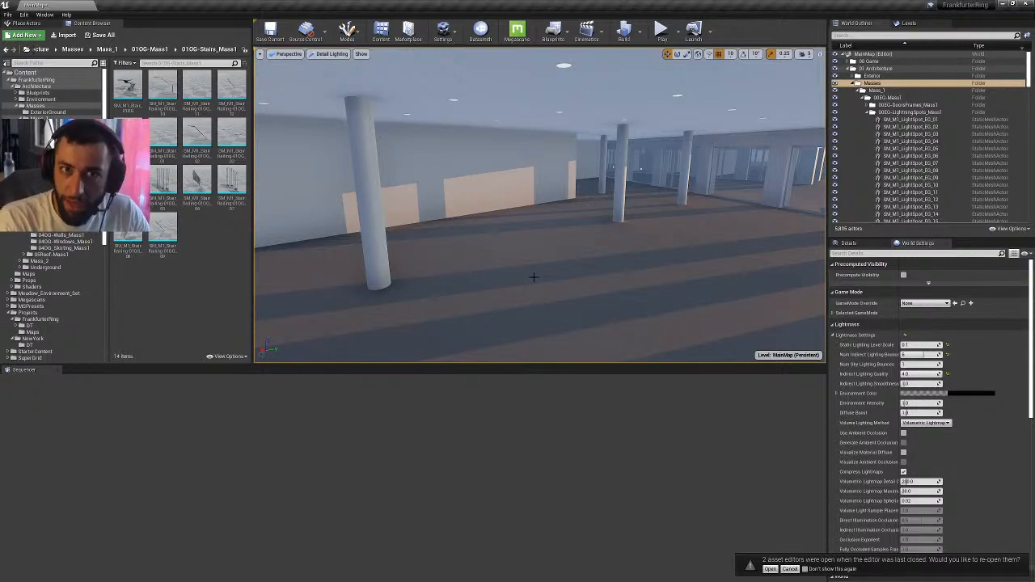
pyautogui.hotkey('ctrl', 'z')
pyautogui.hotkey('ctrl', 'z')
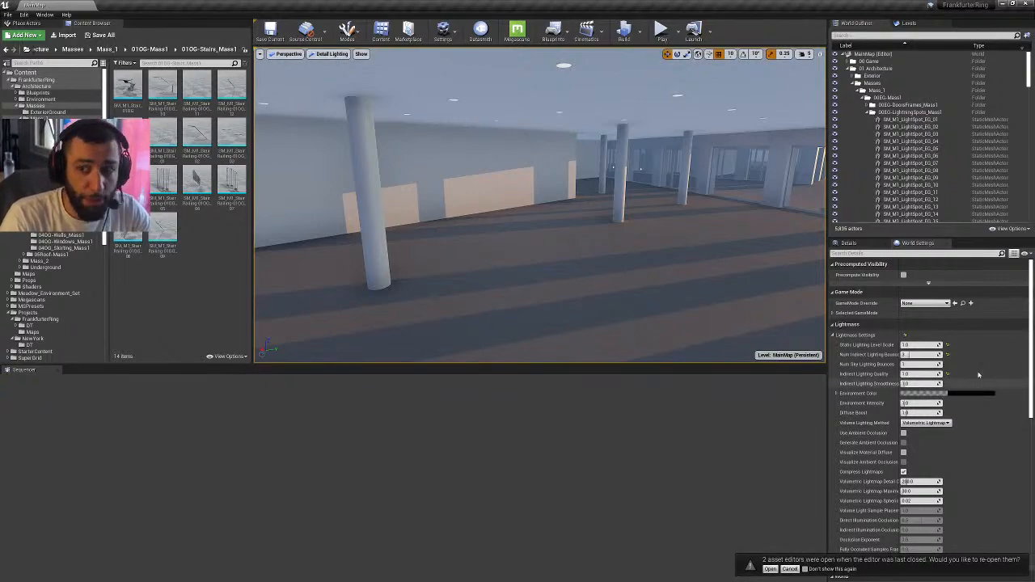
pyautogui.click(909, 336)
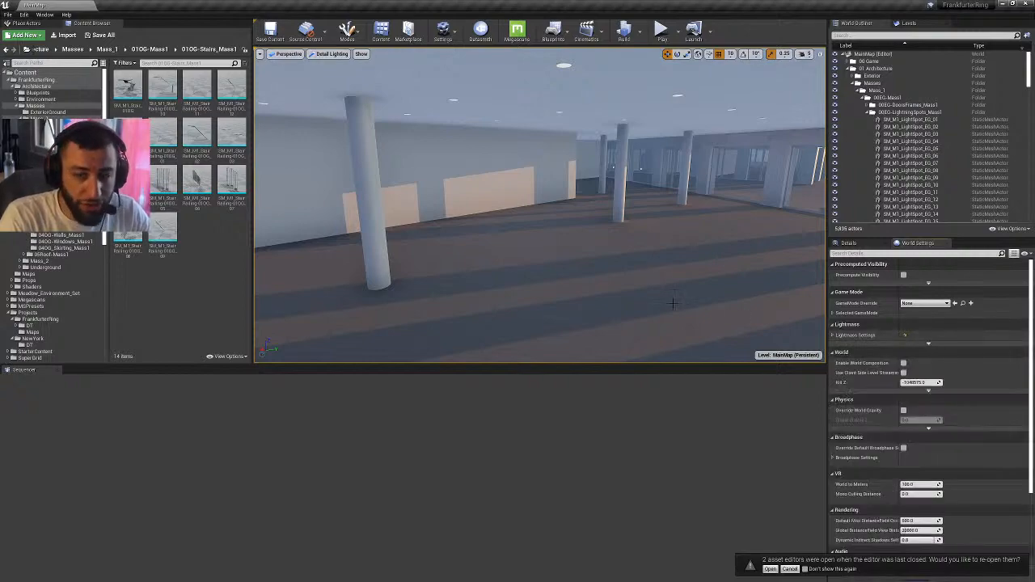
pyautogui.click(833, 335)
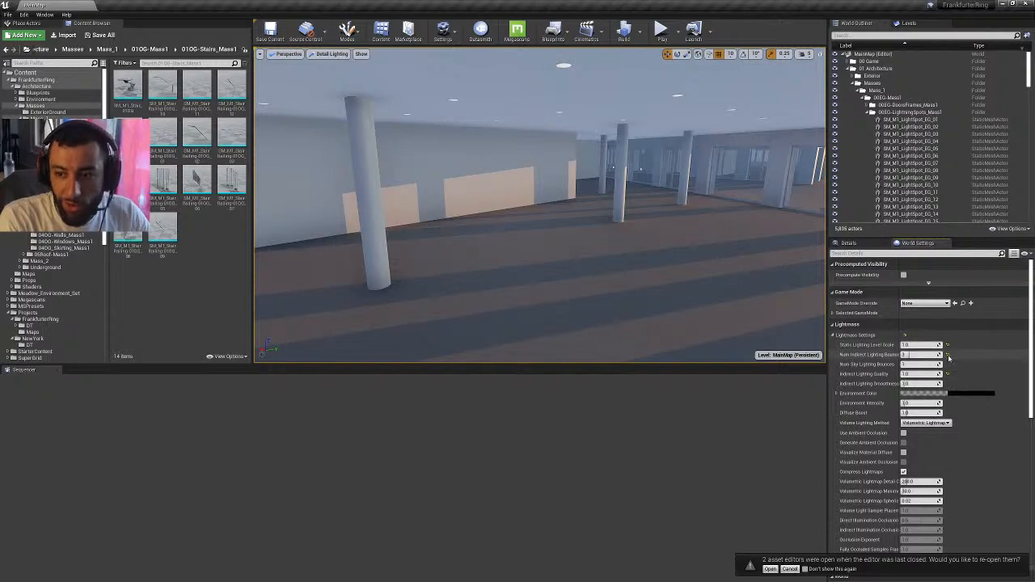
pyautogui.click(853, 243)
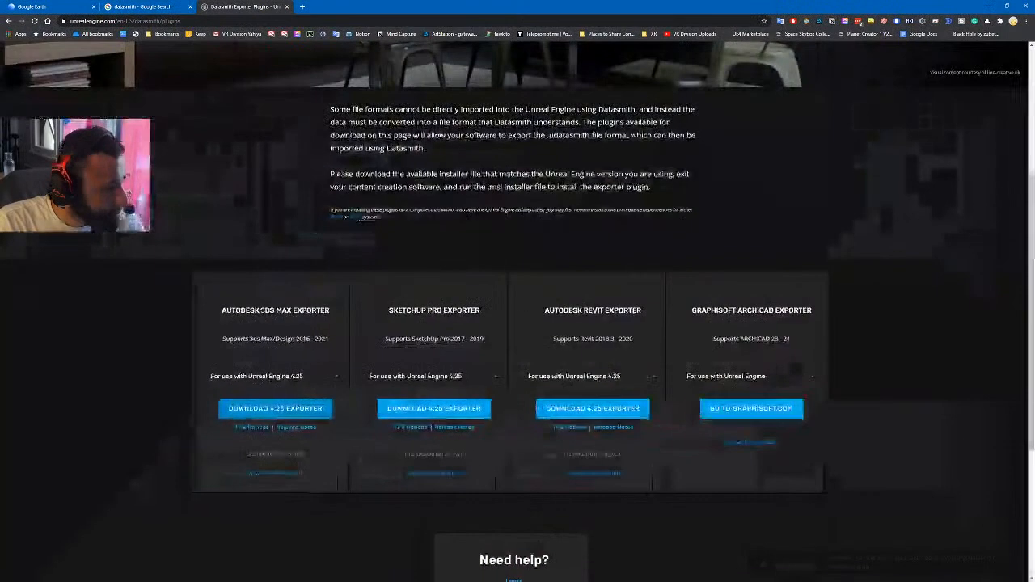
# - Switch to the web browser, search for gpu lightmass, and open the GPULightmass thread on the Unreal Engine Forums
pyautogui.click(169, 22)
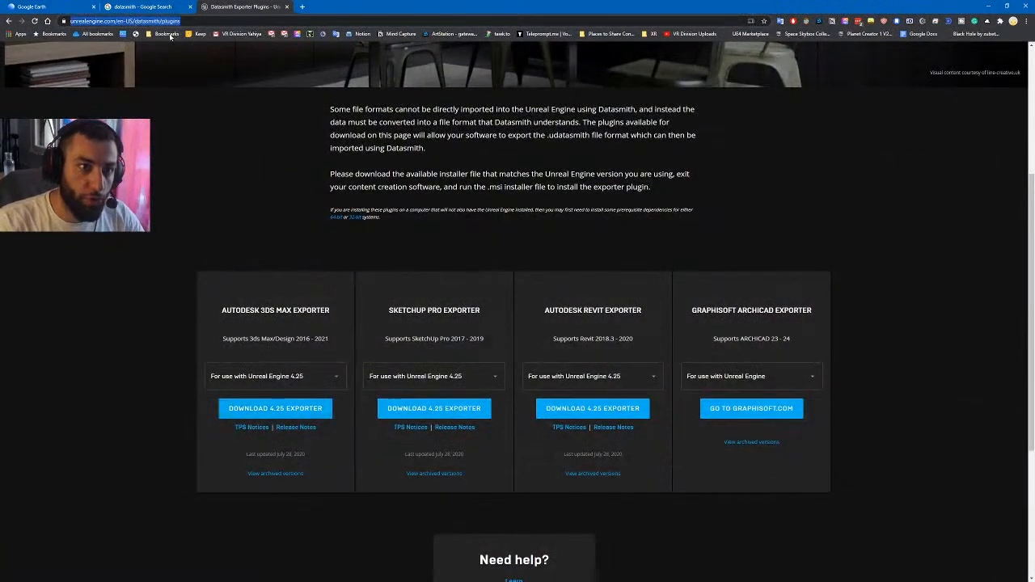
pyautogui.write('gpu')
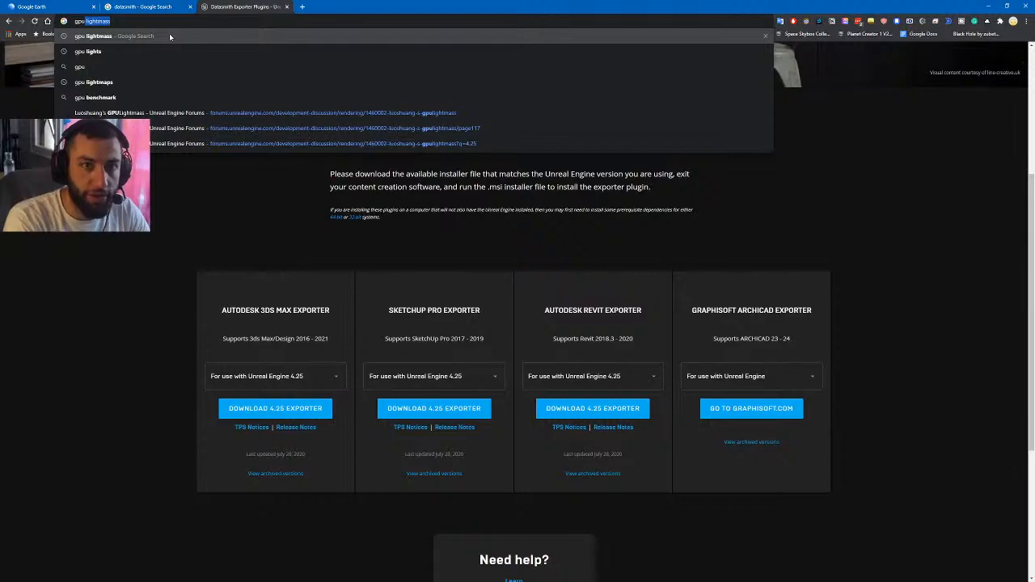
pyautogui.click(169, 36)
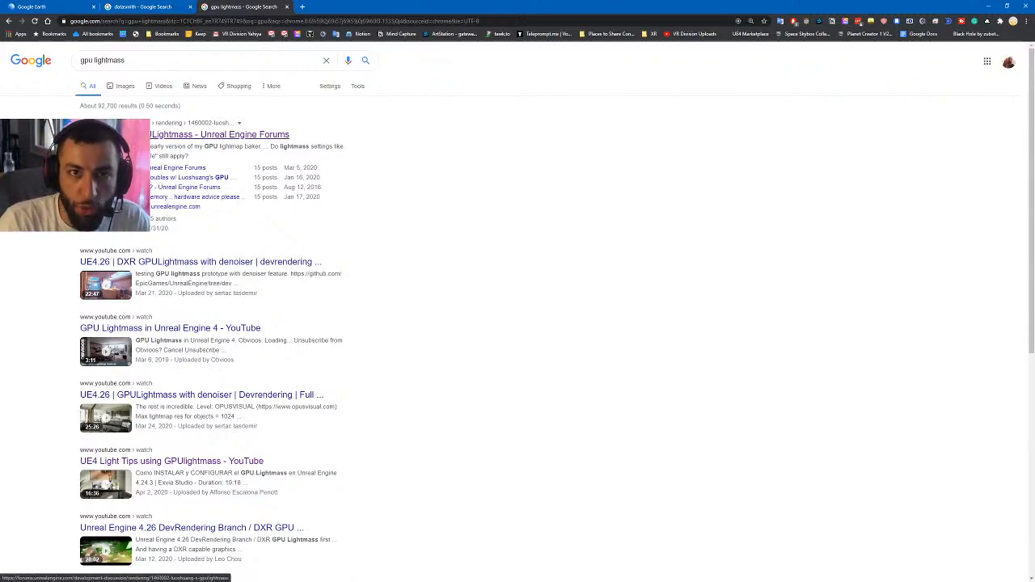
pyautogui.click(137, 136)
# - Check the installed engine versions in the Epic Games Launcher and return to the browser's search results
pyautogui.hotkey('alt', 'Tab')
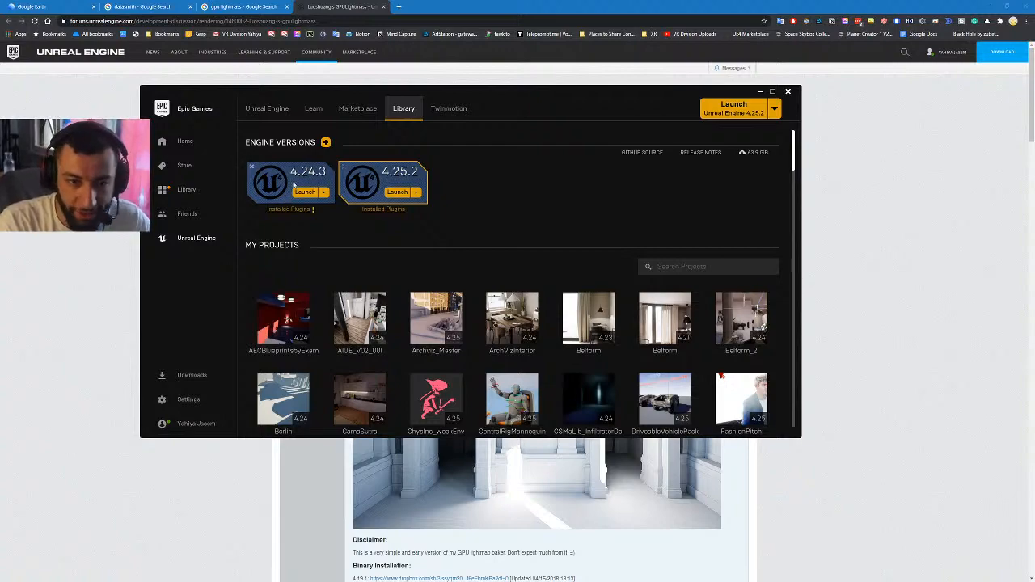
pyautogui.click(759, 93)
pyautogui.hotkey('ctrl', 'shift', 'Tab')
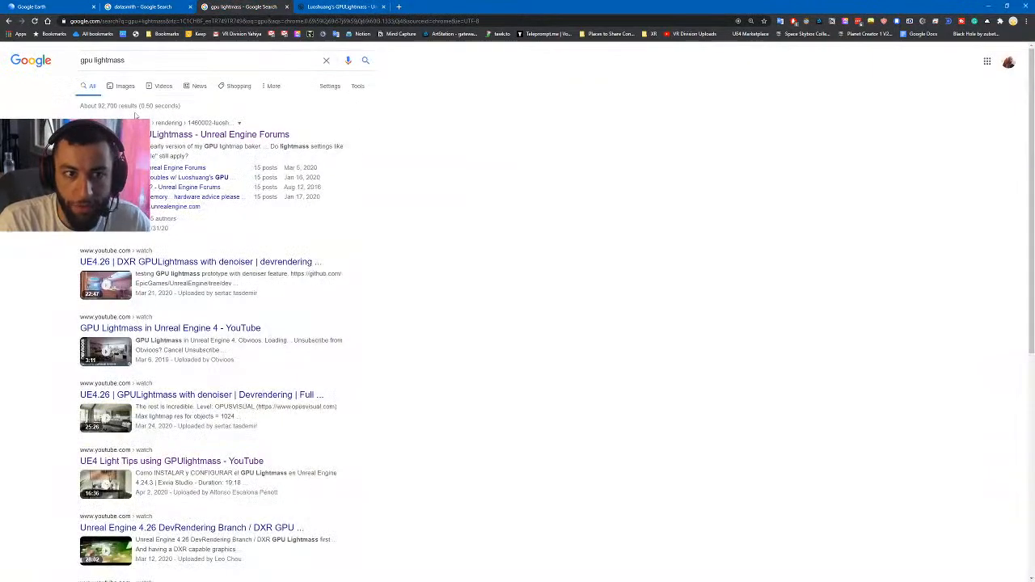
# - Search the posts of the GPULightmass forum thread for 4.25
pyautogui.click(337, 6)
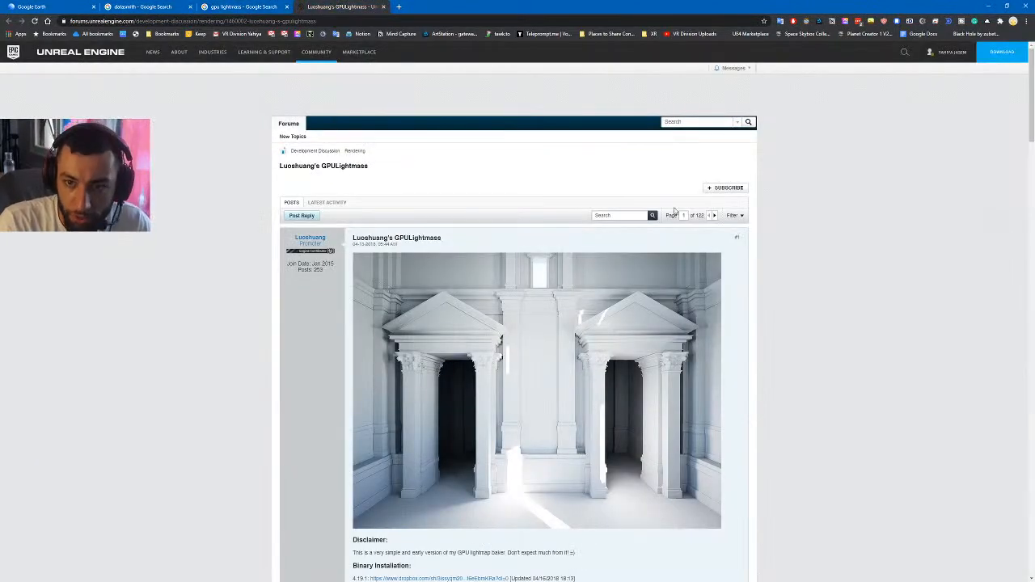
pyautogui.click(618, 215)
pyautogui.write('4.25')
pyautogui.press('Return')
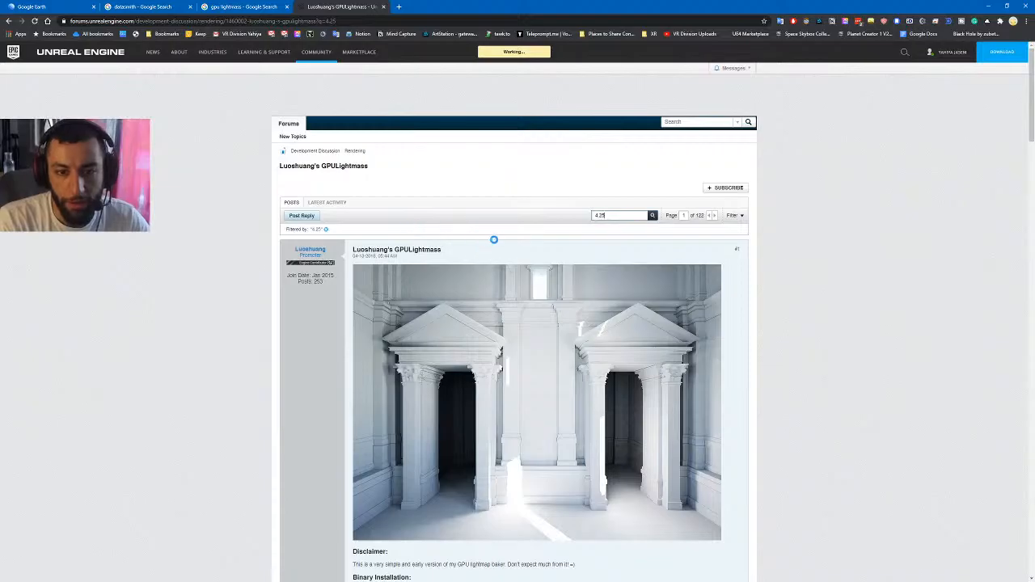
# - Look through the first page of GPULightmass thread posts filtered by 4.25 for a matching release
pyautogui.scroll(-3, 500, 241)
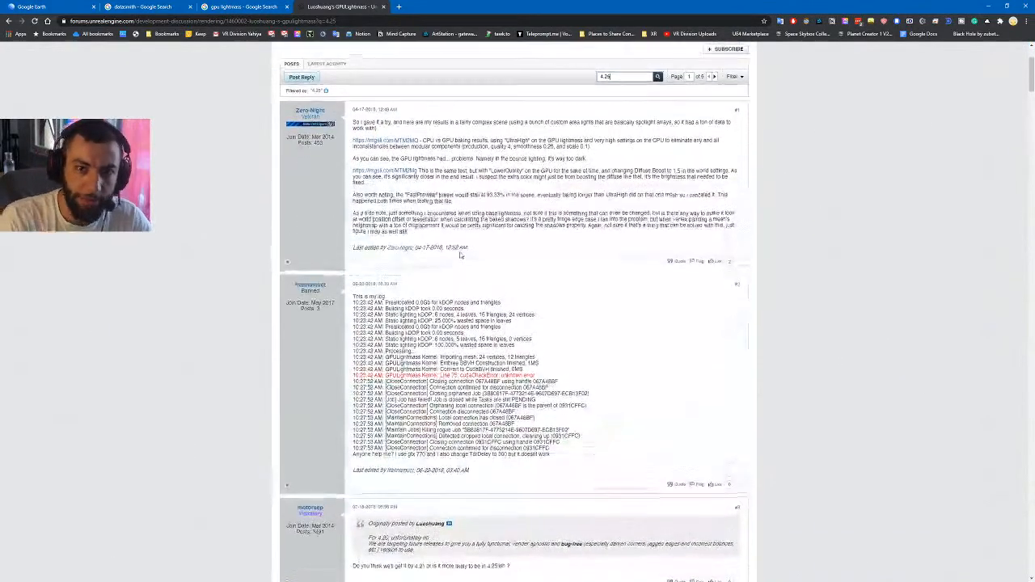
pyautogui.scroll(-5, 460, 254)
pyautogui.scroll(-20, 694, 292)
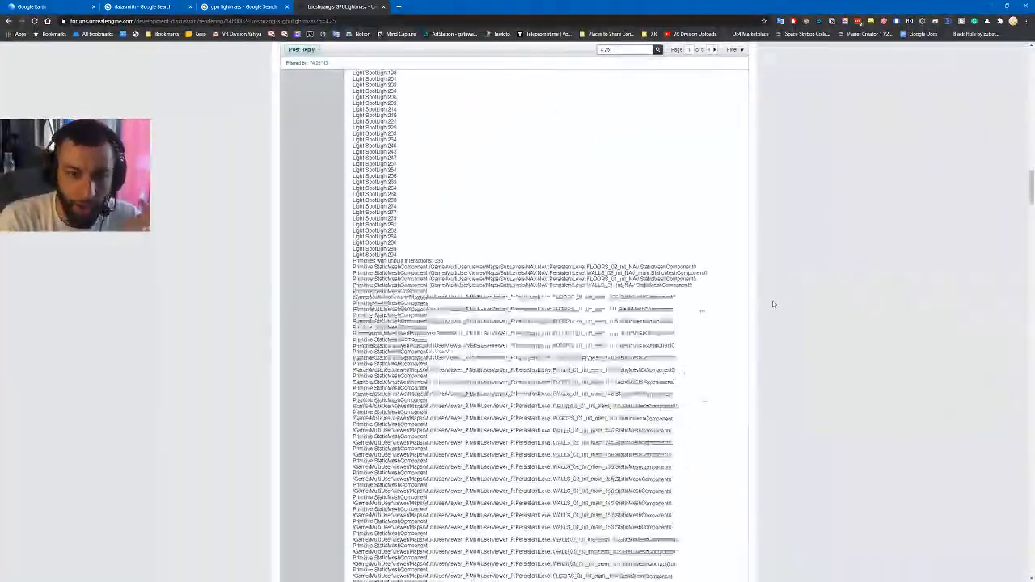
pyautogui.scroll(-4, 786, 305)
pyautogui.click(9, 21)
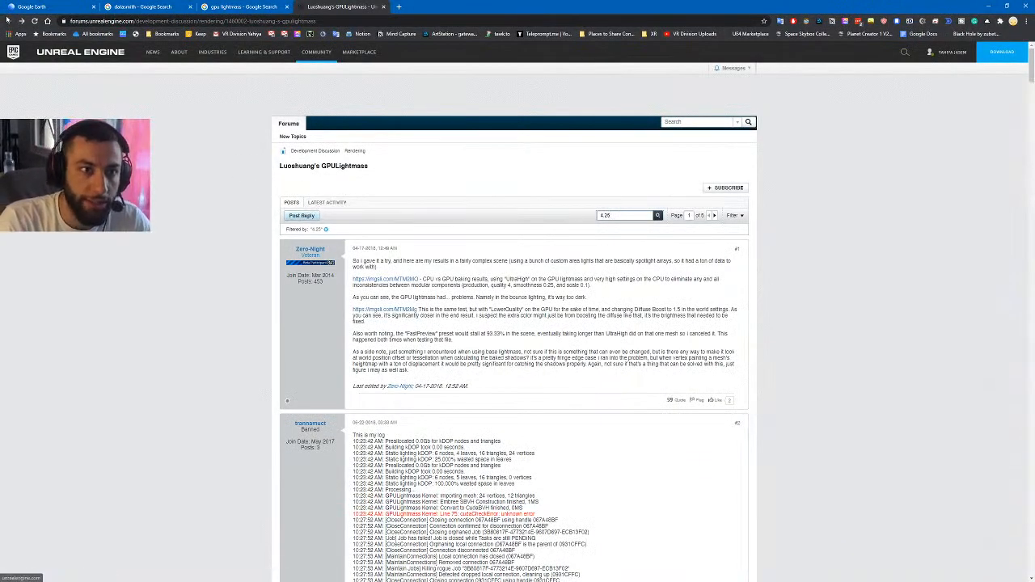
pyautogui.scroll(-2, 270, 185)
pyautogui.scroll(-6, 272, 182)
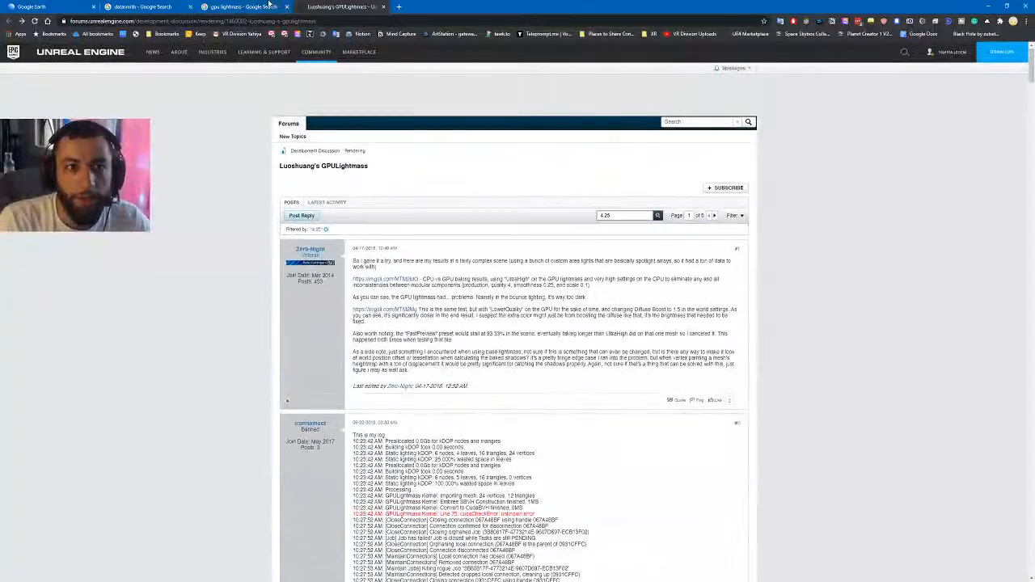
# - Return to the gpu lightmass search results and open the GPULightmass forum thread again in a separate browser tab
pyautogui.hotkey('ctrl', 'shift', 'Tab')
pyautogui.keyDown('ctrl'); pyautogui.click(256, 136); pyautogui.keyUp('ctrl')
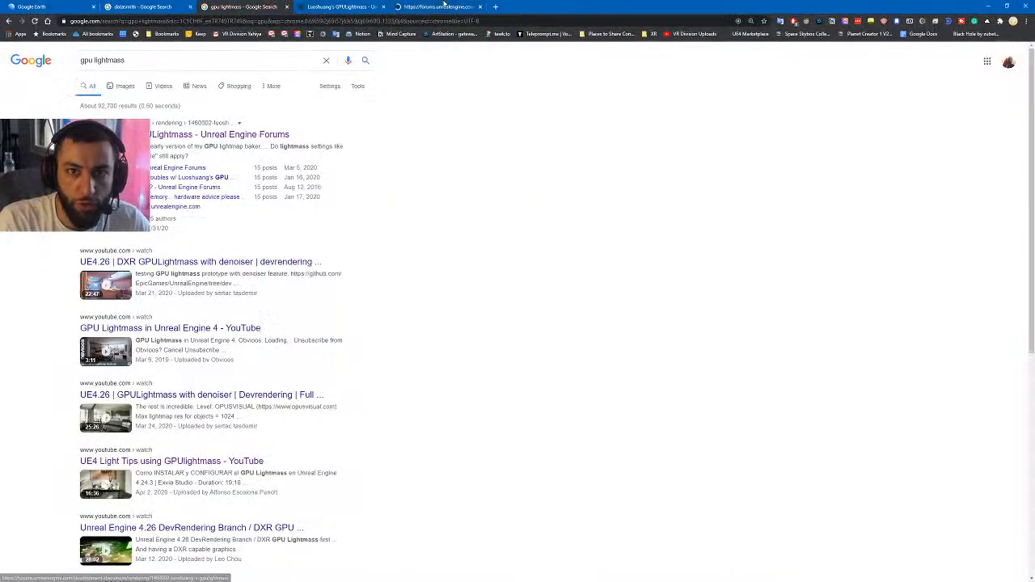
pyautogui.hotkey('ctrl', 'Tab')
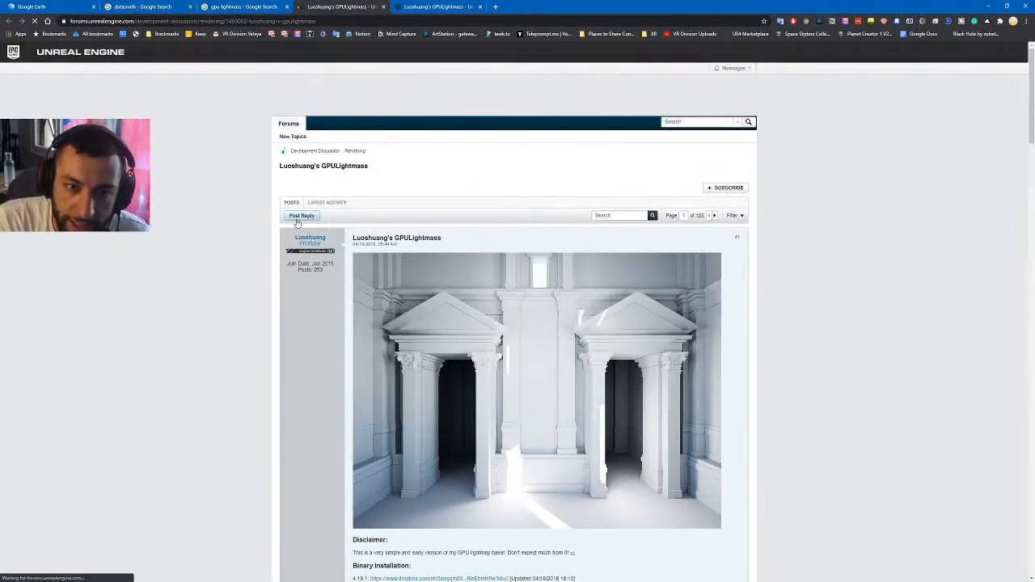
# - Examine the engine versions listed under Binary Installation in the thread's opening post, down to the 4.22.0 entry
pyautogui.scroll(-7, 369, 273)
pyautogui.scroll(1, 372, 281)
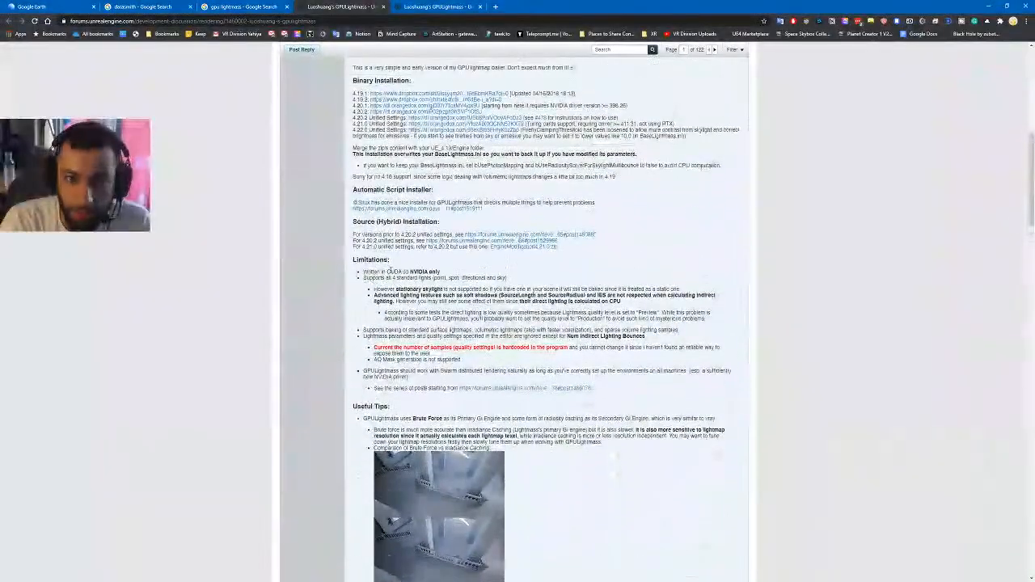
pyautogui.scroll(1, 396, 223)
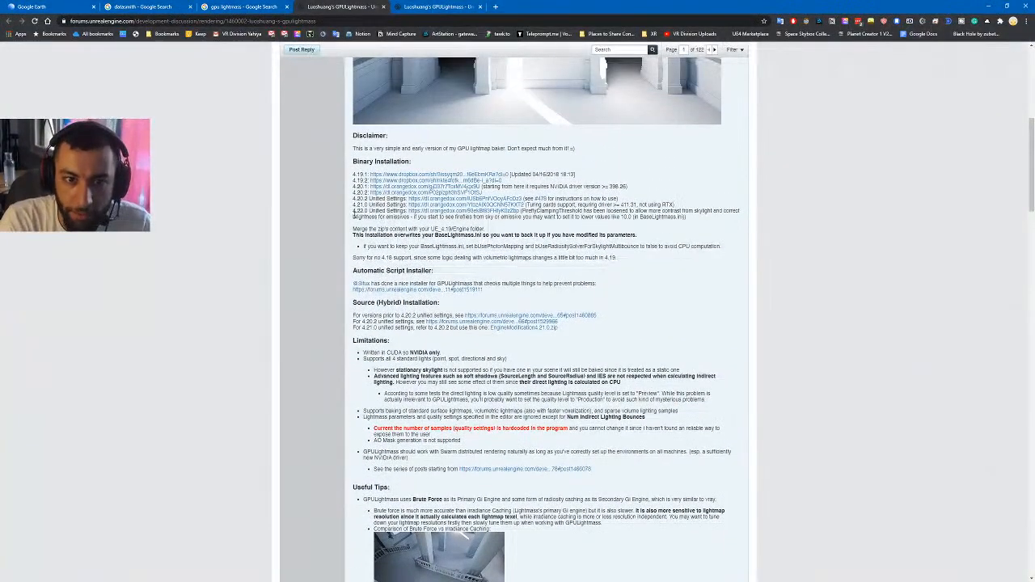
pyautogui.moveTo(368, 211); pyautogui.dragTo(370, 217)
pyautogui.click(372, 210)
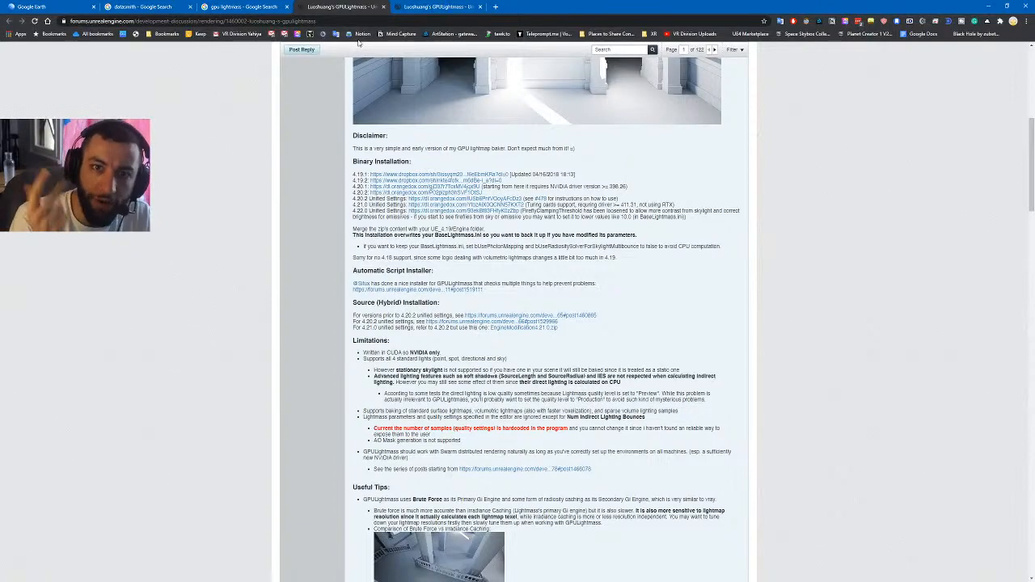
# - Switch back to the thread filtered by 4.25 and open page 2 of its posts
pyautogui.click(408, 7)
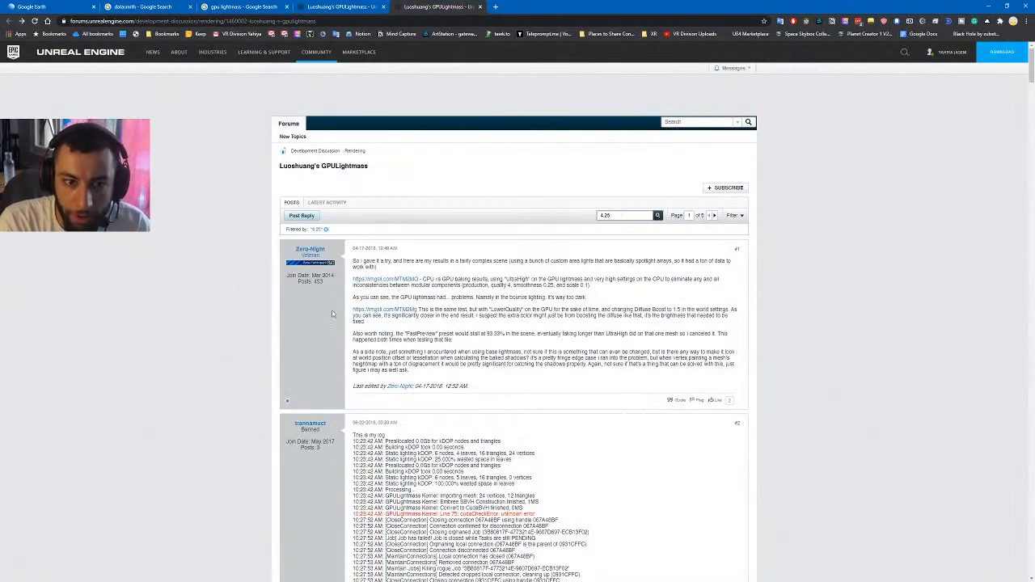
pyautogui.scroll(-5, 332, 313)
pyautogui.scroll(4, 529, 132)
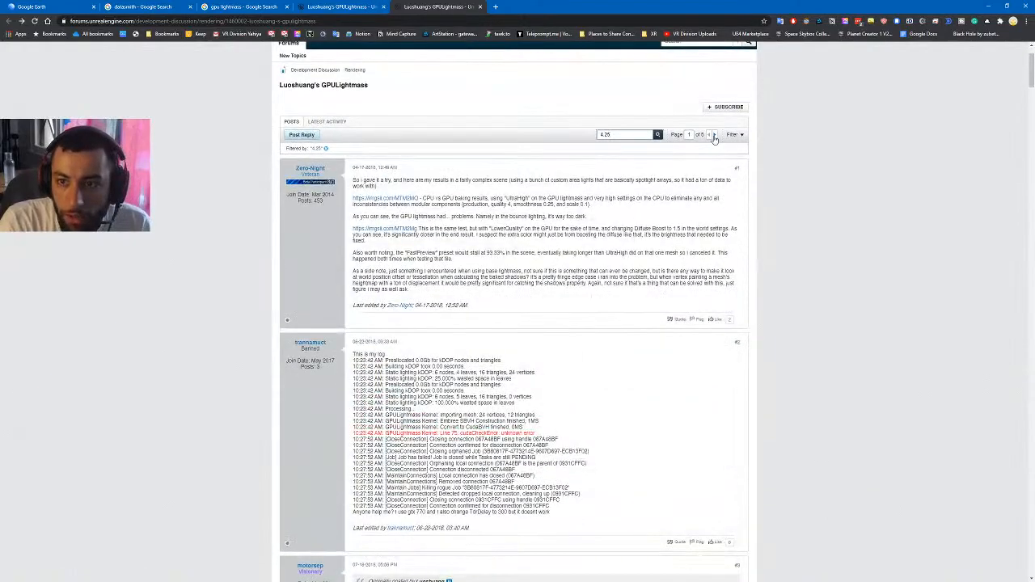
pyautogui.click(713, 135)
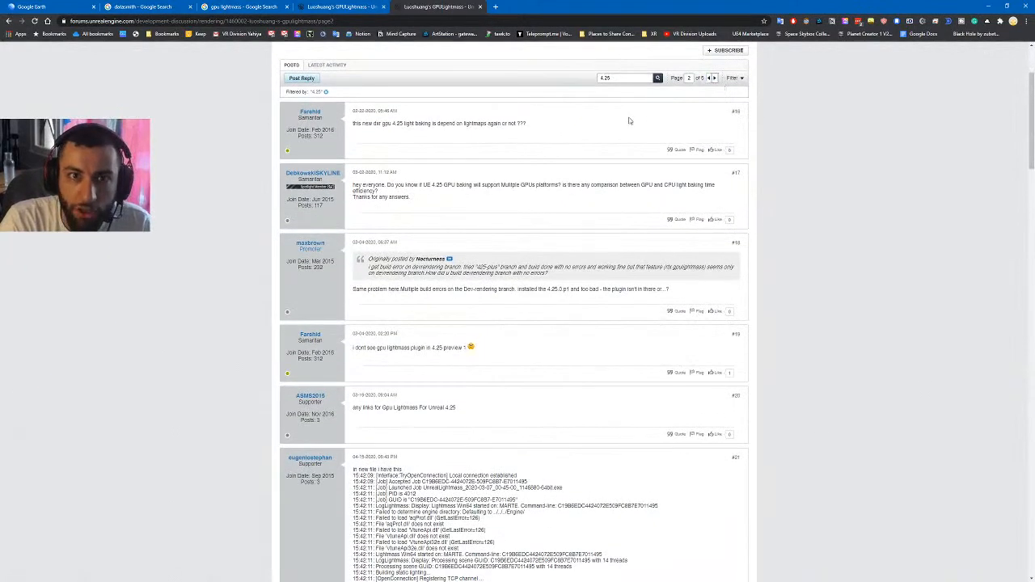
# - Look through page 2 of the filtered posts for the GPU Lightmass 4.25.0 binaries download
pyautogui.scroll(-20, 512, 100)
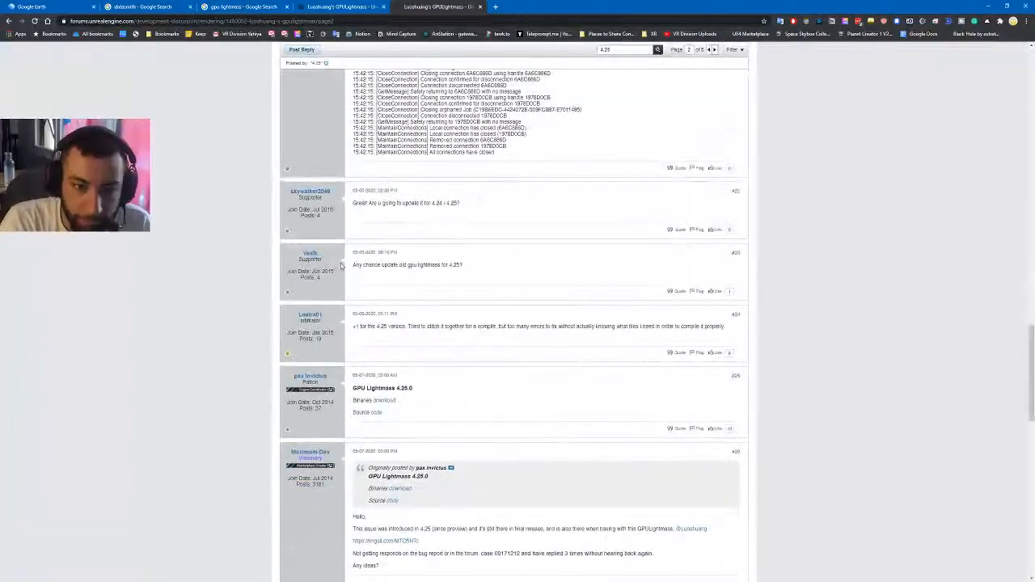
pyautogui.scroll(-7, 312, 355)
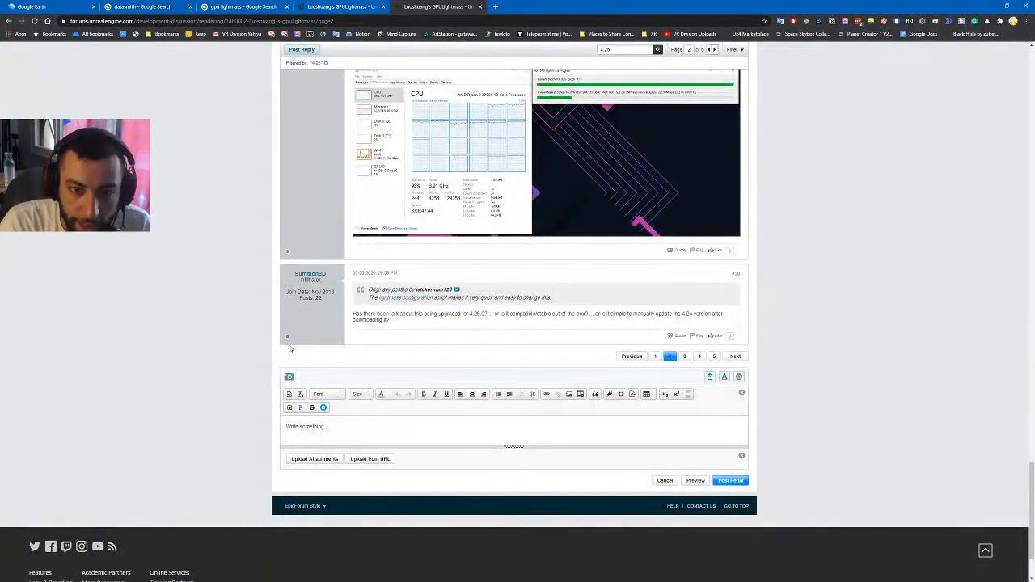
pyautogui.scroll(3, 309, 312)
pyautogui.scroll(4, 311, 327)
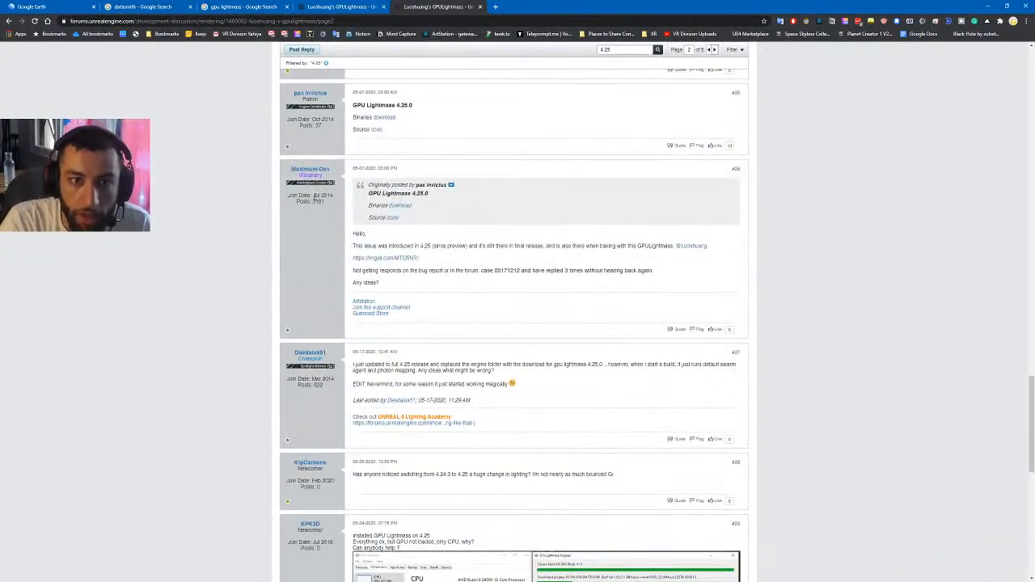
pyautogui.scroll(2, 379, 308)
pyautogui.scroll(1, 379, 308)
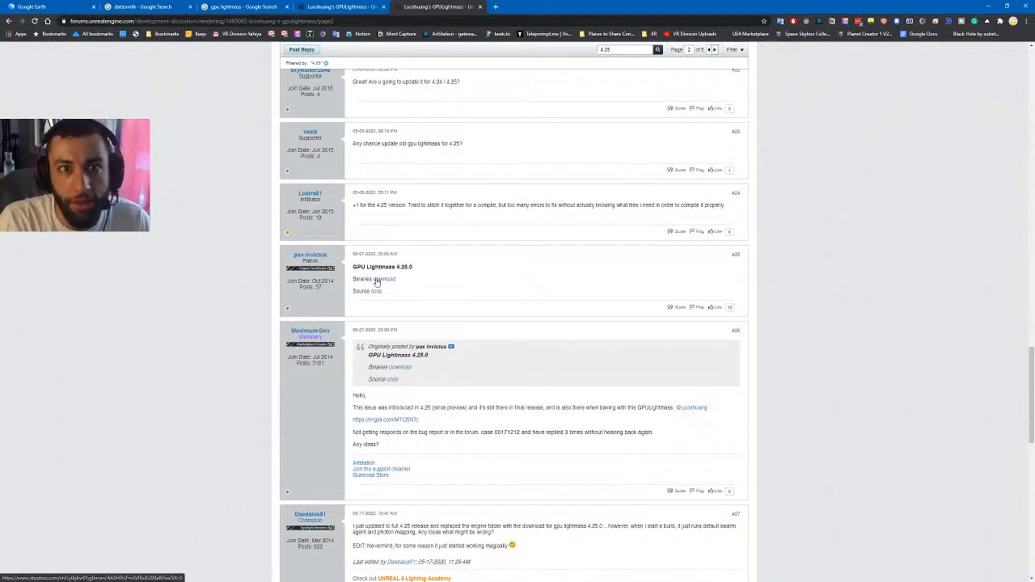
# - Review the opening post's Binary Installation section again and return to the GPU Lightmass 4.25.0 post
pyautogui.click(370, 5)
pyautogui.scroll(1, 397, 211)
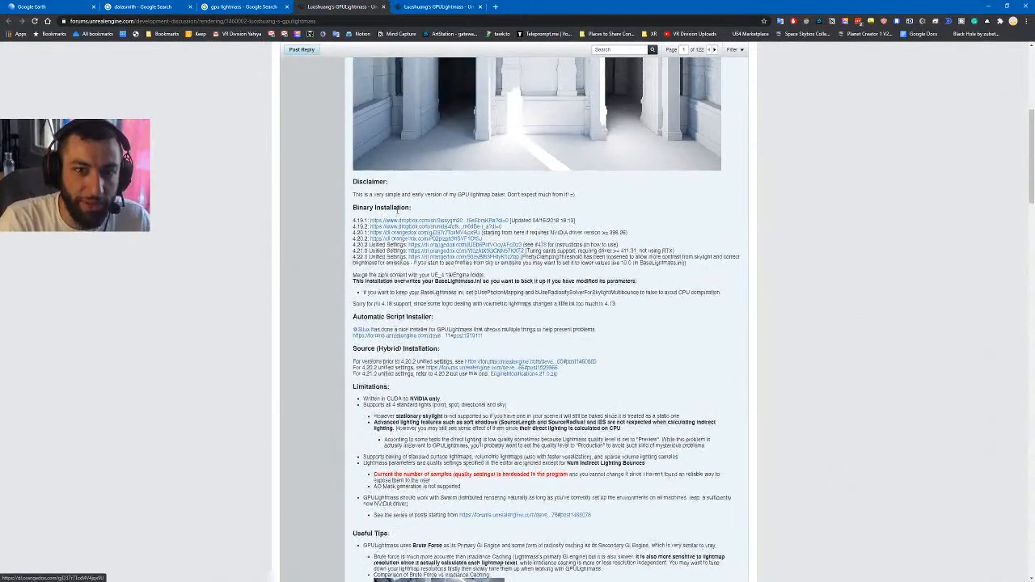
pyautogui.scroll(1, 397, 211)
pyautogui.hotkey('ctrl', 'Tab')
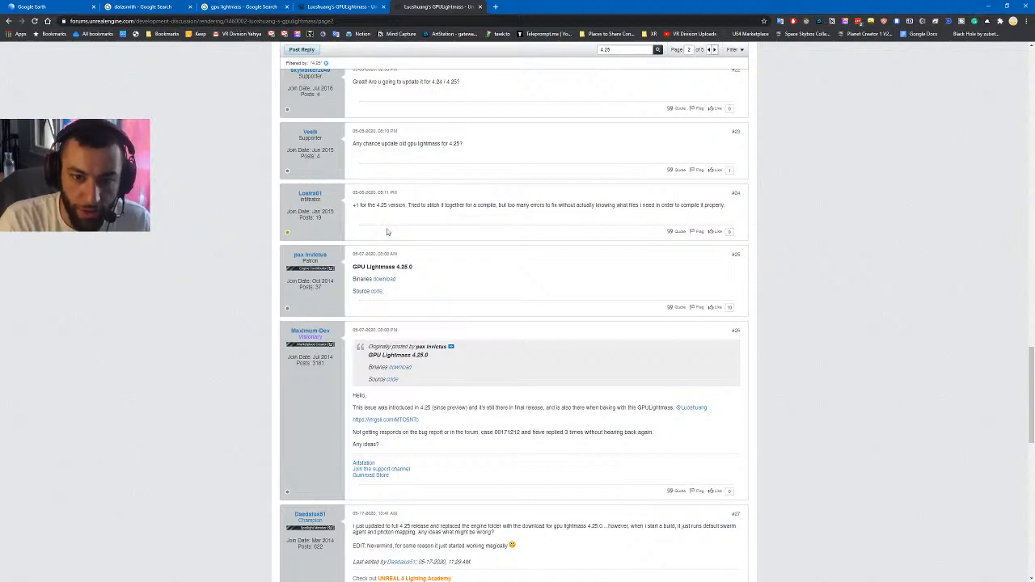
# - Open the GPU Lightmass 4.25.0 binaries link in the forum thread and show the download options for GPULightmass-UE4.25.0.zip
pyautogui.scroll(-1, 386, 232)
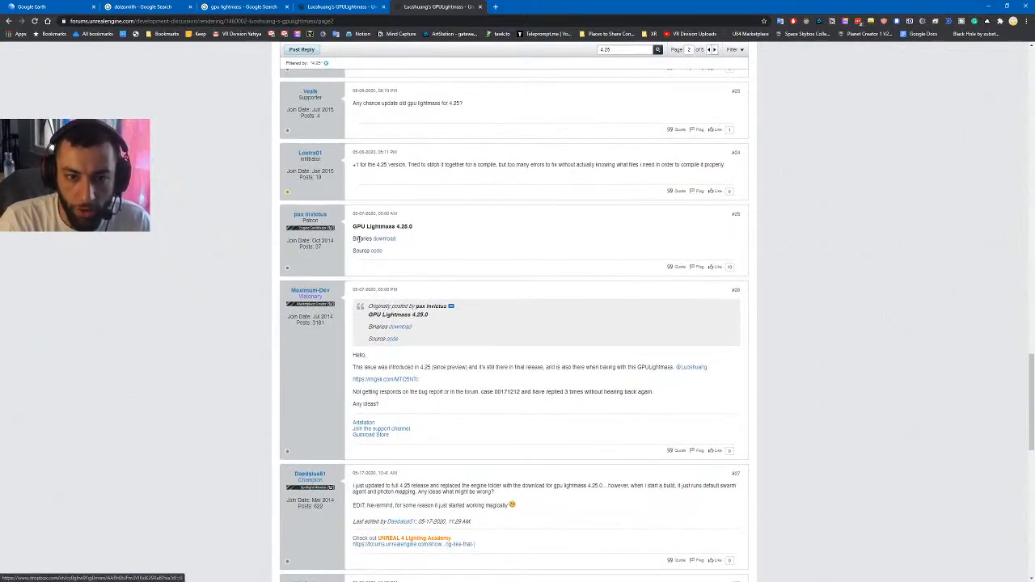
pyautogui.click(382, 239)
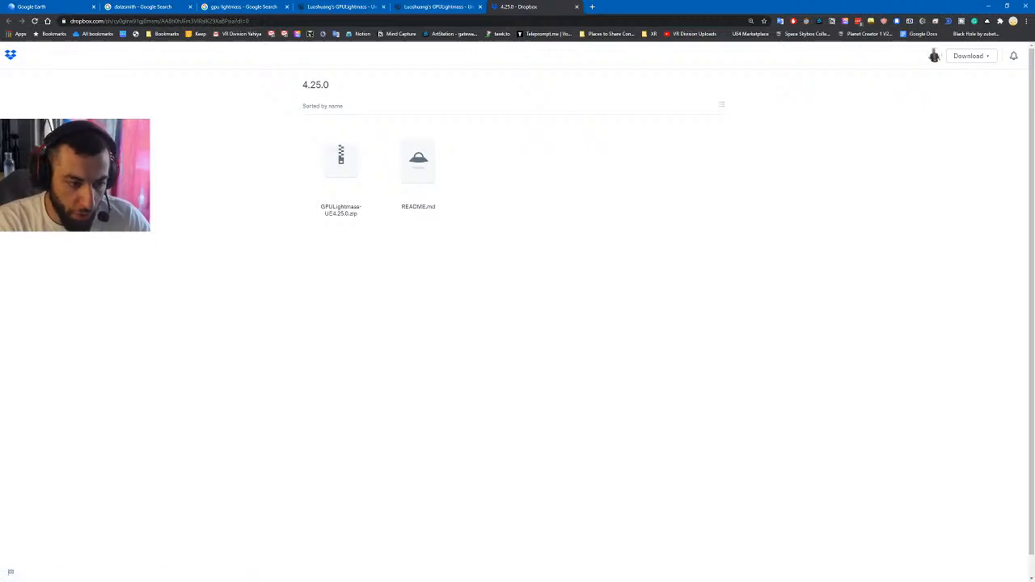
pyautogui.hotkey('alt', 'Tab')
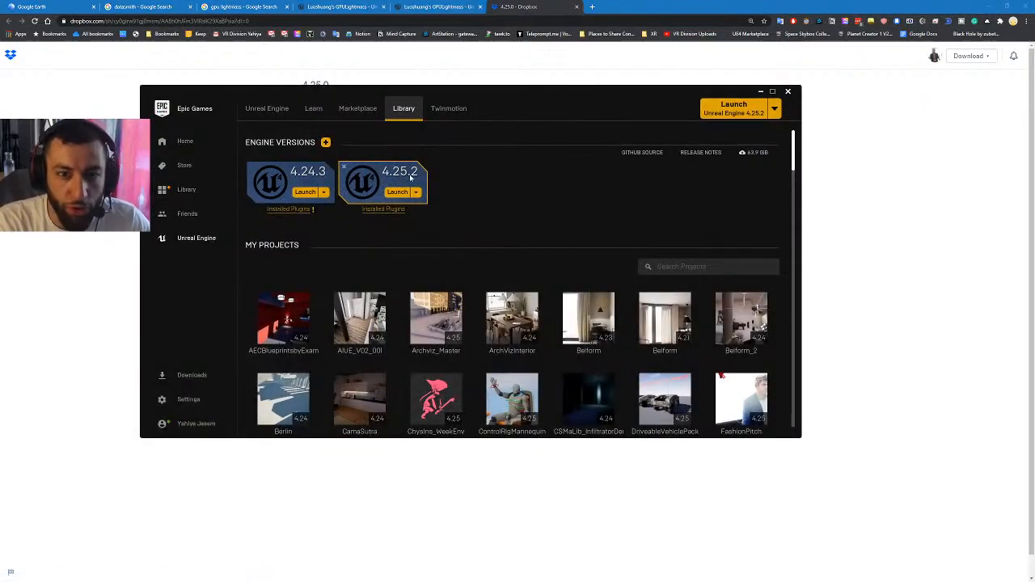
pyautogui.click(541, 6)
pyautogui.click(349, 168)
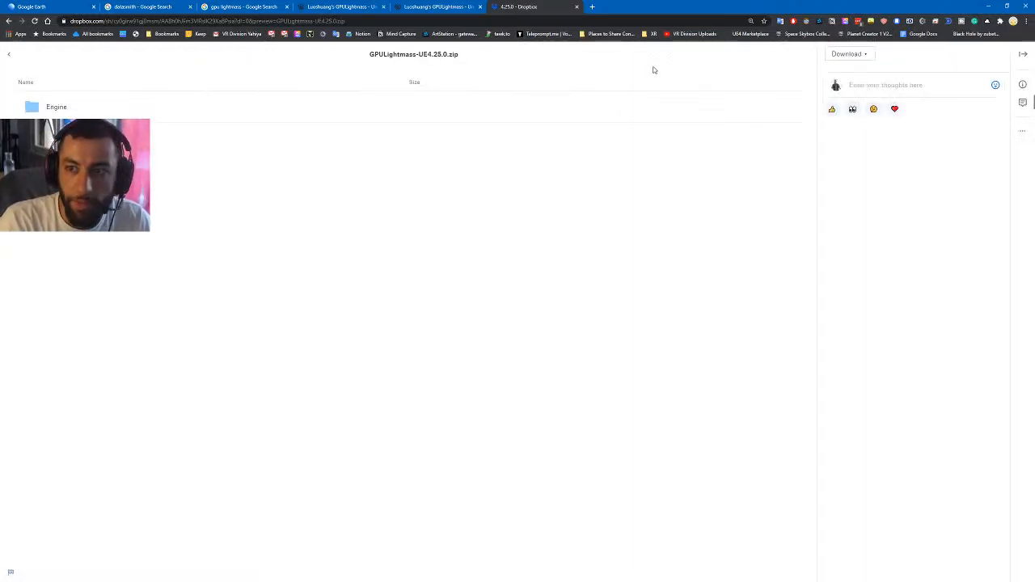
pyautogui.click(843, 55)
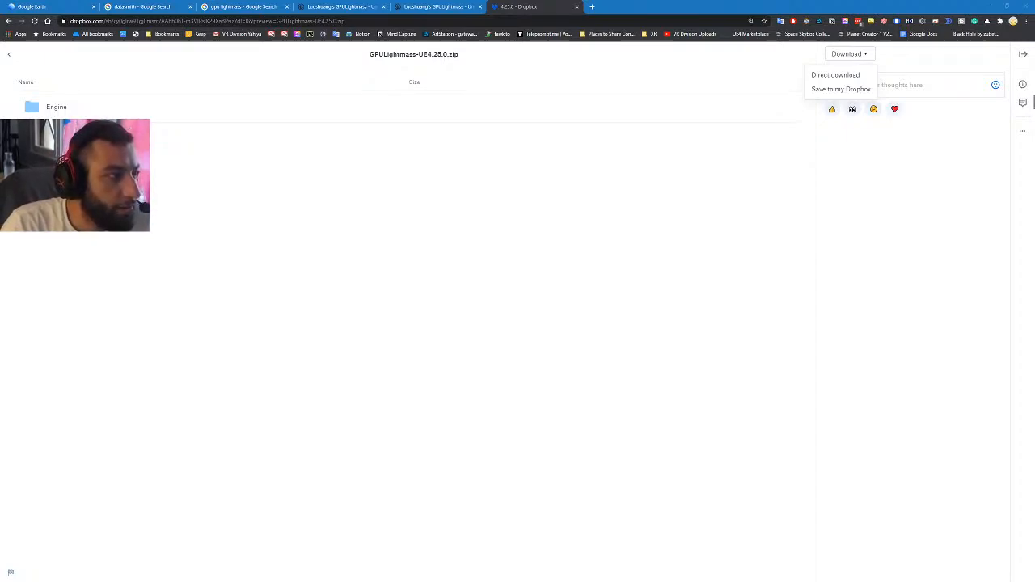
# - Switch to File Explorer and open the UE_4.25 folder in Epic Games, selecting the GPULightmass-UE4.25.0 archive
pyautogui.moveTo(0, 37); pyautogui.dragTo(399, 71)
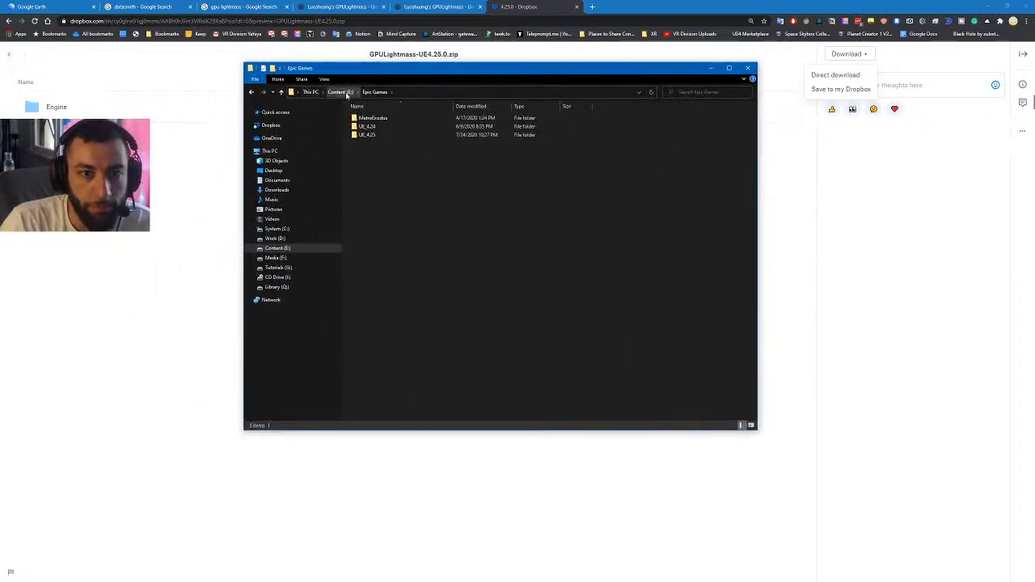
pyautogui.click(387, 127)
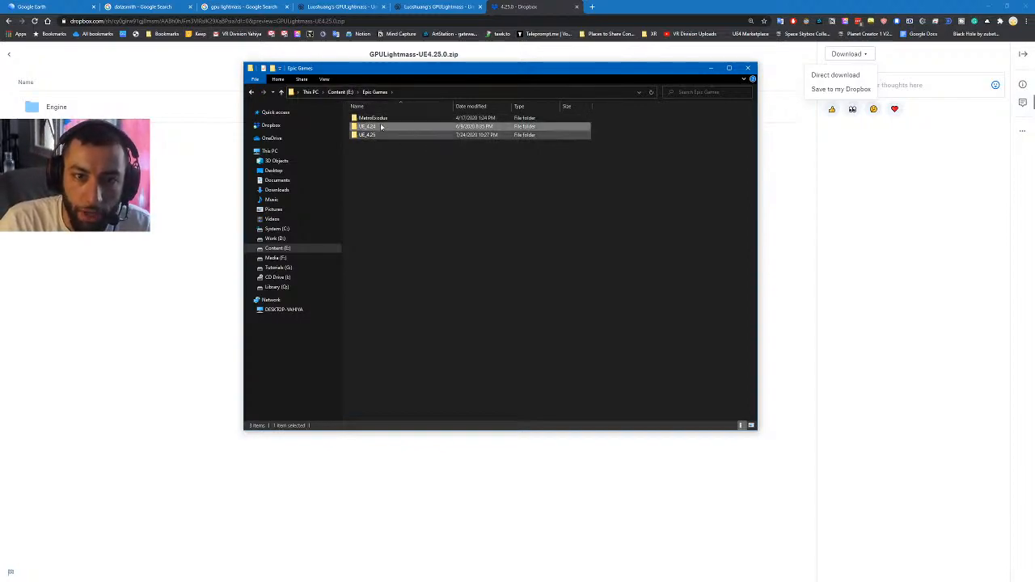
pyautogui.moveTo(387, 162); pyautogui.dragTo(371, 124)
pyautogui.click(367, 152)
pyautogui.click(362, 136)
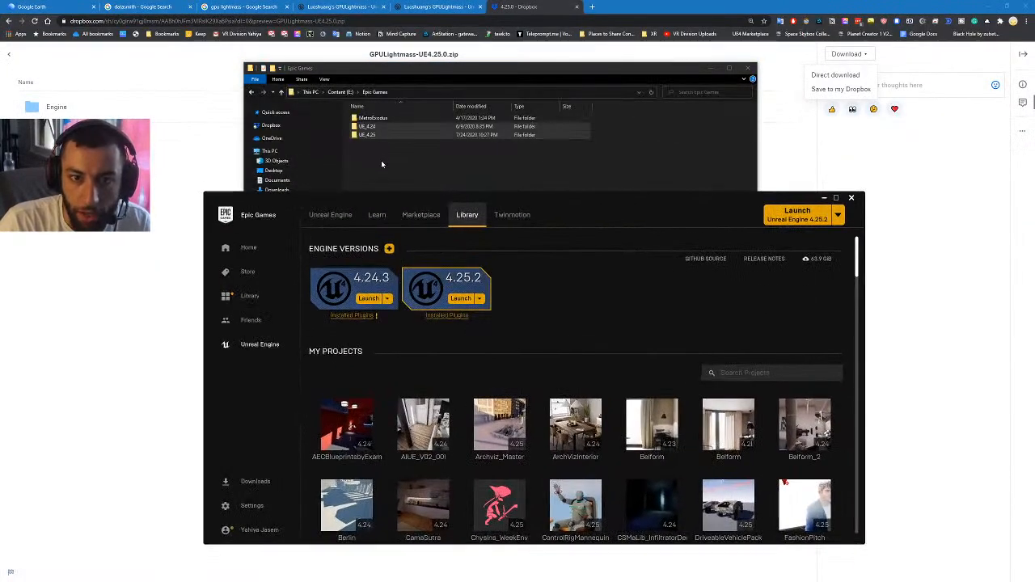
pyautogui.click(376, 139)
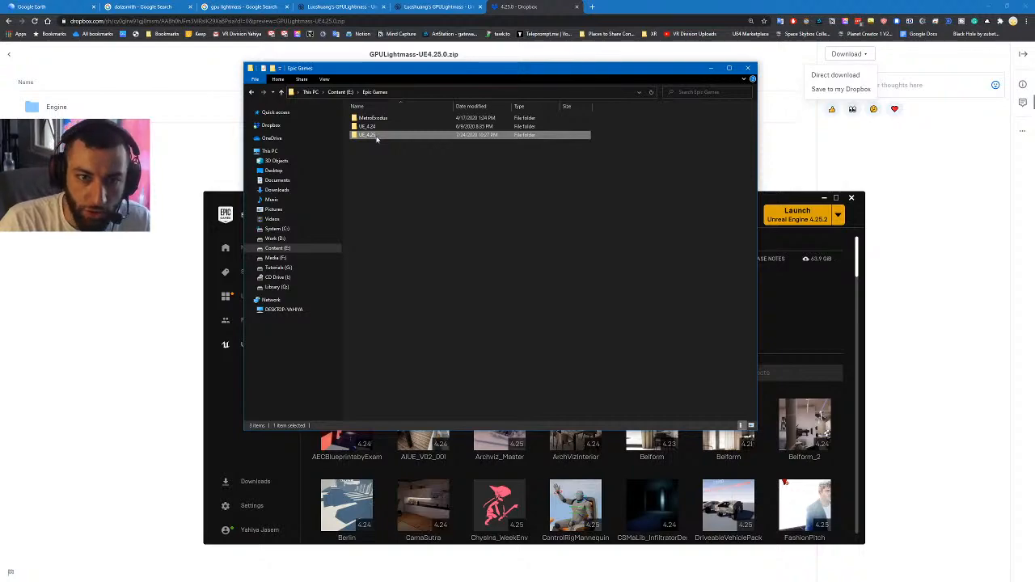
pyautogui.doubleClick(376, 136)
pyautogui.click(393, 160)
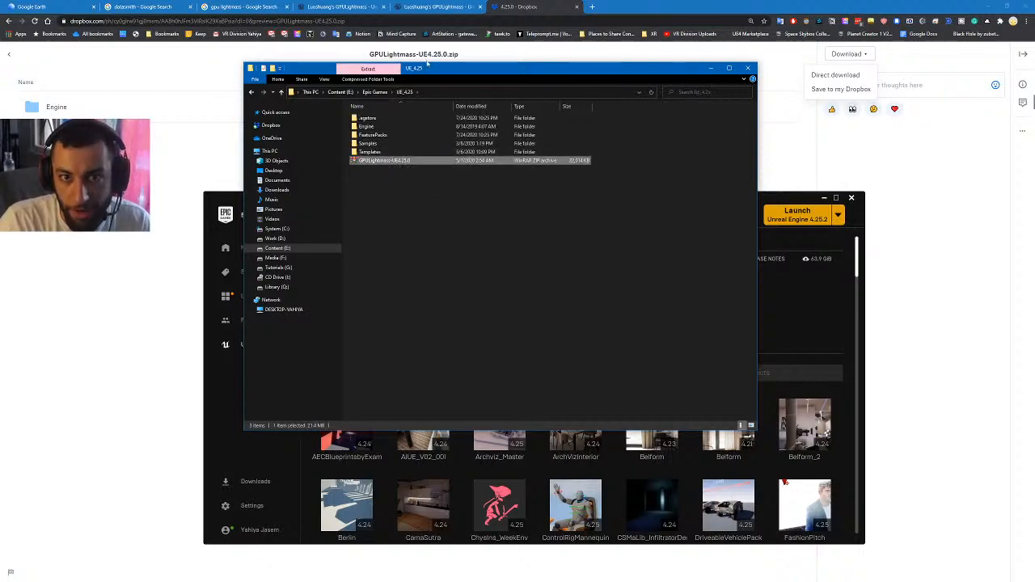
# - Extract the GPULightmass-UE4.25.0 archive directly into the UE_4.25 folder, declining to replace any existing files
pyautogui.moveTo(428, 64); pyautogui.dragTo(425, 89)
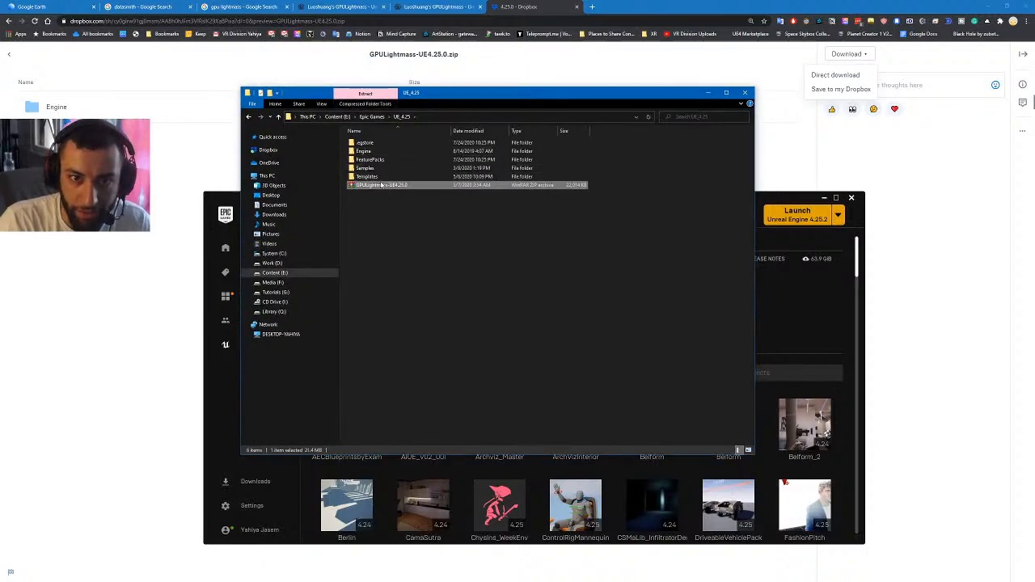
pyautogui.click(380, 224)
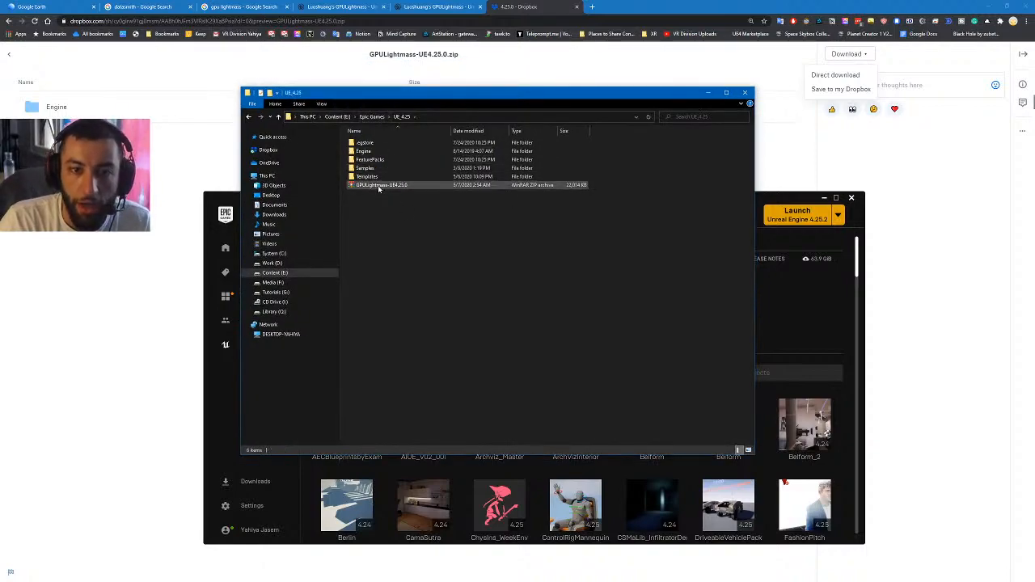
pyautogui.rightClick(378, 189)
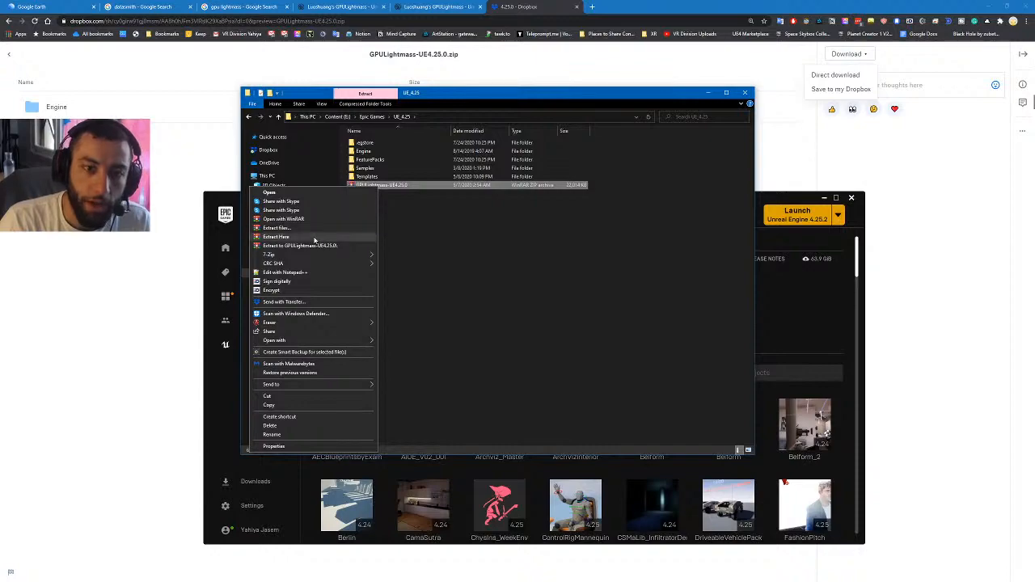
pyautogui.click(315, 237)
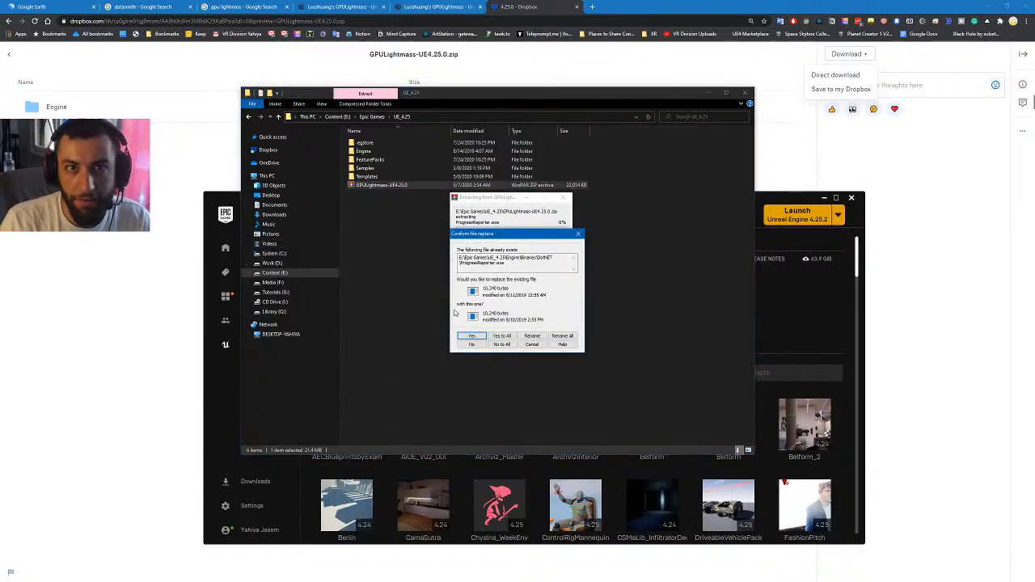
pyautogui.click(501, 345)
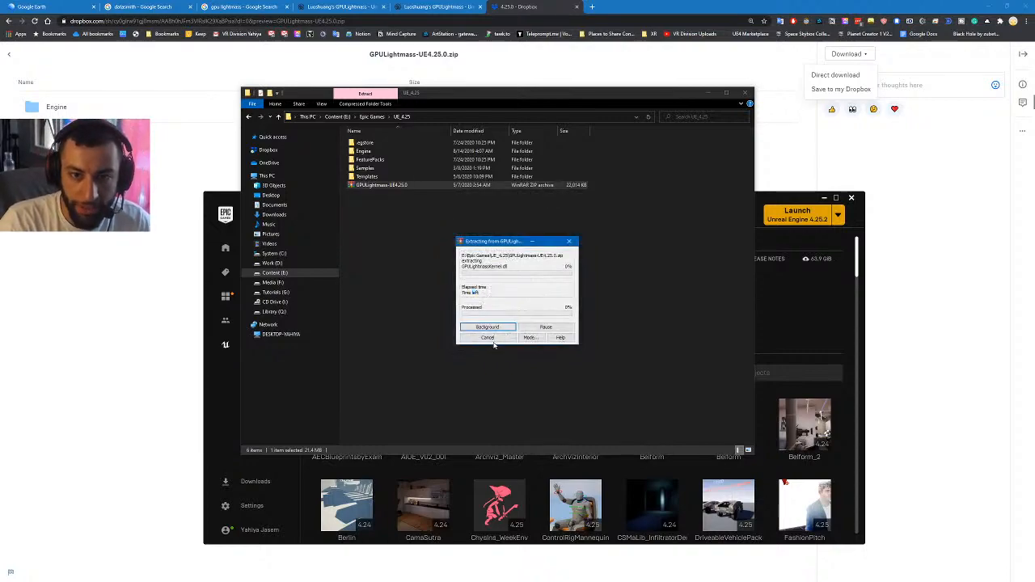
pyautogui.click(518, 347)
pyautogui.click(366, 186)
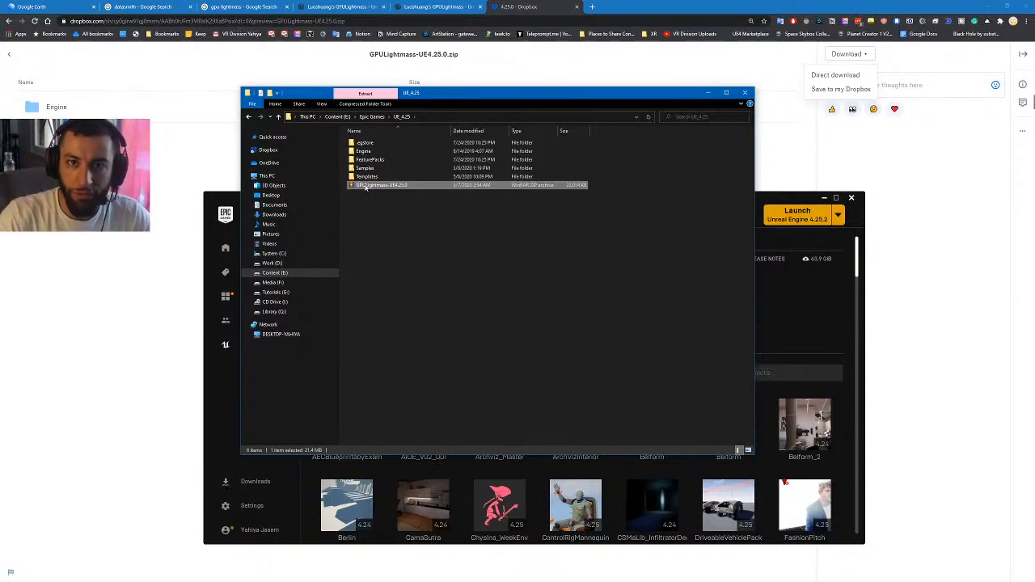
pyautogui.click(390, 283)
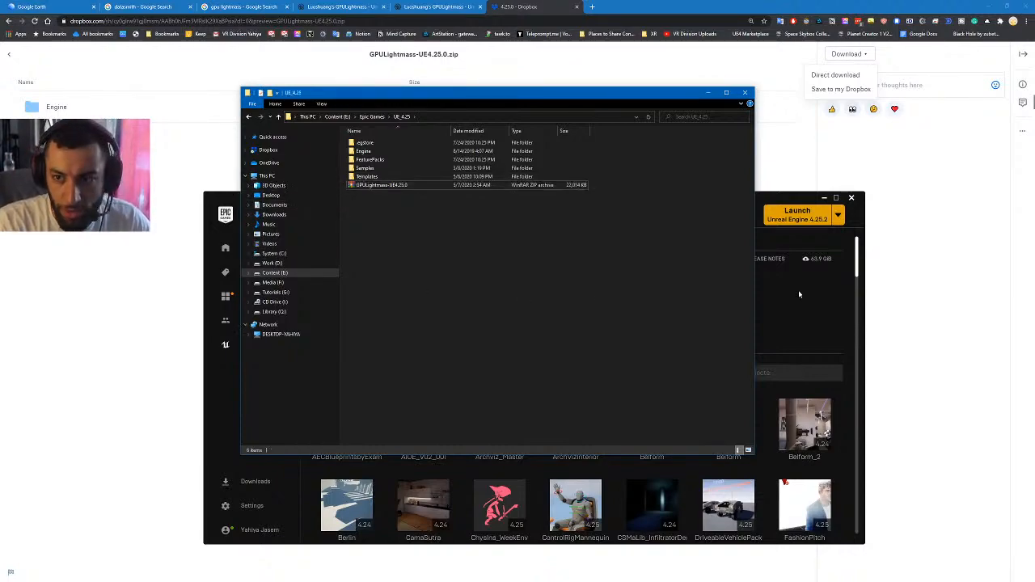
# - Switch to the Epic Games Launcher, start verifying engine version 4.24.3, and cancel that task in the downloads list
pyautogui.click(800, 293)
pyautogui.click(479, 298)
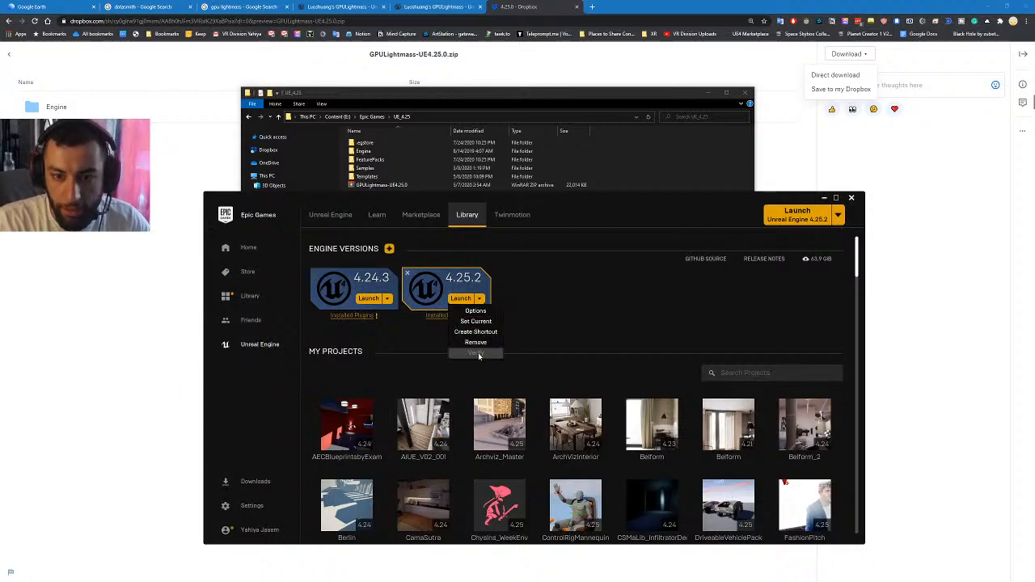
pyautogui.click(387, 298)
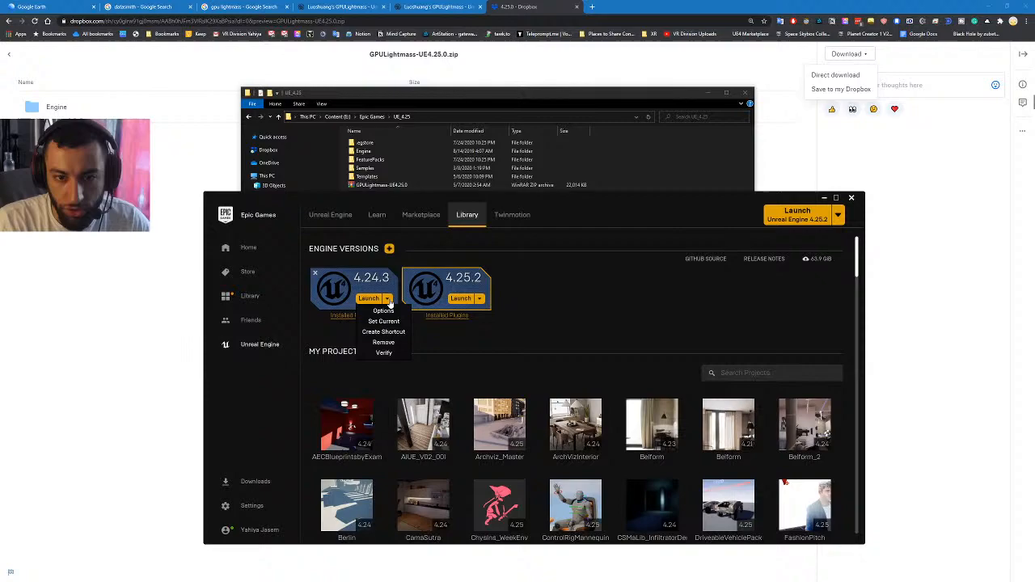
pyautogui.click(385, 354)
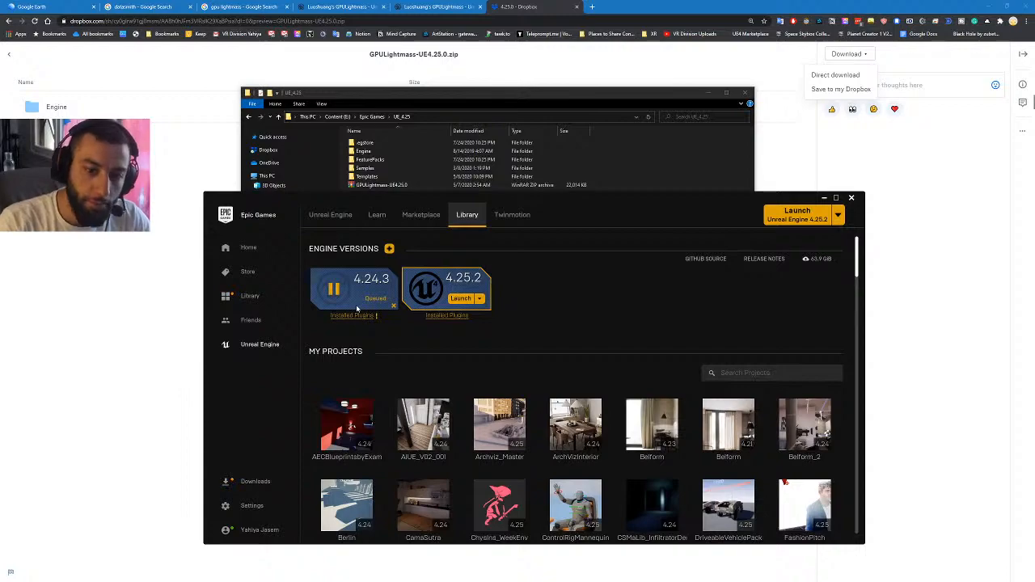
pyautogui.click(253, 483)
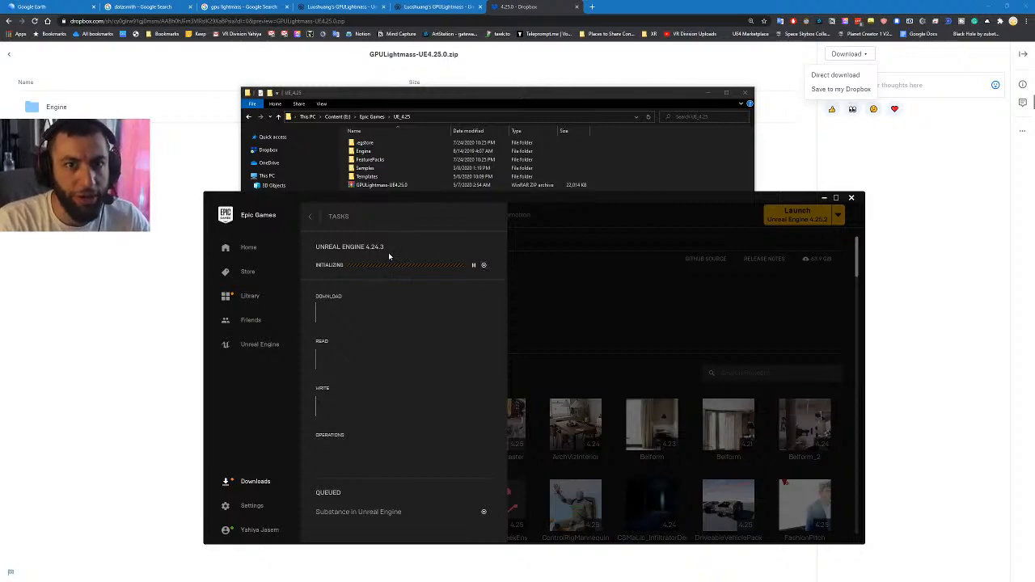
pyautogui.click(484, 268)
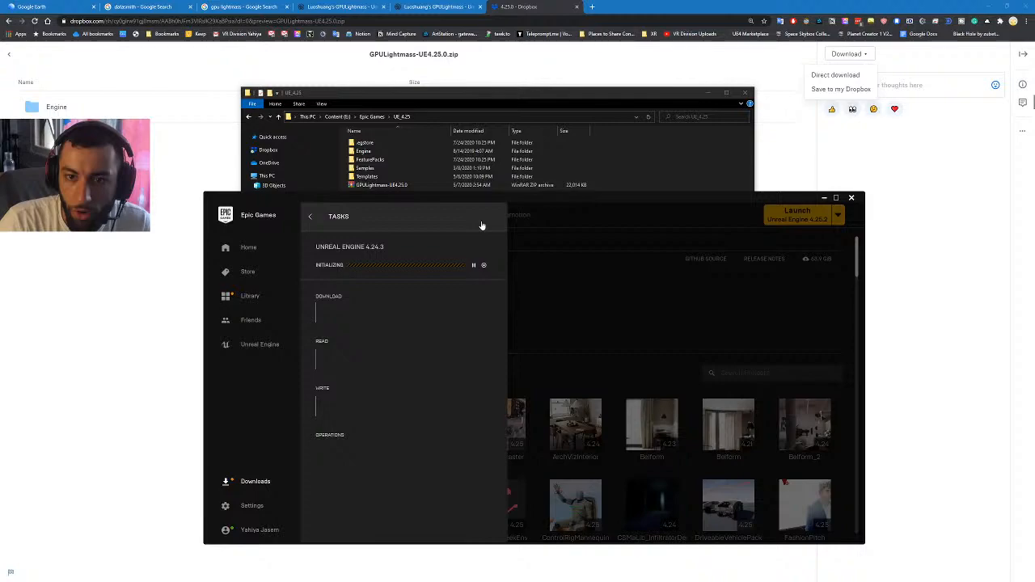
# - Open the GPULightmass-UE4.25.0 archive in WinRAR and examine the DotNET and Win64 folders under Engine\Binaries
pyautogui.click(396, 185)
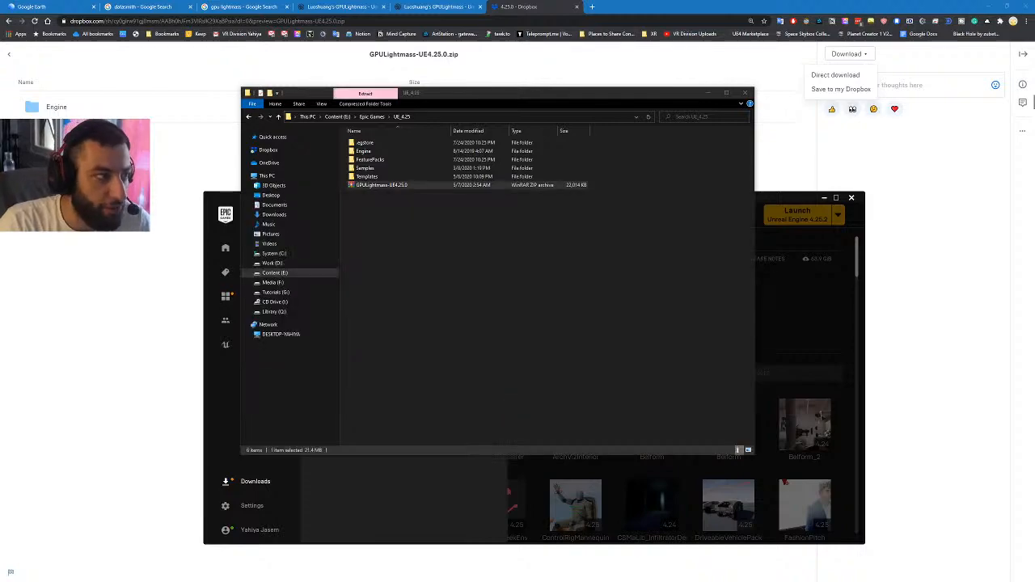
pyautogui.moveTo(0, 89); pyautogui.dragTo(484, 105)
pyautogui.doubleClick(347, 179)
pyautogui.doubleClick(347, 179)
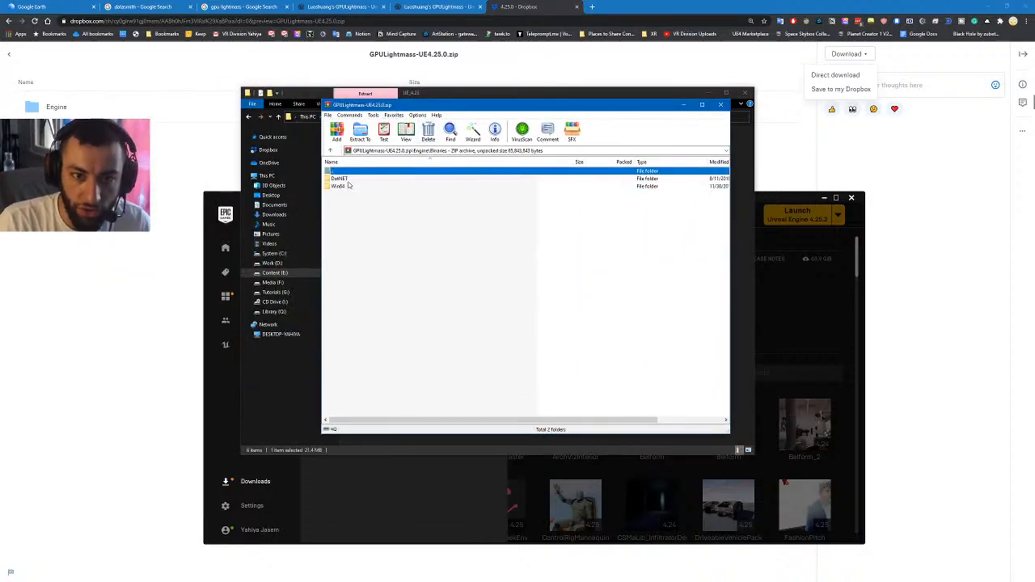
pyautogui.doubleClick(361, 180)
pyautogui.press('BackSpace')
pyautogui.doubleClick(355, 186)
pyautogui.press('BackSpace')
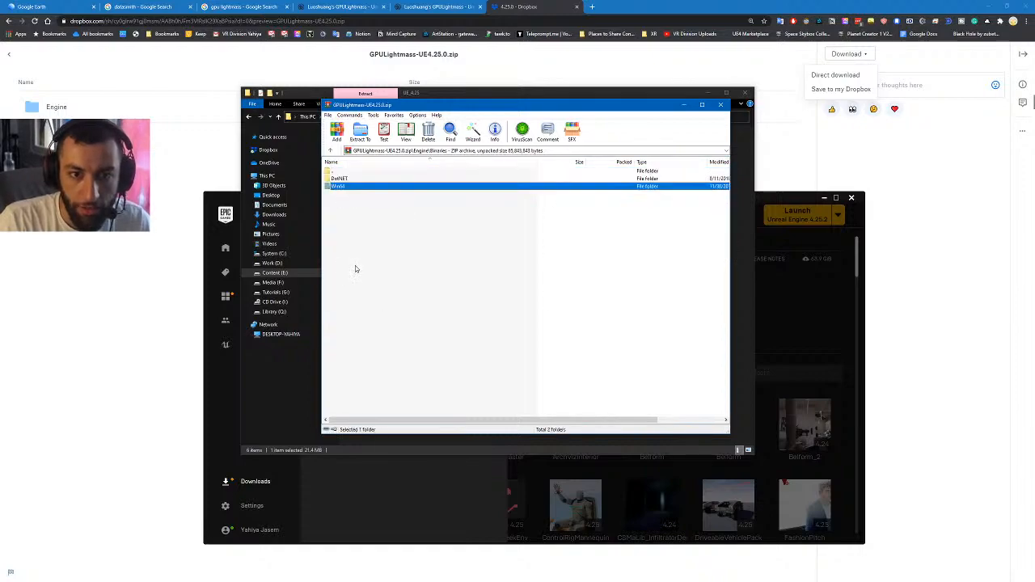
# - Examine the archive's Engine\Config folder and select the BaseLightmass.ini file
pyautogui.press('BackSpace')
pyautogui.press('Down')
pyautogui.press('Return')
pyautogui.press('Down')
pyautogui.press('BackSpace')
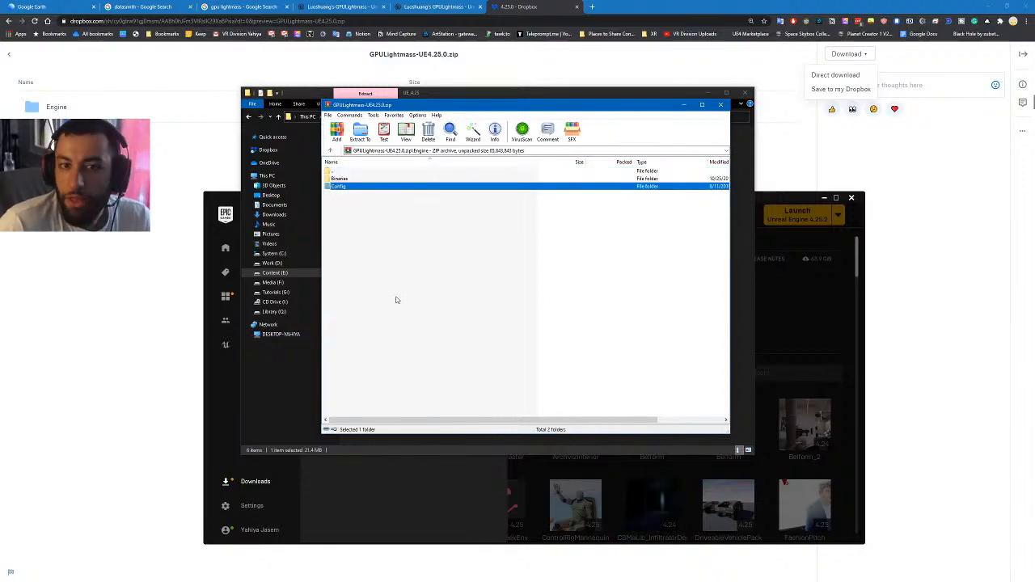
pyautogui.press('Return')
pyautogui.press('Down')
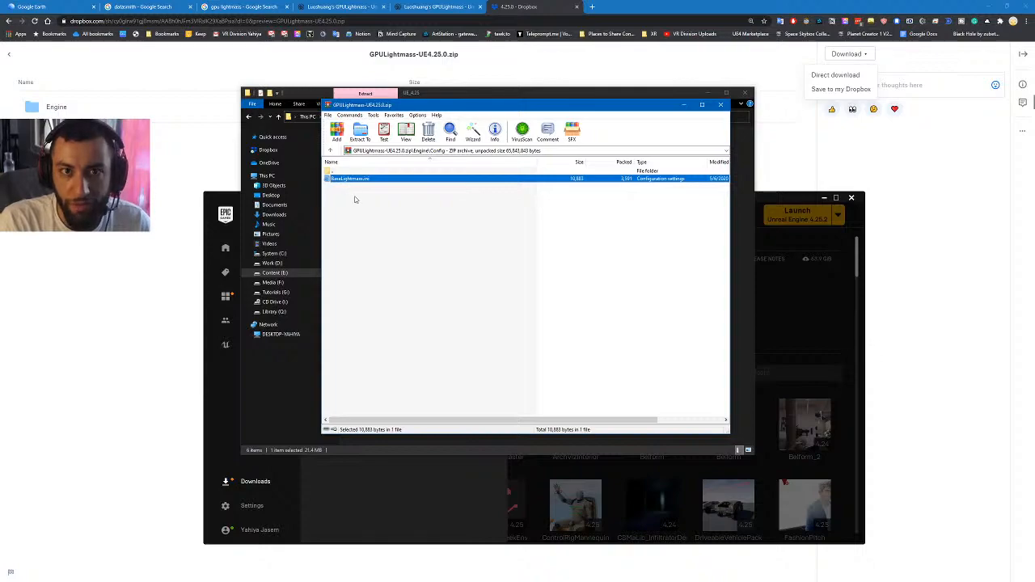
# - Open the GPU Lightmass 4.25.0 source code link from the forum, sign in to GitHub, and look over the UnrealEngine repository
pyautogui.click(437, 7)
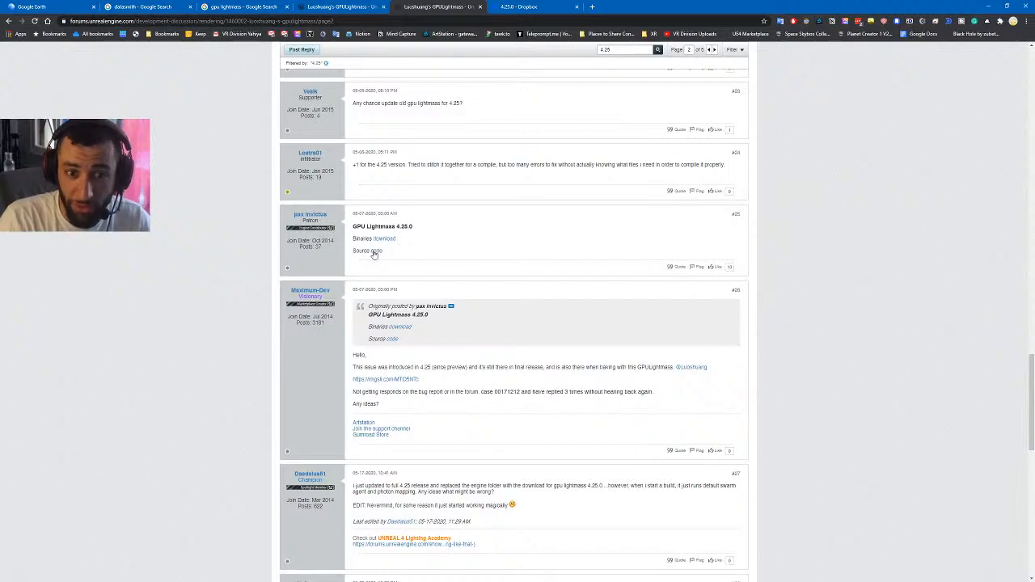
pyautogui.click(375, 252)
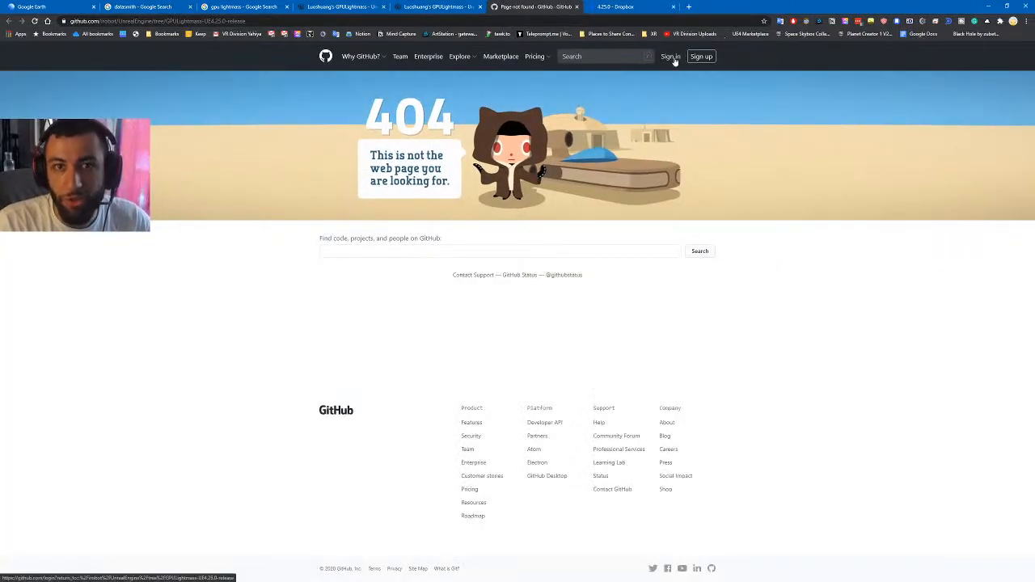
pyautogui.click(671, 55)
pyautogui.click(514, 183)
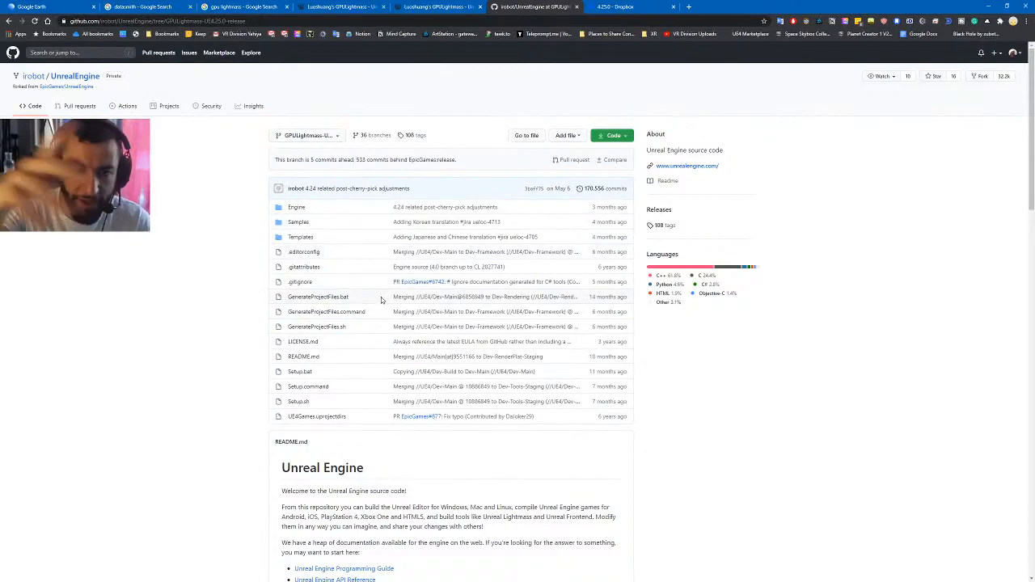
pyautogui.scroll(-4, 455, 297)
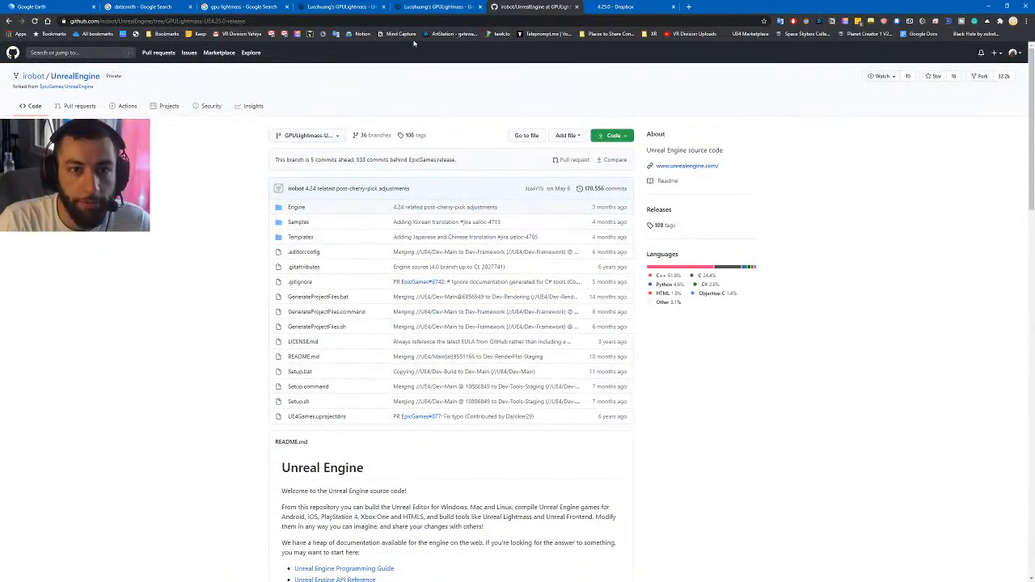
# - Close the GitHub, Dropbox and GPULightmass forum pages, returning to the gpu lightmass search results
pyautogui.middleClick(492, 6)
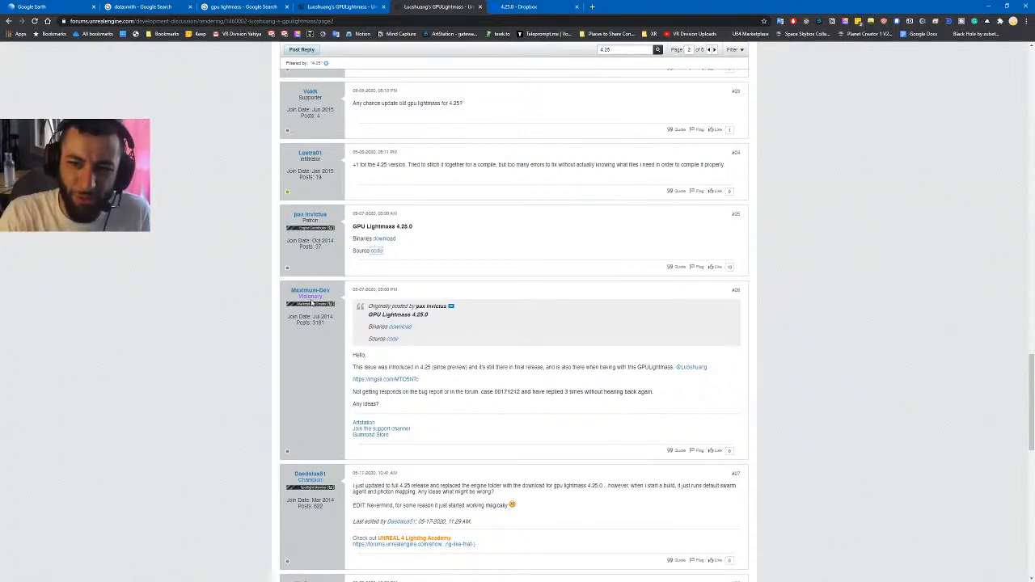
pyautogui.middleClick(443, 6)
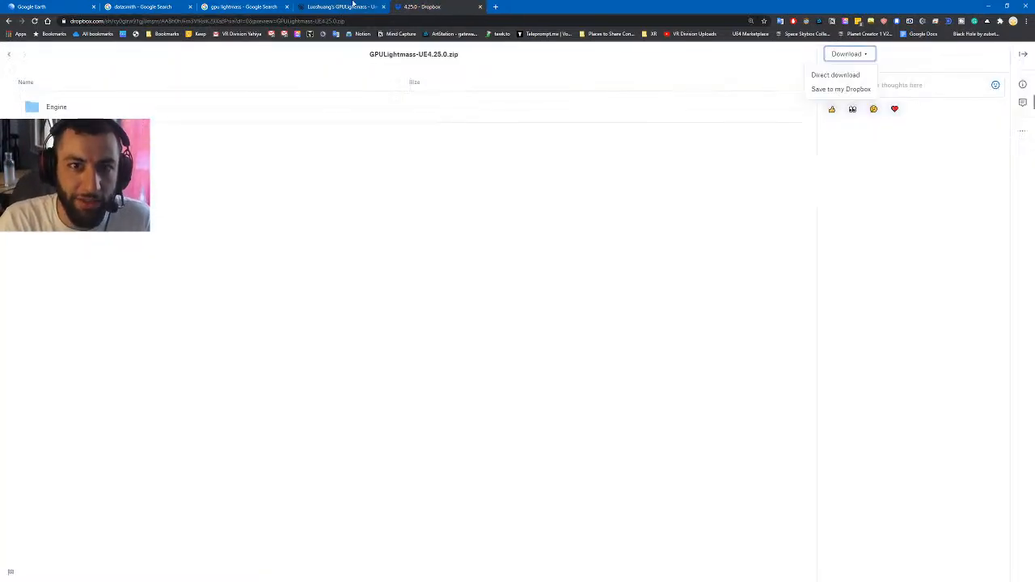
pyautogui.middleClick(421, 5)
pyautogui.scroll(-12, 537, 198)
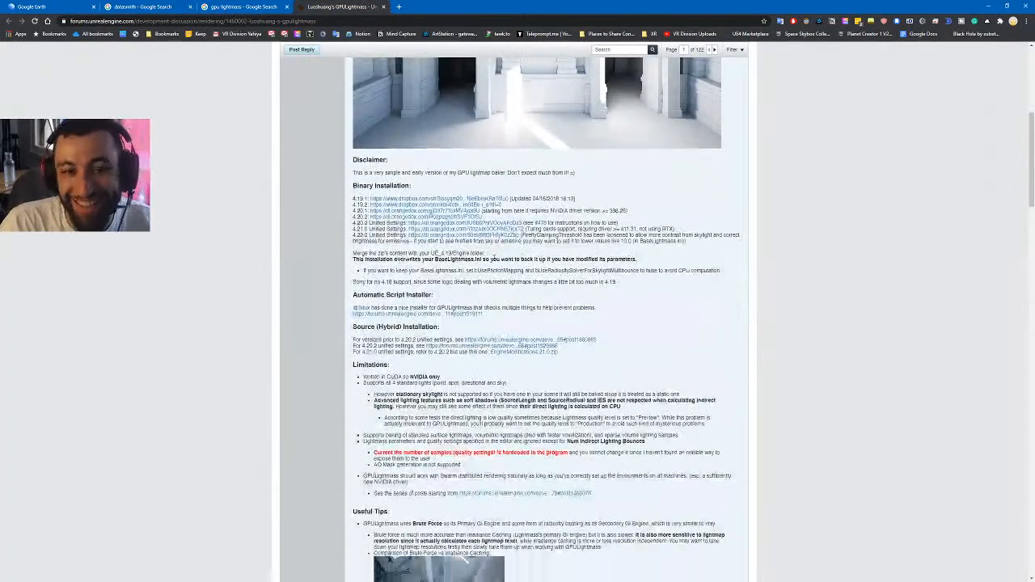
pyautogui.middleClick(333, 6)
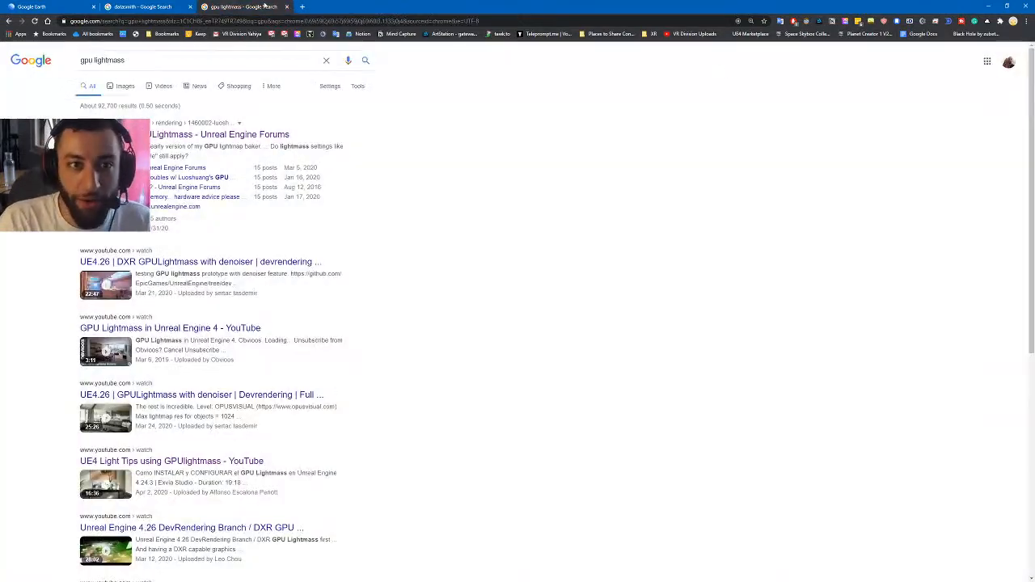
# - Check the download tasks in the Epic Games Launcher, then clear away the browser, launcher and GPULightmass archive windows
pyautogui.click(988, 5)
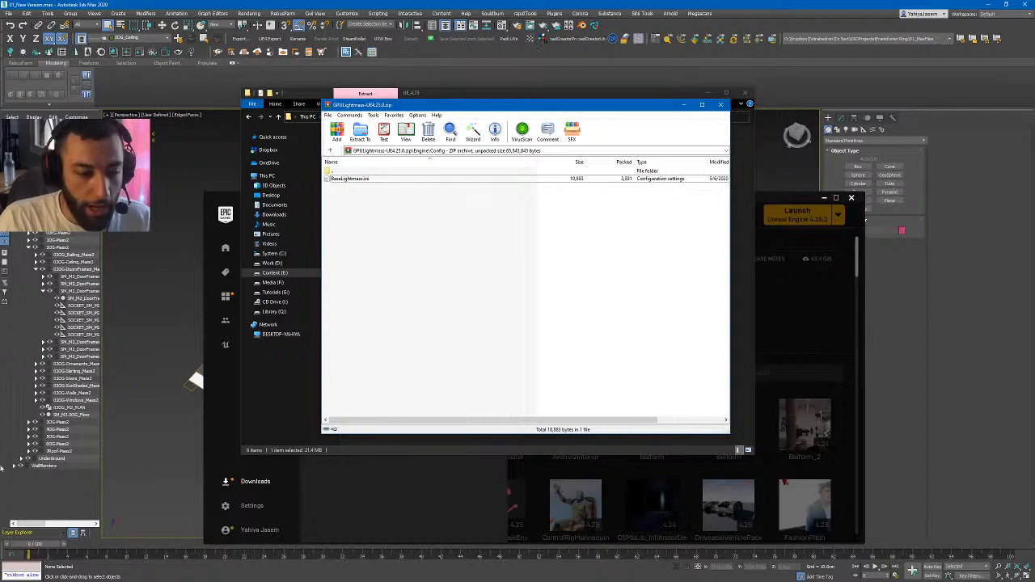
pyautogui.click(255, 481)
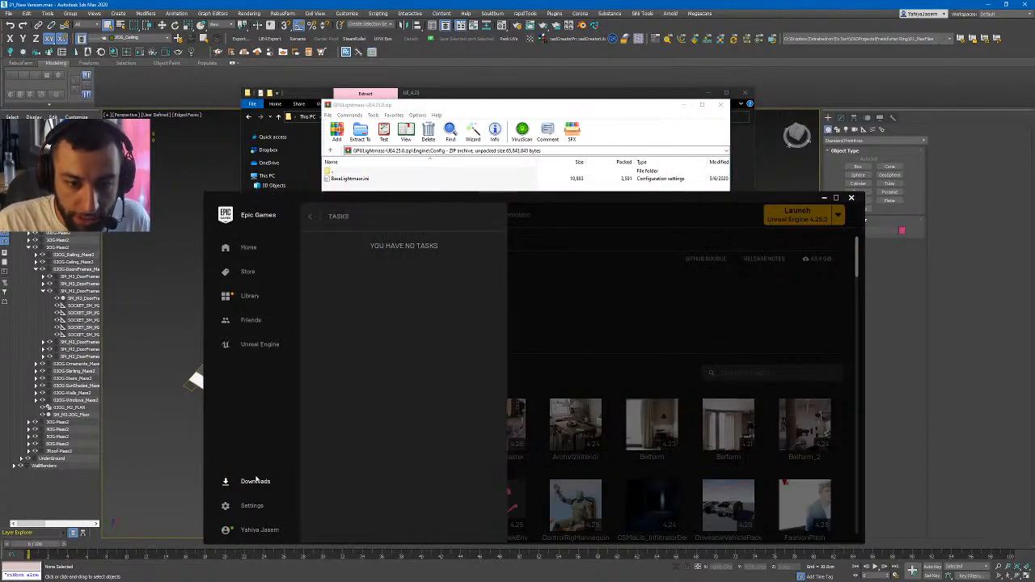
pyautogui.click(311, 217)
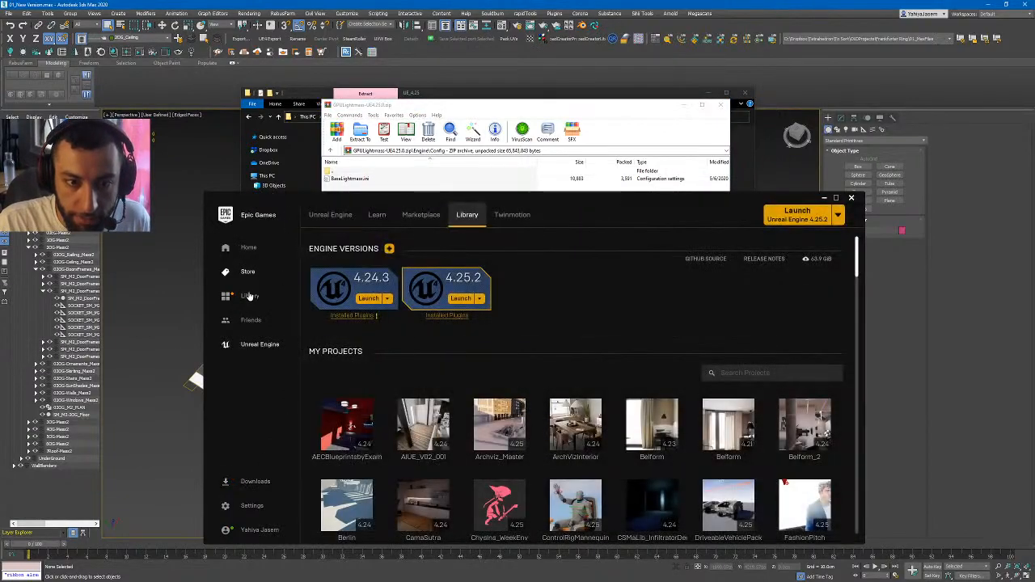
pyautogui.click(824, 197)
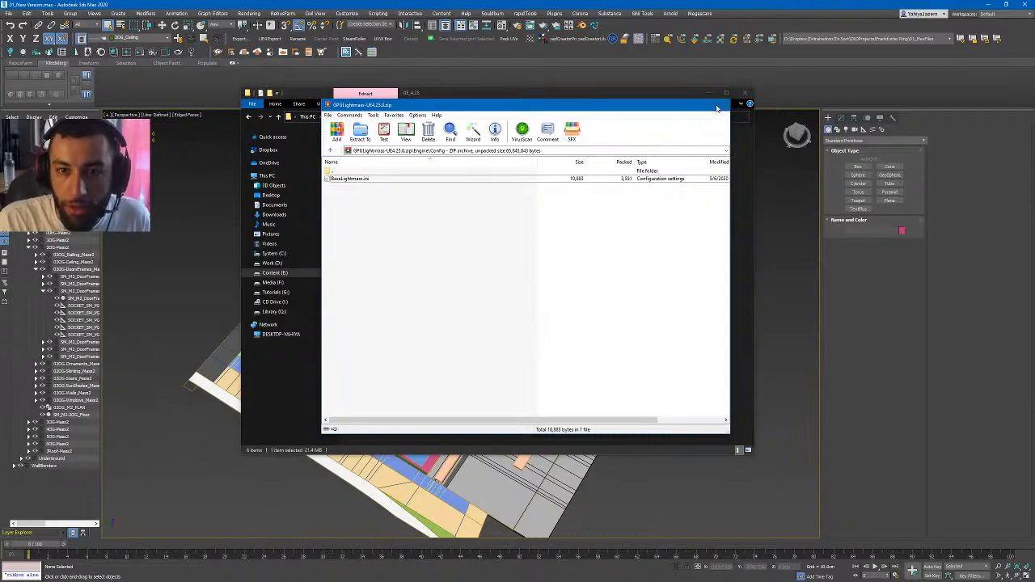
pyautogui.click(722, 106)
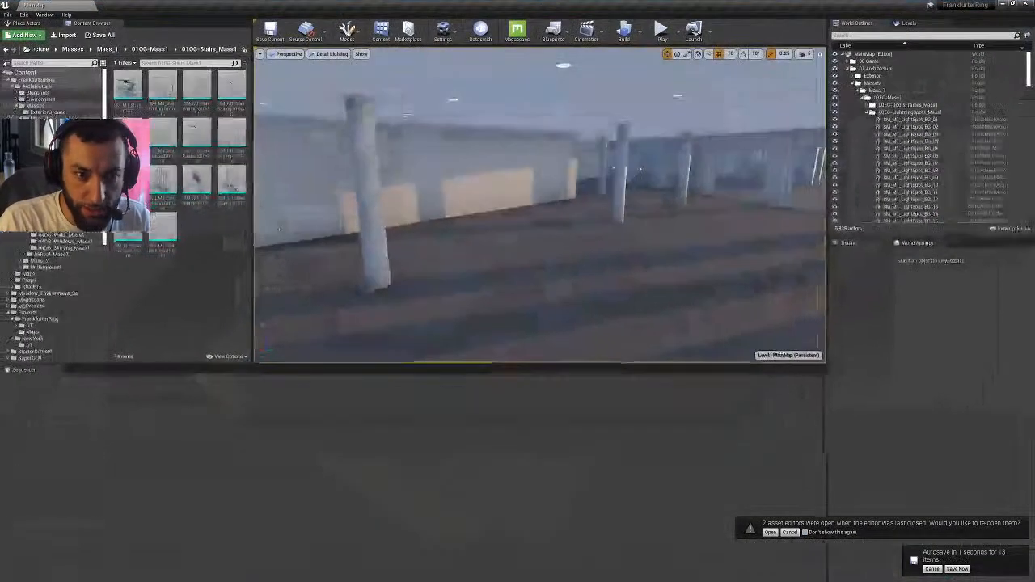
# - Switch to the FrankfurterRing project in Unreal Editor and start a lighting-only build of the MainMap level
pyautogui.press('w')
pyautogui.moveTo(458, 183); pyautogui.dragTo(460, 182, button='right')
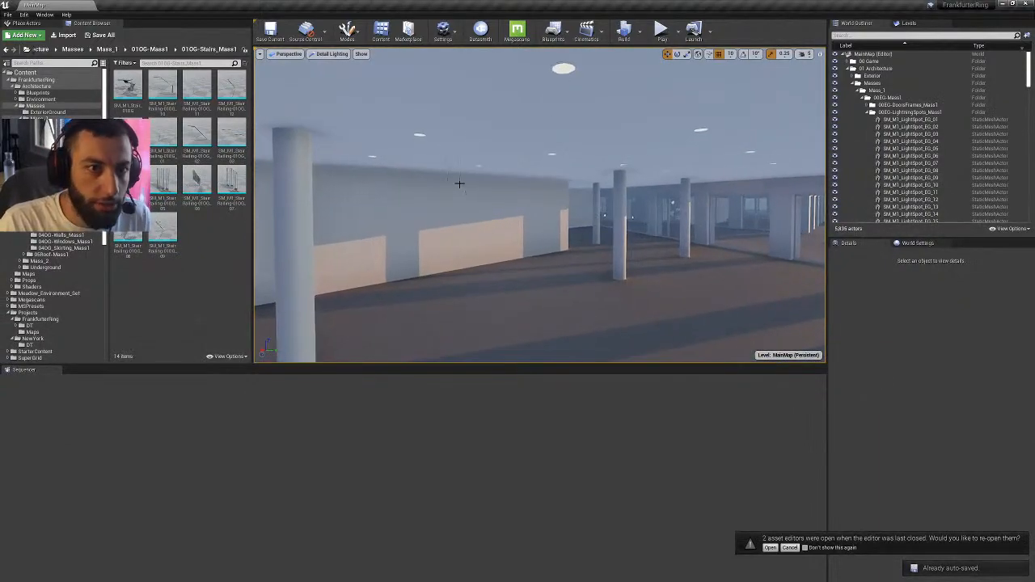
pyautogui.click(637, 33)
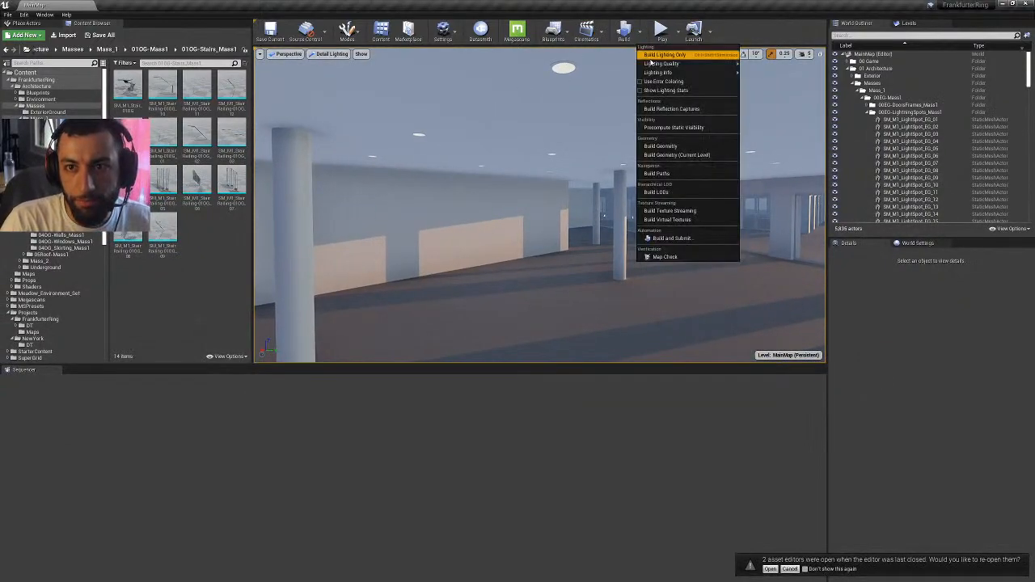
pyautogui.click(666, 54)
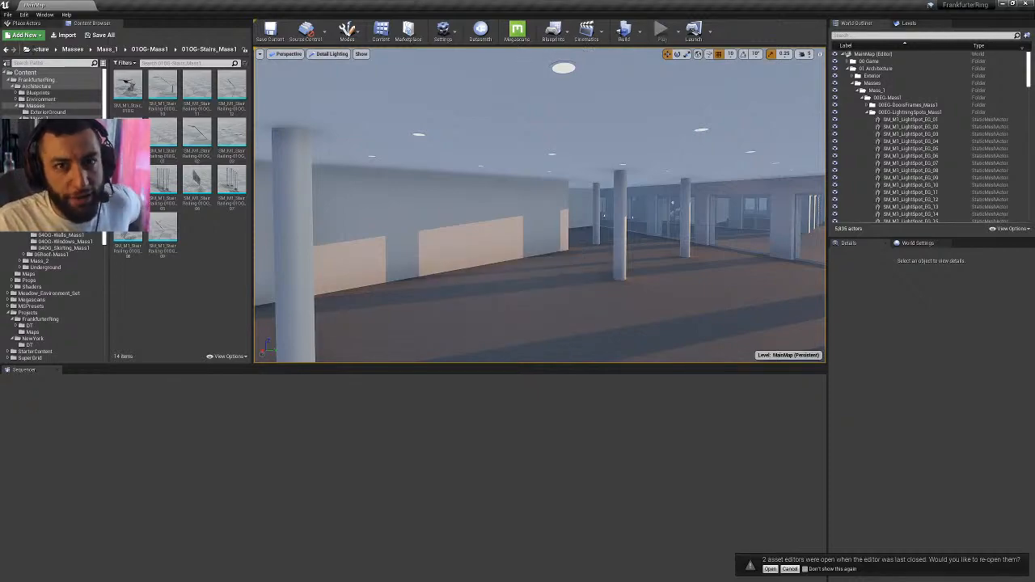
# - Choose Medium lighting quality for builds and show the Lightmass settings in World Settings
pyautogui.click(637, 32)
pyautogui.moveTo(711, 63)
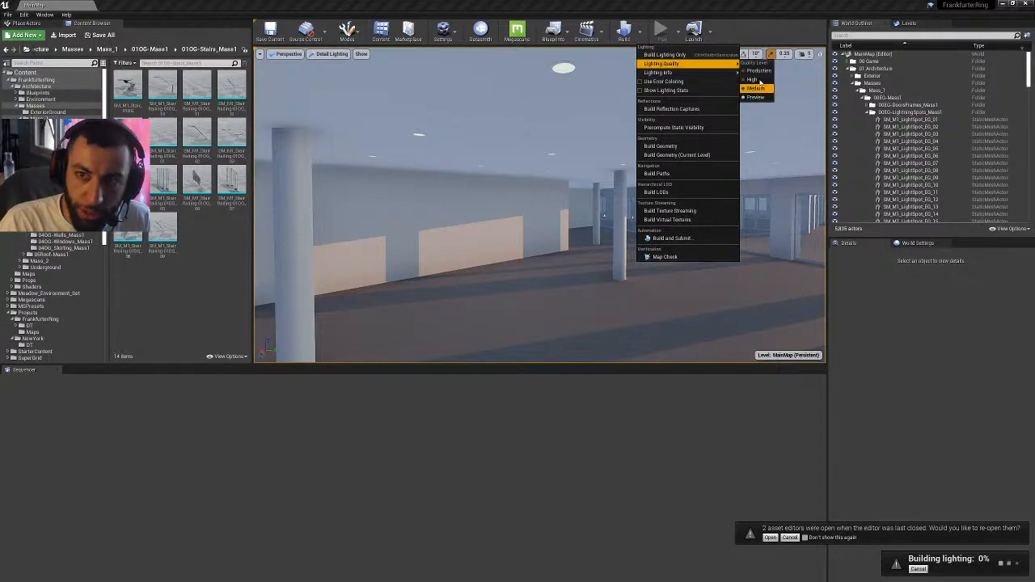
pyautogui.click(757, 88)
pyautogui.click(916, 243)
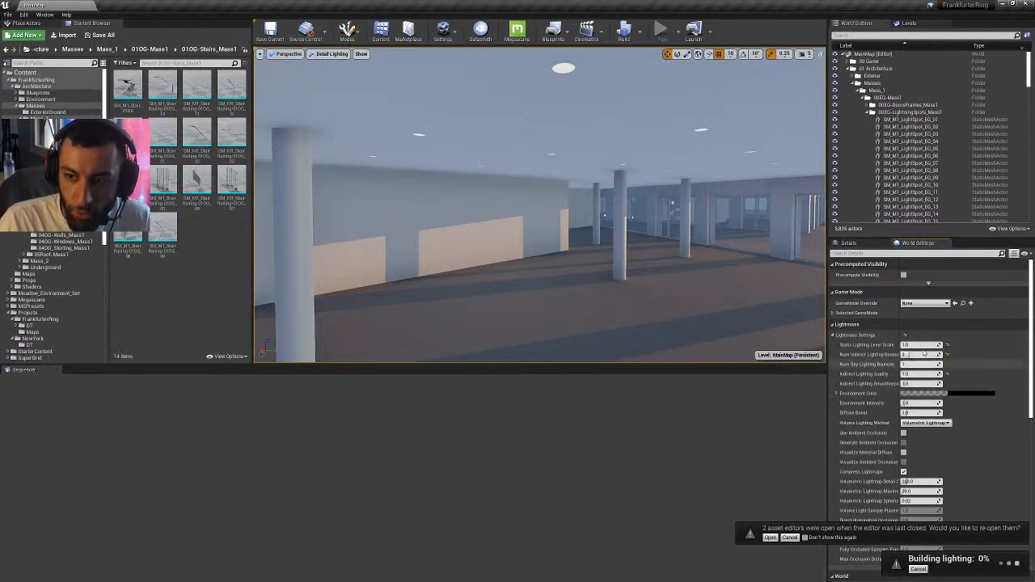
pyautogui.scroll(-1, 927, 344)
pyautogui.scroll(1, 926, 330)
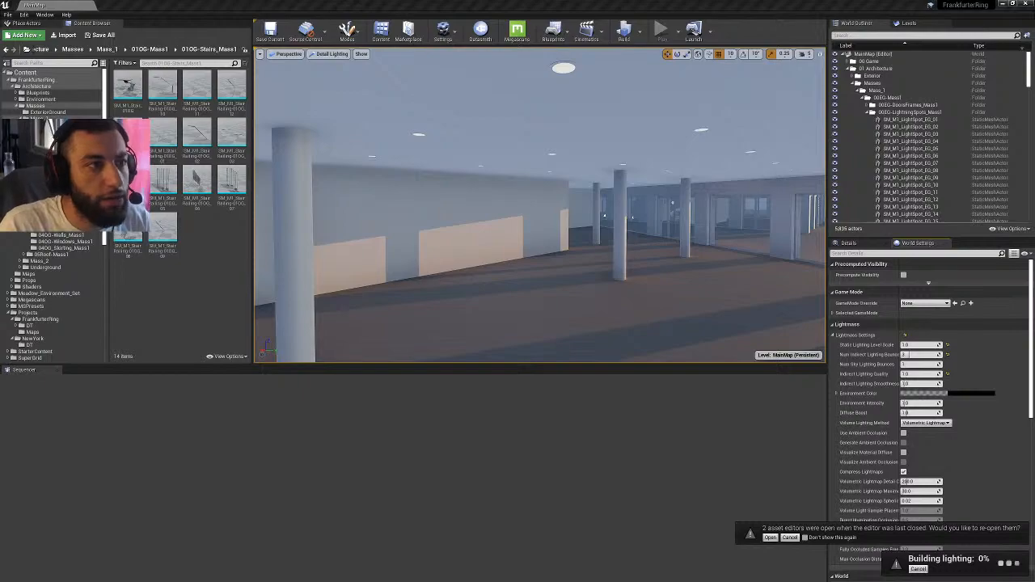
# - Open the GPULightmass forum thread from the search results in the browser and go through its installation notes to the Limitations section
pyautogui.moveTo(0, 32); pyautogui.dragTo(389, 60)
pyautogui.click(453, 192)
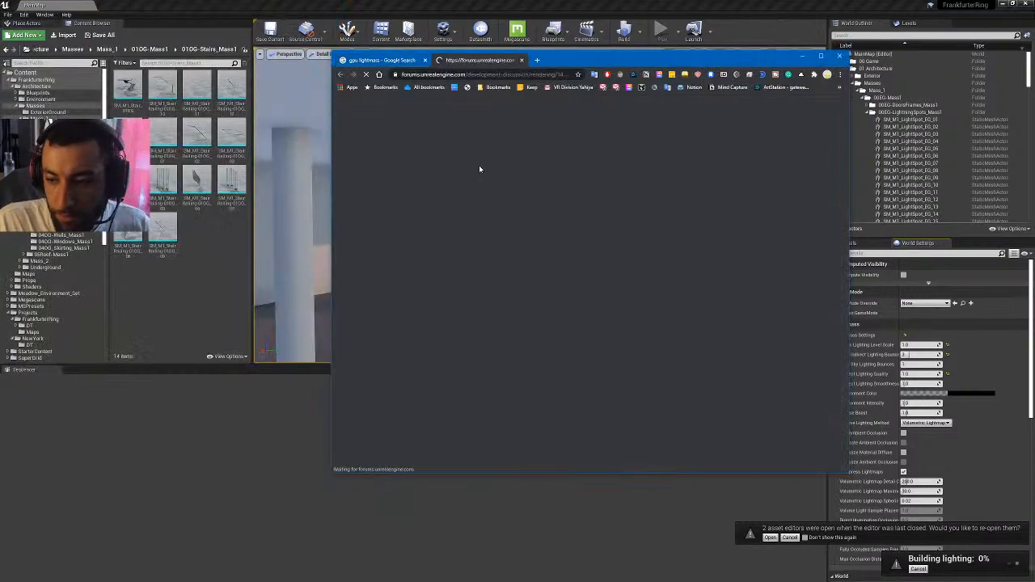
pyautogui.moveTo(570, 55); pyautogui.dragTo(445, 46)
pyautogui.scroll(-8, 417, 212)
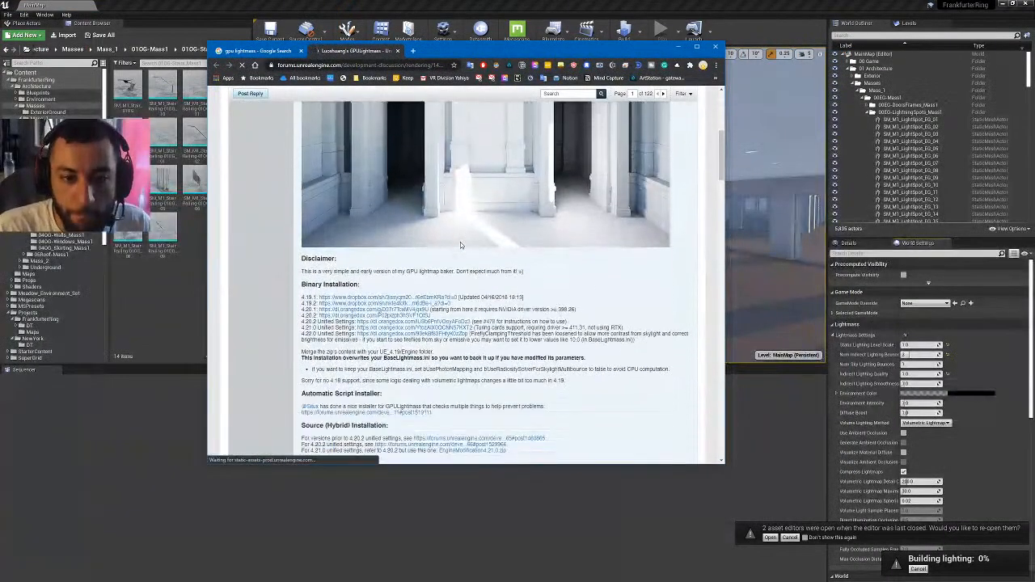
pyautogui.scroll(-2, 460, 242)
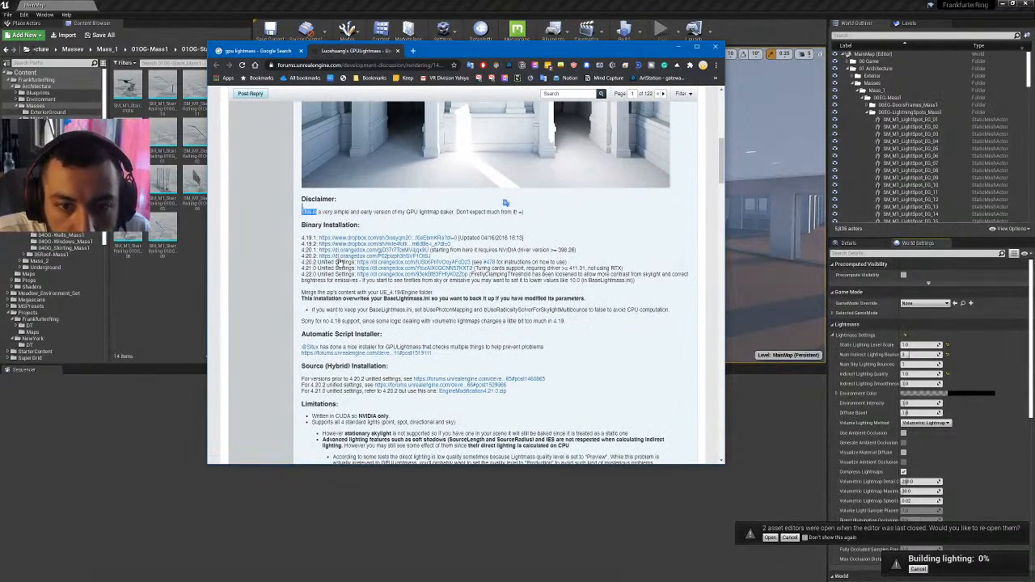
pyautogui.click(327, 262)
pyautogui.scroll(-5, 320, 261)
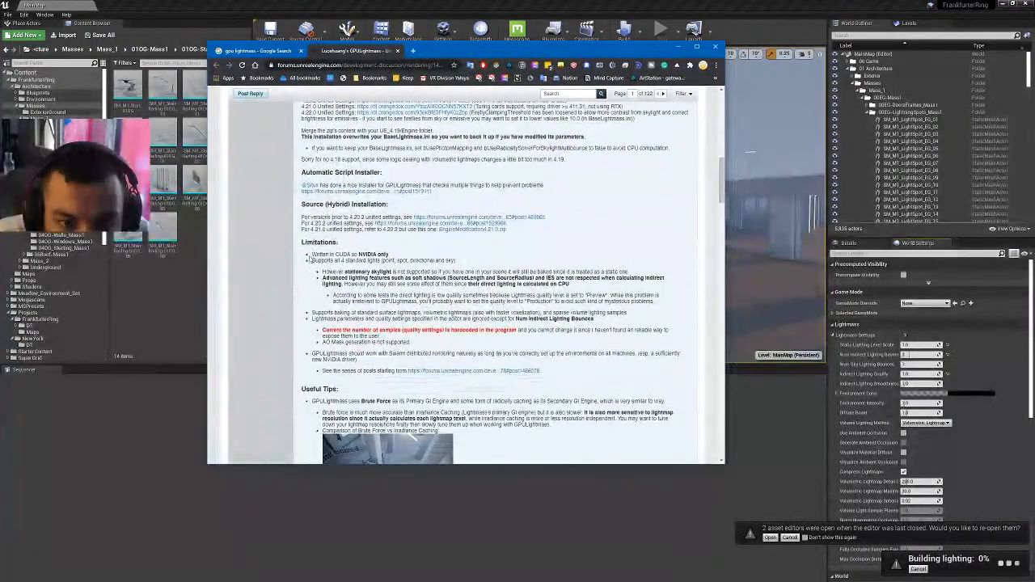
# - Examine the GPULightmass limitation on CUDA and NVIDIA hardware in the forum post
pyautogui.moveTo(312, 255); pyautogui.dragTo(392, 256)
pyautogui.click(332, 259)
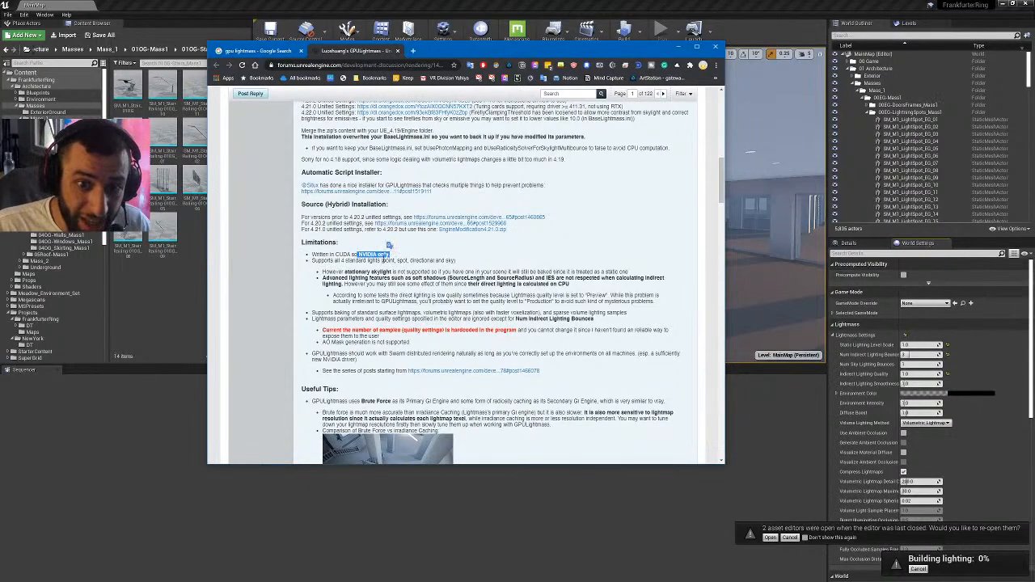
pyautogui.click(390, 255)
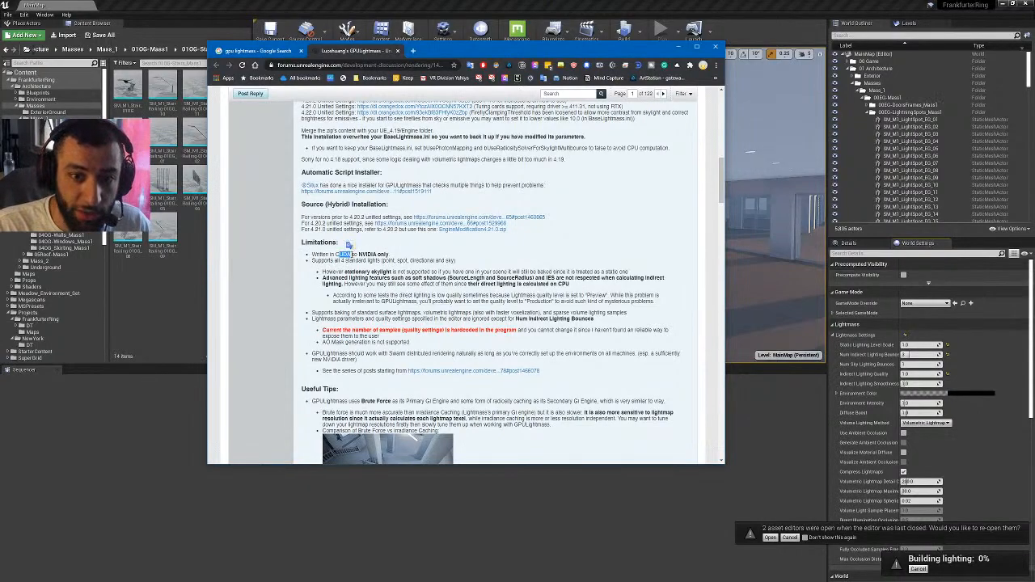
pyautogui.click(350, 253)
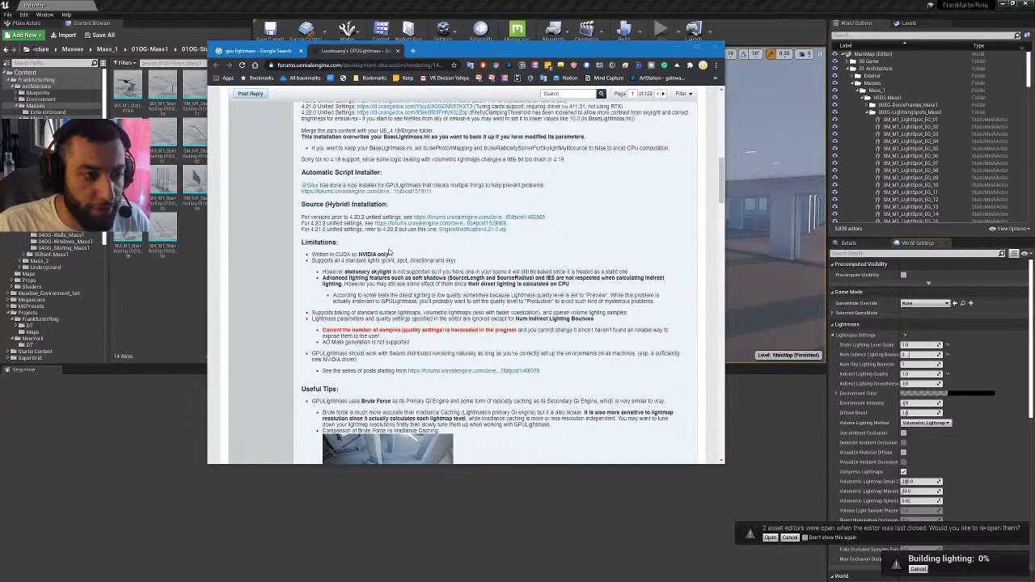
pyautogui.scroll(-1, 390, 253)
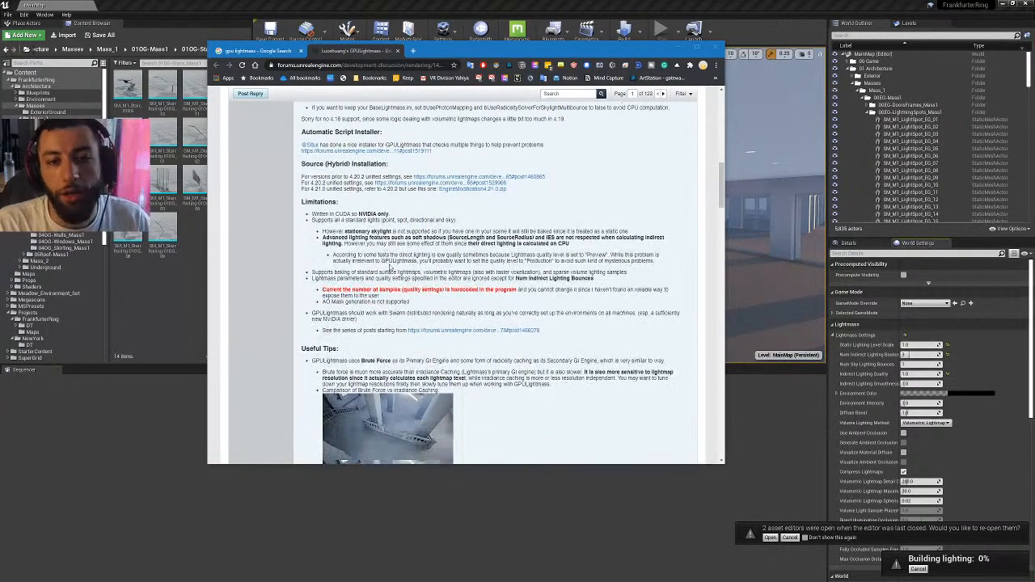
# - Examine the forum post's limitations on stationary skylights, soft shadows, IES profiles and direct lighting
pyautogui.click(363, 237)
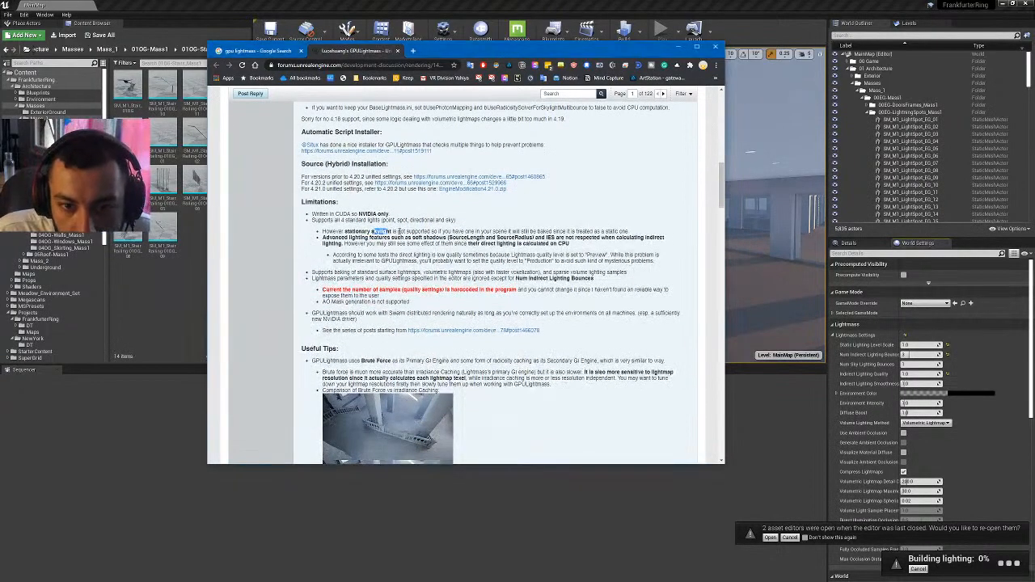
pyautogui.moveTo(363, 233); pyautogui.dragTo(461, 240)
pyautogui.click(495, 251)
pyautogui.moveTo(553, 255); pyautogui.dragTo(410, 243)
pyautogui.click(356, 243)
pyautogui.tripleClick(356, 237)
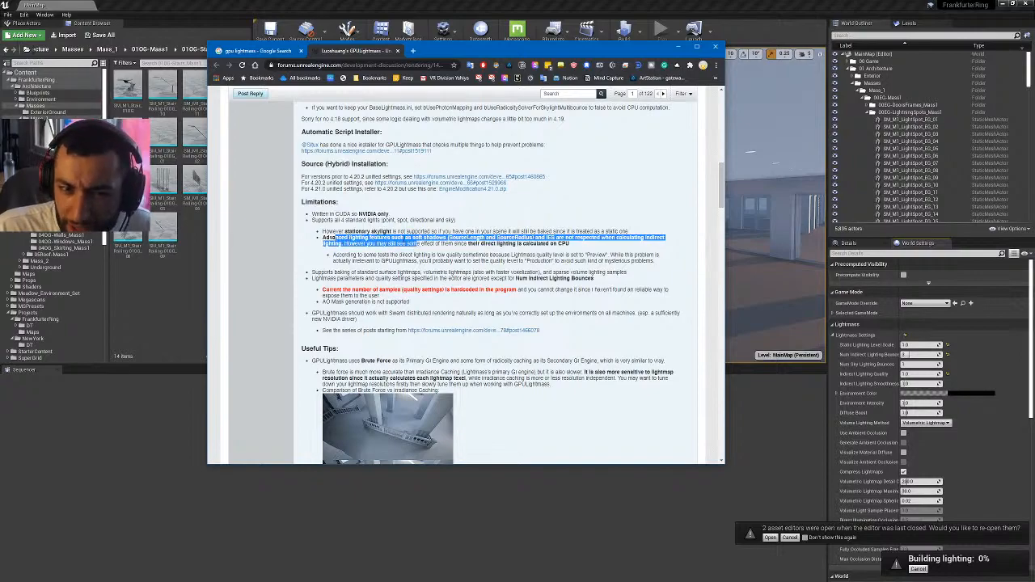
pyautogui.click(465, 244)
pyautogui.moveTo(506, 245); pyautogui.dragTo(383, 241)
pyautogui.click(332, 232)
pyautogui.click(396, 249)
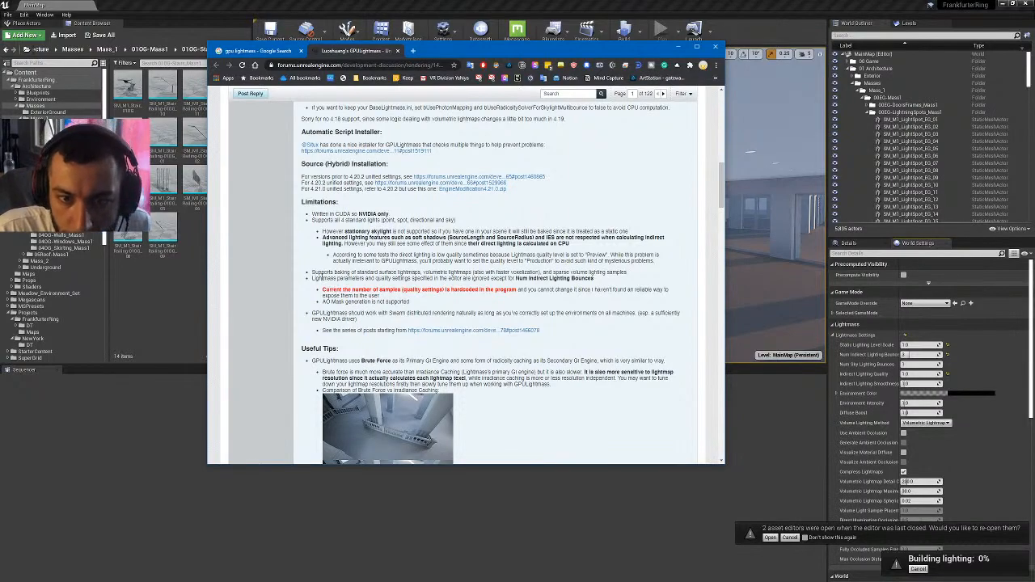
# - Examine the forum post's notes on Lightmass parameters, Num Indirect Lighting Bounces and the hardcoded sample count
pyautogui.moveTo(320, 279); pyautogui.dragTo(394, 286)
pyautogui.click(340, 279)
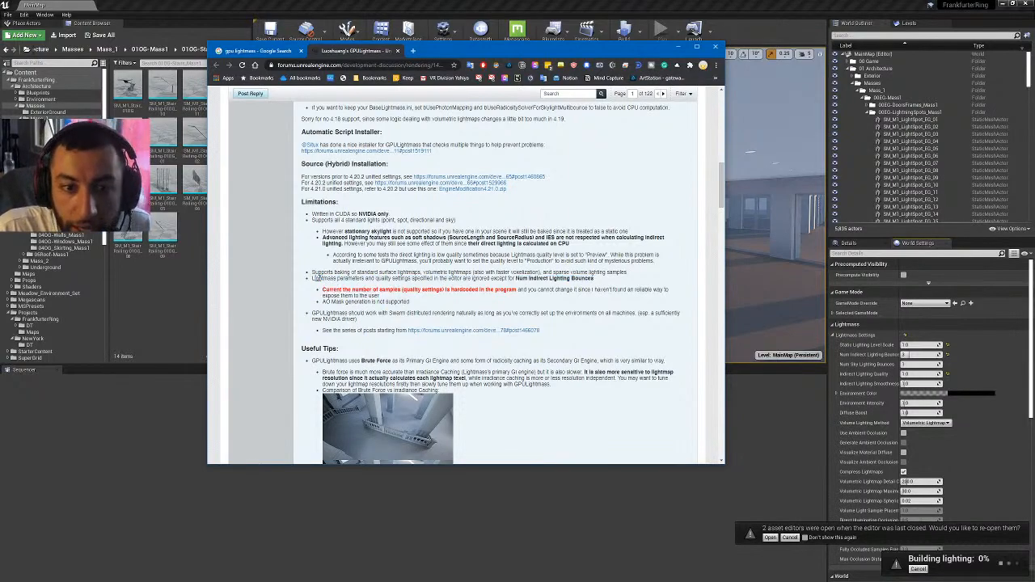
pyautogui.moveTo(314, 278); pyautogui.dragTo(529, 279)
pyautogui.click(533, 278)
pyautogui.moveTo(601, 283); pyautogui.dragTo(325, 275)
pyautogui.click(473, 278)
pyautogui.tripleClick(515, 278)
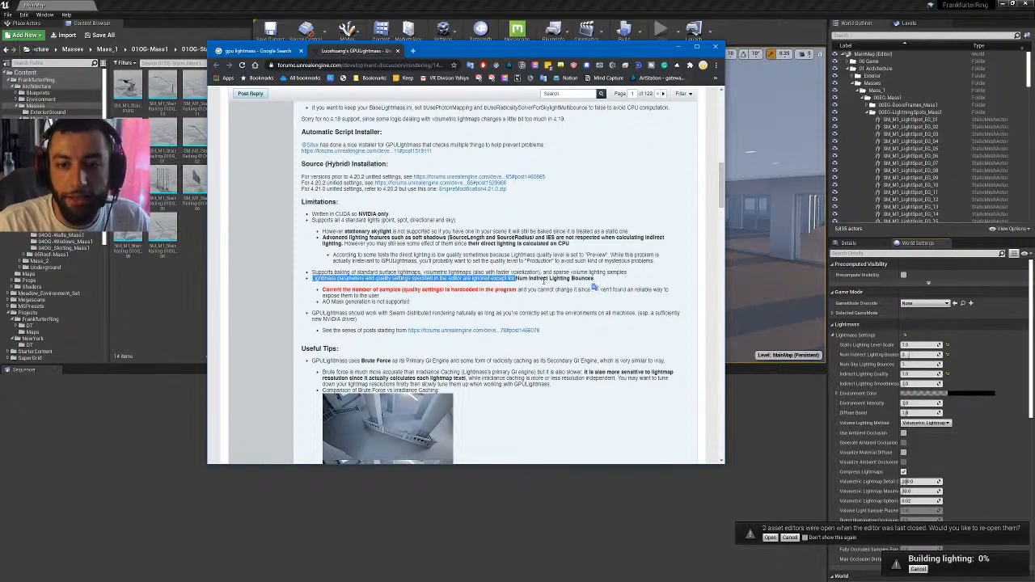
pyautogui.moveTo(516, 279); pyautogui.dragTo(574, 278)
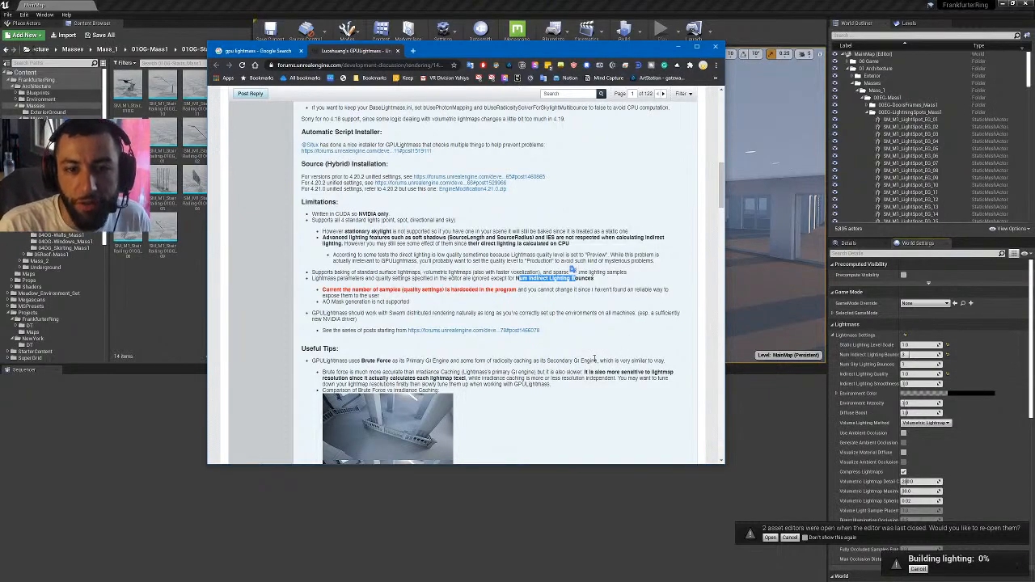
pyautogui.click(434, 305)
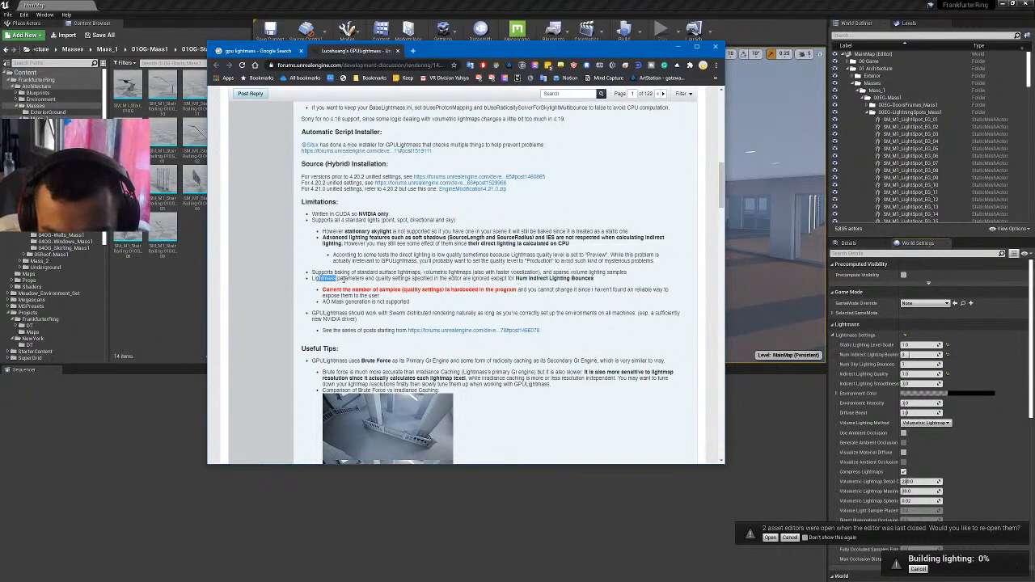
pyautogui.moveTo(336, 278); pyautogui.dragTo(556, 277)
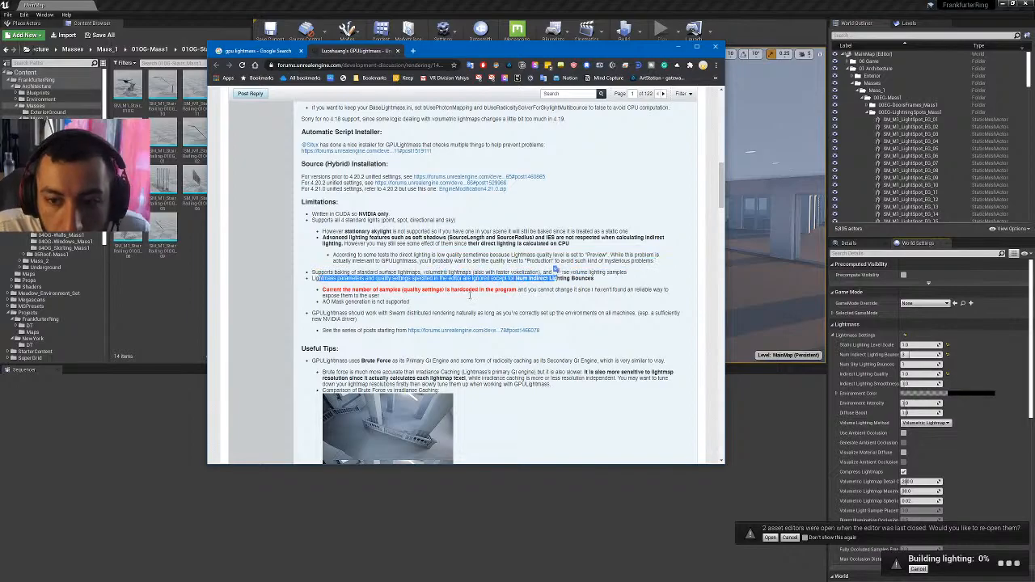
pyautogui.click(353, 288)
# - Skim the rest of the GPULightmass thread, close it, look down the gpu lightmass search results and close that page too
pyautogui.scroll(-15, 363, 275)
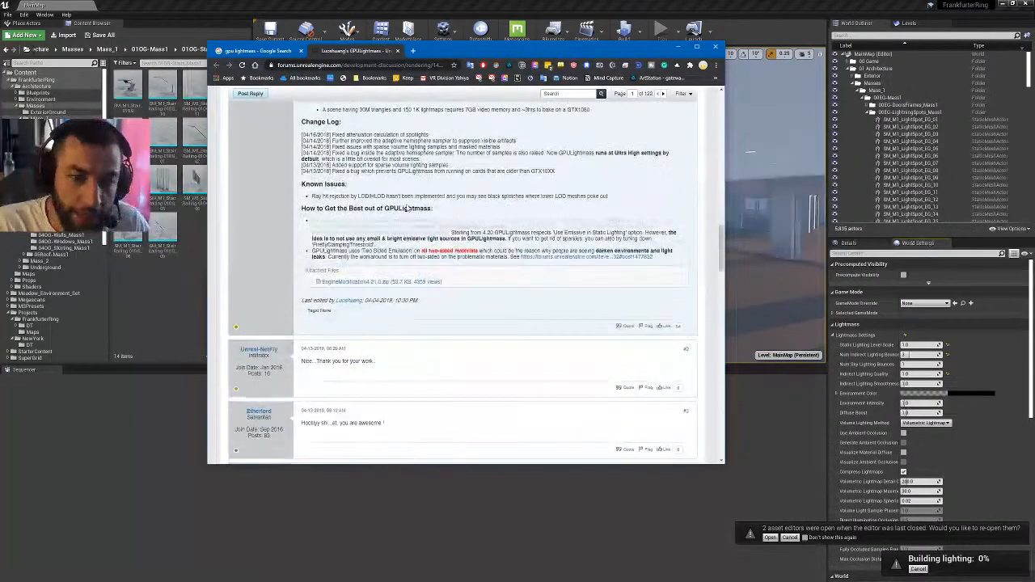
pyautogui.scroll(15, 474, 373)
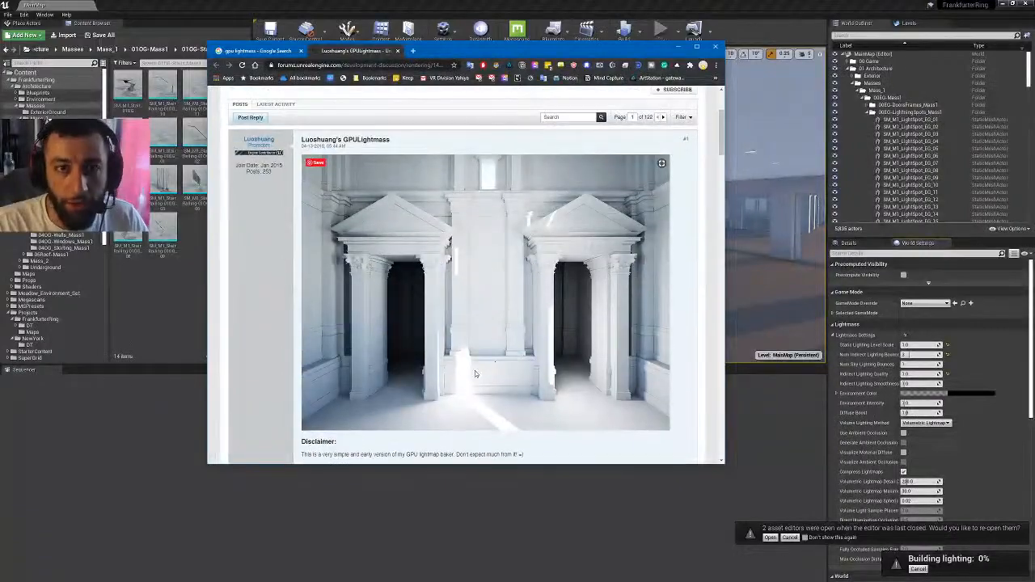
pyautogui.middleClick(357, 53)
pyautogui.scroll(-10, 382, 205)
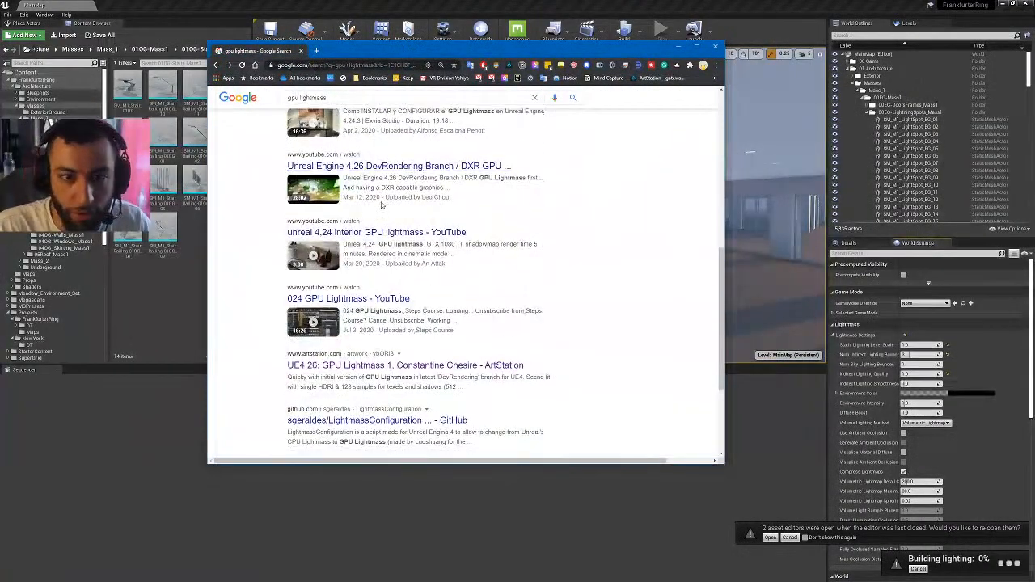
pyautogui.scroll(-4, 382, 204)
pyautogui.middleClick(284, 57)
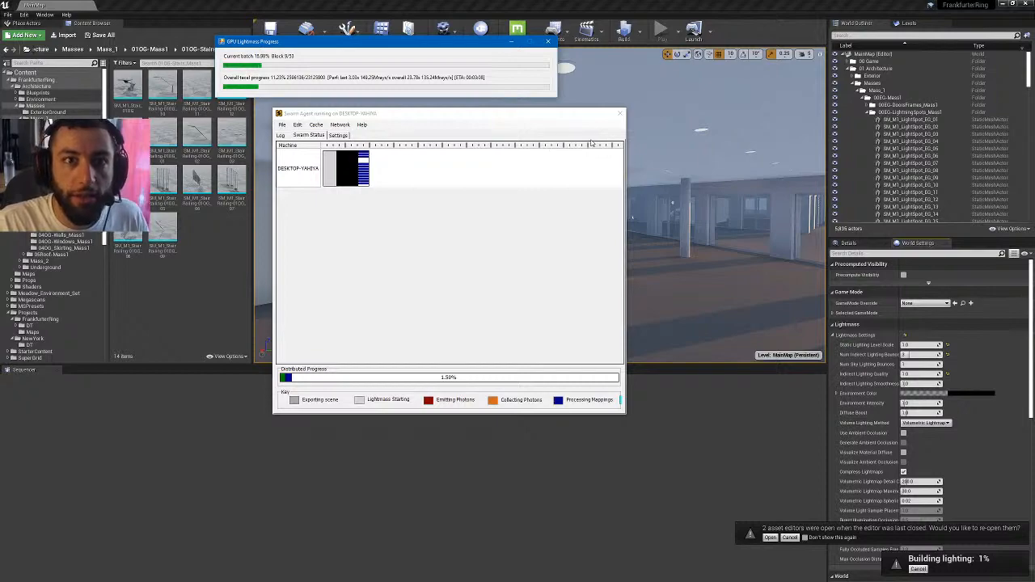
# - Inspect the bake progress in Swarm Agent and the GPU Lightmass Progress window, then switch to the UE_4.25 folder
pyautogui.click(476, 291)
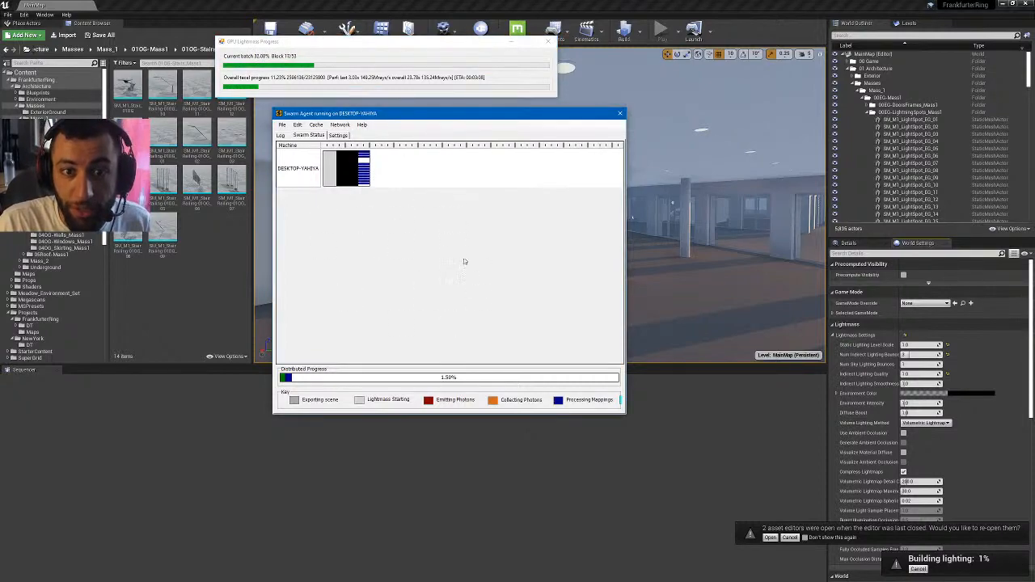
pyautogui.moveTo(370, 178)
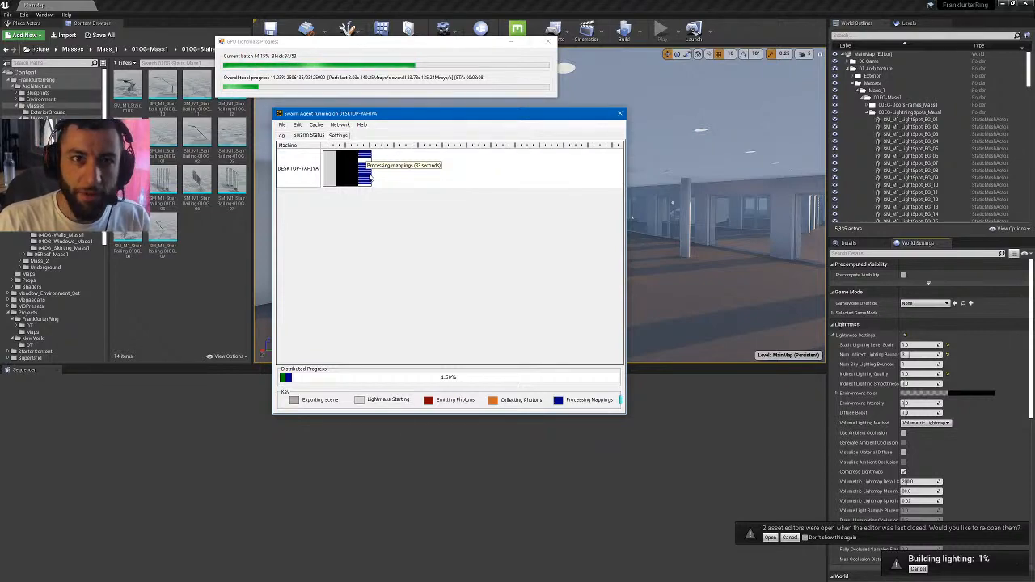
pyautogui.click(460, 79)
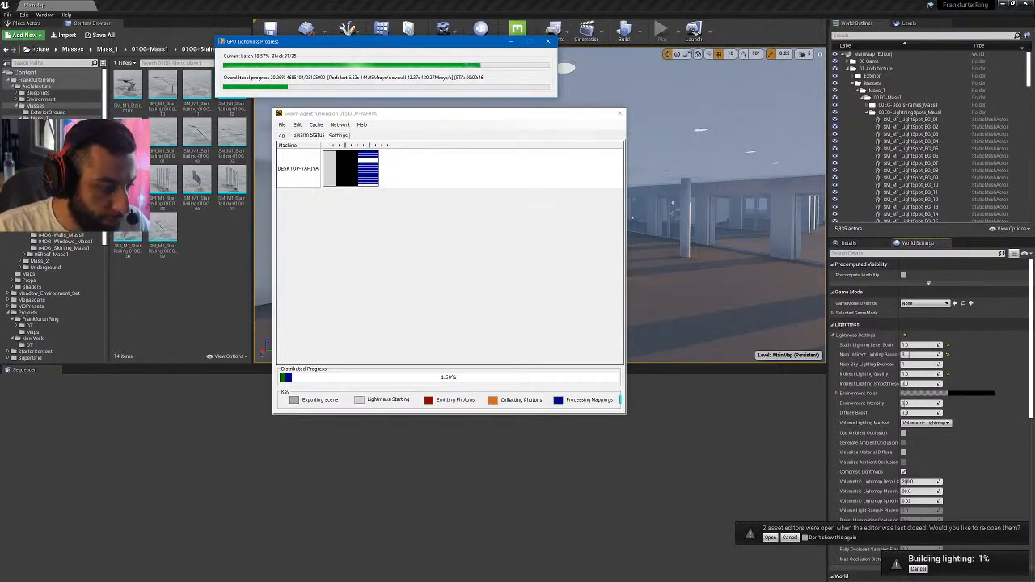
pyautogui.hotkey('alt', 'Tab')
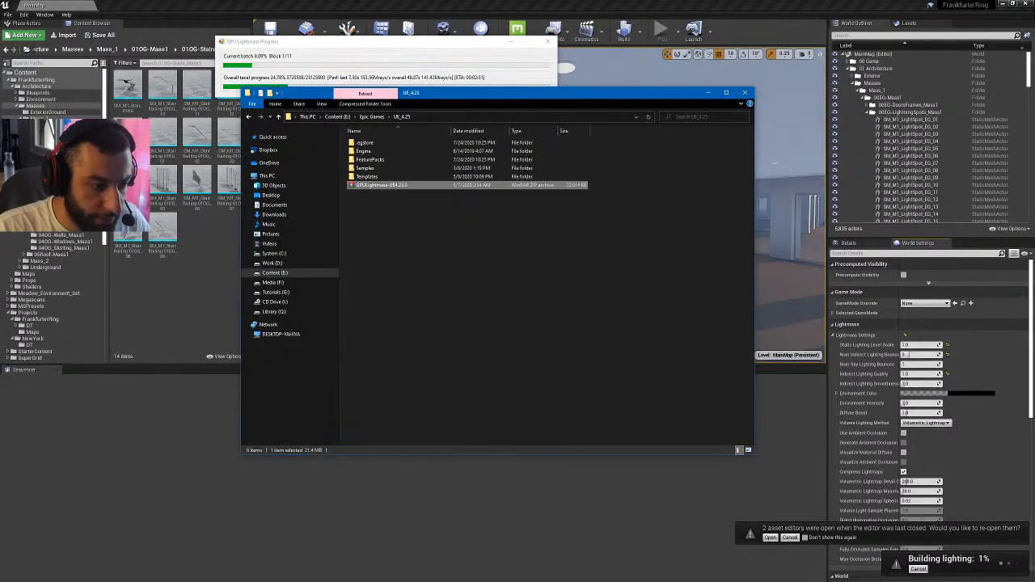
# - Inspect the GPULightmass-UE4.25.0 archive down to its Engine/Config folder, then close the archive
pyautogui.doubleClick(388, 186)
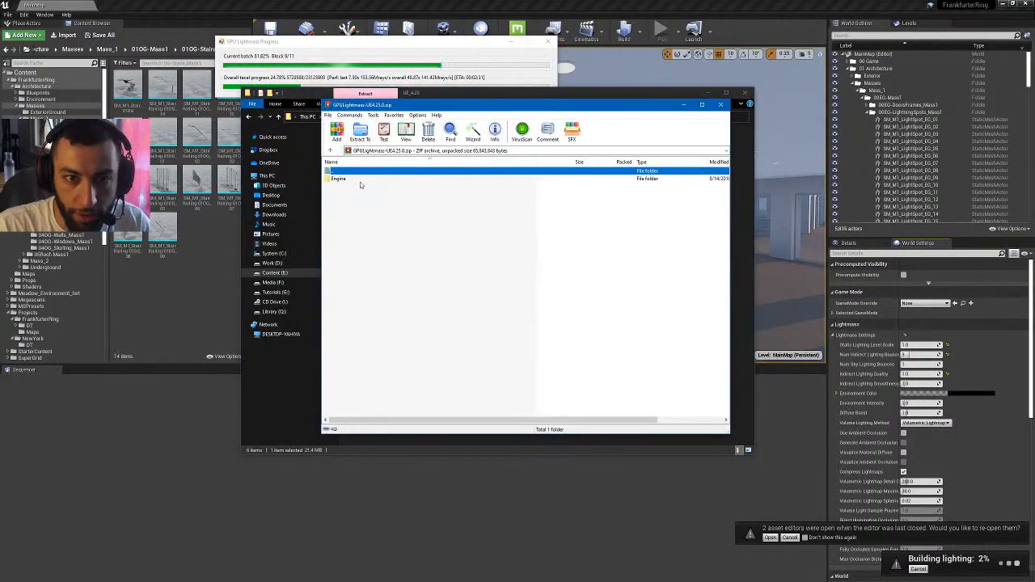
pyautogui.doubleClick(360, 179)
pyautogui.doubleClick(359, 179)
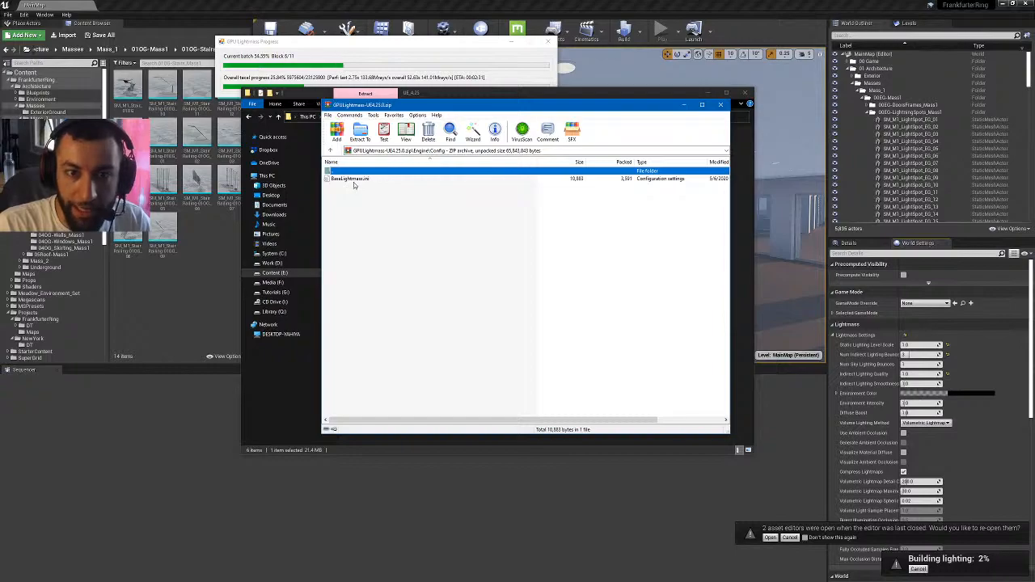
pyautogui.click(722, 105)
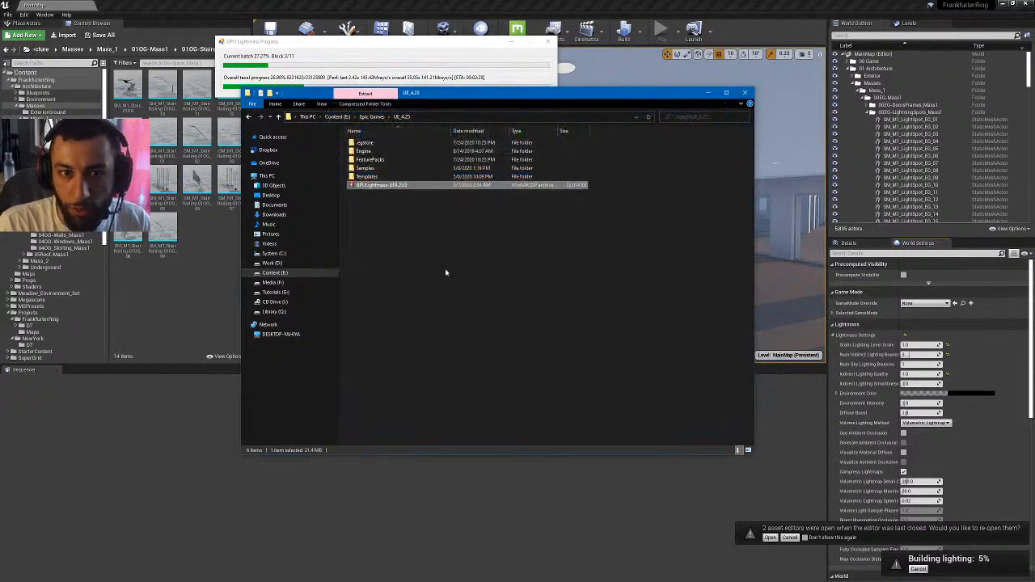
pyautogui.click(445, 272)
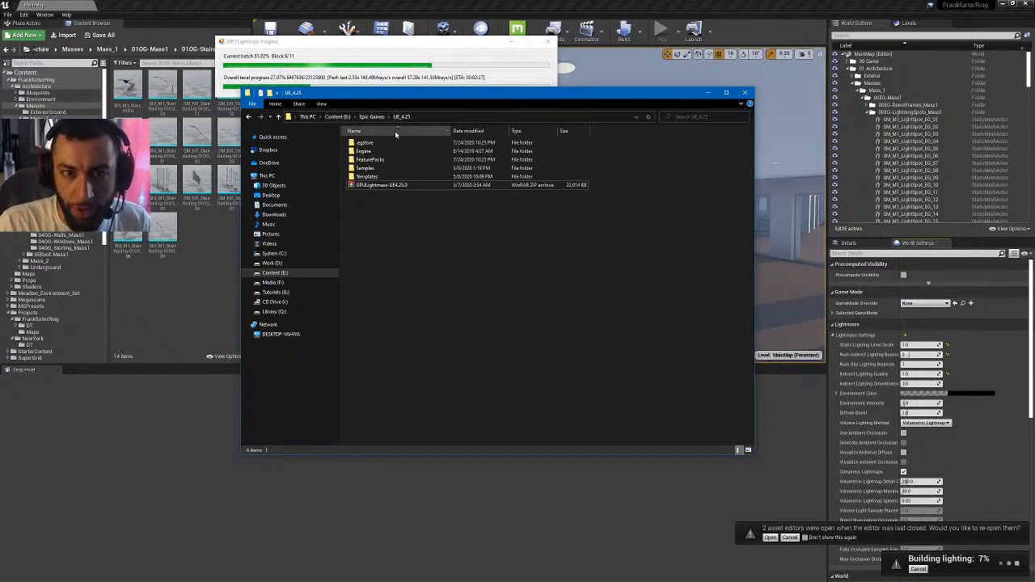
# - Open the BaseLightmass configuration file from the Engine/Config folder inside UE_4.25
pyautogui.doubleClick(365, 151)
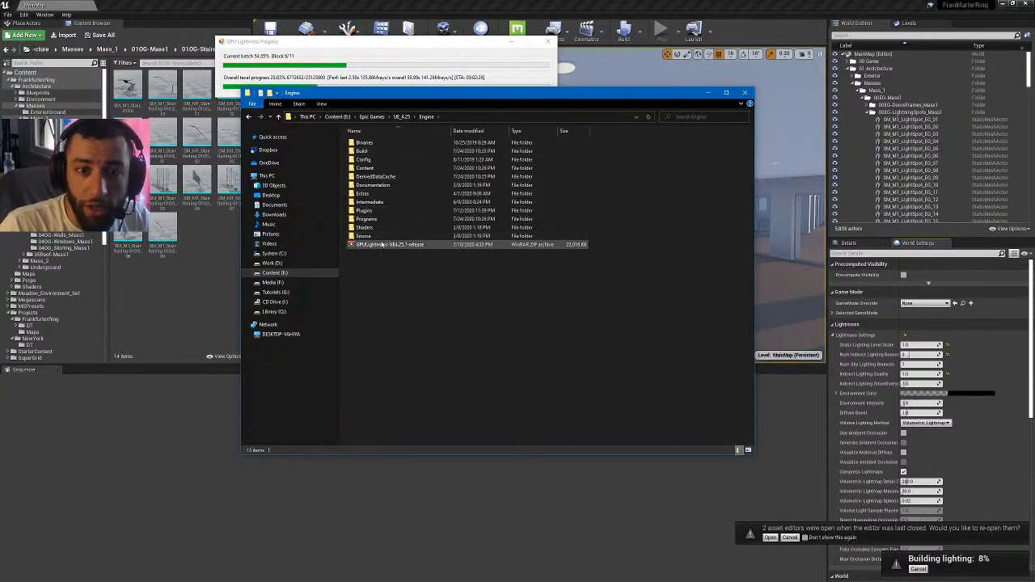
pyautogui.doubleClick(361, 160)
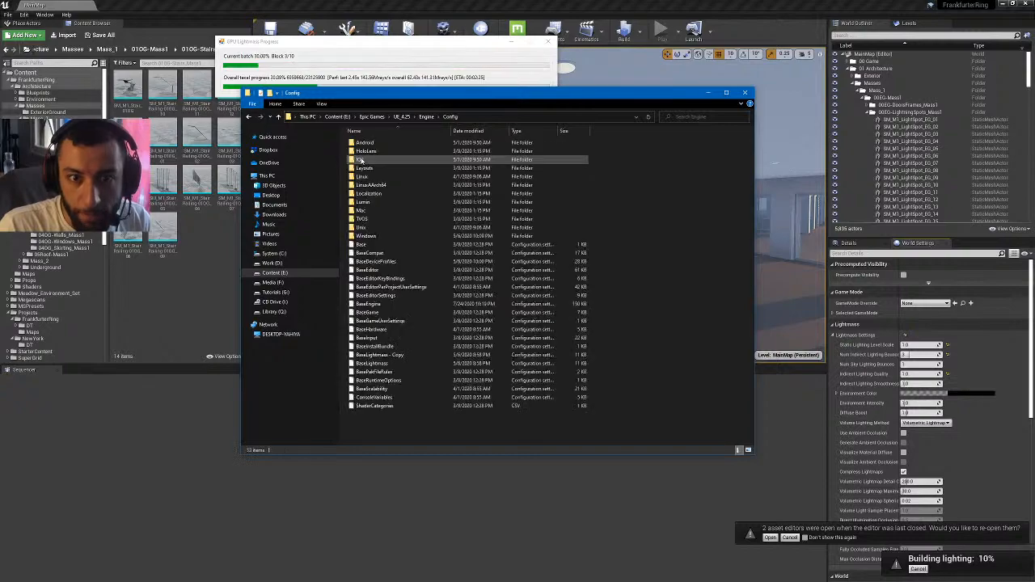
pyautogui.click(386, 365)
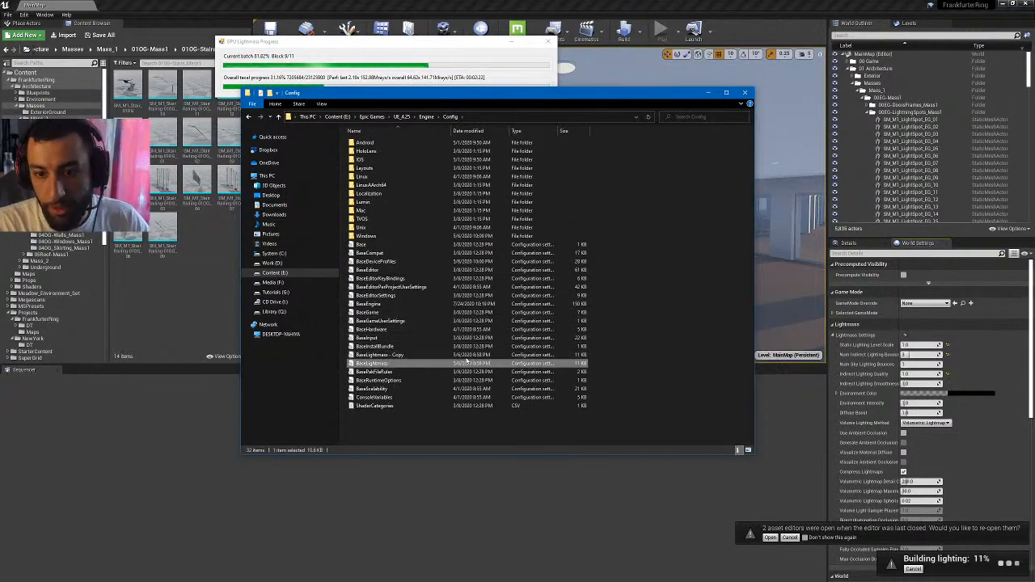
pyautogui.click(425, 357)
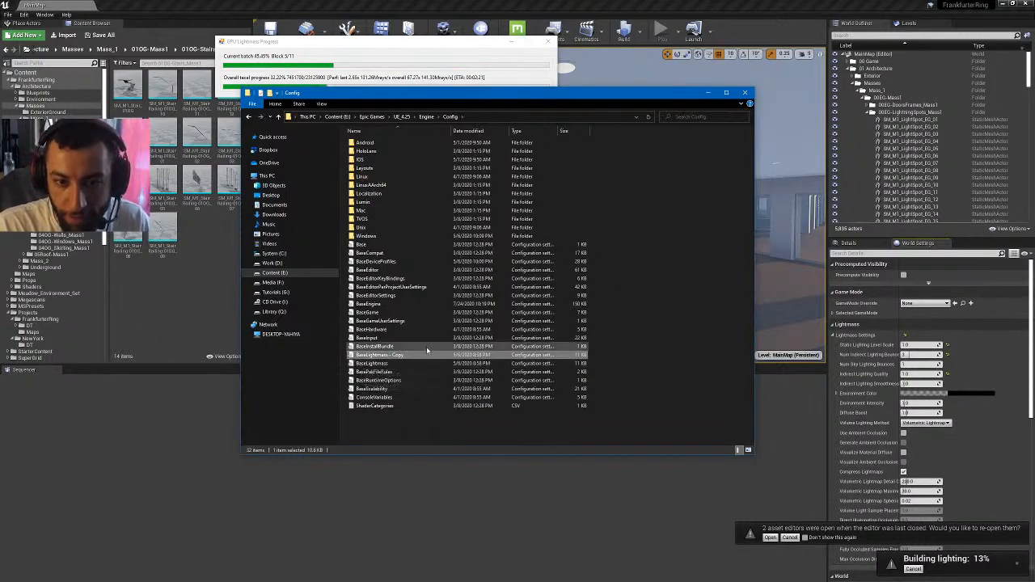
pyautogui.click(392, 365)
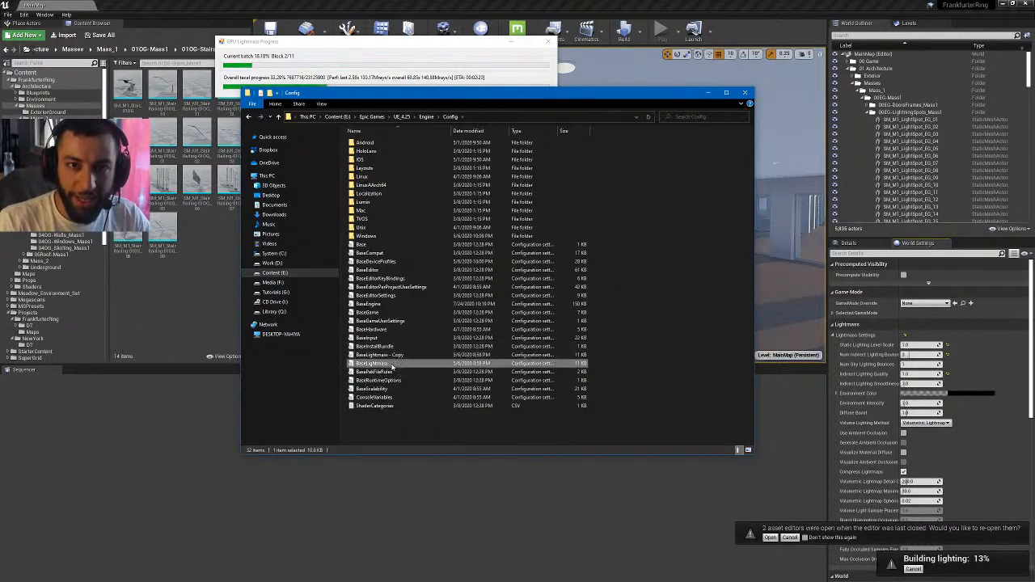
pyautogui.doubleClick(392, 364)
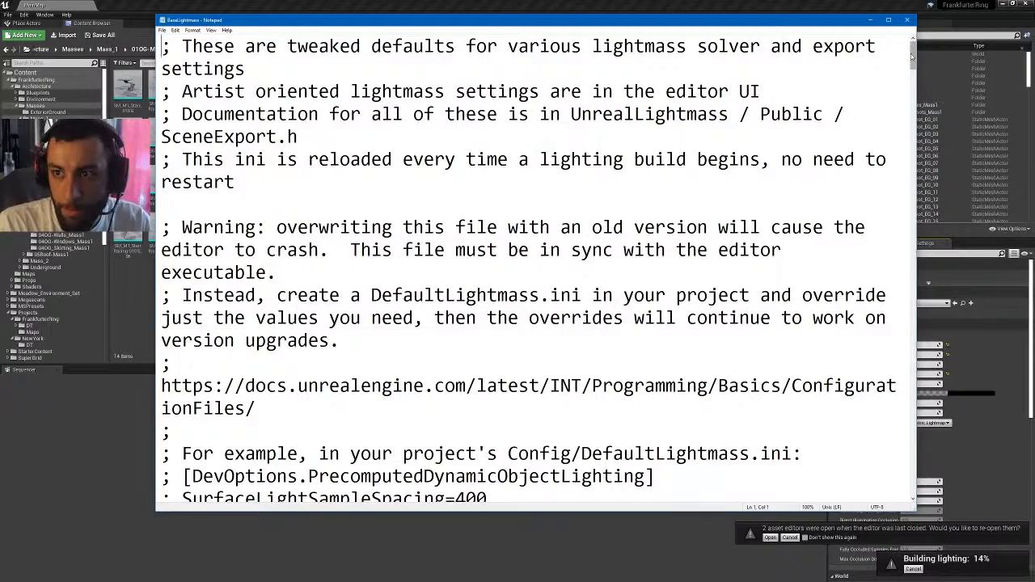
# - Examine the NumPrimaryGISamples and NumSecondaryGISamples values in the DevOptions.GPULightmass section at the end of BaseLightmass
pyautogui.moveTo(911, 57); pyautogui.dragTo(912, 492)
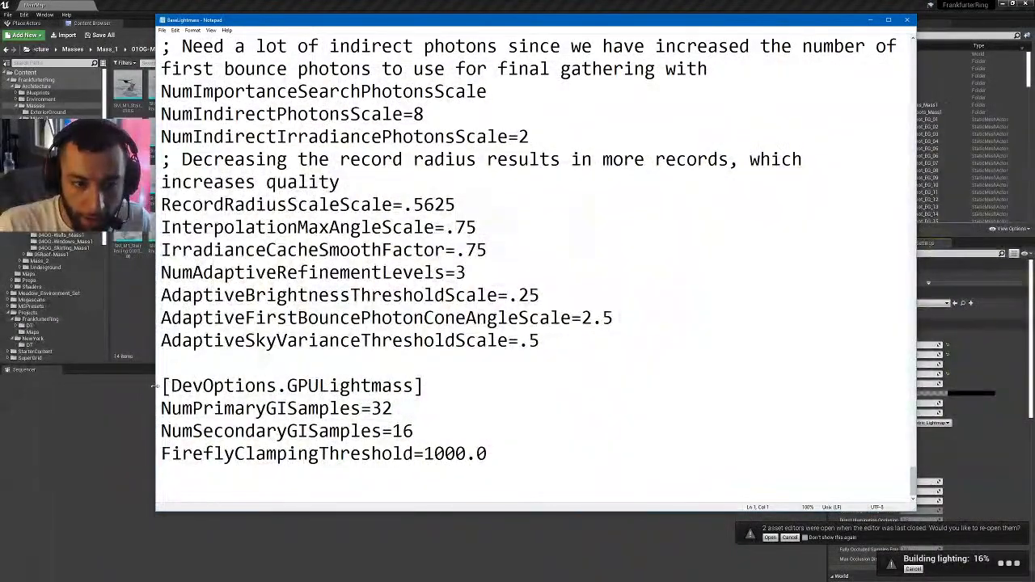
pyautogui.moveTo(158, 387); pyautogui.dragTo(132, 396)
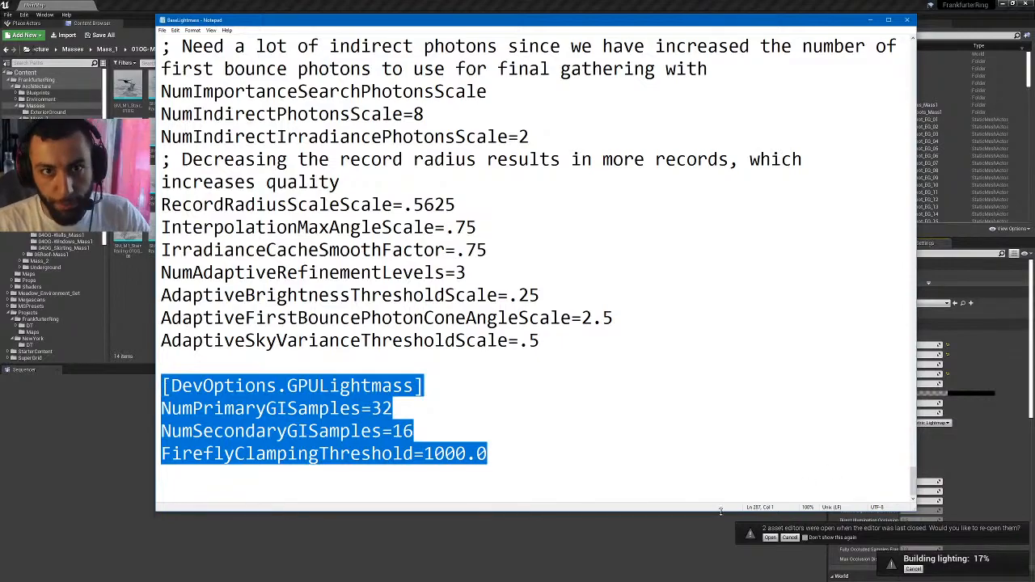
pyautogui.doubleClick(382, 408)
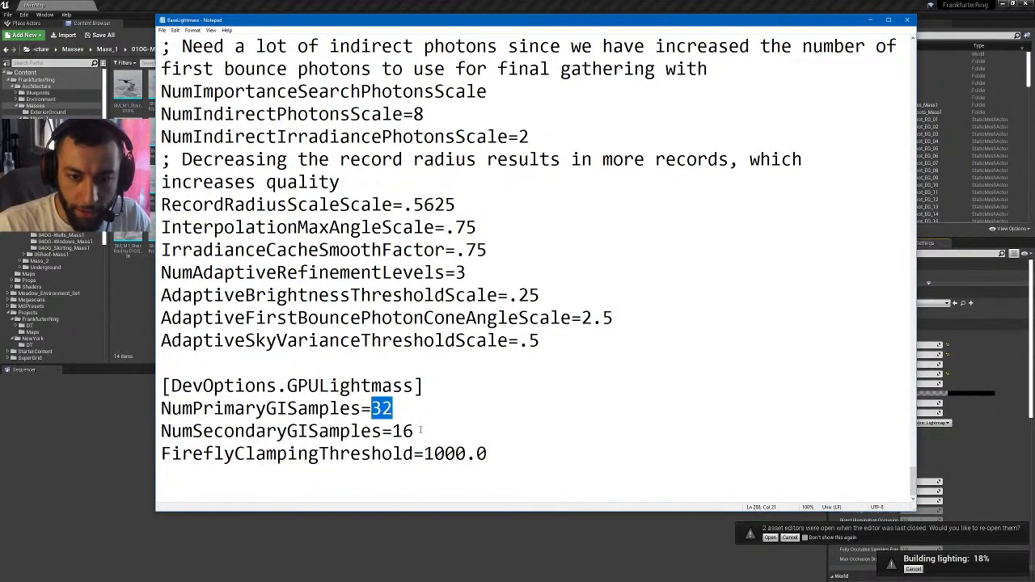
pyautogui.moveTo(419, 431); pyautogui.dragTo(381, 431)
pyautogui.click(392, 428)
pyautogui.doubleClick(376, 409)
pyautogui.click(394, 433)
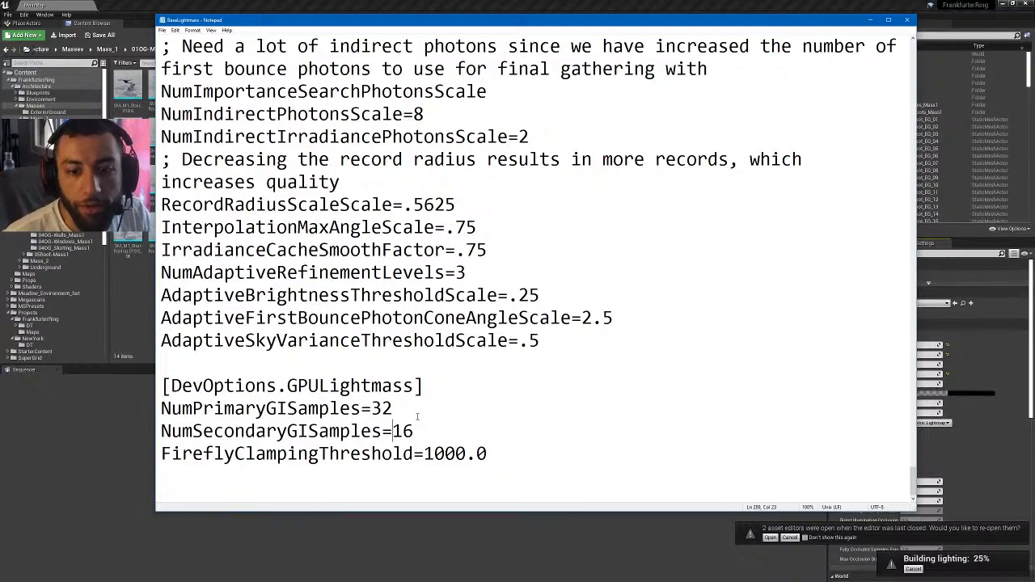
# - Examine the FireflyClampingThreshold setting, looking around the columned interior in the Unreal viewport for comparison
pyautogui.scroll(1, 417, 417)
pyautogui.scroll(-1, 431, 450)
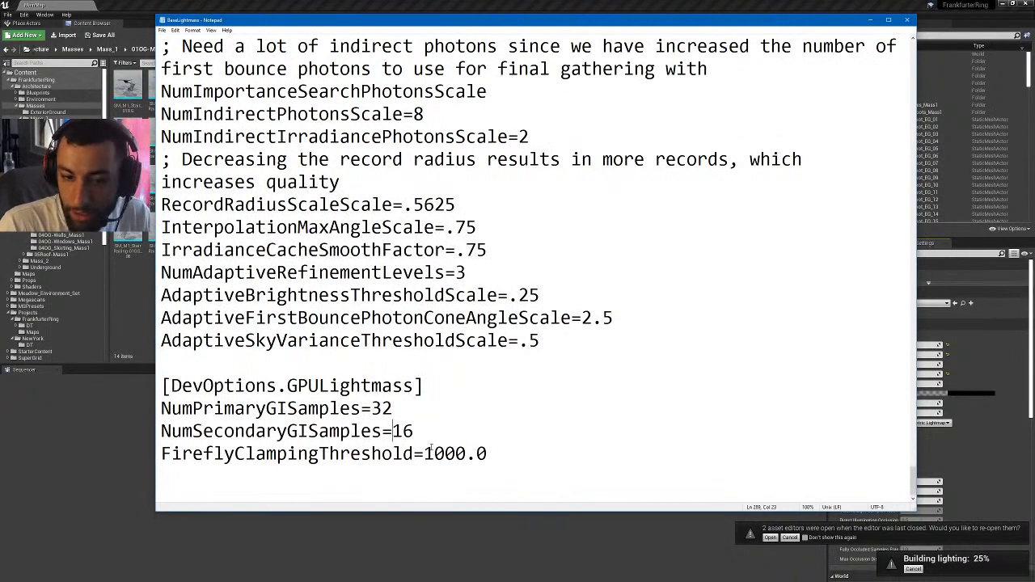
pyautogui.moveTo(422, 457); pyautogui.dragTo(161, 434)
pyautogui.click(244, 438)
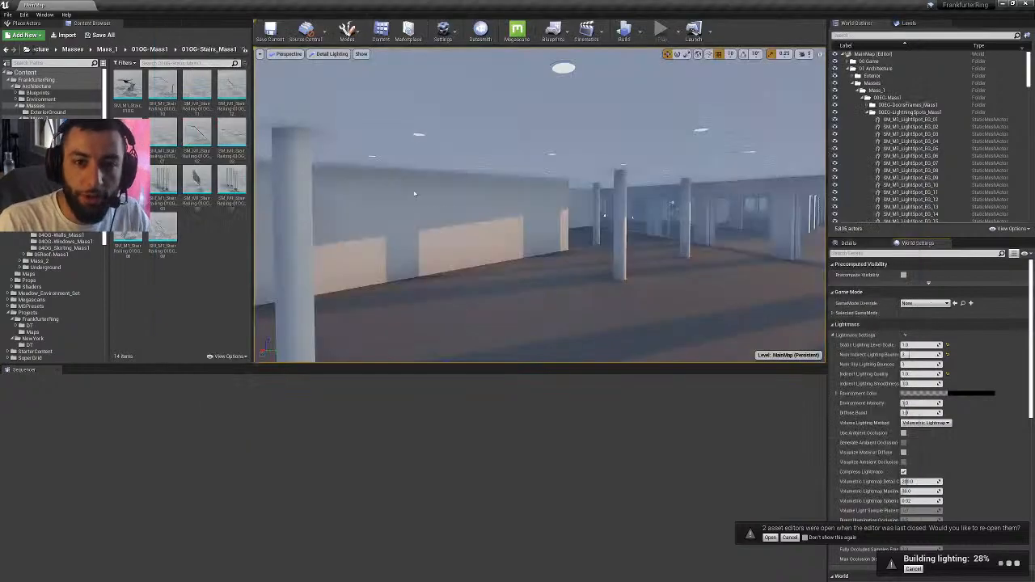
pyautogui.moveTo(540, 205); pyautogui.dragTo(606, 202, button='right')
pyautogui.moveTo(679, 317); pyautogui.dragTo(567, 138, button='right')
pyautogui.hotkey('alt', 'Tab')
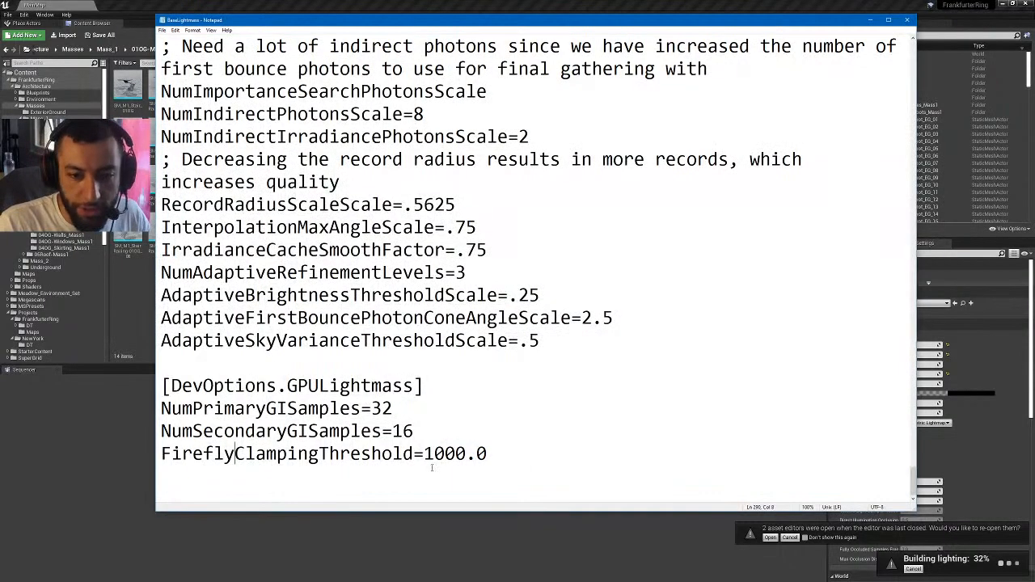
pyautogui.moveTo(488, 455); pyautogui.dragTo(340, 453)
pyautogui.click(374, 451)
# - Examine the record radius, interpolation, smoothing and adaptive parameters listed just above the DevOptions.GPULightmass section
pyautogui.scroll(1, 334, 272)
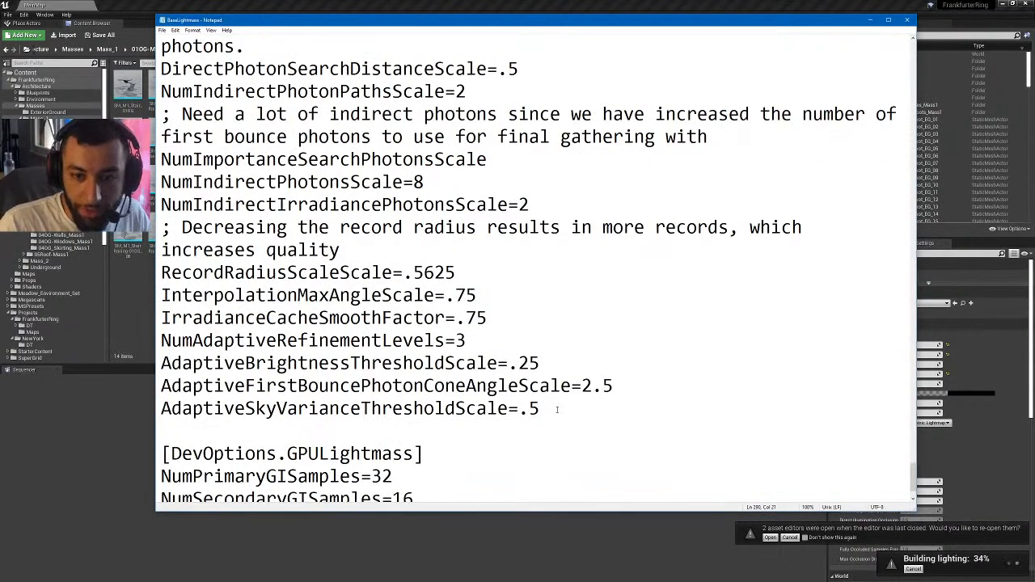
pyautogui.moveTo(557, 410); pyautogui.dragTo(190, 183)
pyautogui.click(384, 290)
pyautogui.moveTo(192, 273); pyautogui.dragTo(523, 283)
pyautogui.click(500, 316)
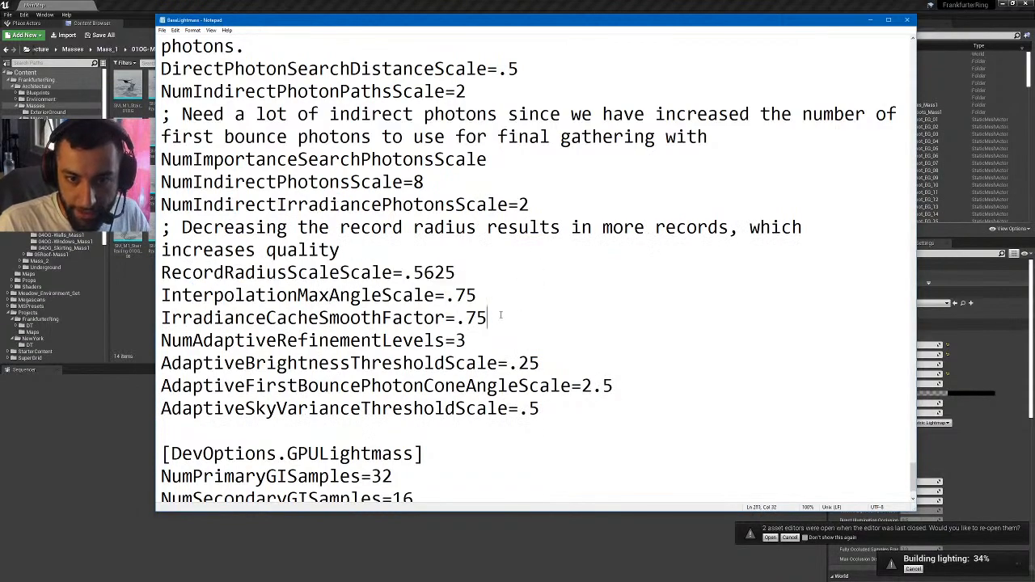
pyautogui.moveTo(500, 316); pyautogui.dragTo(161, 295)
# - Examine the DevOptions.StaticLightingProductionQuality section, including its hemisphere sample, photon and adaptive threshold scales
pyautogui.scroll(5, 550, 271)
pyautogui.moveTo(559, 269); pyautogui.dragTo(161, 250)
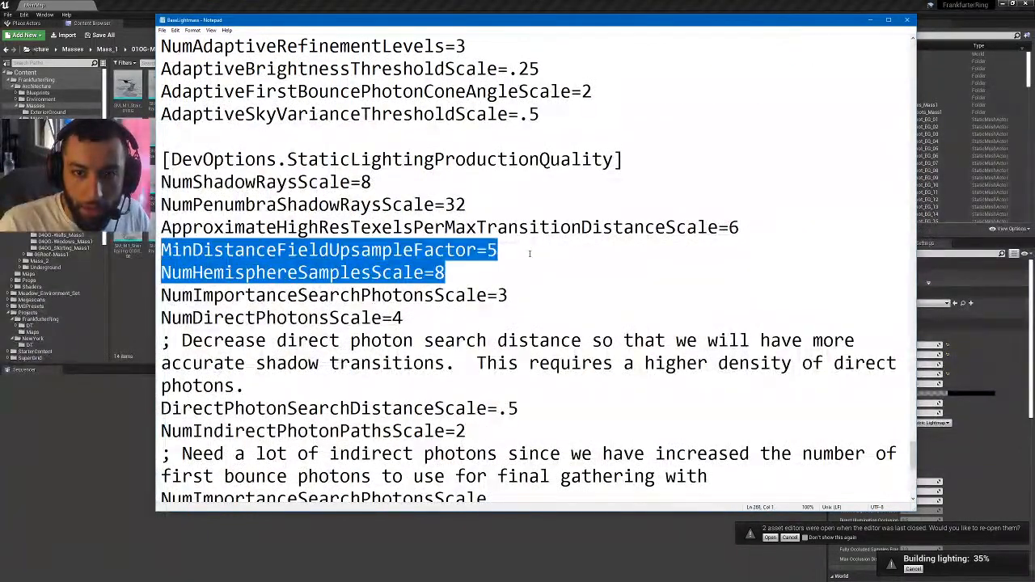
pyautogui.click(530, 253)
pyautogui.moveTo(639, 159); pyautogui.dragTo(161, 159)
pyautogui.click(224, 160)
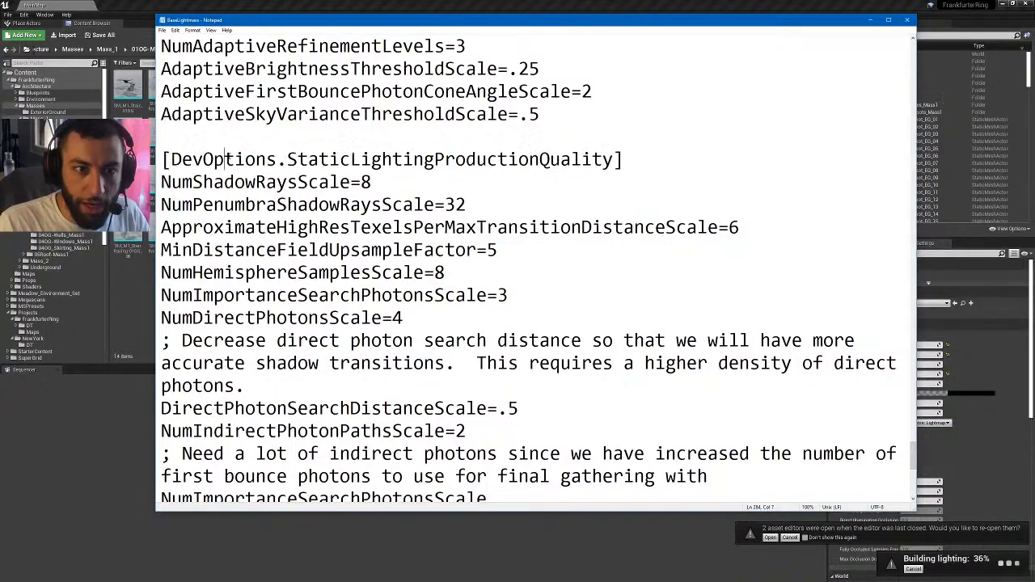
pyautogui.moveTo(403, 318); pyautogui.dragTo(161, 250)
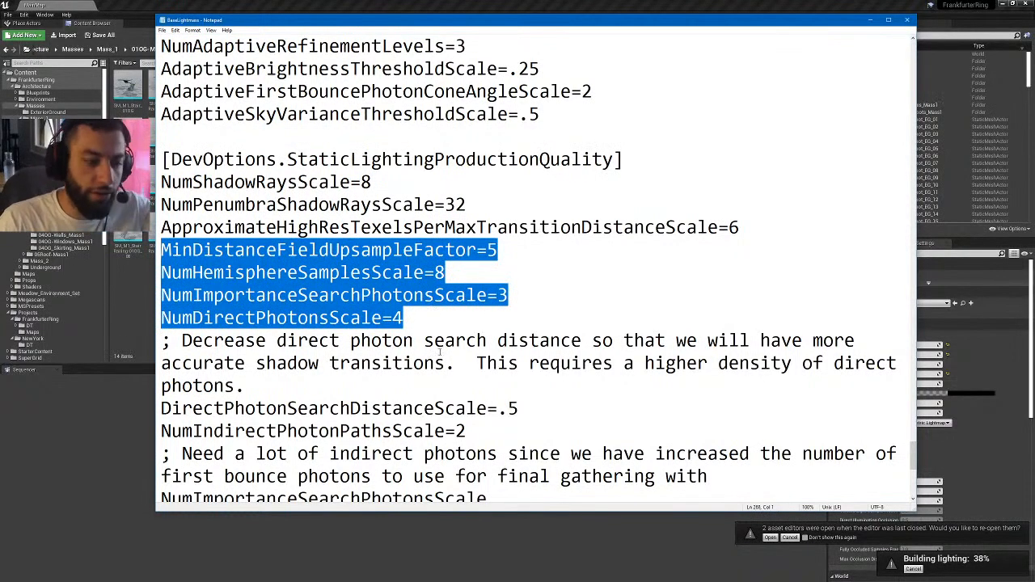
pyautogui.scroll(2, 440, 351)
pyautogui.moveTo(624, 296); pyautogui.dragTo(182, 295)
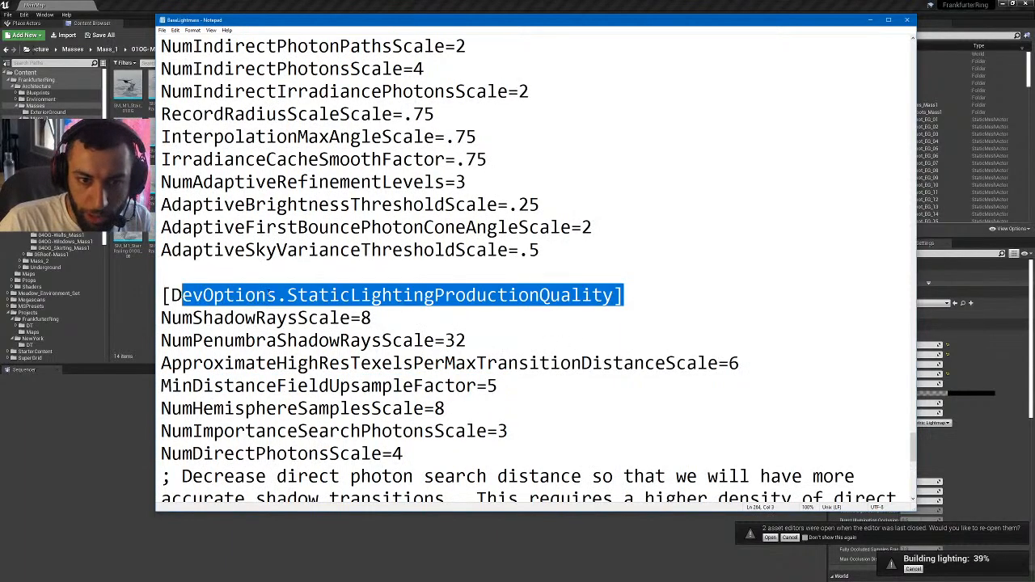
pyautogui.click(297, 295)
pyautogui.moveTo(429, 295); pyautogui.dragTo(161, 296)
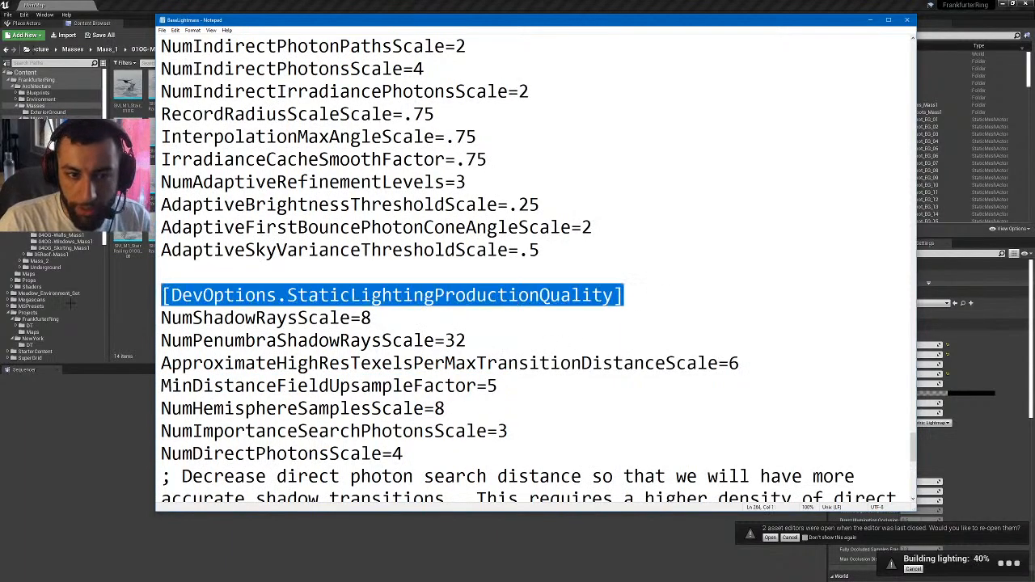
pyautogui.scroll(-8, 559, 350)
pyautogui.moveTo(559, 350); pyautogui.dragTo(171, 205)
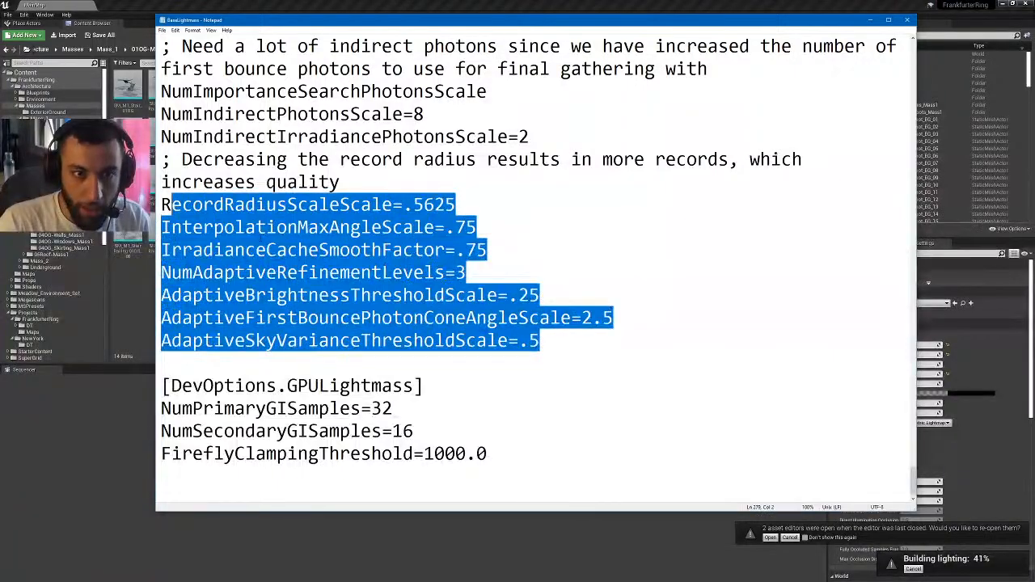
# - Examine the StaticLightingHighQuality and StaticLightingMediumQuality sections, then skim the earlier Lightmass parameters
pyautogui.scroll(11, 172, 205)
pyautogui.scroll(2, 371, 275)
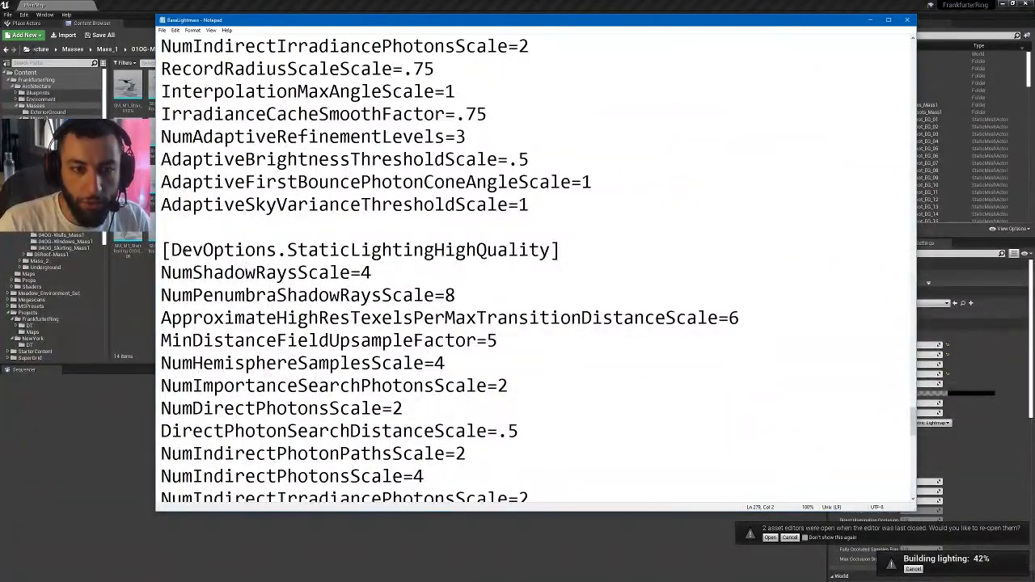
pyautogui.moveTo(182, 249); pyautogui.dragTo(561, 250)
pyautogui.click(562, 250)
pyautogui.click(445, 250)
pyautogui.click(561, 250)
pyautogui.scroll(6, 561, 250)
pyautogui.moveTo(434, 205); pyautogui.dragTo(579, 207)
pyautogui.scroll(6, 486, 242)
pyautogui.scroll(-4, 302, 184)
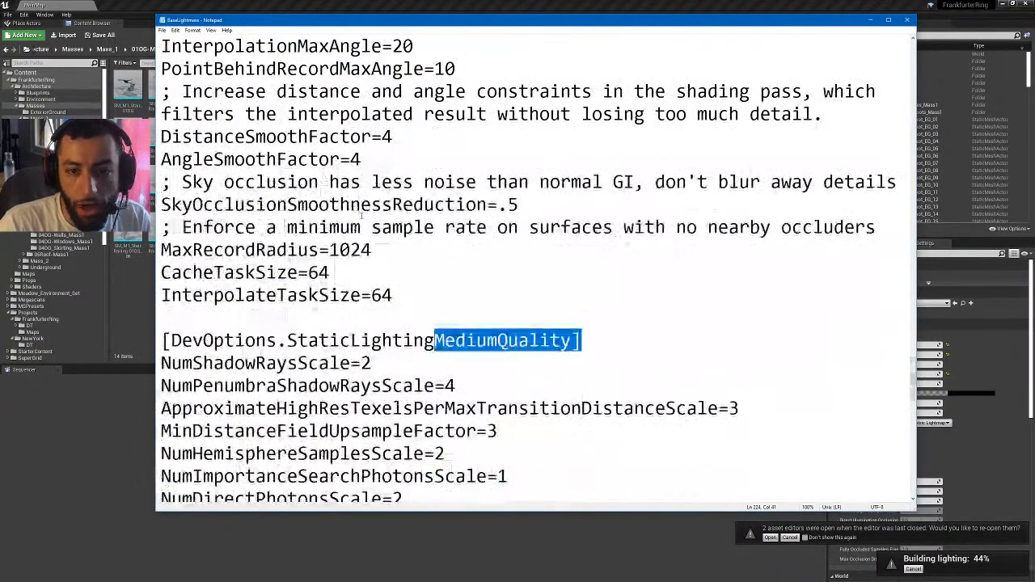
pyautogui.scroll(4, 354, 219)
pyautogui.scroll(20, 285, 188)
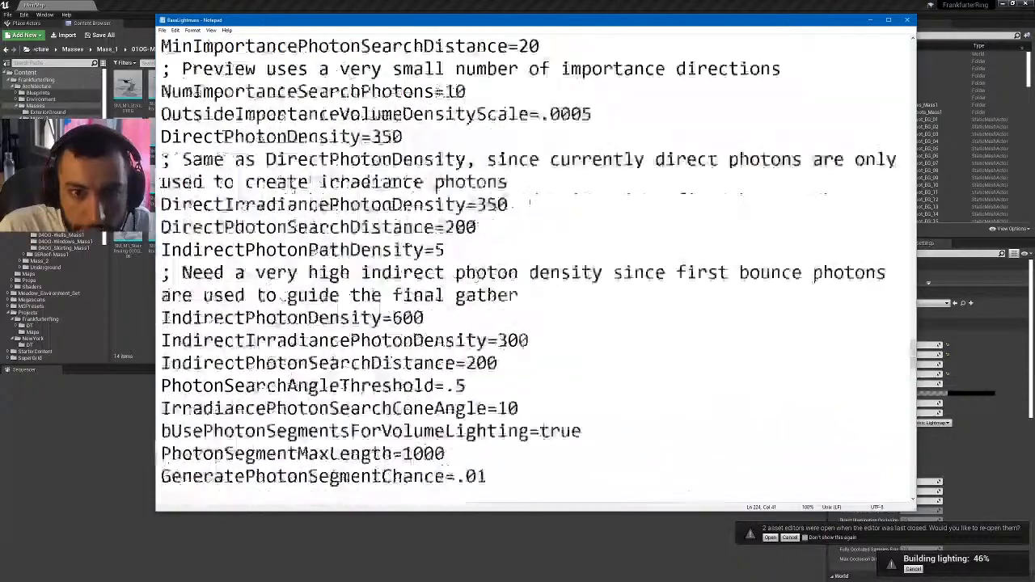
# - Switch to Unreal Editor and review the available Lighting Quality levels for the build without changing the selection
pyautogui.hotkey('alt', 'Tab')
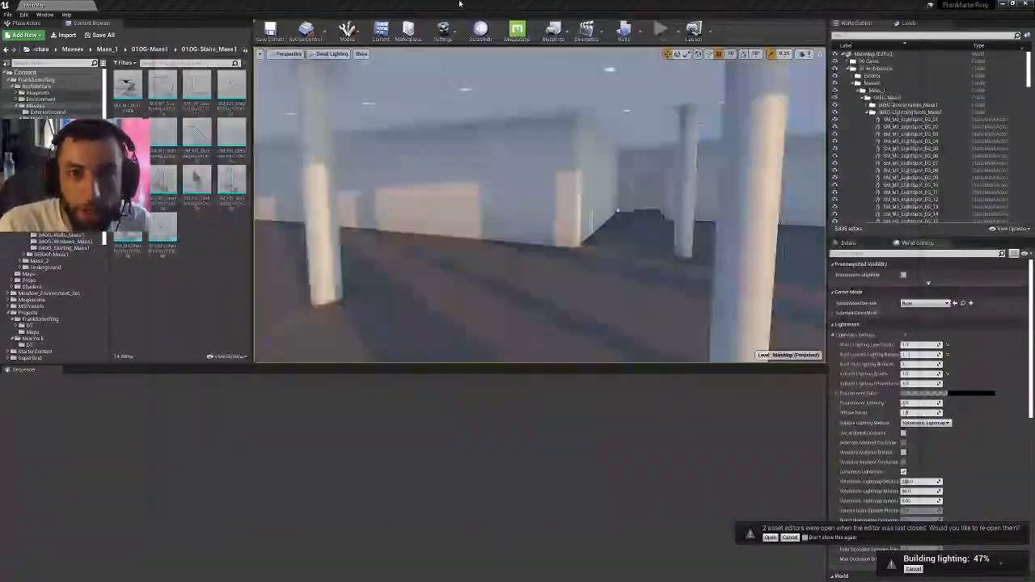
pyautogui.click(636, 32)
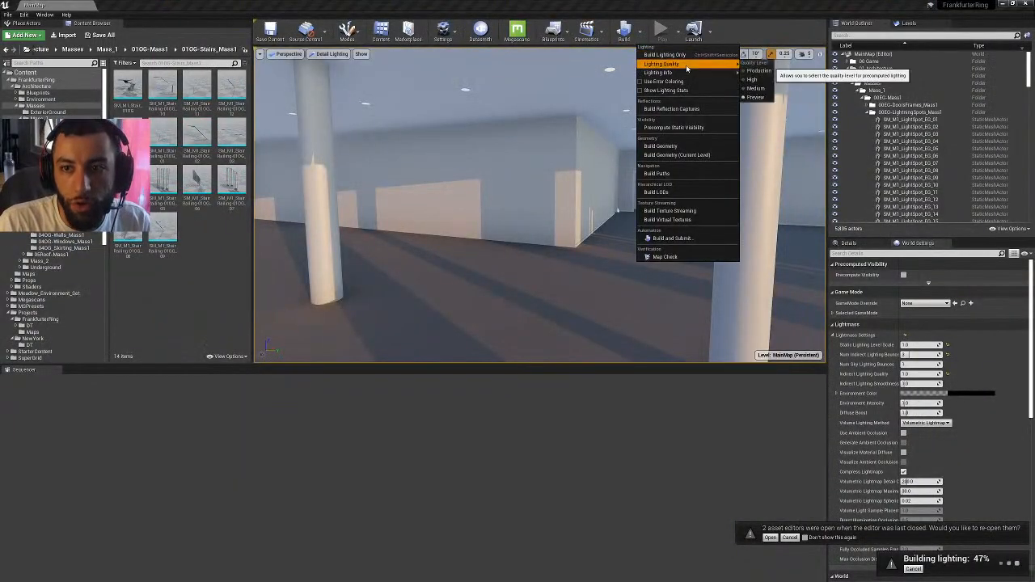
pyautogui.moveTo(712, 64)
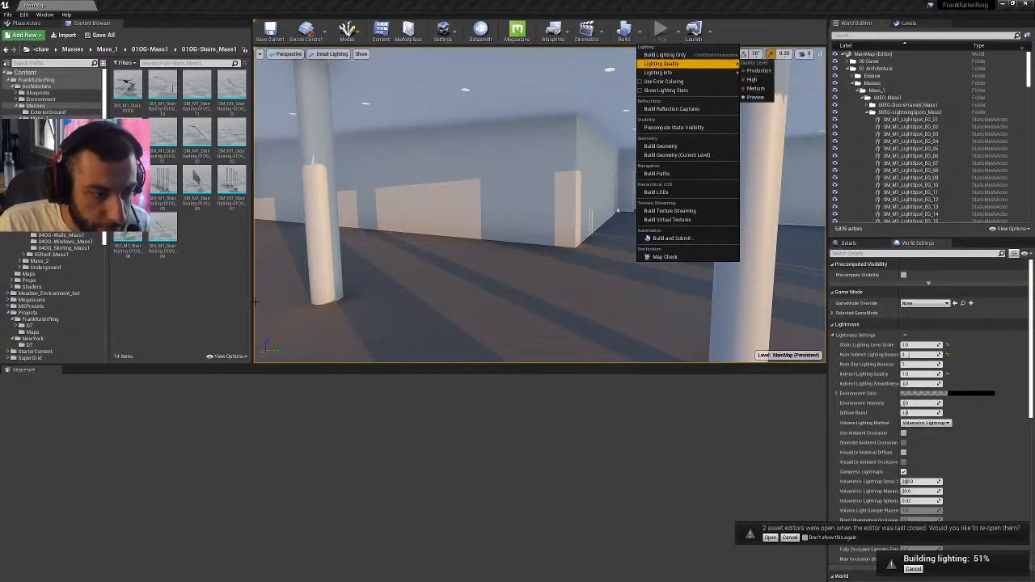
pyautogui.click(647, 373)
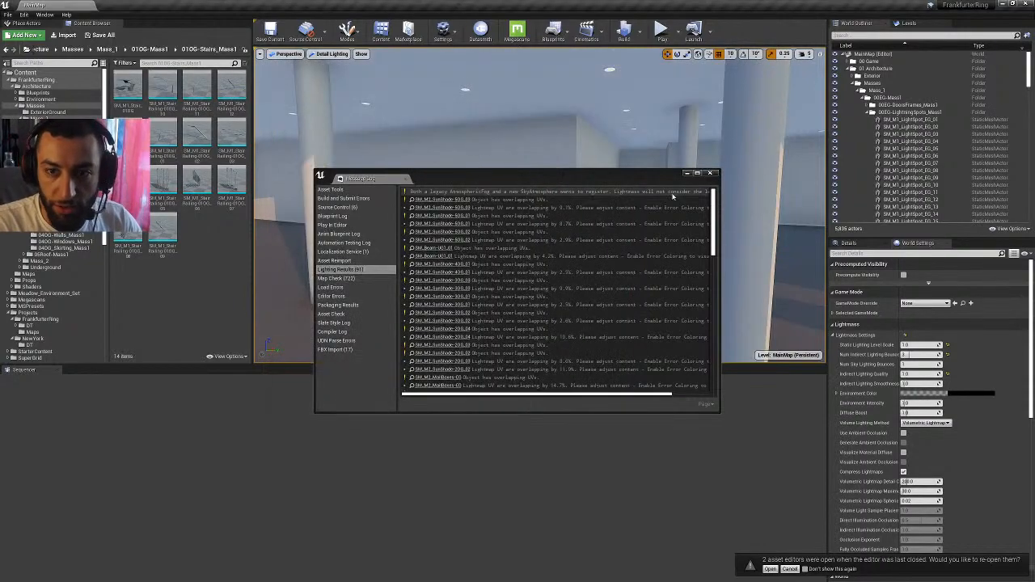
# - Close the Lighting Results log and inspect the baked interior in the Lit and Detail Lighting views
pyautogui.click(710, 173)
pyautogui.moveTo(558, 206); pyautogui.dragTo(263, 234, button='right')
pyautogui.hotkey('alt', '4')
pyautogui.hotkey('alt', '5')
# - Inspect the baked lighting on the building's facades and courtyard, then minimize Unreal Editor
pyautogui.moveTo(488, 162); pyautogui.dragTo(621, 182, button='right')
pyautogui.moveTo(612, 261); pyautogui.dragTo(611, 242, button='right')
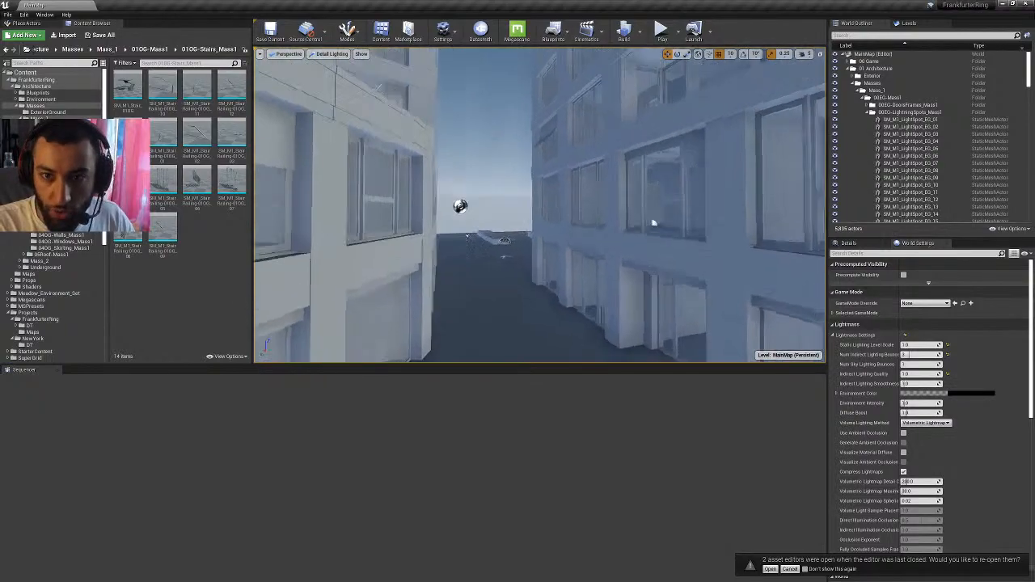
pyautogui.moveTo(667, 224); pyautogui.dragTo(604, 241, button='right')
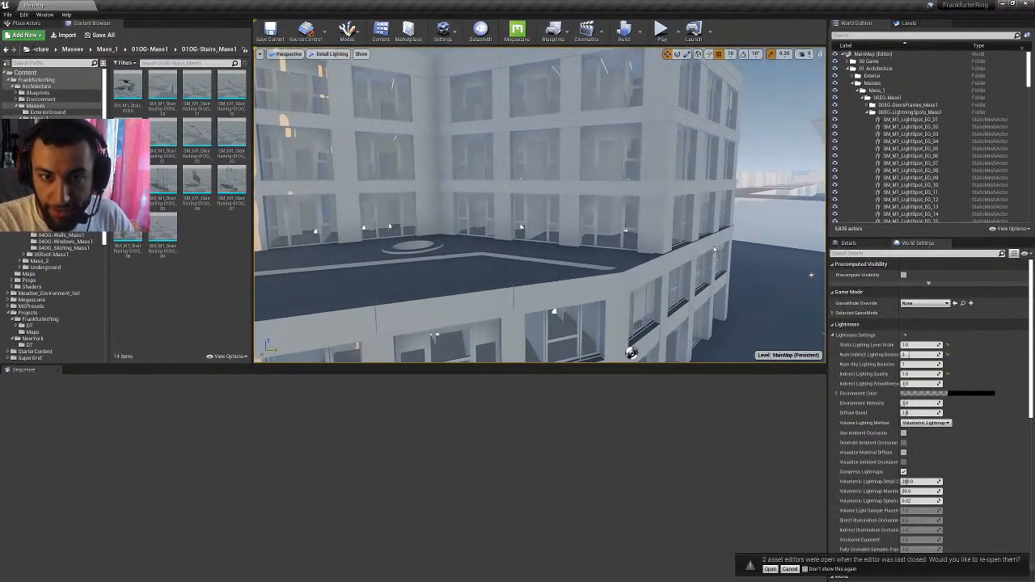
pyautogui.moveTo(714, 249); pyautogui.dragTo(616, 260, button='right')
pyautogui.click(1002, 4)
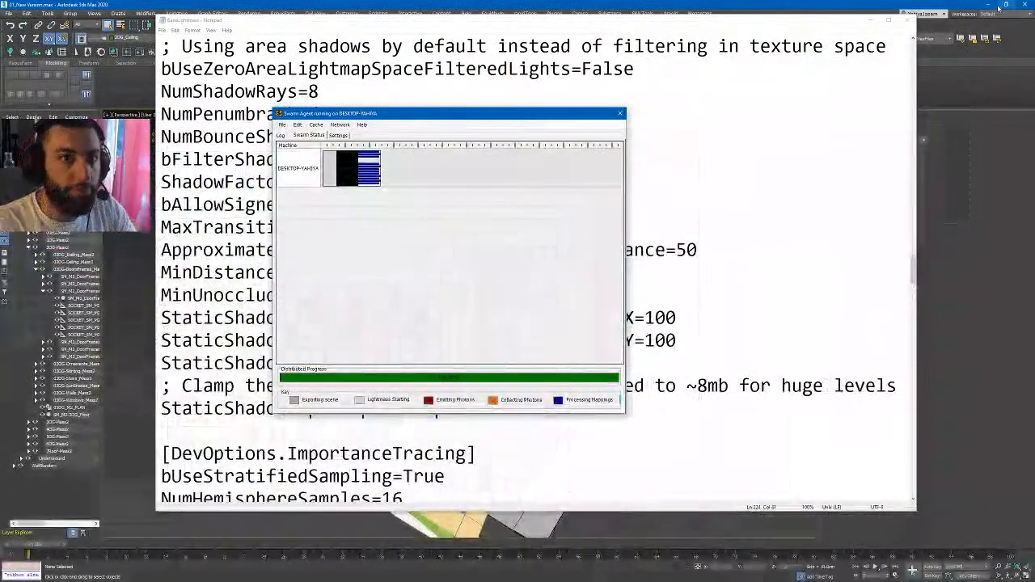
# - Switch to 3ds Max, review the enlarged Datasmith export warnings and the export location, then close both windows without exporting
pyautogui.click(1000, 8)
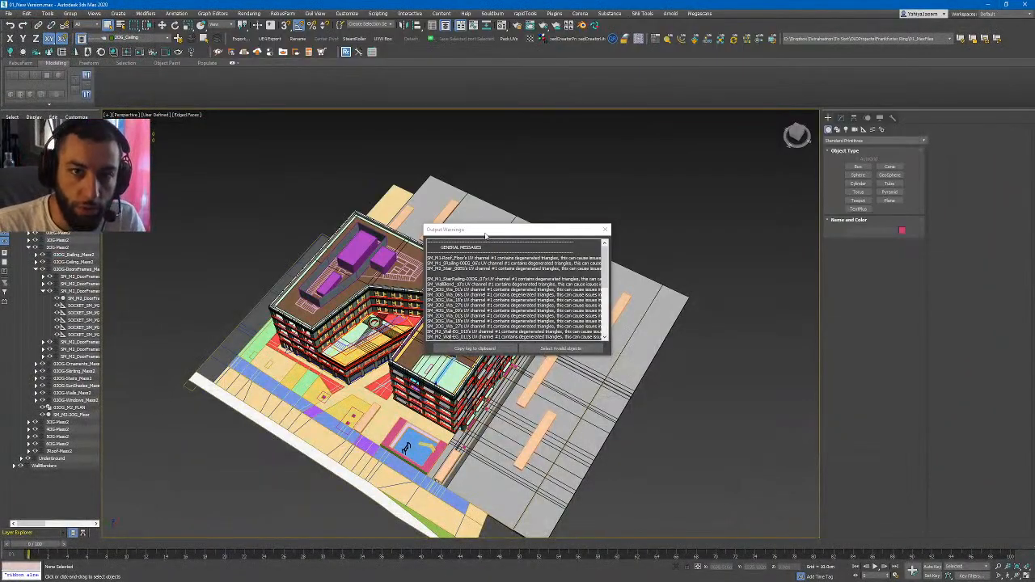
pyautogui.moveTo(485, 236); pyautogui.dragTo(307, 212)
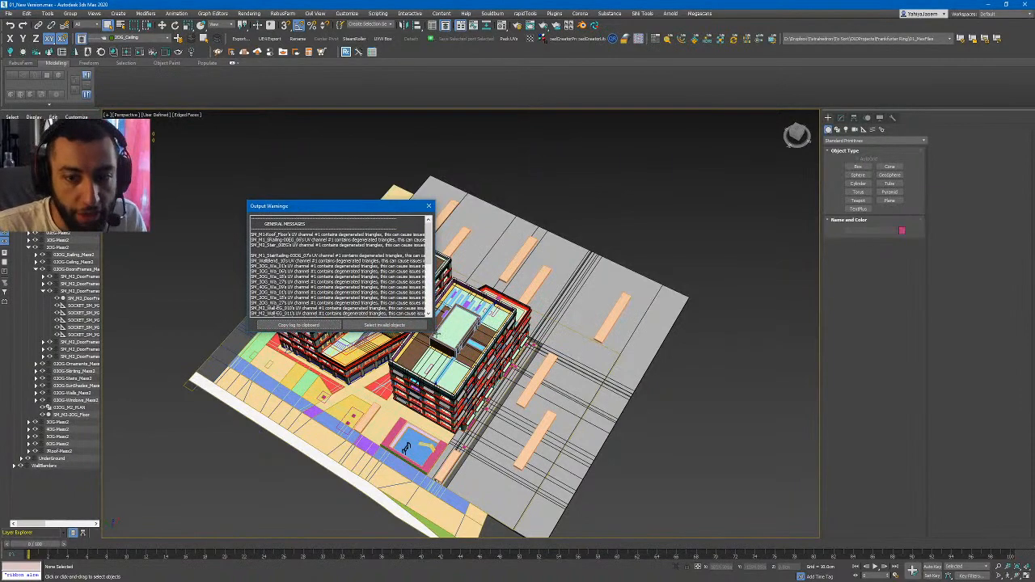
pyautogui.moveTo(437, 334); pyautogui.dragTo(619, 490)
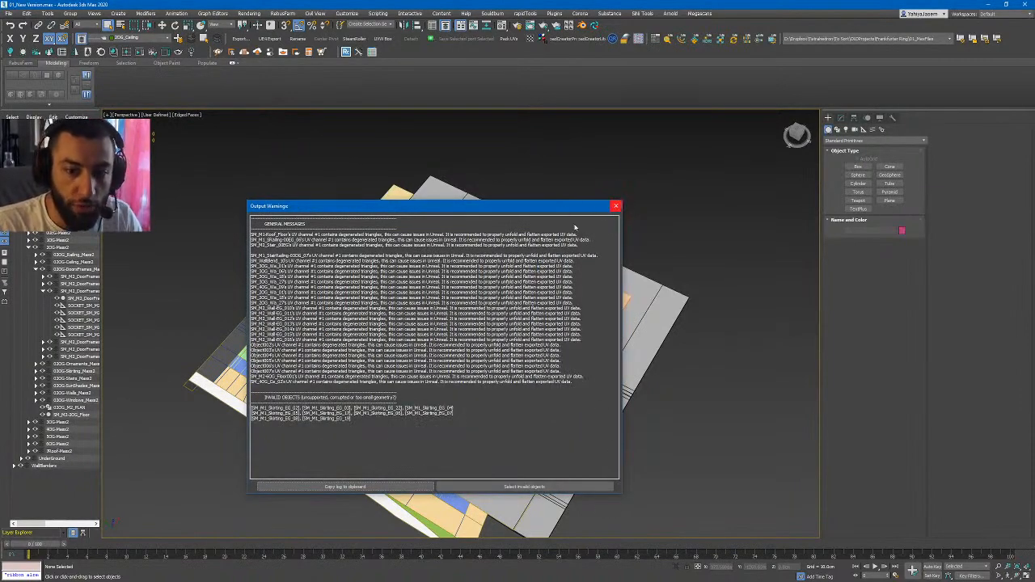
pyautogui.click(241, 38)
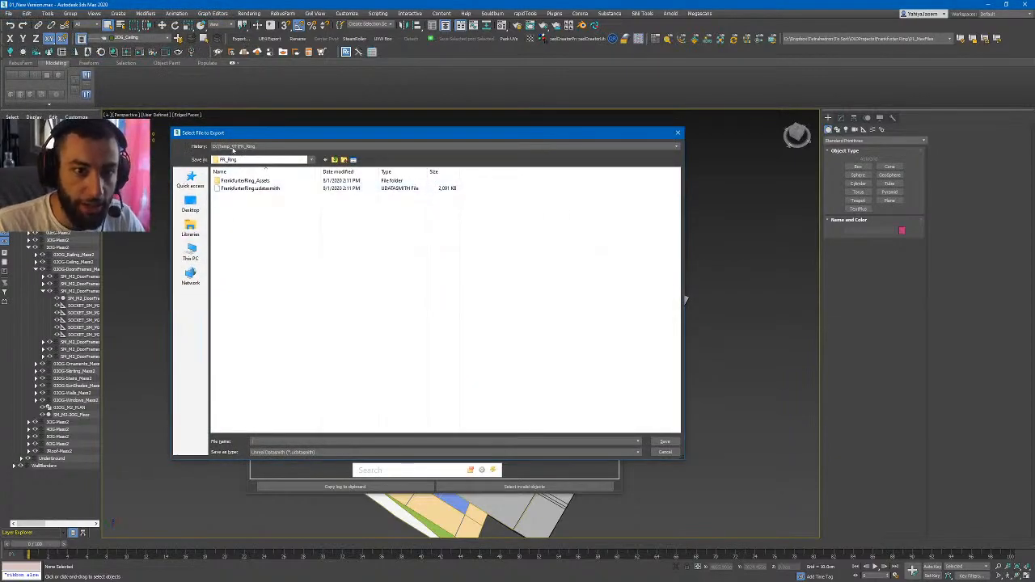
pyautogui.click(678, 133)
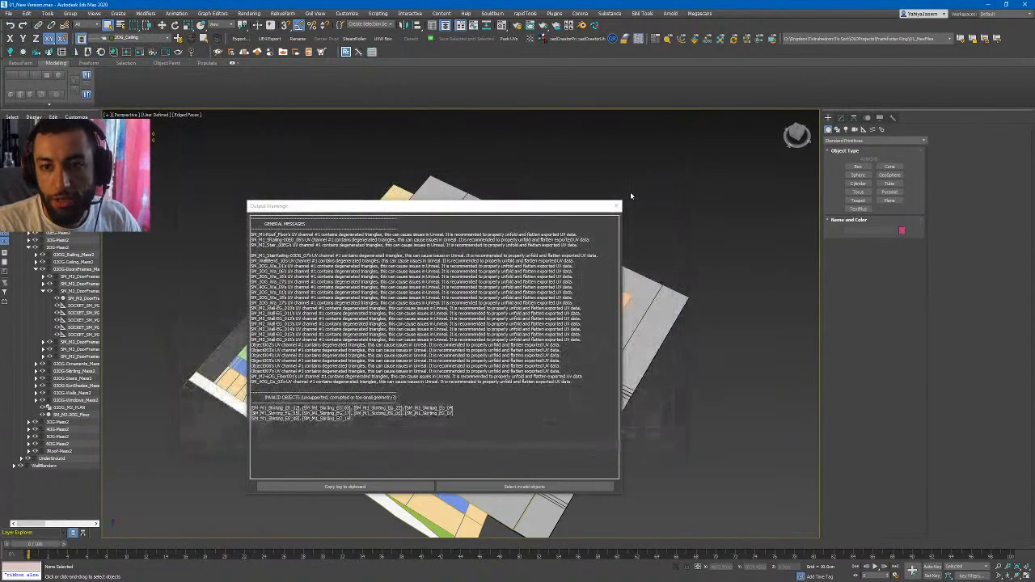
pyautogui.click(617, 205)
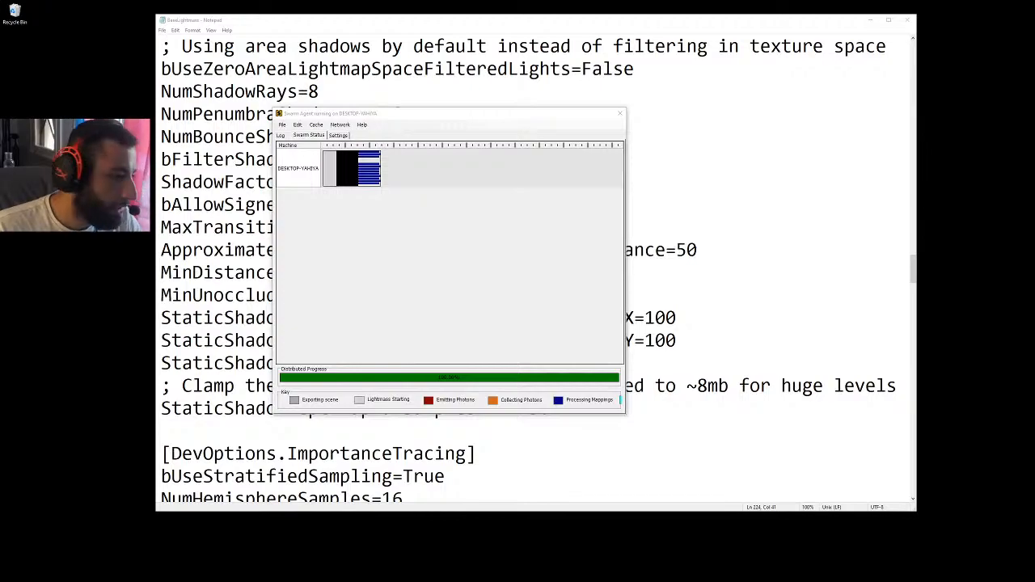
# - Check the exported FrankfurterRing Datasmith file and assets folder in D:\Temp_DT\FR_Ring using File Explorer
pyautogui.press('super+e')
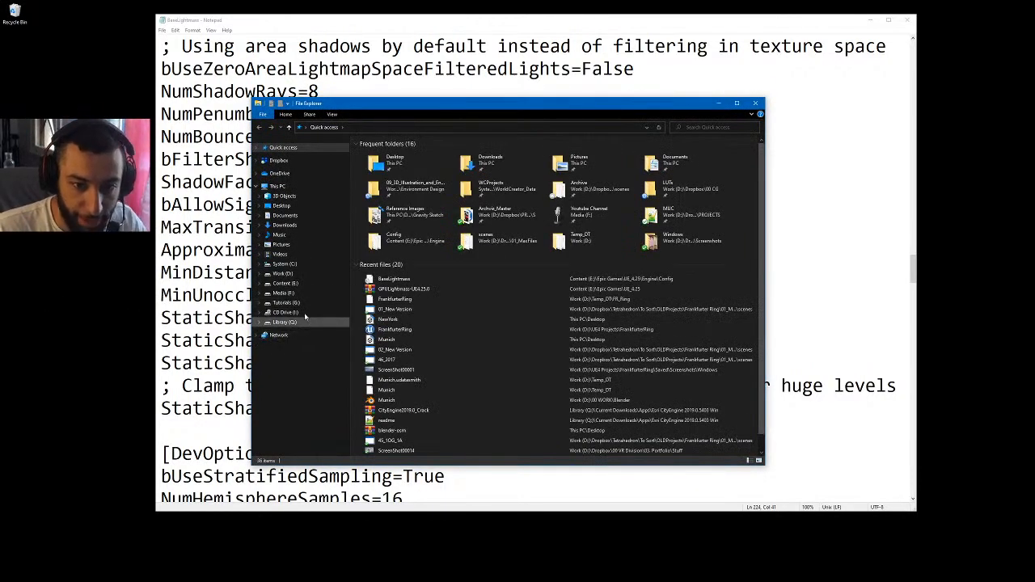
pyautogui.click(306, 274)
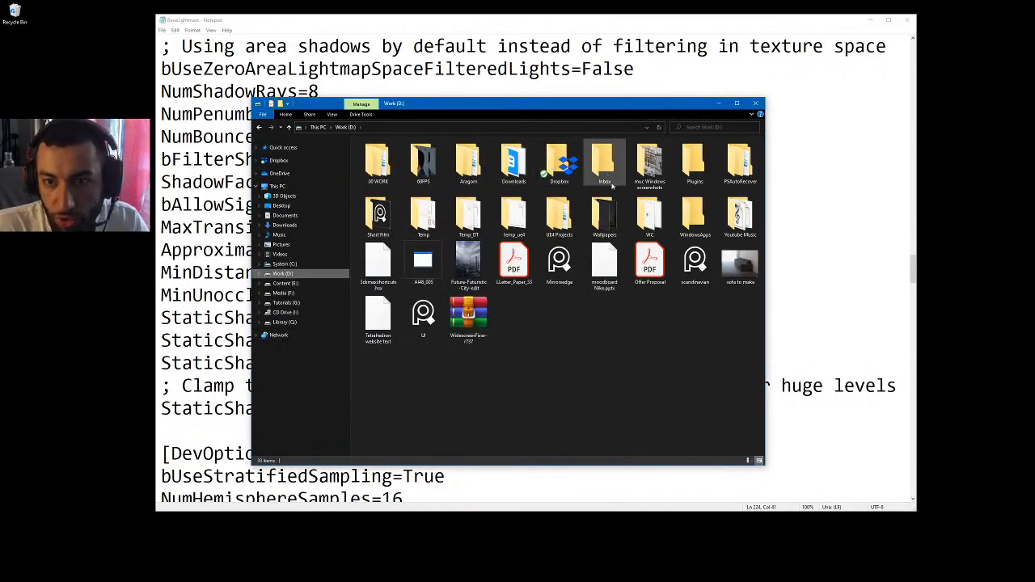
pyautogui.doubleClick(468, 214)
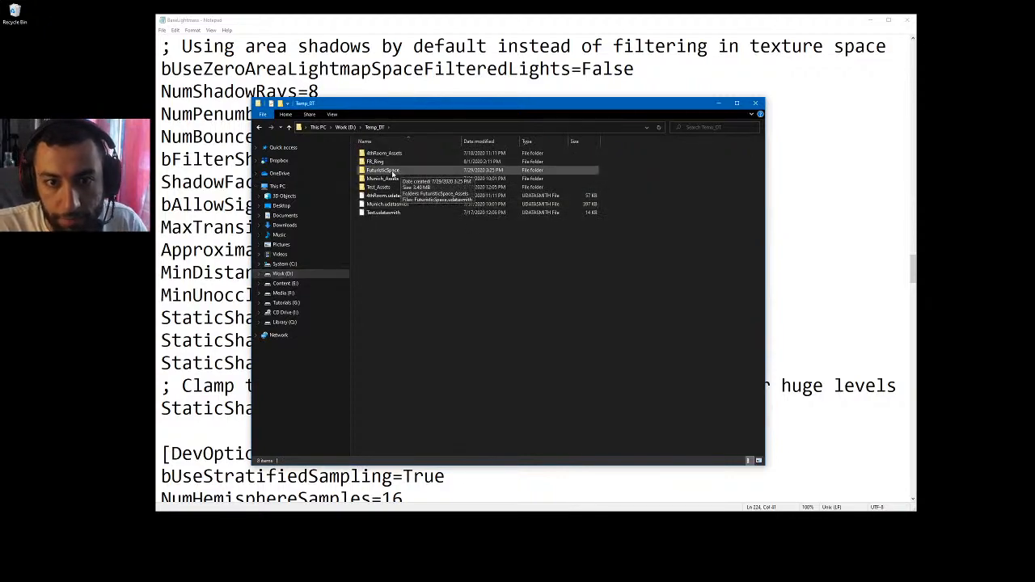
pyautogui.click(398, 171)
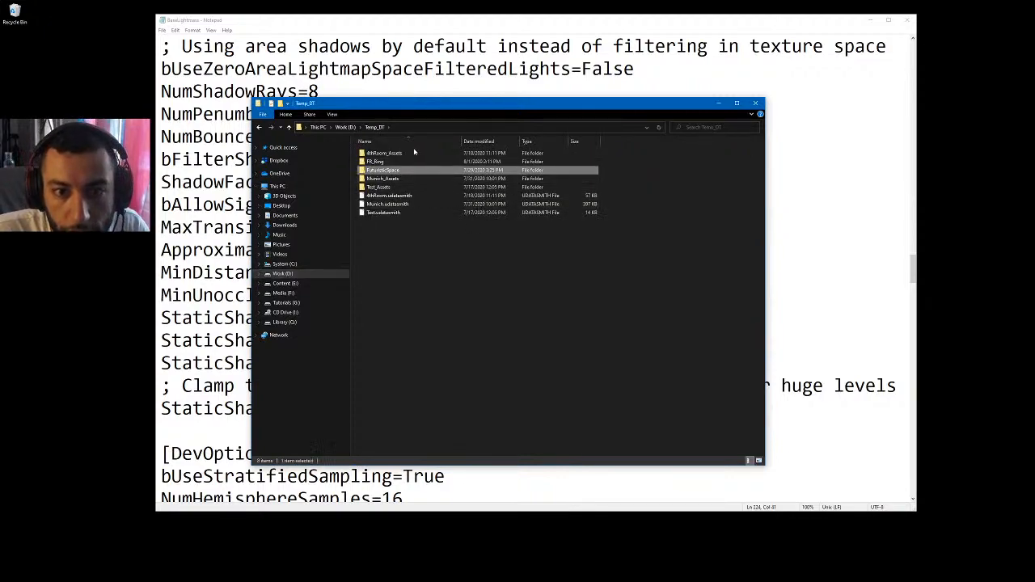
pyautogui.doubleClick(390, 162)
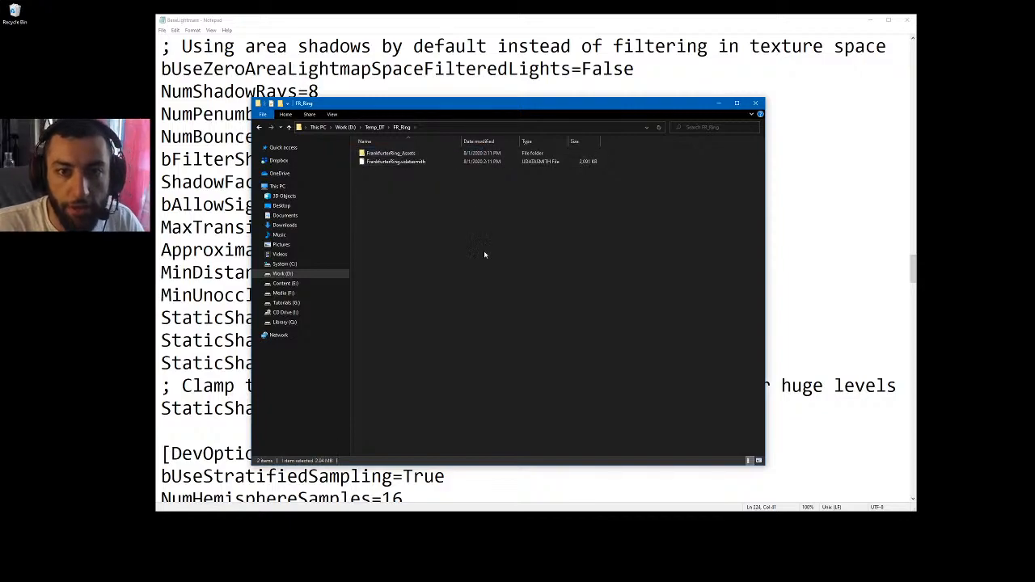
pyautogui.hotkey('ctrl', 'a')
pyautogui.click(453, 328)
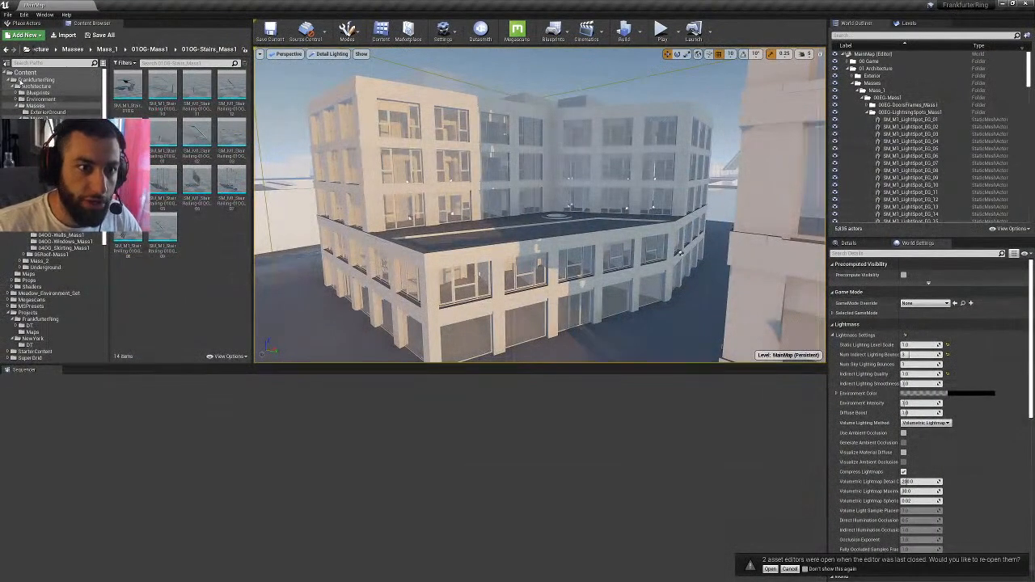
# - In Unreal Editor, create a new level named MainMap in the Projects/FrankfurterRing/Maps folder
pyautogui.click(13, 80)
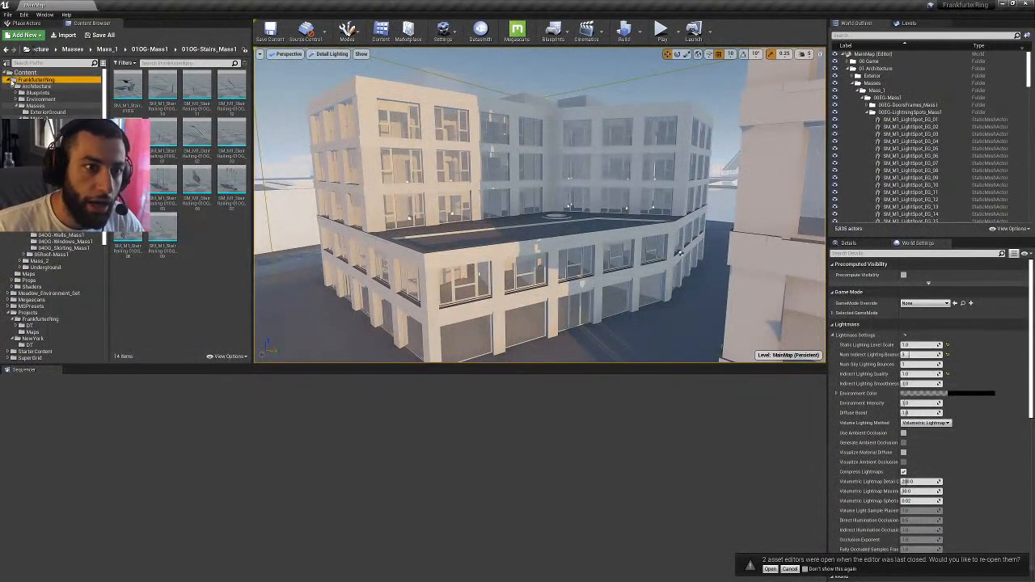
pyautogui.click(35, 113)
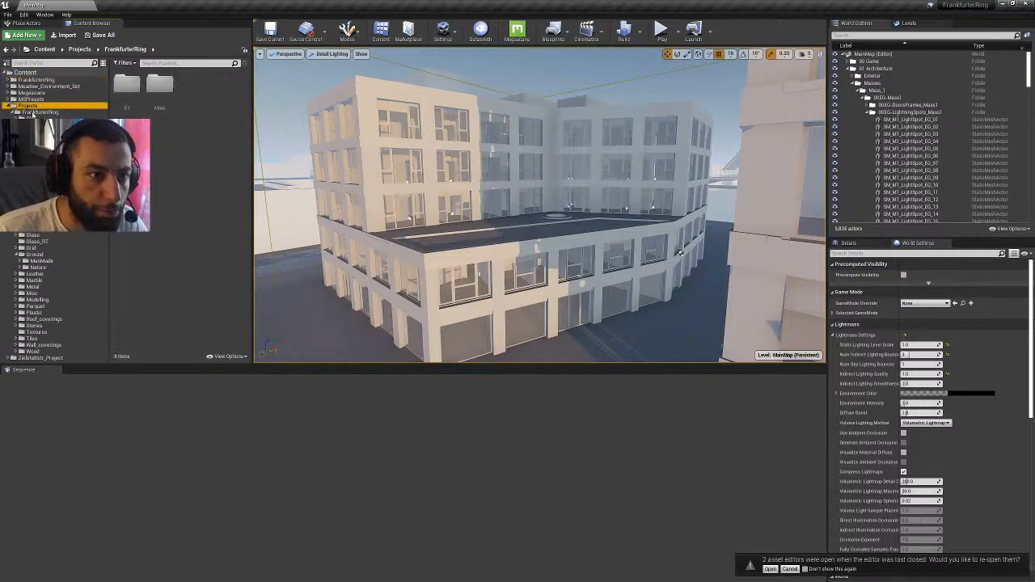
pyautogui.click(31, 105)
pyautogui.click(34, 125)
pyautogui.rightClick(150, 146)
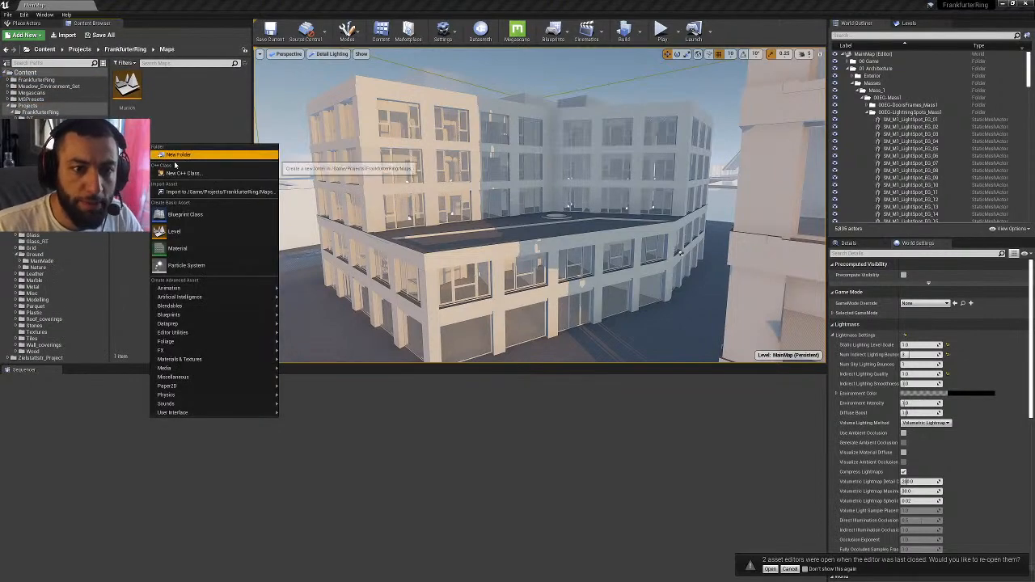
pyautogui.click(209, 229)
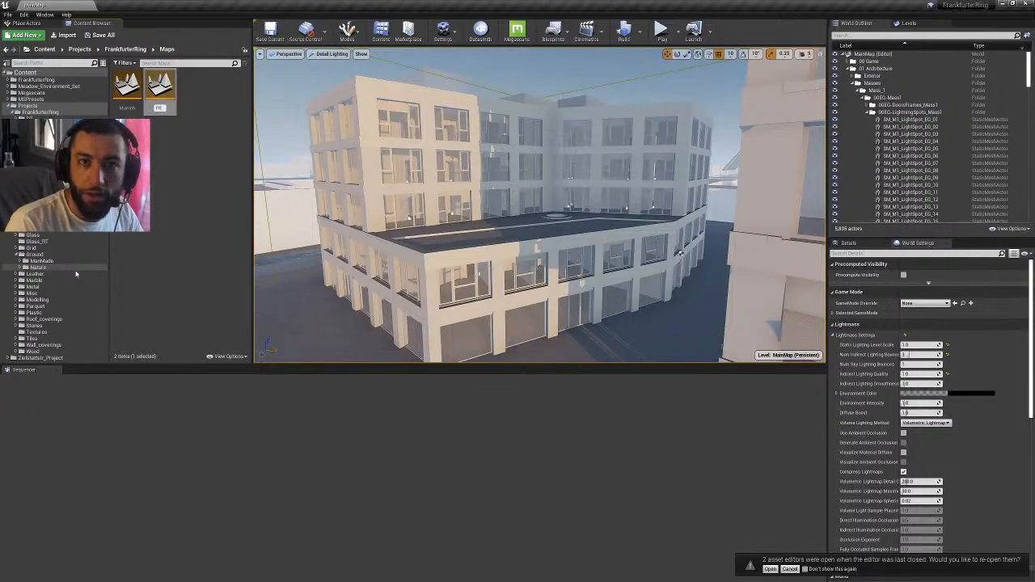
pyautogui.press('BackSpace')
pyautogui.press('BackSpace')
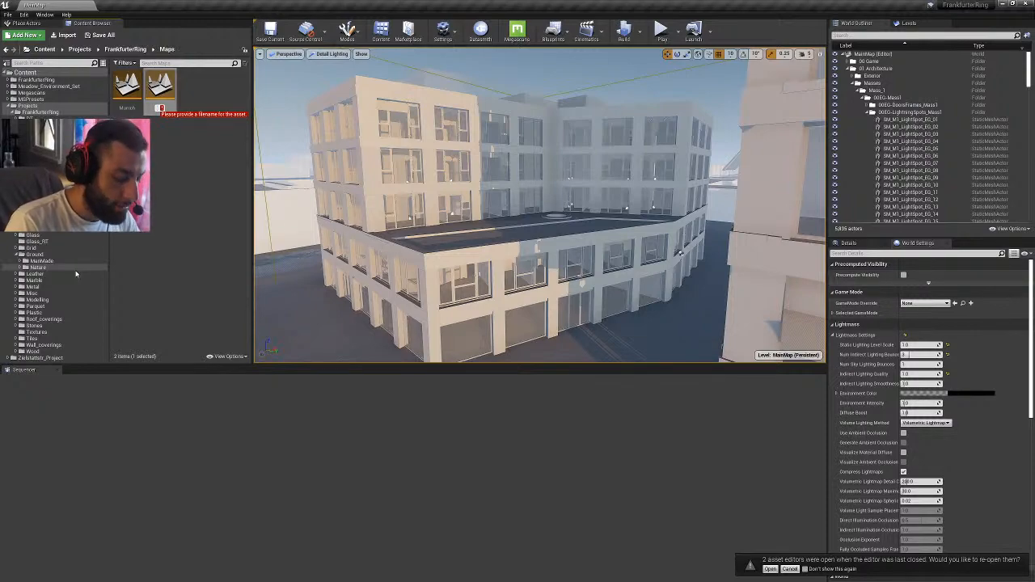
pyautogui.write('Bl')
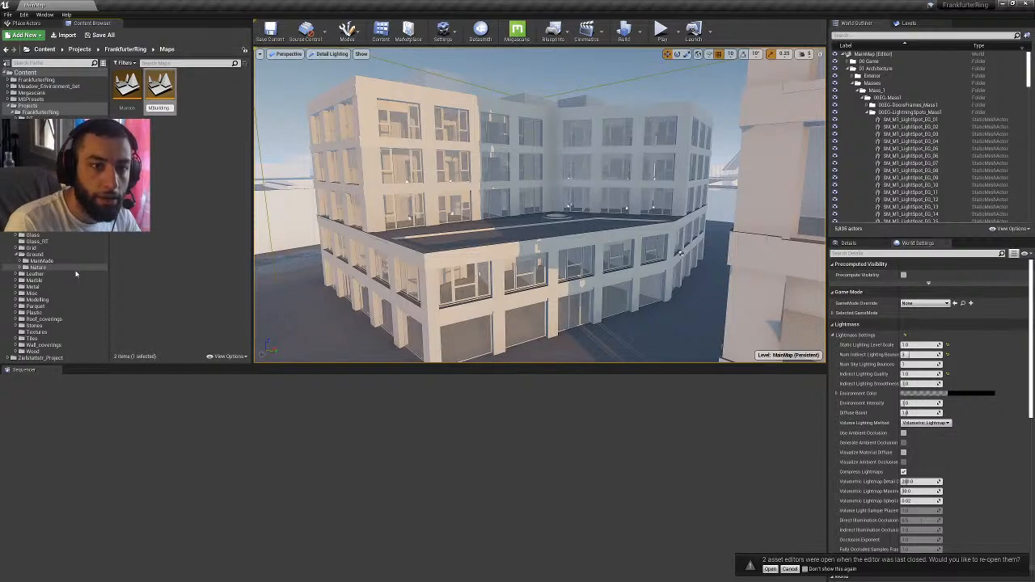
pyautogui.press('Return')
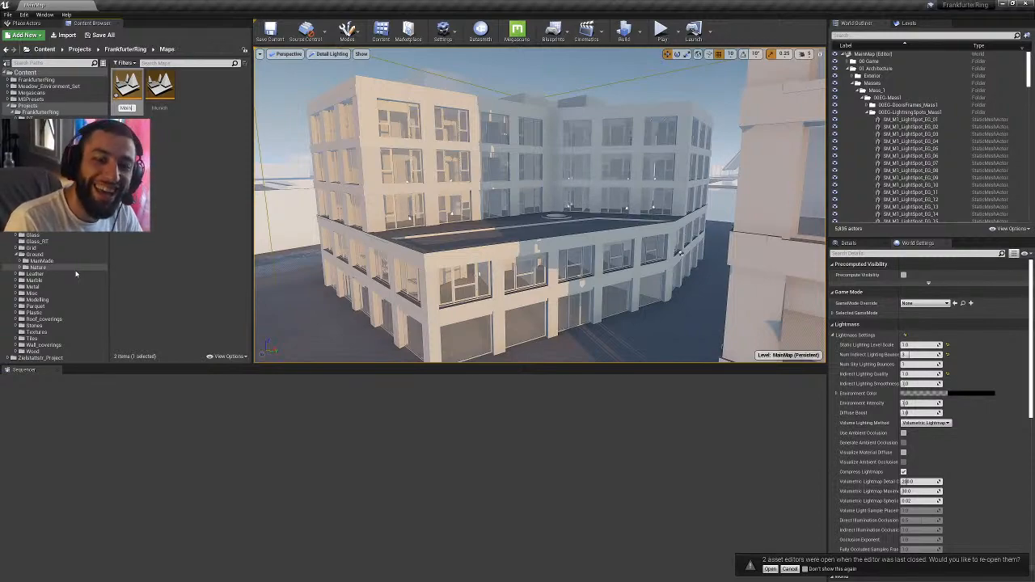
# - Open the new MainMap level, saving the MainMap_BuiltData and Munich_BuiltData files of the previous project maps
pyautogui.click(127, 81)
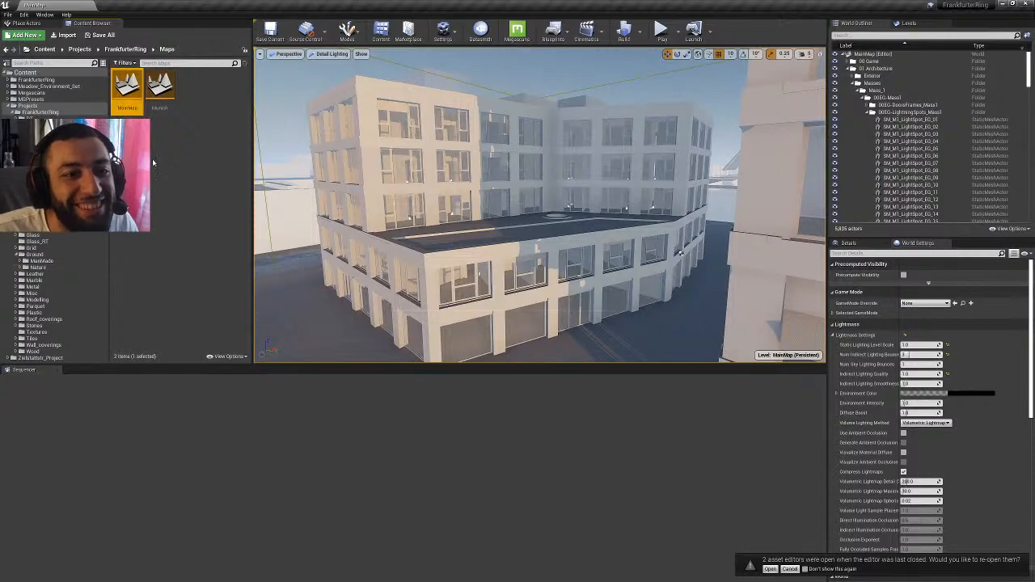
pyautogui.doubleClick(131, 81)
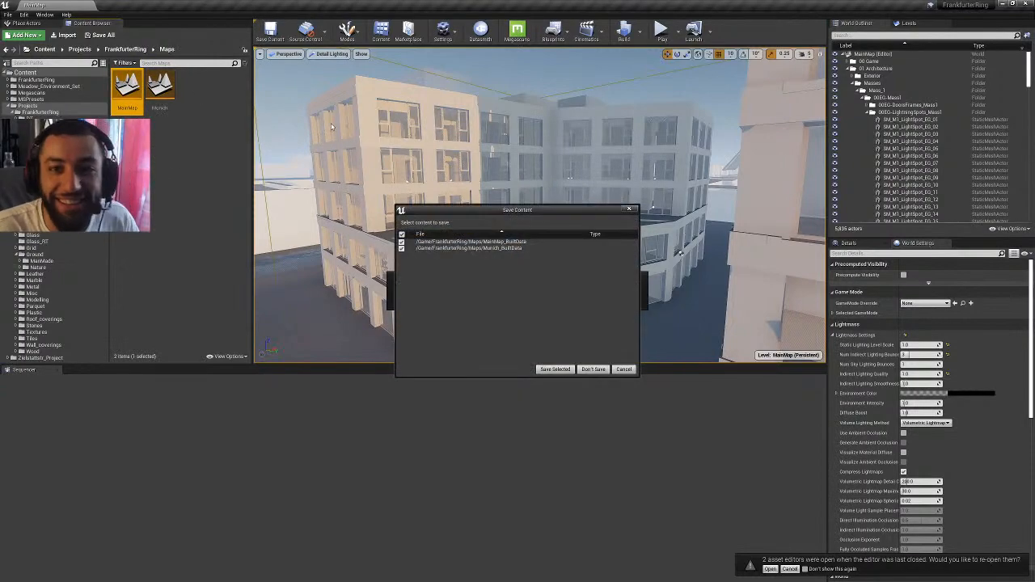
pyautogui.click(561, 371)
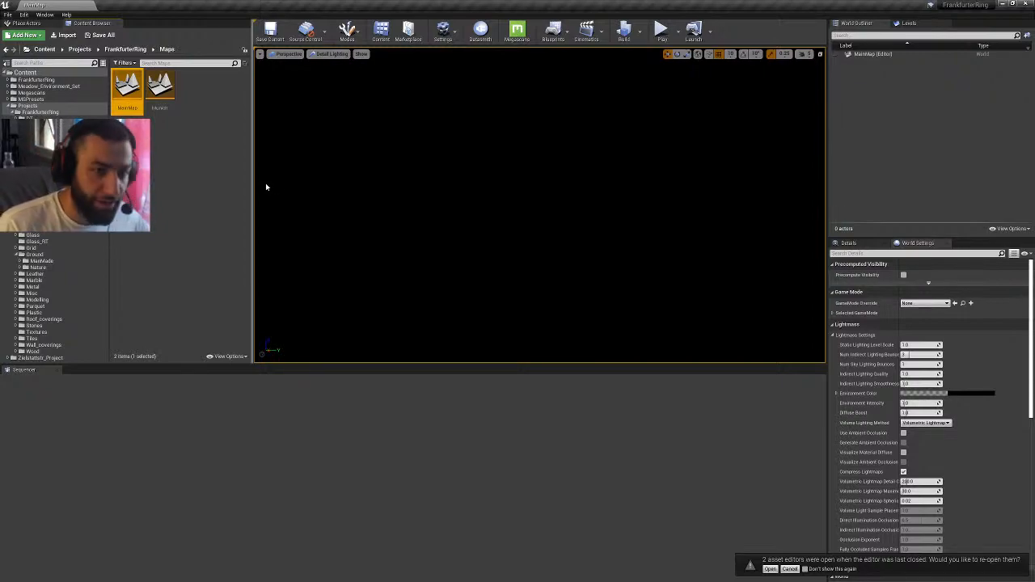
pyautogui.click(265, 186)
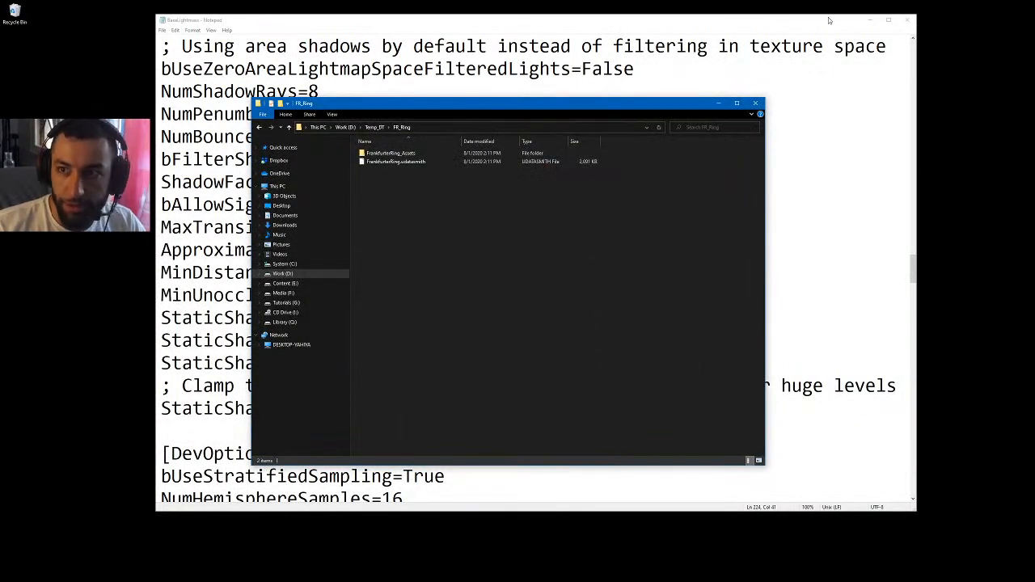
# - Close the BaseLightmass file in Notepad, look over the building scene in 3ds Max and minimize it
pyautogui.click(909, 23)
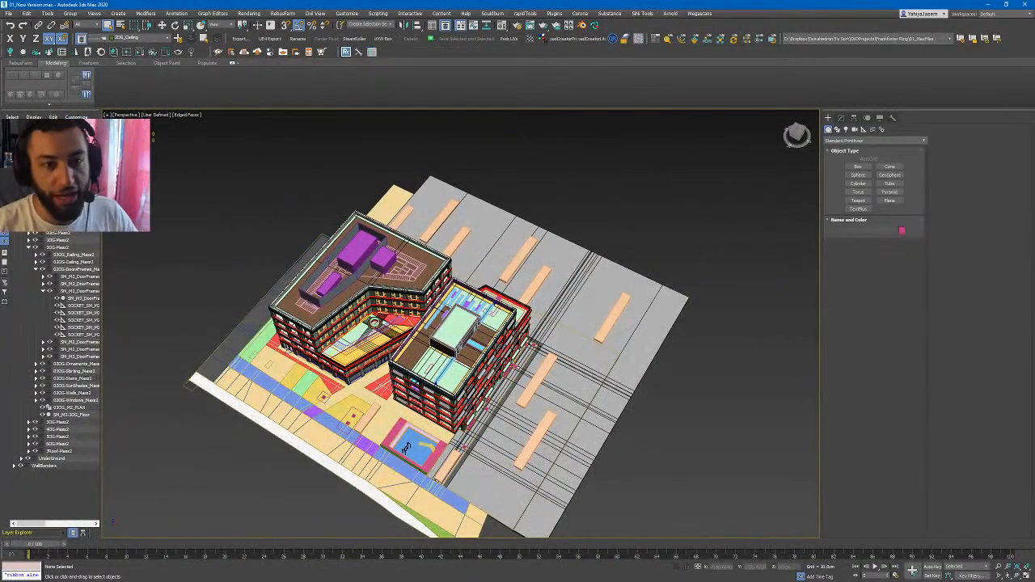
pyautogui.moveTo(355, 283); pyautogui.dragTo(444, 229, button='middle')
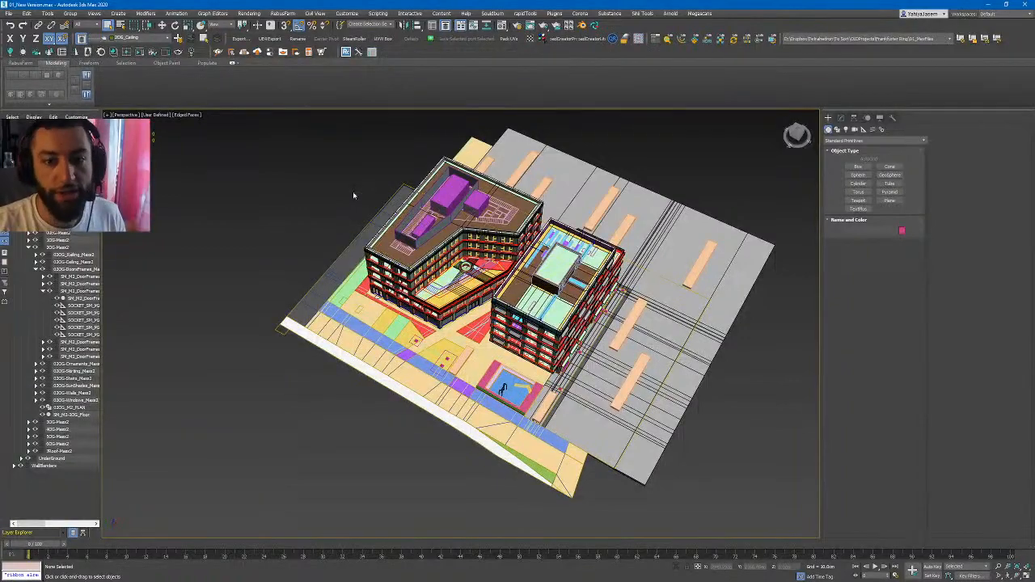
pyautogui.click(991, 5)
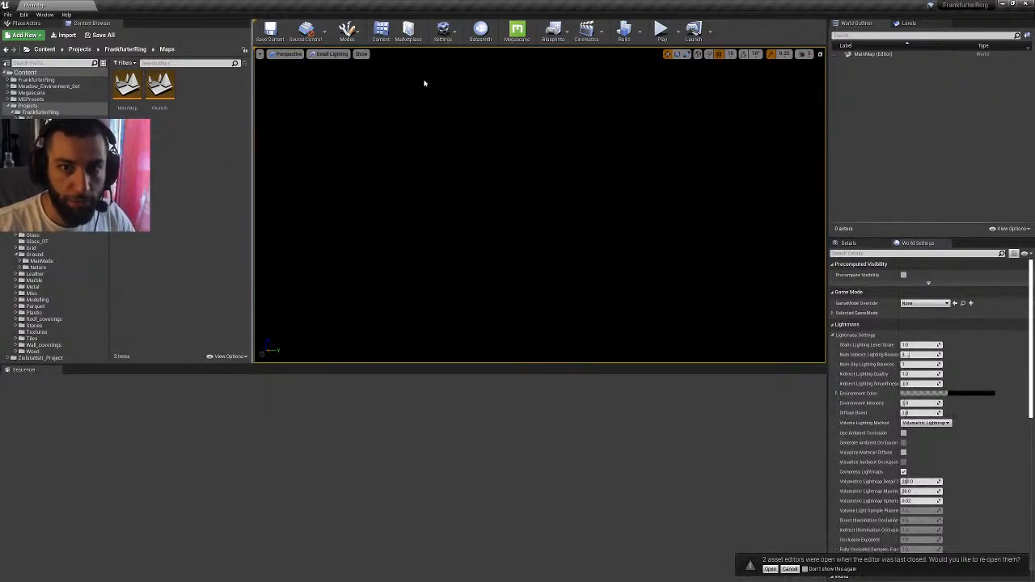
# - Start a Datasmith import in Unreal Editor of FrankfurterRing.udatasmith from D:\Temp_DT\FR_Ring
pyautogui.click(481, 34)
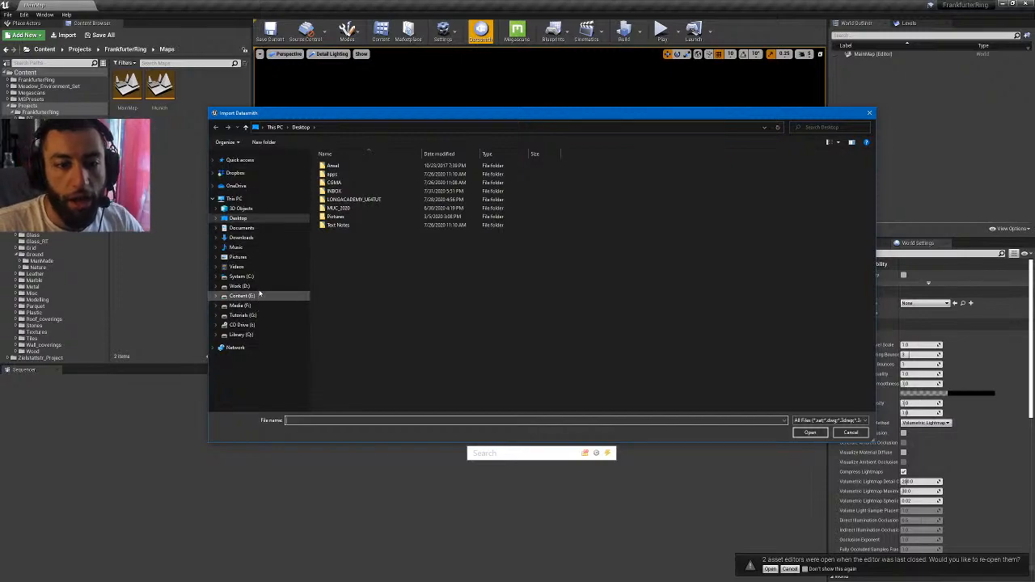
pyautogui.click(239, 287)
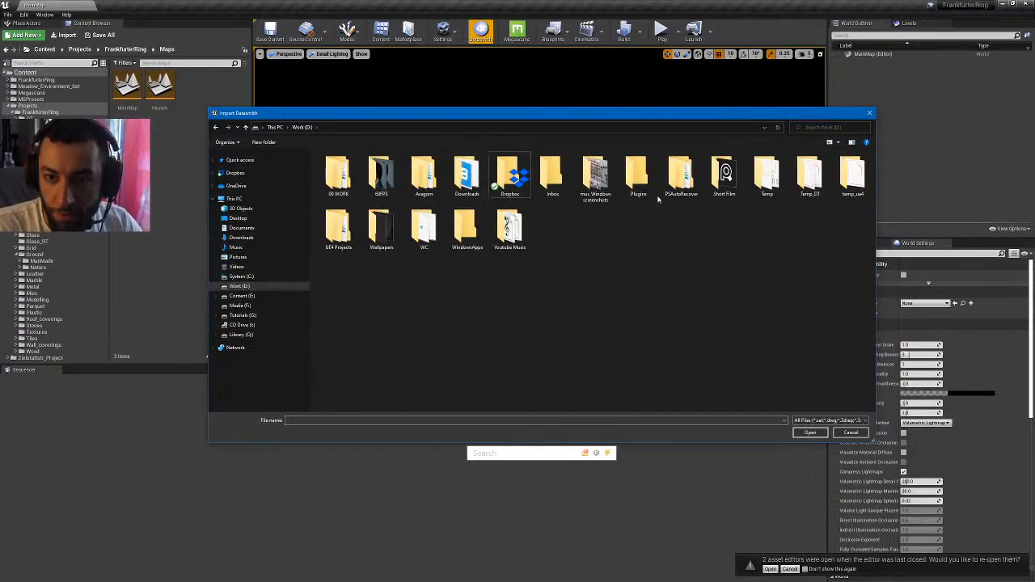
pyautogui.doubleClick(811, 172)
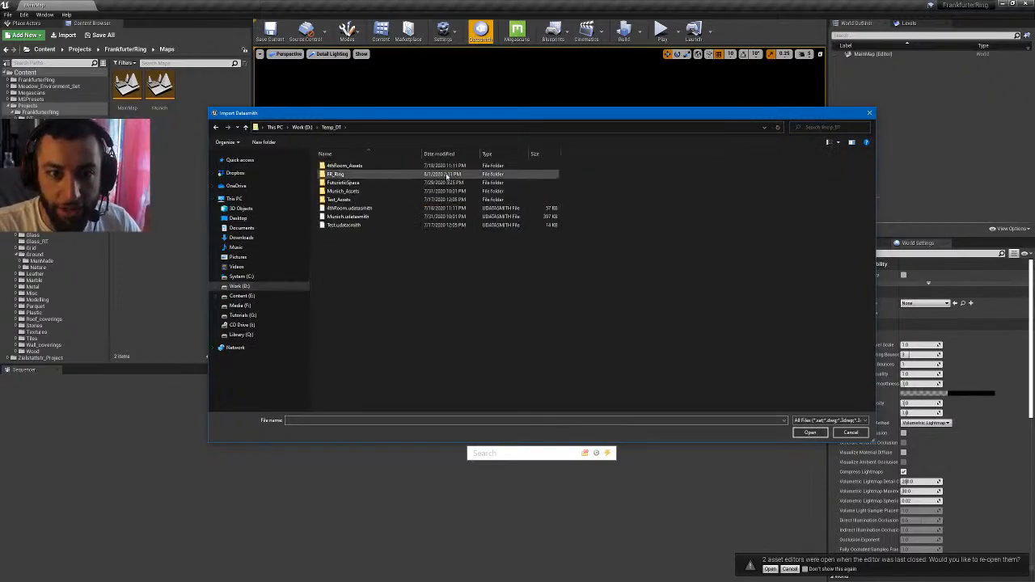
pyautogui.doubleClick(381, 174)
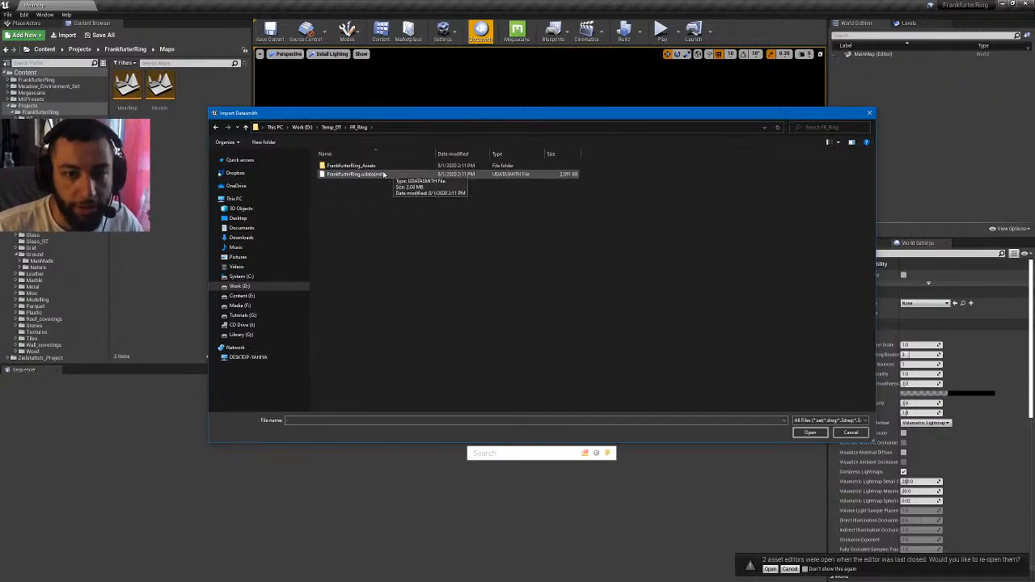
pyautogui.click(384, 174)
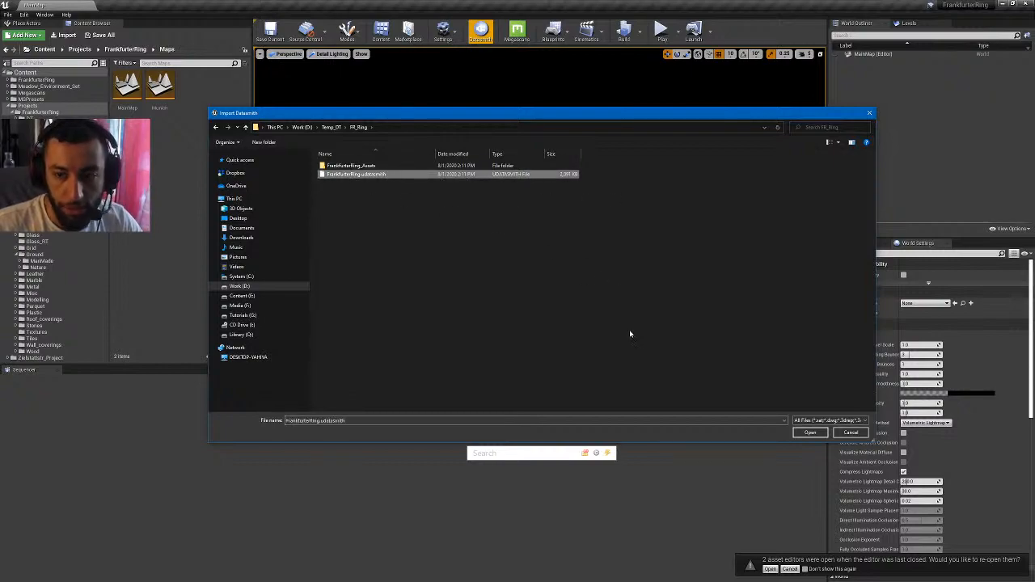
pyautogui.press('Return')
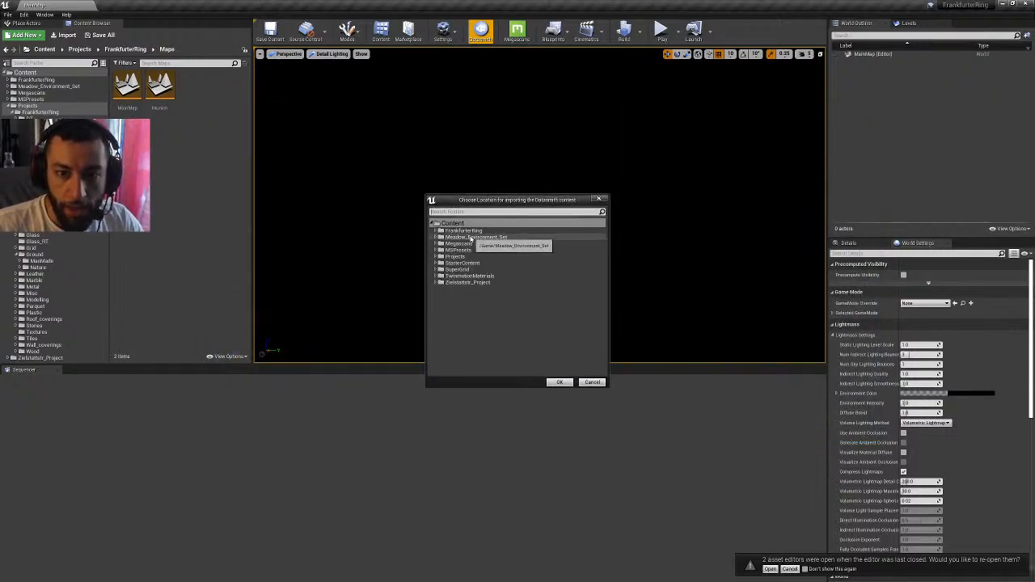
pyautogui.moveTo(501, 203); pyautogui.dragTo(505, 182)
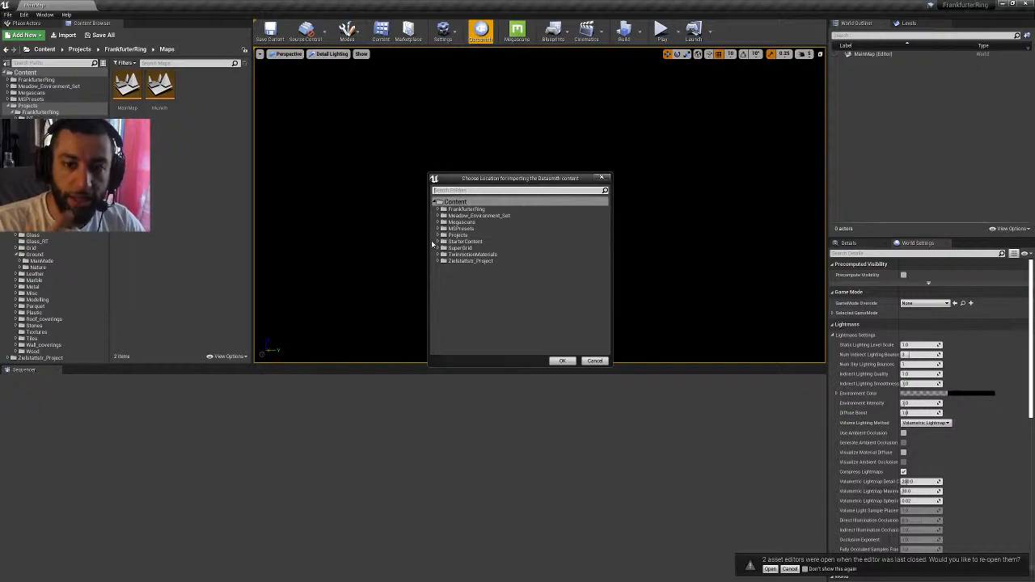
pyautogui.doubleClick(459, 235)
pyautogui.click(472, 241)
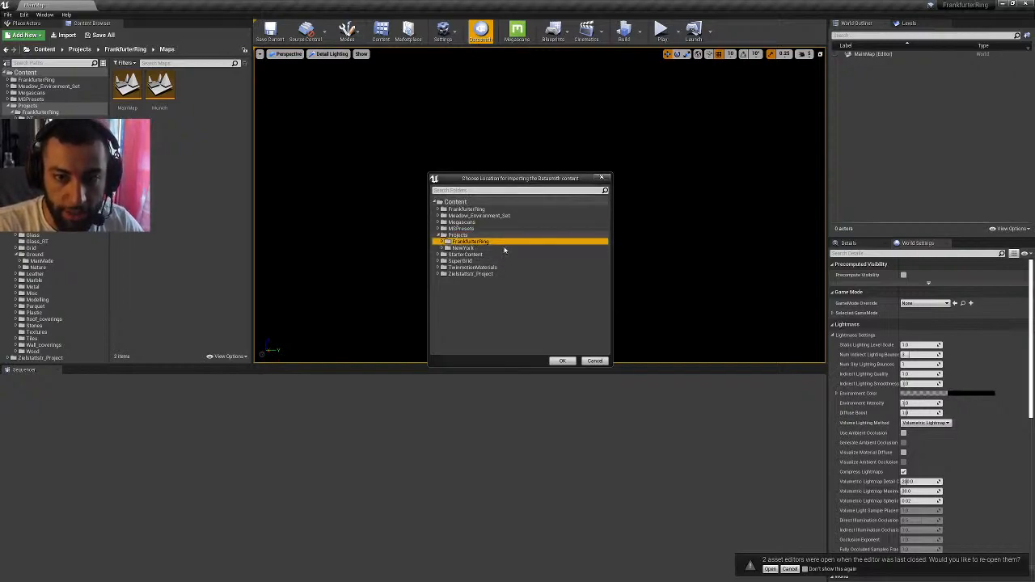
pyautogui.doubleClick(482, 243)
pyautogui.click(457, 247)
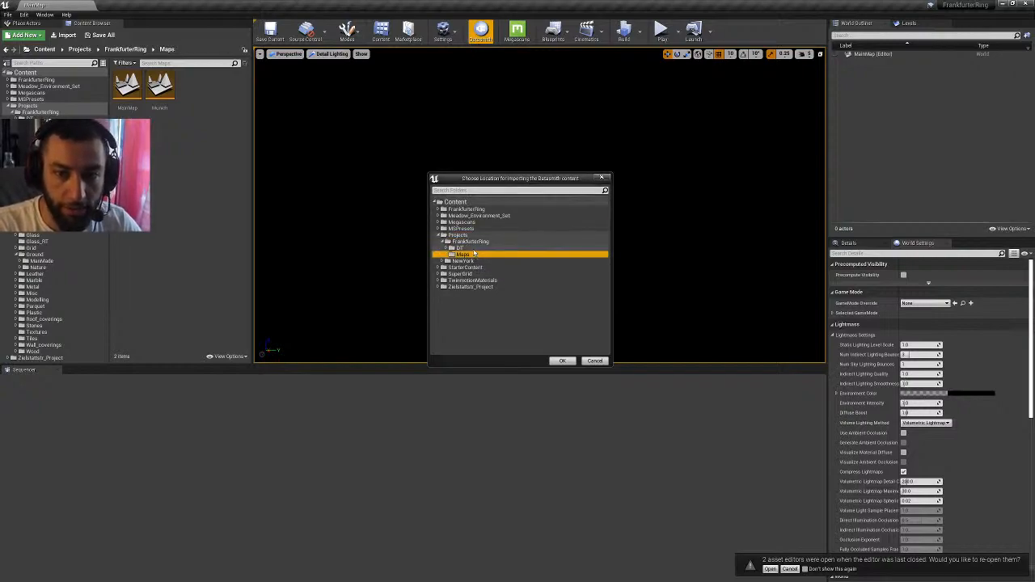
pyautogui.click(450, 248)
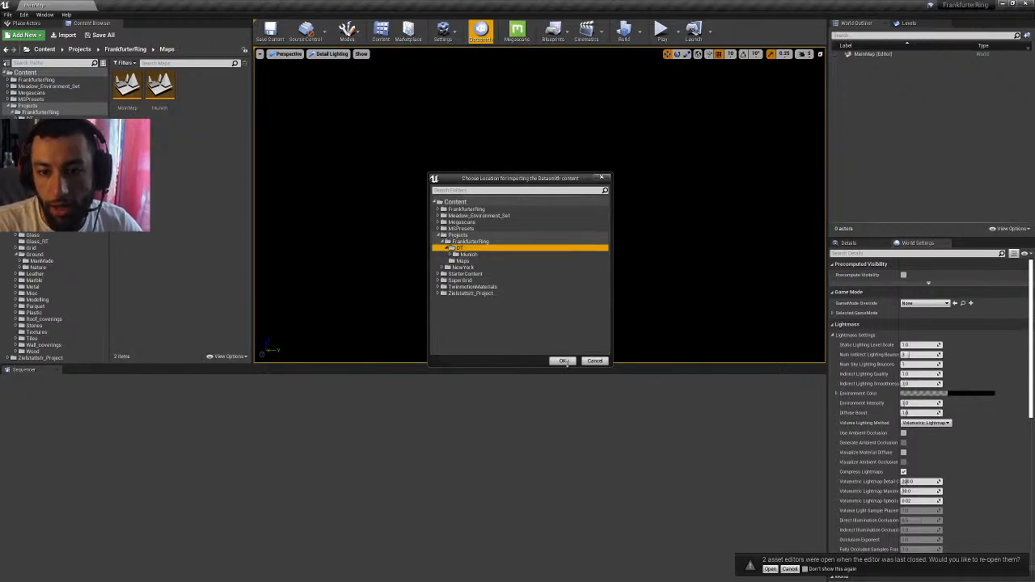
pyautogui.click(473, 254)
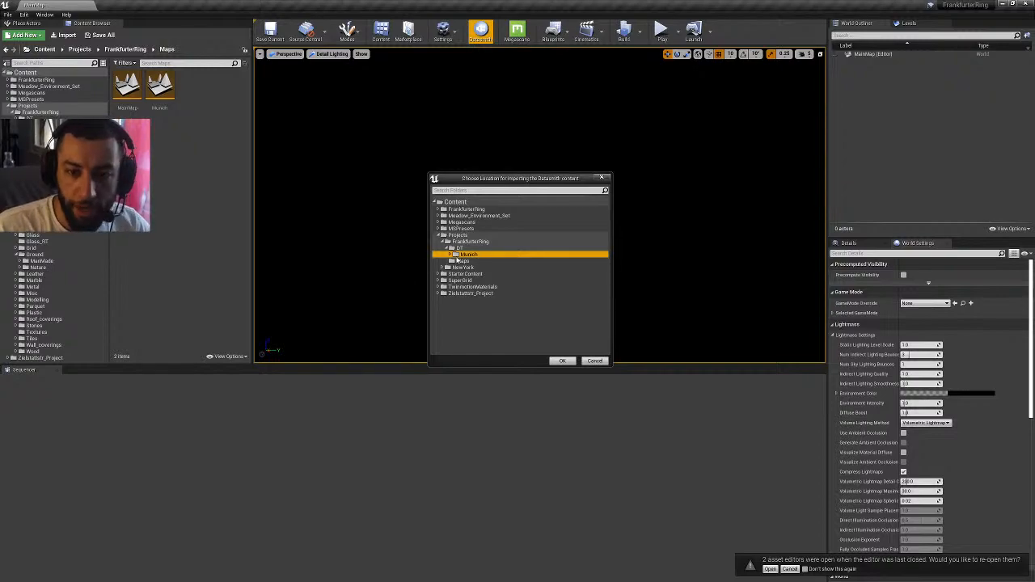
pyautogui.click(450, 248)
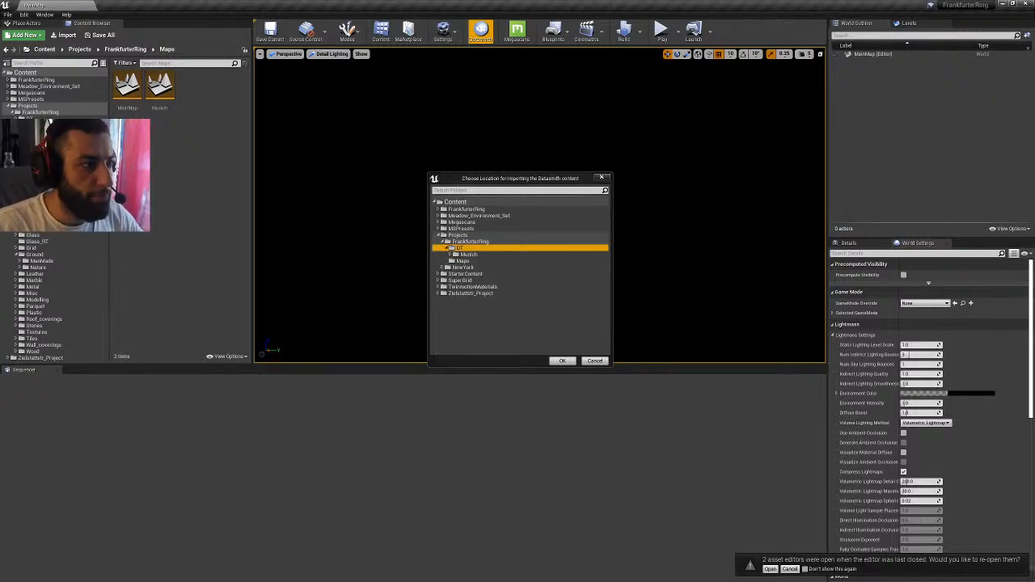
pyautogui.hotkey('alt', 'Tab')
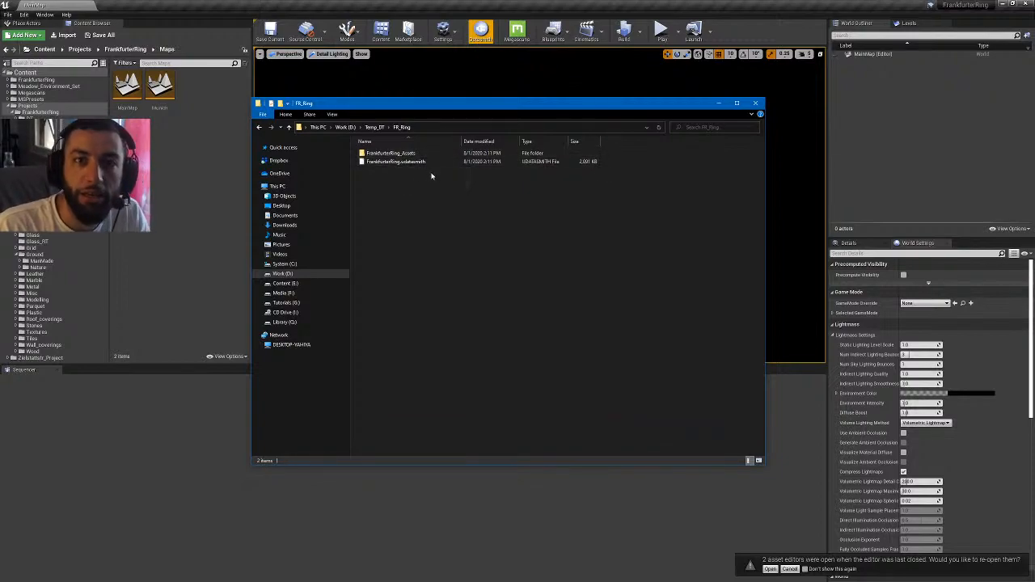
pyautogui.click(751, 105)
pyautogui.click(593, 362)
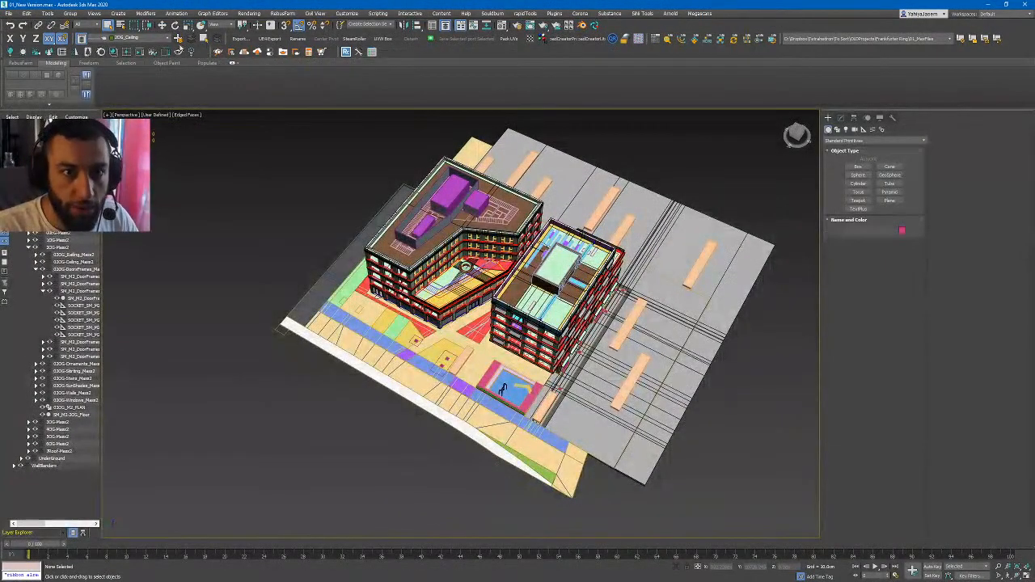
# - In 3ds Max, export the scene's visible objects for the current frame only as the Datasmith file MainBuilding in D:\Temp_DT
pyautogui.click(240, 38)
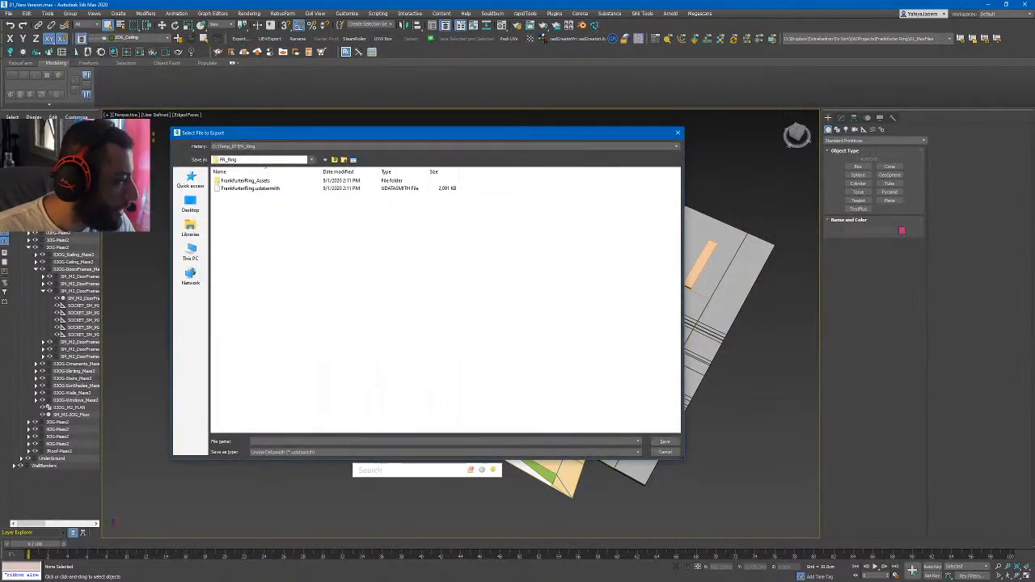
pyautogui.hotkey('alt', 'Tab')
pyautogui.click(270, 265)
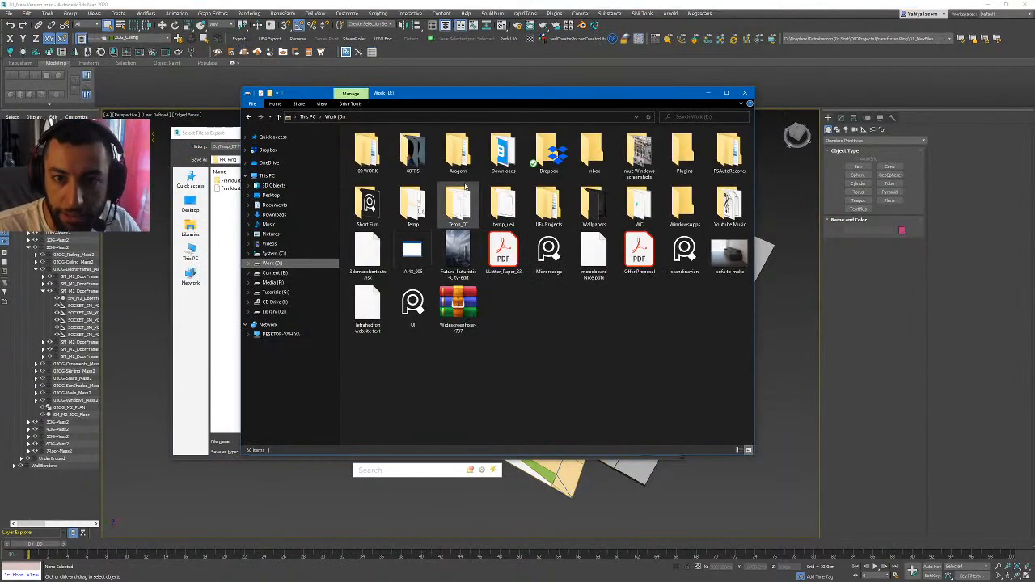
pyautogui.click(537, 163)
pyautogui.click(216, 212)
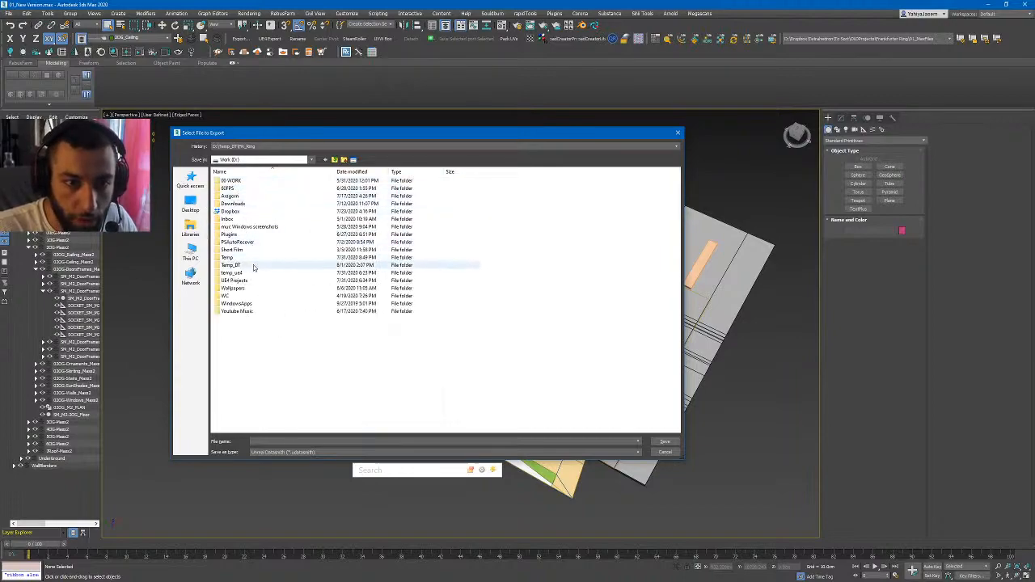
pyautogui.doubleClick(251, 265)
pyautogui.hotkey('alt', 'Tab')
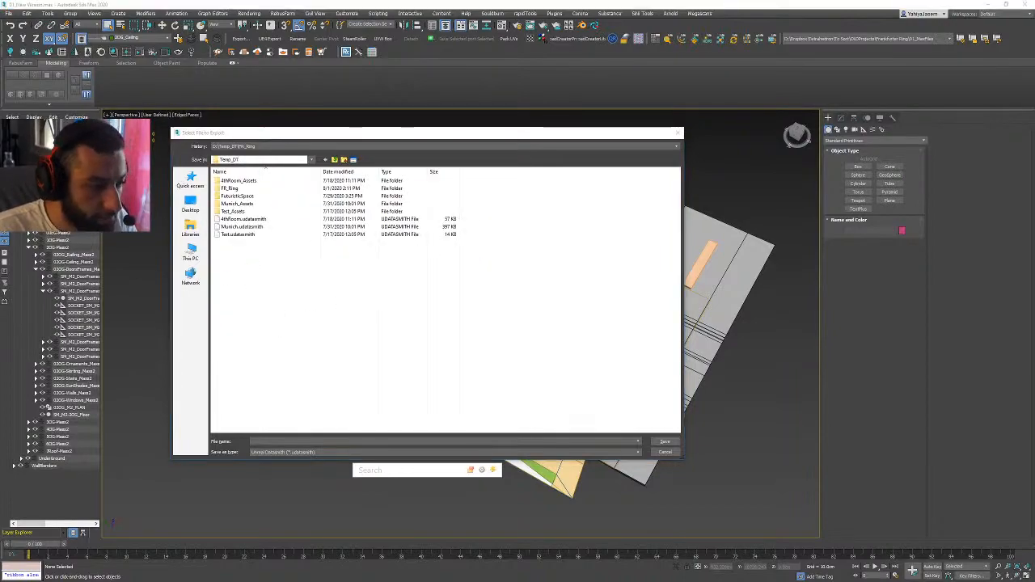
pyautogui.click(389, 244)
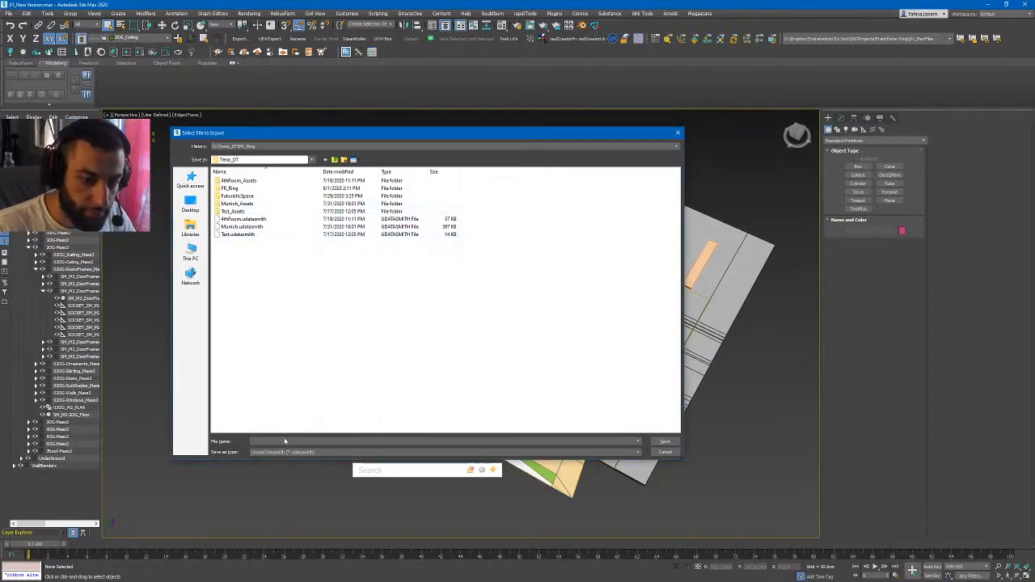
pyautogui.write('Mel')
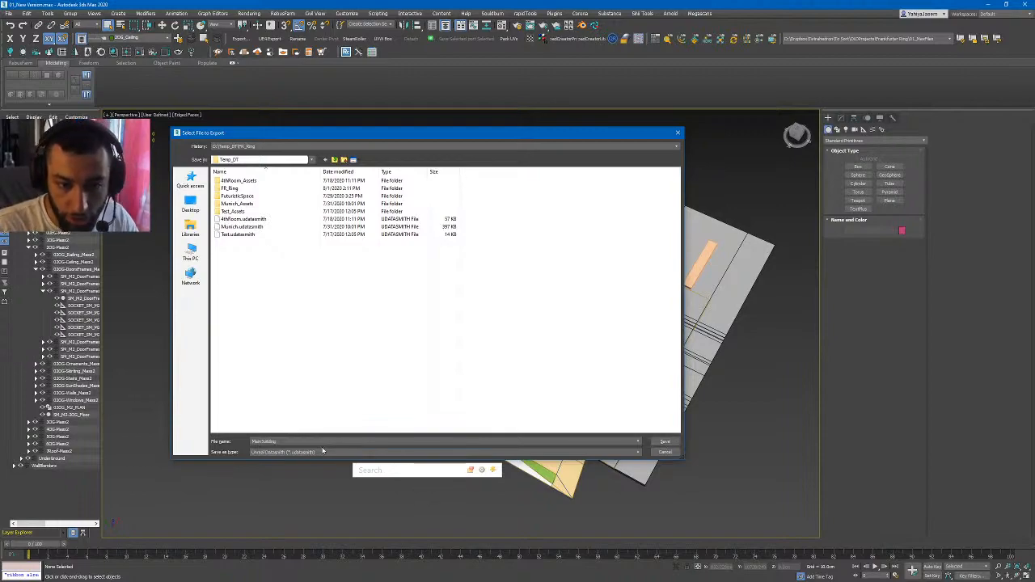
pyautogui.click(665, 441)
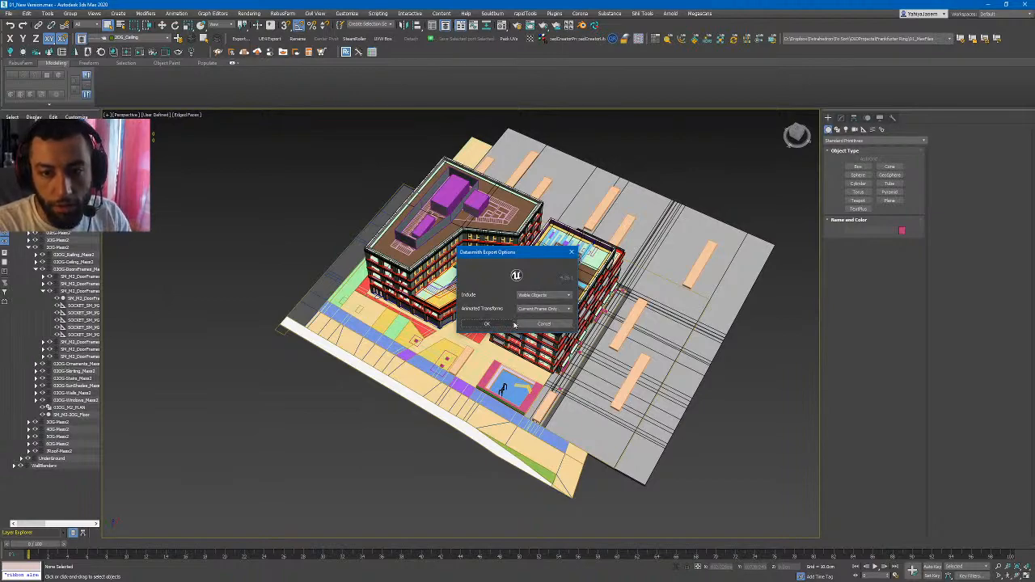
pyautogui.click(510, 325)
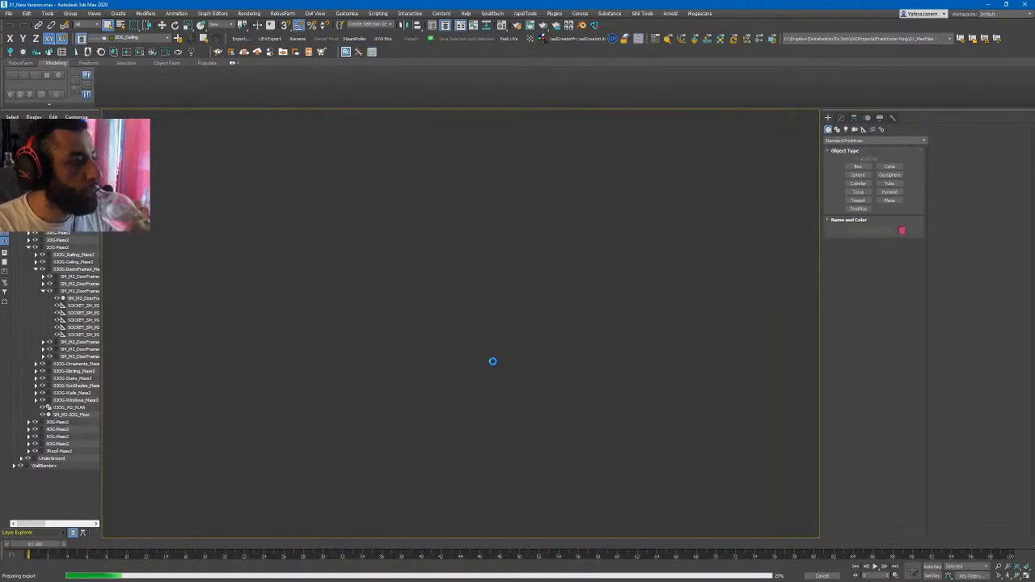
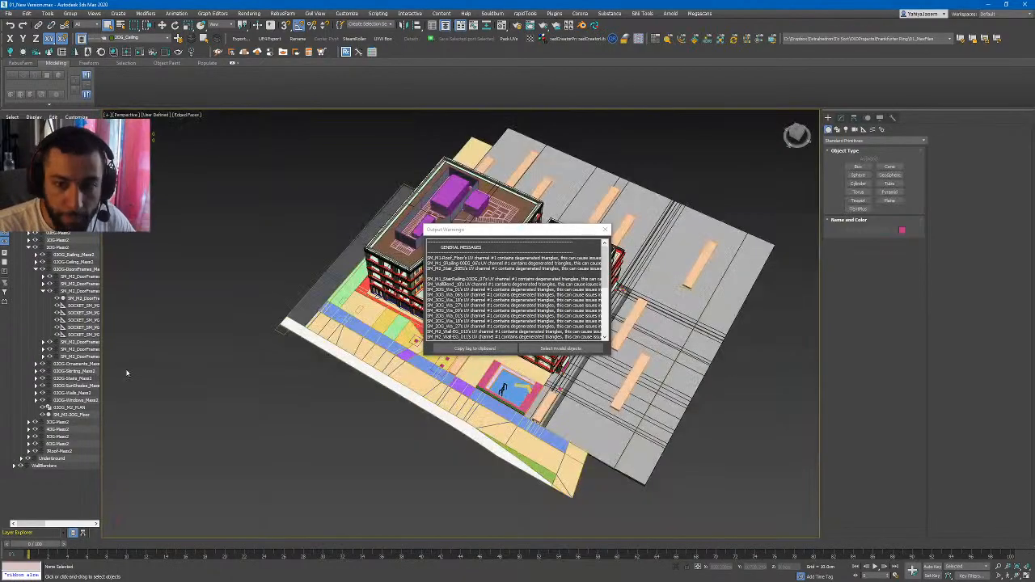
pyautogui.moveTo(520, 231); pyautogui.dragTo(665, 287)
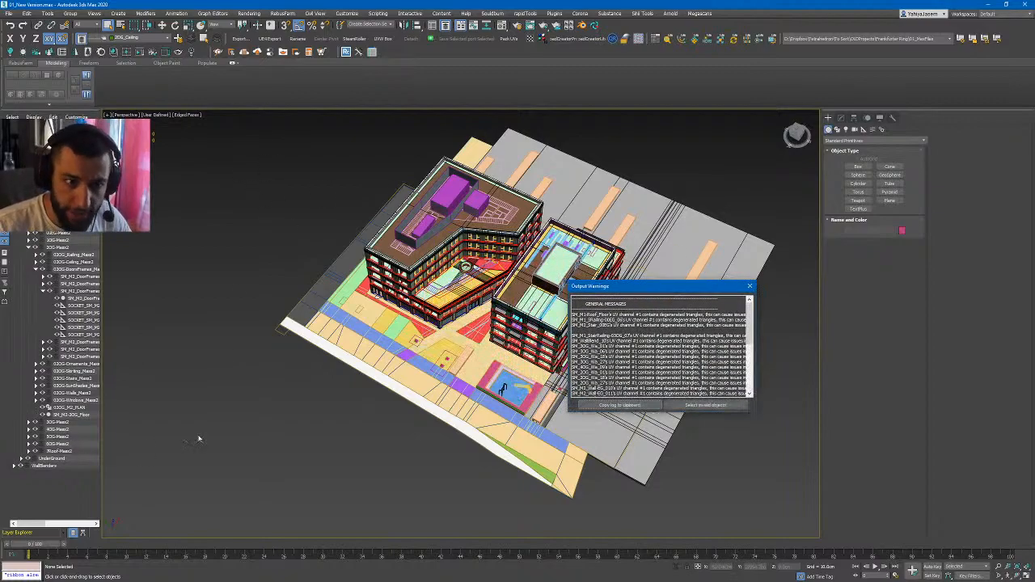
# - Switch back to Unreal Editor and start a Datasmith import of MainBuilding.udatasmith from D:\Temp_DT
pyautogui.click(987, 4)
pyautogui.click(550, 333)
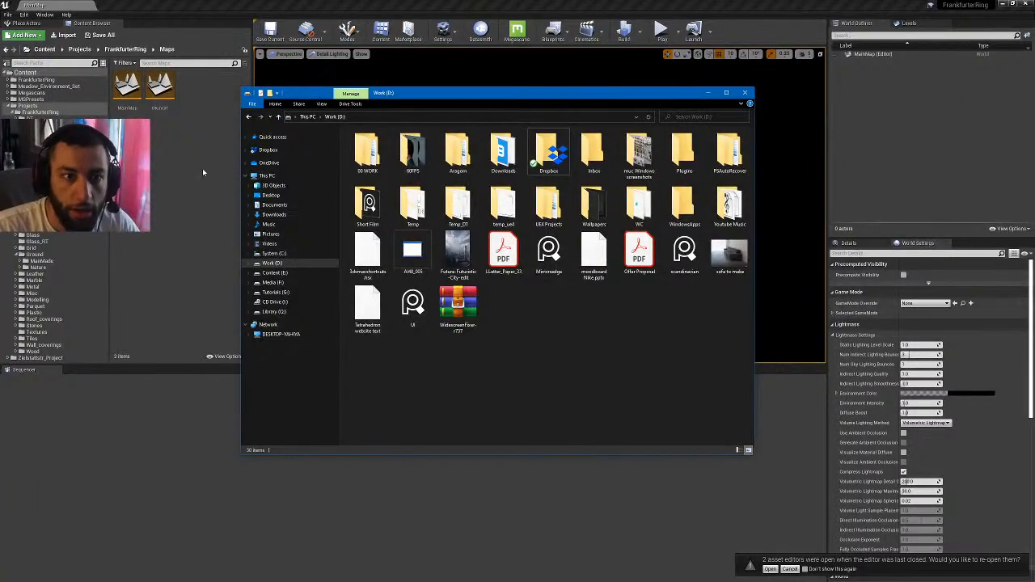
pyautogui.click(203, 171)
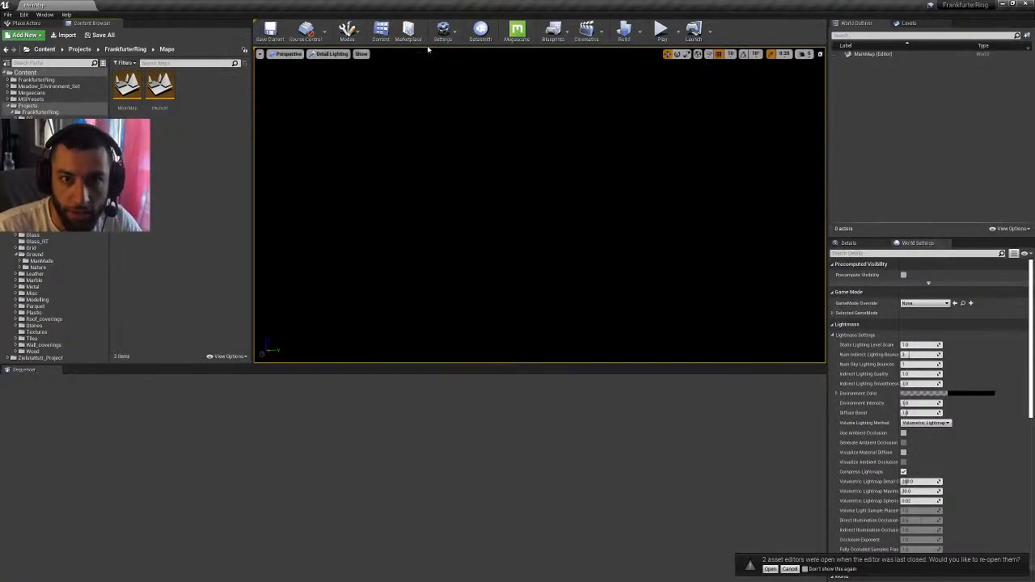
pyautogui.click(480, 32)
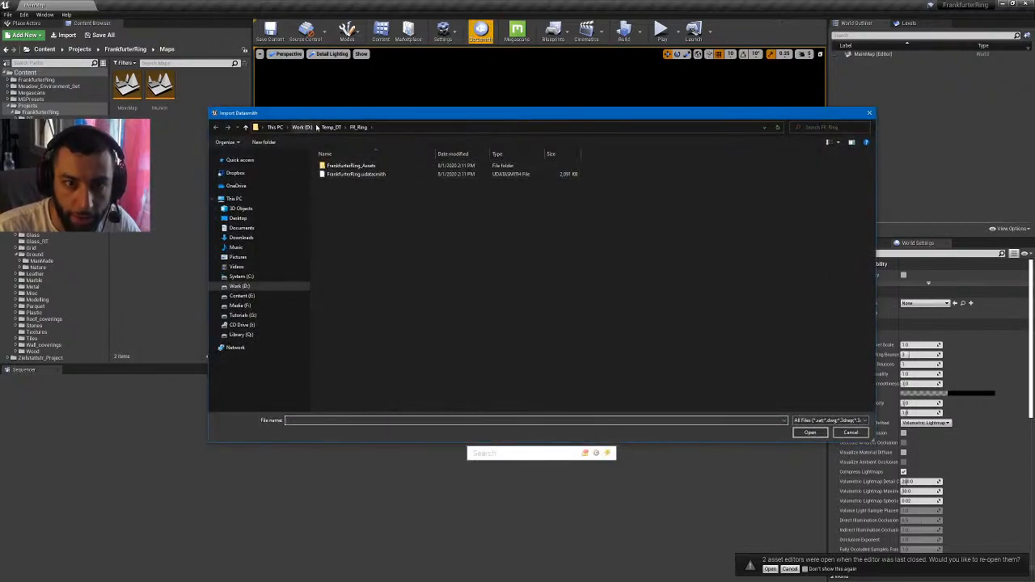
pyautogui.click(340, 174)
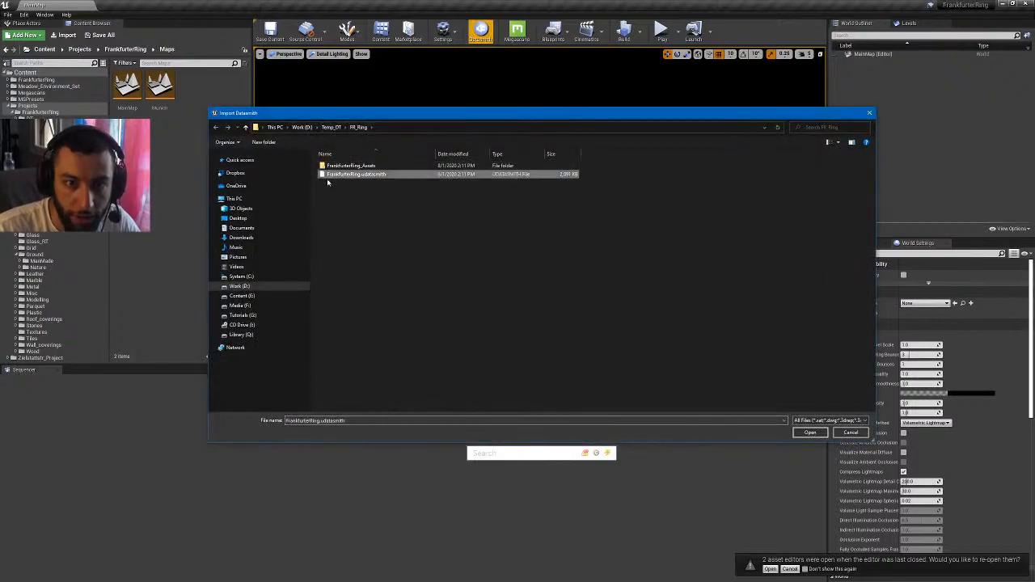
pyautogui.click(331, 128)
pyautogui.click(352, 225)
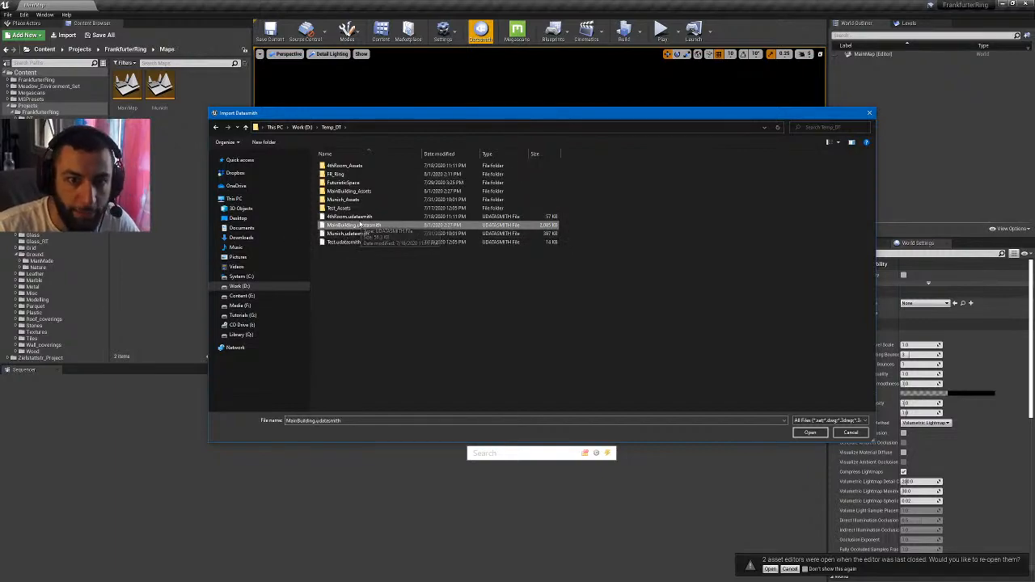
pyautogui.click(810, 432)
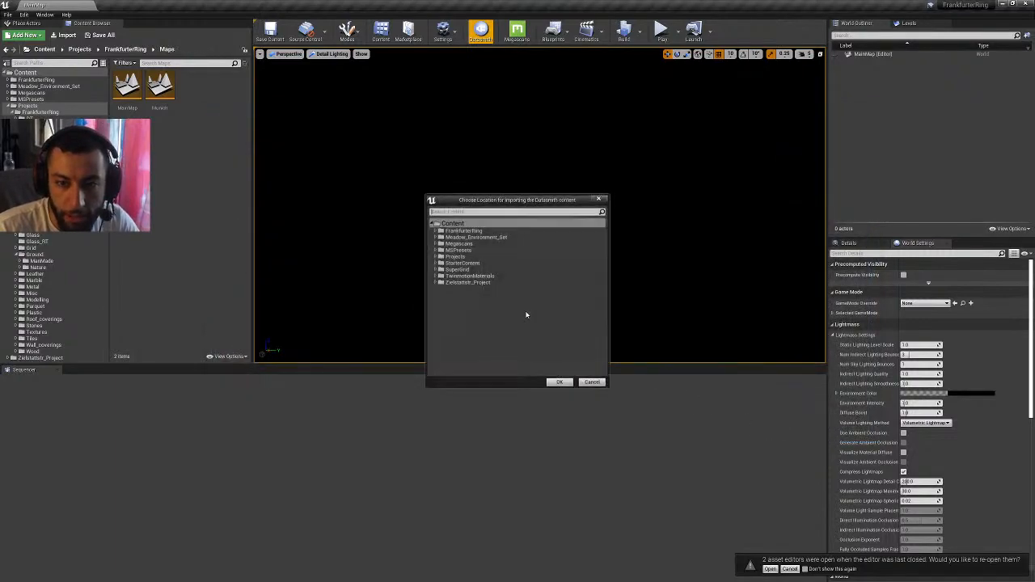
# - Choose the Projects/FrankfurterRing/DT folder as the location for the imported Datasmith content
pyautogui.doubleClick(467, 257)
pyautogui.doubleClick(472, 264)
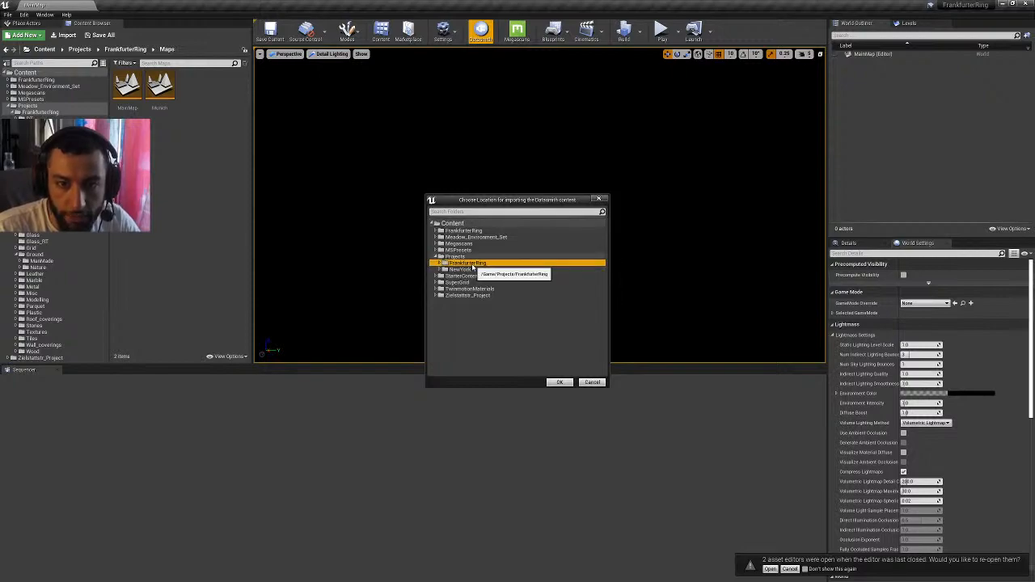
pyautogui.doubleClick(469, 271)
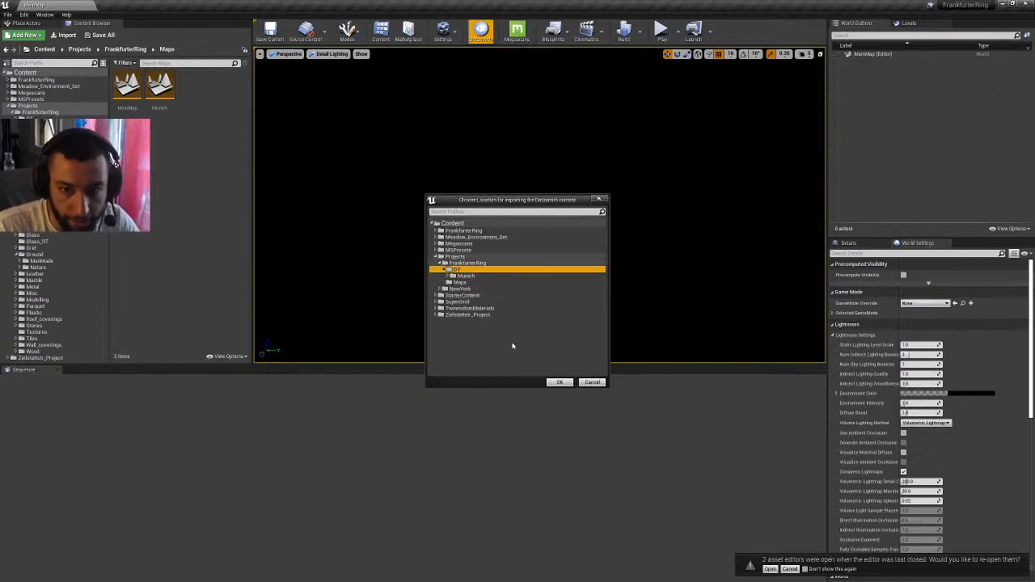
pyautogui.click(559, 383)
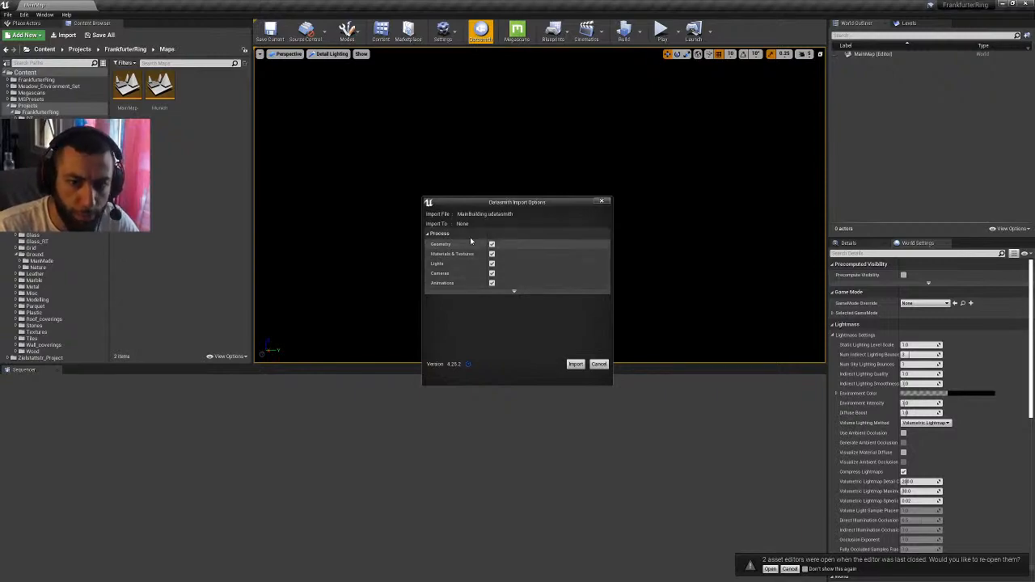
# - Expand the static mesh import options and exclude materials and textures, lights, cameras and animations, keeping only geometry
pyautogui.click(512, 290)
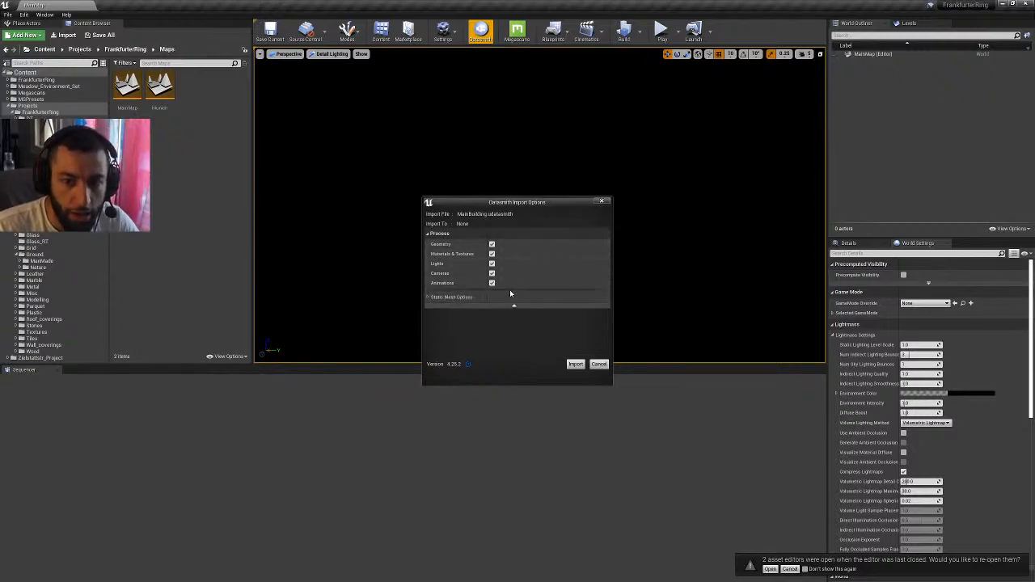
pyautogui.click(428, 297)
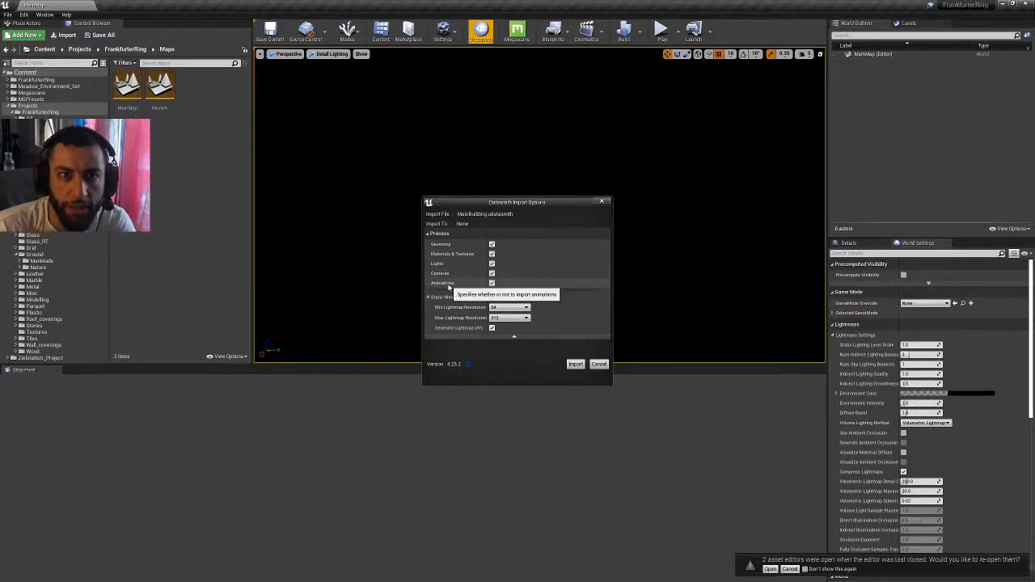
pyautogui.click(492, 263)
pyautogui.click(492, 274)
pyautogui.click(492, 283)
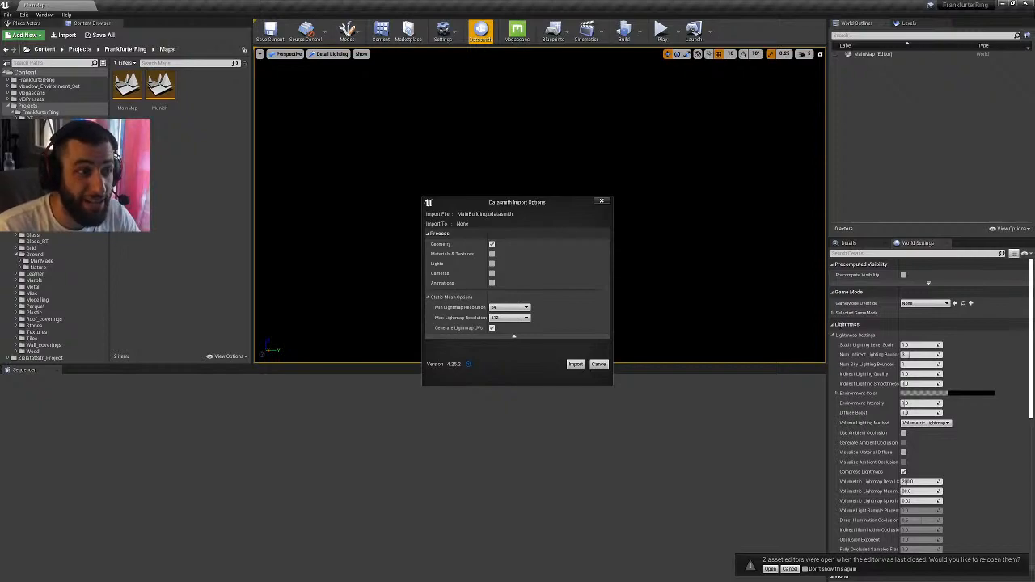
# - In the browser, open the video on creating photorealistic architectural visualizations in Unreal Engine 4 and preview its chapters, including Build Lighting and Material Example
pyautogui.moveTo(1034, 63); pyautogui.dragTo(403, 67)
pyautogui.scroll(-1, 360, 346)
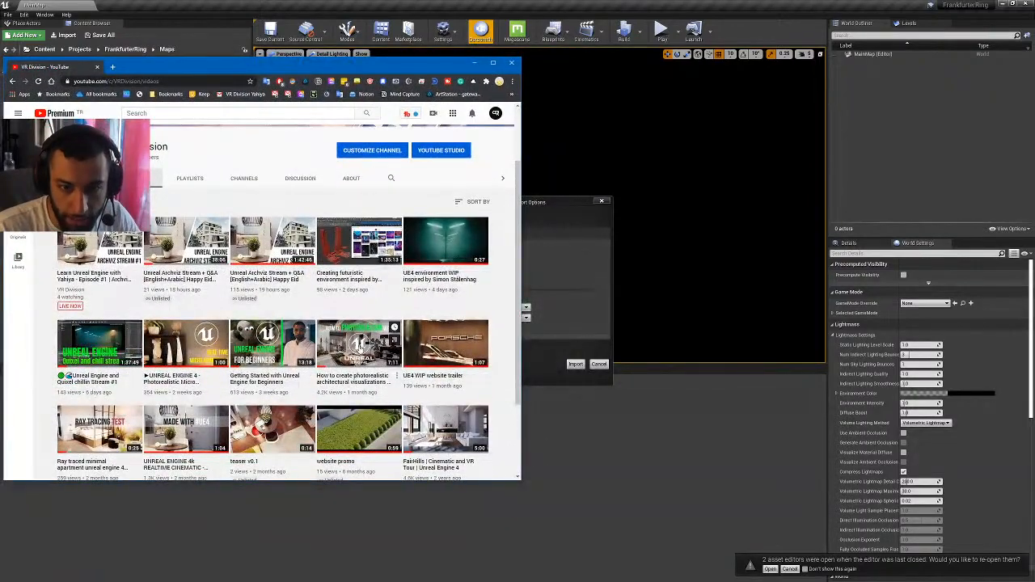
pyautogui.click(353, 383)
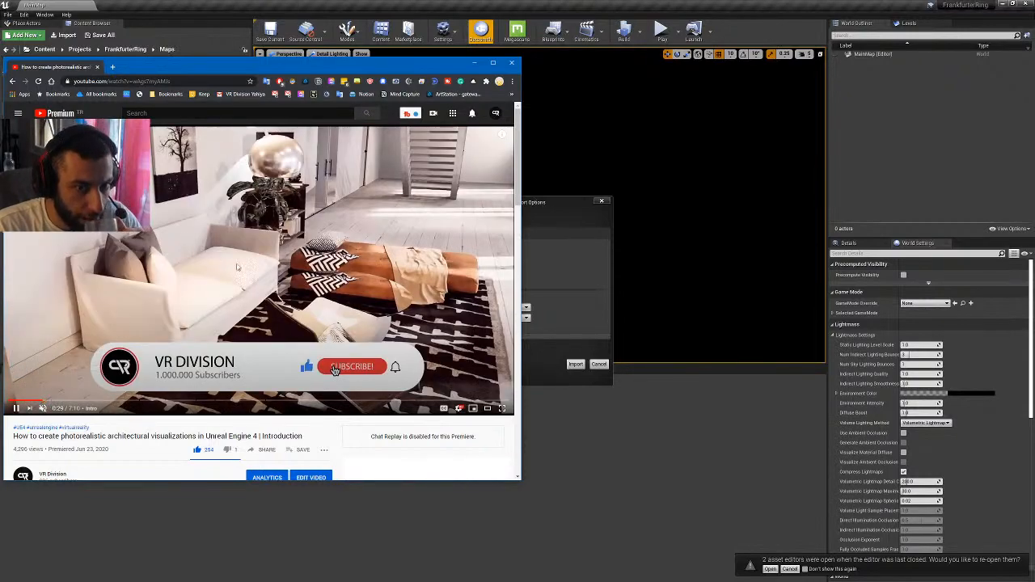
pyautogui.click(249, 263)
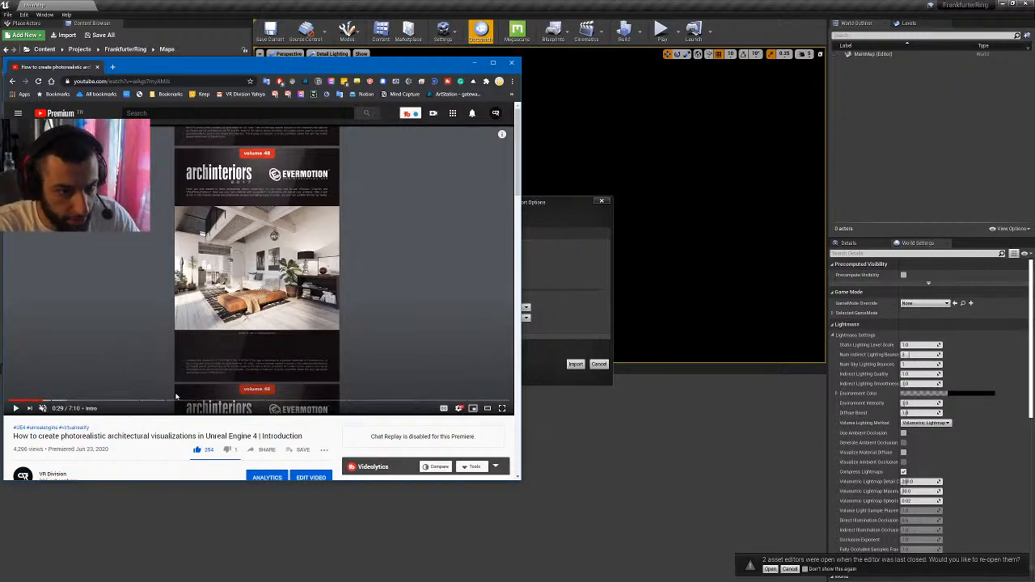
pyautogui.click(283, 402)
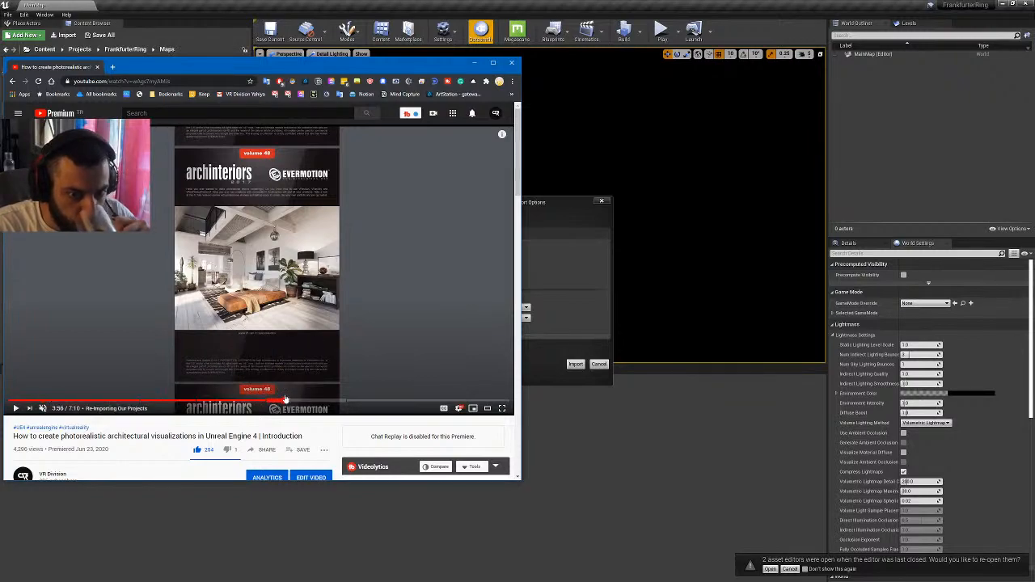
pyautogui.click(364, 404)
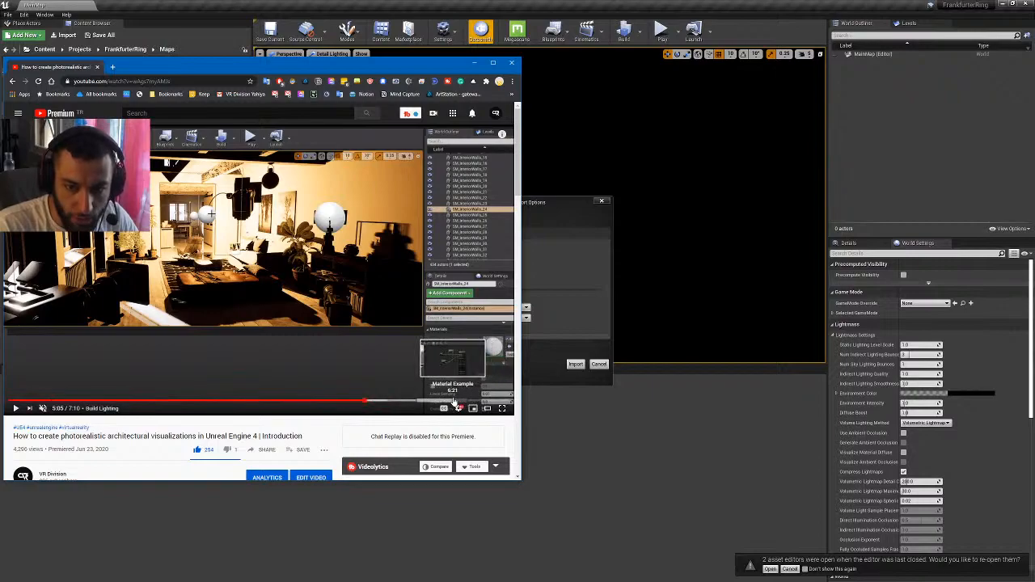
pyautogui.click(447, 401)
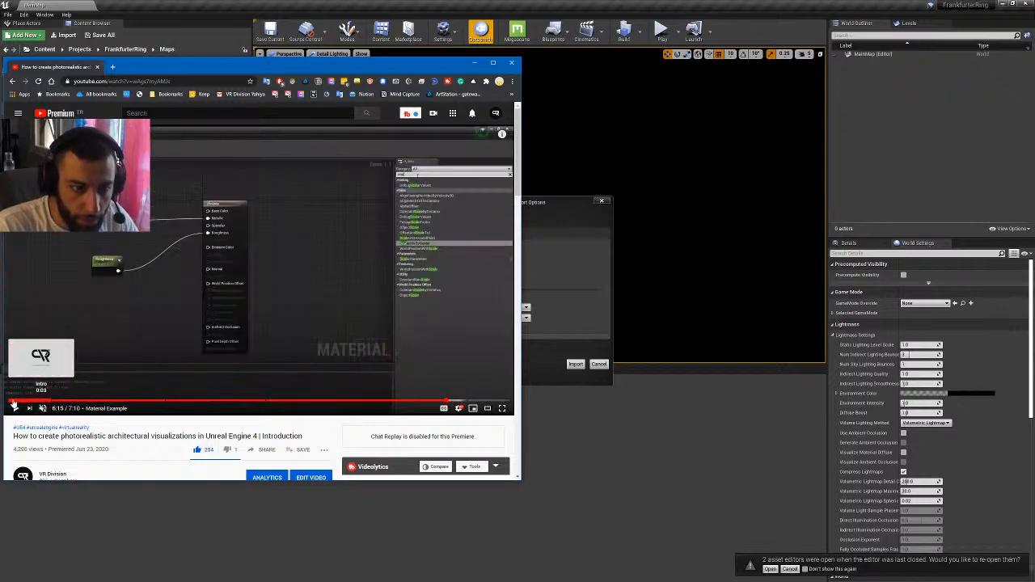
pyautogui.click(14, 402)
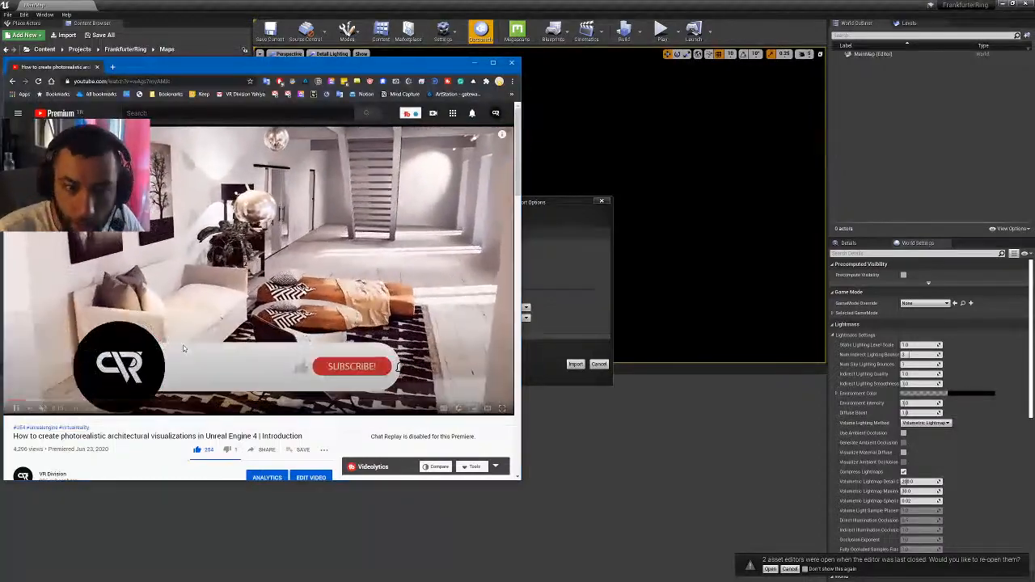
# - Switch back to Unreal Editor, set the max lightmap resolution to 64 and run the Datasmith import
pyautogui.hotkey('alt', 'Tab')
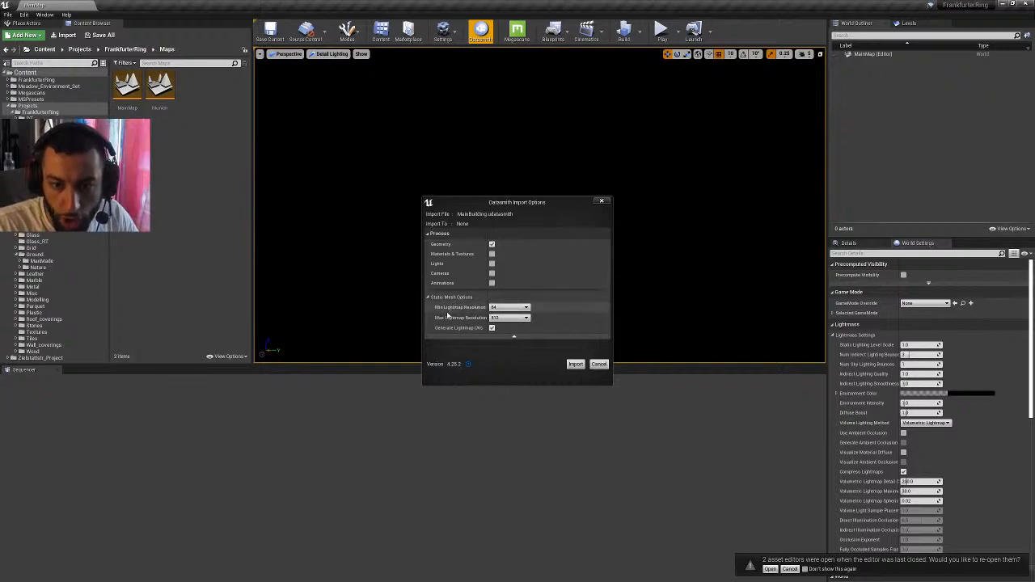
pyautogui.click(510, 307)
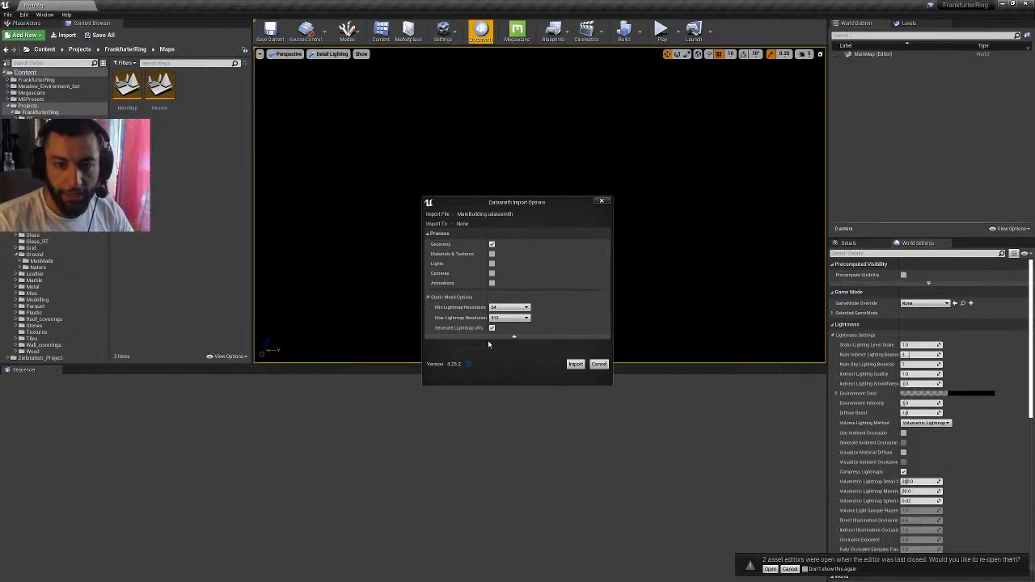
pyautogui.click(507, 317)
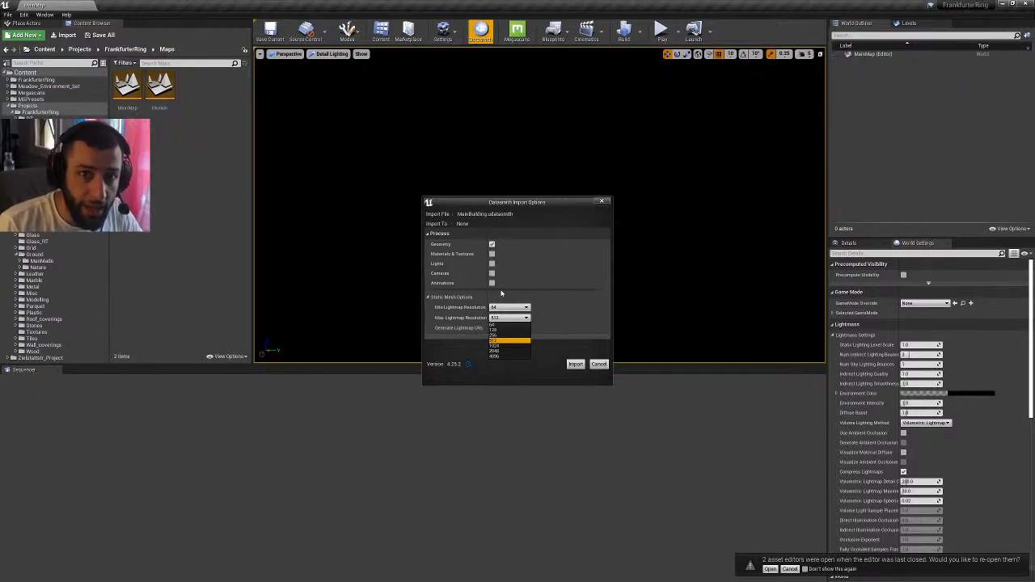
pyautogui.click(498, 325)
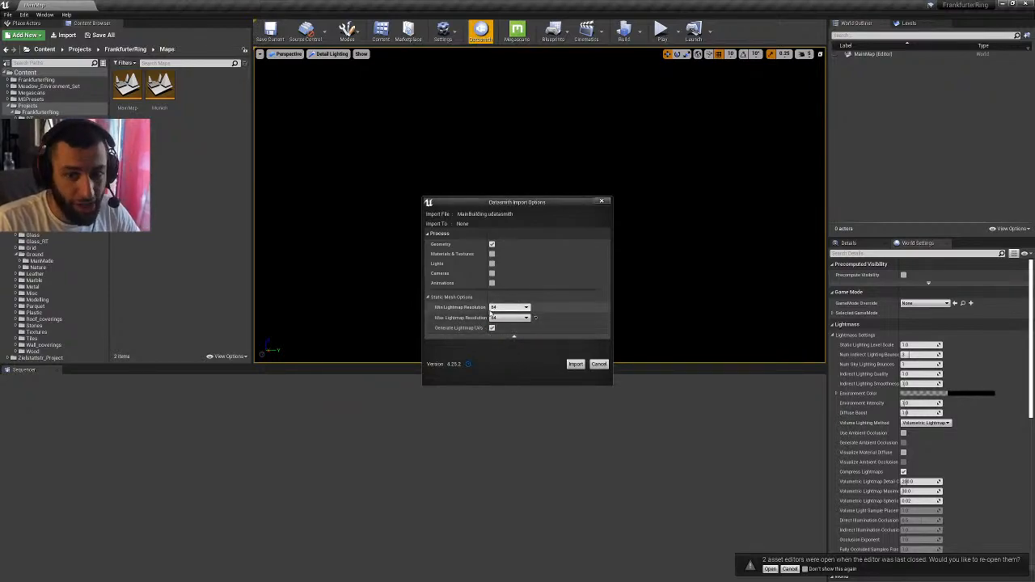
pyautogui.click(510, 317)
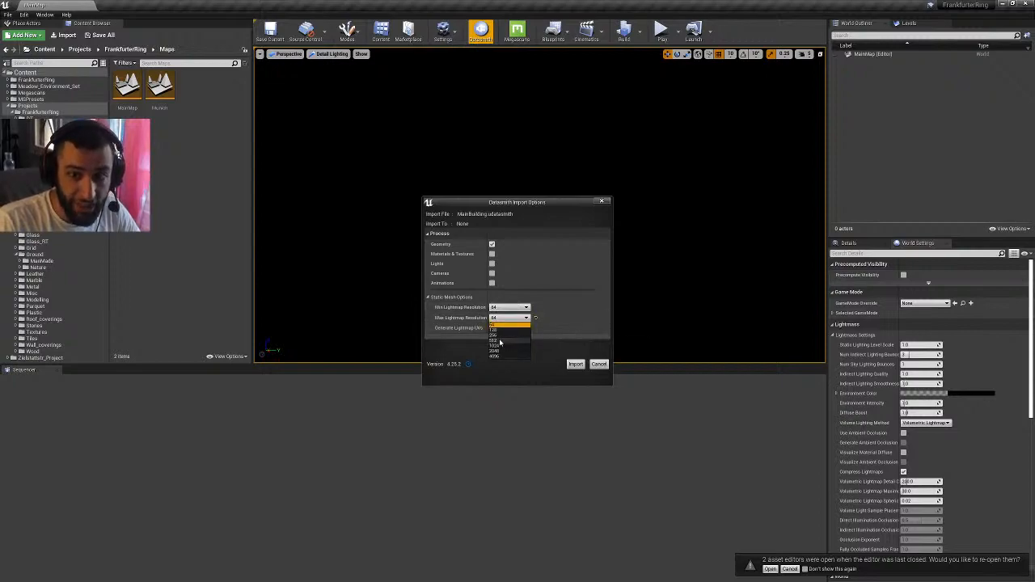
pyautogui.click(561, 351)
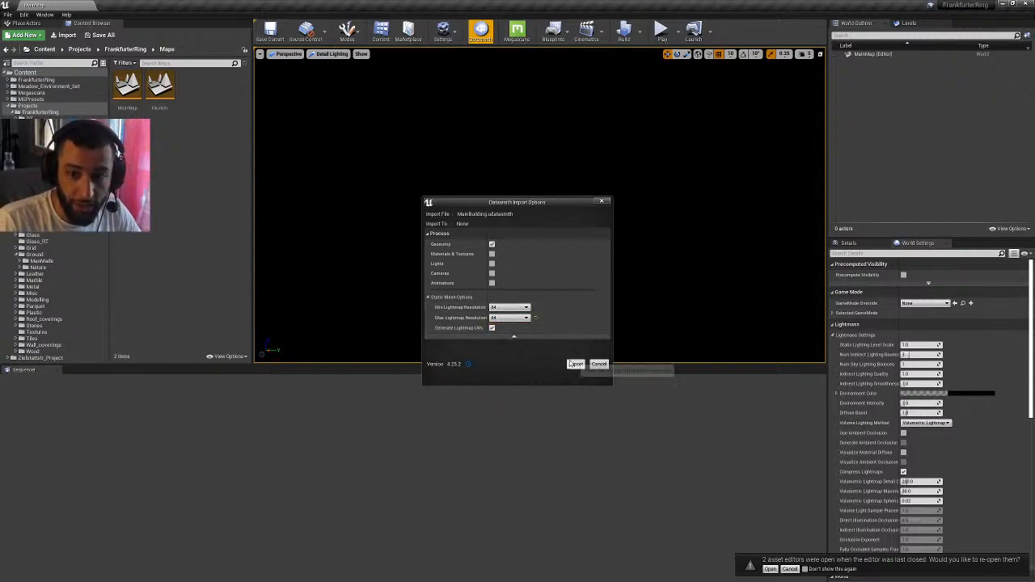
pyautogui.click(575, 363)
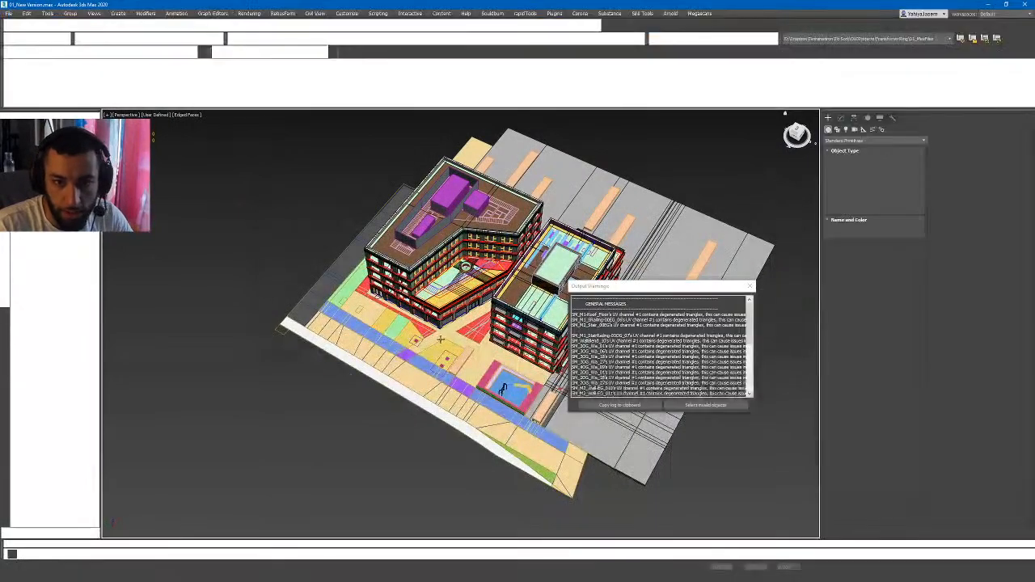
# - In 3ds Max, dismiss the export output warnings and inspect the building model, briefly isolating the SM_ExteriorGround_05 object
pyautogui.keyDown('alt'); pyautogui.moveTo(447, 350); pyautogui.dragTo(460, 322, button='middle'); pyautogui.keyUp('alt')
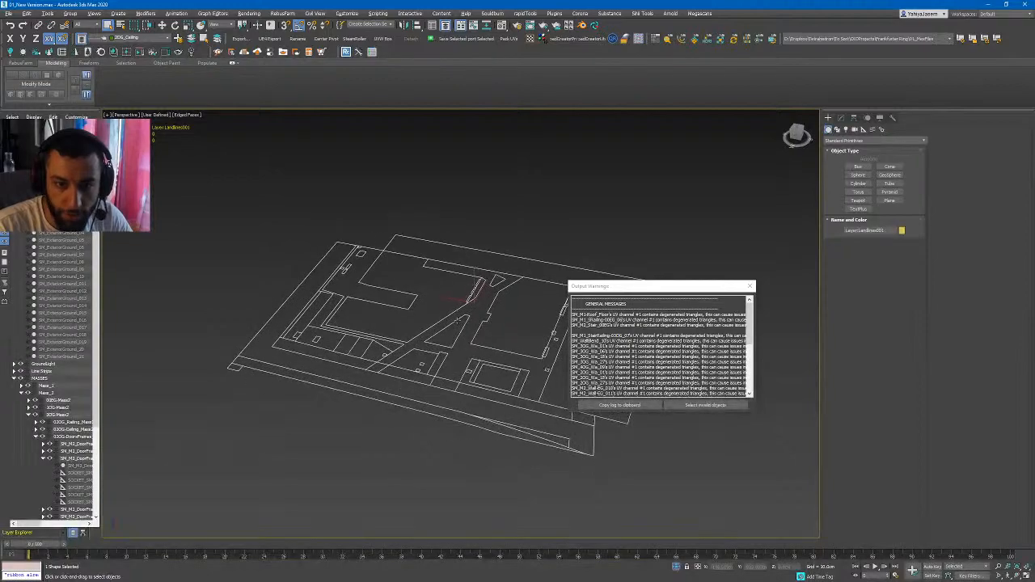
pyautogui.click(462, 338)
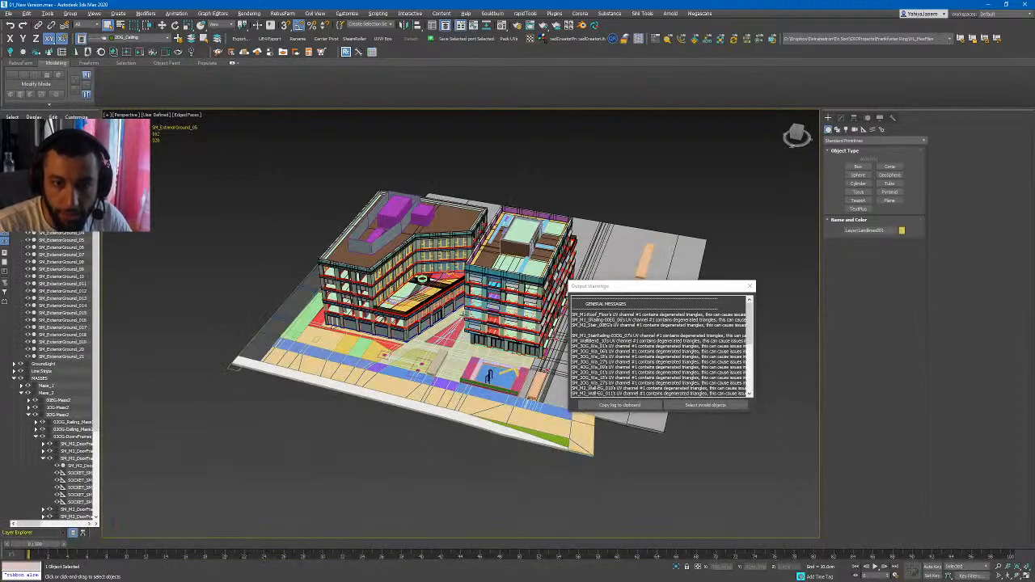
pyautogui.hotkey('alt', 'q')
pyautogui.click(750, 287)
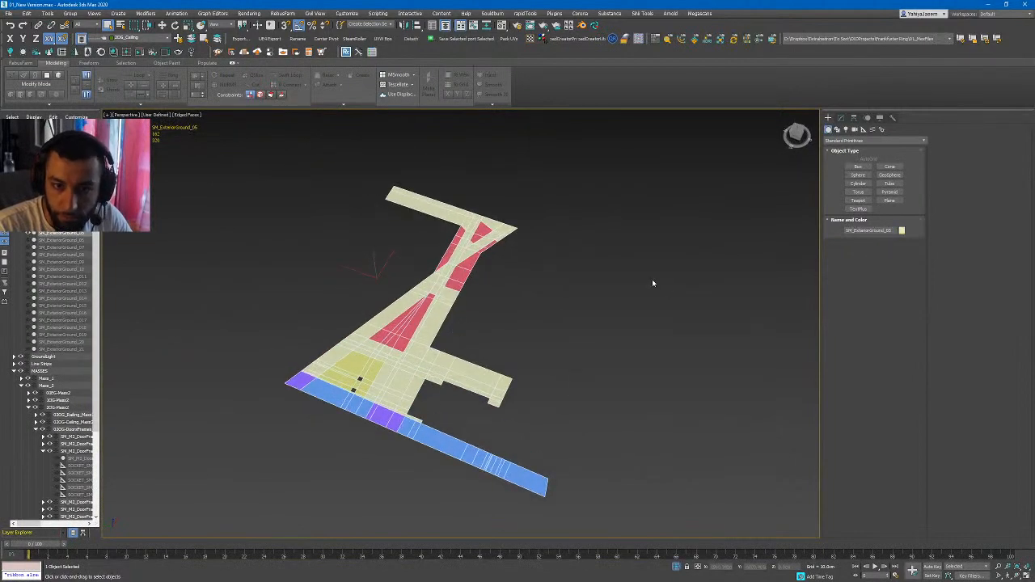
pyautogui.hotkey('alt', 'q')
pyautogui.keyDown('alt'); pyautogui.moveTo(422, 308); pyautogui.dragTo(468, 279, button='middle'); pyautogui.keyUp('alt')
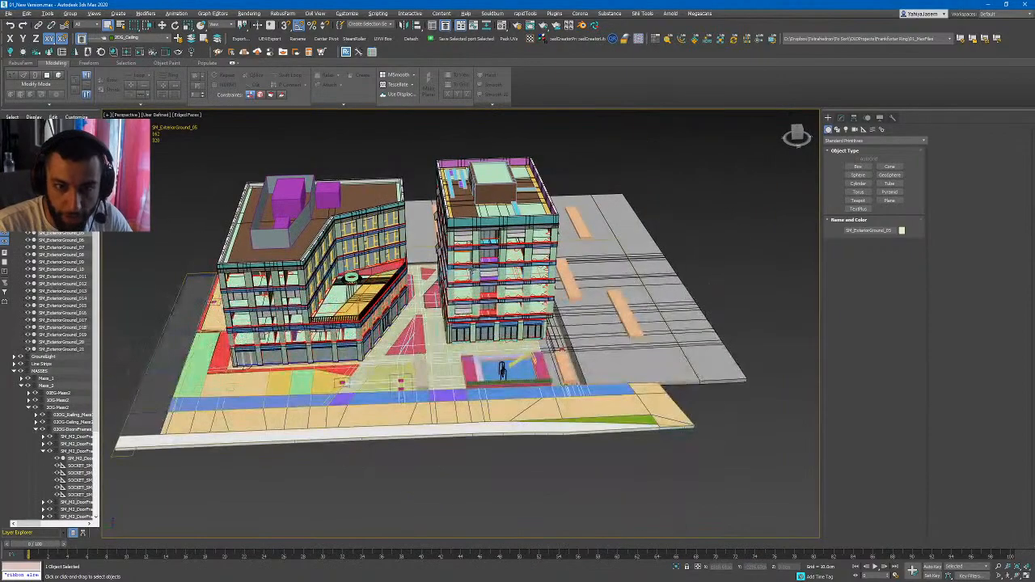
pyautogui.keyDown('alt'); pyautogui.moveTo(568, 241); pyautogui.dragTo(630, 185, button='middle'); pyautogui.keyUp('alt')
pyautogui.click(632, 184)
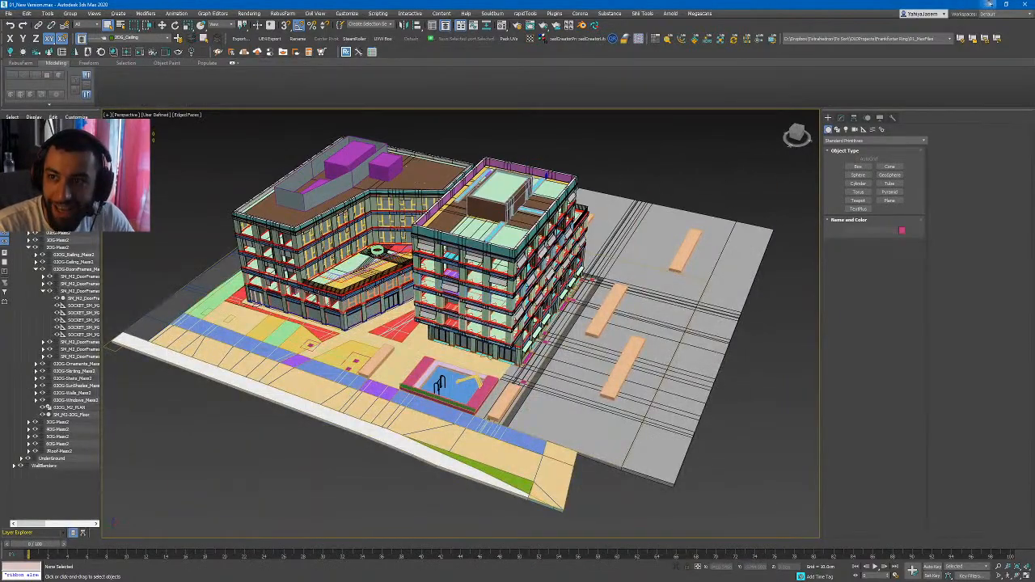
# - Return to Unreal Editor and collapse the imported MainBuilding actor's hierarchy in the World Outliner
pyautogui.click(989, 4)
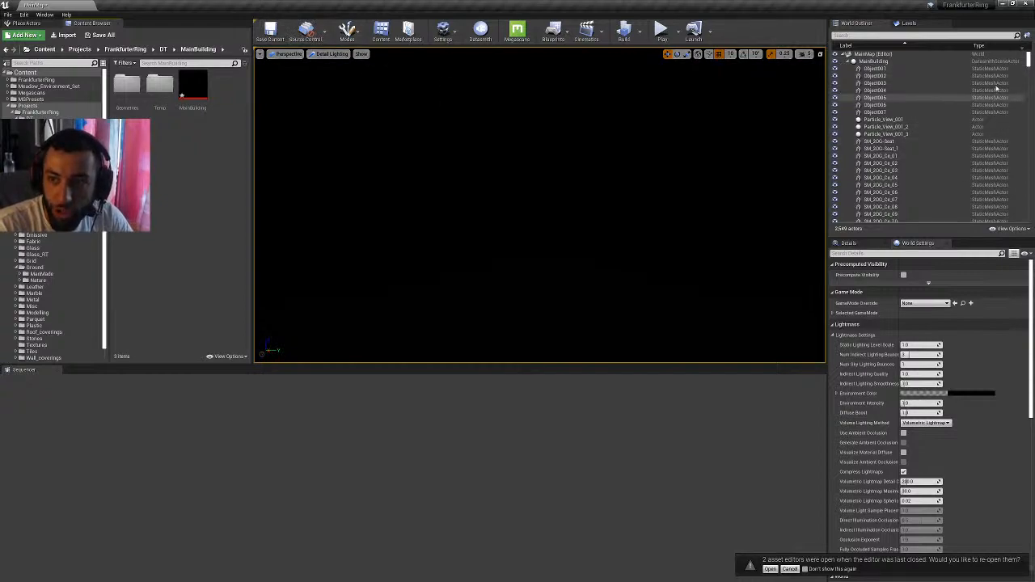
pyautogui.moveTo(1027, 60)
pyautogui.mouseDown()
pyautogui.moveTo(1028, 217)
pyautogui.moveTo(1026, 53)
pyautogui.mouseUp()
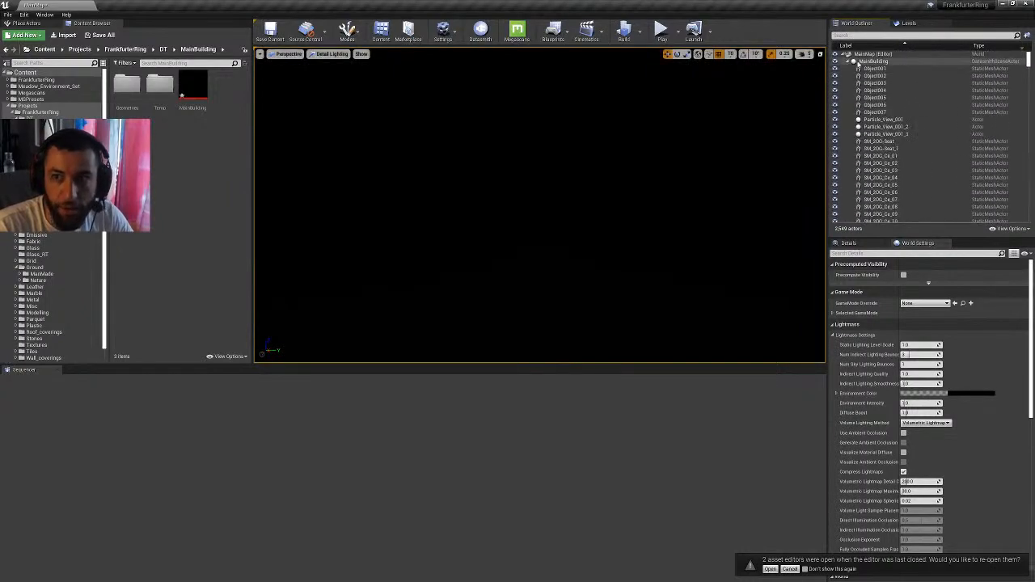
pyautogui.doubleClick(854, 62)
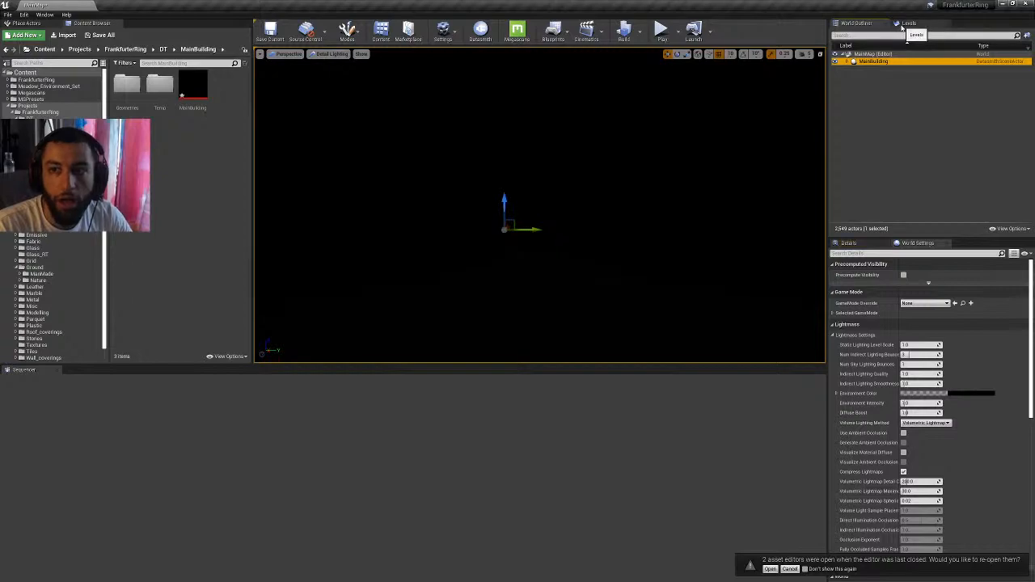
# - Open the Layers window to list the layers that came in with the Datasmith import
pyautogui.click(903, 27)
pyautogui.click(855, 27)
pyautogui.click(41, 14)
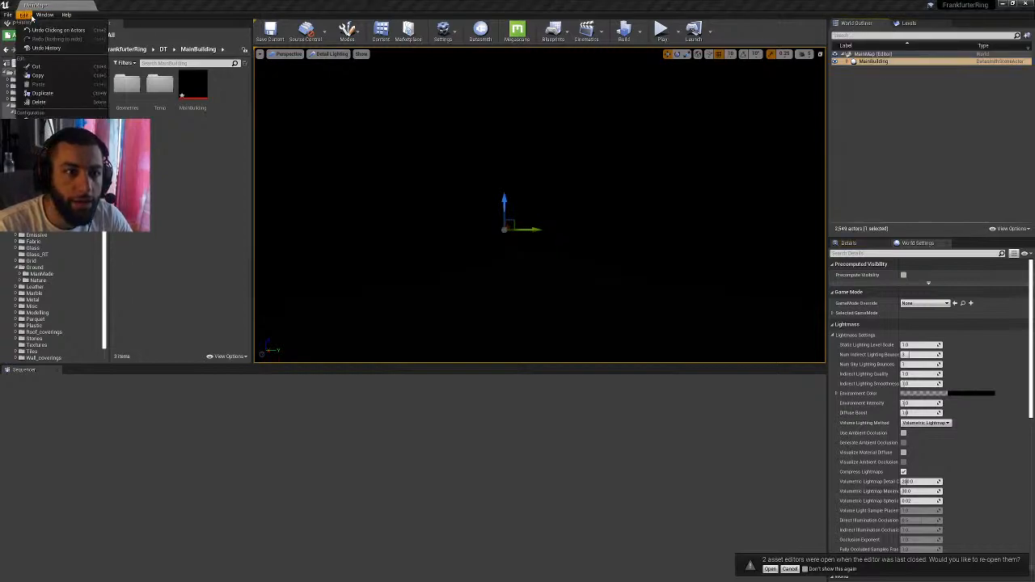
pyautogui.click(55, 84)
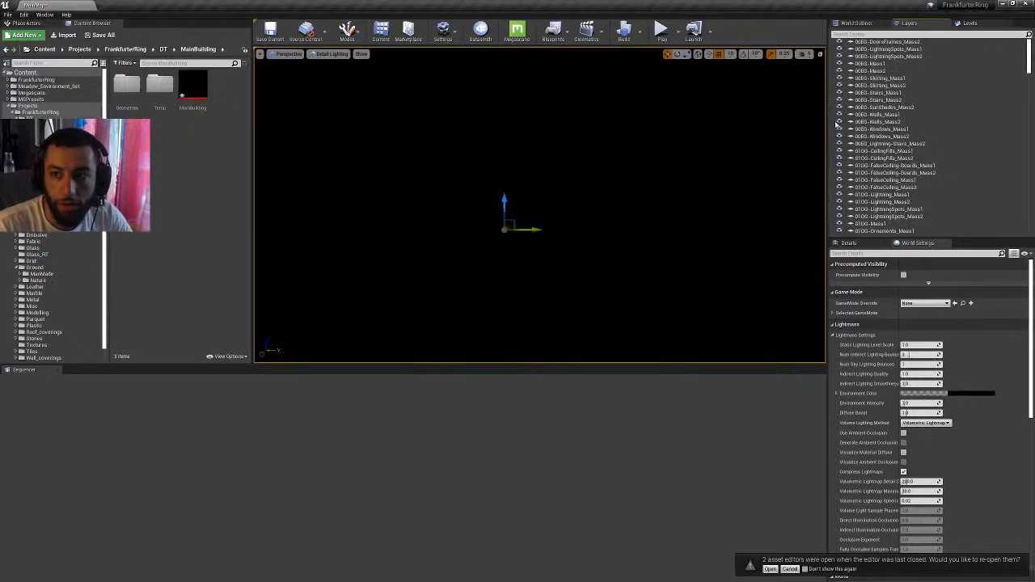
# - Examine the imported per-floor layers for Mass1 and Mass2, such as ceilings, ornaments, skirting, walls and windows
pyautogui.moveTo(1031, 56)
pyautogui.mouseDown()
pyautogui.moveTo(1027, 218)
pyautogui.moveTo(1025, 53)
pyautogui.mouseUp()
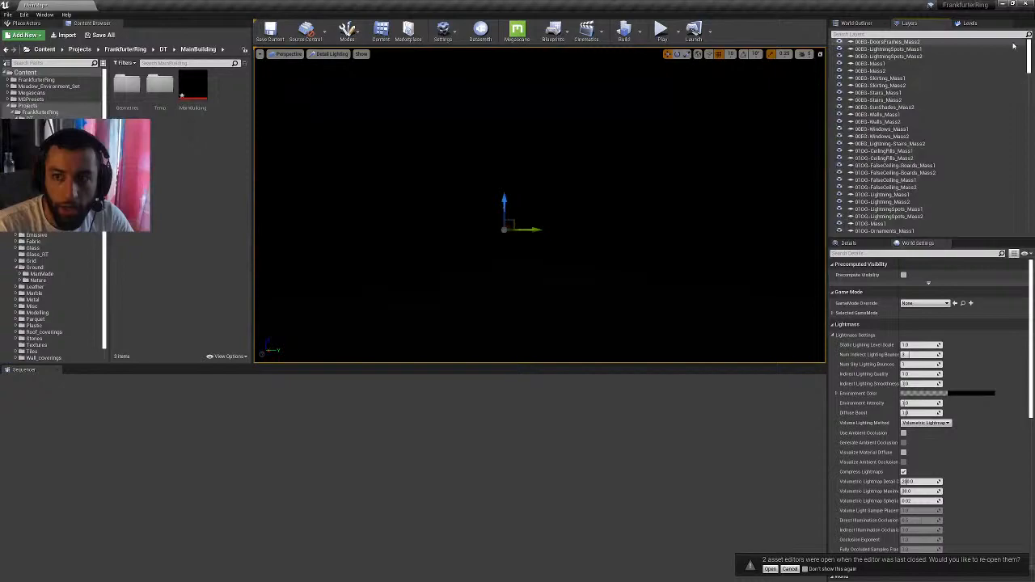
pyautogui.scroll(-5, 926, 119)
pyautogui.click(922, 79)
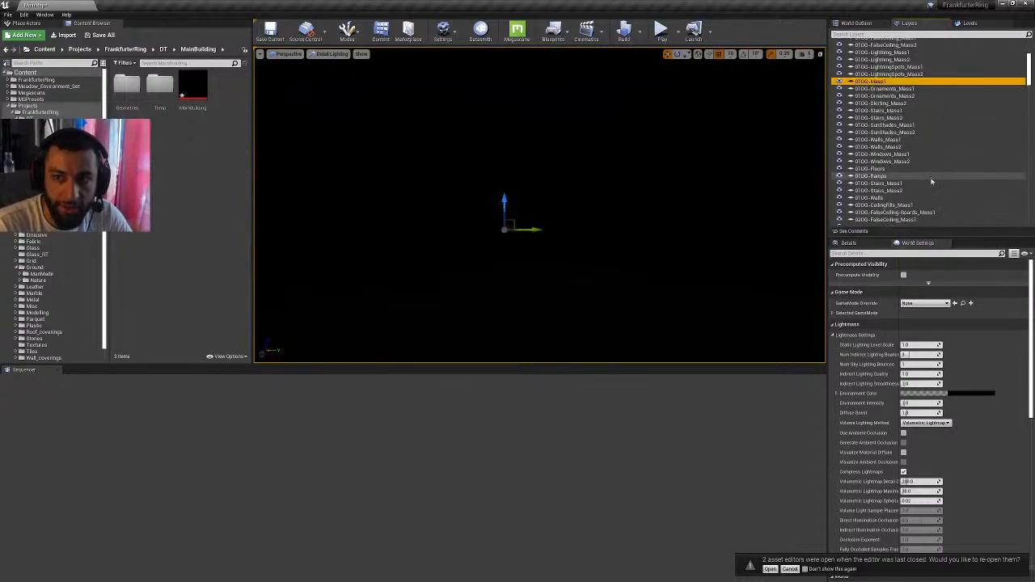
pyautogui.scroll(2, 921, 132)
pyautogui.scroll(-3, 915, 166)
pyautogui.click(889, 168)
pyautogui.scroll(-3, 886, 168)
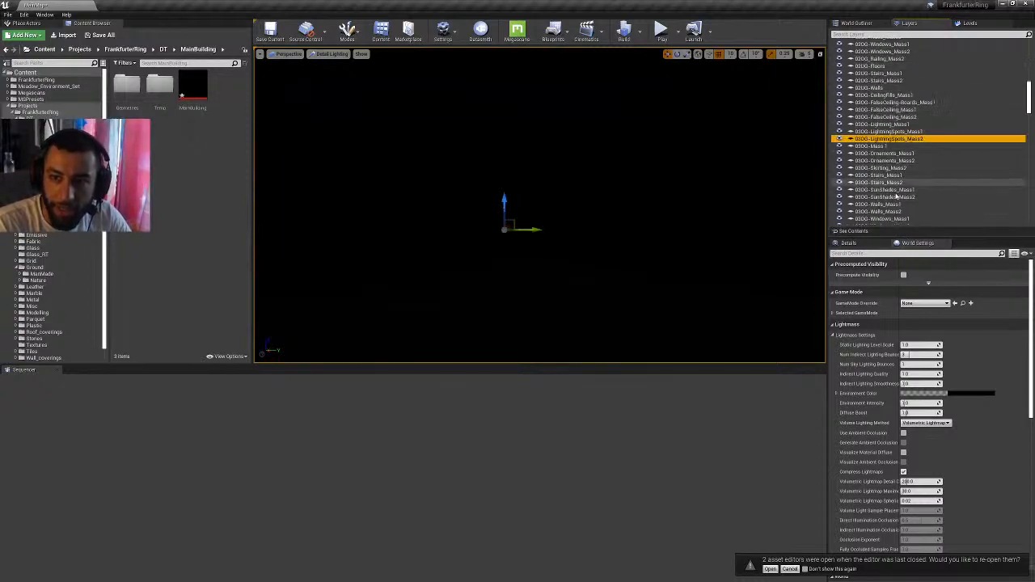
pyautogui.scroll(-6, 877, 179)
pyautogui.click(889, 100)
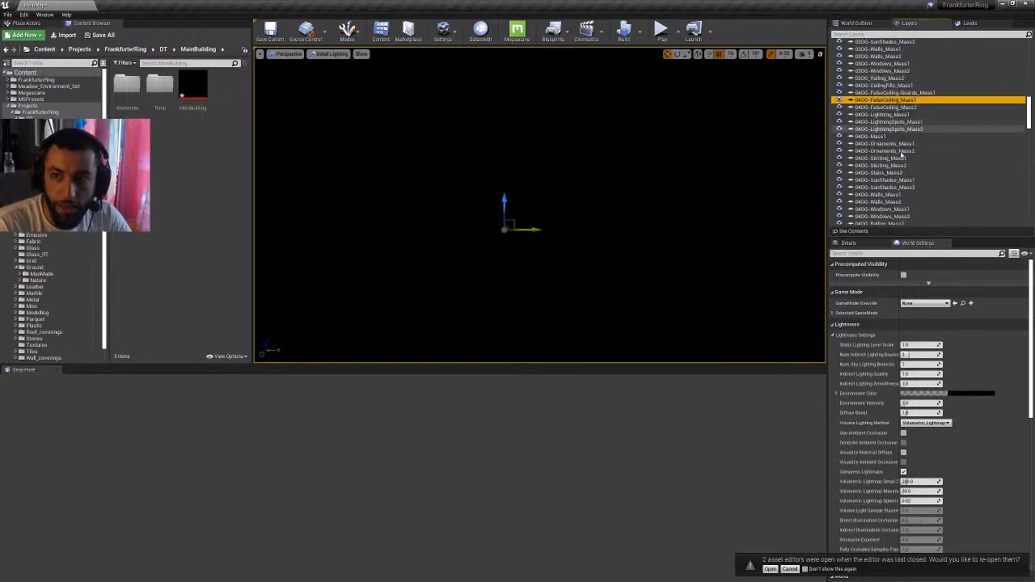
pyautogui.scroll(-1, 912, 162)
pyautogui.keyDown('shift'); pyautogui.click(930, 206); pyautogui.keyUp('shift')
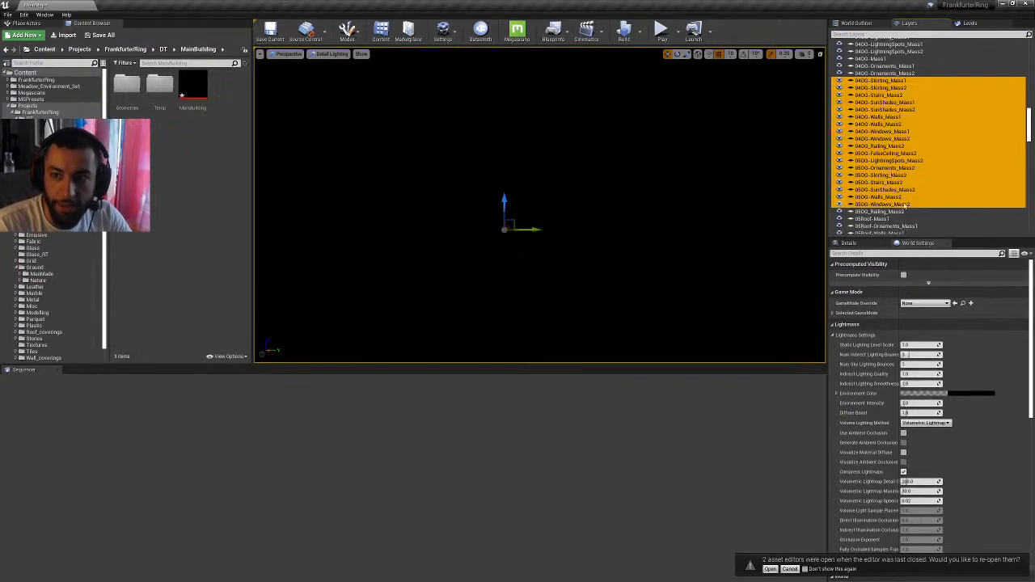
pyautogui.click(906, 205)
pyautogui.click(908, 89)
pyautogui.keyDown('shift'); pyautogui.click(910, 66); pyautogui.keyUp('shift')
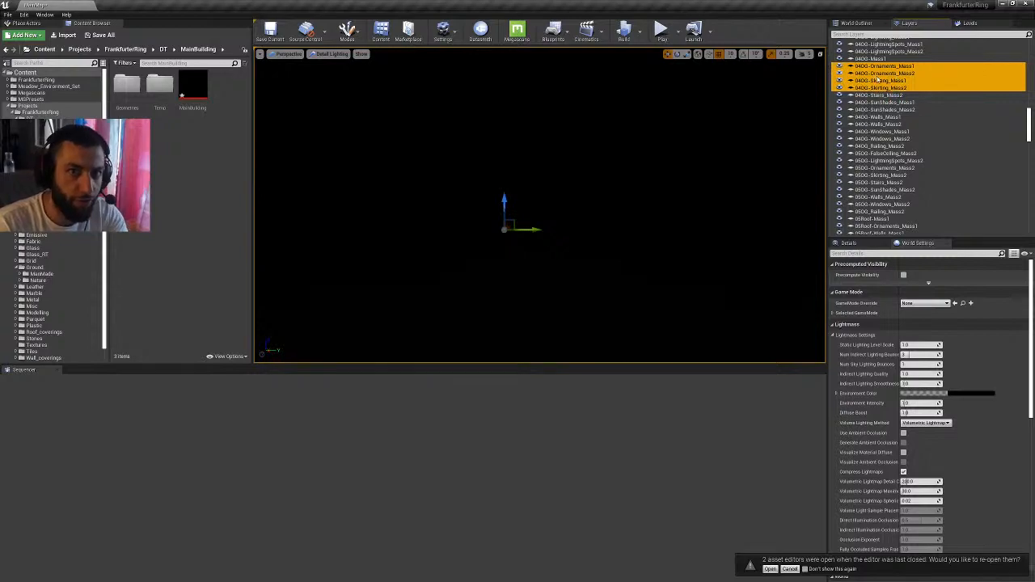
pyautogui.click(897, 160)
pyautogui.scroll(-5, 897, 163)
pyautogui.keyDown('shift'); pyautogui.click(892, 133); pyautogui.keyUp('shift')
pyautogui.scroll(-7, 894, 159)
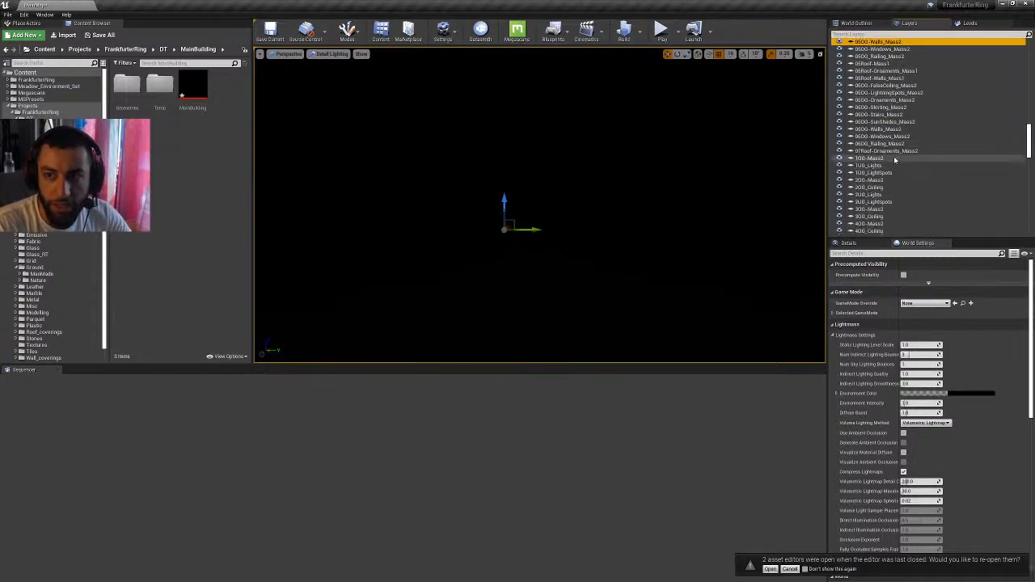
# - Examine the SM_M1 and SM_M2 door frame layers further down the layer list
pyautogui.scroll(-15, 893, 159)
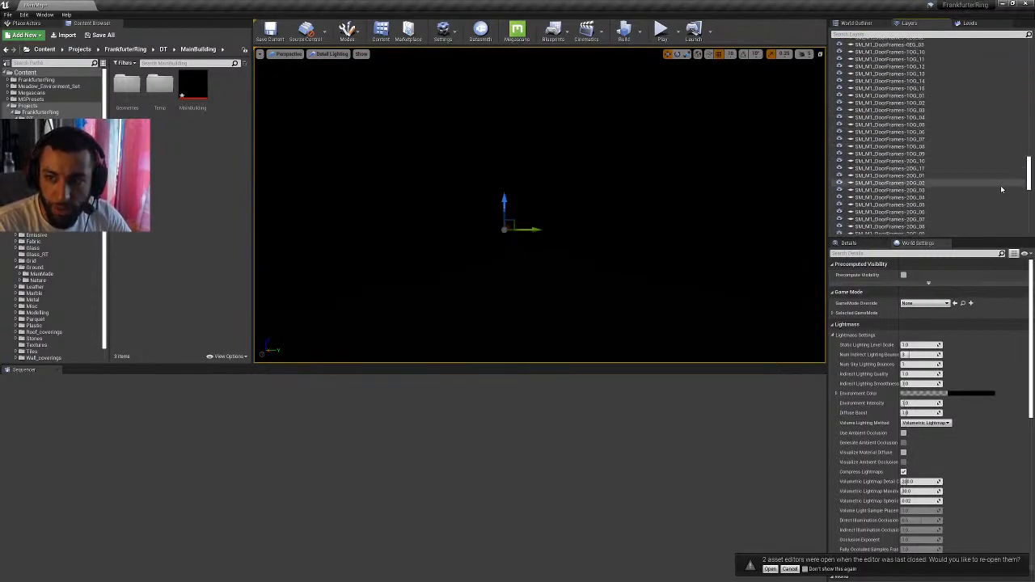
pyautogui.scroll(-4, 1003, 168)
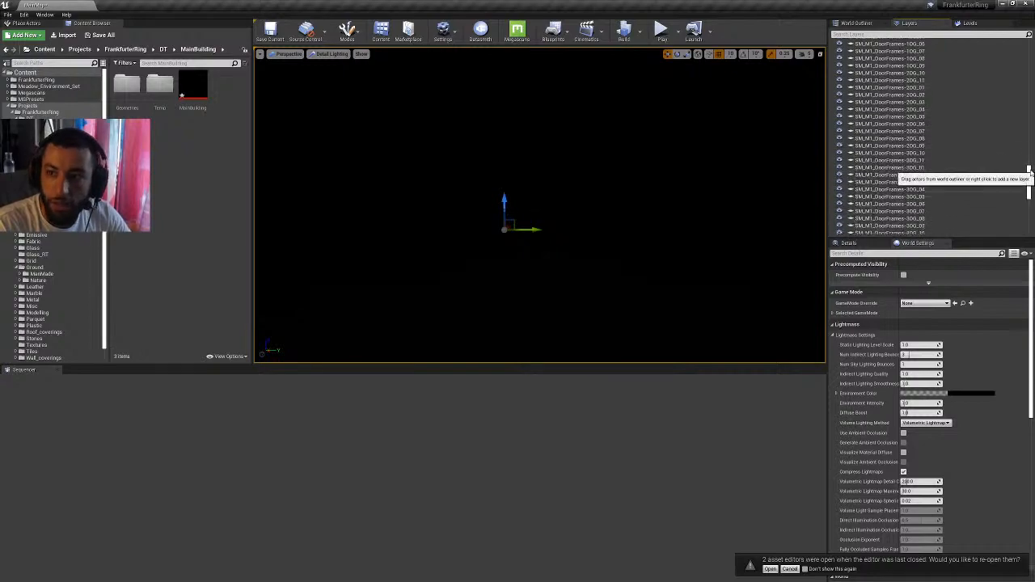
pyautogui.moveTo(1028, 170); pyautogui.dragTo(1032, 202)
pyautogui.click(937, 107)
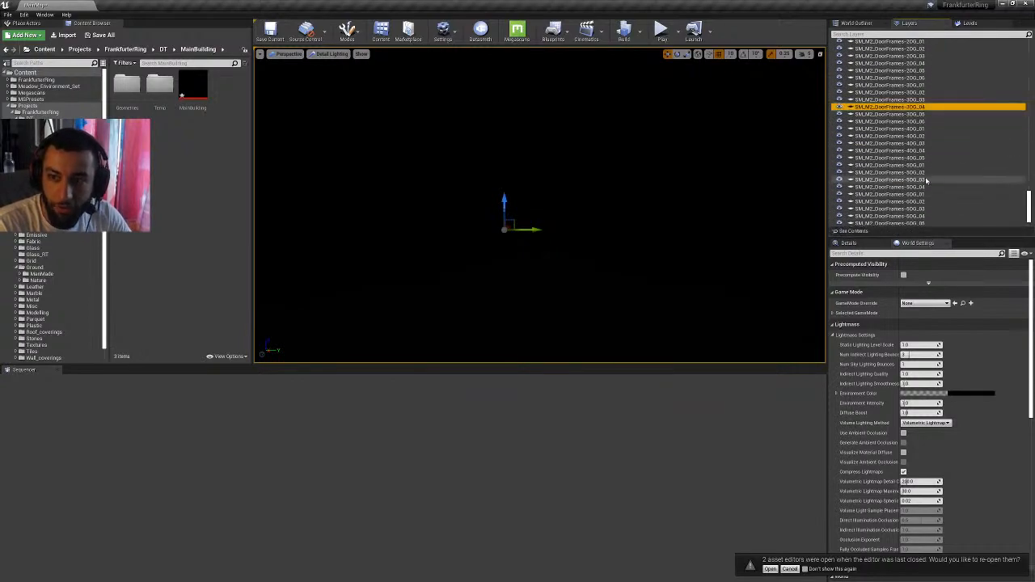
pyautogui.keyDown('shift'); pyautogui.click(927, 179); pyautogui.keyUp('shift')
pyautogui.click(894, 167)
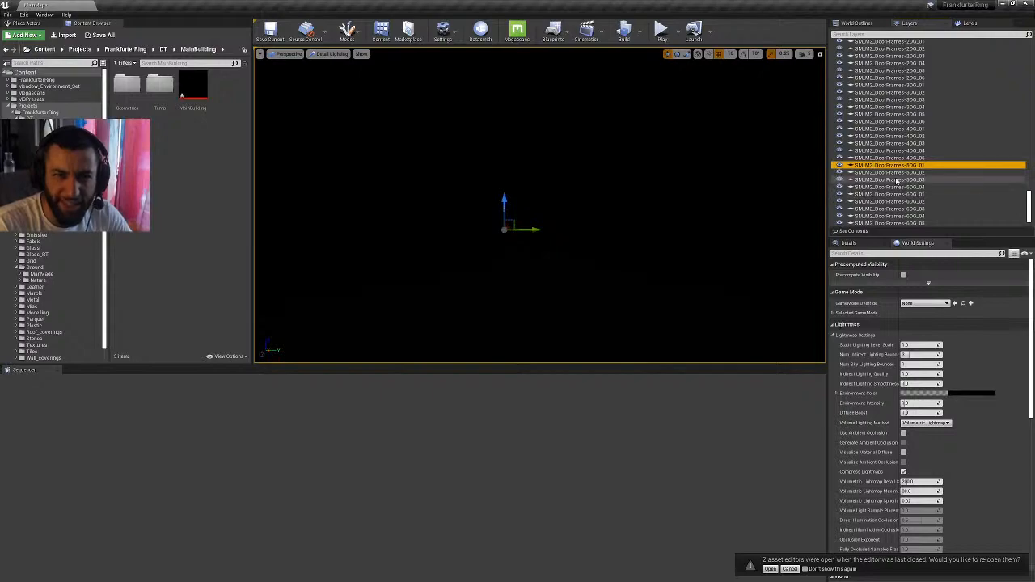
# - Inspect the contents of the SM_M2_DoorFrames-5OG_01 layer and return to the layer list
pyautogui.scroll(10, 955, 185)
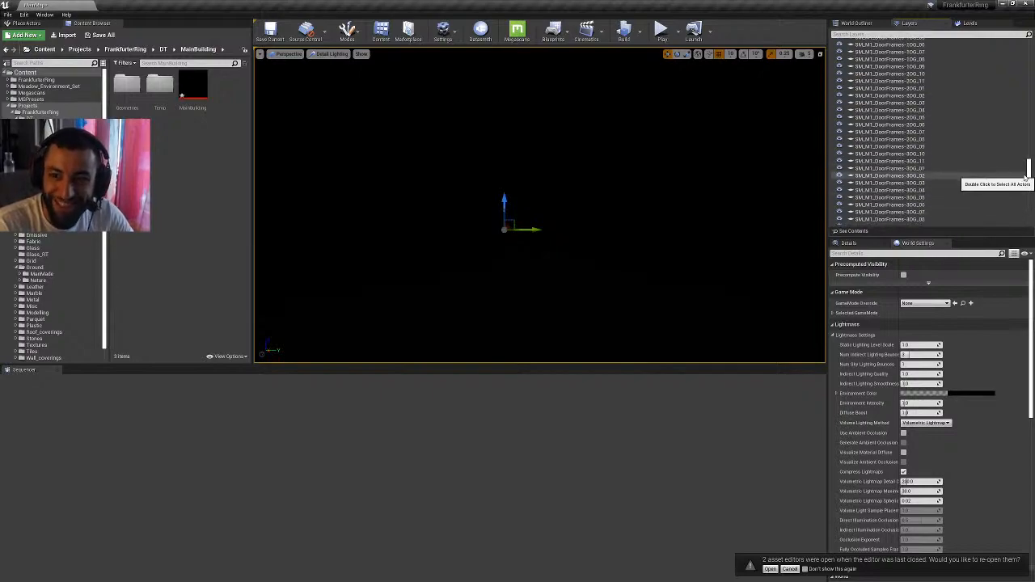
pyautogui.click(847, 231)
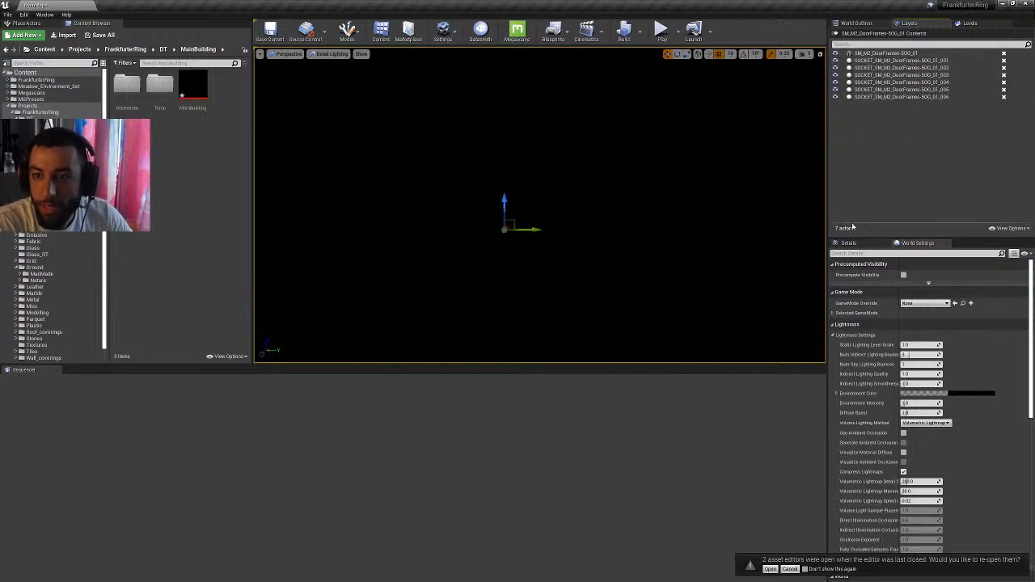
pyautogui.click(835, 33)
pyautogui.scroll(-5, 879, 138)
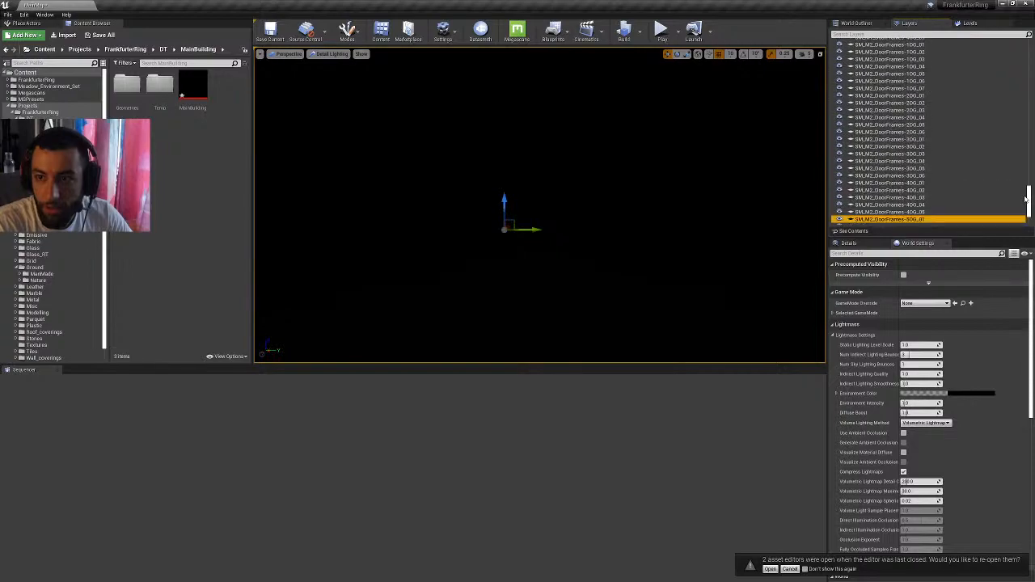
# - Inspect the contents of the 03OG-FalseCeiling_Mass1 layer and focus the view on its fifth false ceiling actor
pyautogui.moveTo(1026, 198); pyautogui.dragTo(1006, 99)
pyautogui.click(898, 109)
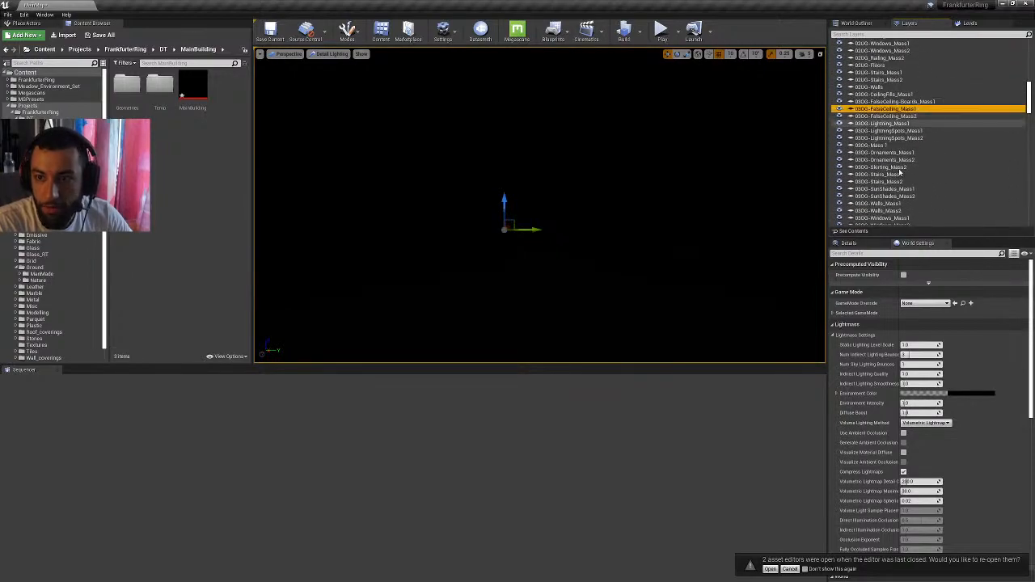
pyautogui.click(847, 232)
pyautogui.click(885, 83)
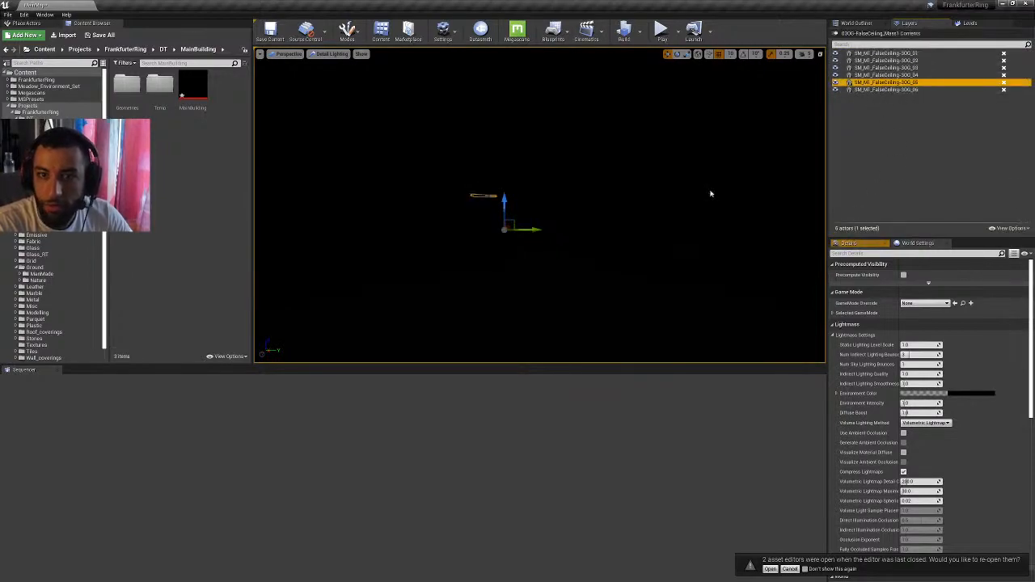
pyautogui.press('f')
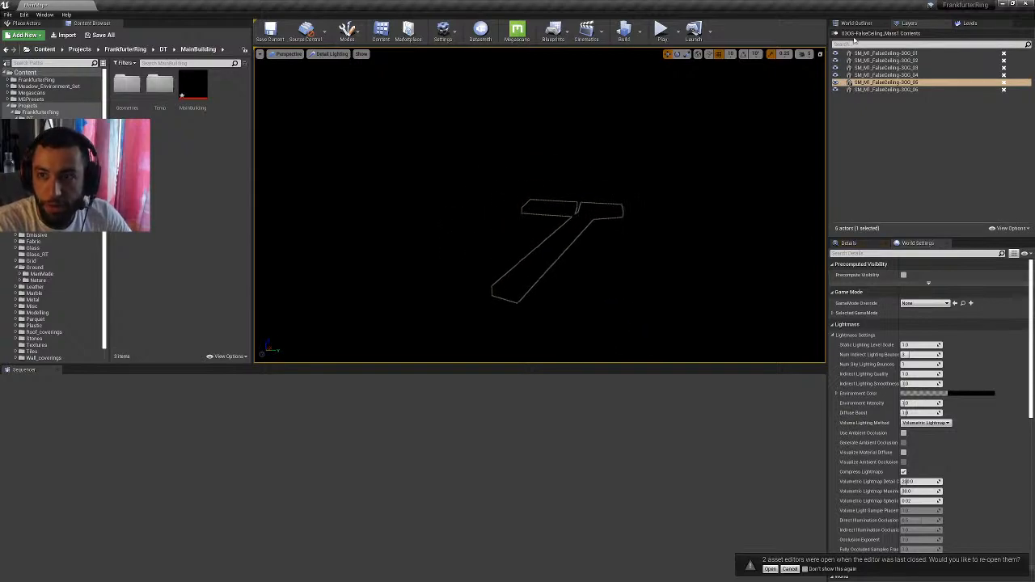
pyautogui.click(835, 33)
# - Create a folder named Mesh under MainMap in the World Outliner and move the MainBuilding actor into it
pyautogui.click(855, 23)
pyautogui.scroll(5, 1019, 50)
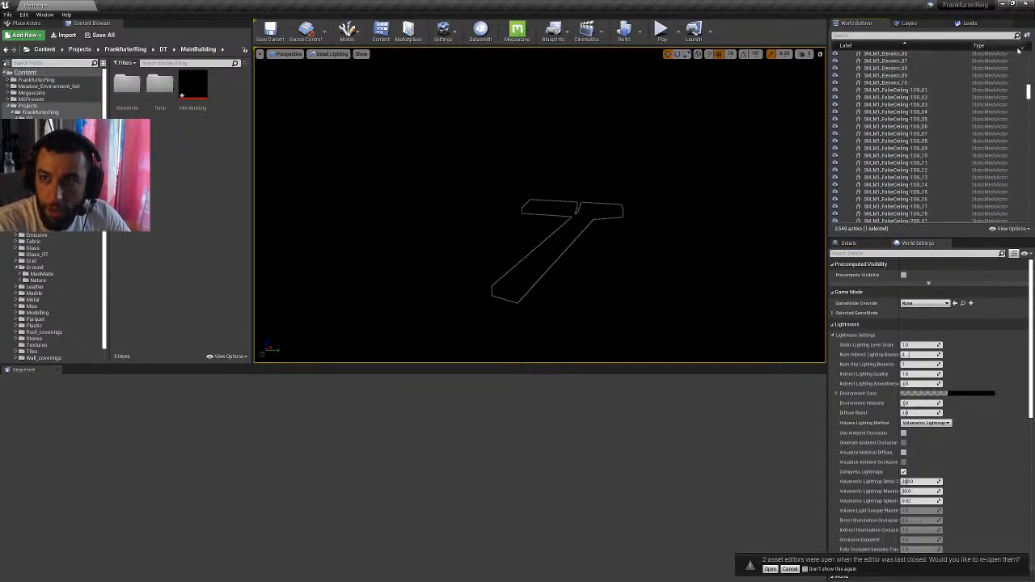
pyautogui.moveTo(1028, 90); pyautogui.dragTo(1029, 60)
pyautogui.click(847, 62)
pyautogui.rightClick(856, 54)
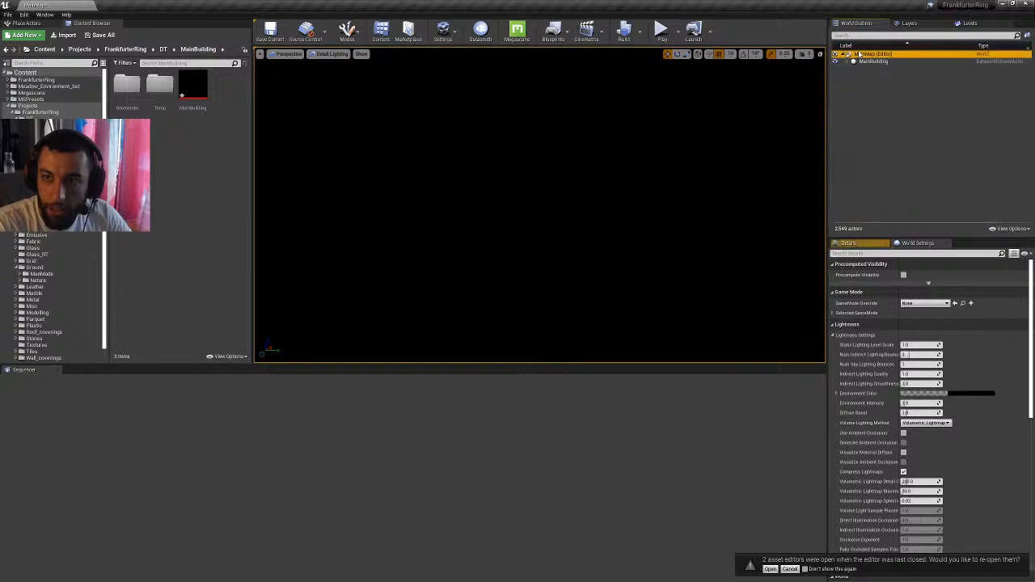
pyautogui.click(877, 62)
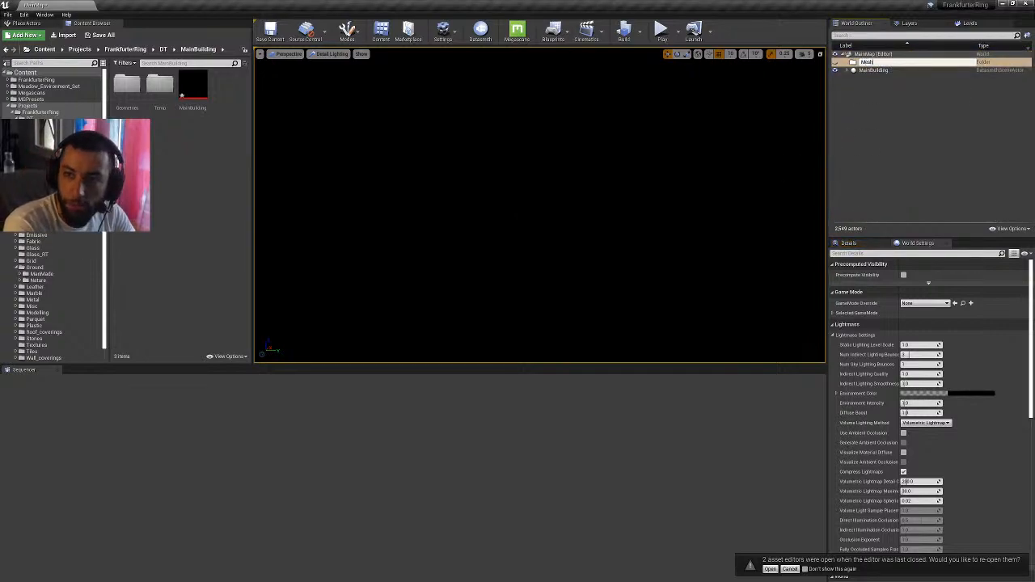
pyautogui.write('Mesh')
pyautogui.press('Return')
pyautogui.moveTo(897, 69); pyautogui.dragTo(884, 89)
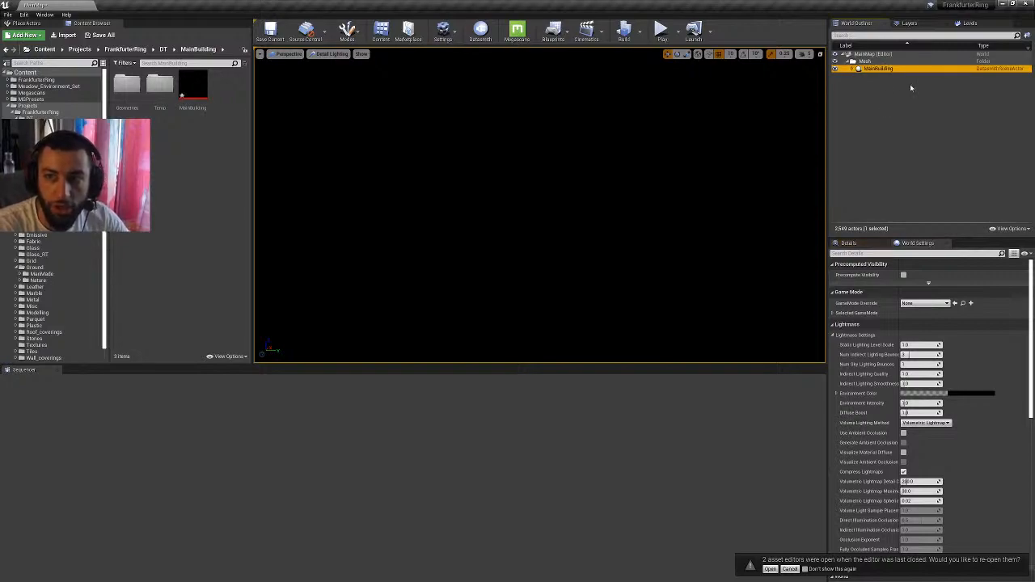
# - Collapse the Mesh folder and create a second folder named Lights under MainMap
pyautogui.click(911, 89)
pyautogui.click(848, 61)
pyautogui.rightClick(868, 54)
pyautogui.click(872, 59)
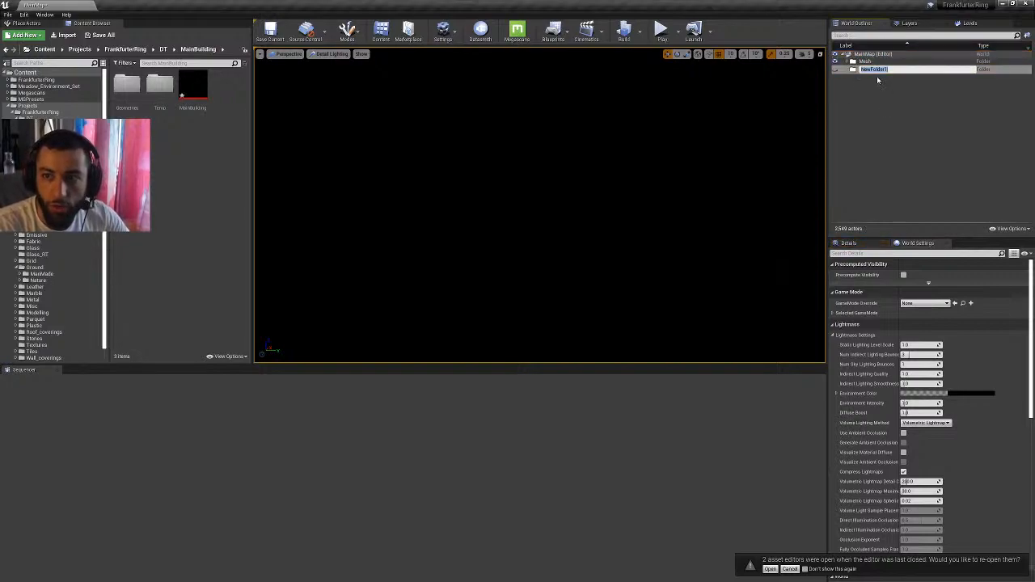
pyautogui.write('Light')
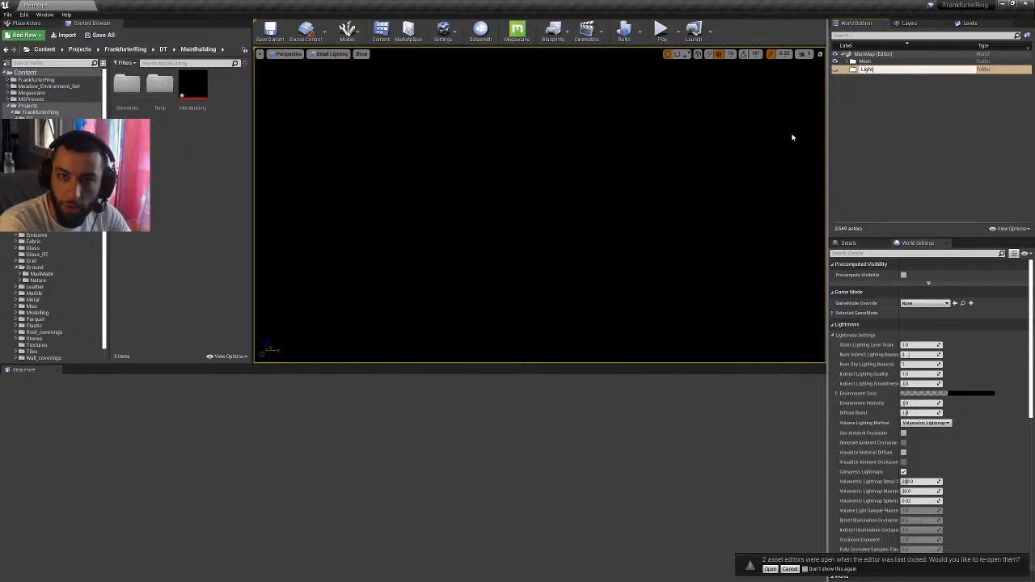
pyautogui.write('s')
pyautogui.press('Return')
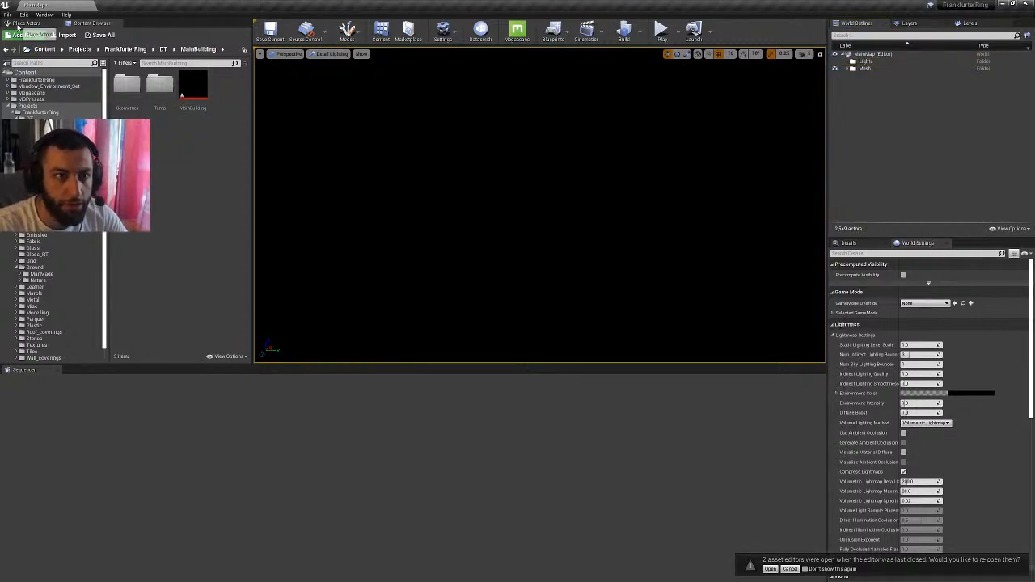
# - Place a SunSky actor in the level, shift it along its Y axis and deselect it
pyautogui.click(19, 23)
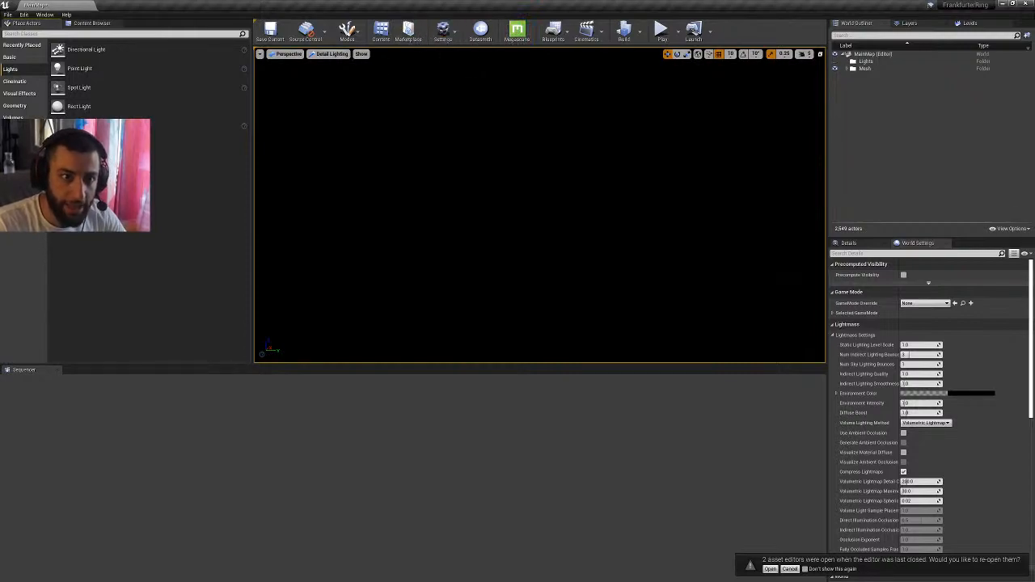
pyautogui.moveTo(98, 164); pyautogui.dragTo(585, 315)
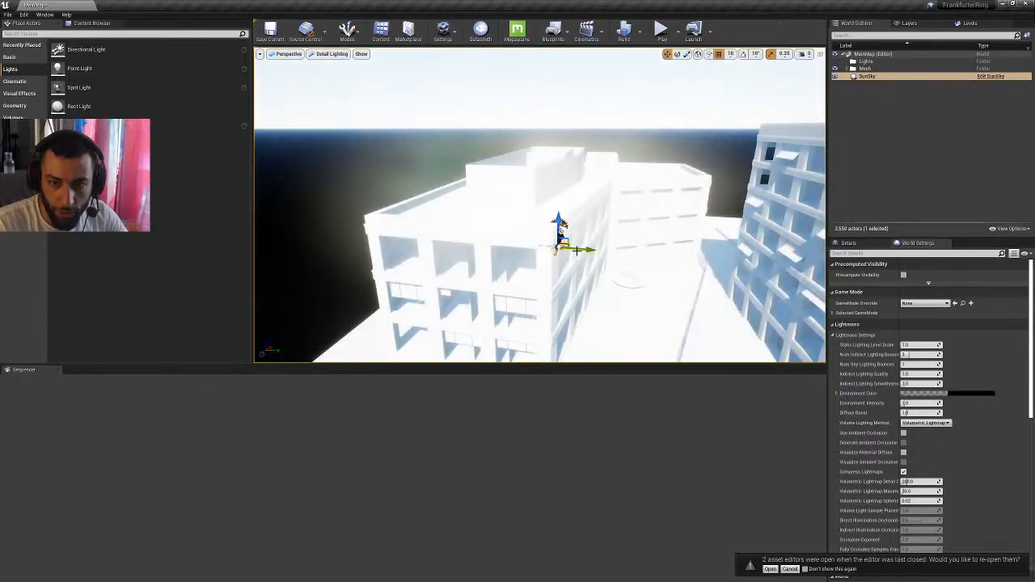
pyautogui.moveTo(589, 251); pyautogui.dragTo(763, 252)
pyautogui.press('Escape')
# - Show the viewport full screen in game view and examine both sunlit building masses, returning from 3ds Max to Unreal Editor
pyautogui.moveTo(728, 243); pyautogui.dragTo(780, 238, button='right')
pyautogui.press('s')
pyautogui.press('g')
pyautogui.press('F11')
pyautogui.press('s')
pyautogui.press('w')
pyautogui.moveTo(519, 321); pyautogui.dragTo(532, 320, button='right')
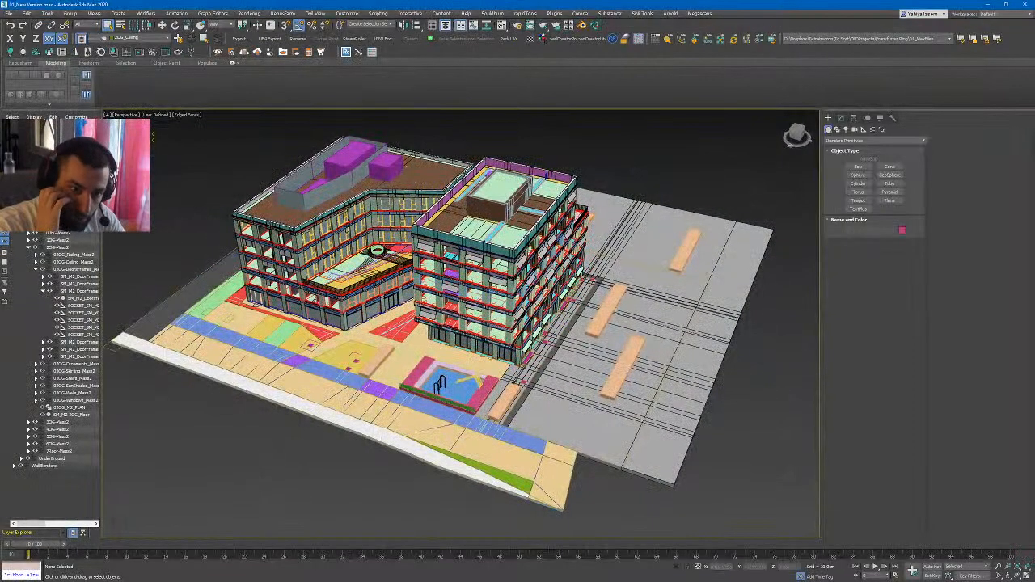
pyautogui.click(991, 4)
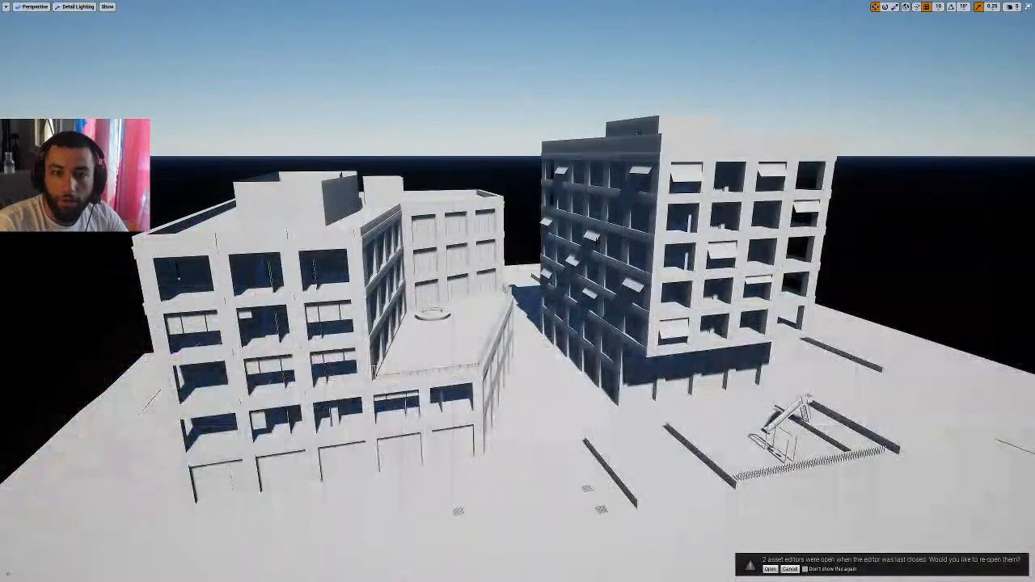
# - Examine the roofs, facades and playground of both buildings from above and leave the full-screen viewport
pyautogui.moveTo(517, 291); pyautogui.dragTo(561, 303, button='right')
pyautogui.press('d')
pyautogui.press('w')
pyautogui.press('a')
pyautogui.press('s')
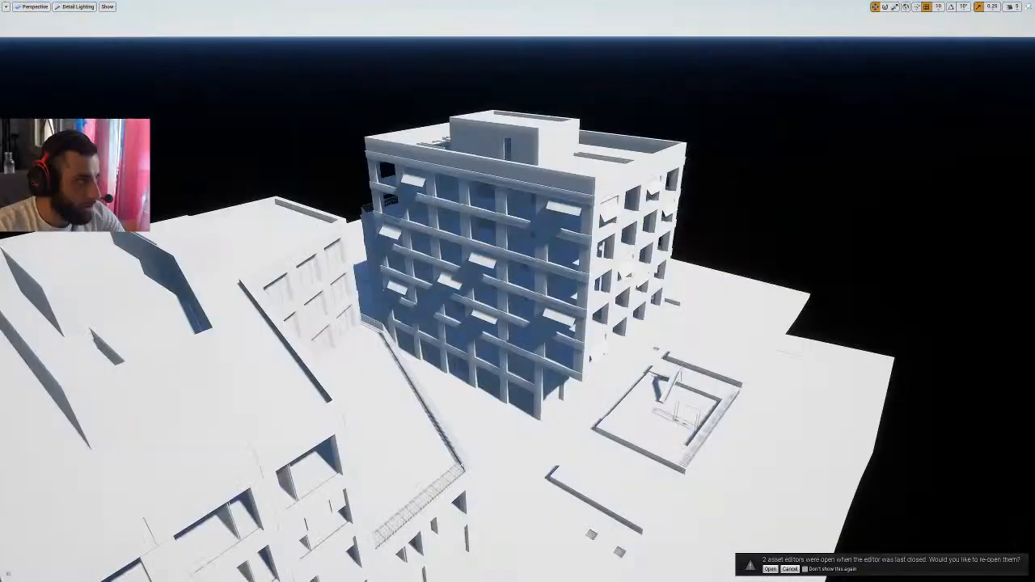
pyautogui.press('F11')
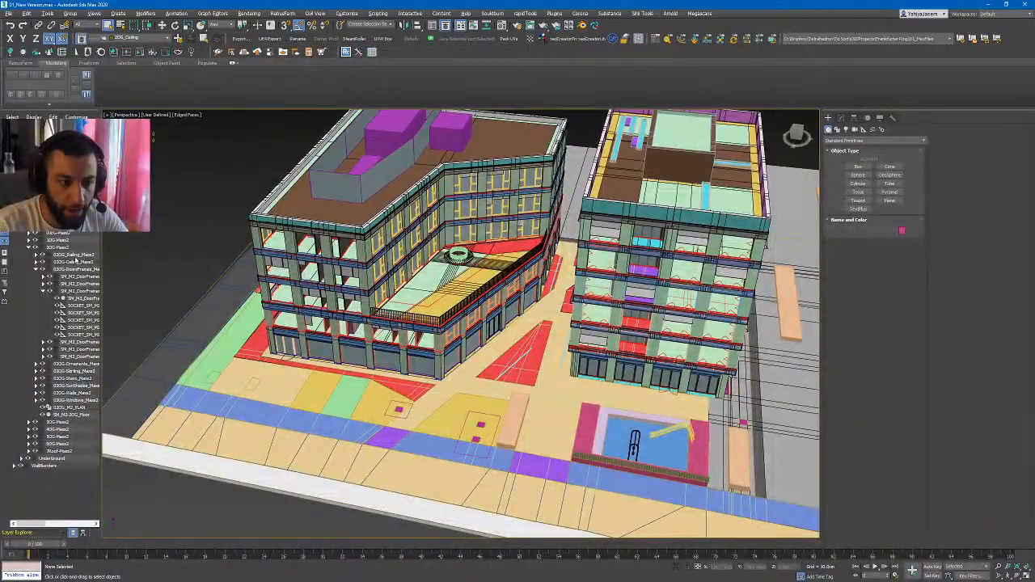
# - Examine the source model in 3ds Max from several angles and at its terrace, and return to Unreal Editor
pyautogui.keyDown('alt'); pyautogui.moveTo(243, 243); pyautogui.dragTo(348, 228, button='middle'); pyautogui.keyUp('alt')
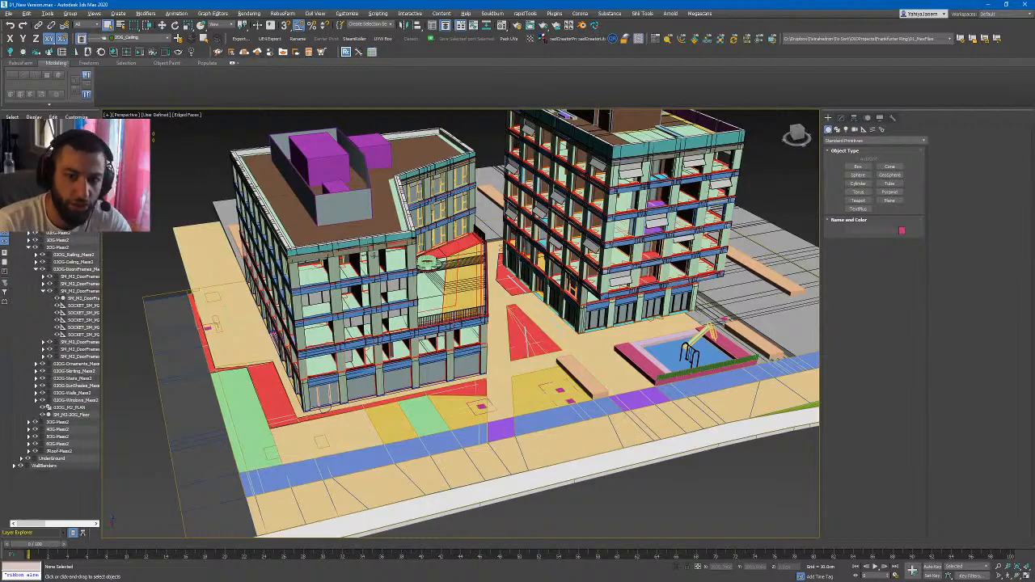
pyautogui.keyDown('alt'); pyautogui.moveTo(242, 330); pyautogui.dragTo(127, 319, button='middle'); pyautogui.keyUp('alt')
pyautogui.scroll(3, 126, 319)
pyautogui.scroll(5, 357, 247)
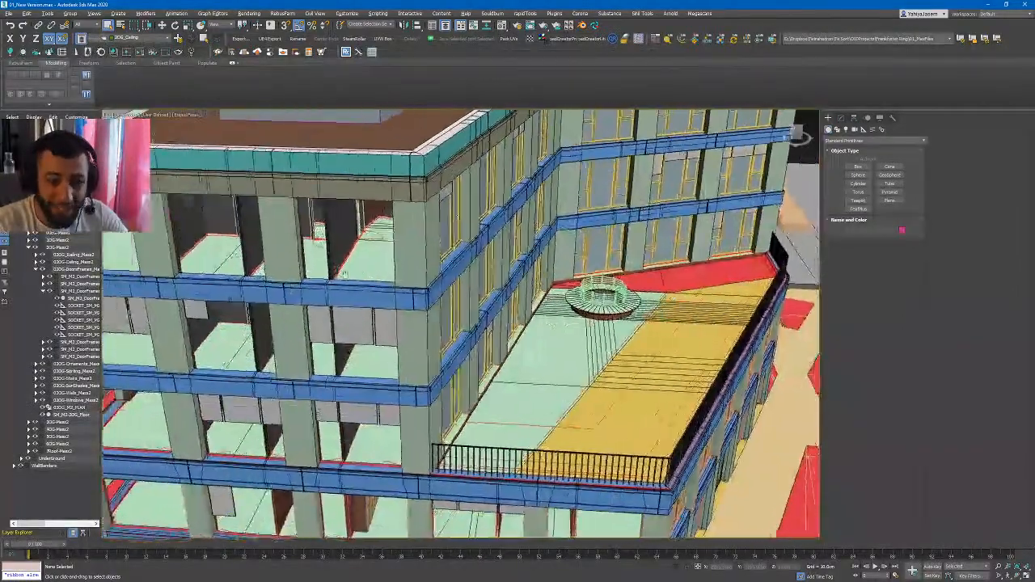
pyautogui.scroll(-10, 643, 355)
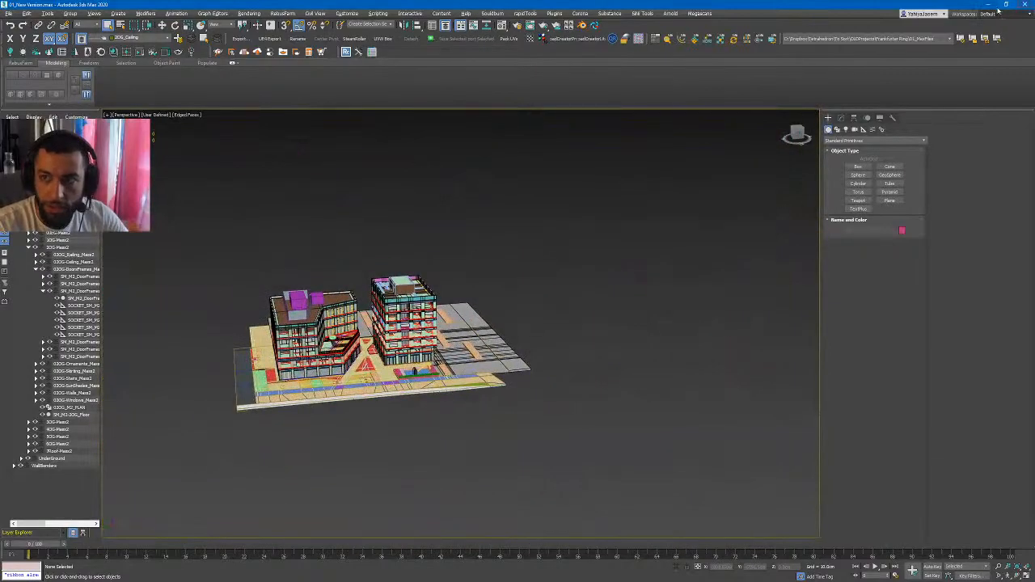
pyautogui.click(989, 4)
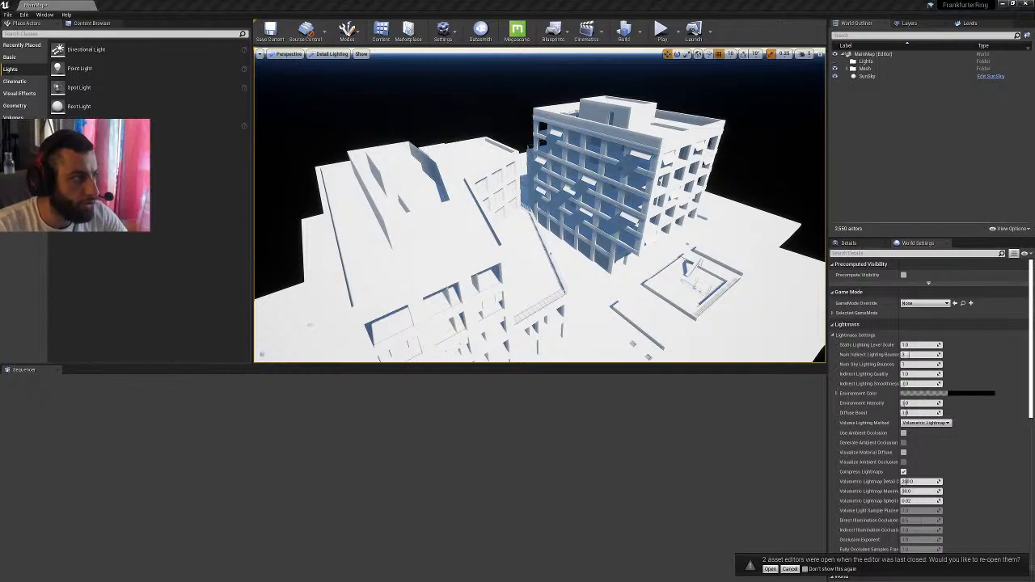
# - Browse to the Projects/FrankfurterRing/Maps folder in the Content Browser
pyautogui.click(91, 23)
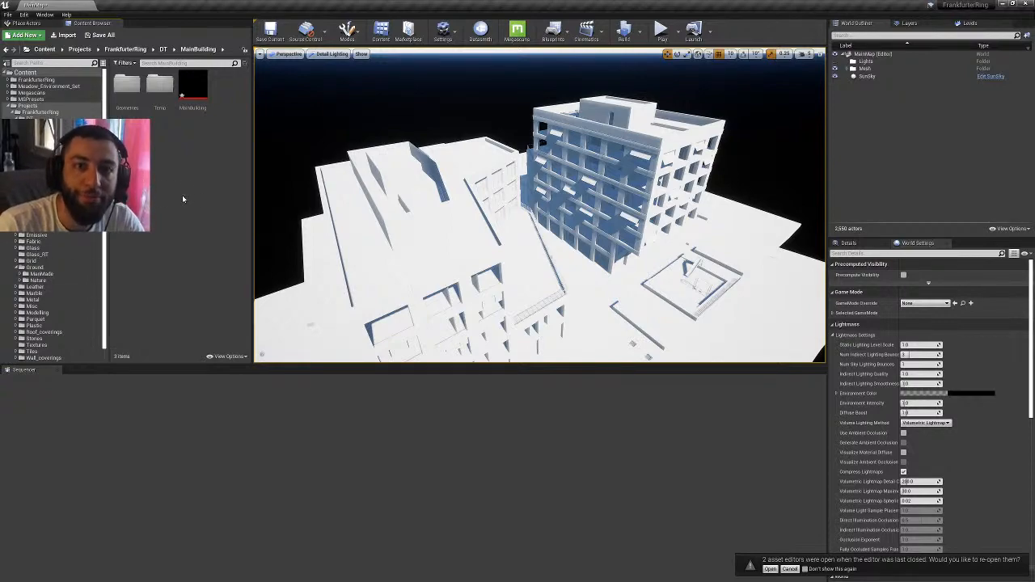
pyautogui.click(8, 106)
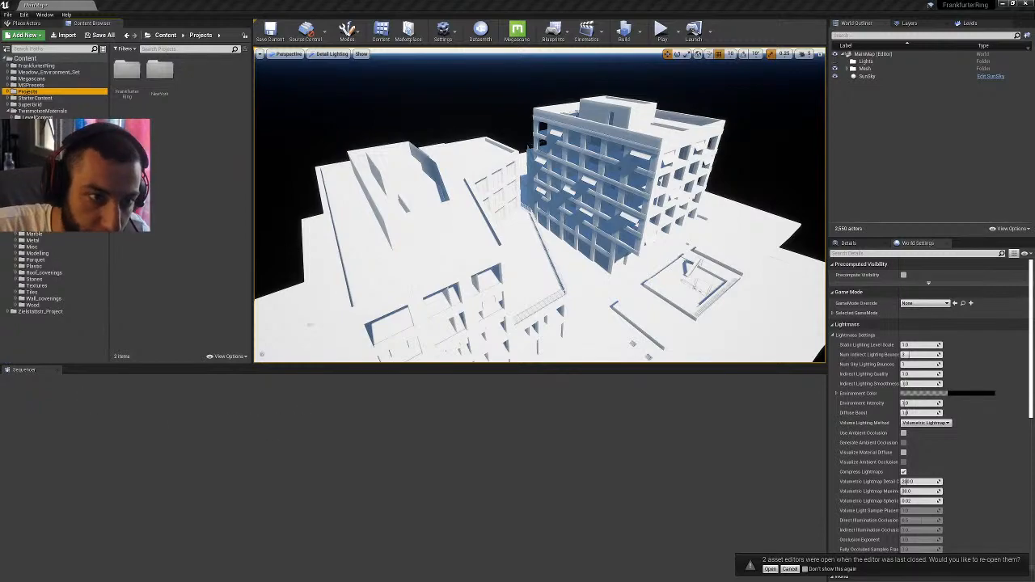
pyautogui.click(37, 124)
pyautogui.click(42, 124)
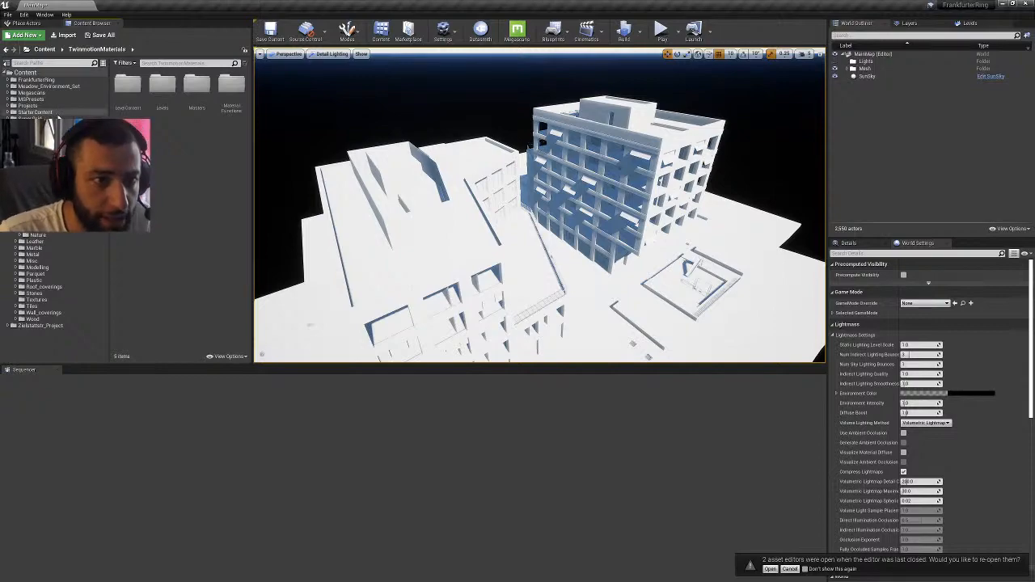
pyautogui.click(29, 106)
pyautogui.doubleClick(127, 71)
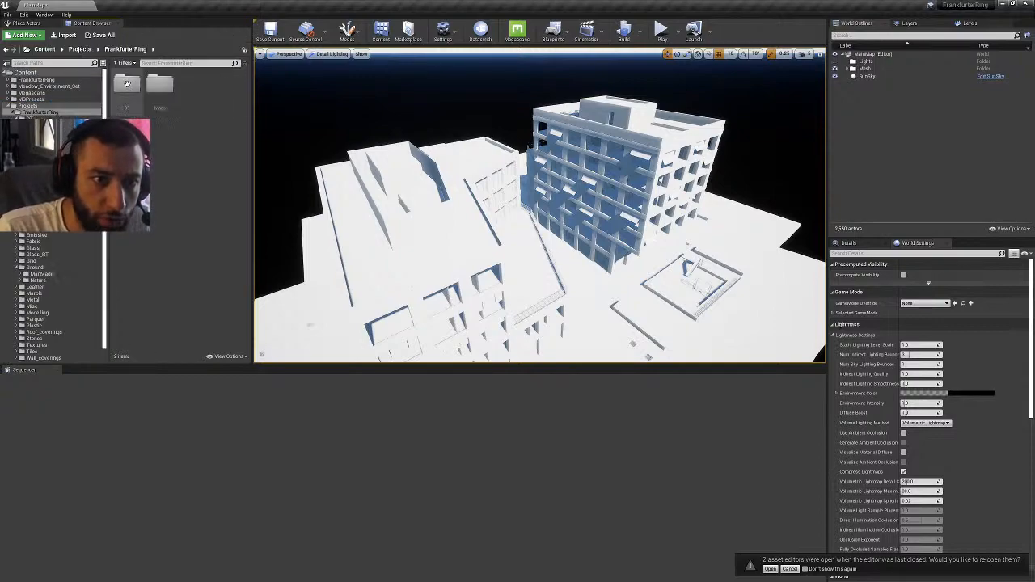
pyautogui.doubleClick(159, 73)
# - Open the Munich level, saving all the selected unsaved content of MainMap
pyautogui.click(159, 101)
pyautogui.doubleClick(159, 95)
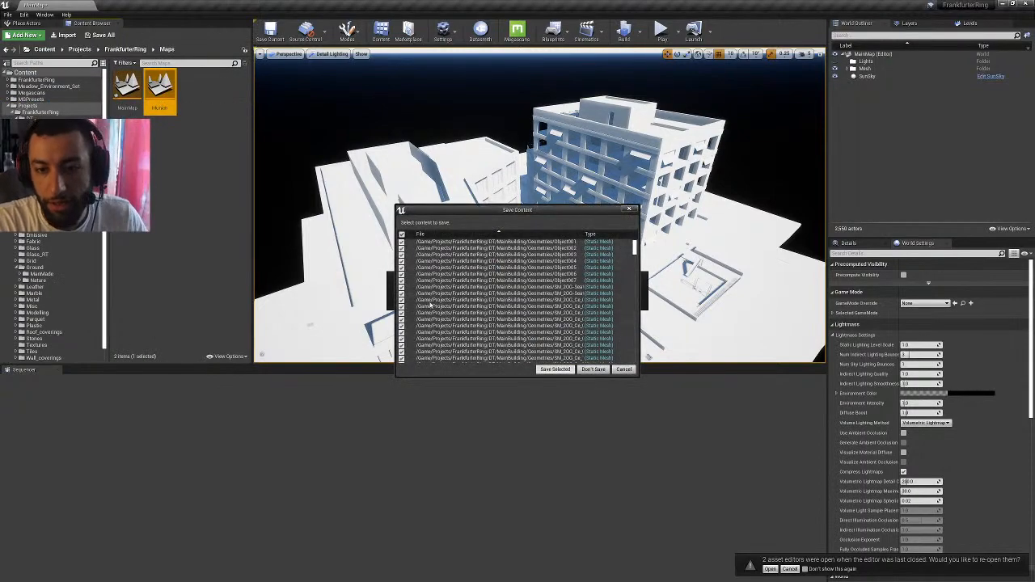
pyautogui.click(554, 368)
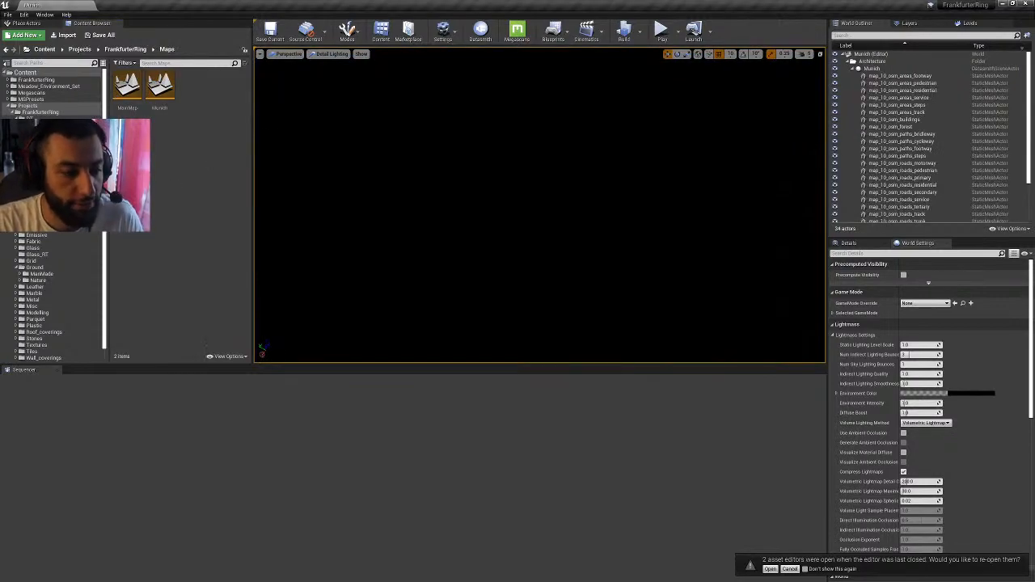
# - Switch the viewport to Lit mode and focus on the map_10_osm_paths_steps actor, then clear the selection
pyautogui.click(330, 53)
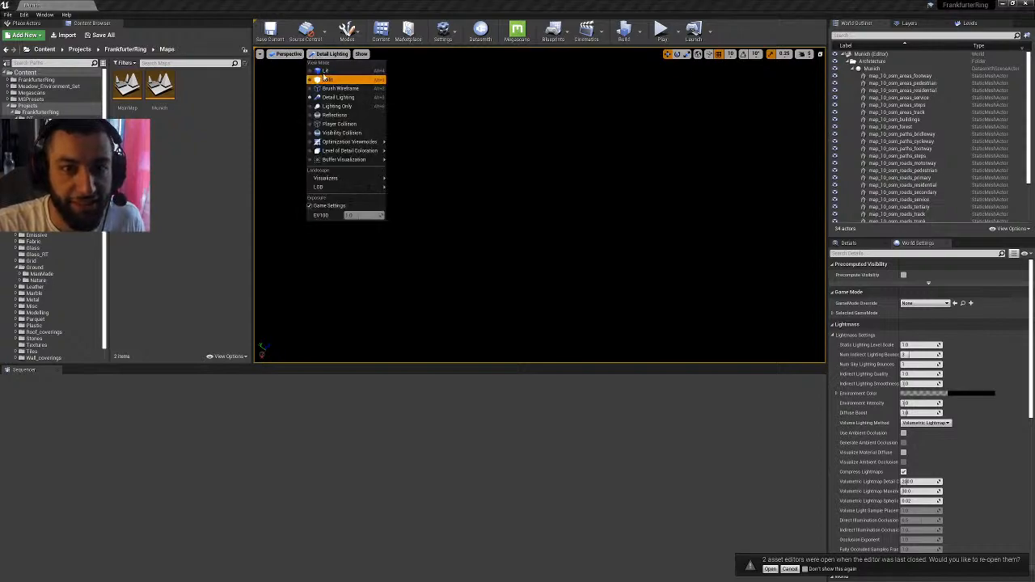
pyautogui.click(323, 75)
pyautogui.doubleClick(882, 156)
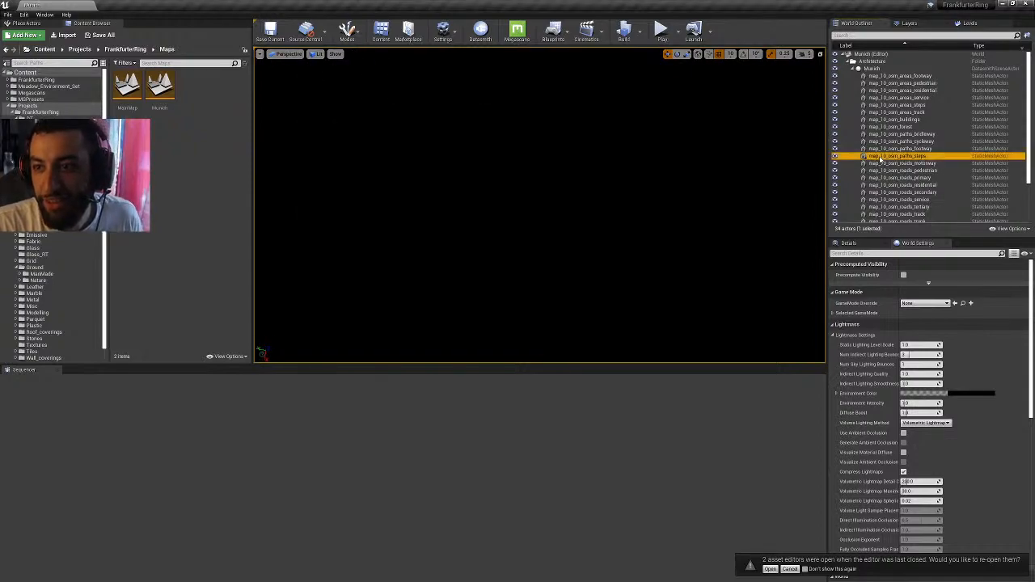
pyautogui.moveTo(566, 210); pyautogui.dragTo(587, 129, button='right')
pyautogui.press('Escape')
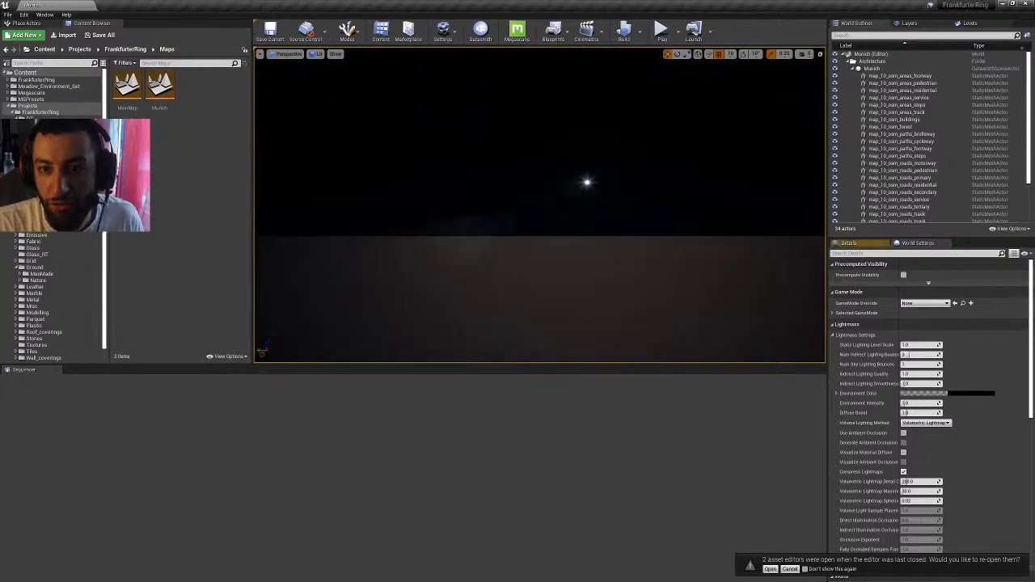
# - Examine the Munich map from above with the map_10_osm_roads_primary actor selected
pyautogui.moveTo(586, 203); pyautogui.dragTo(485, 339, button='right')
pyautogui.moveTo(533, 202); pyautogui.dragTo(525, 348, button='right')
pyautogui.click(929, 179)
pyautogui.moveTo(540, 205); pyautogui.dragTo(498, 241, button='right')
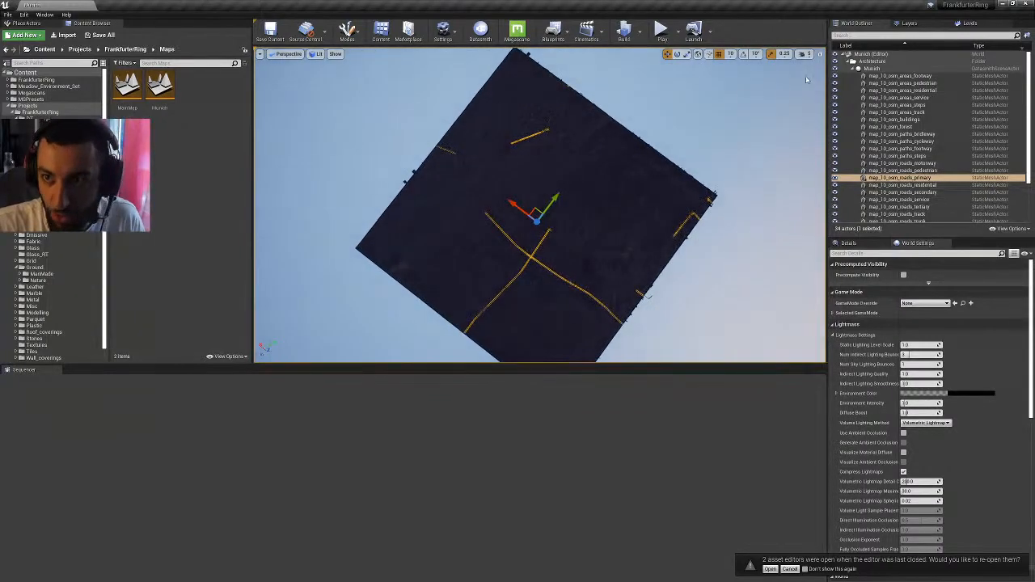
# - Raise the viewport camera speed and fly towards the Munich city model
pyautogui.click(805, 54)
pyautogui.click(862, 73)
pyautogui.press('w')
pyautogui.moveTo(540, 205); pyautogui.dragTo(519, 146, button='right')
pyautogui.moveTo(656, 174); pyautogui.dragTo(667, 150, button='right')
# - Lower the camera speed and survey the Munich city buildings in the full-screen viewport from several directions
pyautogui.click(803, 55)
pyautogui.click(831, 73)
pyautogui.press('w')
pyautogui.press('F11')
pyautogui.moveTo(576, 201); pyautogui.dragTo(580, 248, button='right')
pyautogui.moveTo(278, 53); pyautogui.dragTo(353, 62, button='right')
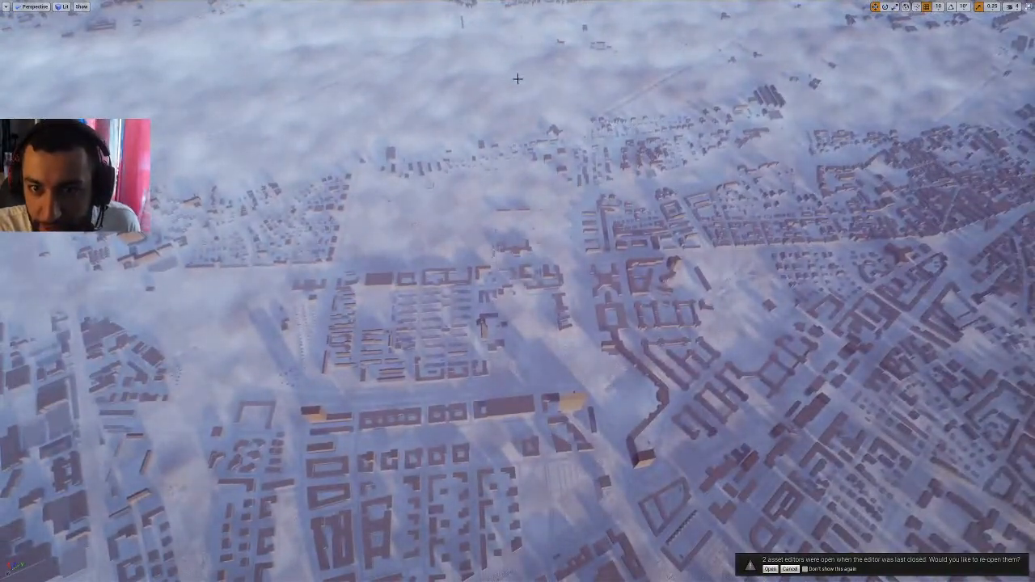
pyautogui.moveTo(518, 78); pyautogui.dragTo(776, 86, button='right')
pyautogui.press('F11')
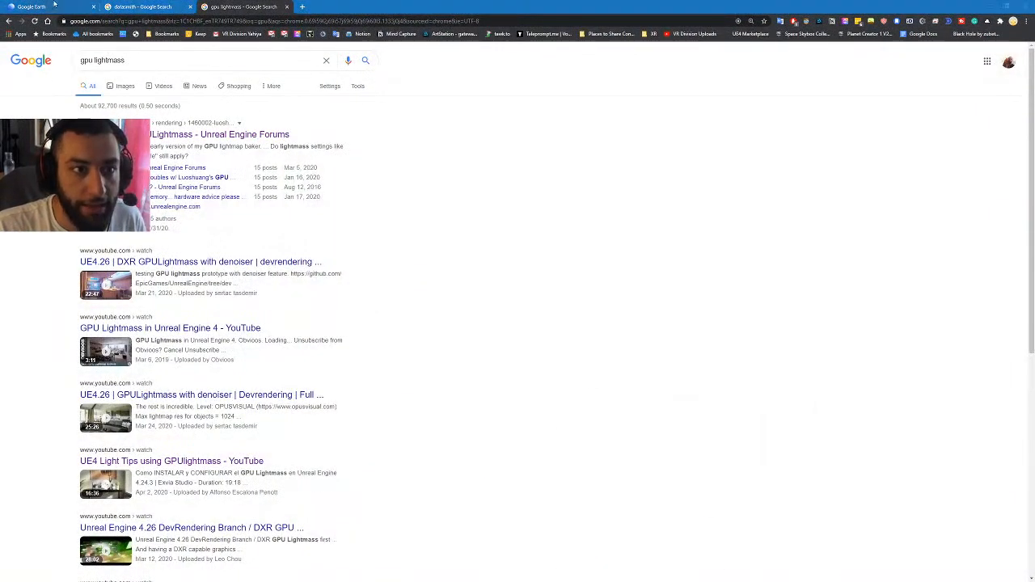
# - View the building's Photo Sphere in Google Earth, switch to 3ds Max and inspect the two-building model up close
pyautogui.click(54, 6)
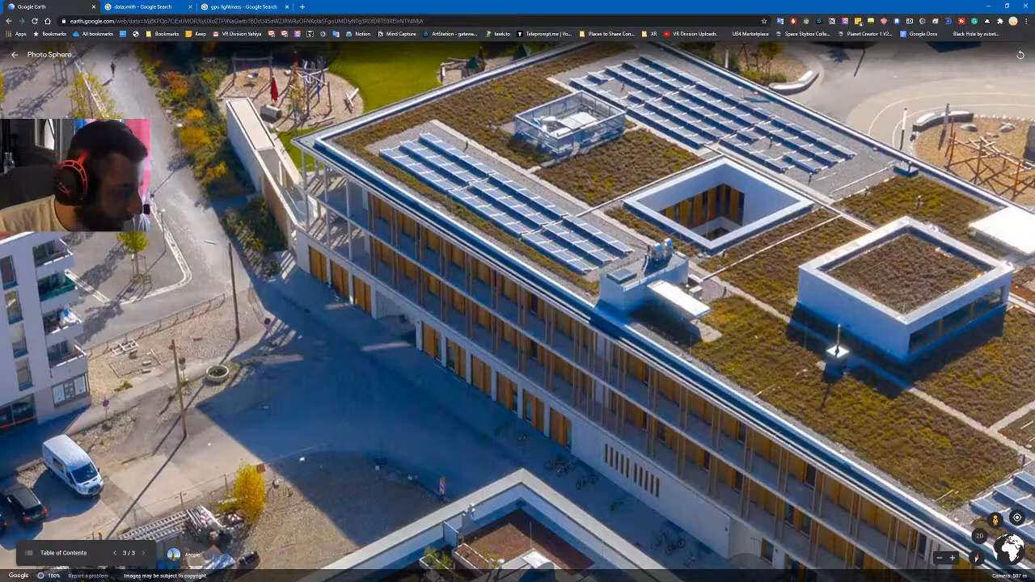
pyautogui.hotkey('alt', 'Tab')
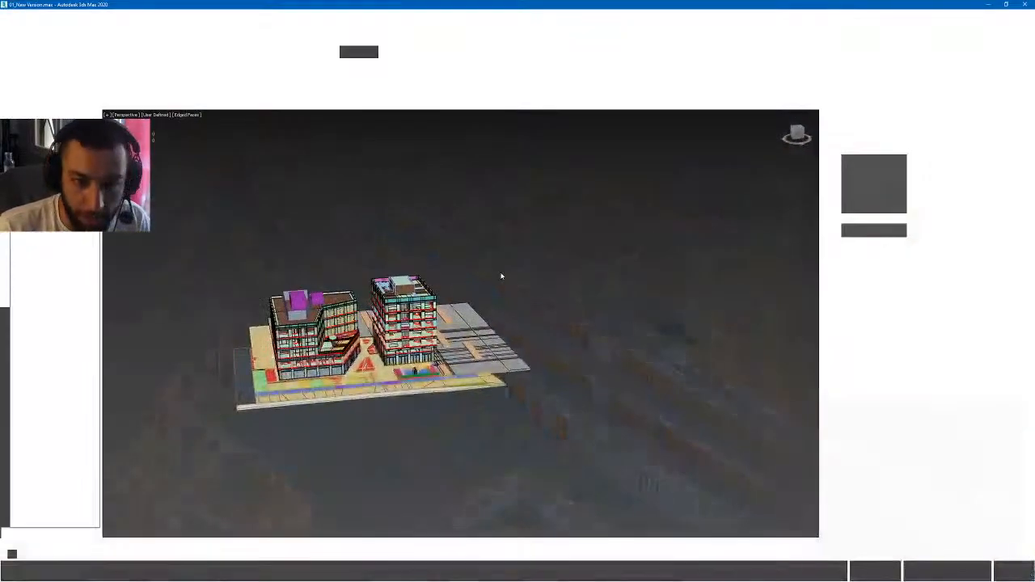
pyautogui.scroll(5, 501, 340)
pyautogui.keyDown('alt'); pyautogui.moveTo(536, 409); pyautogui.dragTo(481, 327, button='middle'); pyautogui.keyUp('alt')
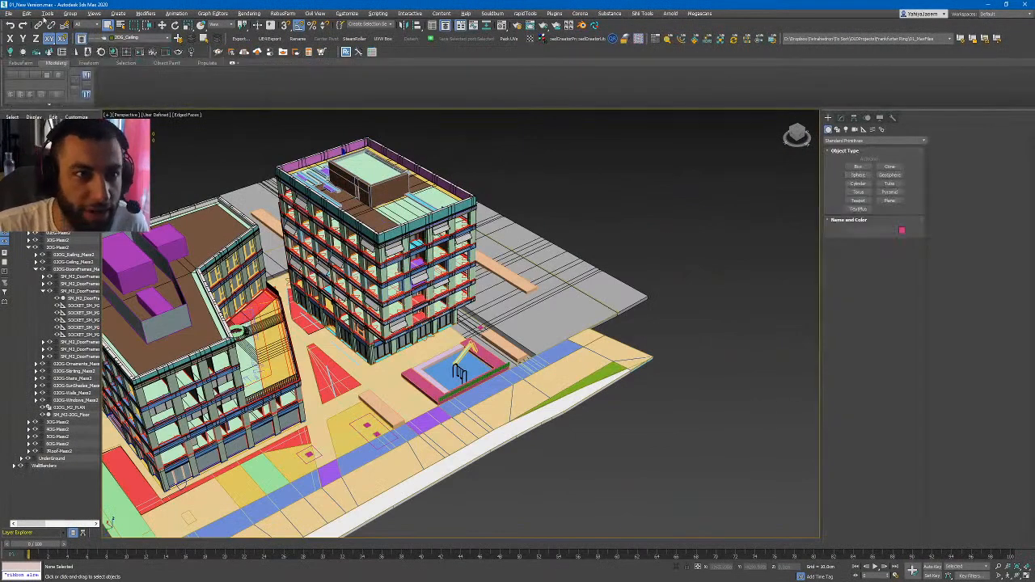
# - Open the recent scene 46_2017.max, saving the changes to the current scene
pyautogui.click(9, 13)
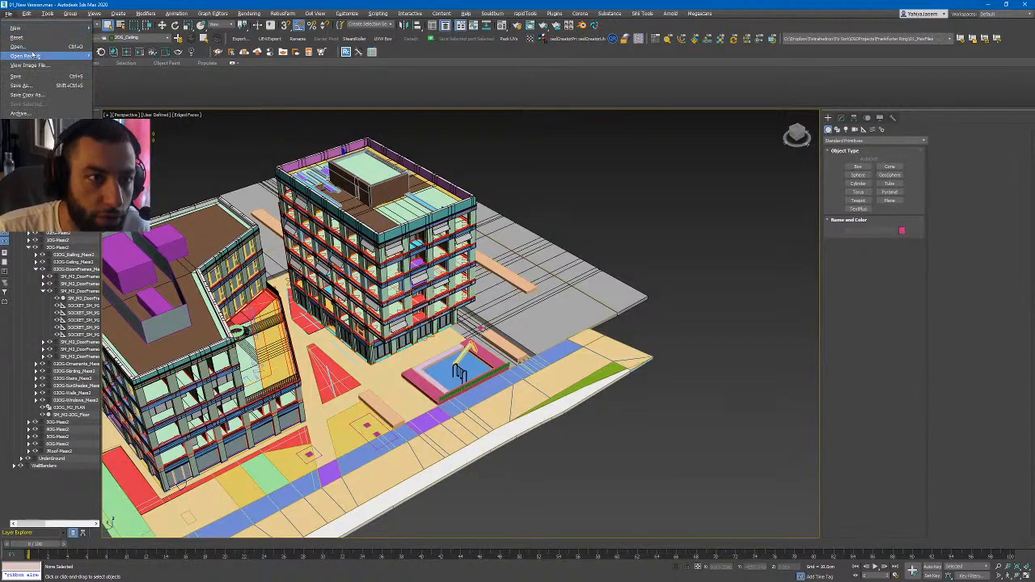
pyautogui.moveTo(28, 56)
pyautogui.click(186, 66)
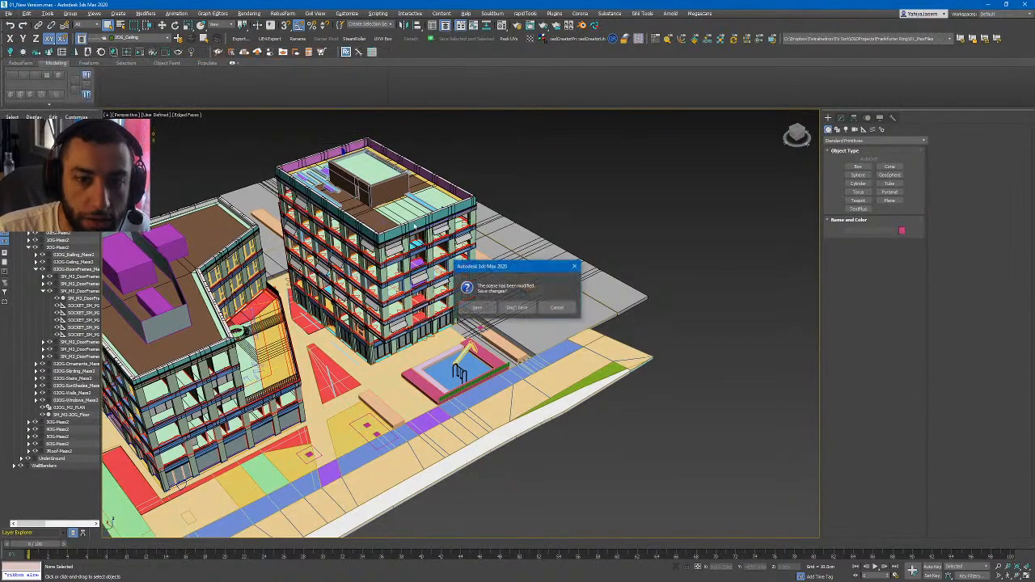
pyautogui.click(486, 305)
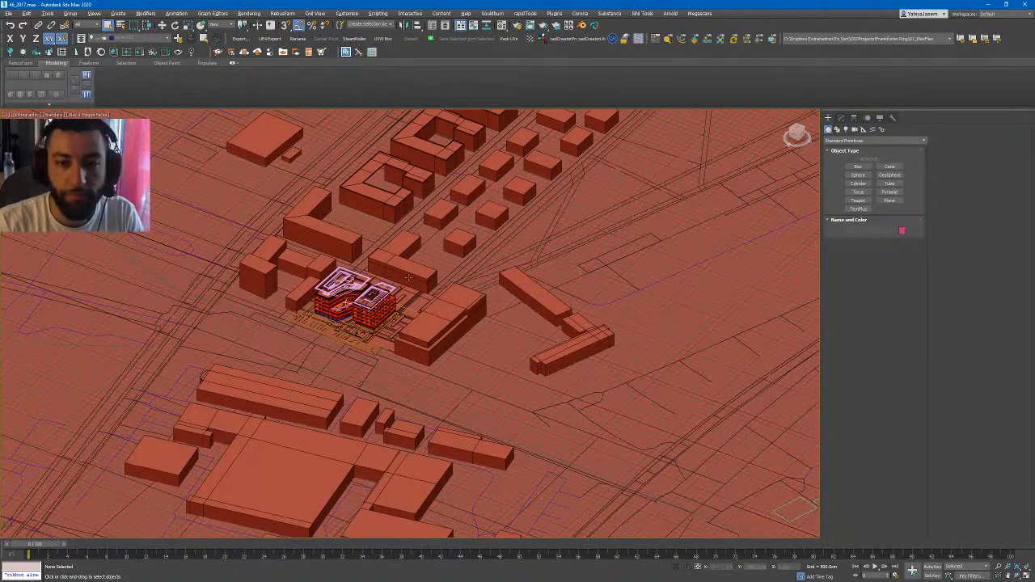
# - Examine the main buildings and their neighbouring blocks in shaded and wireframe display, ending with nothing selected
pyautogui.scroll(4, 403, 319)
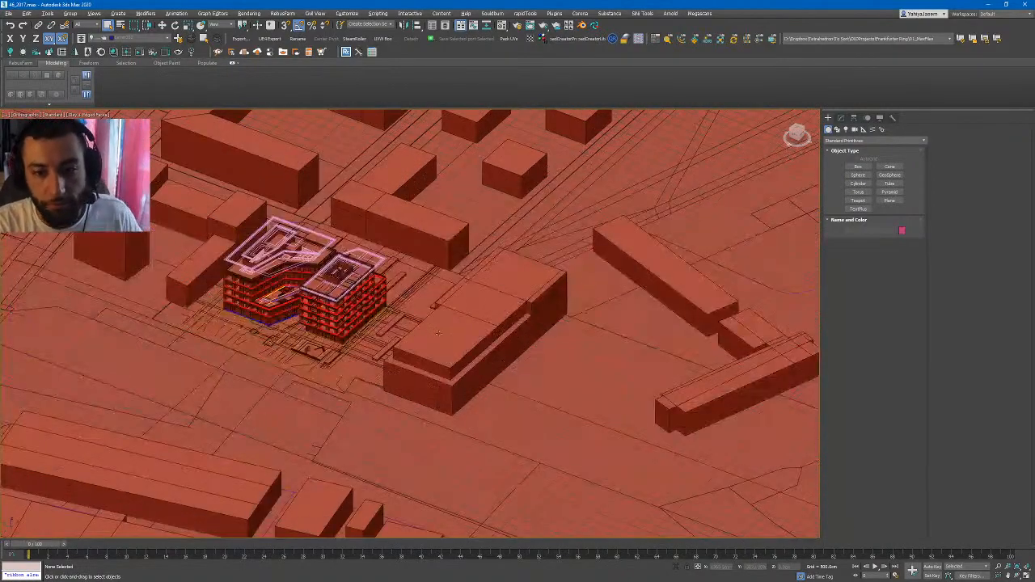
pyautogui.click(440, 306)
pyautogui.press('F3')
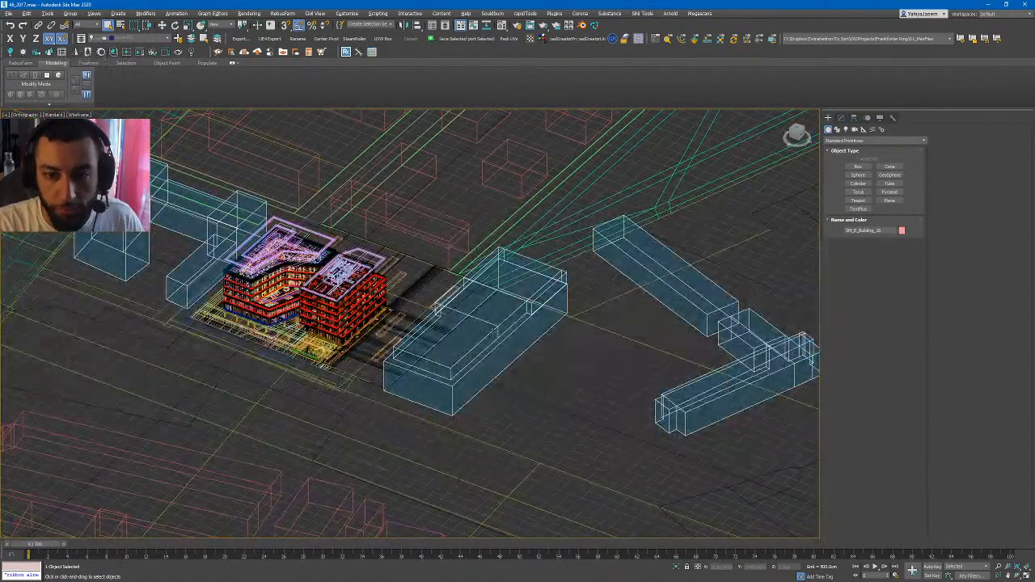
pyautogui.moveTo(485, 348)
pyautogui.keyDown('alt'); pyautogui.mouseDown(button='middle')
pyautogui.moveTo(533, 346)
pyautogui.moveTo(488, 388)
pyautogui.moveTo(462, 284)
pyautogui.mouseUp(button='middle'); pyautogui.keyUp('alt')
pyautogui.press('F3')
pyautogui.scroll(-3, 497, 383)
pyautogui.scroll(-4, 487, 388)
pyautogui.press('F3')
pyautogui.scroll(6, 462, 285)
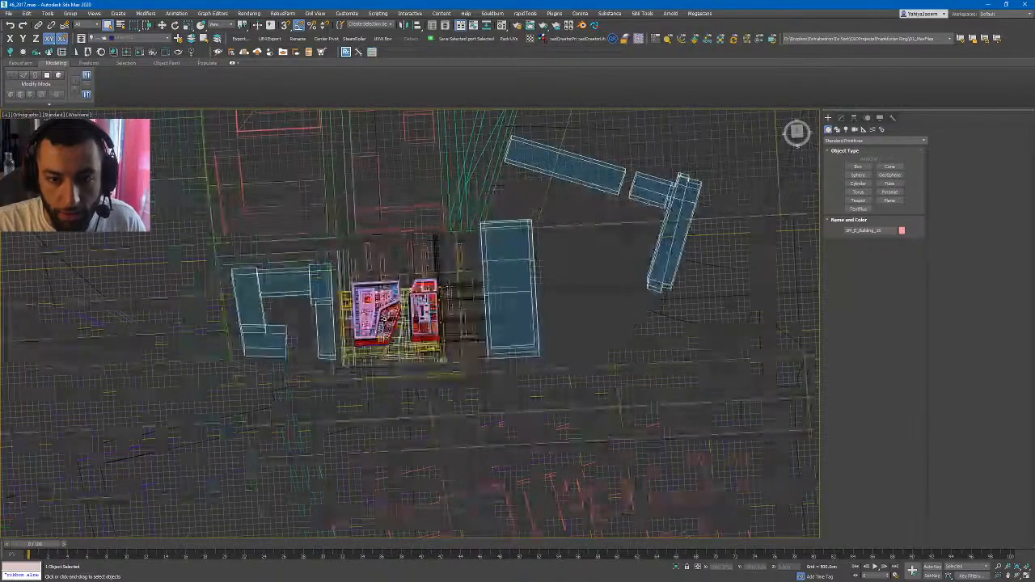
pyautogui.click(302, 219)
pyautogui.click(294, 213)
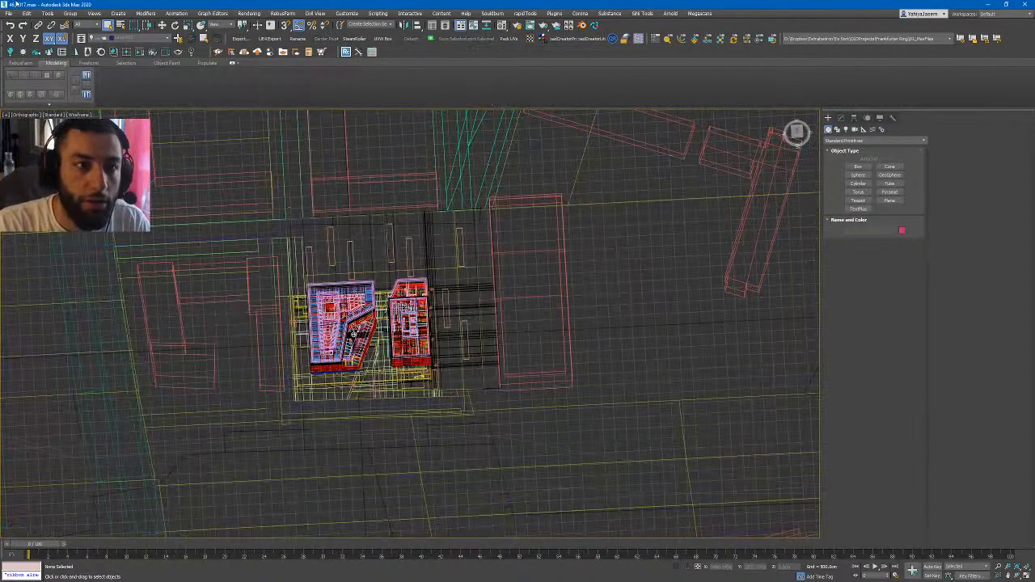
# - Open the recent scene 02_New Version.max without saving the current scene
pyautogui.click(8, 14)
pyautogui.moveTo(37, 56)
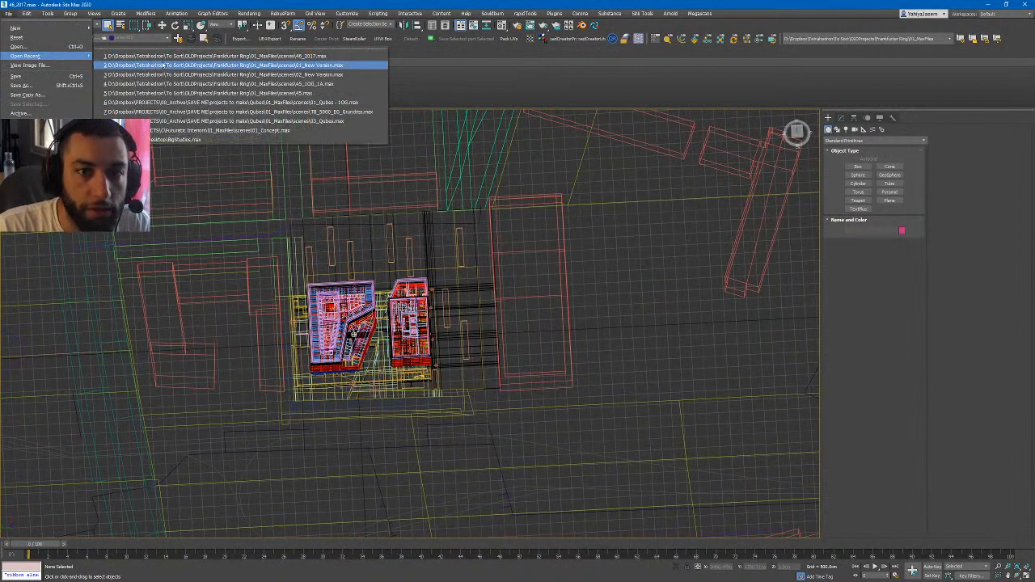
pyautogui.click(167, 74)
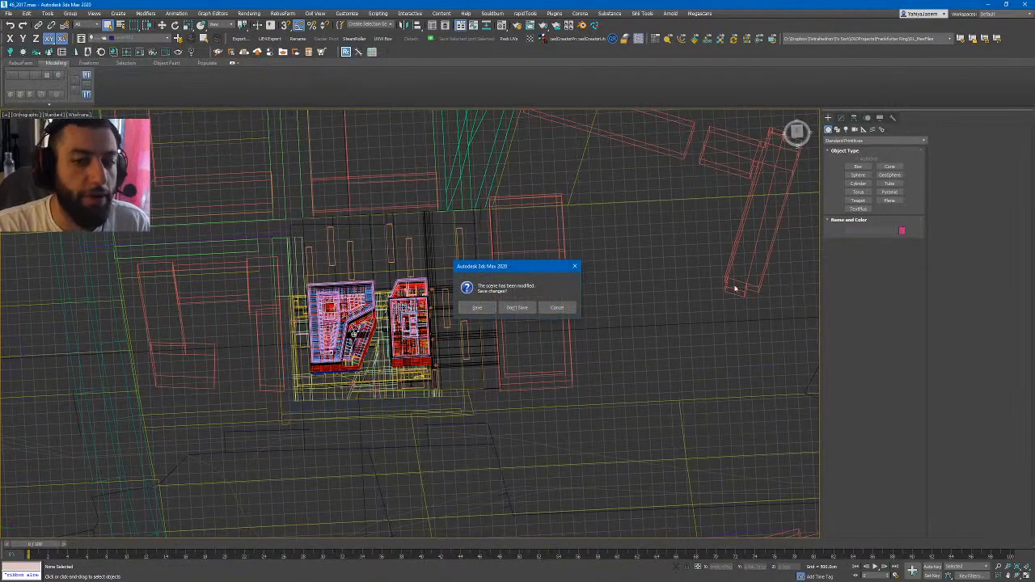
pyautogui.click(515, 307)
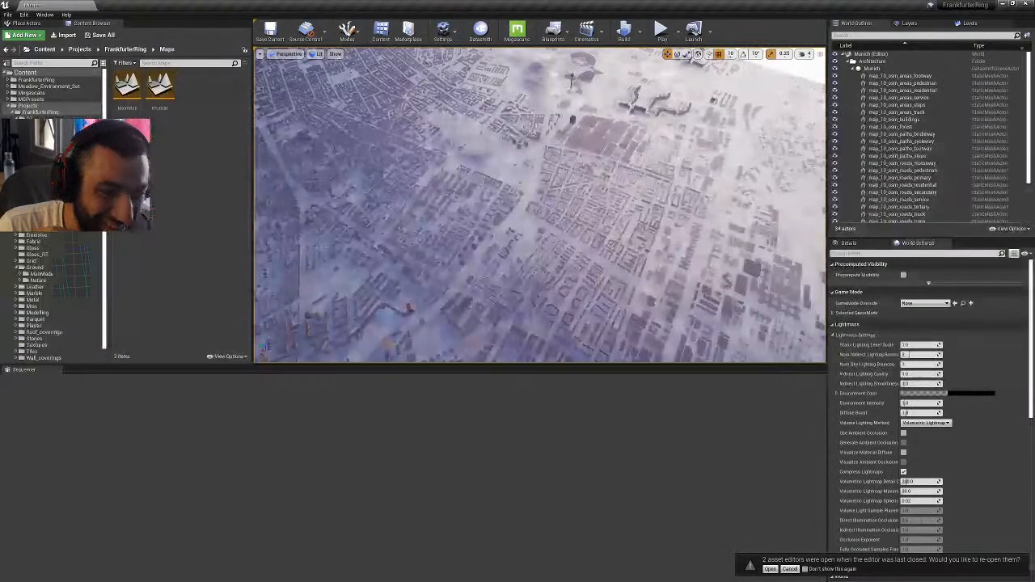
# - Look over the Munich city map in Unreal Engine, then return to 3ds Max and continue past the missing external files
pyautogui.moveTo(740, 178)
pyautogui.mouseDown(button='right')
pyautogui.moveTo(708, 144)
pyautogui.moveTo(740, 178)
pyautogui.moveTo(731, 190)
pyautogui.mouseUp(button='right')
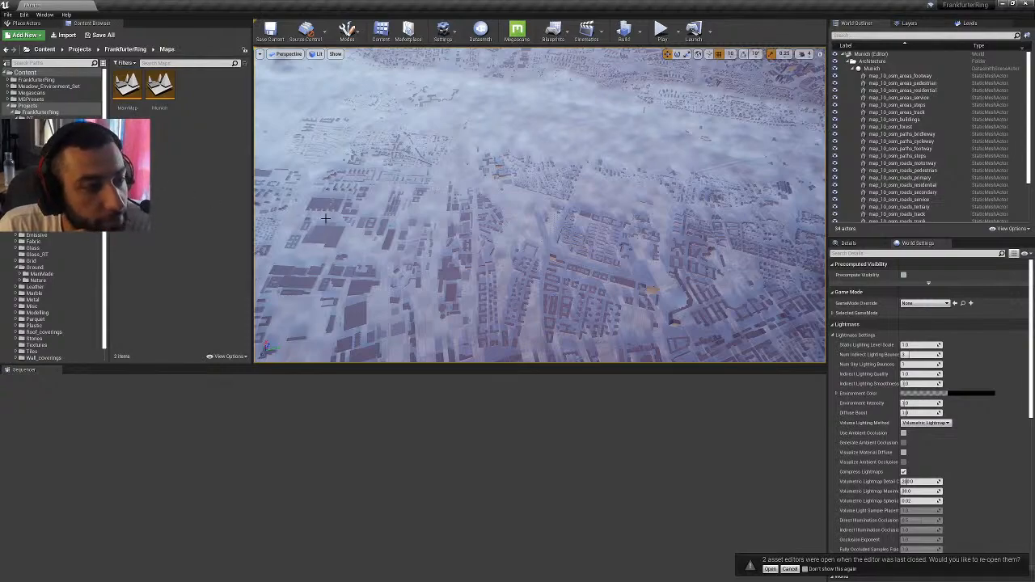
pyautogui.moveTo(743, 143); pyautogui.dragTo(743, 174, button='right')
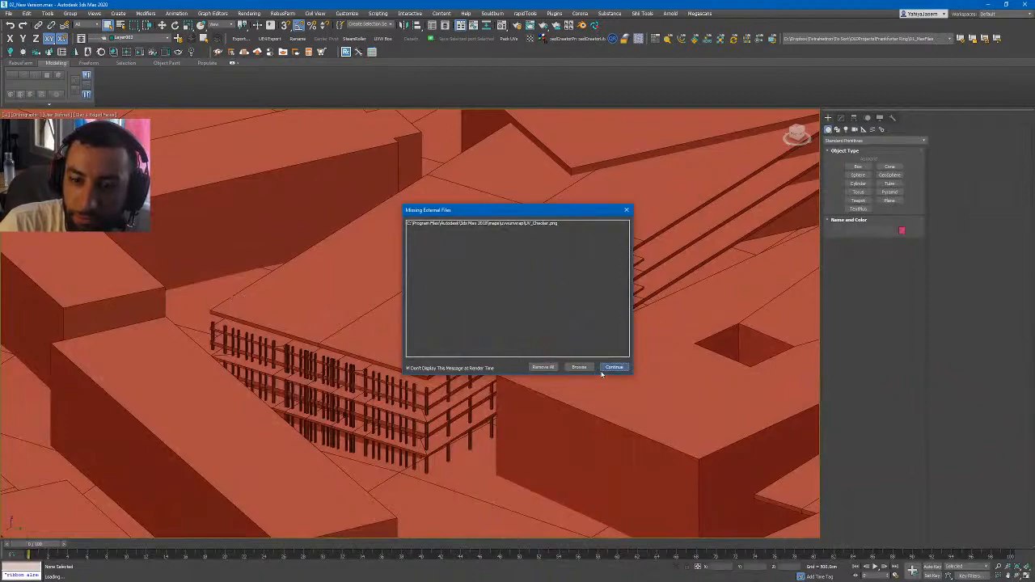
pyautogui.click(614, 367)
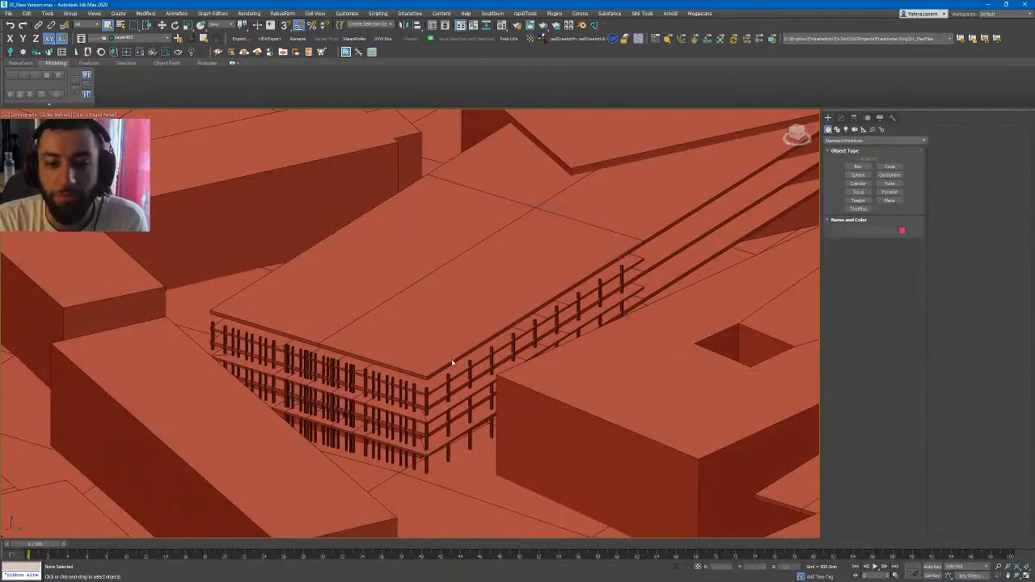
# - Inspect the facade columns and surrounding blocks of the detailed long building in wireframe and shaded display
pyautogui.scroll(5, 455, 307)
pyautogui.press('F3')
pyautogui.click(312, 316)
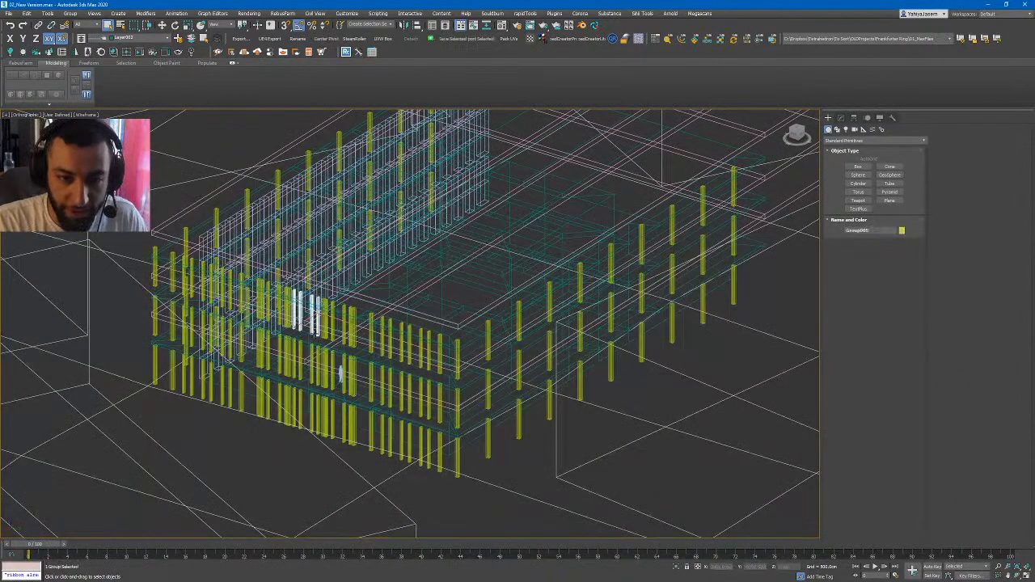
pyautogui.press('F3')
pyautogui.moveTo(347, 345)
pyautogui.keyDown('alt'); pyautogui.mouseDown(button='middle')
pyautogui.moveTo(485, 364)
pyautogui.moveTo(396, 416)
pyautogui.mouseUp(button='middle'); pyautogui.keyUp('alt')
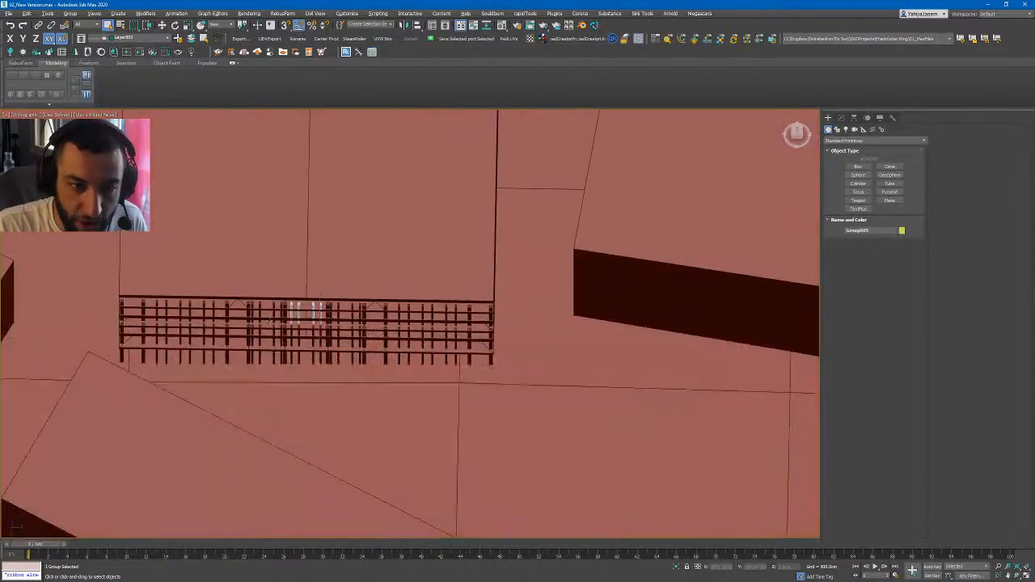
pyautogui.scroll(-5, 280, 319)
pyautogui.moveTo(283, 306)
pyautogui.keyDown('alt'); pyautogui.mouseDown(button='middle')
pyautogui.moveTo(320, 300)
pyautogui.moveTo(288, 315)
pyautogui.mouseUp(button='middle'); pyautogui.keyUp('alt')
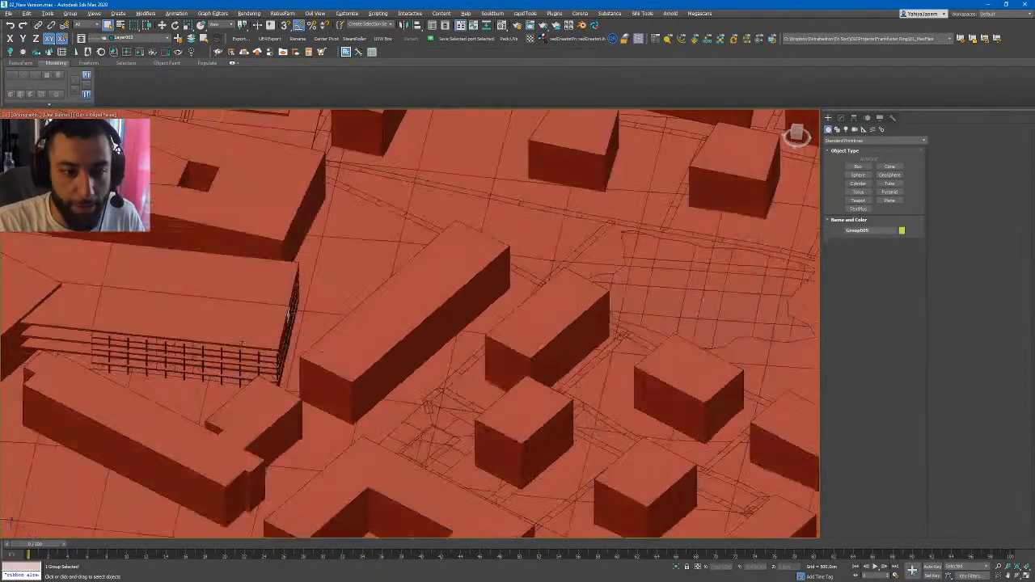
# - Switch to Google Earth and examine the same long building's roof and corner facade in the Photo Sphere
pyautogui.hotkey('alt', 'Tab')
pyautogui.scroll(-5, 517, 307)
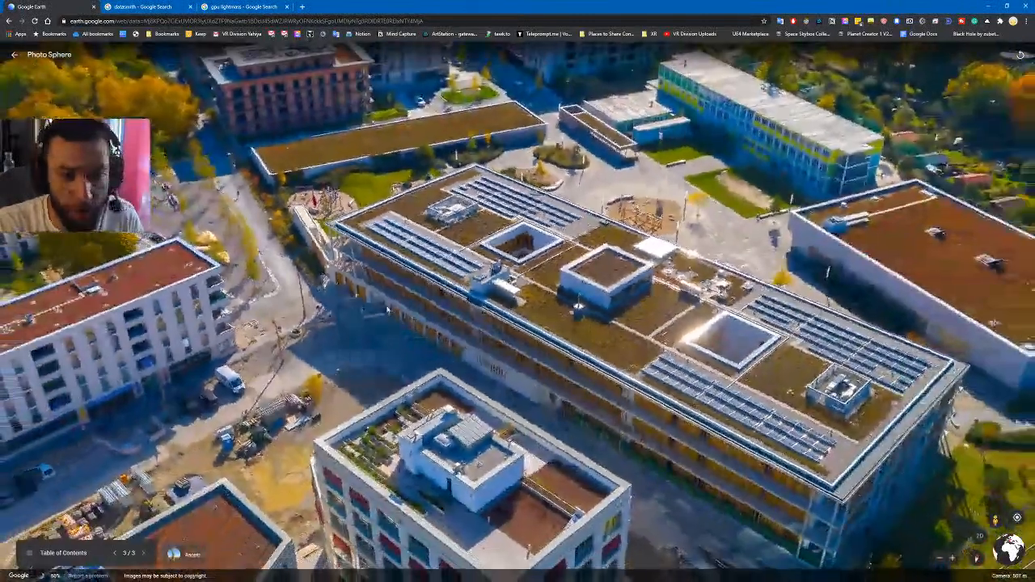
pyautogui.moveTo(517, 324); pyautogui.dragTo(312, 251)
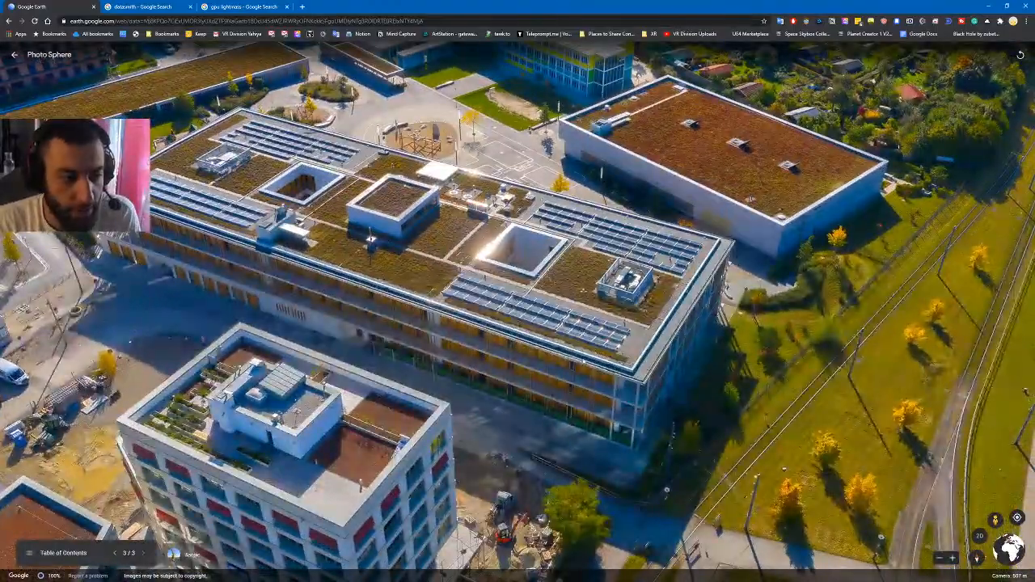
pyautogui.moveTo(611, 413); pyautogui.dragTo(527, 276)
pyautogui.scroll(5, 527, 275)
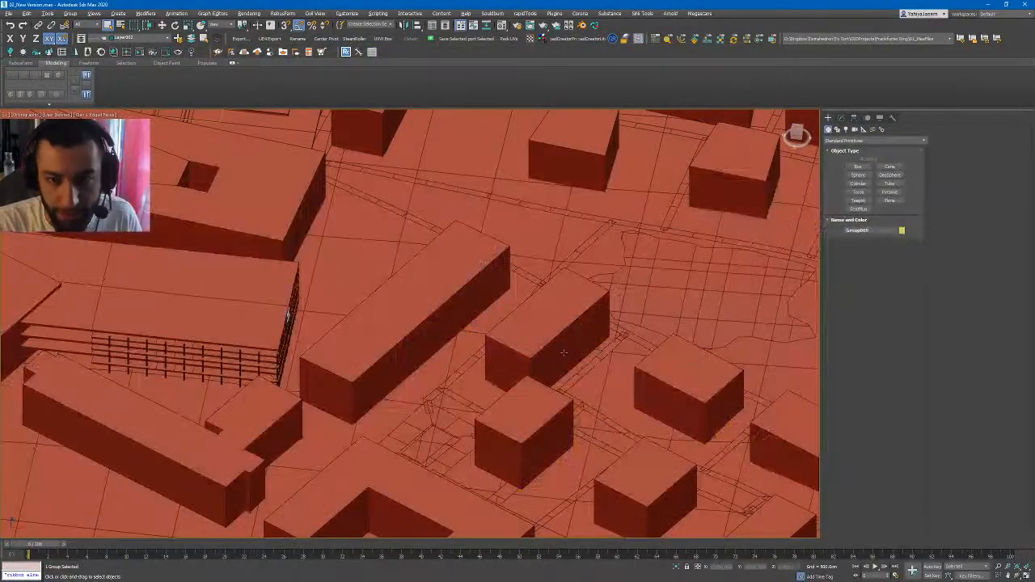
# - Return to 3ds Max and inspect the modelled facade columns at the long building's corner
pyautogui.scroll(6, 600, 185)
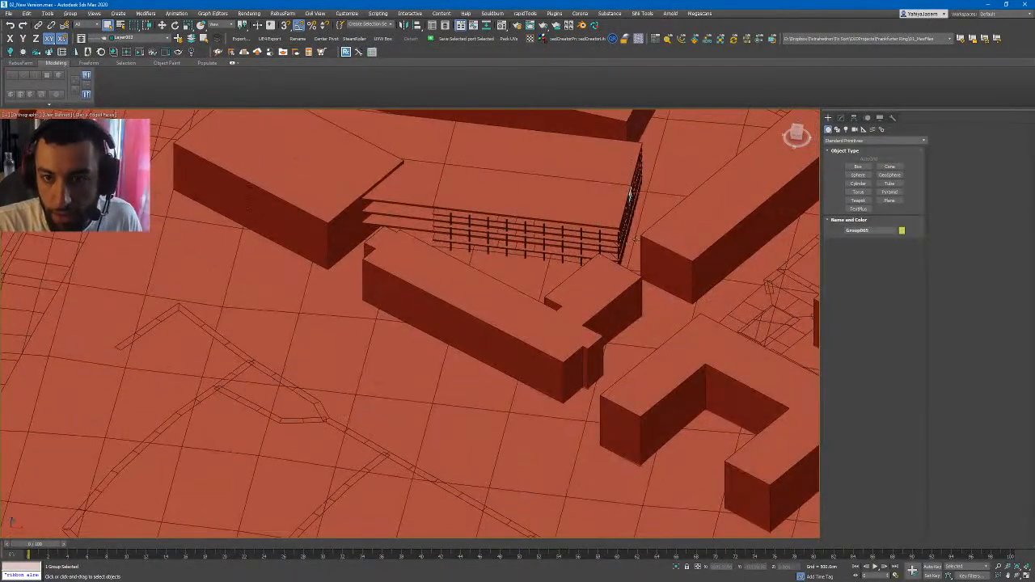
pyautogui.moveTo(632, 252); pyautogui.dragTo(702, 265, button='middle')
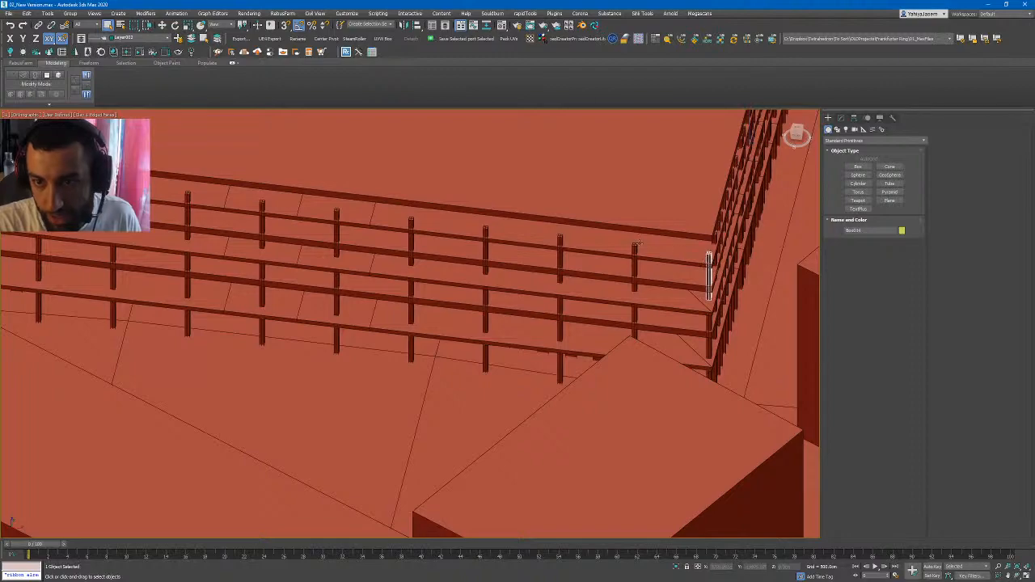
pyautogui.moveTo(429, 233); pyautogui.dragTo(549, 287, button='middle')
pyautogui.scroll(-2, 626, 299)
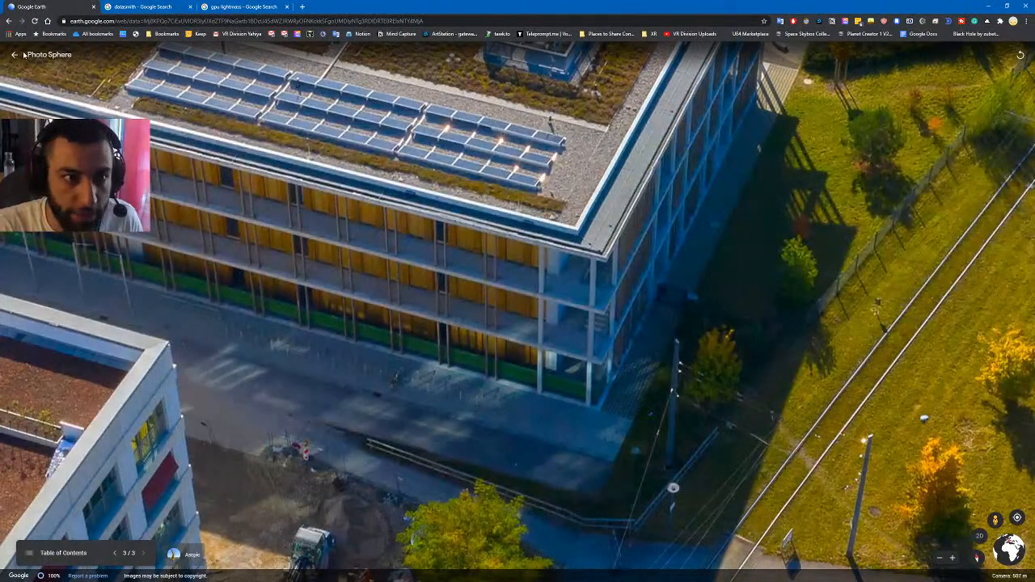
# - In Google Earth, leave the Photo Sphere and examine the long building and the adjacent tower on the 3D map
pyautogui.click(997, 524)
pyautogui.moveTo(558, 235); pyautogui.dragTo(347, 182, button='middle')
pyautogui.scroll(5, 485, 242)
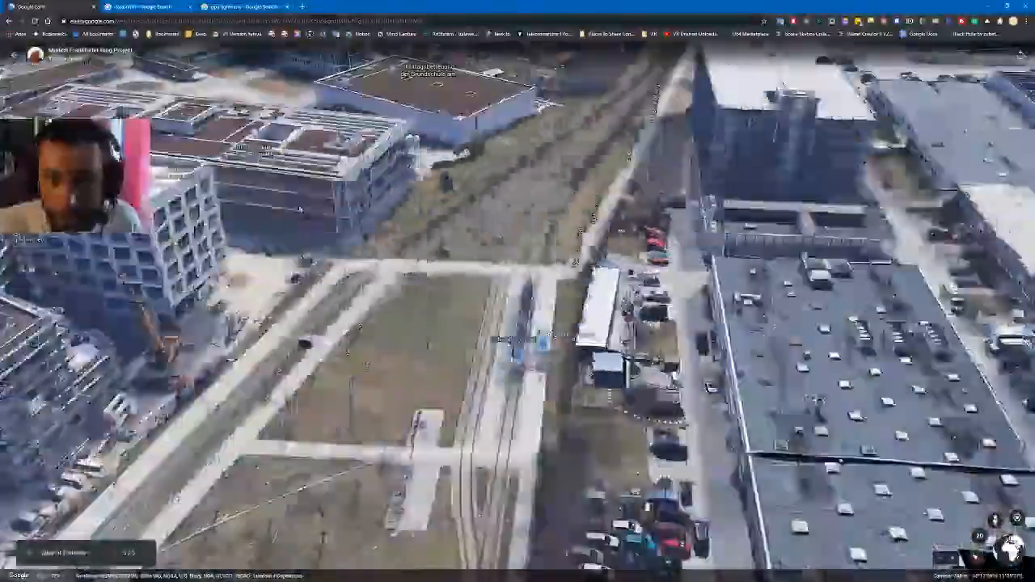
pyautogui.moveTo(494, 258); pyautogui.dragTo(575, 294, button='middle')
pyautogui.scroll(4, 439, 256)
pyautogui.moveTo(575, 294); pyautogui.dragTo(647, 311)
pyautogui.scroll(-4, 647, 315)
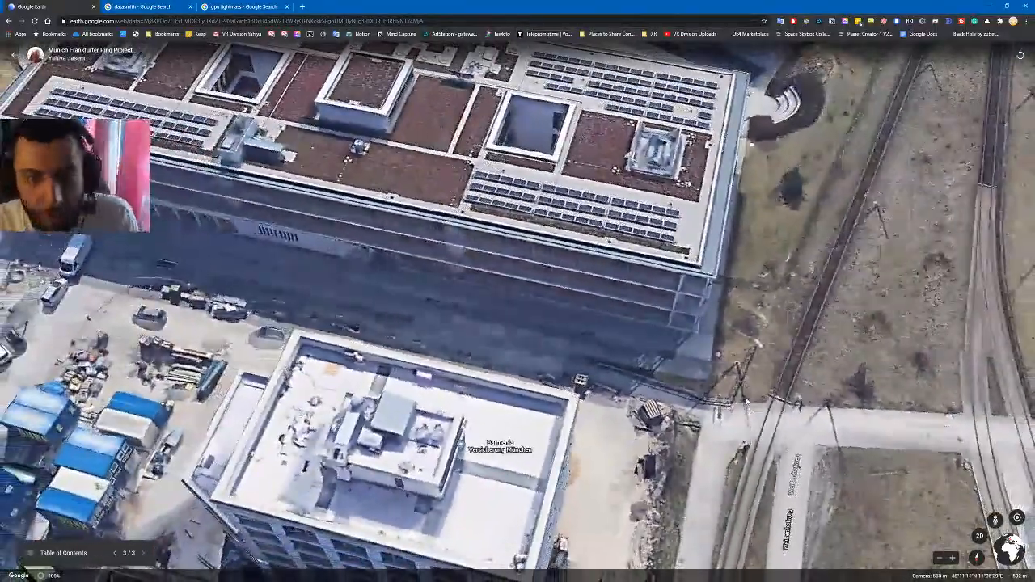
pyautogui.moveTo(625, 349); pyautogui.dragTo(617, 316, button='middle')
pyautogui.moveTo(599, 310); pyautogui.dragTo(540, 311)
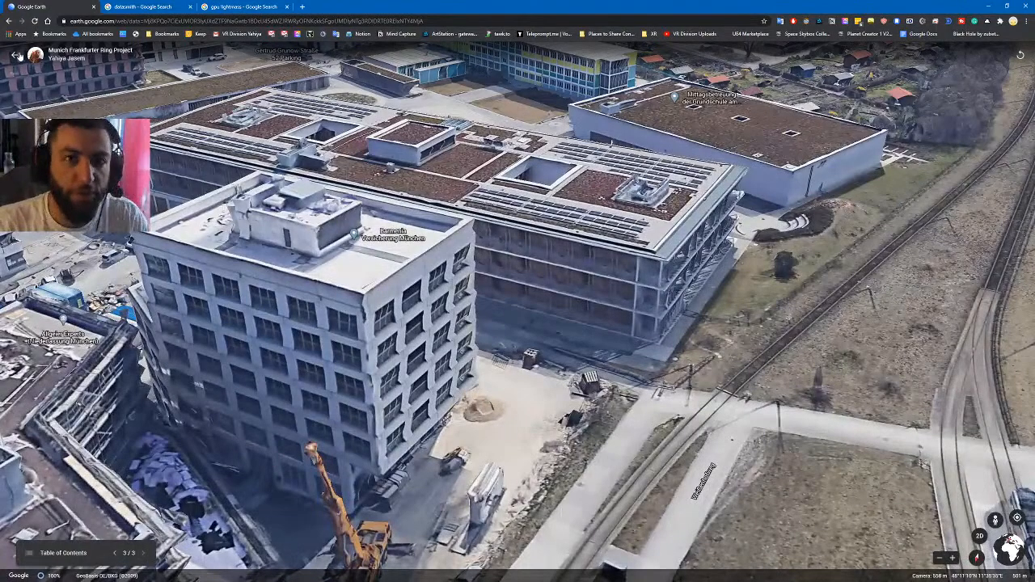
# - Exit the Munich Frankfurter Ring Project presentation and survey the site around the Frankfurter Ring in 3D
pyautogui.click(15, 56)
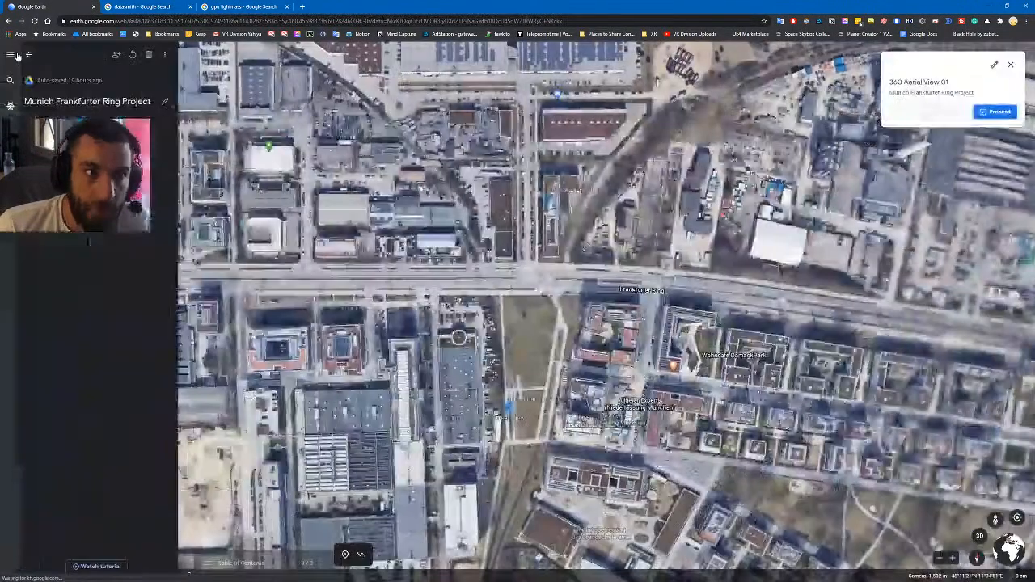
pyautogui.moveTo(575, 291); pyautogui.dragTo(528, 330, button='middle')
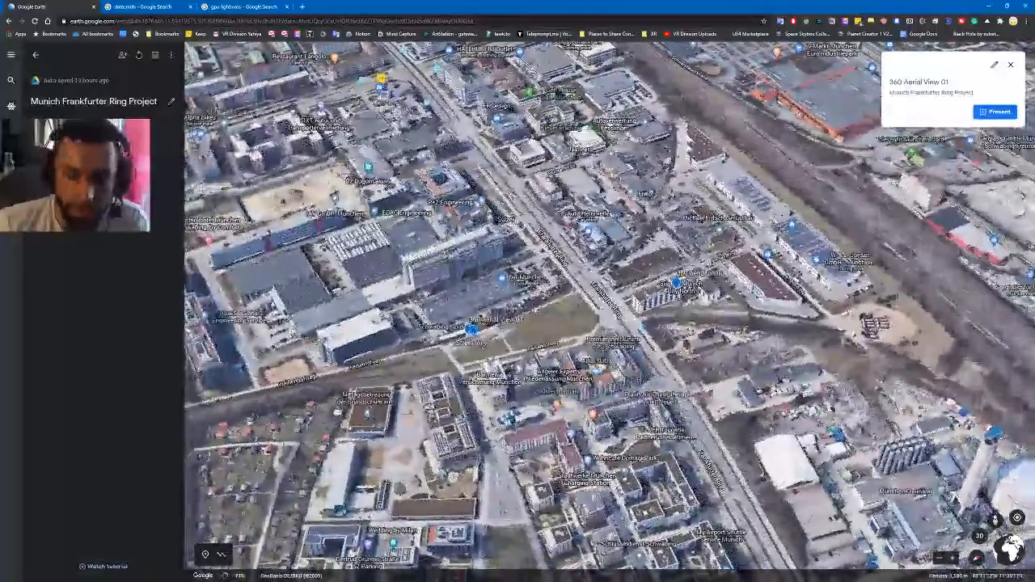
pyautogui.scroll(5, 527, 329)
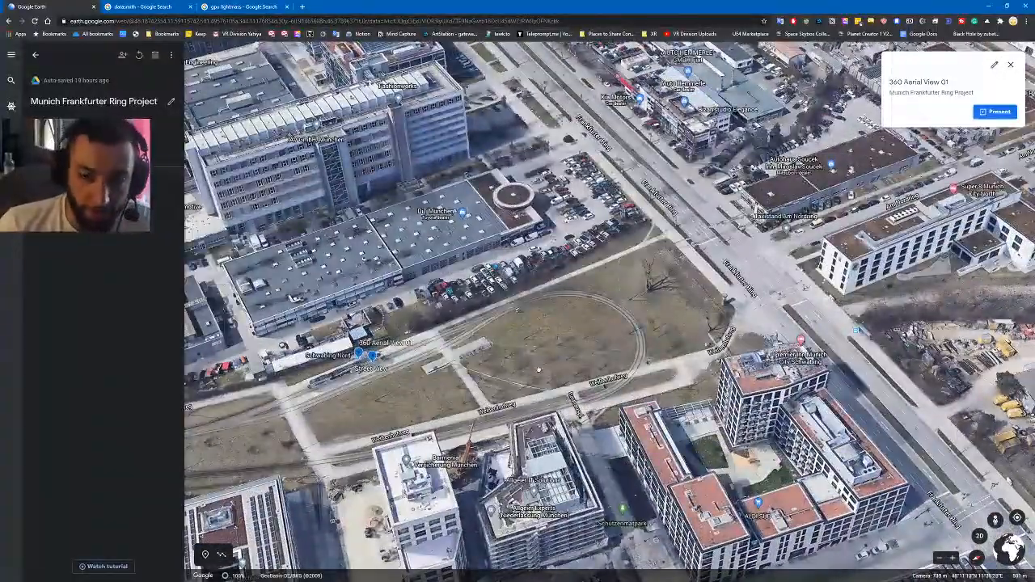
pyautogui.moveTo(539, 370); pyautogui.dragTo(481, 234)
pyautogui.moveTo(558, 234); pyautogui.dragTo(324, 243, button='middle')
pyautogui.scroll(5, 517, 194)
pyautogui.moveTo(599, 243); pyautogui.dragTo(501, 234, button='middle')
# - Examine the construction-site buildings along the Weißenhofweg and the long building's corner facade up close
pyautogui.moveTo(502, 174); pyautogui.dragTo(761, 271)
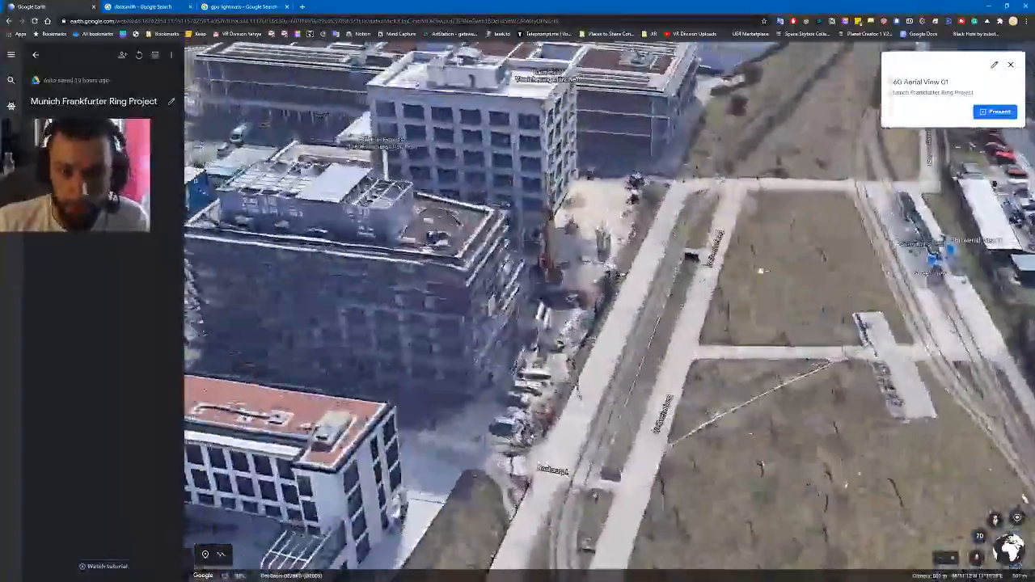
pyautogui.moveTo(761, 270); pyautogui.dragTo(608, 268, button='middle')
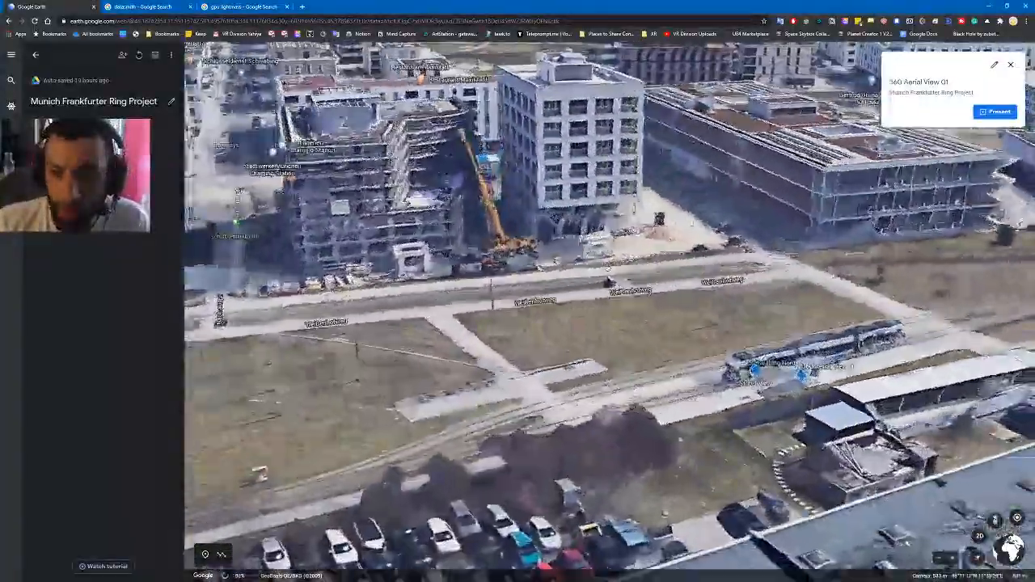
pyautogui.moveTo(792, 202); pyautogui.dragTo(518, 324)
pyautogui.scroll(4, 518, 323)
pyautogui.moveTo(696, 328); pyautogui.dragTo(395, 346, button='middle')
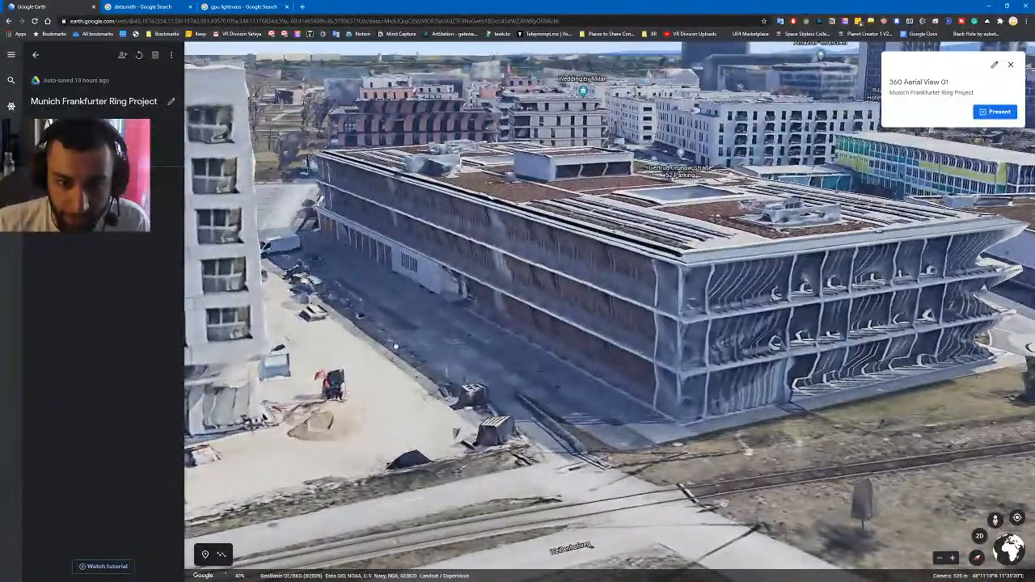
pyautogui.moveTo(383, 400); pyautogui.dragTo(580, 366)
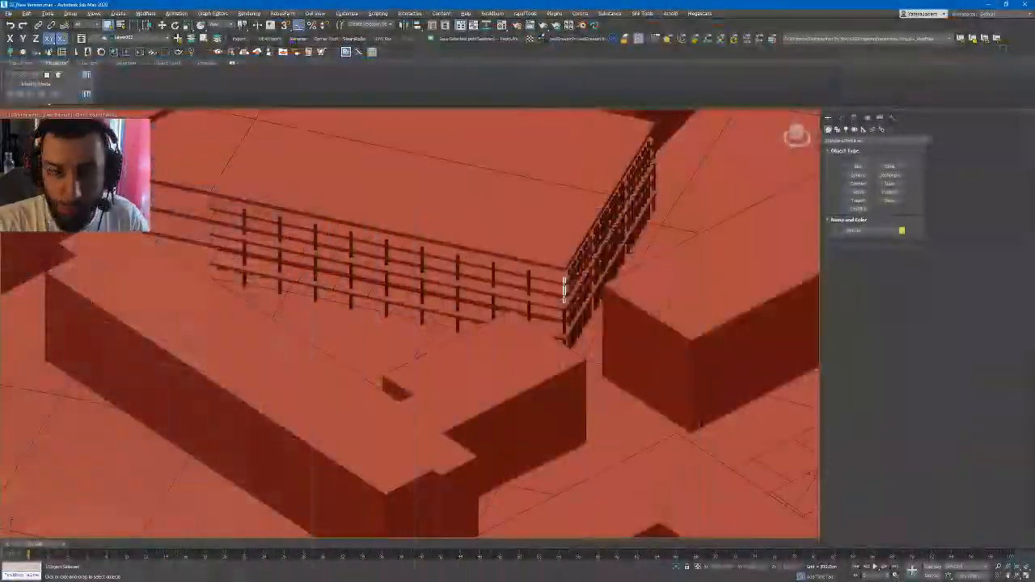
# - Examine the long building's slabs and facade columns among the surrounding city blocks
pyautogui.moveTo(344, 270); pyautogui.dragTo(519, 373, button='middle')
pyautogui.scroll(-5, 518, 373)
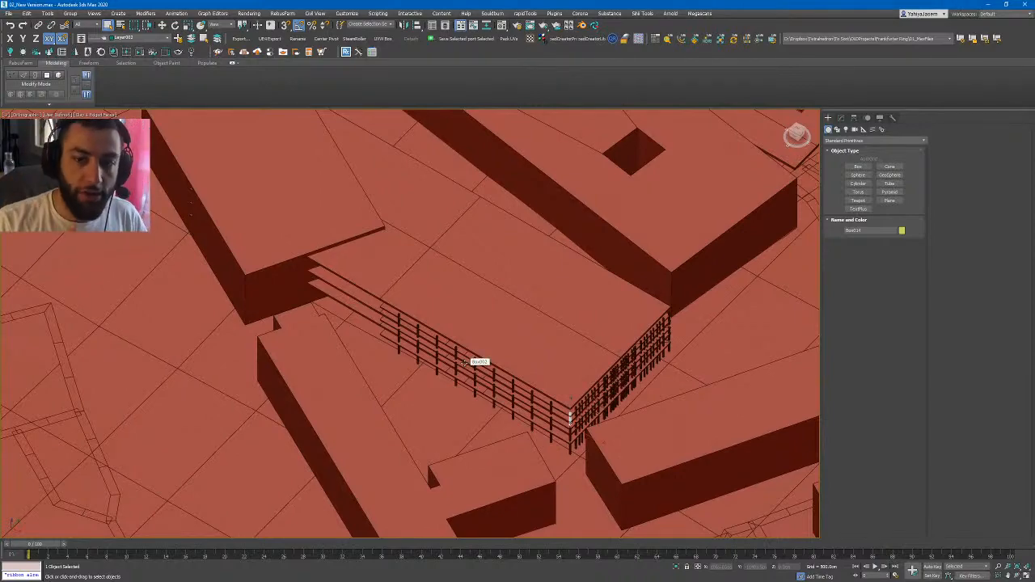
pyautogui.moveTo(464, 361); pyautogui.dragTo(464, 288, button='middle')
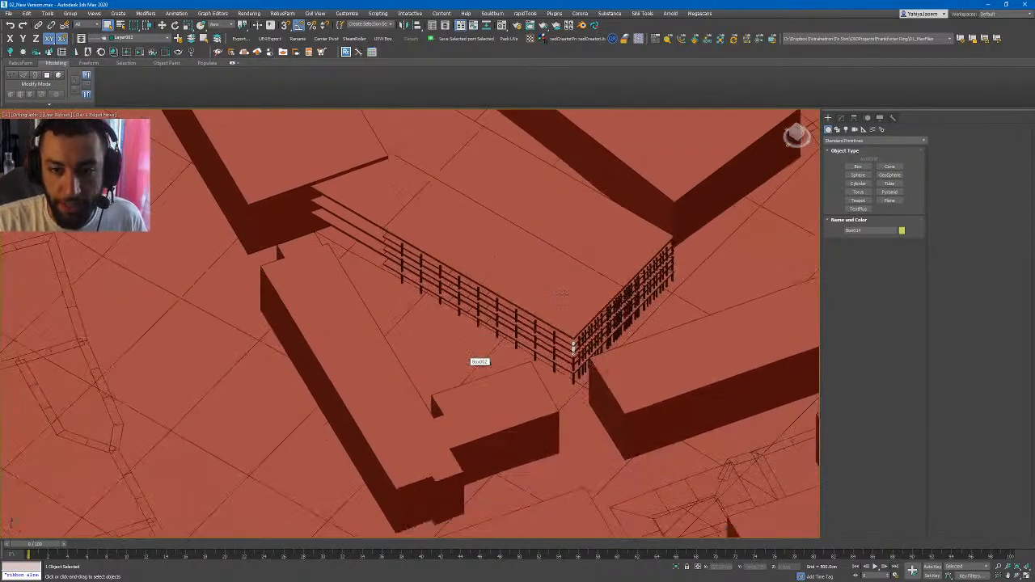
pyautogui.click(579, 300)
pyautogui.scroll(-4, 579, 300)
pyautogui.keyDown('alt'); pyautogui.moveTo(579, 300); pyautogui.dragTo(548, 268, button='middle'); pyautogui.keyUp('alt')
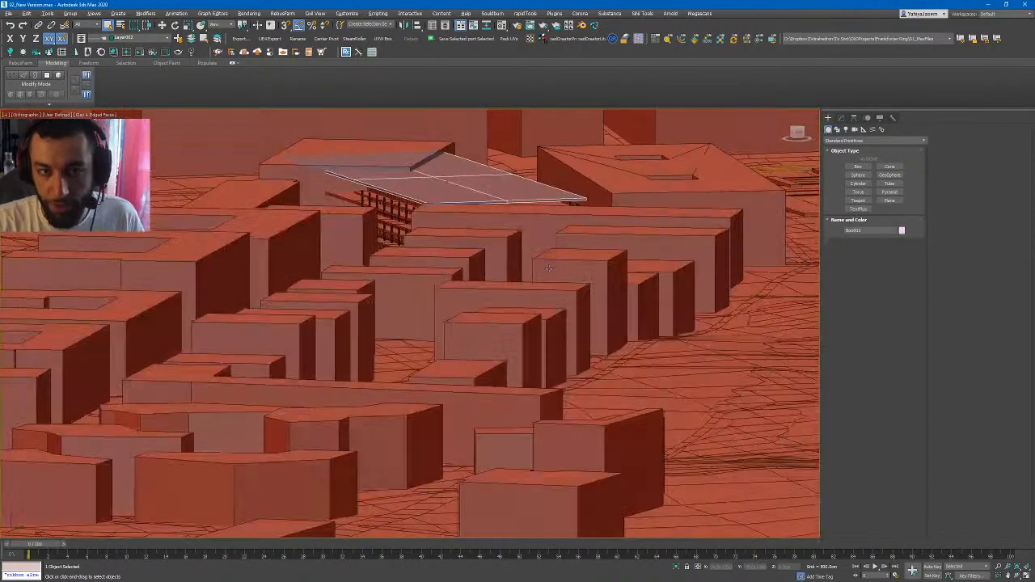
# - Show the Layer Explorer, select the city map objects and isolate them in the view
pyautogui.click(93, 39)
pyautogui.press('z')
pyautogui.hotkey('ctrl', 'i')
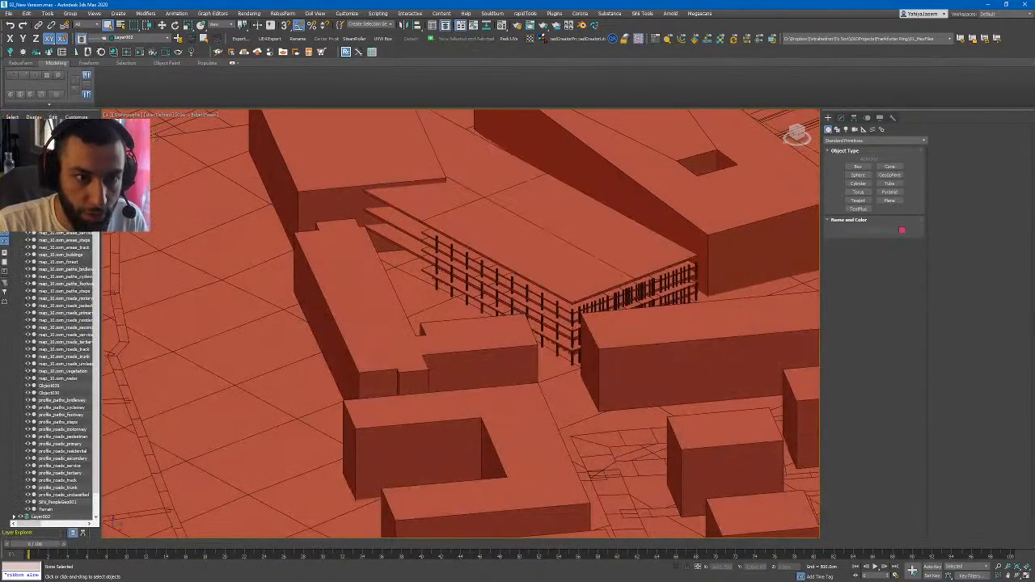
pyautogui.hotkey('alt', 'q')
pyautogui.keyDown('alt'); pyautogui.click(494, 311); pyautogui.keyUp('alt')
pyautogui.keyDown('ctrl'); pyautogui.click(67, 262); pyautogui.keyUp('ctrl')
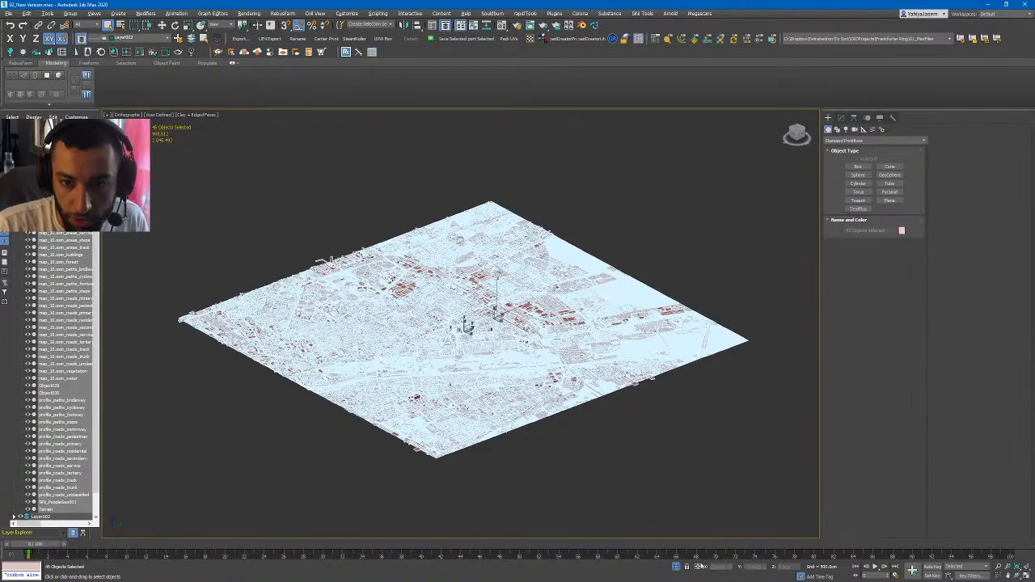
# - Survey the city model around the long building and the twin towers, then select the roof slab and end the isolation
pyautogui.scroll(18, 445, 339)
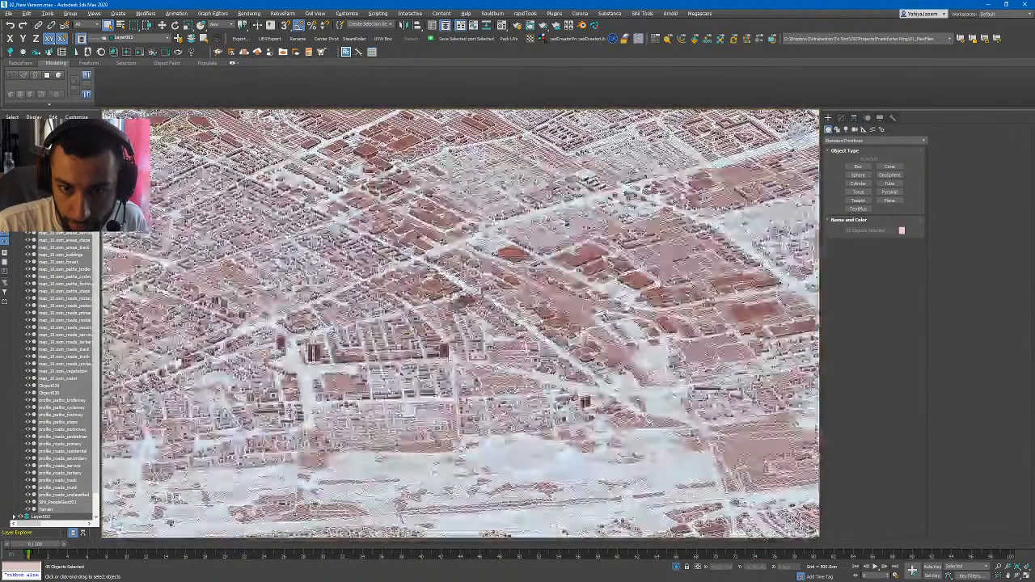
pyautogui.scroll(4, 445, 339)
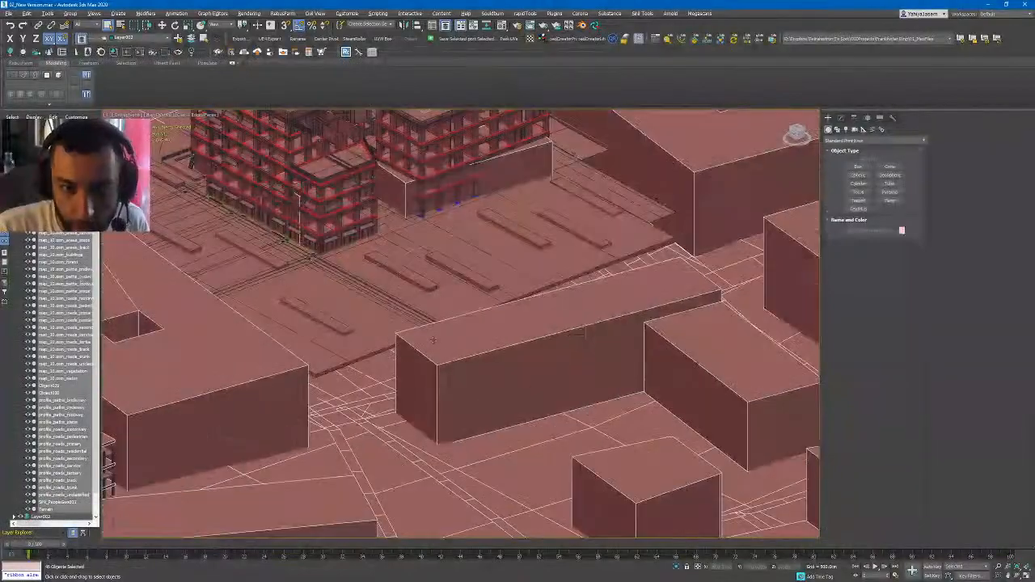
pyautogui.scroll(-2, 445, 339)
pyautogui.moveTo(444, 335); pyautogui.dragTo(643, 297, button='middle')
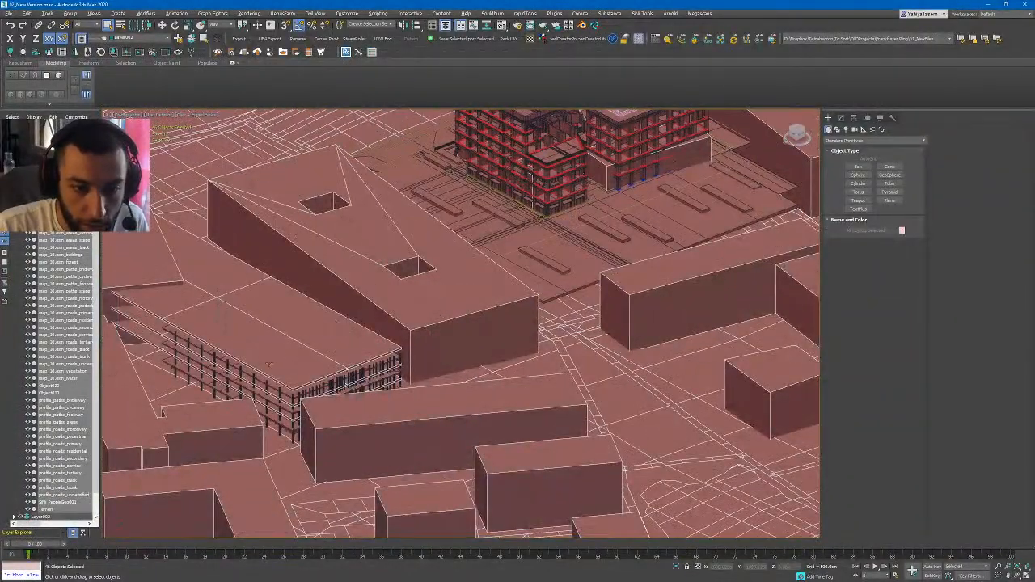
pyautogui.click(271, 362)
pyautogui.hotkey('ctrl', 'q')
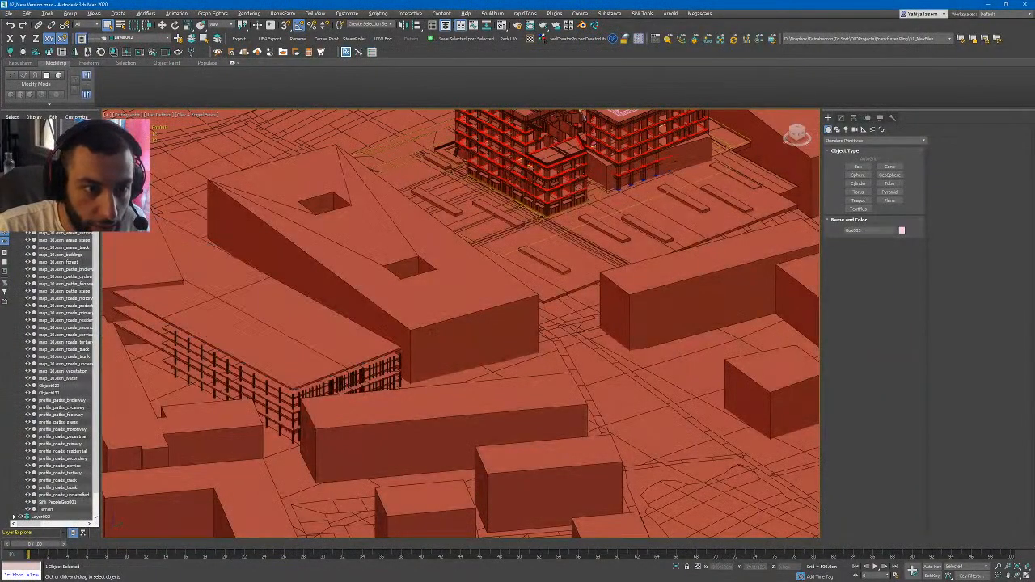
# - Select all objects of the long building's layer, Layer002, isolate them and frame them in the view
pyautogui.click(14, 517)
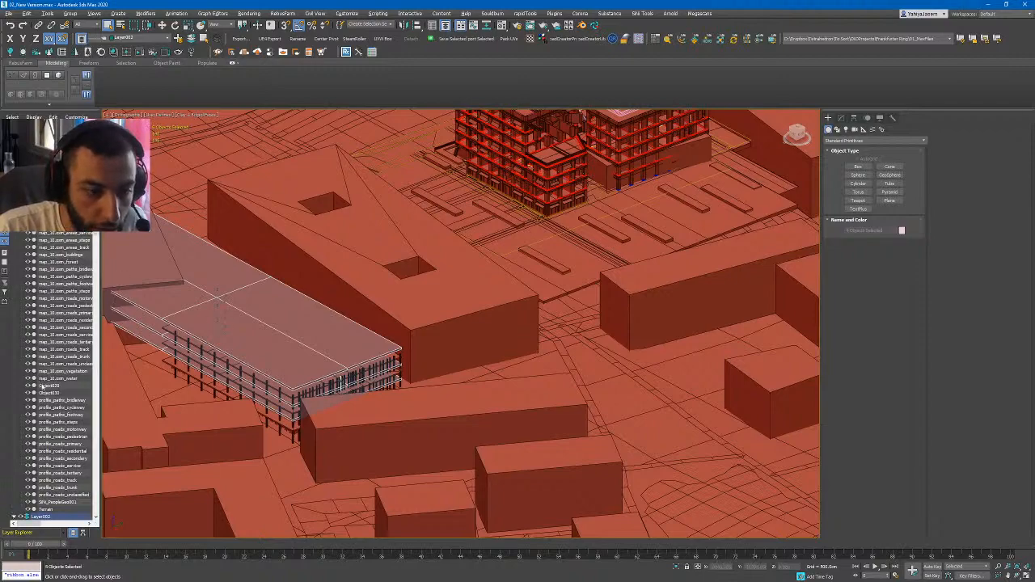
pyautogui.scroll(-5, 45, 485)
pyautogui.hotkey('alt', 'q')
pyautogui.click(48, 408)
pyautogui.doubleClick(49, 408)
pyautogui.click(28, 422)
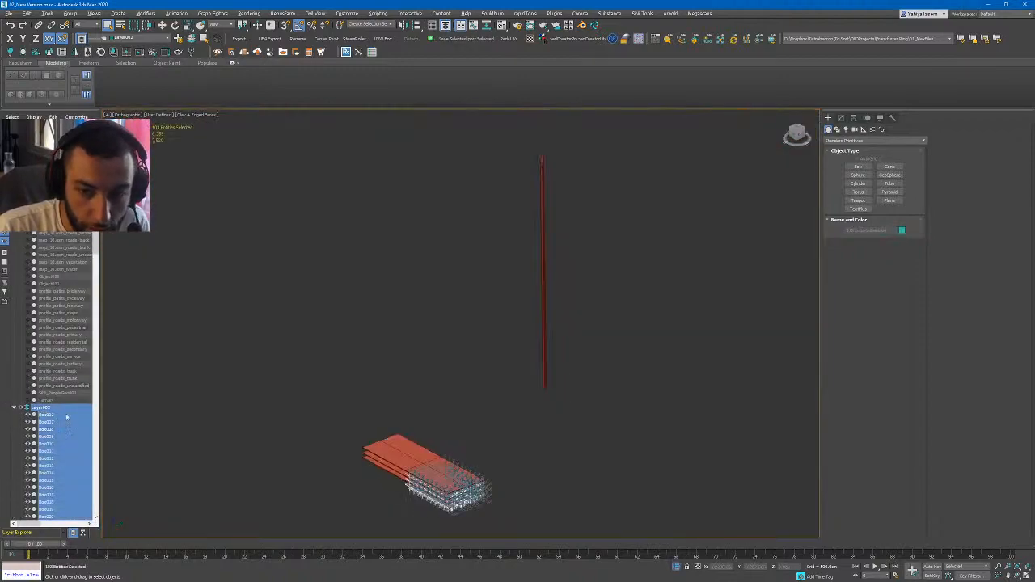
pyautogui.click(450, 390)
pyautogui.keyDown('alt'); pyautogui.moveTo(450, 391); pyautogui.dragTo(734, 386, button='middle'); pyautogui.keyUp('alt')
pyautogui.moveTo(227, 548); pyautogui.dragTo(226, 548)
pyautogui.press('z')
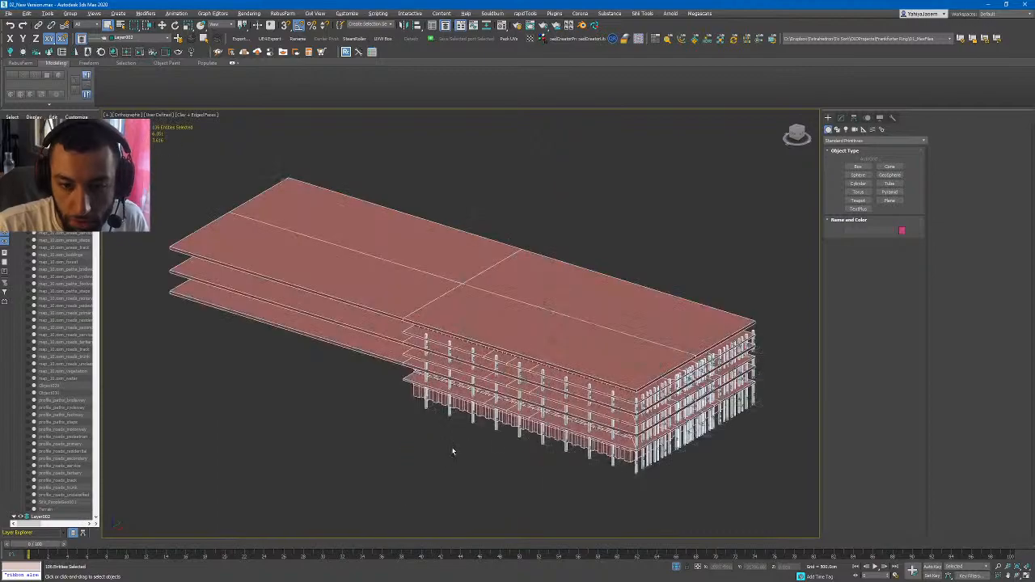
# - Examine the isolated building's floor slabs and facade columns up close in shading without edges
pyautogui.keyDown('alt'); pyautogui.moveTo(451, 446); pyautogui.dragTo(448, 469, button='middle'); pyautogui.keyUp('alt')
pyautogui.click(448, 469)
pyautogui.moveTo(568, 382); pyautogui.dragTo(560, 384, button='middle')
pyautogui.scroll(6, 560, 384)
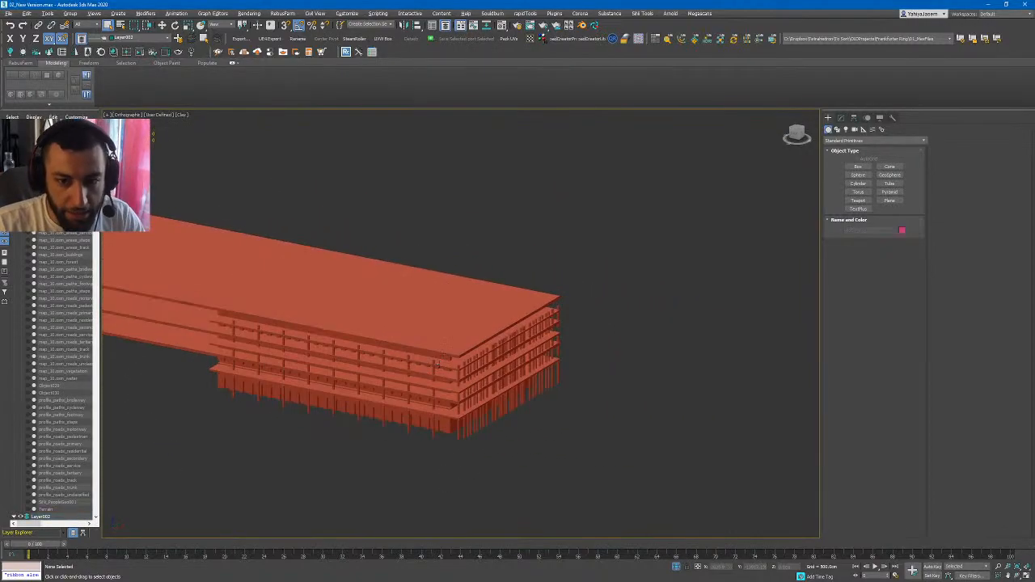
pyautogui.click(489, 358)
pyautogui.keyDown('alt'); pyautogui.moveTo(582, 348); pyautogui.dragTo(550, 356, button='middle'); pyautogui.keyUp('alt')
pyautogui.scroll(4, 547, 333)
pyautogui.scroll(-2, 540, 335)
pyautogui.scroll(-3, 538, 304)
# - Switch to Google Earth and examine the construction-site buildings, the courtyard block and the long solar-roofed building
pyautogui.hotkey('alt', 'Tab')
pyautogui.moveTo(745, 264); pyautogui.dragTo(660, 294)
pyautogui.scroll(-4, 661, 293)
pyautogui.moveTo(660, 293); pyautogui.dragTo(701, 264, button='middle')
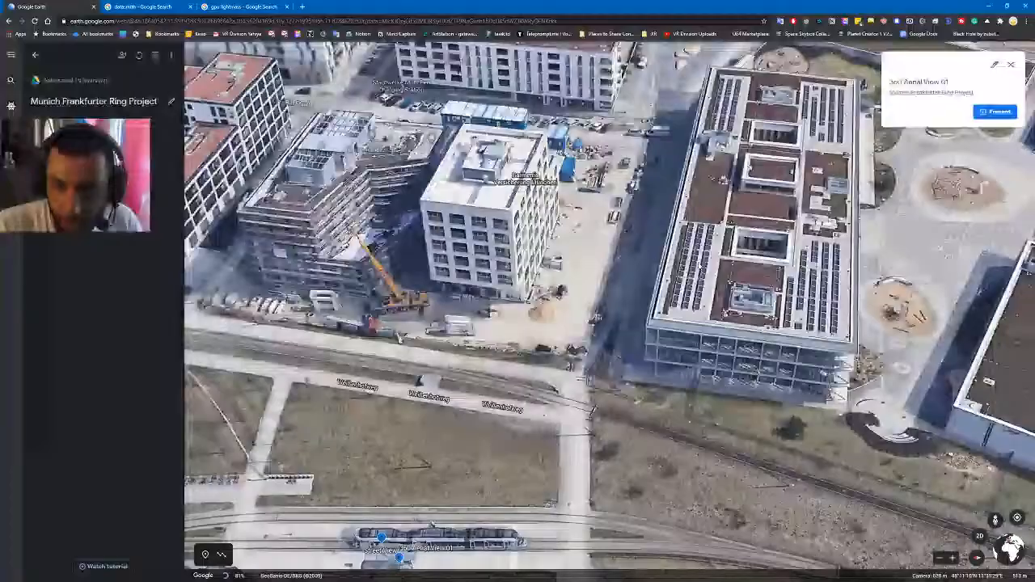
pyautogui.moveTo(421, 250); pyautogui.dragTo(882, 347)
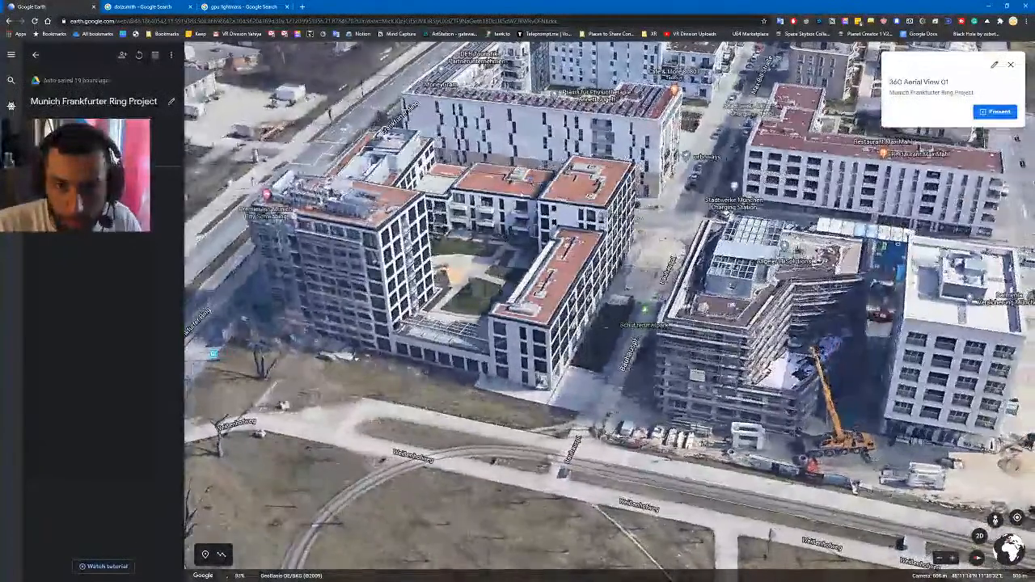
pyautogui.moveTo(696, 194); pyautogui.dragTo(549, 299)
pyautogui.scroll(-5, 485, 296)
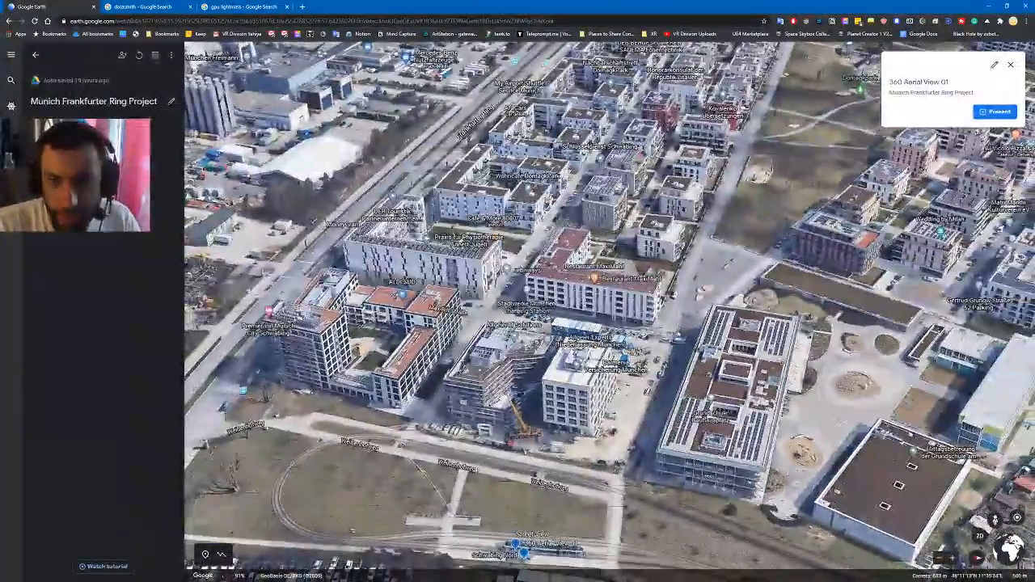
# - Survey the industrial halls across the tracks and the courtyard block along the Weißenhofweg in 3D
pyautogui.moveTo(501, 299); pyautogui.dragTo(566, 340, button='middle')
pyautogui.moveTo(898, 461); pyautogui.dragTo(592, 260)
pyautogui.moveTo(592, 260); pyautogui.dragTo(626, 235, button='middle')
pyautogui.moveTo(453, 291); pyautogui.dragTo(603, 257)
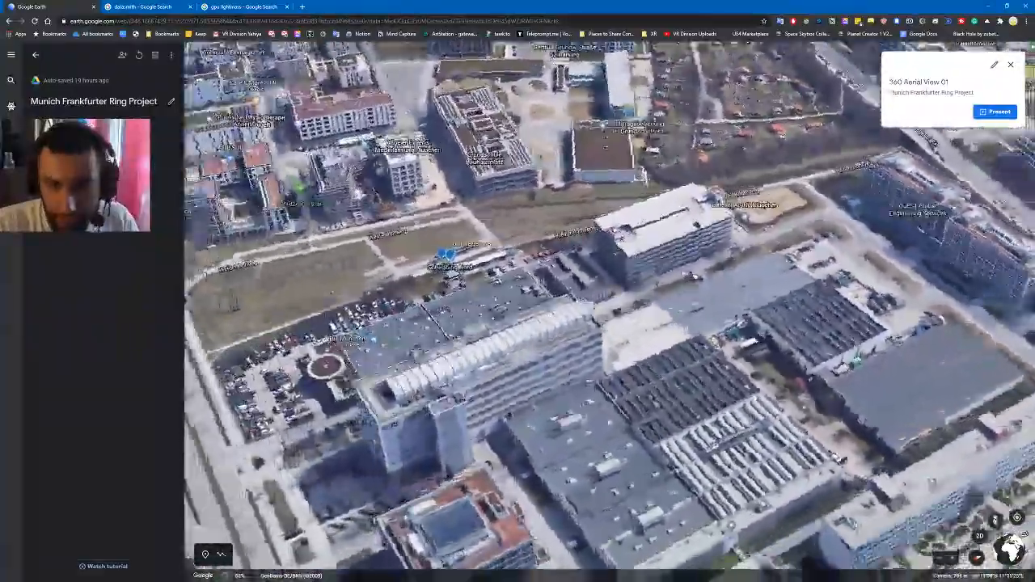
pyautogui.moveTo(603, 257); pyautogui.dragTo(808, 267, button='middle')
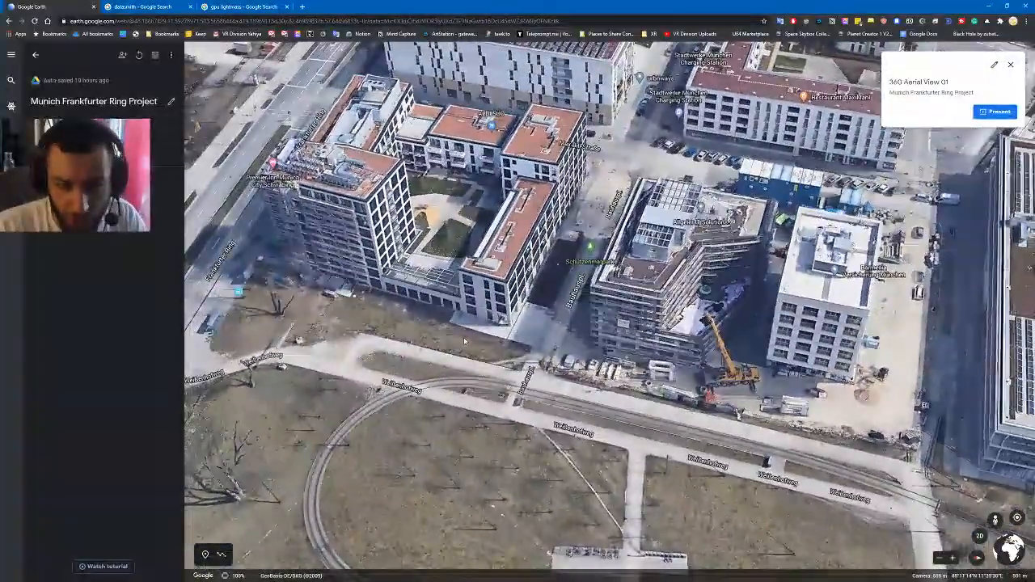
pyautogui.moveTo(464, 341); pyautogui.dragTo(480, 388, button='middle')
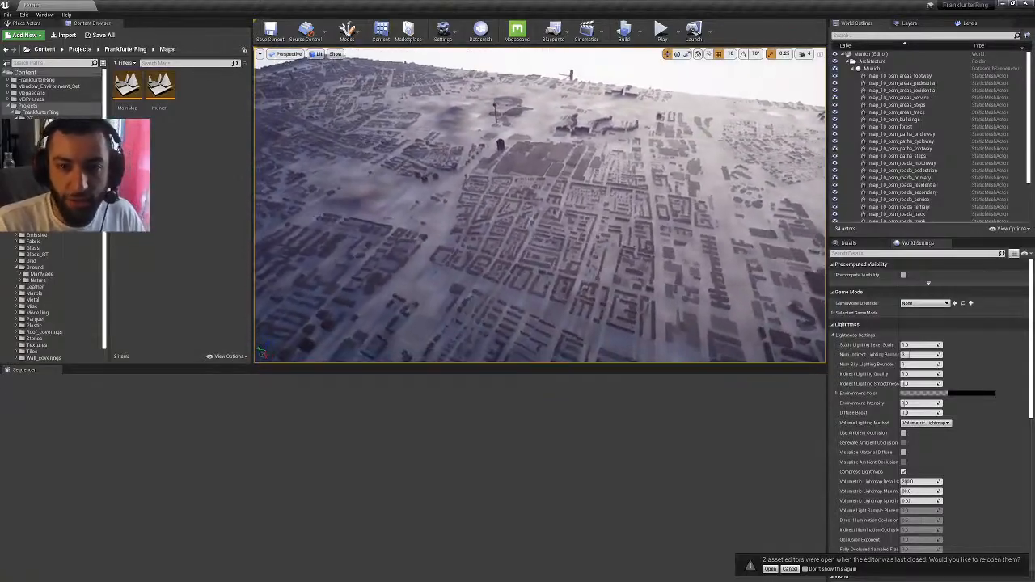
# - Switch to Unreal Engine and survey the Munich map from above and towards the skyline with the tower
pyautogui.moveTo(539, 205); pyautogui.dragTo(502, 151, button='right')
pyautogui.moveTo(510, 317); pyautogui.dragTo(524, 336, button='right')
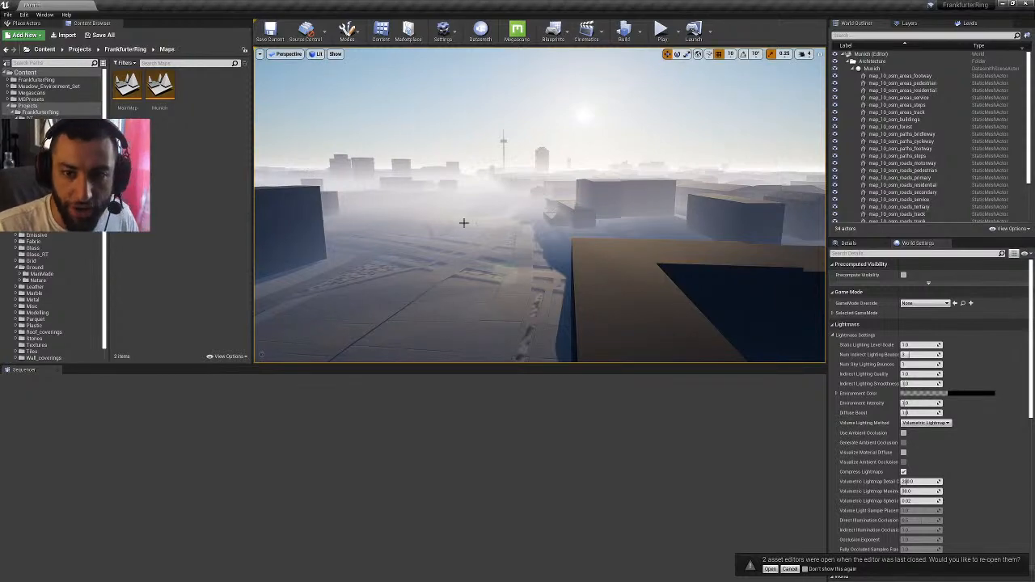
pyautogui.moveTo(463, 222); pyautogui.dragTo(498, 234, button='right')
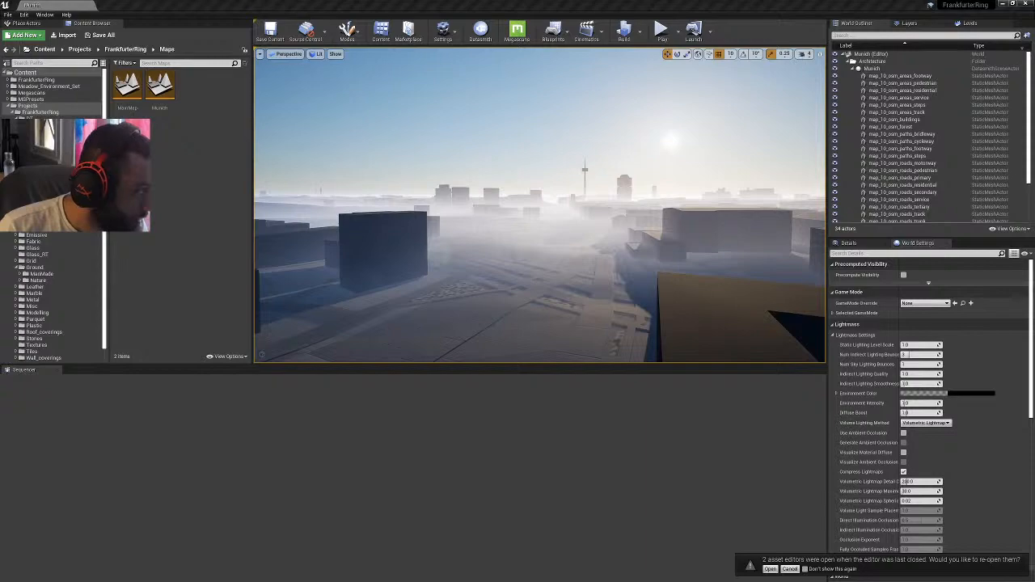
# - Open the MainMap level from the FrankfurterRing Maps folder
pyautogui.click(66, 80)
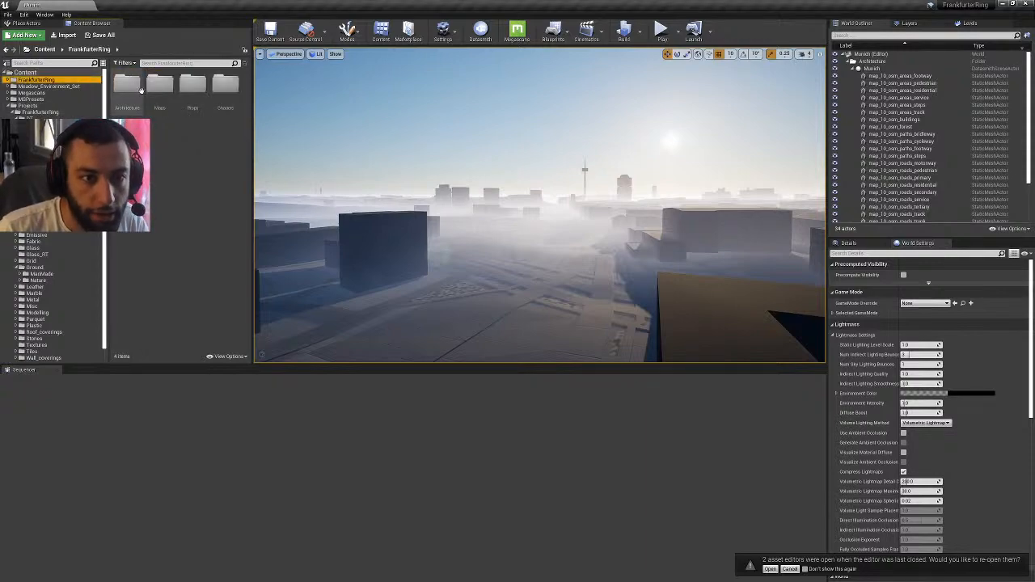
pyautogui.doubleClick(158, 86)
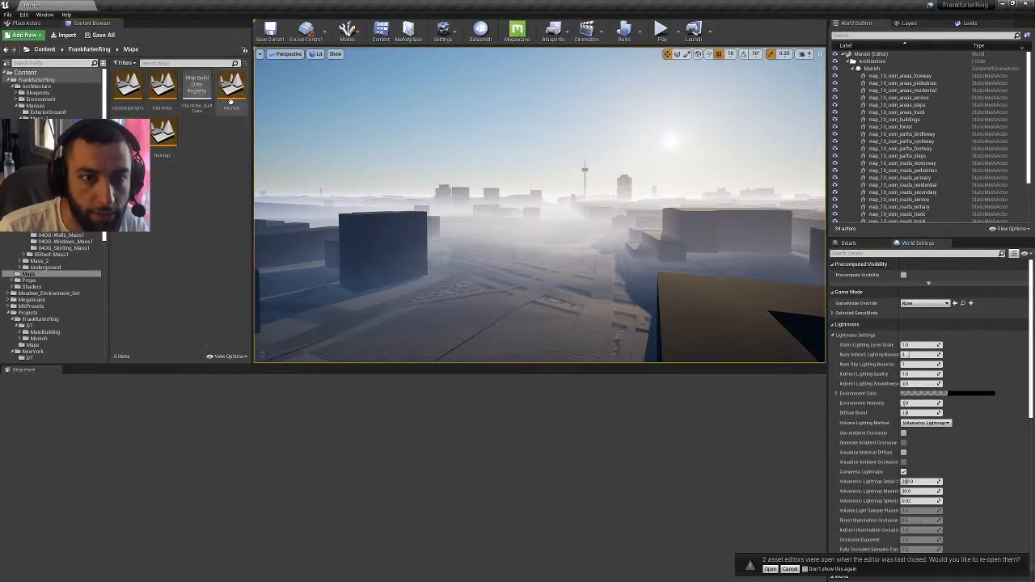
pyautogui.doubleClick(161, 96)
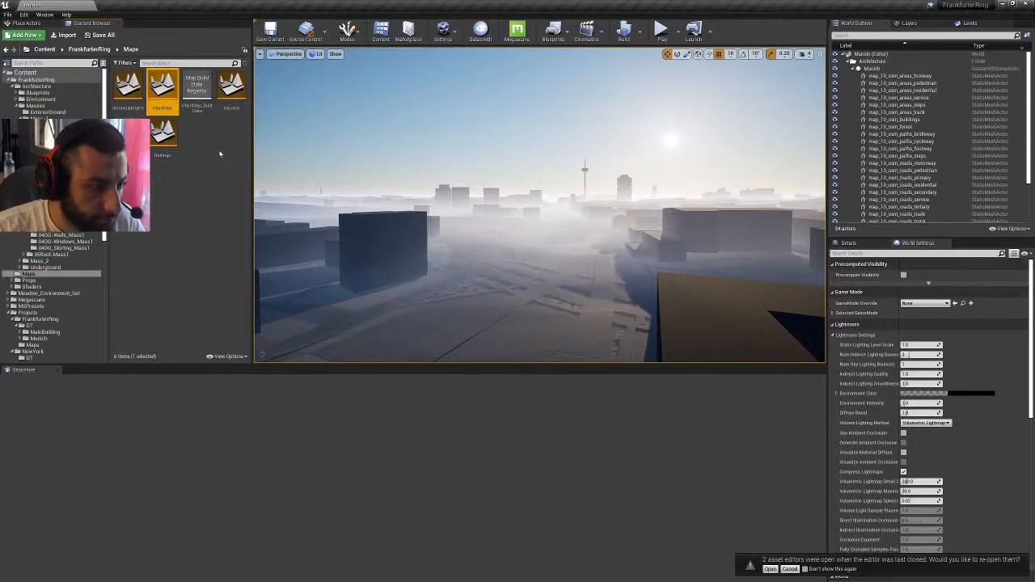
# - Walk through the MainMap interior, covering the columned hall and the adjoining rooms with wooden floors
pyautogui.press('w')
pyautogui.moveTo(540, 203); pyautogui.dragTo(388, 194, button='right')
pyautogui.press('w')
pyautogui.press('w')
pyautogui.press('w')
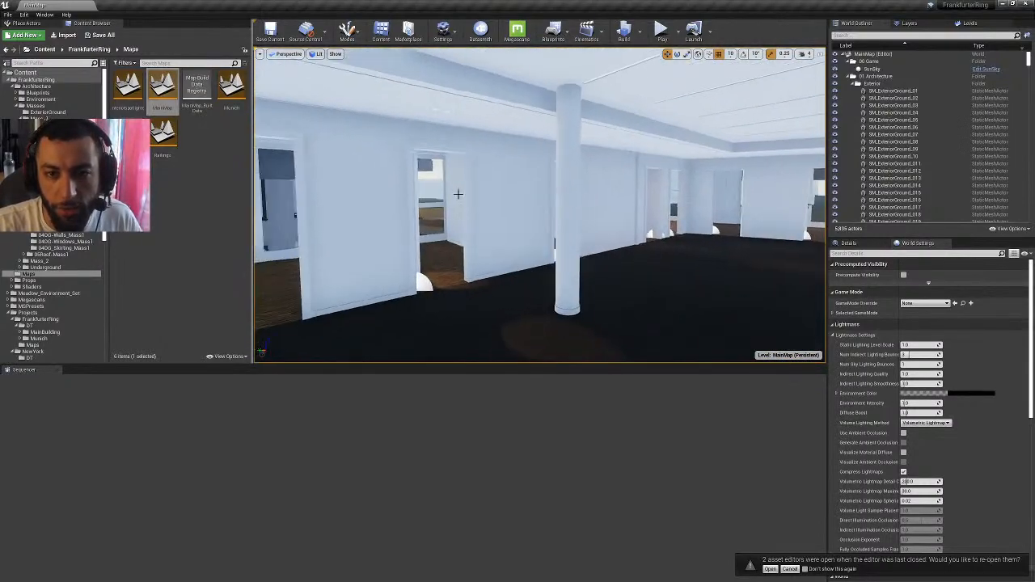
pyautogui.press('w')
pyautogui.moveTo(504, 185); pyautogui.dragTo(732, 192, button='right')
pyautogui.press('w')
pyautogui.moveTo(539, 204); pyautogui.dragTo(522, 249, button='right')
pyautogui.press('w')
pyautogui.press('s')
pyautogui.press('w')
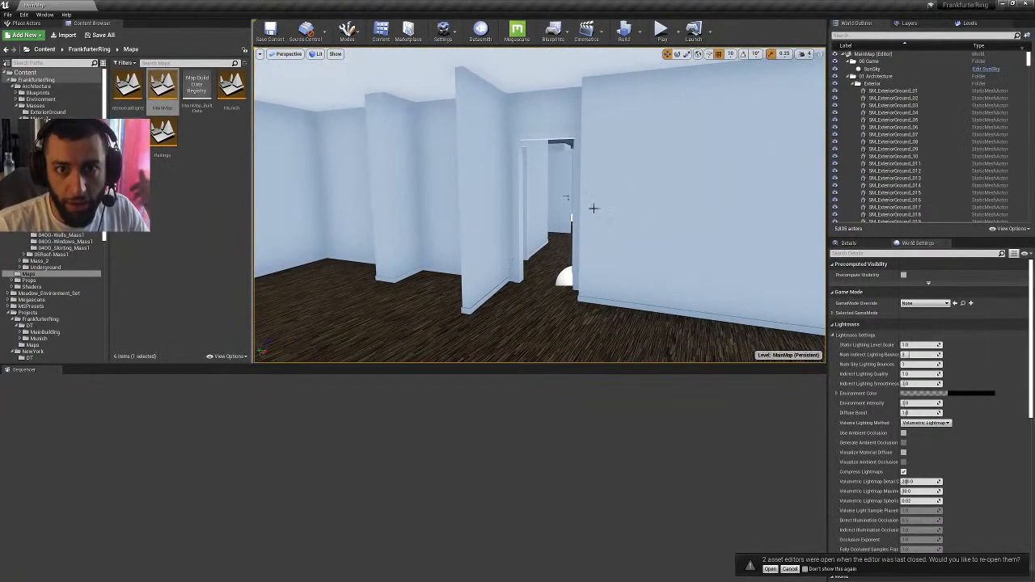
# - Examine the MainMap buildings' window facades from outside and the columned hall from inside
pyautogui.moveTo(628, 206); pyautogui.dragTo(608, 215, button='right')
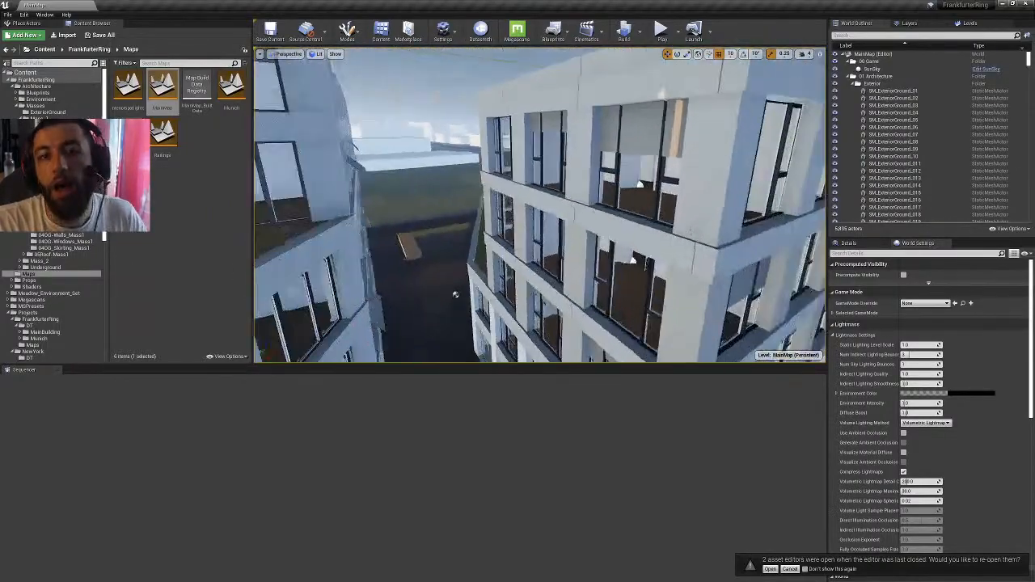
pyautogui.moveTo(428, 252); pyautogui.dragTo(550, 250, button='right')
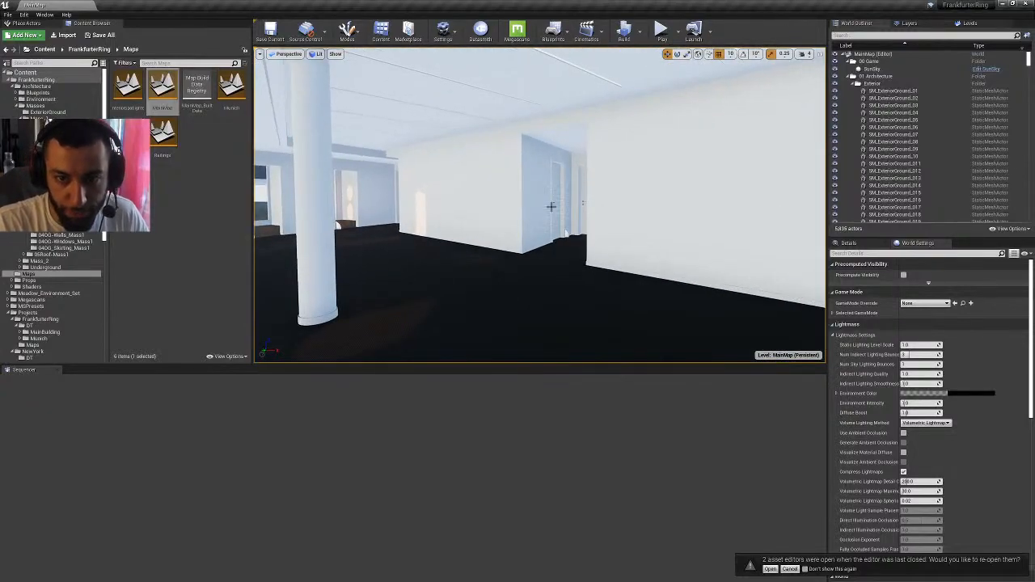
pyautogui.moveTo(540, 227)
pyautogui.mouseDown(button='right')
pyautogui.moveTo(679, 226)
pyautogui.moveTo(554, 230)
pyautogui.mouseUp(button='right')
pyautogui.moveTo(536, 194); pyautogui.dragTo(448, 195, button='right')
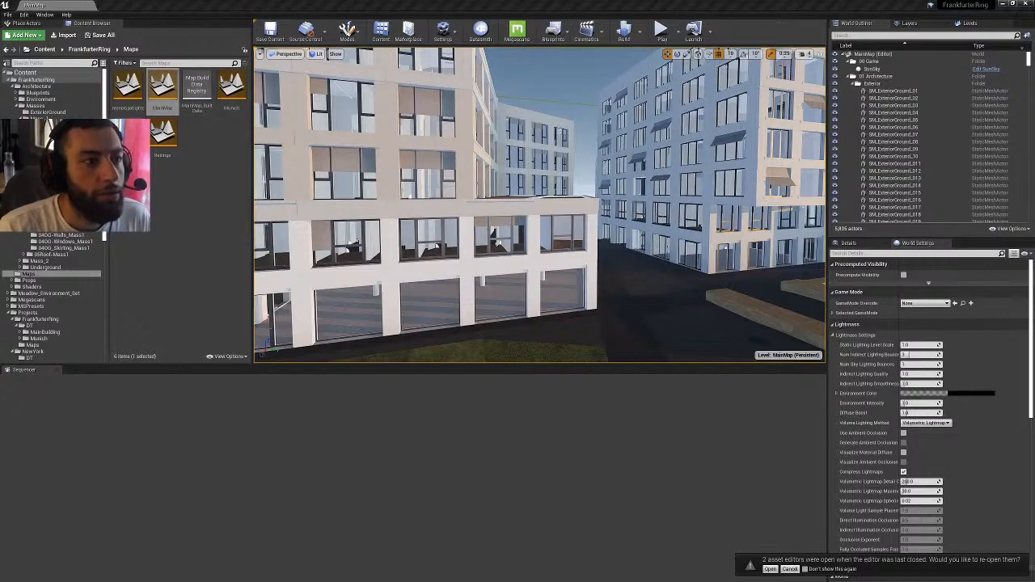
# - Bring the vr-division.com Learn UE4 page over the editor and look through its shortcuts and subscribe sections
pyautogui.moveTo(0, 13); pyautogui.dragTo(363, 92)
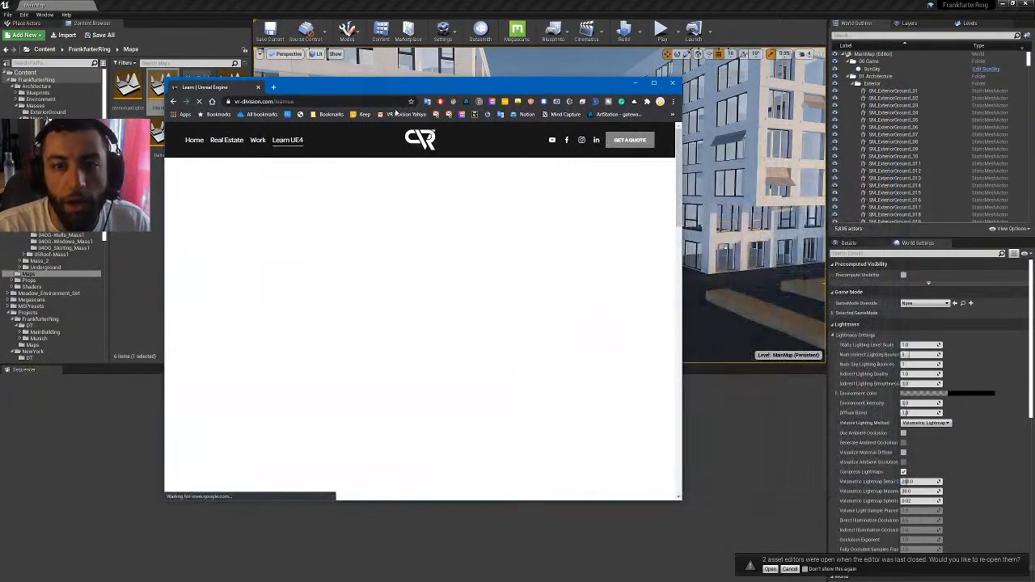
pyautogui.moveTo(211, 88); pyautogui.dragTo(225, 75)
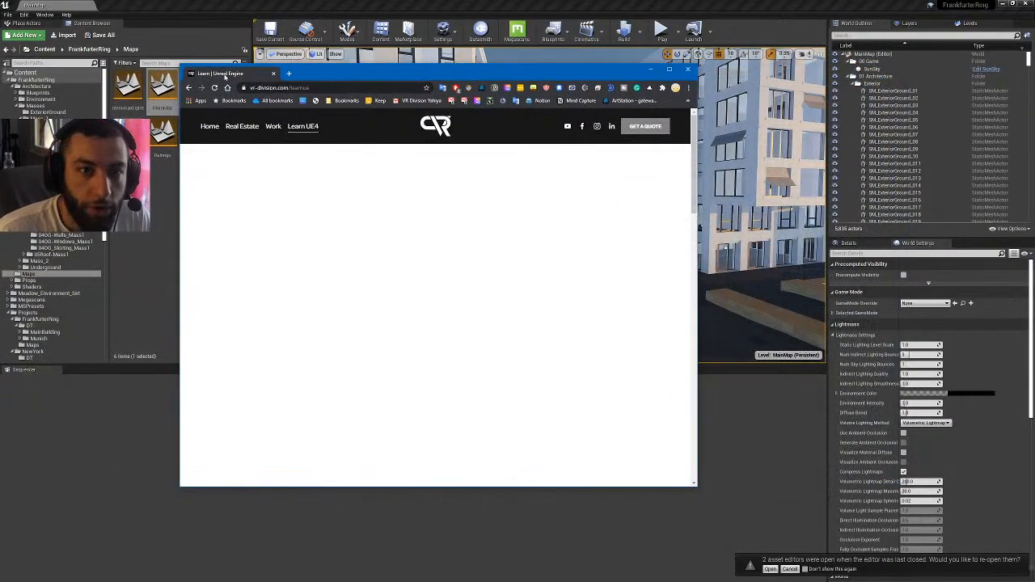
pyautogui.scroll(-4, 488, 301)
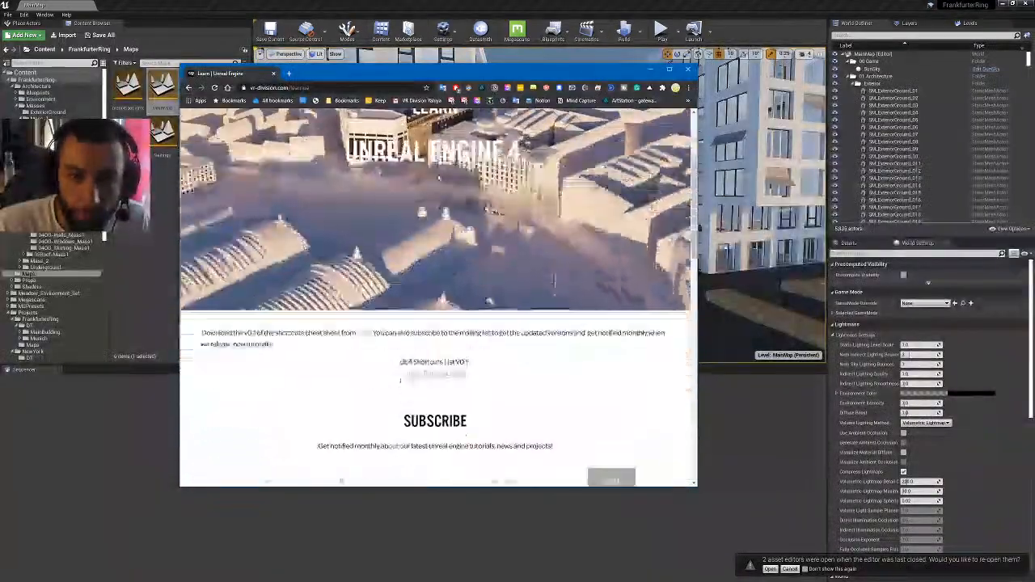
pyautogui.scroll(-3, 400, 381)
# - Point out the subscription form's name and e-mail fields, then open the UE4 Shortcuts List V0.1 link in a new tab
pyautogui.click(307, 293)
pyautogui.click(499, 284)
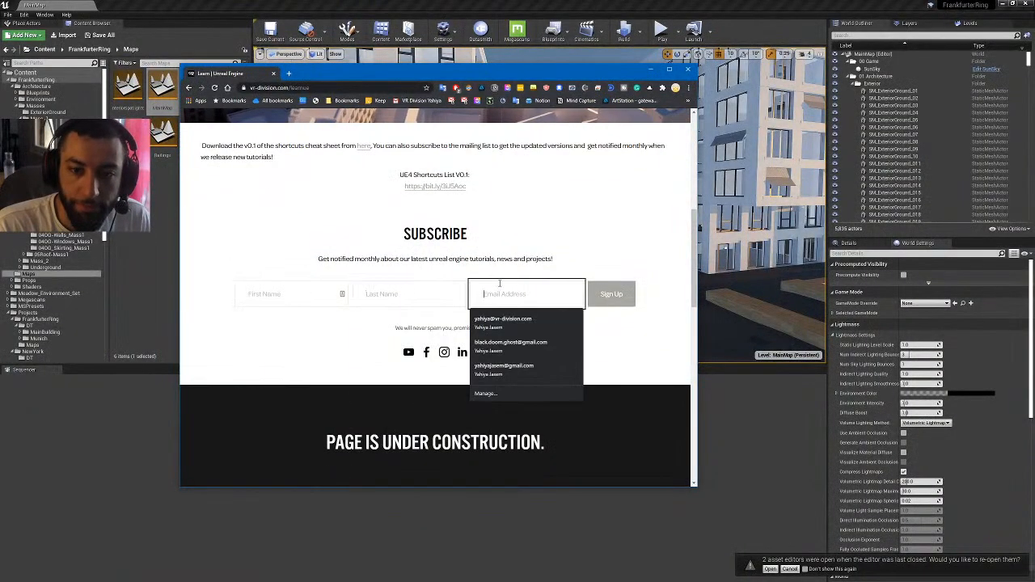
pyautogui.click(511, 231)
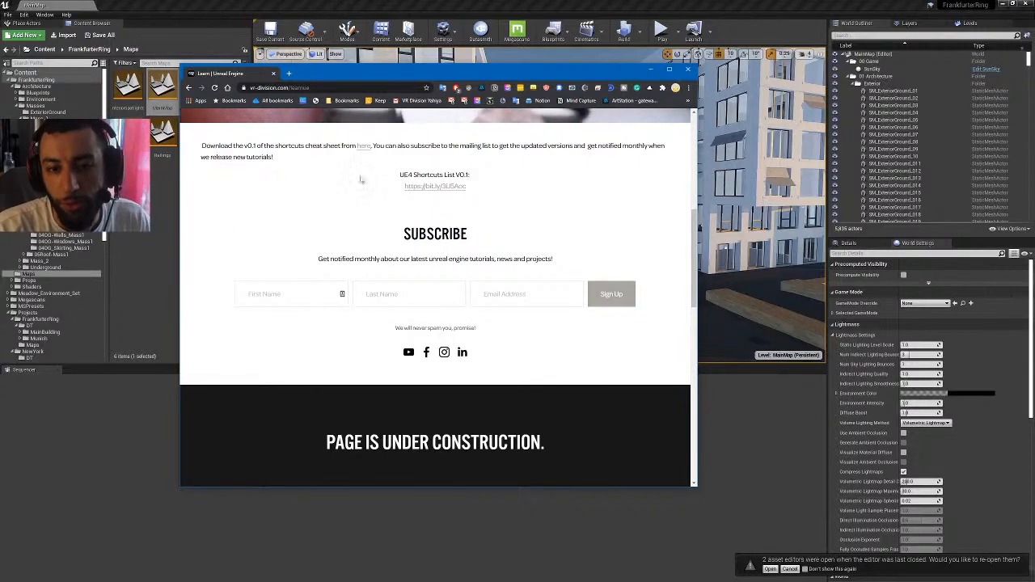
pyautogui.middleClick(437, 186)
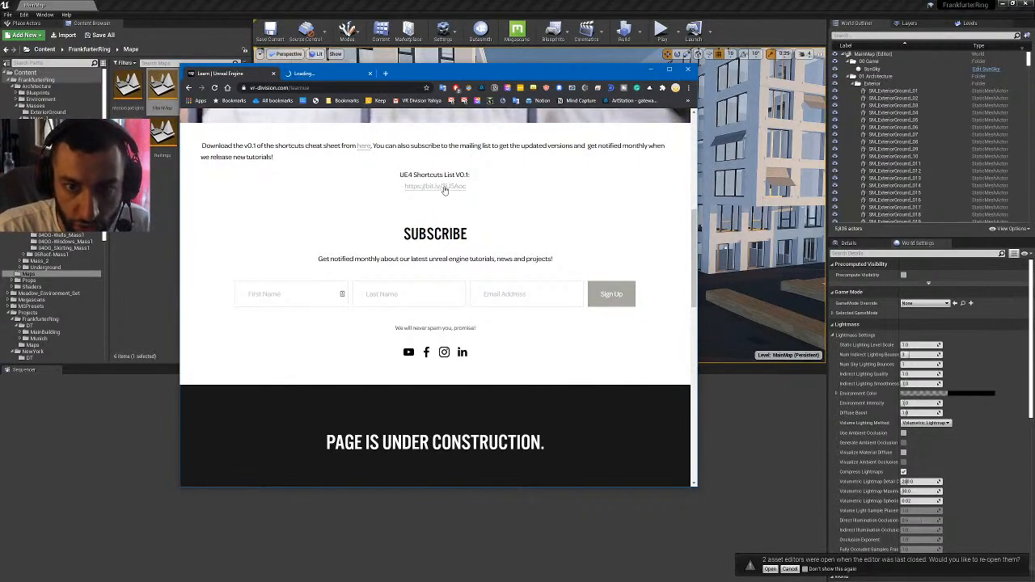
# - Return to the Learn UE4 page and point out the Need Help form's message, subject, e-mail and name fields
pyautogui.click(309, 74)
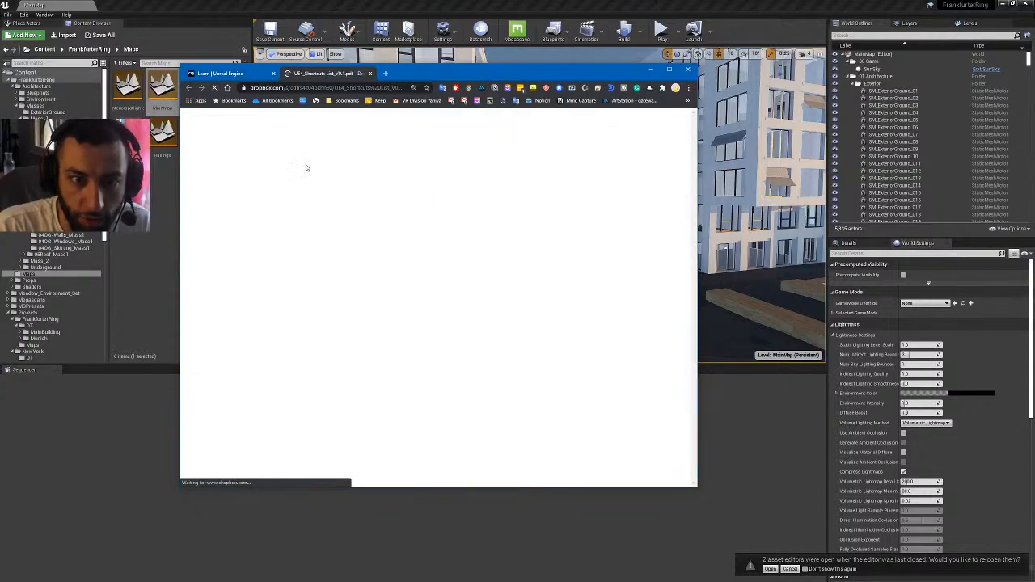
pyautogui.click(245, 74)
pyautogui.scroll(-6, 328, 134)
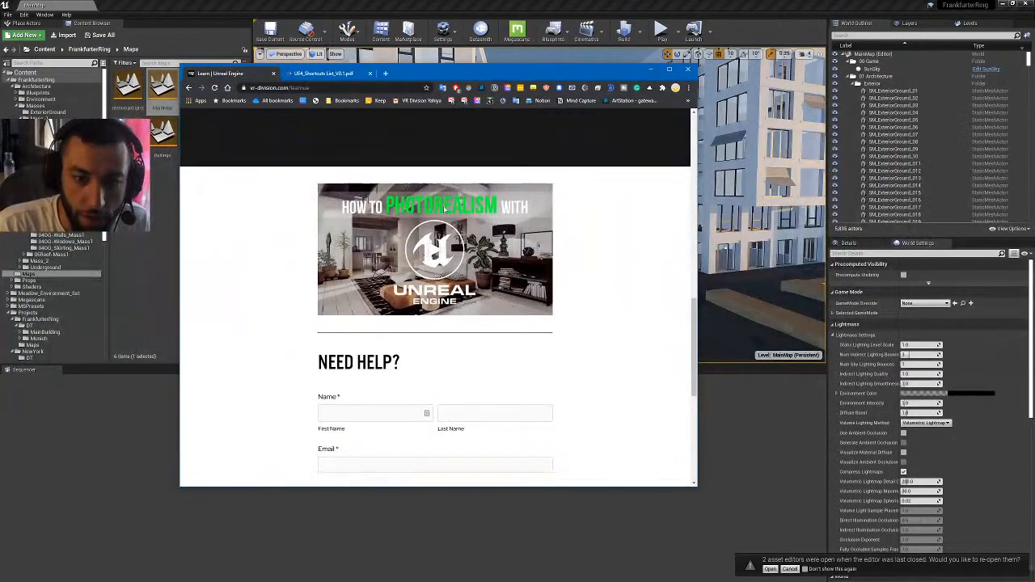
pyautogui.scroll(-3, 400, 232)
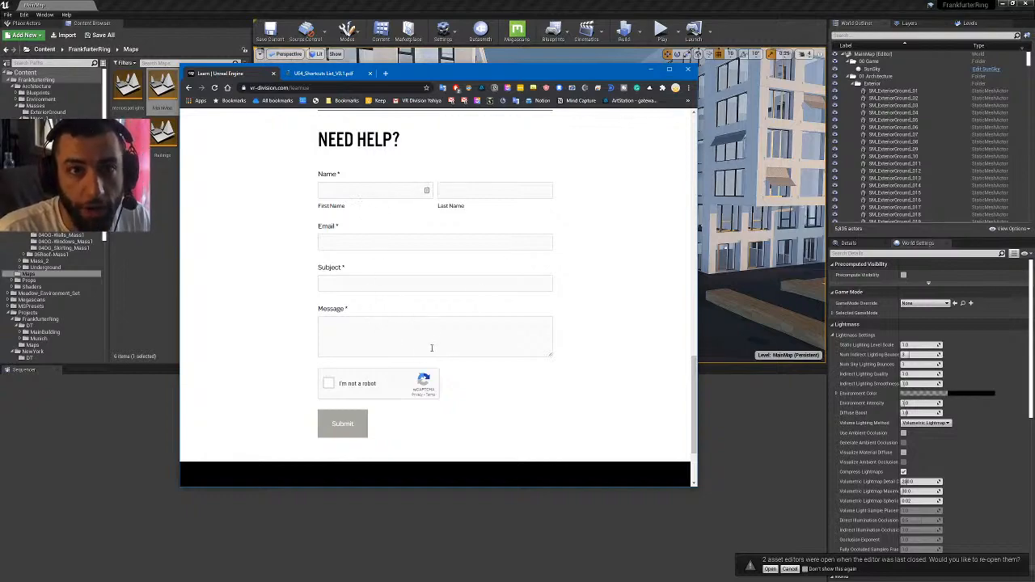
pyautogui.click(407, 334)
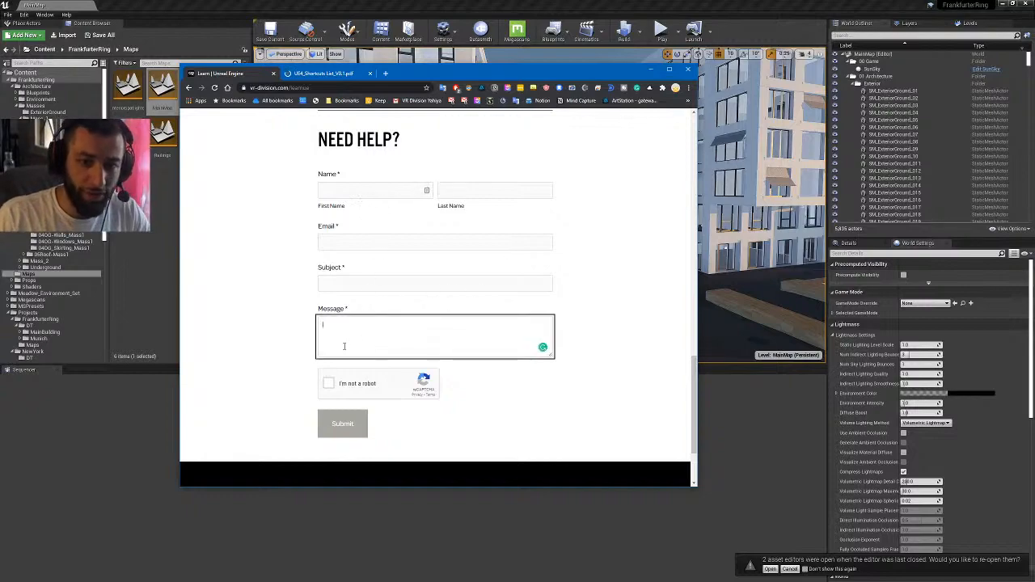
pyautogui.click(372, 286)
pyautogui.click(372, 245)
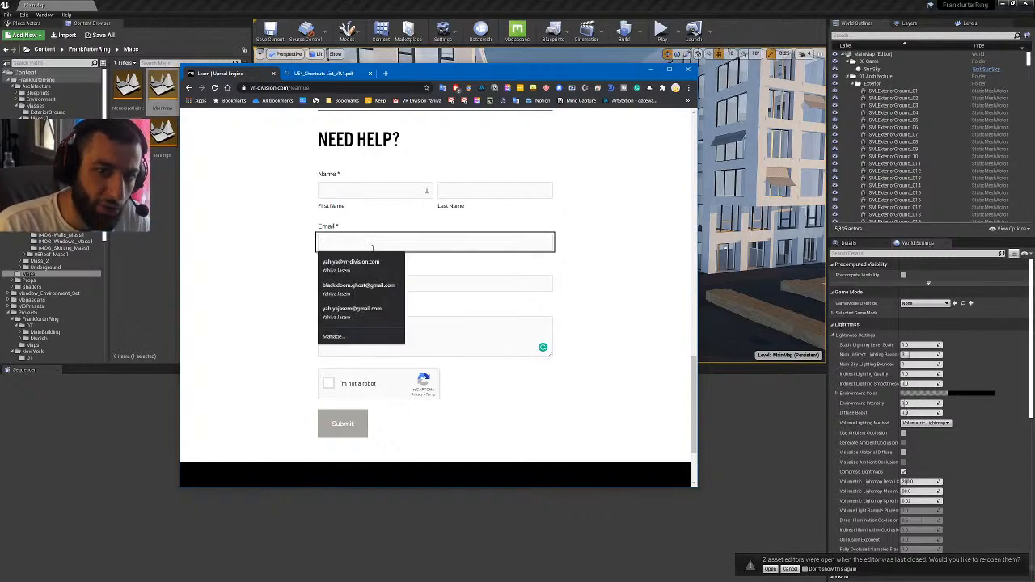
pyautogui.click(373, 191)
pyautogui.click(577, 231)
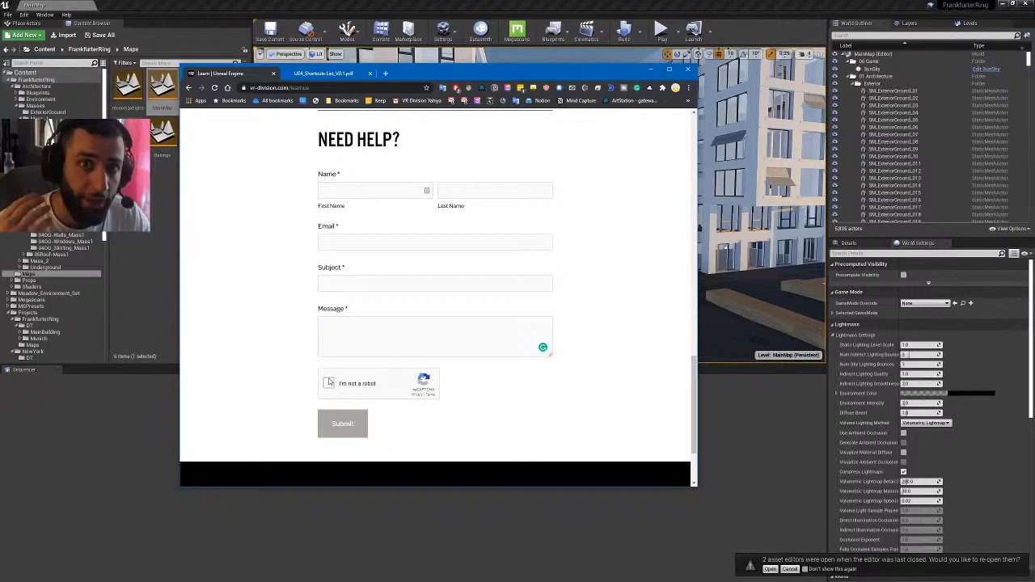
pyautogui.scroll(15, 460, 220)
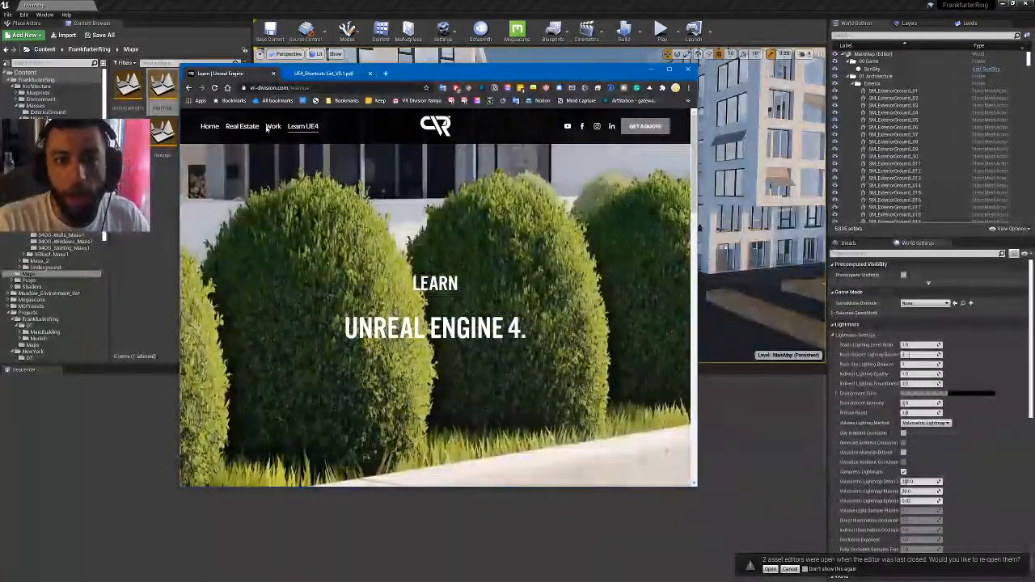
# - Switch to UE4_Shortcuts List_V0.1.pdf and post the reply "you're welcome! <3" to the existing page 1 comment
pyautogui.click(323, 73)
pyautogui.scroll(-2, 315, 194)
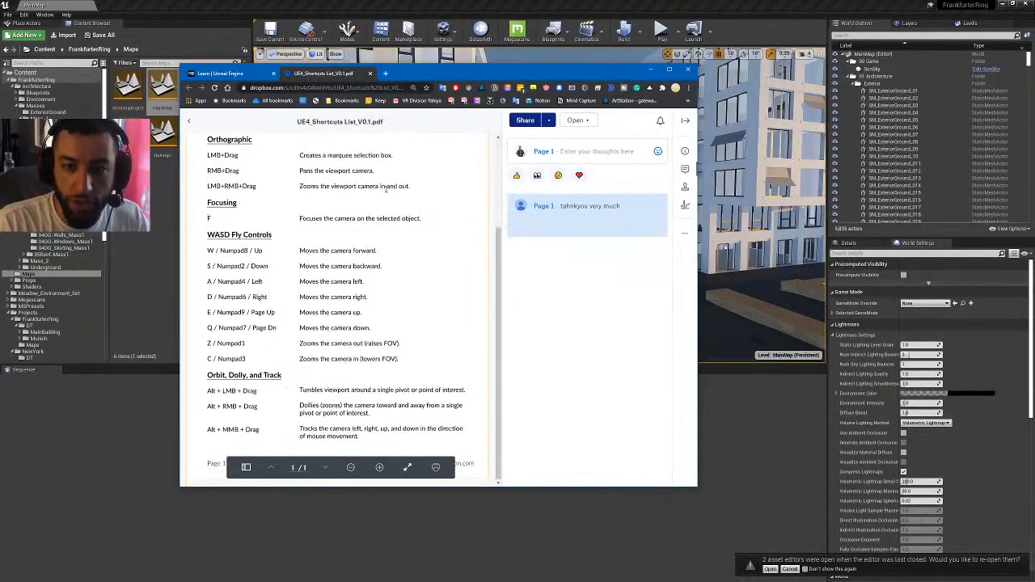
pyautogui.scroll(2, 283, 241)
pyautogui.moveTo(558, 219)
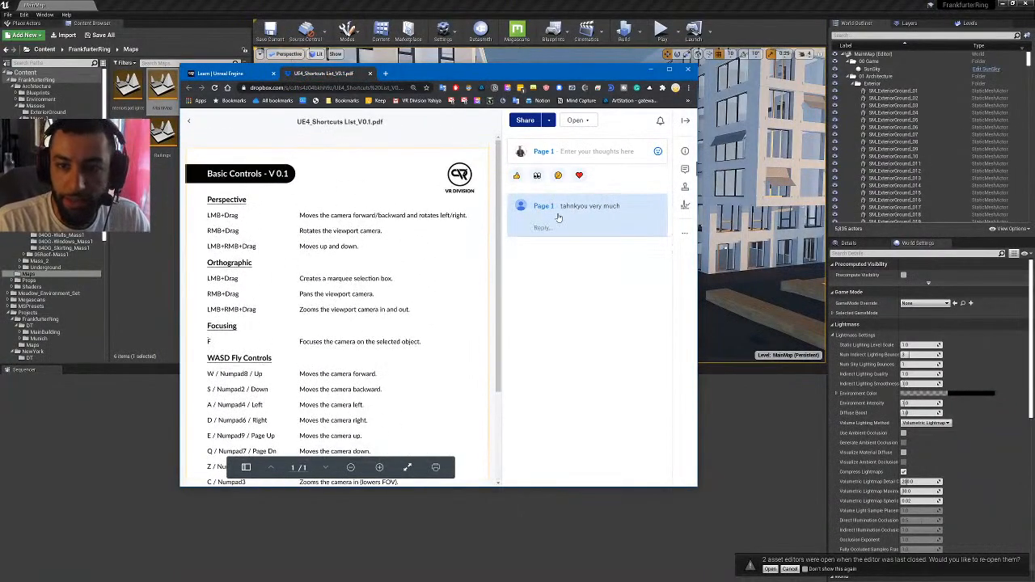
pyautogui.click(560, 227)
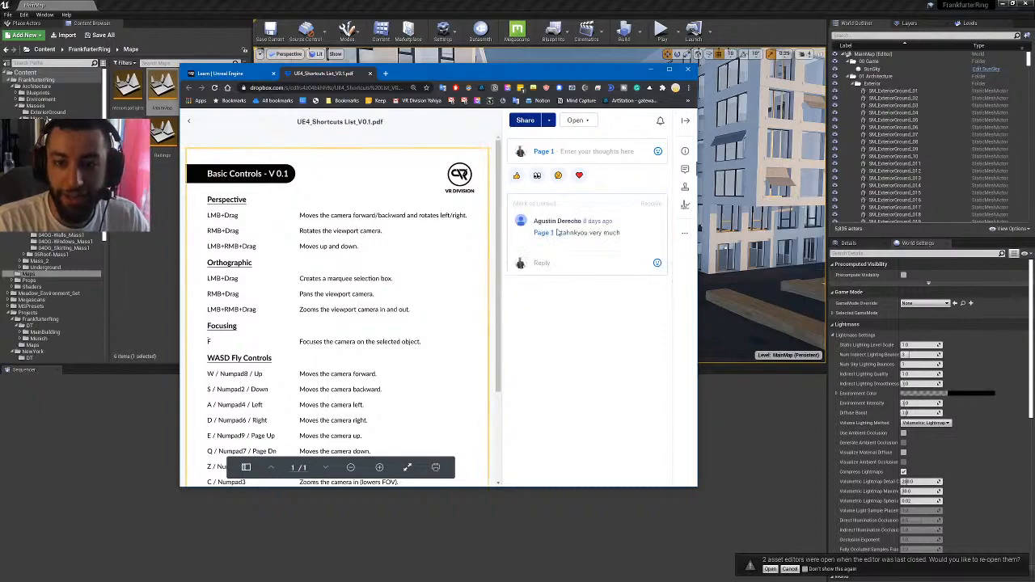
pyautogui.write('you')
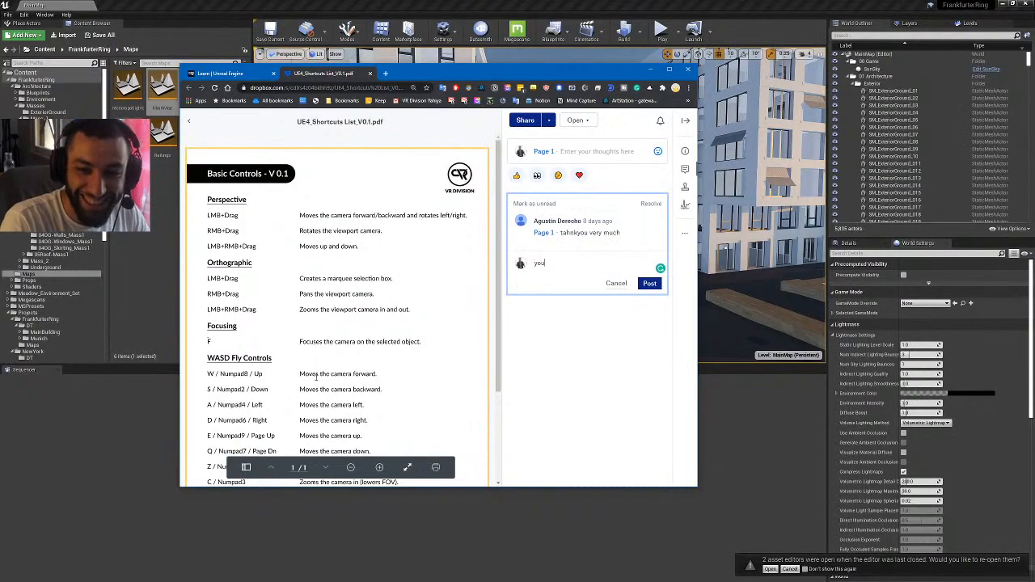
pyautogui.write("'re welcome! <3")
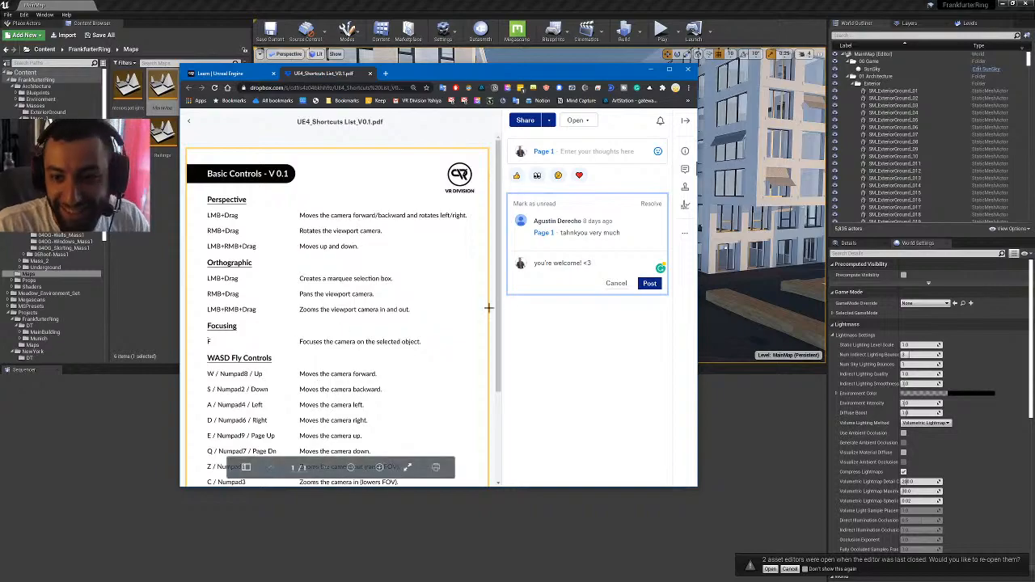
pyautogui.click(649, 284)
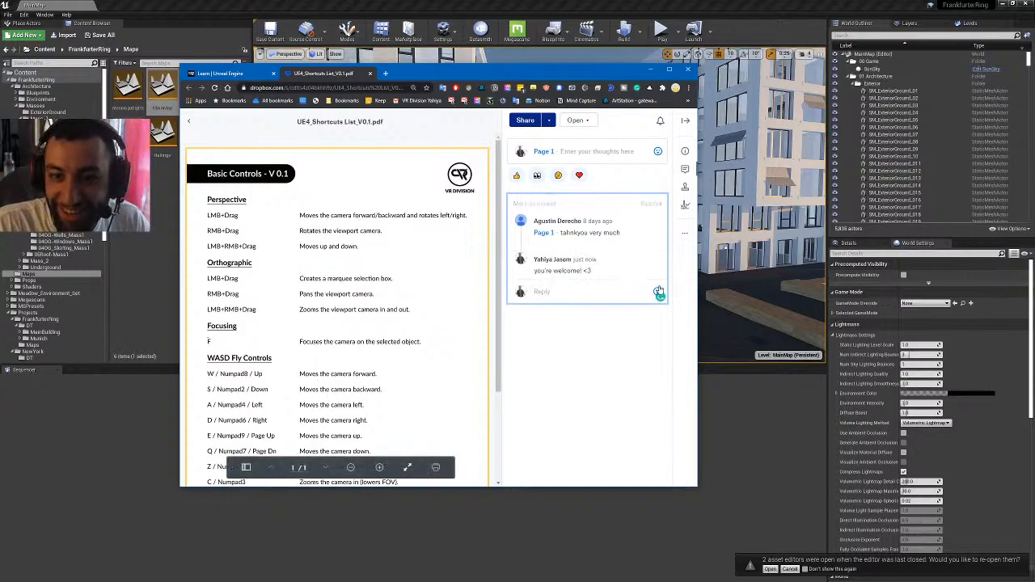
# - Look through the Basic Controls shortcuts in the PDF, from Perspective to Orbit, Dolly, and Track
pyautogui.scroll(-3, 395, 276)
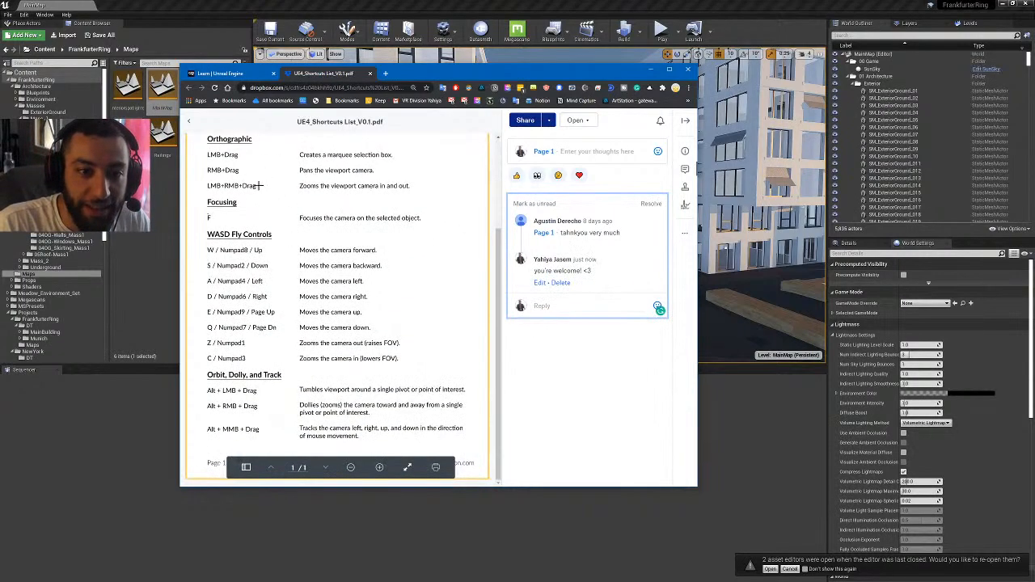
pyautogui.scroll(3, 248, 214)
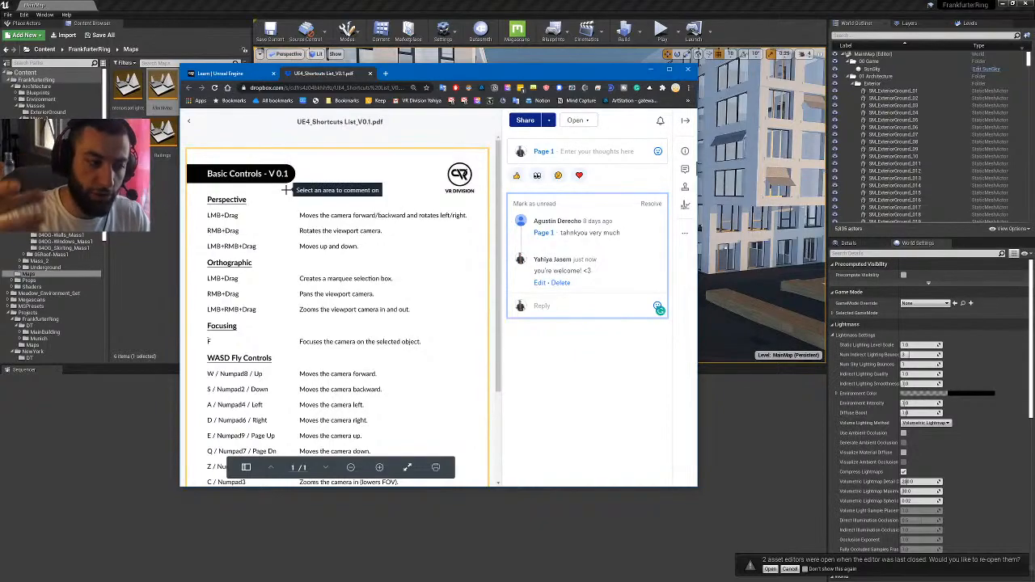
pyautogui.scroll(-3, 284, 190)
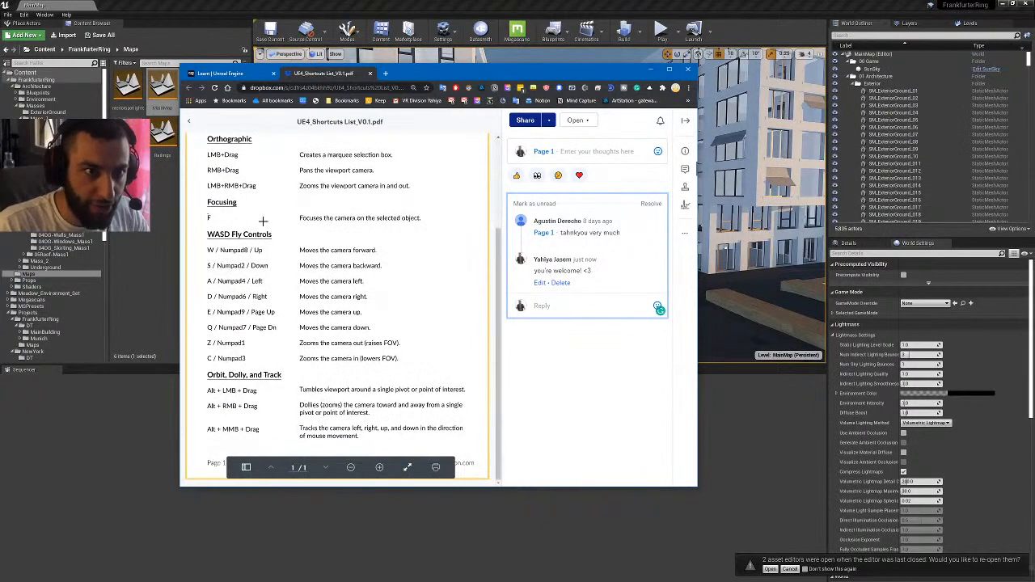